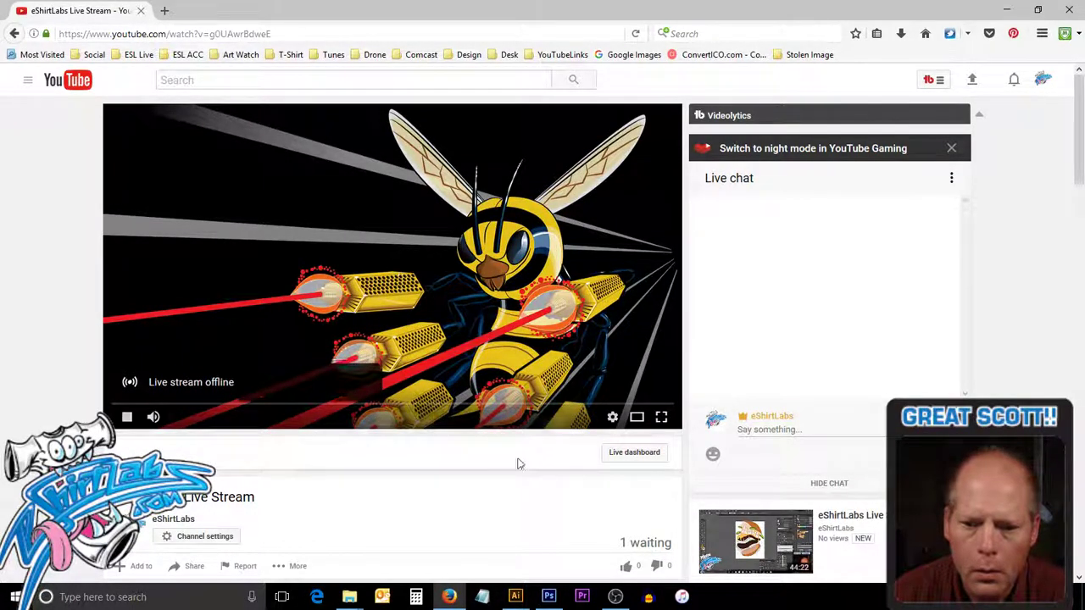
Switch from the browser to the Stras-Burger03.ai burger illustration in Illustrator.
left_click(516, 597)
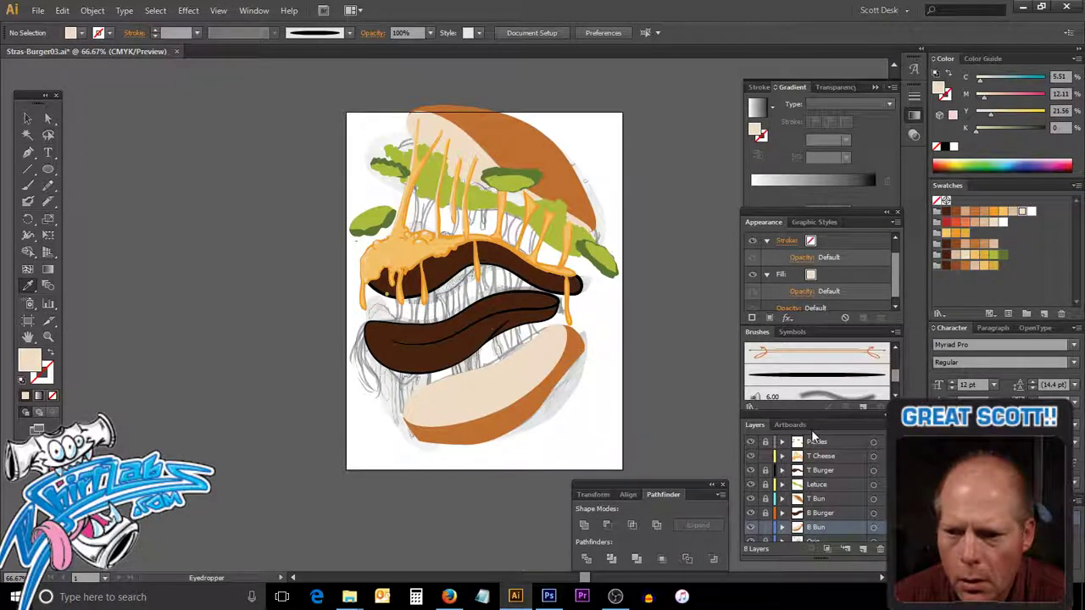
Hide the B Burger layer and create a new layer named B Cheese.
left_click(750, 513)
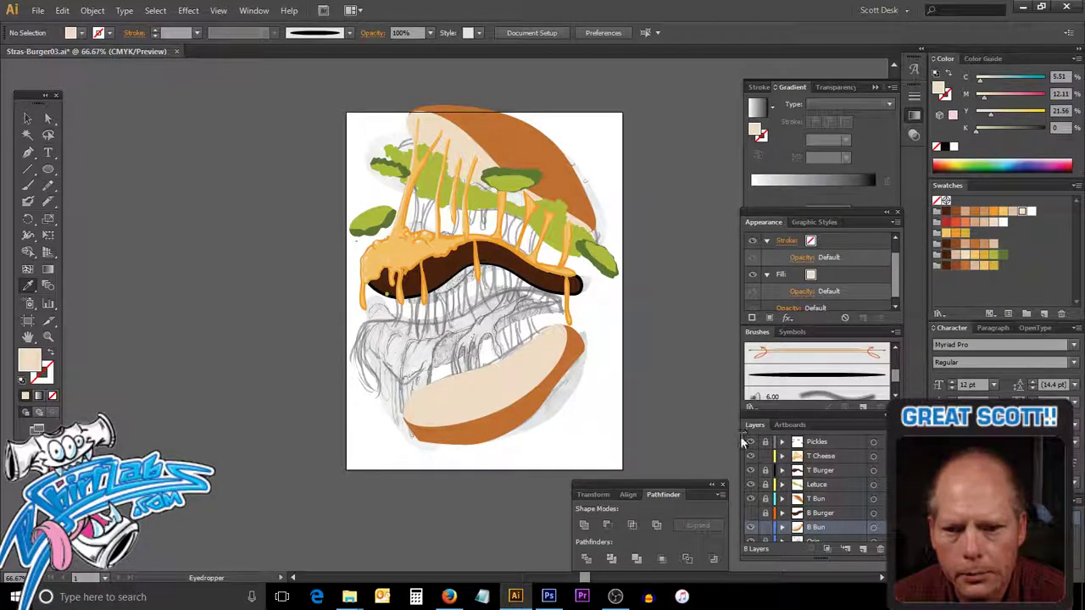
left_click(864, 553)
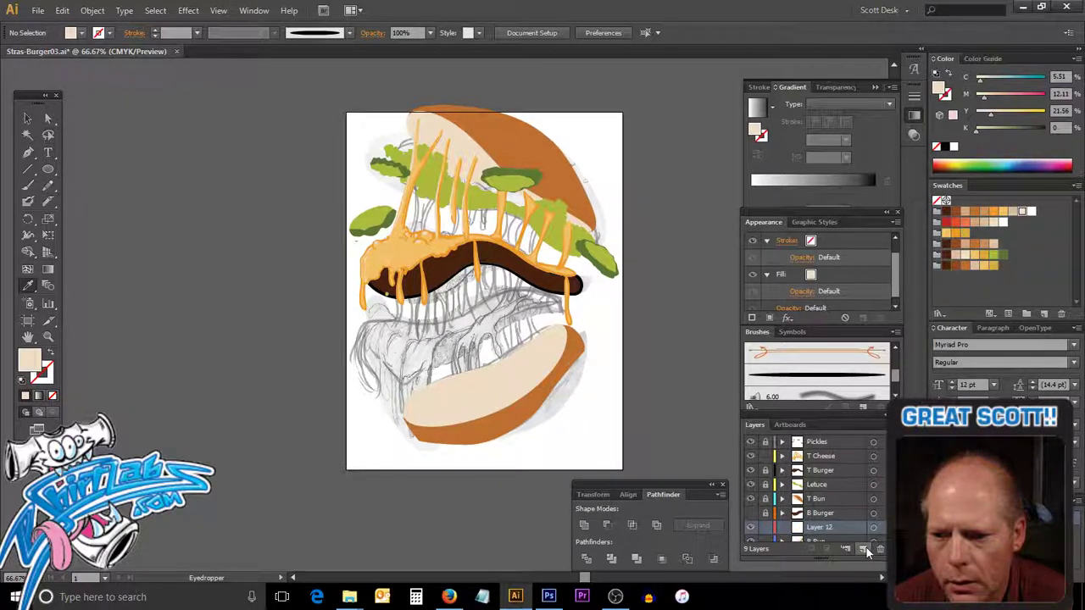
double_click(816, 528)
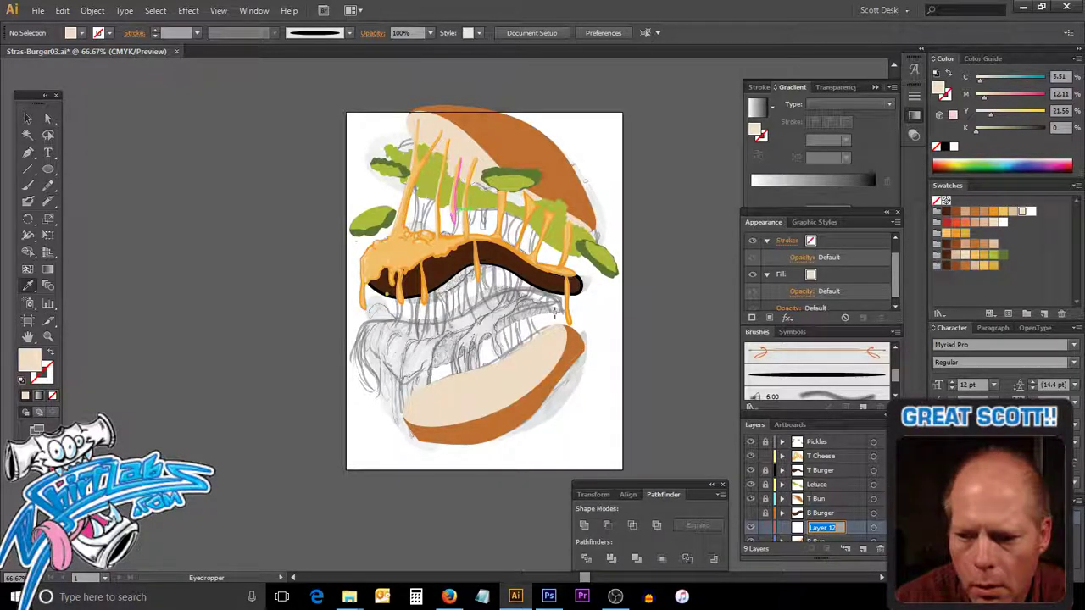
type("B")
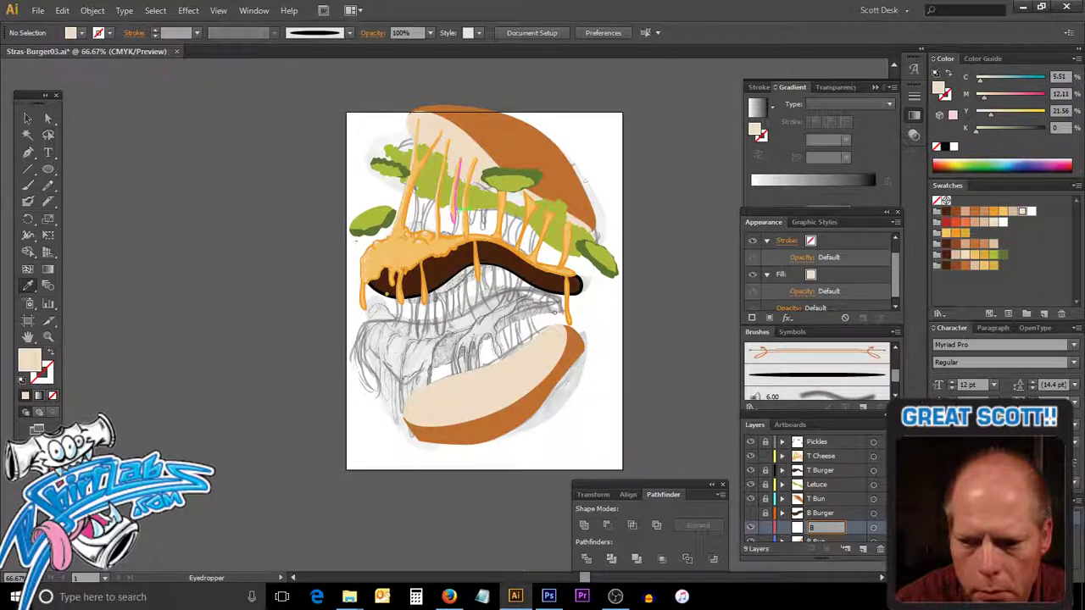
type(" Chees")
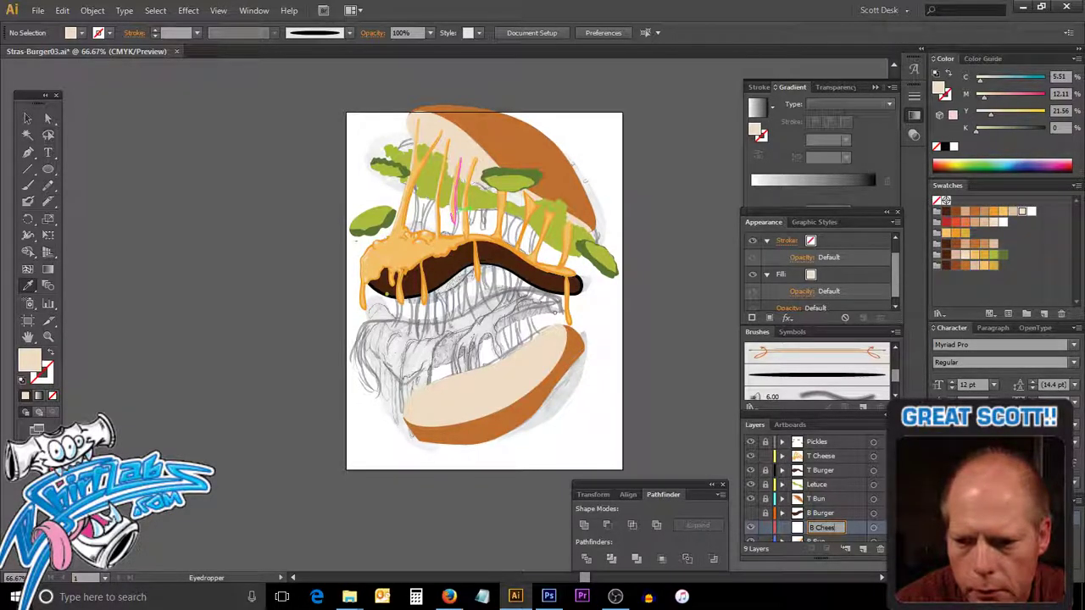
type("e")
key("Return")
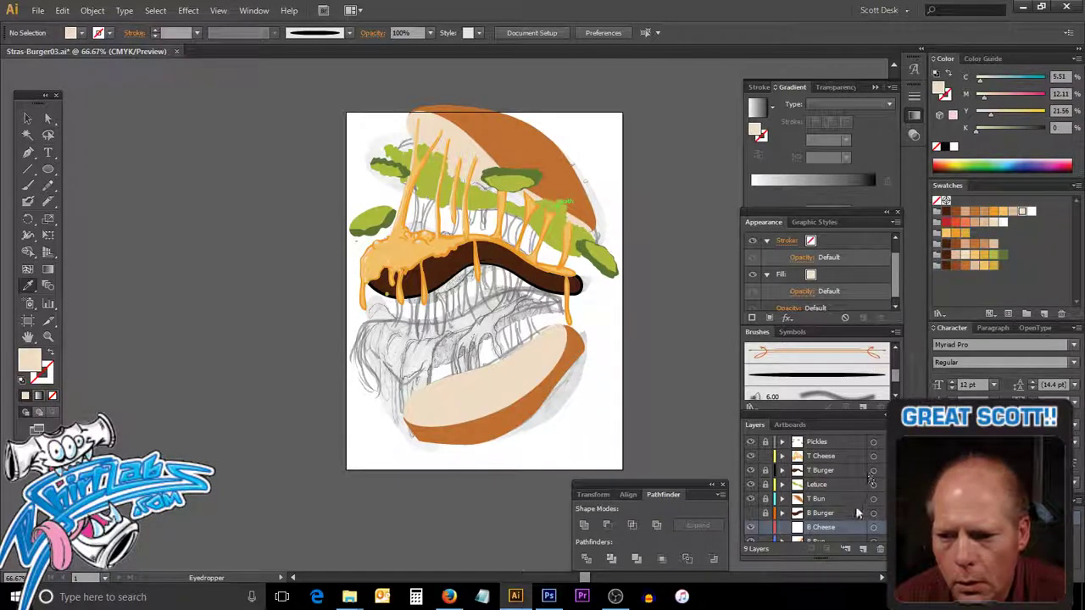
Move B Cheese above B Burger in the Layers panel and make it active.
left_click_drag(848, 528, 846, 511)
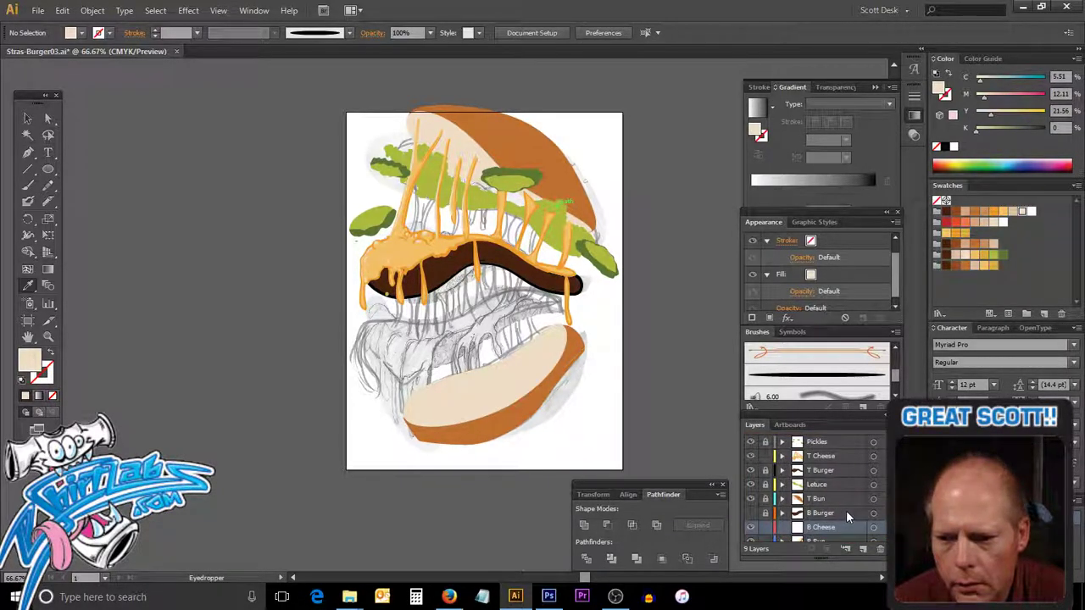
left_click(844, 513)
left_click_drag(843, 514, 844, 512)
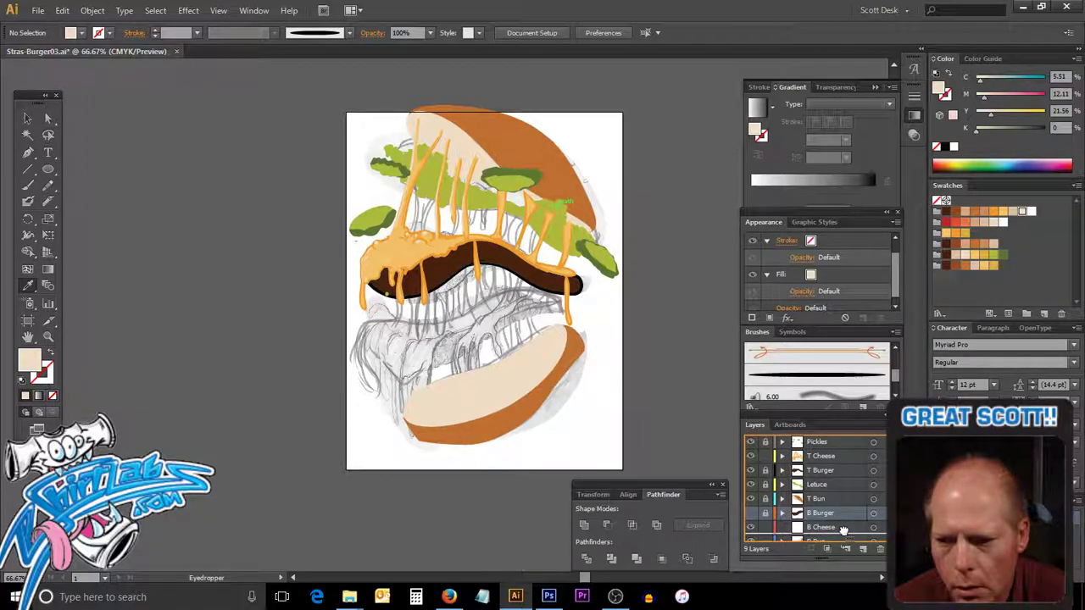
left_click(839, 515)
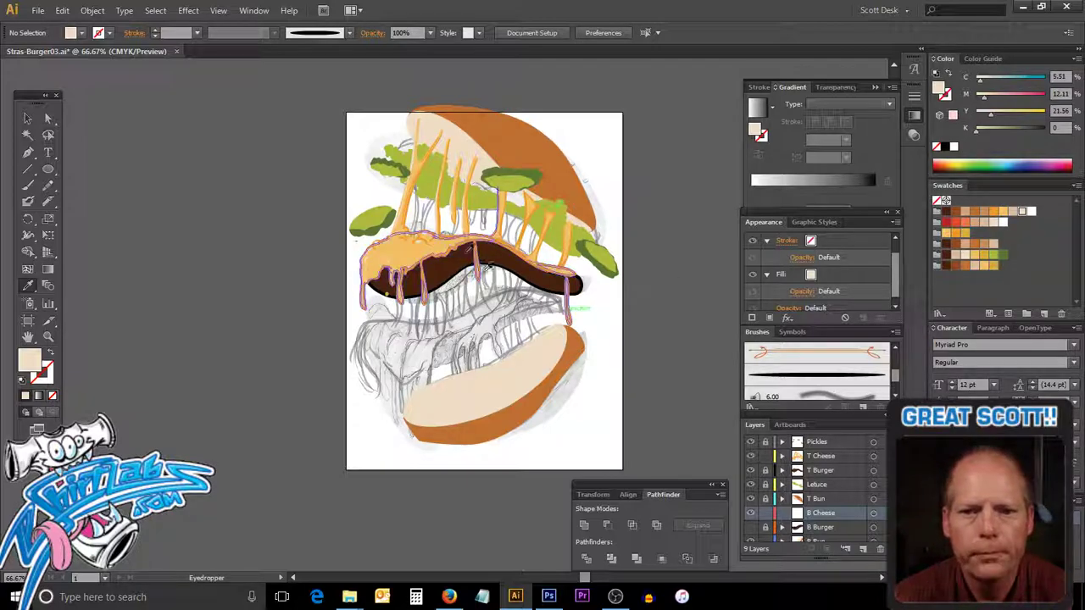
key("v")
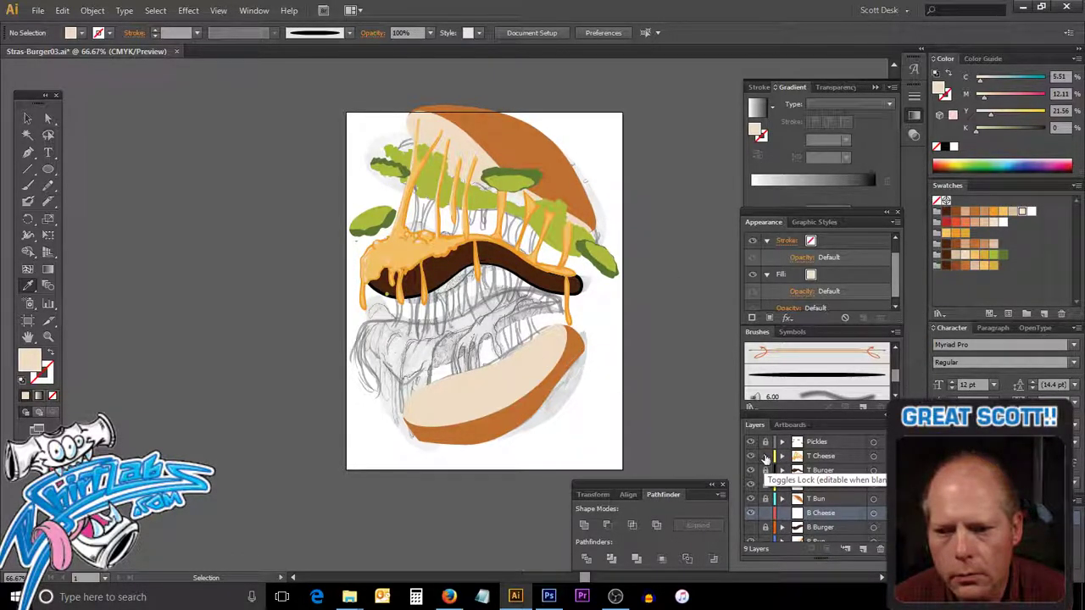
Lock the T Burger and Lettuce layers and zoom in on the lower cheese.
left_click_drag(766, 465, 766, 484)
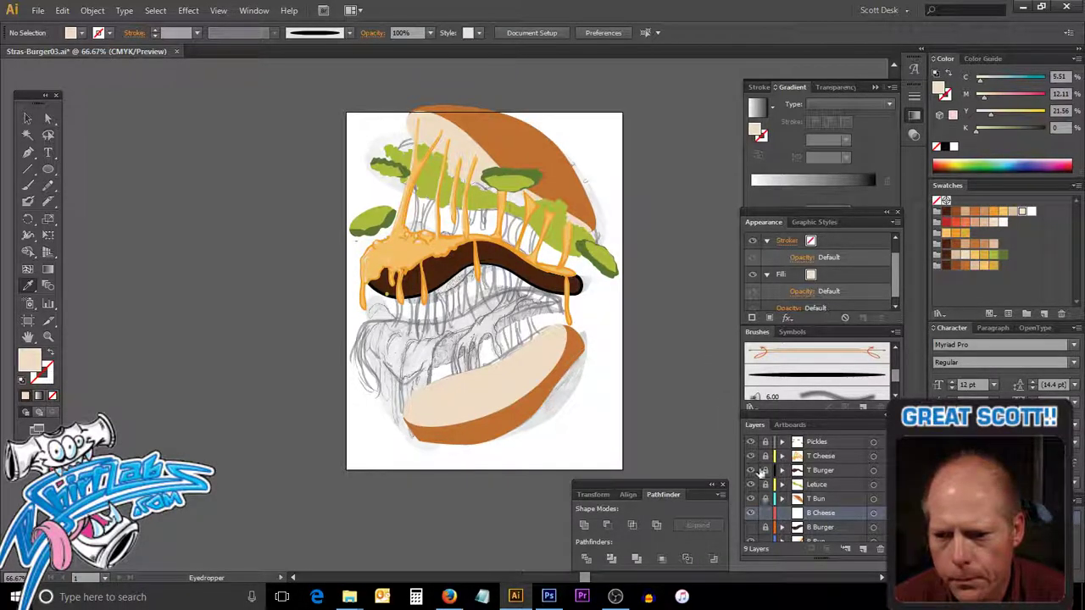
scroll(760, 471, "down", 2)
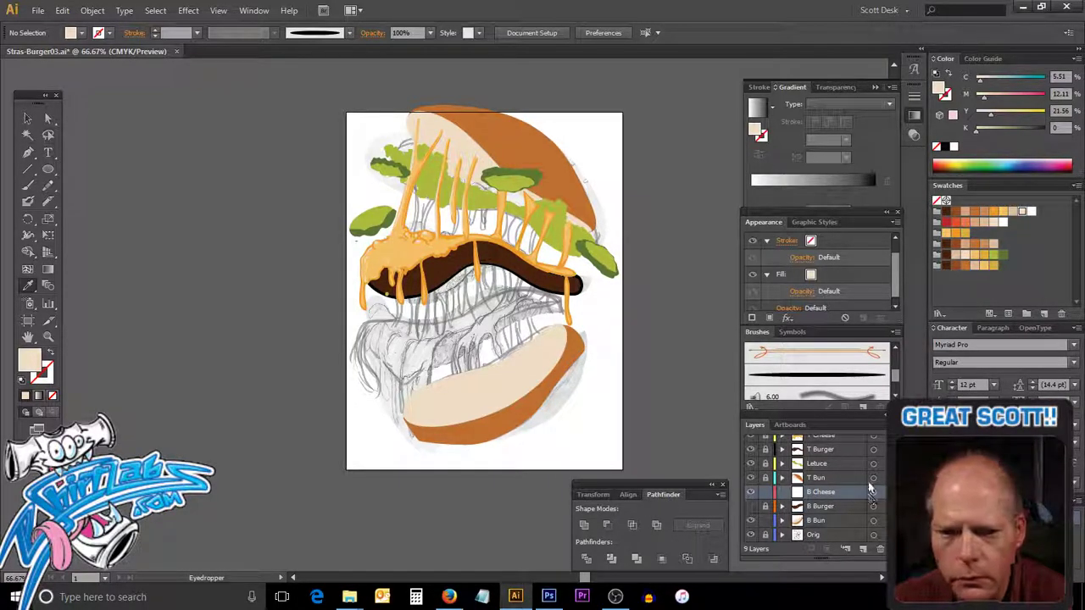
key("ctrl+space")
left_click_drag(318, 264, 593, 429)
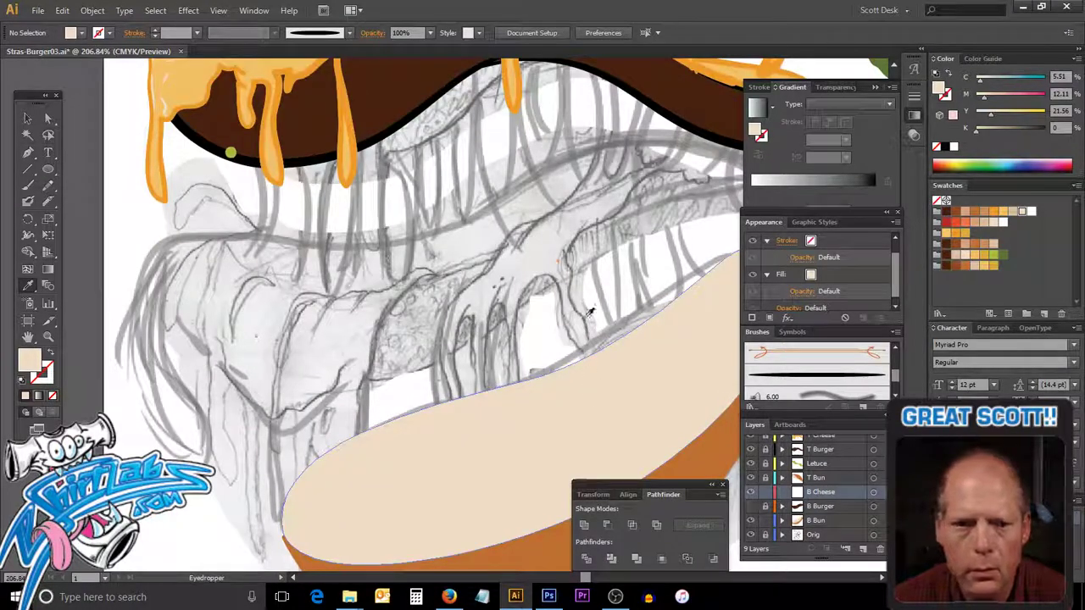
Zoom back to 150%, hide the B Bun layer, and deselect the ellipse outline.
key("space")
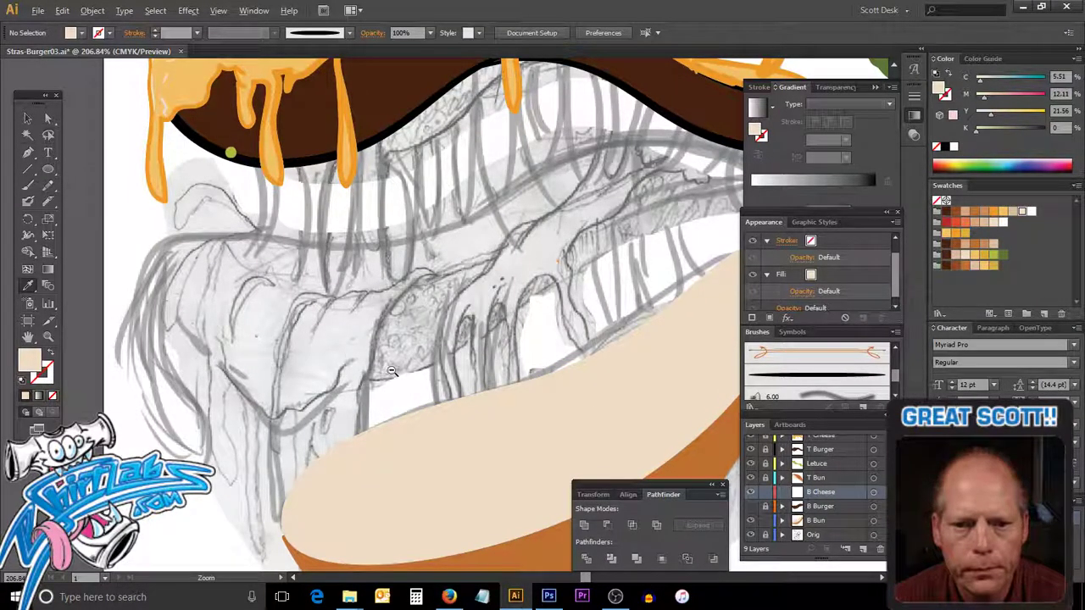
left_click(391, 371, "ctrl+alt")
left_click_drag(458, 282, 432, 321)
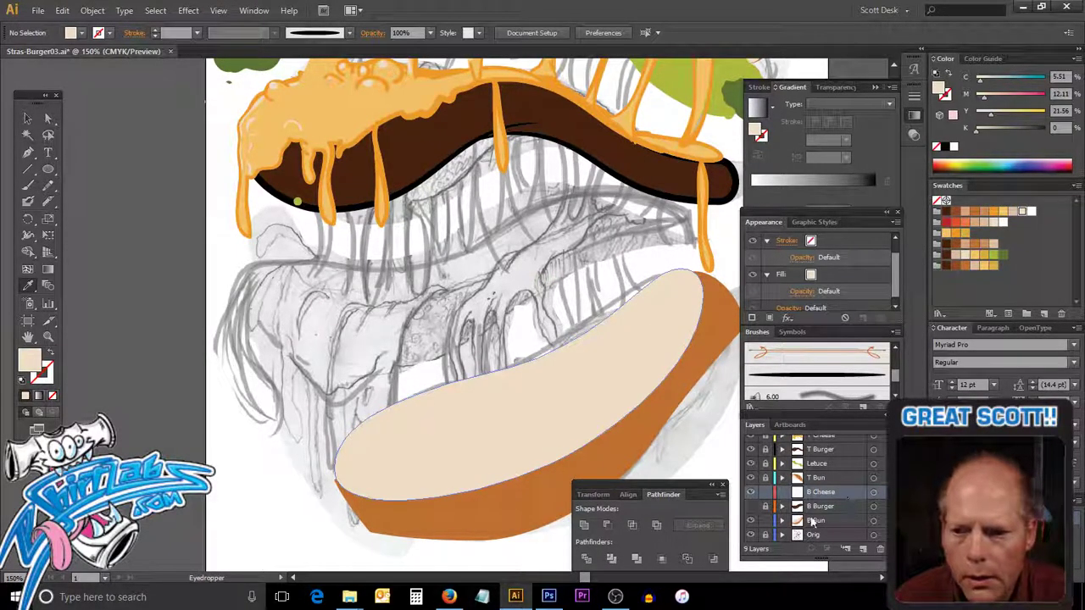
left_click(750, 520)
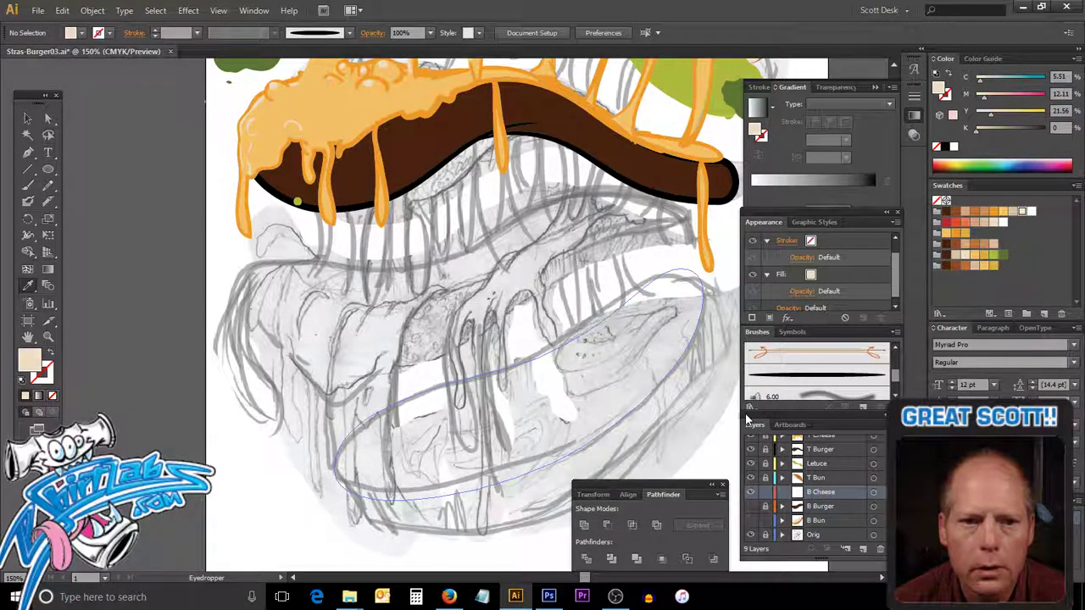
key("ctrl+shift+a")
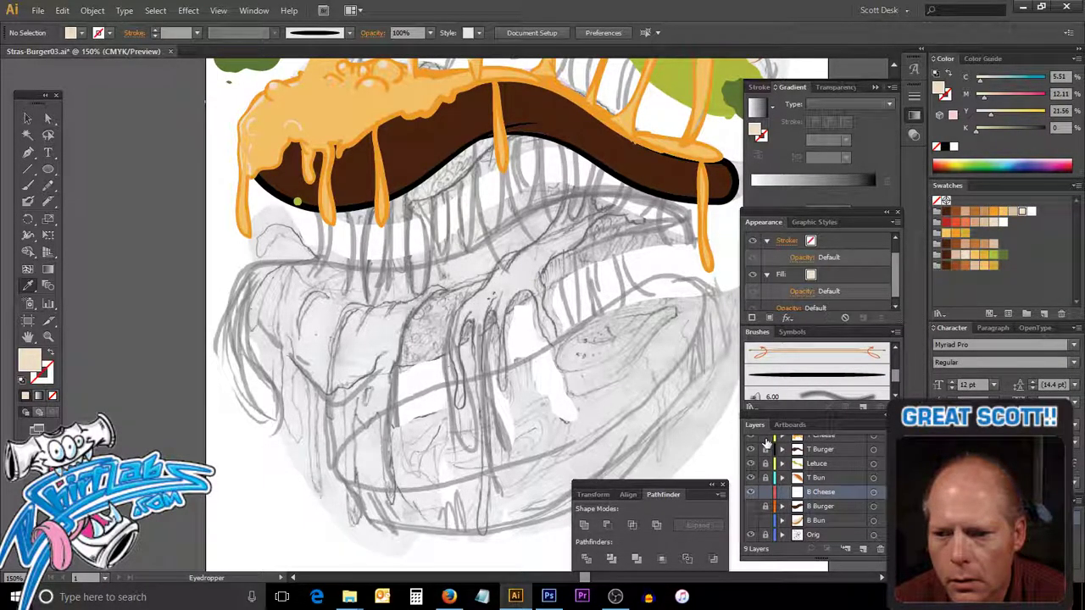
Sample the upper cheese's orange (C 5.43, M 45.96, Y 97.18) as fill, then deselect.
left_click(251, 234, "ctrl")
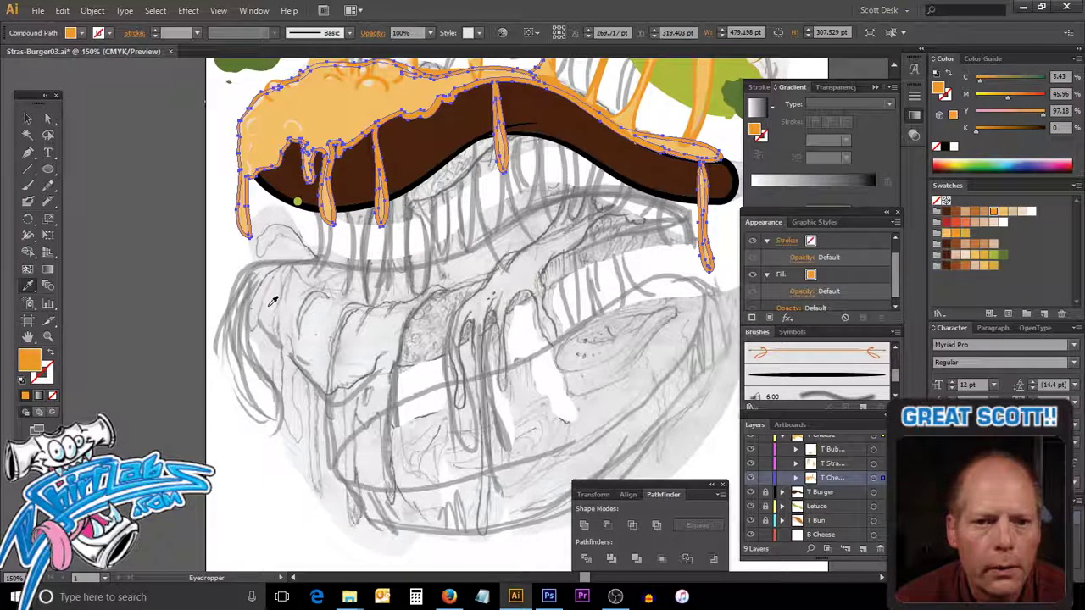
key("v")
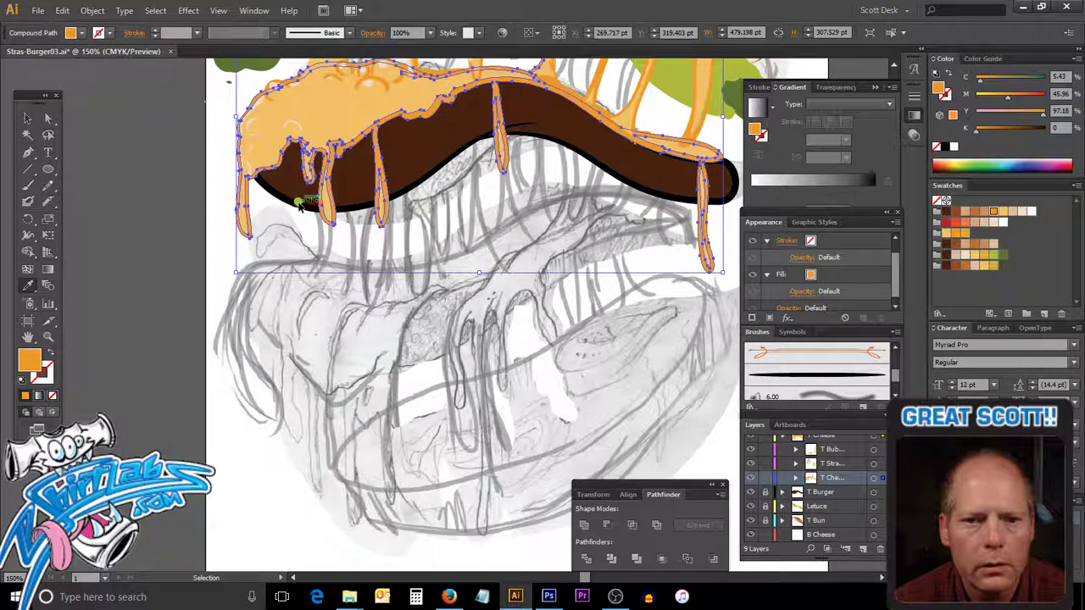
left_click(325, 229)
key("i")
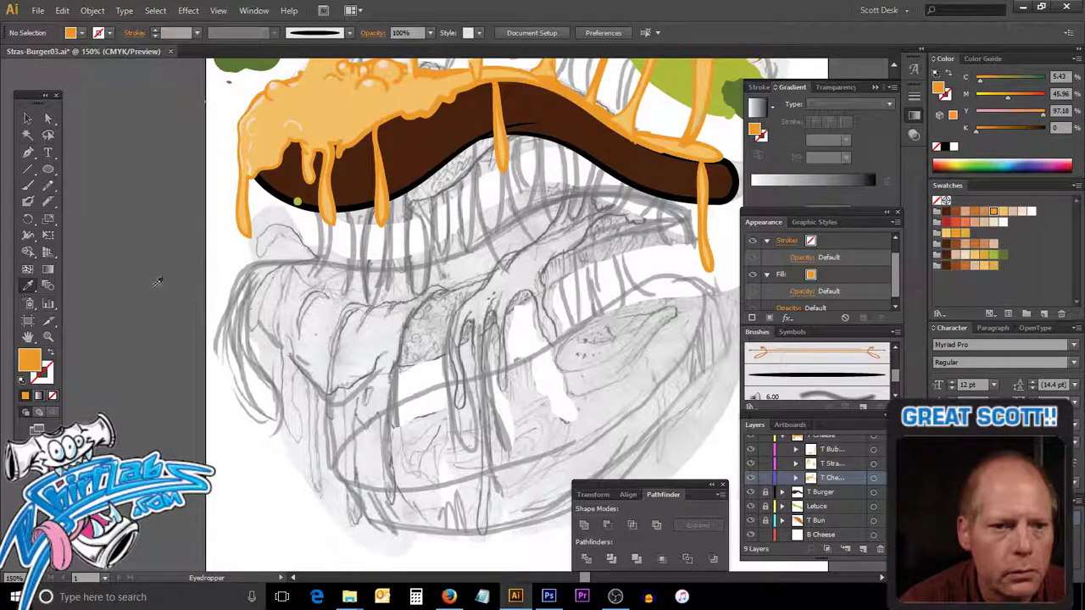
Paint orange 5 pt round strokes, unfilled, along the cheese's left edge and bottom.
left_click(49, 353)
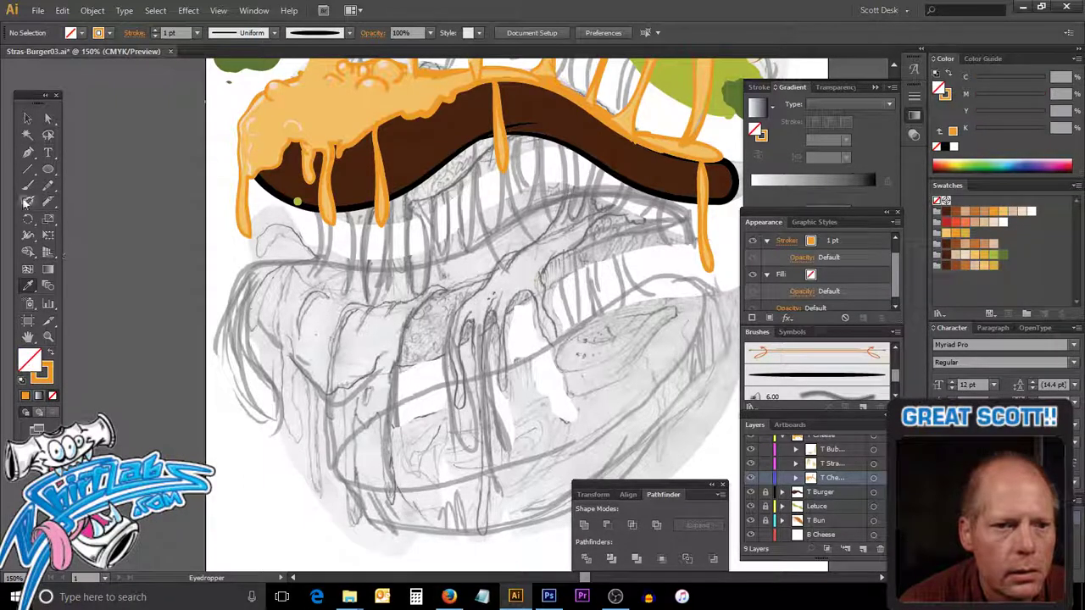
left_click(28, 200)
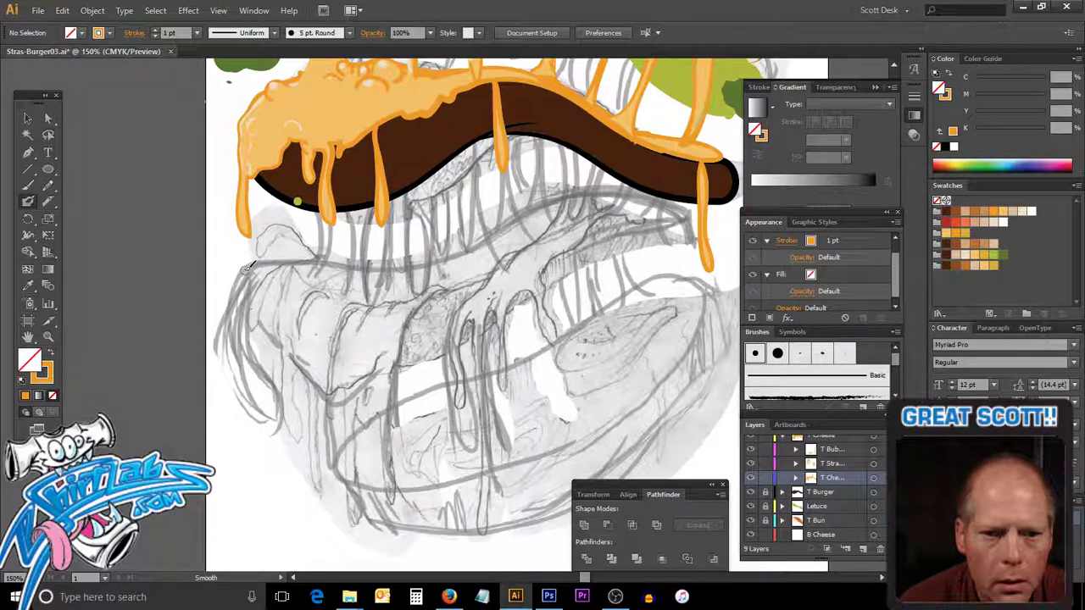
mouse_move(240, 285)
left_mouse_down()
mouse_move(243, 397)
mouse_move(271, 437)
mouse_move(259, 366)
left_mouse_up()
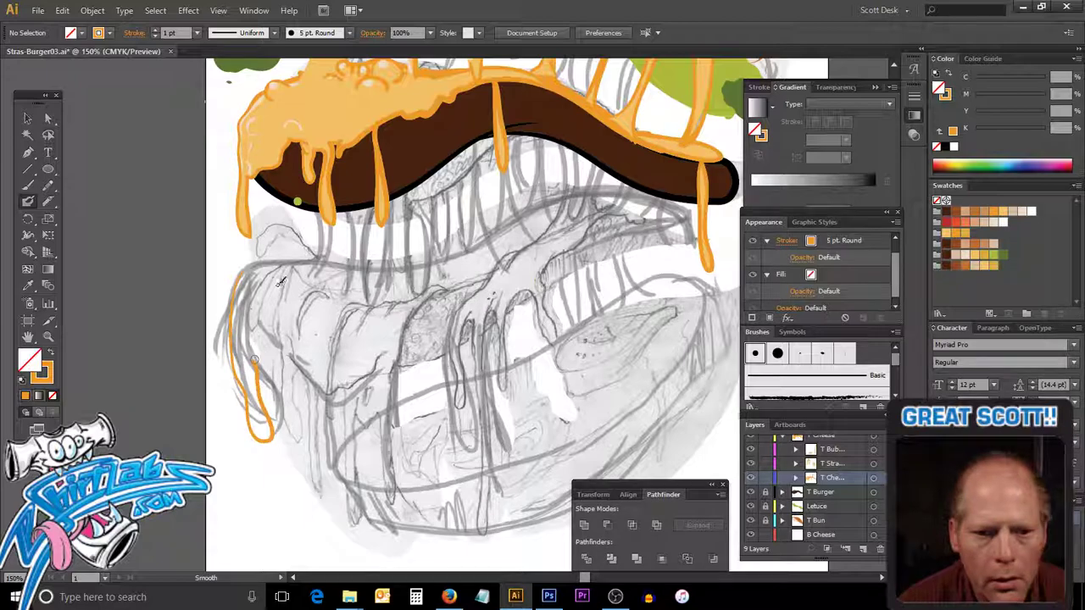
key("ctrl+z")
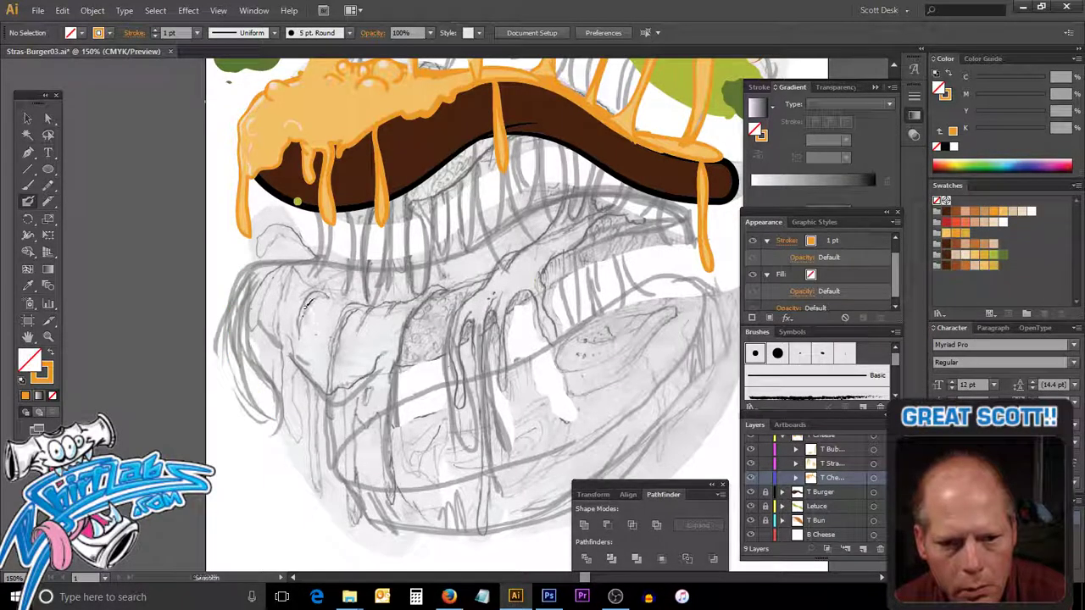
mouse_move(252, 279)
left_mouse_down()
mouse_move(239, 335)
mouse_move(251, 267)
left_mouse_up()
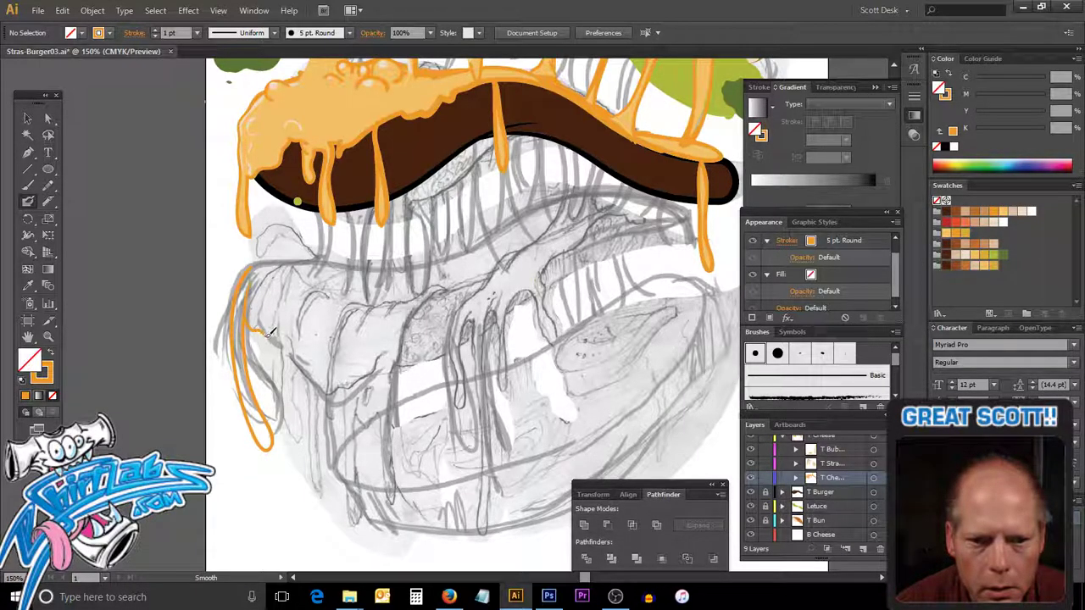
mouse_move(270, 333)
left_mouse_down()
mouse_move(337, 406)
mouse_move(373, 381)
left_mouse_up()
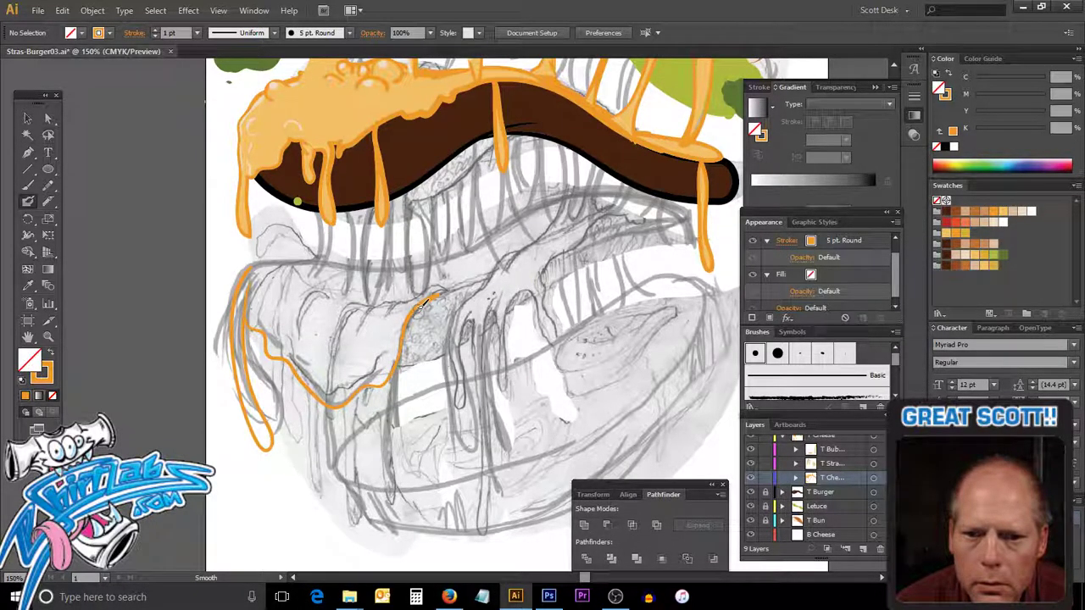
Trace the middle, looping and right-hand drips of the lower cheese in orange.
left_click_drag(458, 284, 475, 278)
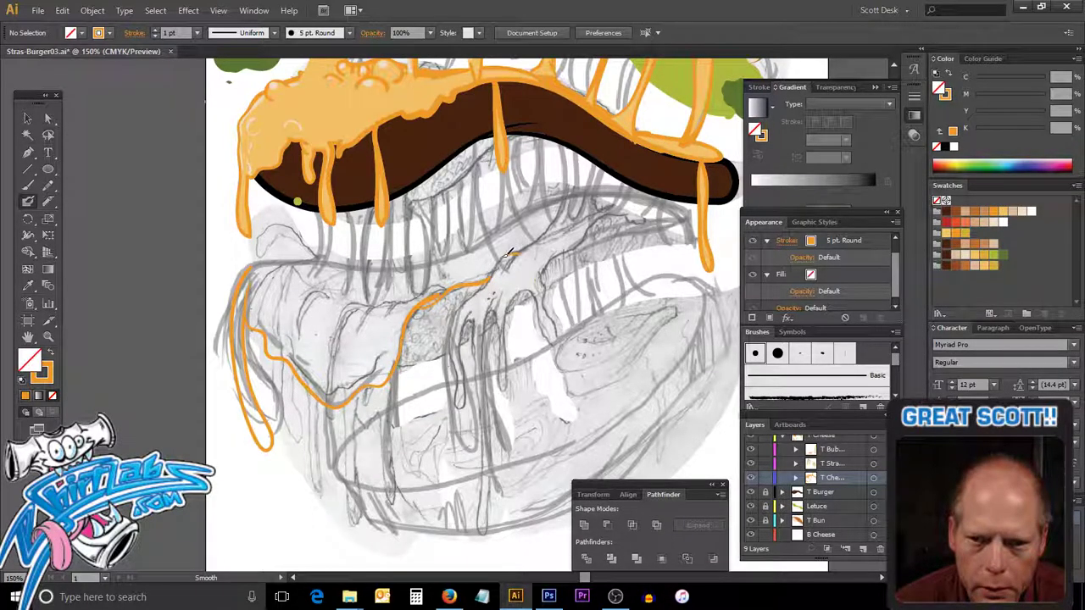
left_click_drag(476, 292, 453, 373)
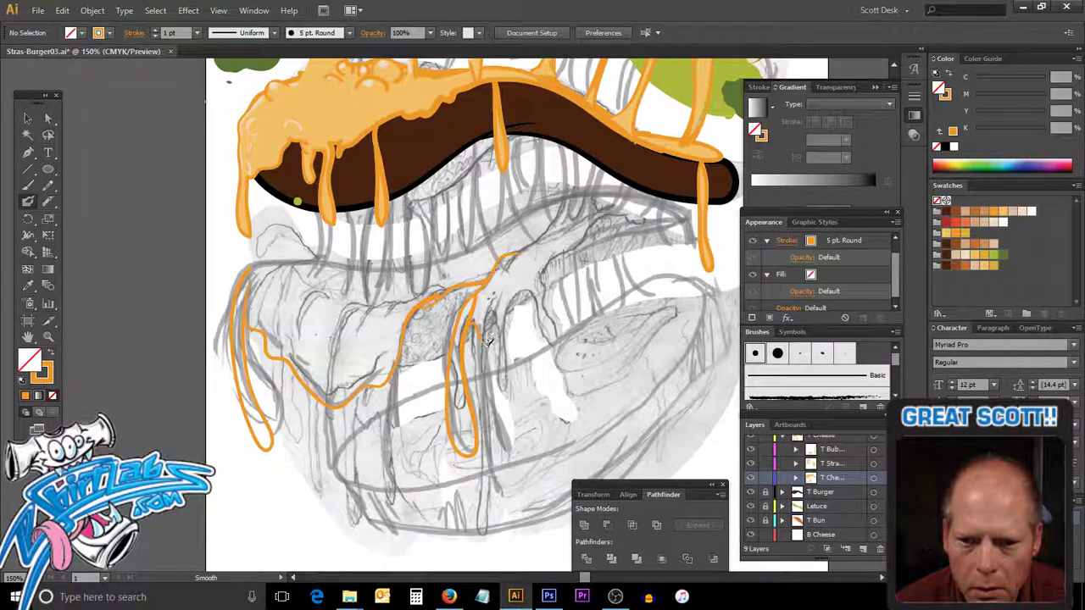
left_click_drag(493, 423, 509, 429)
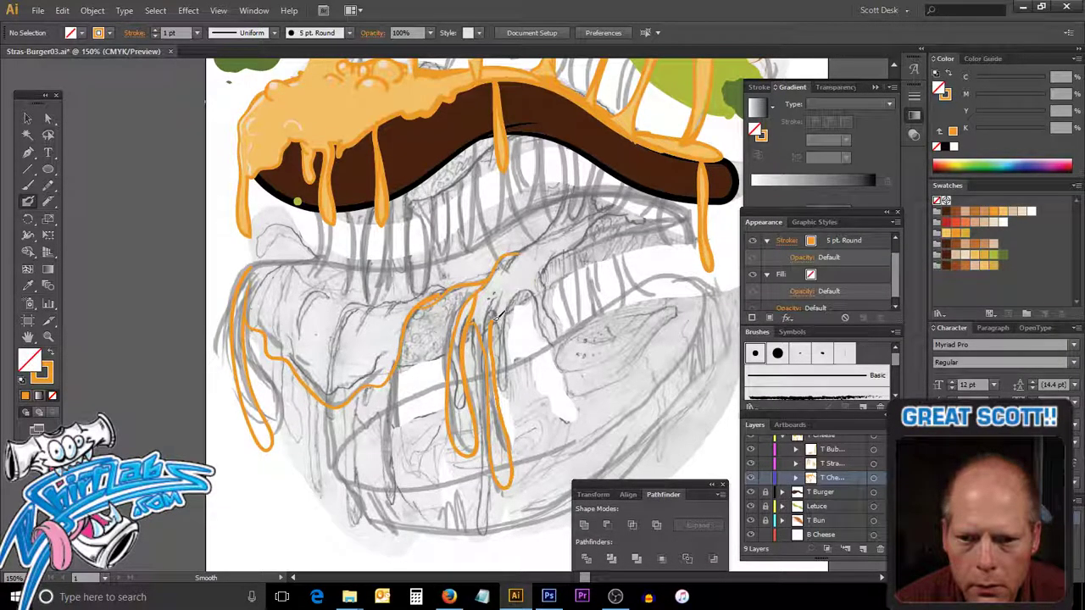
left_click_drag(494, 324, 506, 386)
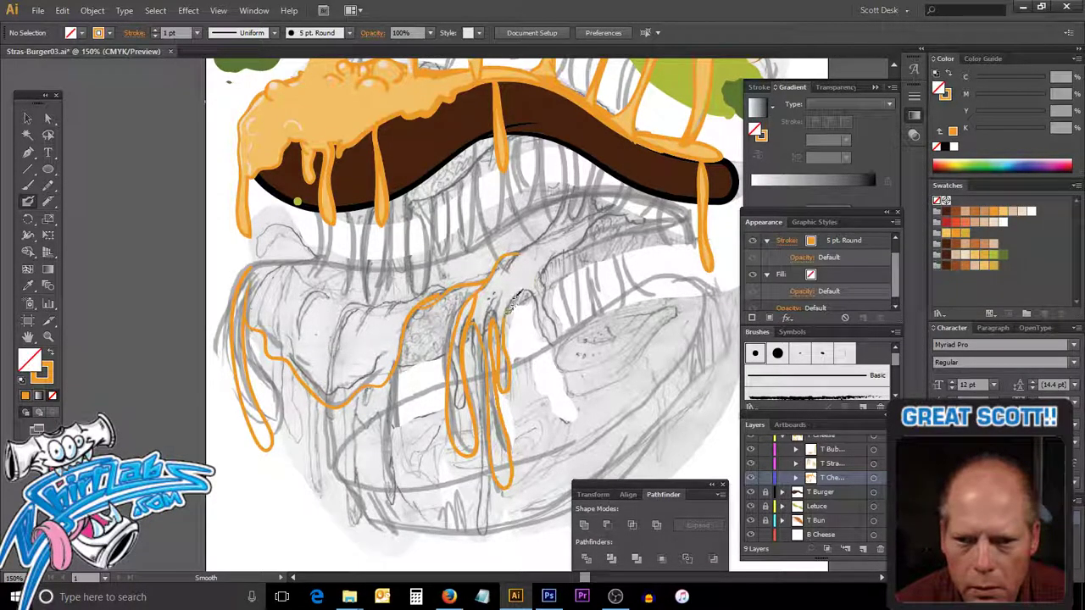
mouse_move(506, 349)
left_mouse_down()
mouse_move(539, 380)
mouse_move(553, 349)
left_mouse_up()
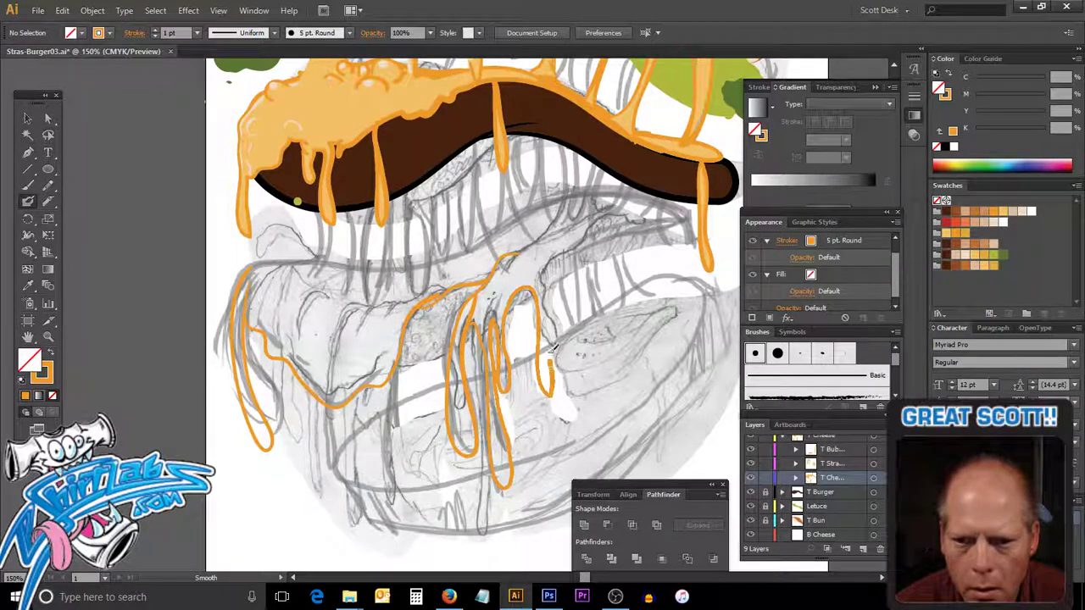
left_click_drag(548, 287, 549, 395)
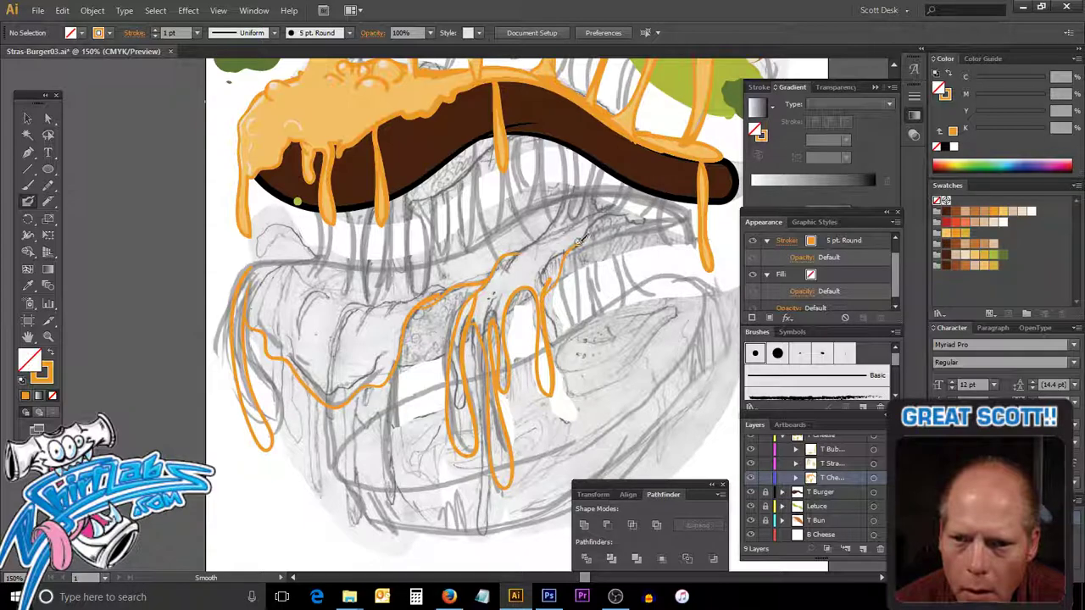
Extend the outline to the right-hand drip, trace the top edge, and add two inner fold curves.
left_click_drag(591, 237, 606, 215)
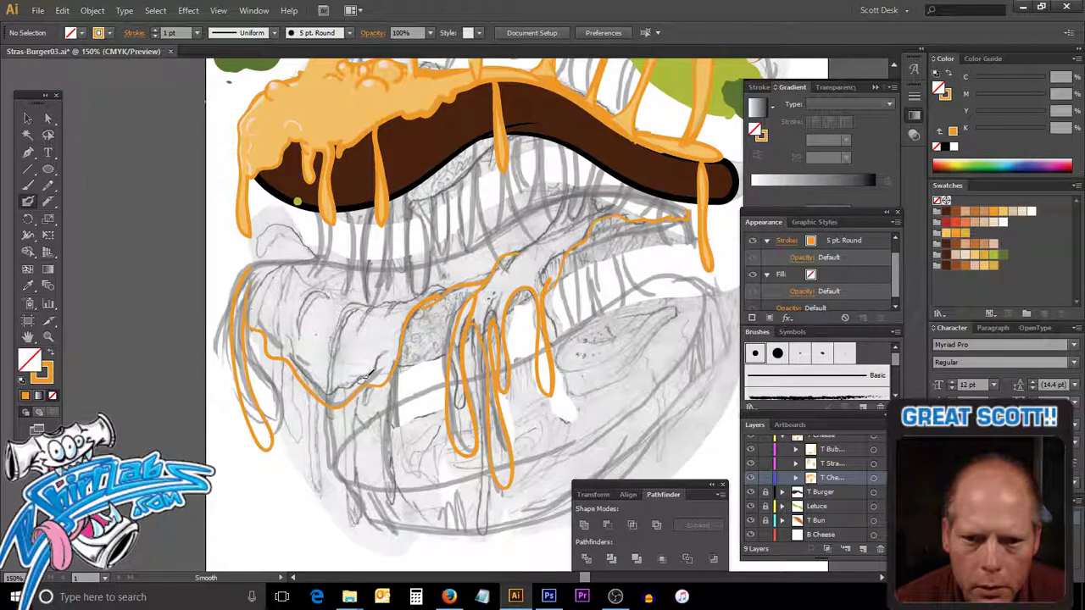
mouse_move(374, 349)
left_mouse_down()
mouse_move(401, 300)
mouse_move(343, 334)
mouse_move(331, 377)
left_mouse_up()
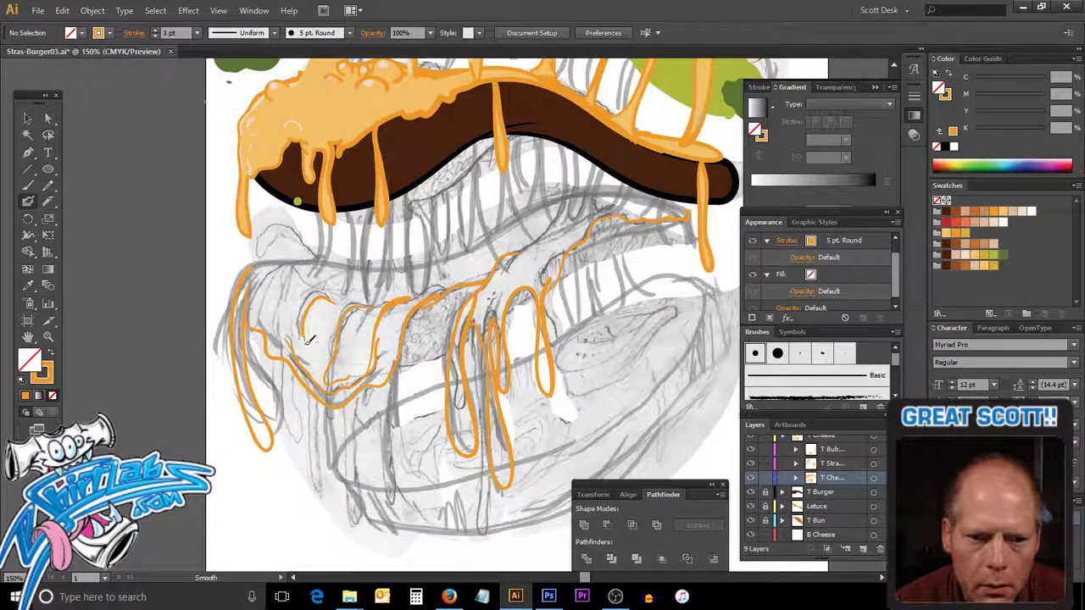
left_click_drag(307, 339, 330, 284)
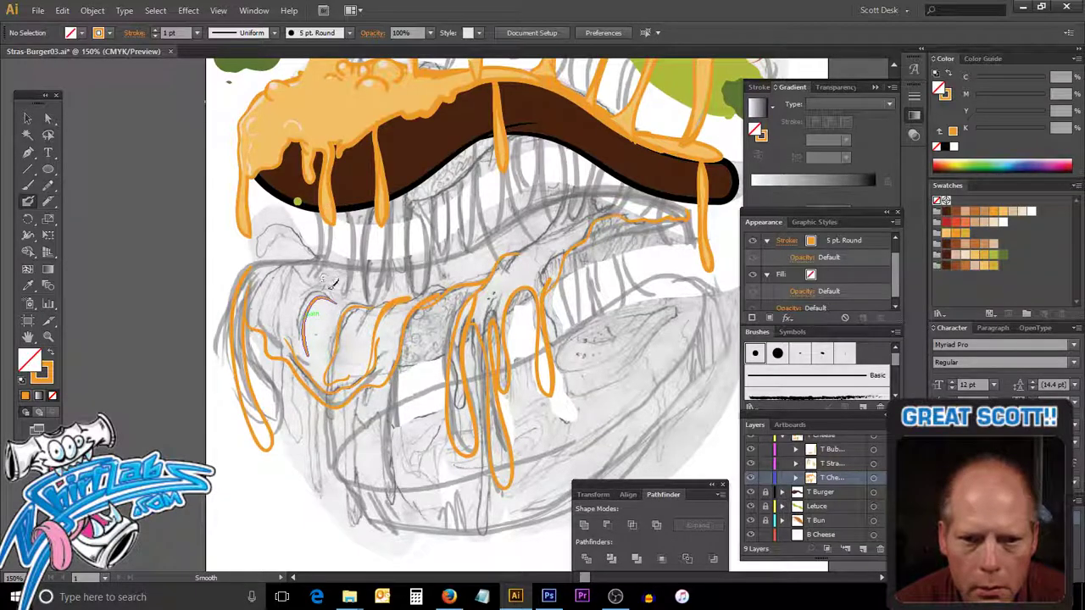
left_click_drag(265, 293, 321, 276)
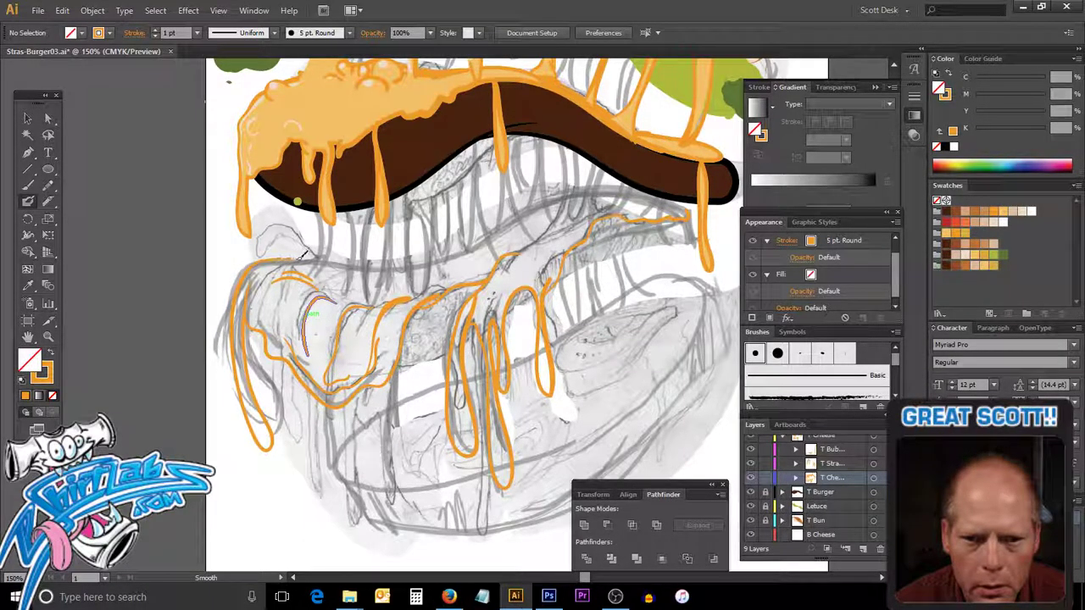
mouse_move(386, 268)
left_mouse_down()
mouse_move(441, 261)
mouse_move(617, 179)
mouse_move(692, 213)
left_mouse_up()
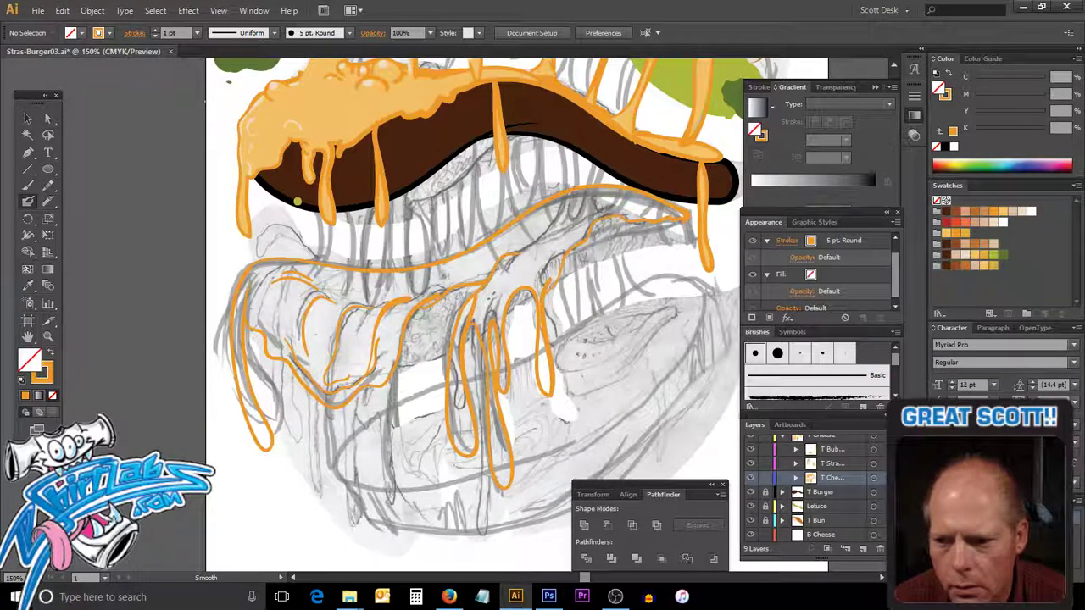
Hide the pencil sketch and draw a curved fold stroke inside the cheese.
scroll(814, 500, "down", 3)
key("ctrl+shift+w")
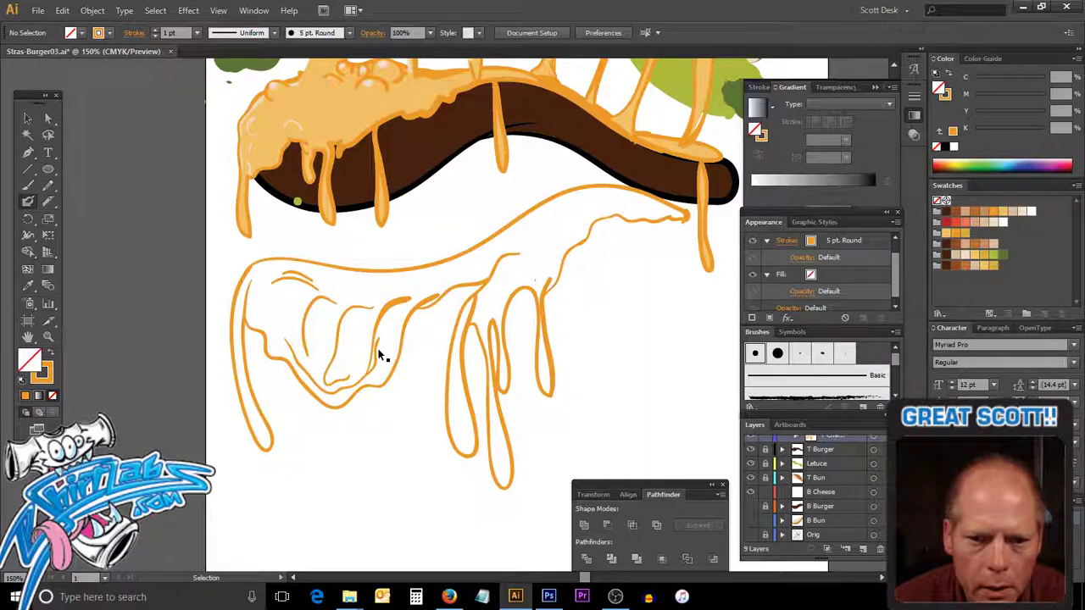
left_click_drag(284, 339, 410, 299)
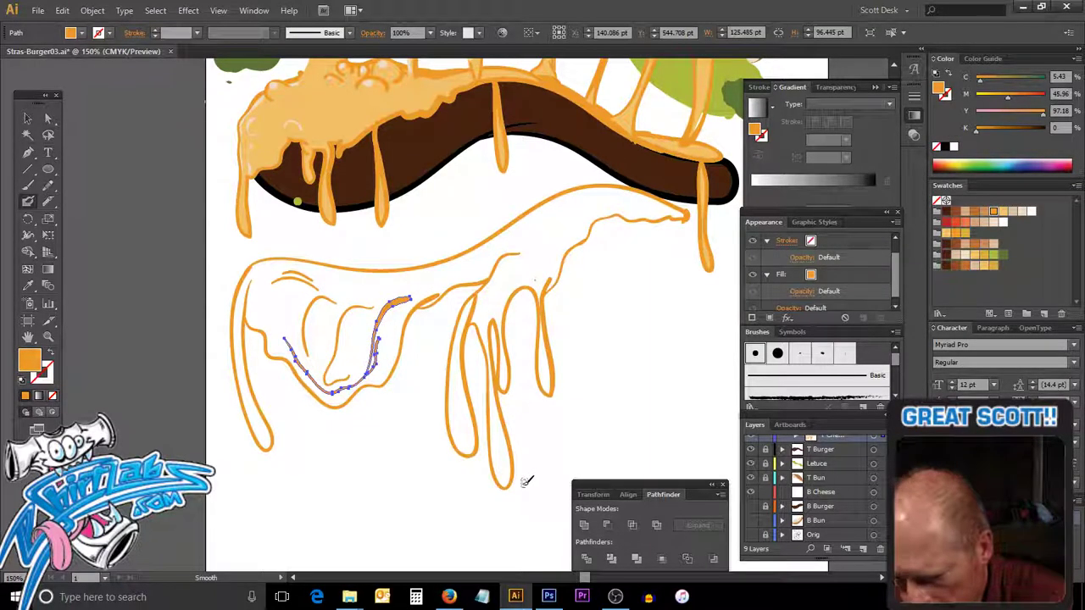
key("ctrl+shift+a")
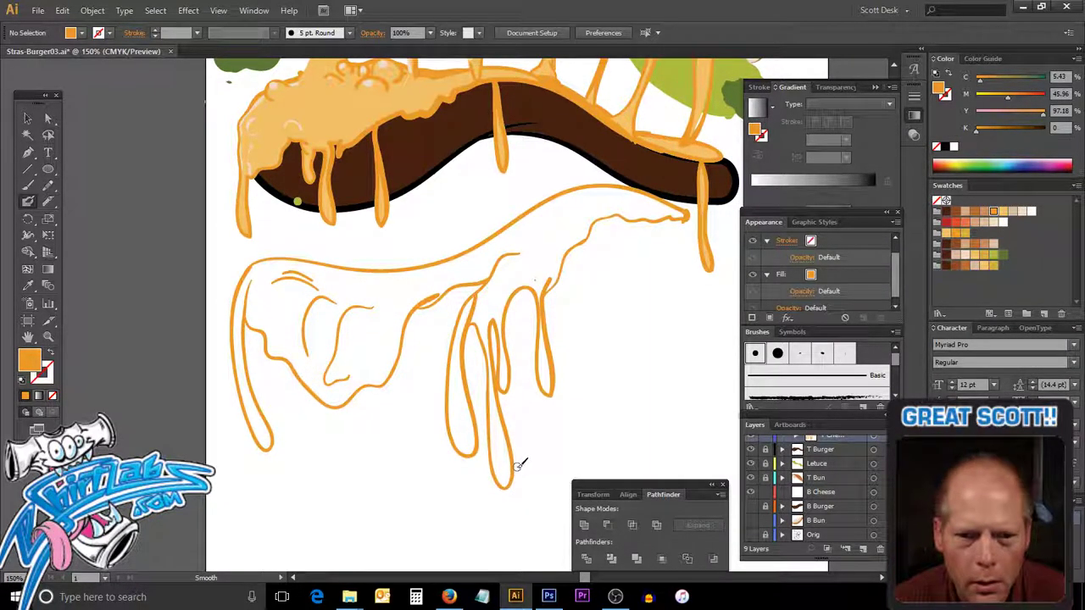
Redraw orange fold strokes along the cheese bottom, a short vertical fold, and the upper arc.
left_click_drag(331, 378, 348, 375)
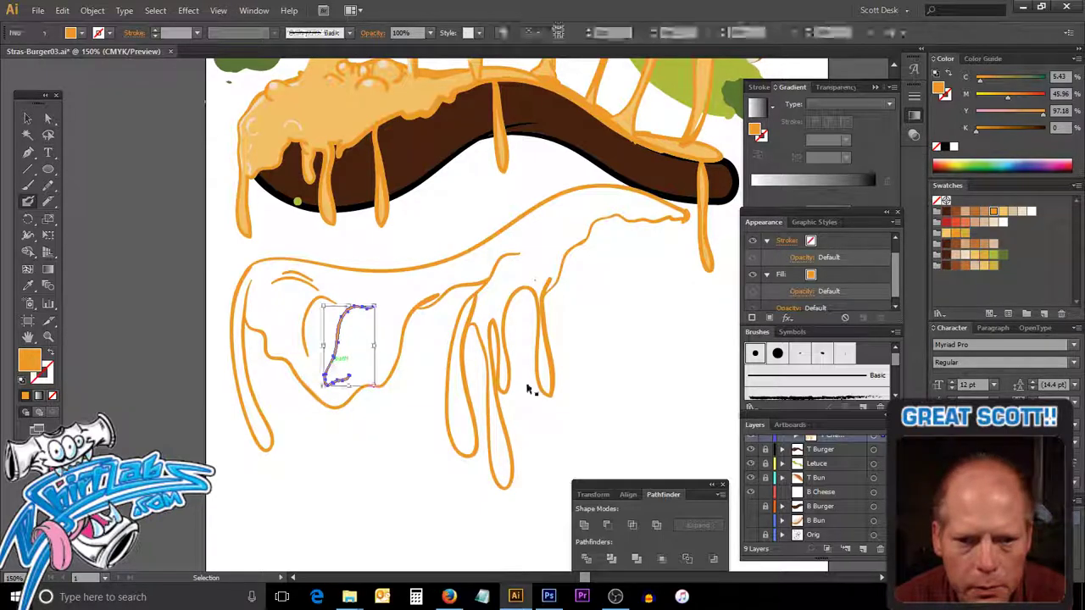
key("ctrl+z")
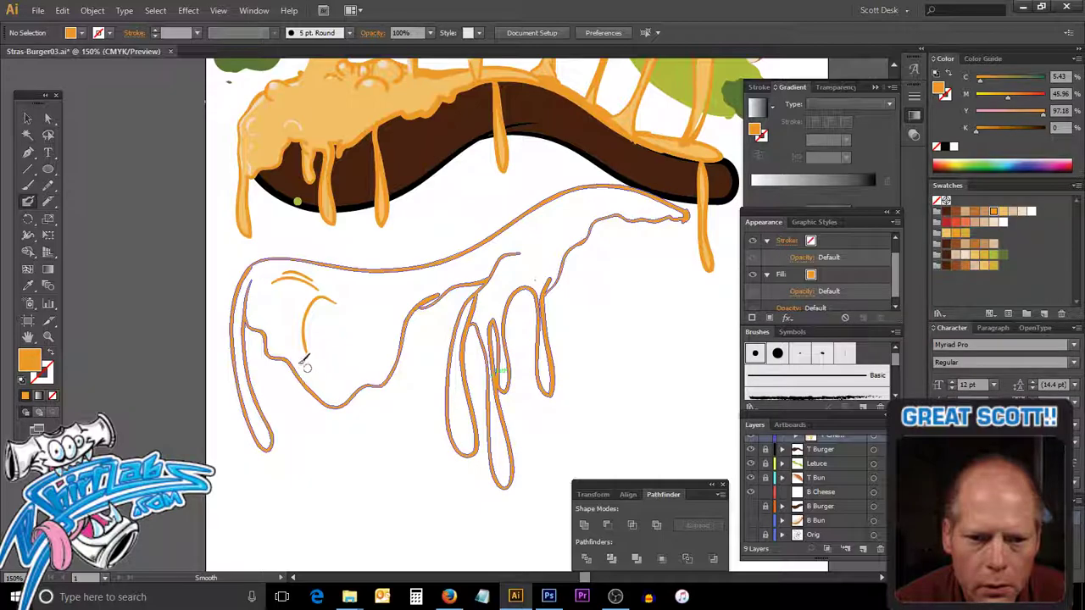
left_click_drag(310, 369, 317, 379)
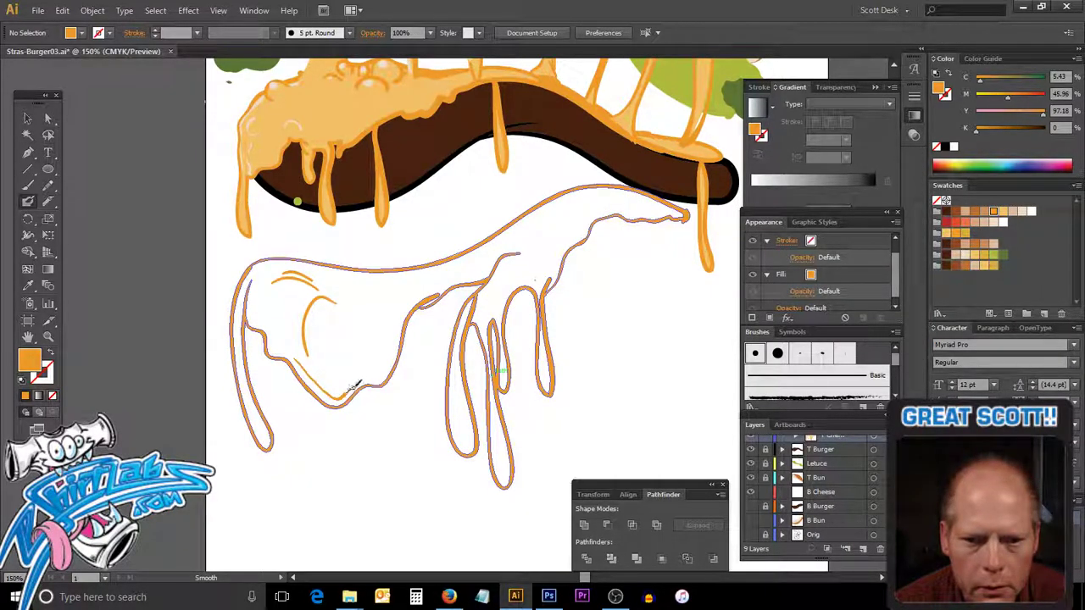
left_click_drag(356, 385, 373, 378)
key("shift+x")
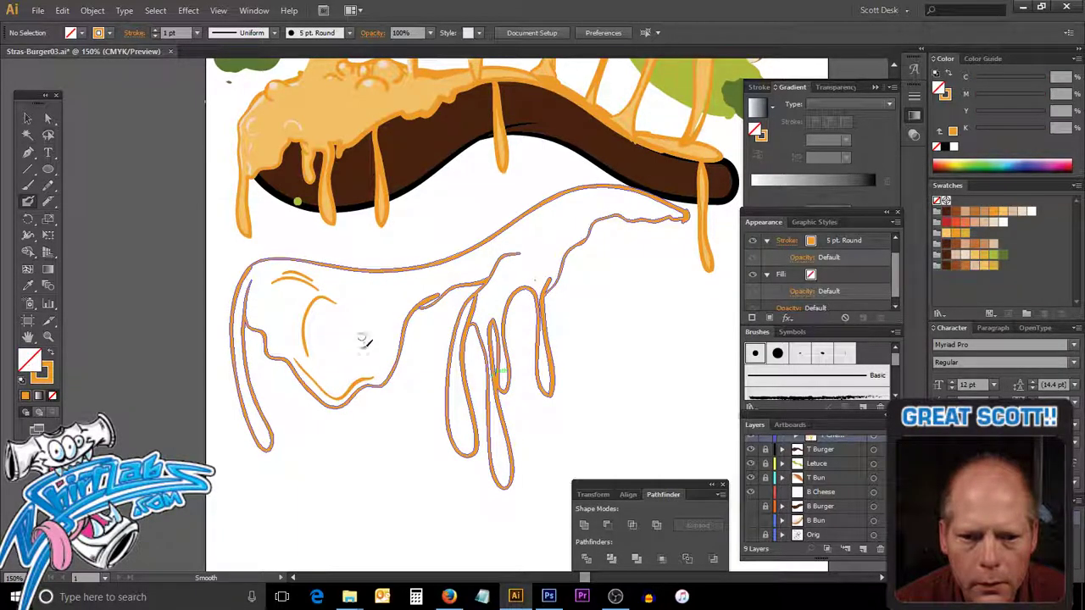
mouse_move(356, 349)
left_mouse_down()
mouse_move(356, 321)
mouse_move(395, 299)
left_mouse_up()
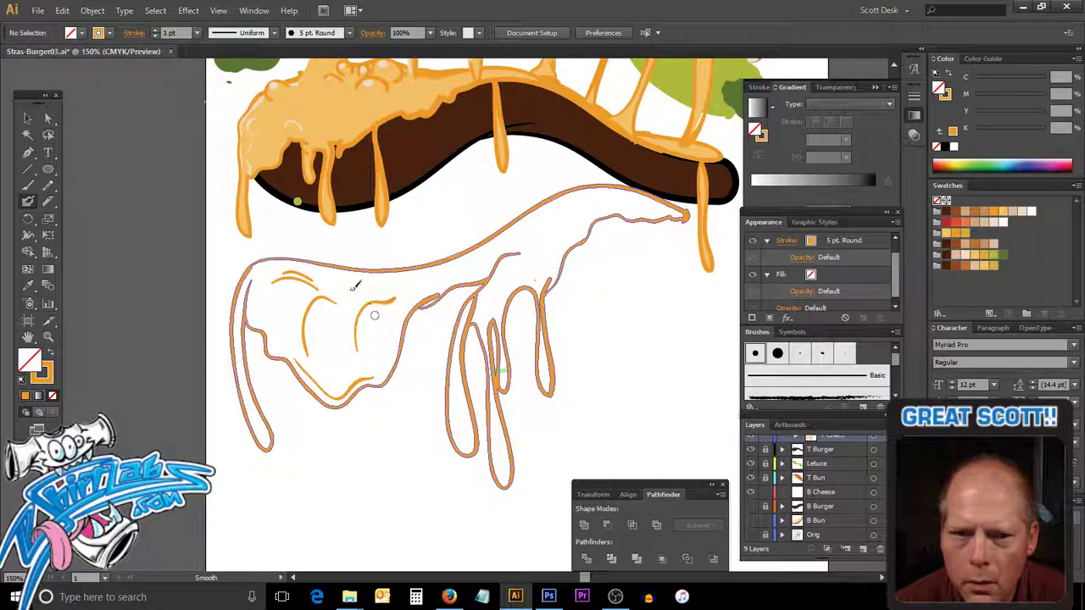
mouse_move(312, 266)
left_mouse_down()
mouse_move(346, 285)
mouse_move(422, 281)
left_mouse_up()
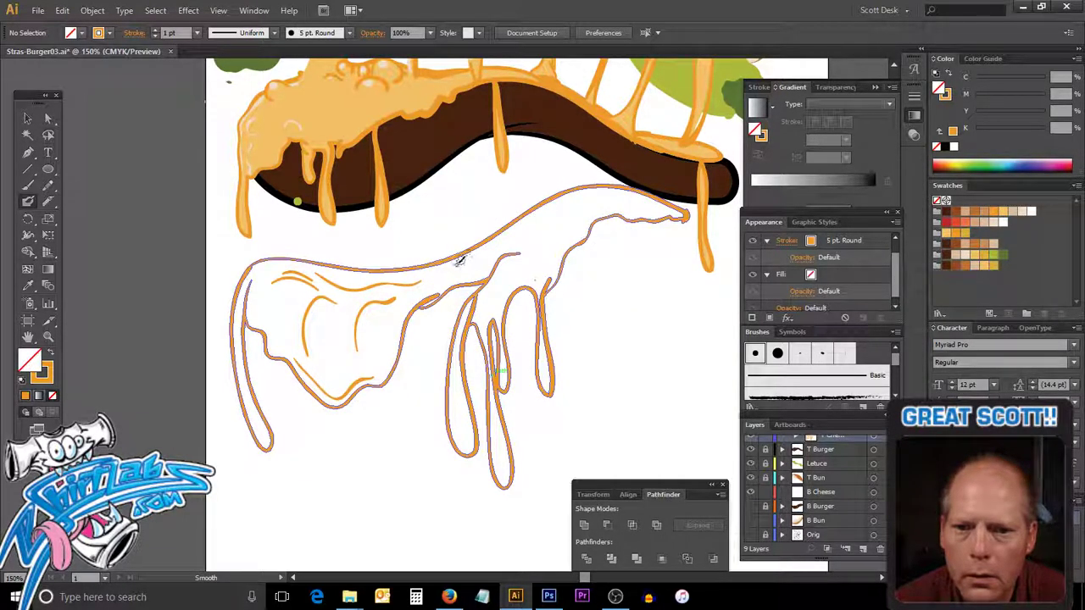
Draw a highlight line along the cheese's top edge and smooth it with the Smooth tool.
left_click_drag(487, 254, 716, 203)
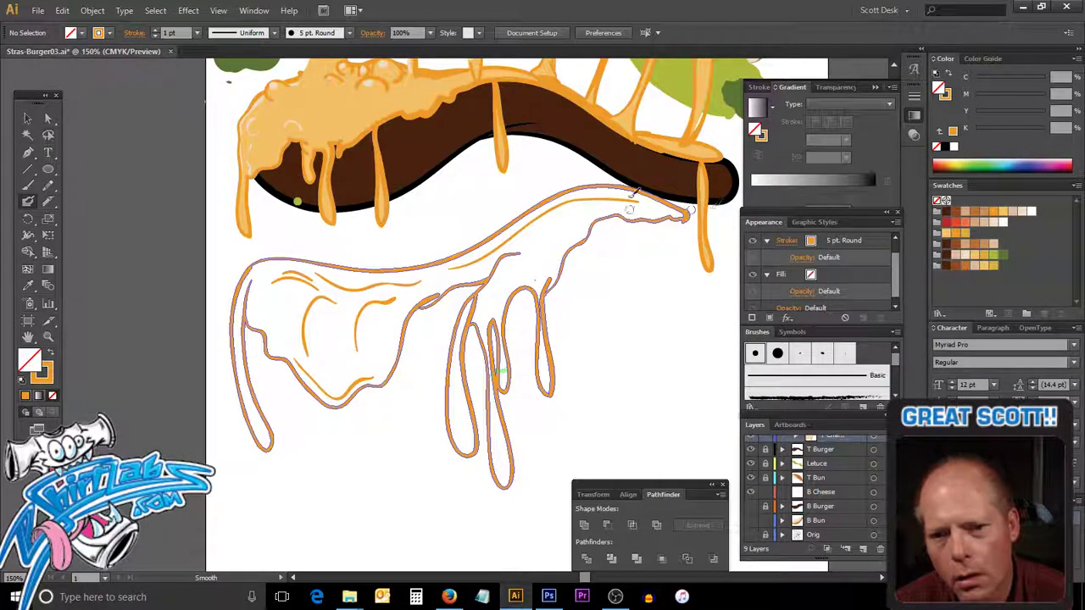
left_click(599, 211, "ctrl")
key("alt")
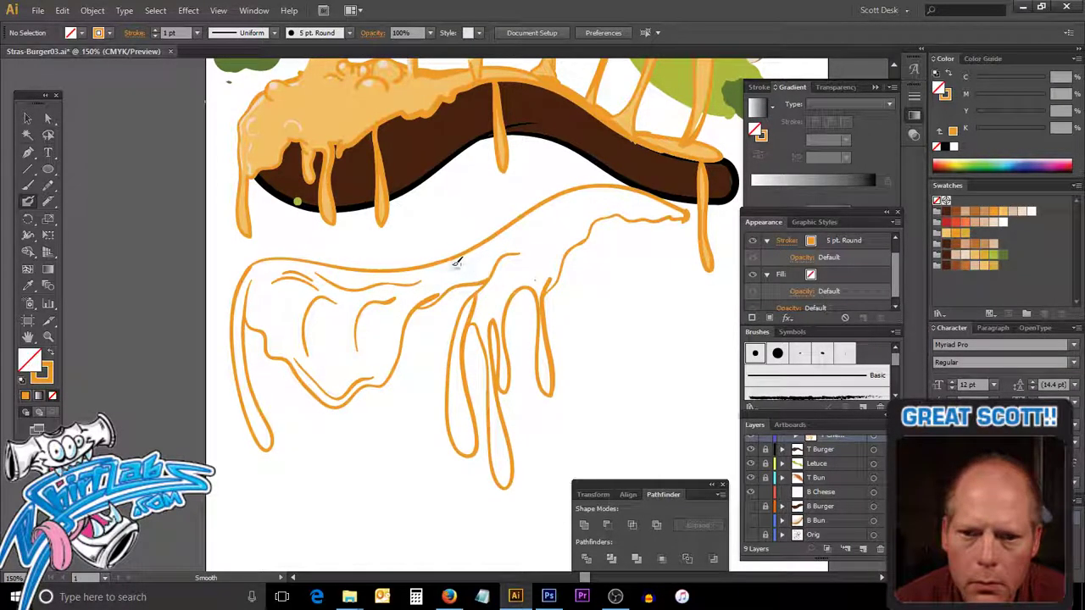
mouse_move(477, 254)
left_mouse_down()
mouse_move(577, 194)
mouse_move(653, 206)
mouse_move(696, 240)
left_mouse_up()
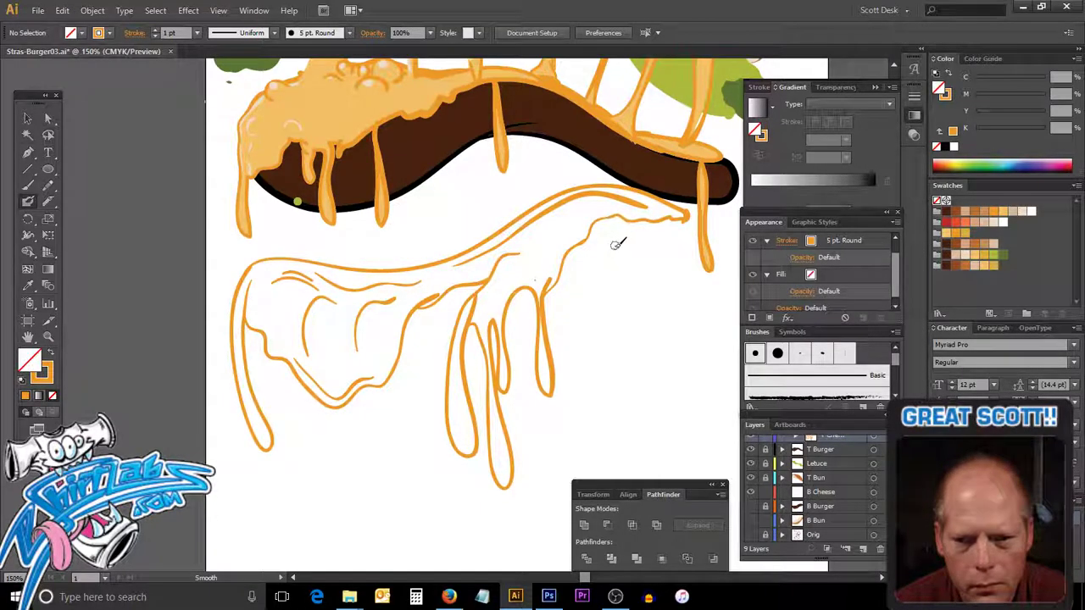
key("v")
left_click(474, 314)
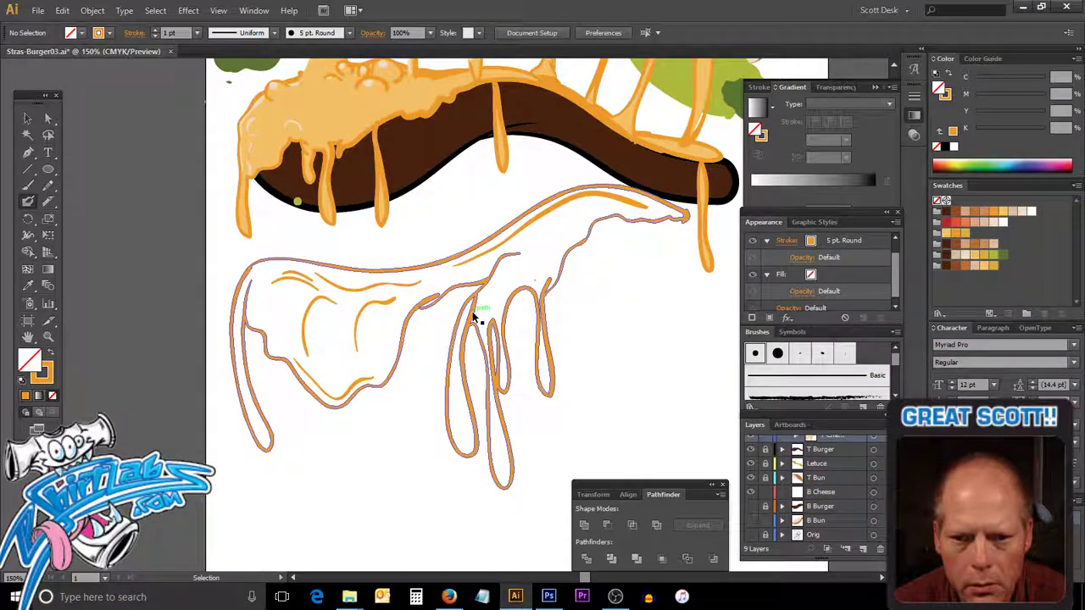
left_click(483, 293, "ctrl")
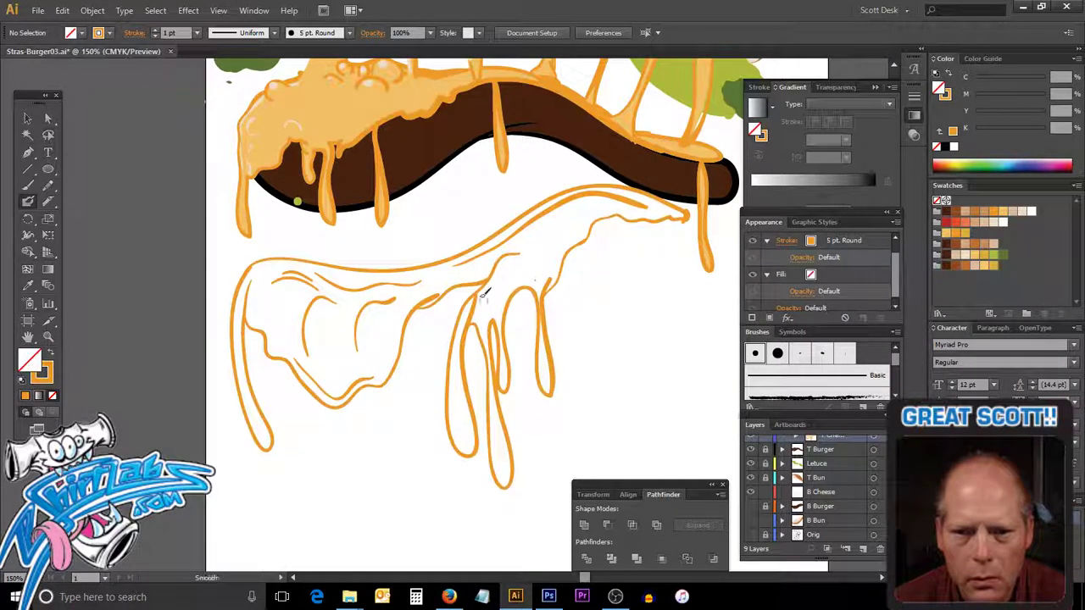
Undo the filled drip tip and smooth the cheese outline's edges around the inner drip.
left_click_drag(439, 279, 522, 365)
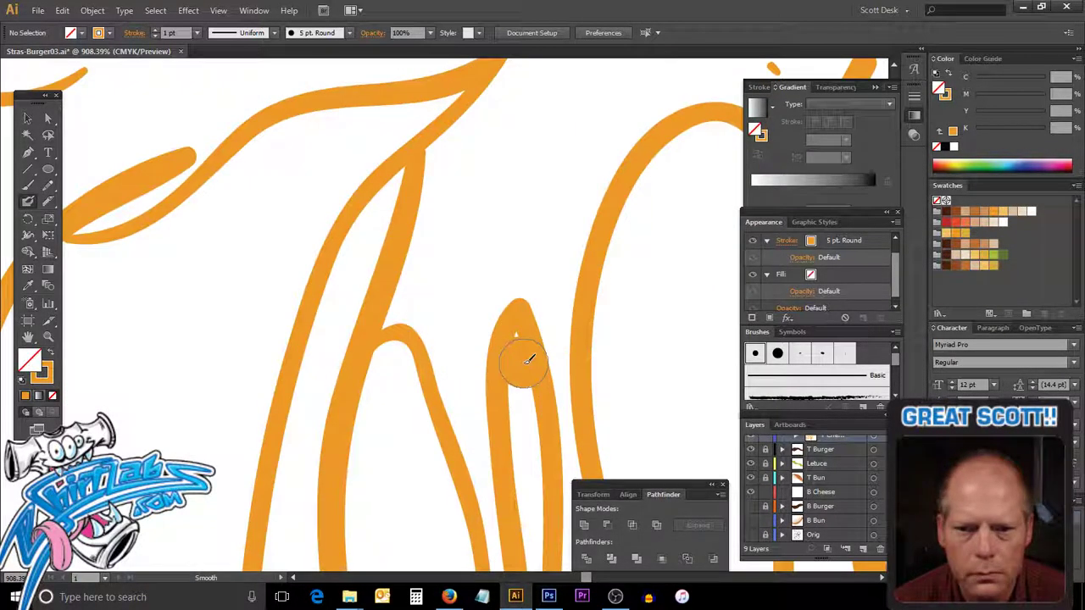
key("ctrl")
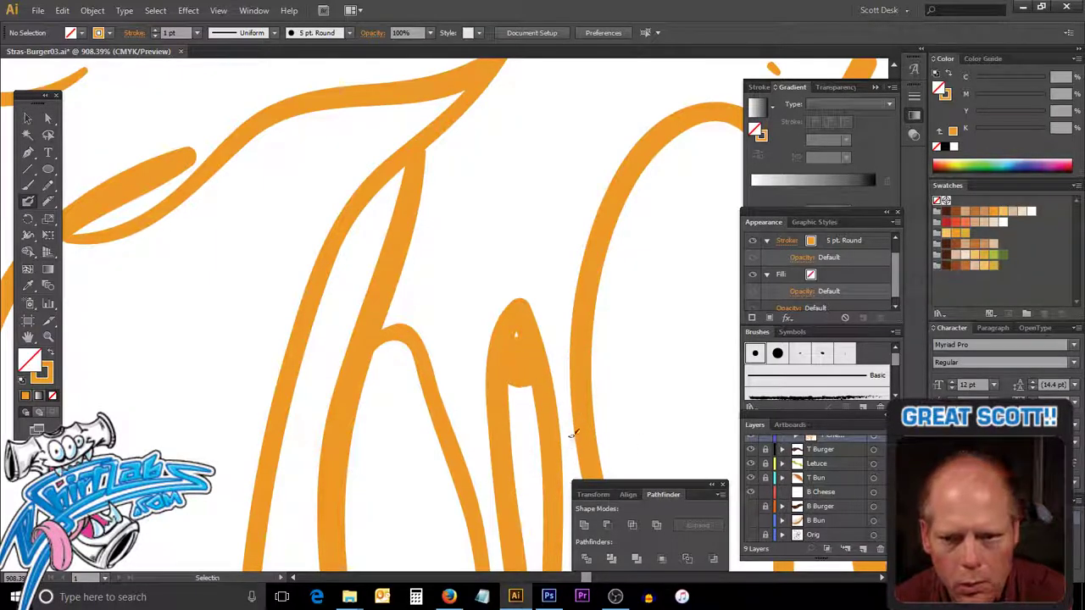
key("ctrl+z")
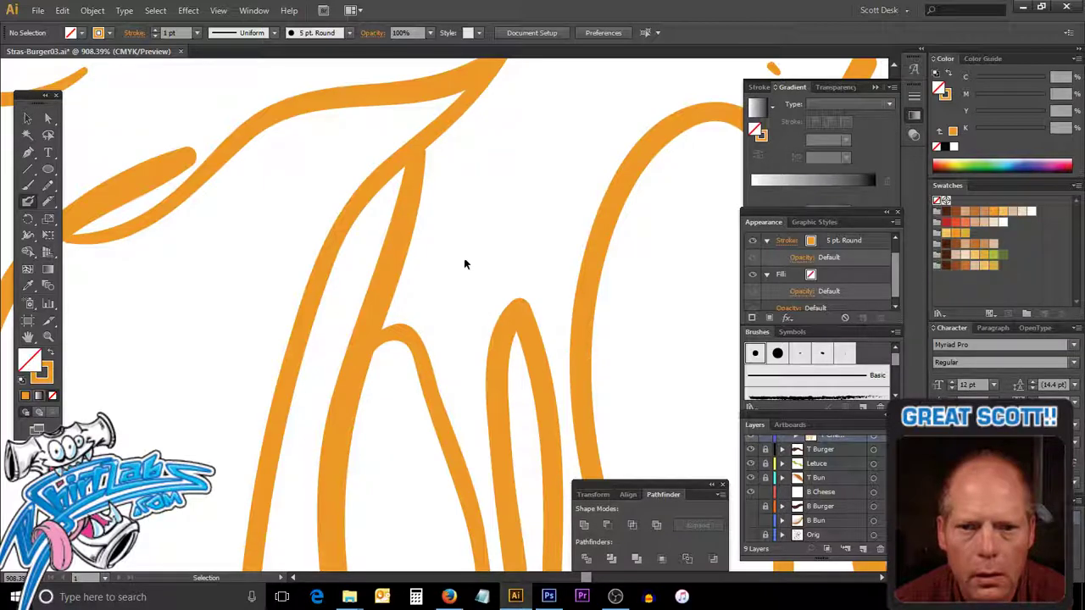
left_click(392, 257, "ctrl")
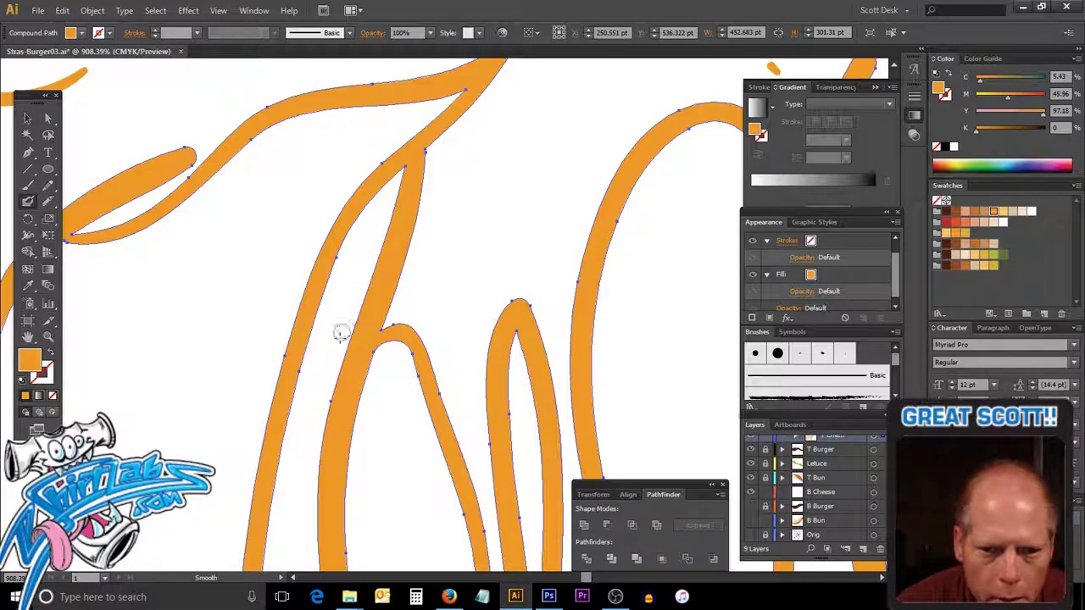
left_click_drag(340, 339, 390, 311)
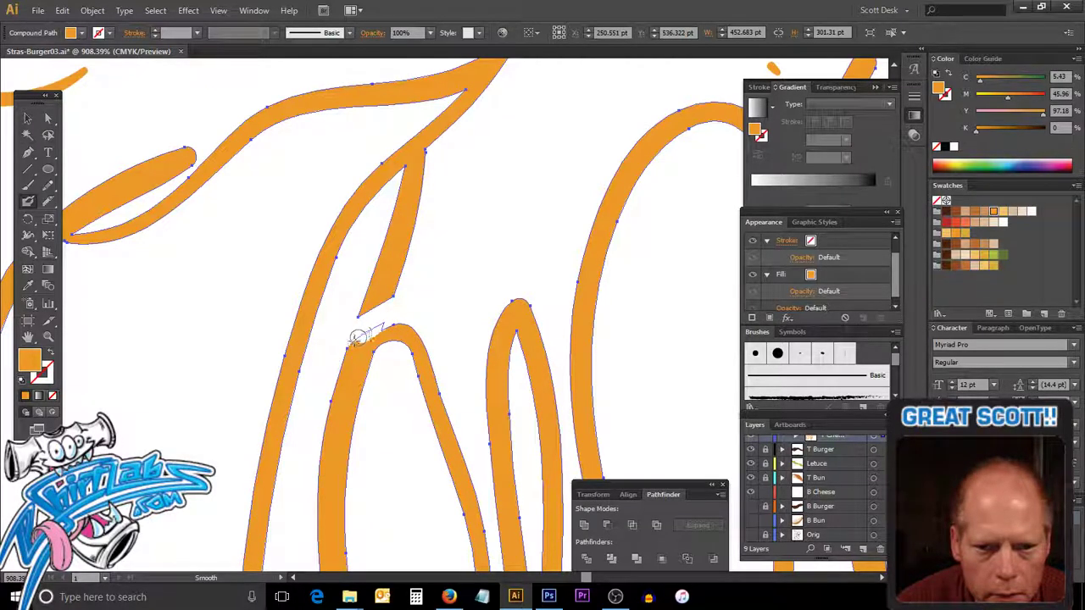
left_click_drag(373, 327, 316, 429)
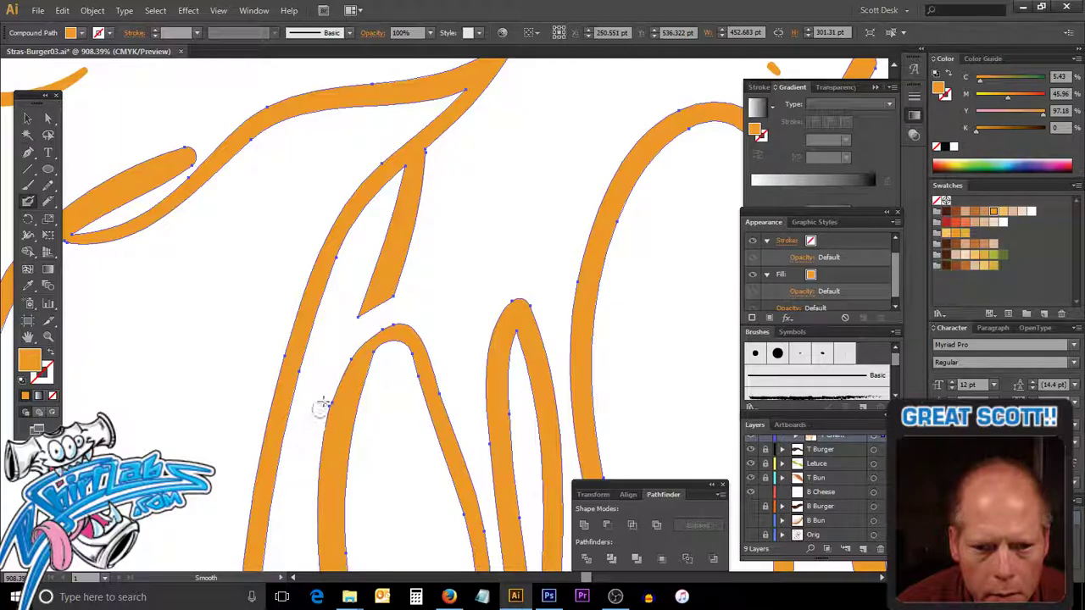
mouse_move(313, 443)
left_mouse_down()
mouse_move(370, 305)
mouse_move(398, 189)
mouse_move(460, 138)
left_mouse_up()
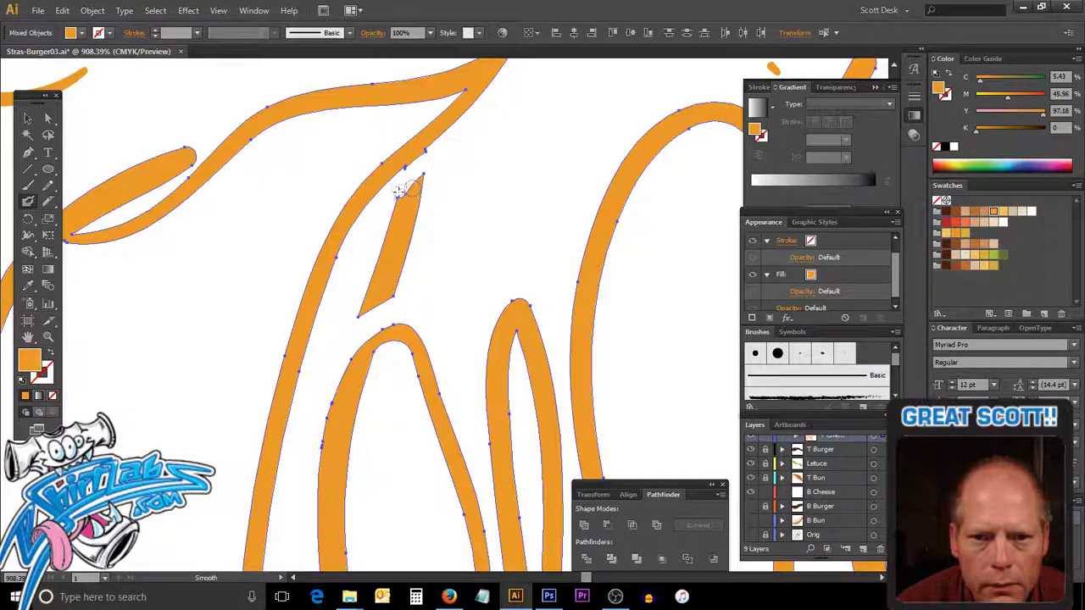
Reshape the inner drip's tip, delete the leftover sliver shape, and fit the artboard in window.
left_click_drag(410, 174, 396, 217)
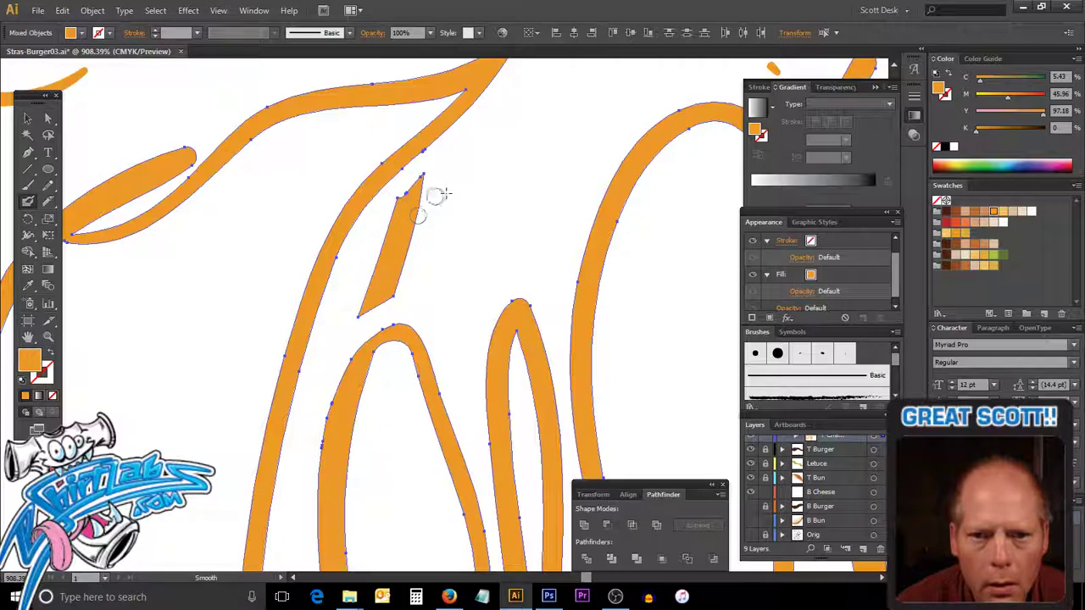
left_click(452, 235, "ctrl")
left_click(394, 230, "ctrl")
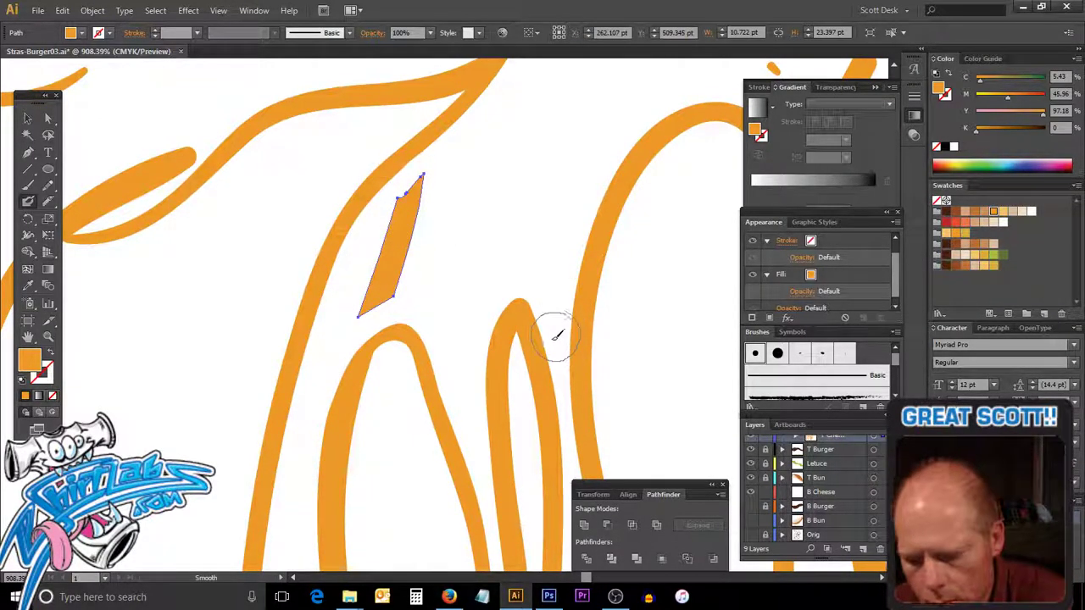
key("Delete")
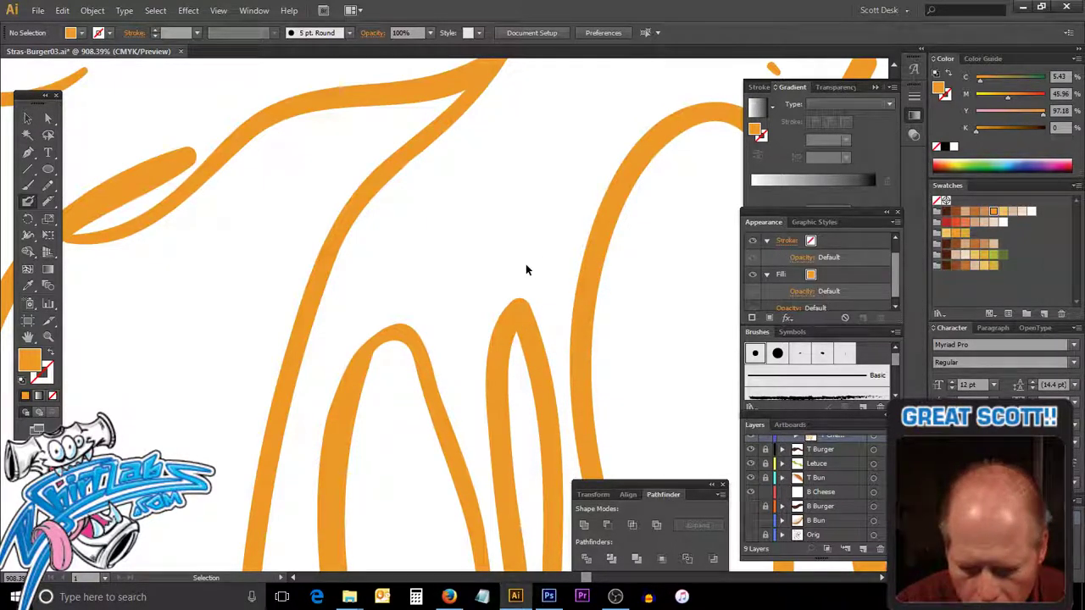
key("ctrl+0")
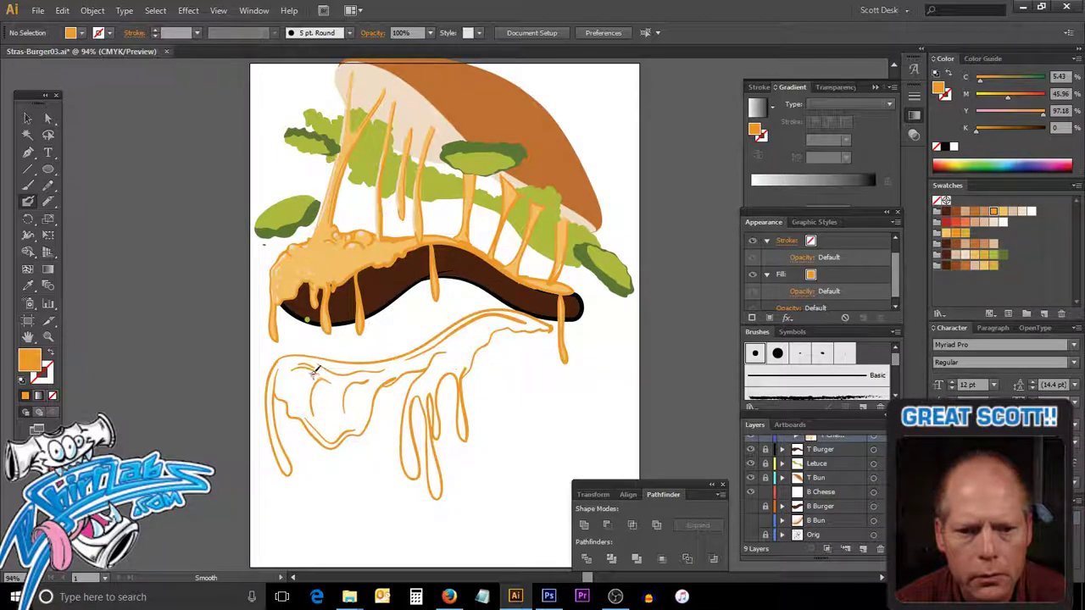
Draw an orange detail curl in the drip and close the lower-left lobe's outline edge.
key("shift+x")
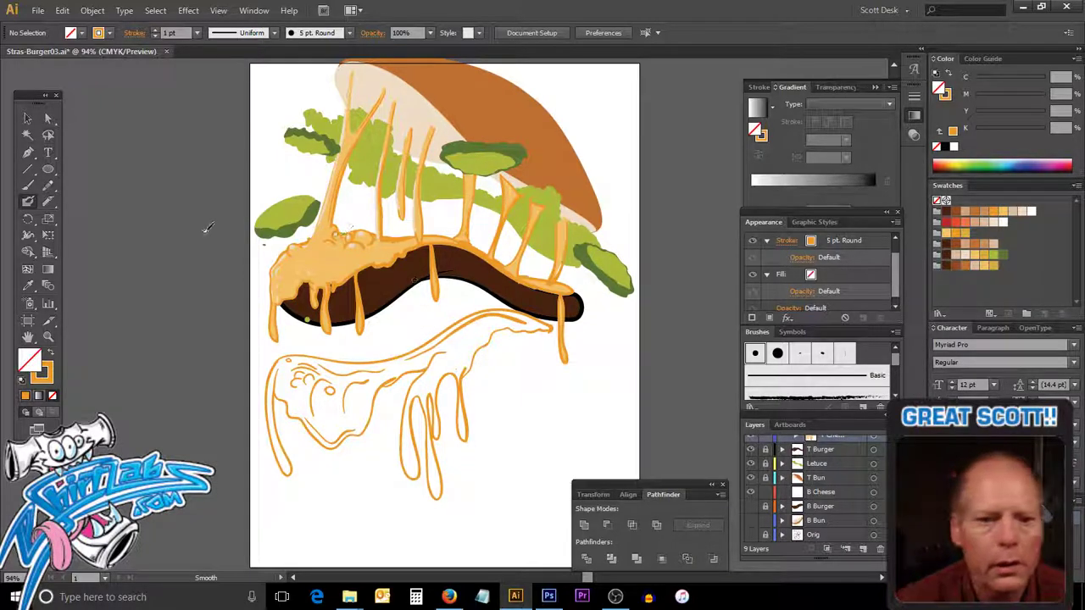
left_click_drag(444, 360, 439, 426)
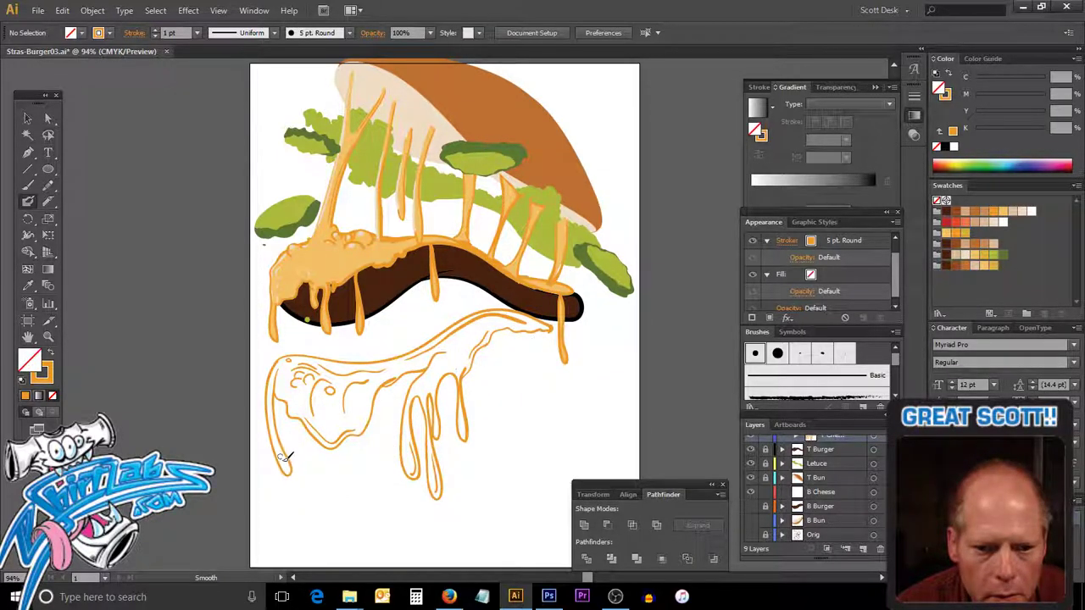
left_click_drag(282, 464, 290, 462)
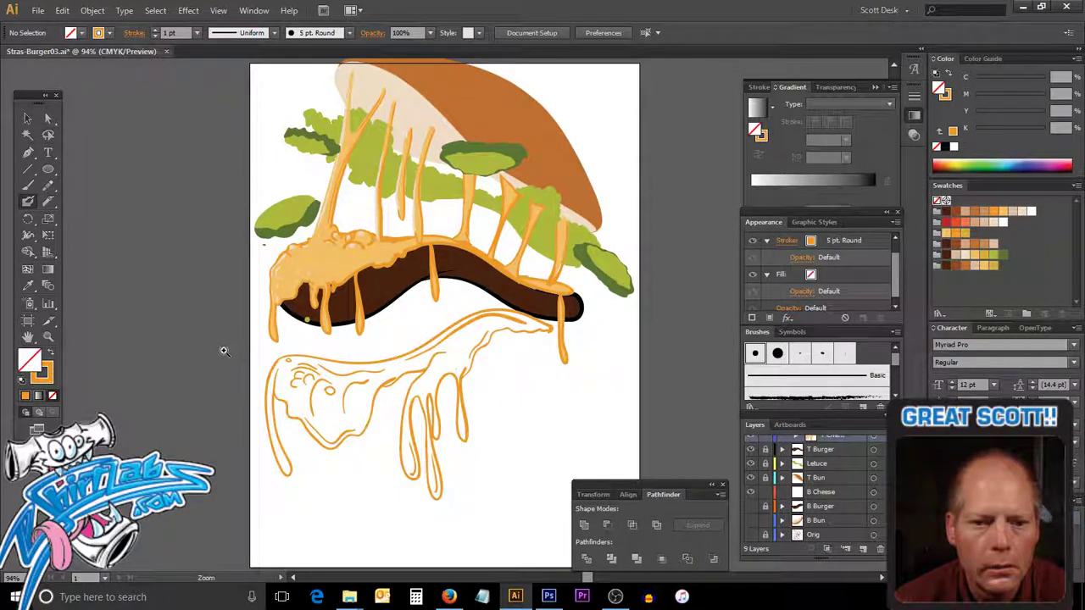
left_click_drag(249, 349, 336, 489)
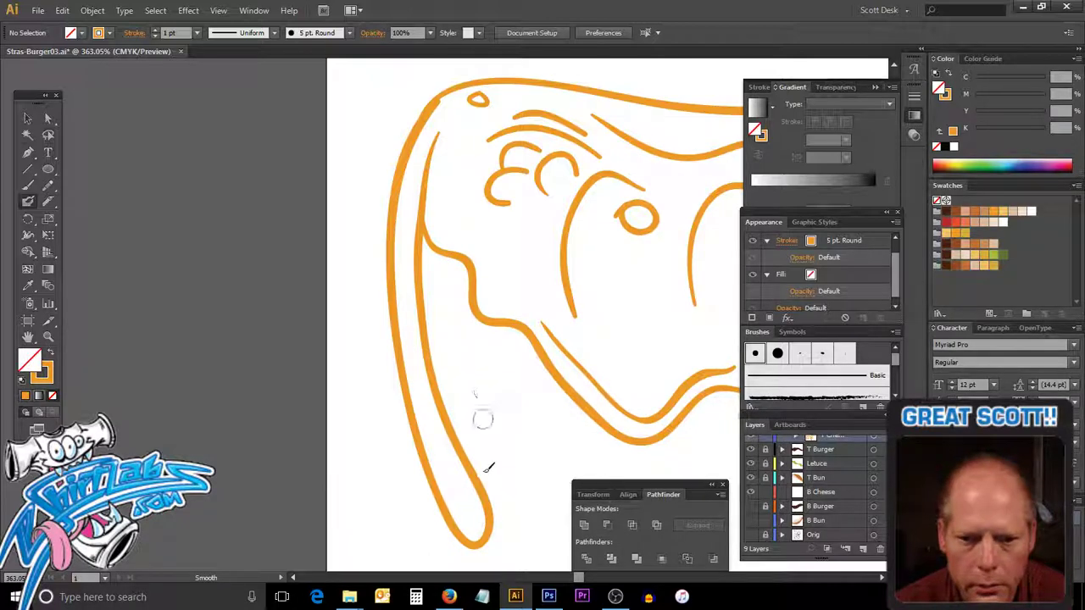
Draw and smooth an inner line down the left drip and a curved fold stroke, then zoom out.
mouse_move(453, 441)
left_mouse_down()
mouse_move(430, 298)
mouse_move(409, 270)
left_mouse_up()
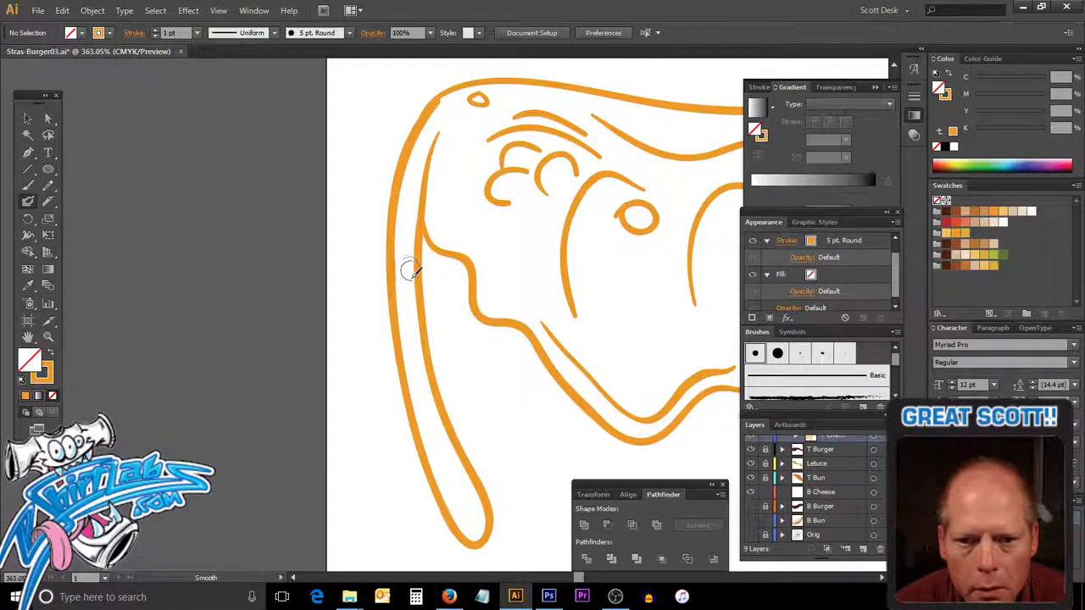
left_click_drag(415, 309, 424, 370)
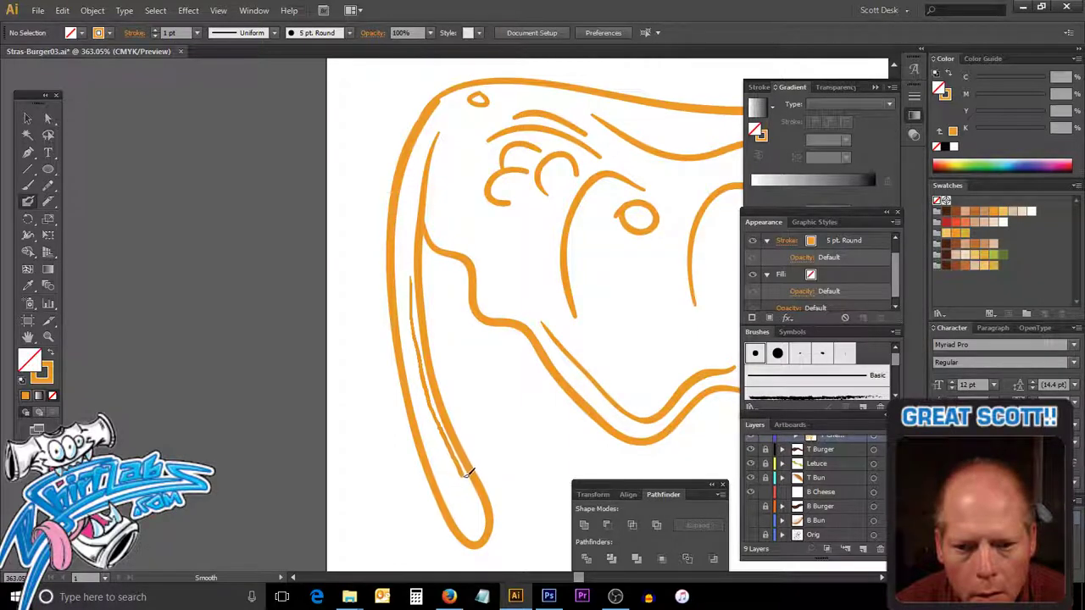
left_click_drag(469, 475, 479, 495)
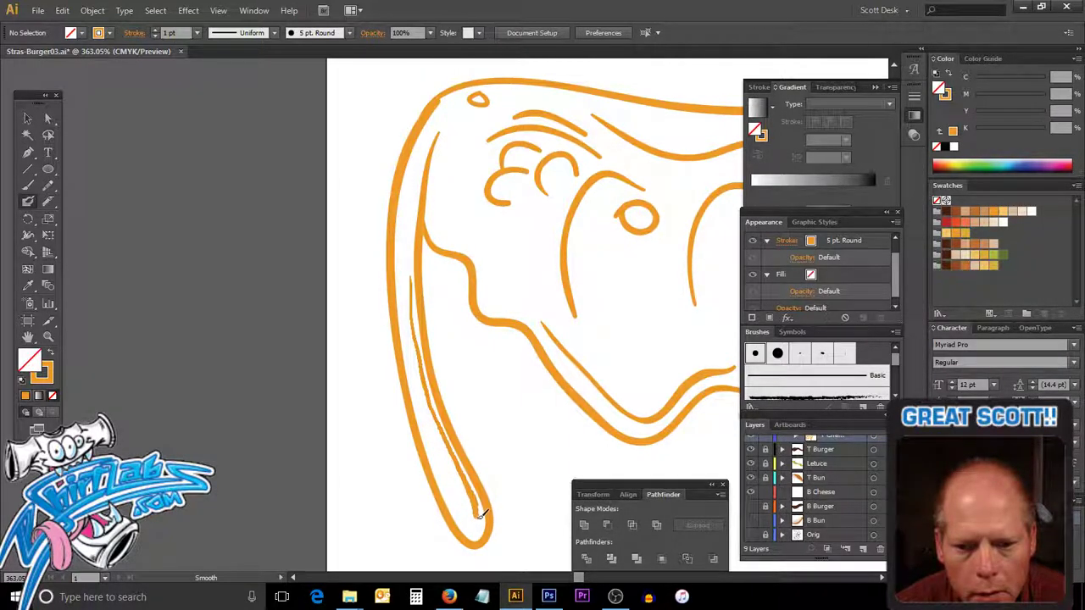
left_click_drag(472, 520, 460, 503)
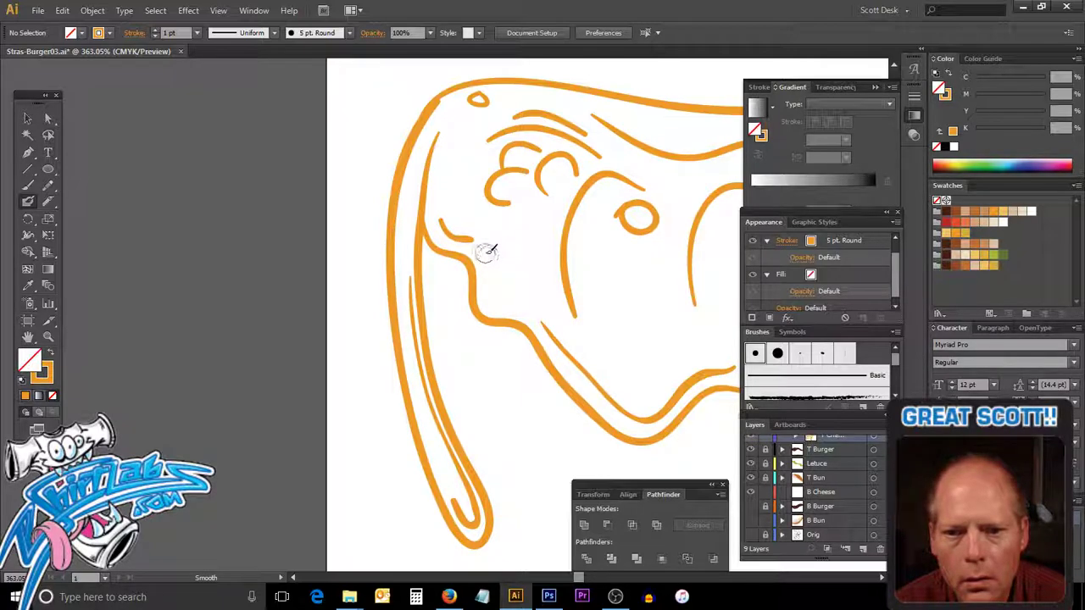
left_click_drag(509, 286, 528, 285)
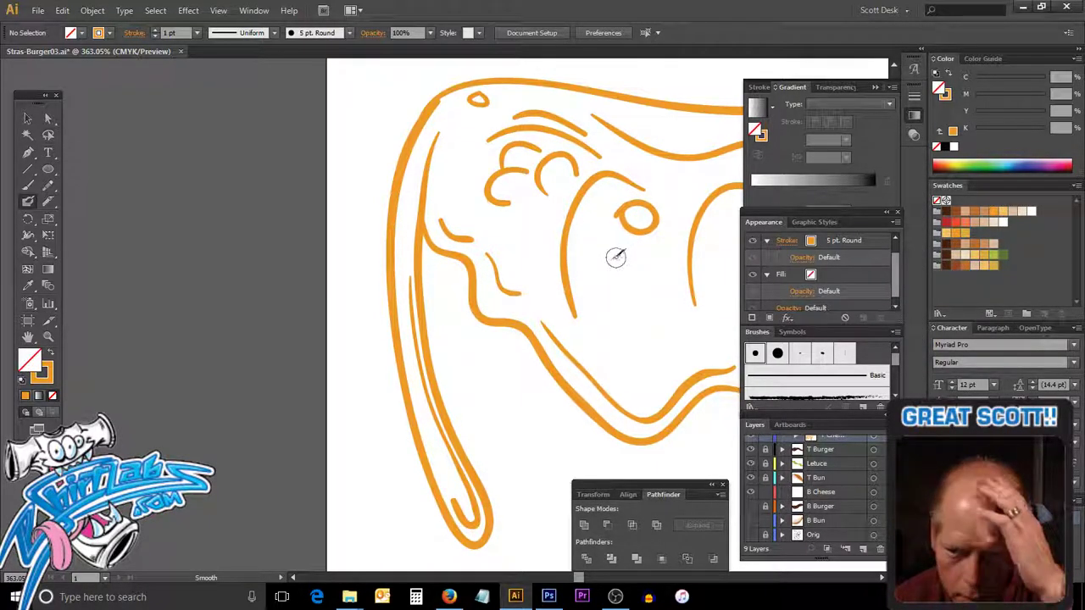
mouse_move(462, 269)
left_mouse_down()
mouse_move(468, 340)
mouse_move(514, 300)
mouse_move(495, 361)
left_mouse_up()
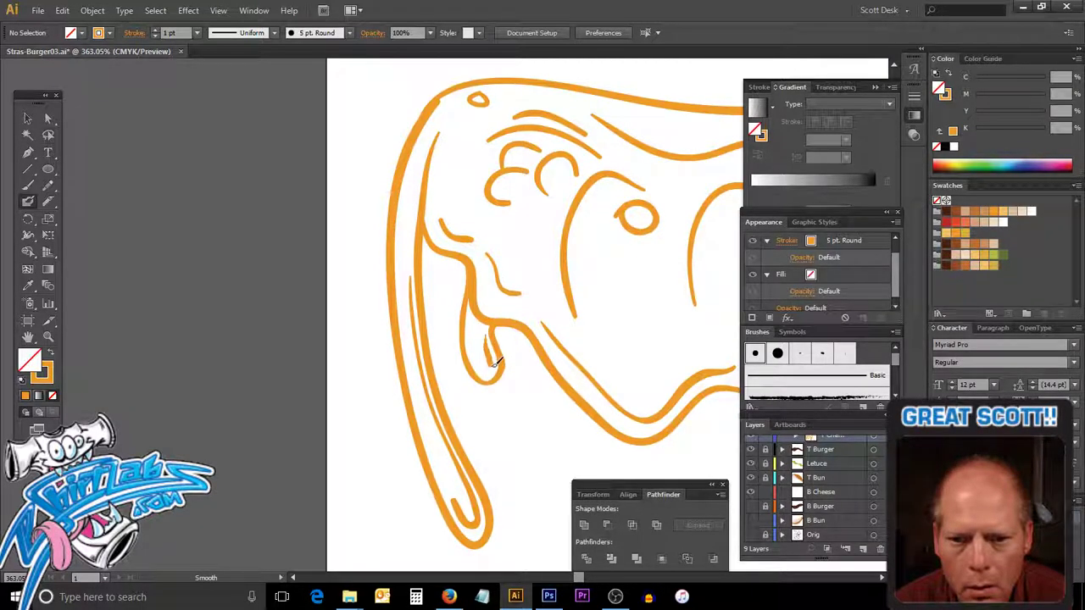
left_click(552, 306, "ctrl+alt")
left_click(551, 306, "ctrl+alt")
left_click(555, 308, "ctrl+alt")
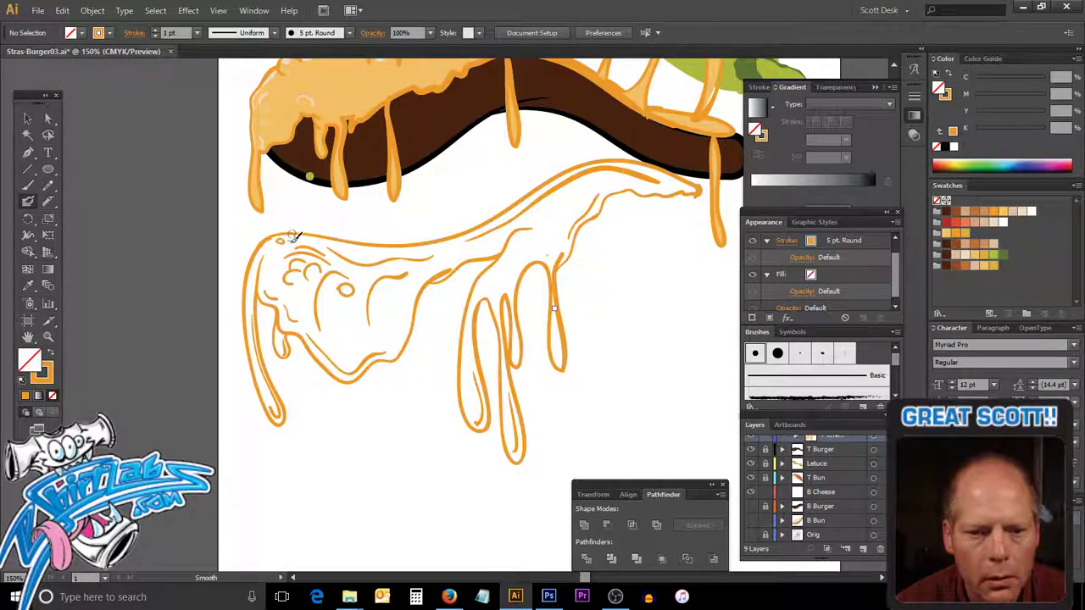
Draw a small curl inside the cheese and smooth the outline's upper-left corner and curve.
left_click_drag(286, 276, 308, 265)
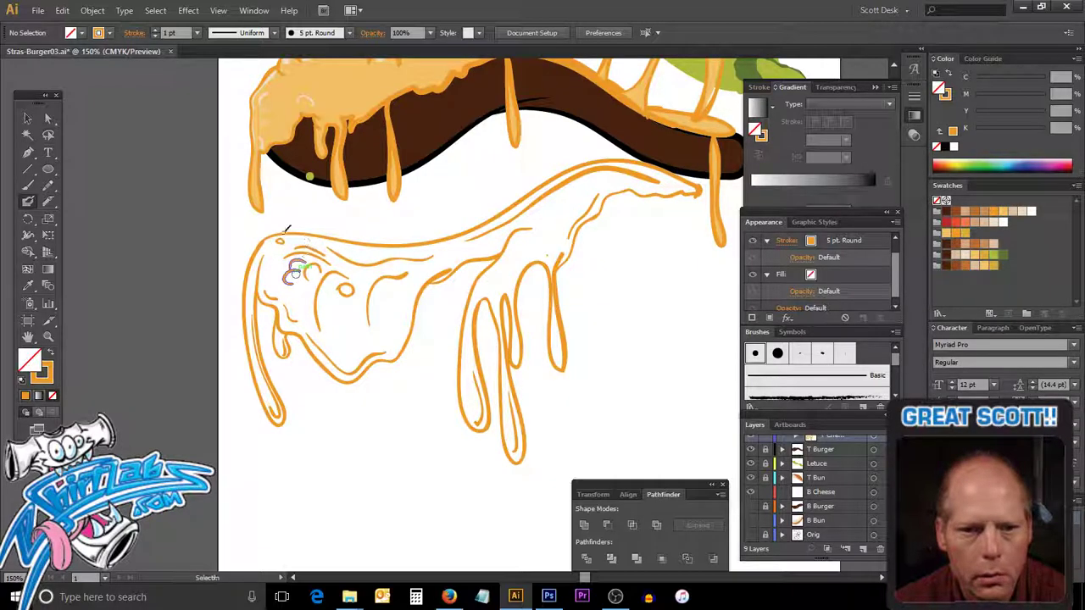
scroll(313, 290, "up", 6, "alt")
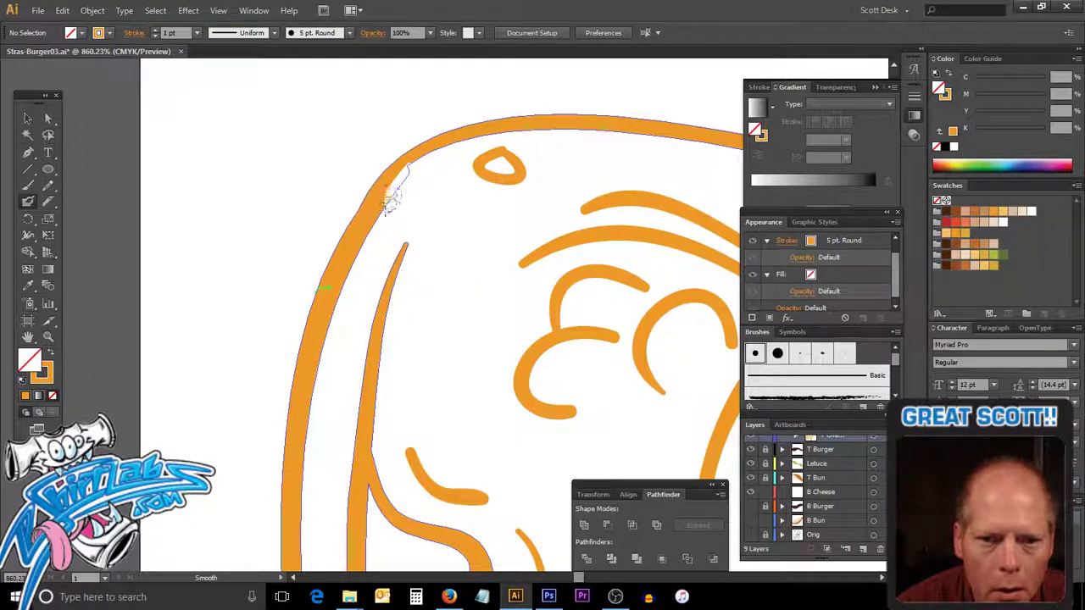
mouse_move(390, 199)
left_mouse_down()
mouse_move(368, 235)
mouse_move(387, 218)
left_mouse_up()
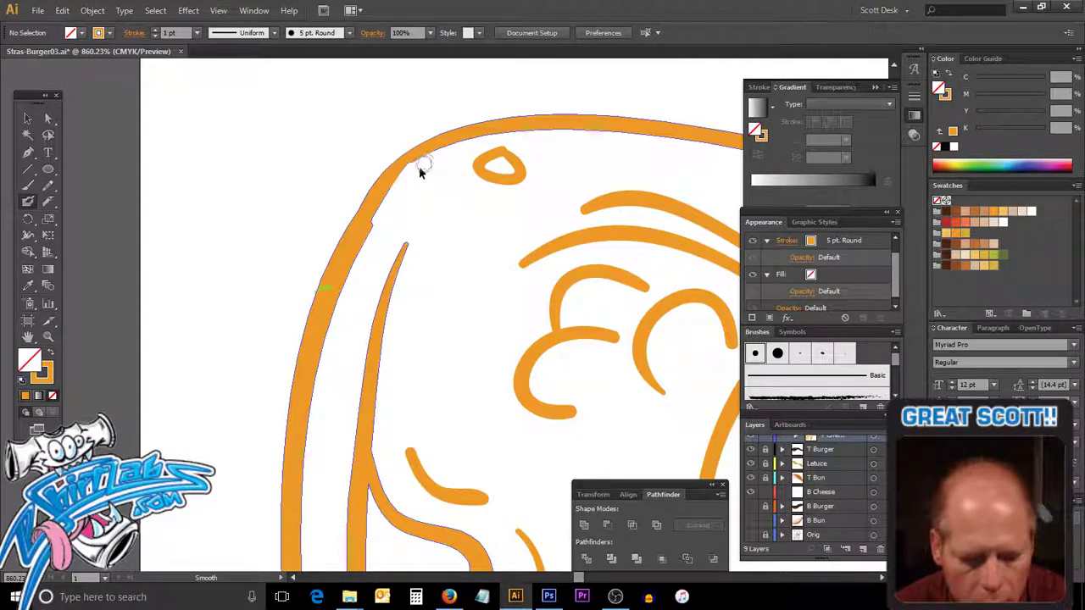
mouse_move(422, 172)
left_mouse_down()
mouse_move(361, 261)
mouse_move(376, 213)
mouse_move(412, 172)
left_mouse_up()
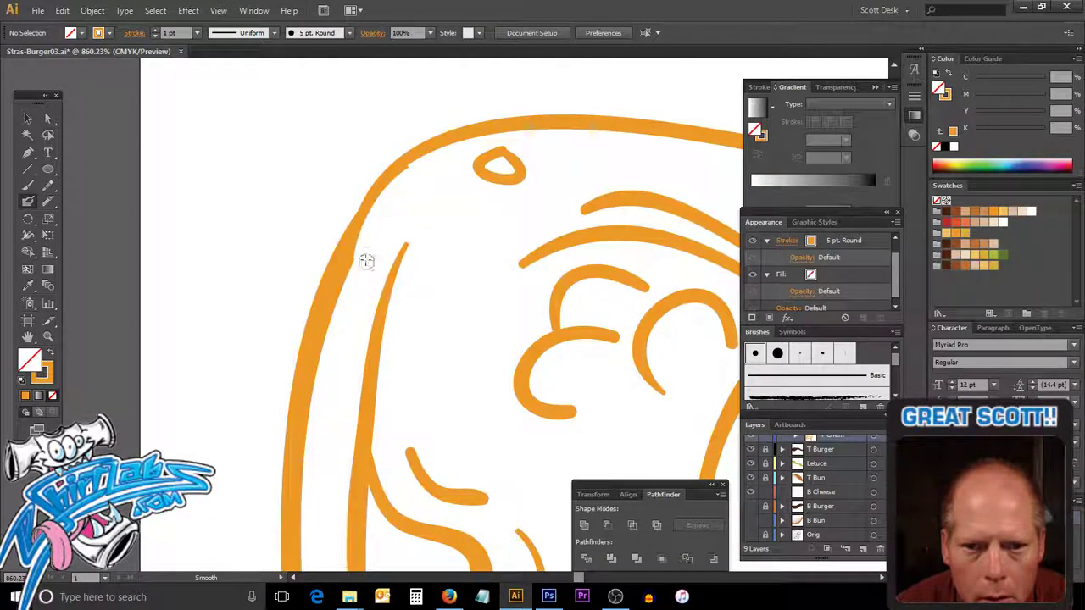
mouse_move(365, 261)
left_mouse_down()
mouse_move(381, 192)
mouse_move(457, 154)
left_mouse_up()
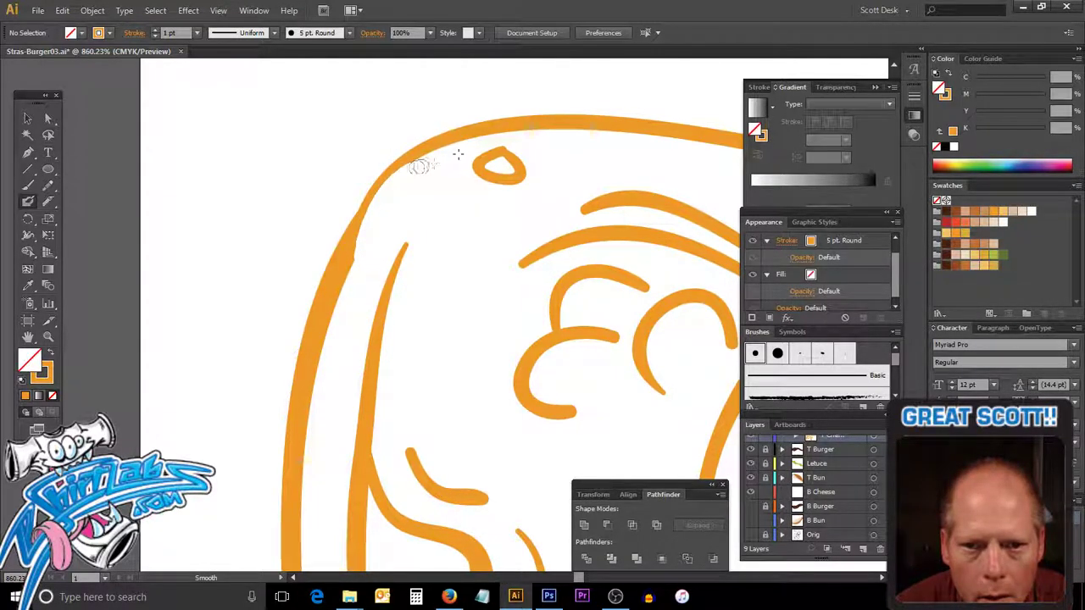
mouse_move(393, 199)
left_mouse_down()
mouse_move(419, 167)
mouse_move(395, 177)
mouse_move(368, 225)
mouse_move(363, 279)
mouse_move(373, 225)
mouse_move(351, 262)
mouse_move(336, 365)
left_mouse_up()
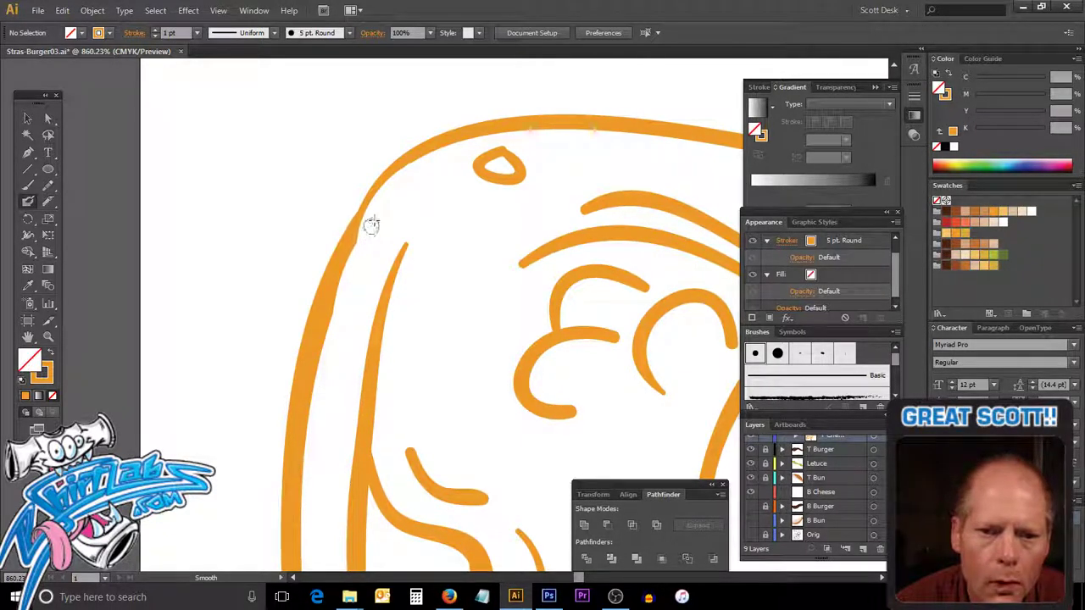
Smooth the kink along the outline's left edge, then fit the whole burger artboard in view.
left_click_drag(371, 225, 320, 363)
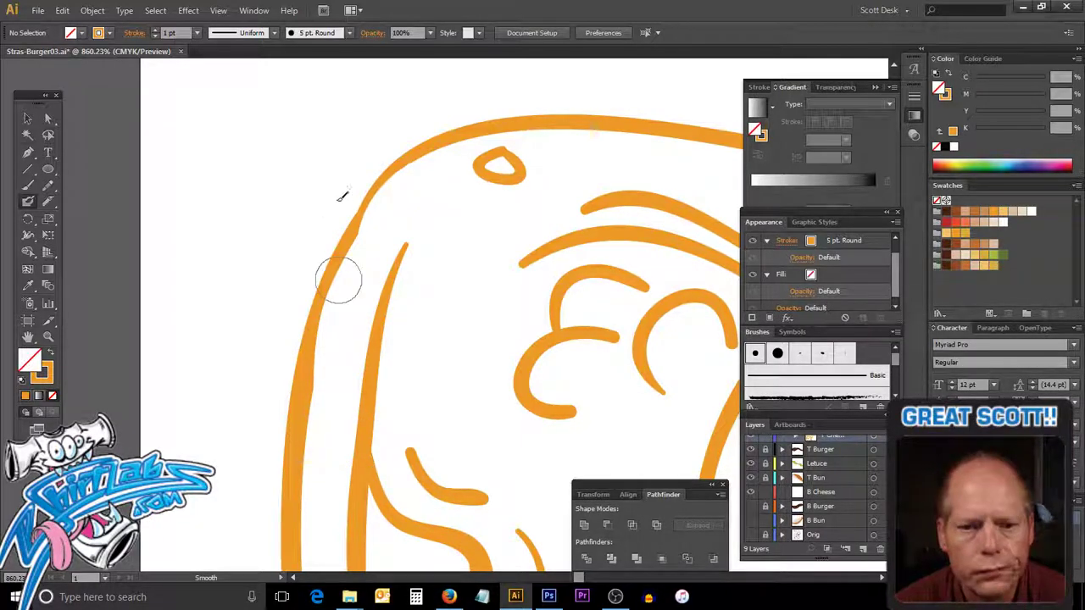
left_click_drag(323, 351, 324, 363)
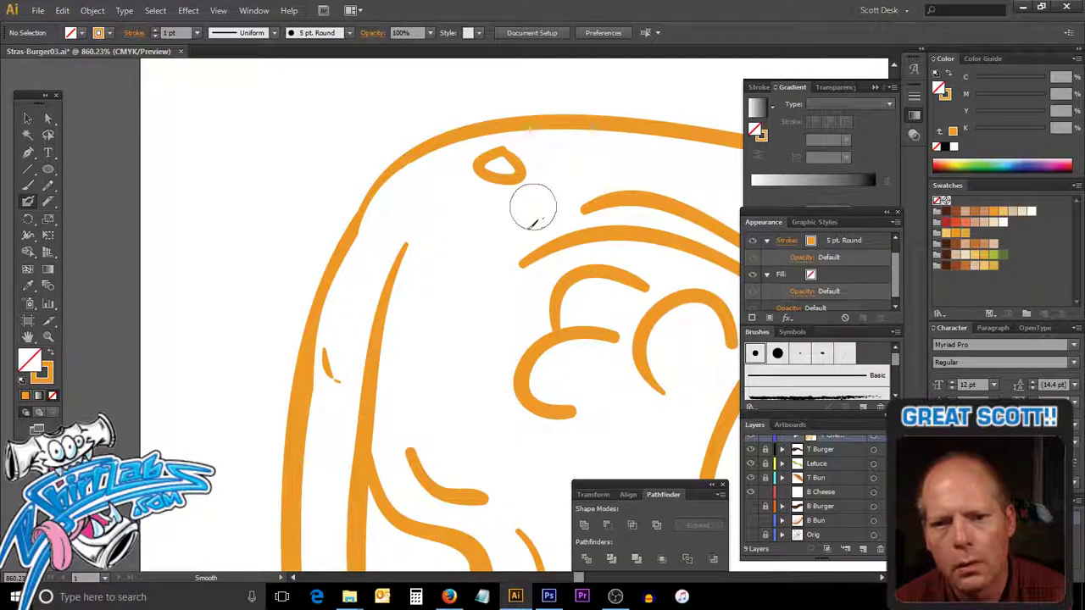
left_click(502, 244, "ctrl+alt")
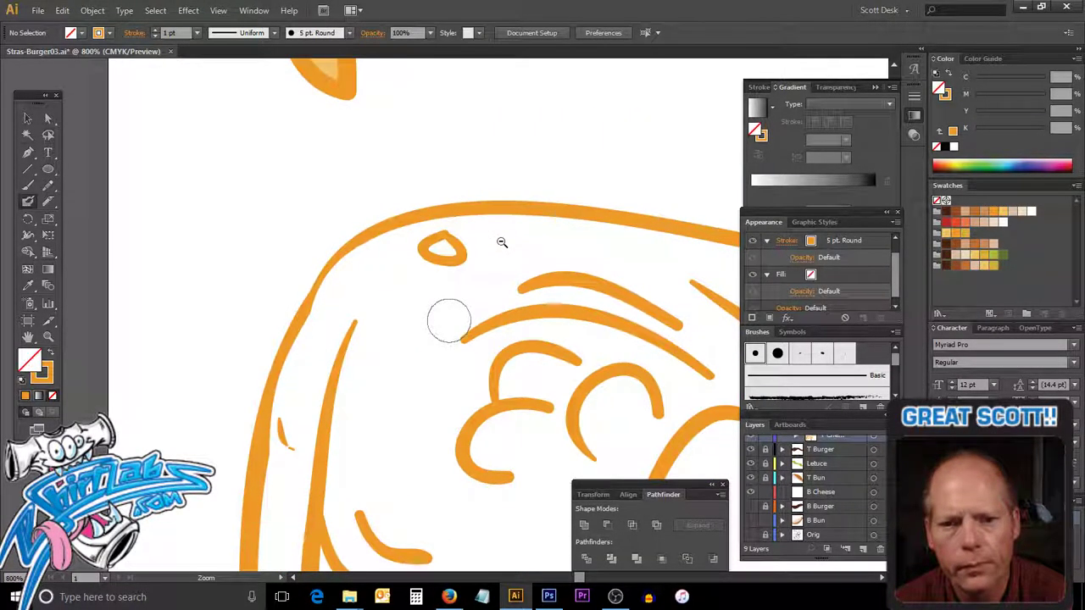
left_click(503, 247, "ctrl+alt")
left_click(508, 267, "ctrl+alt")
left_click(532, 340, "ctrl+alt")
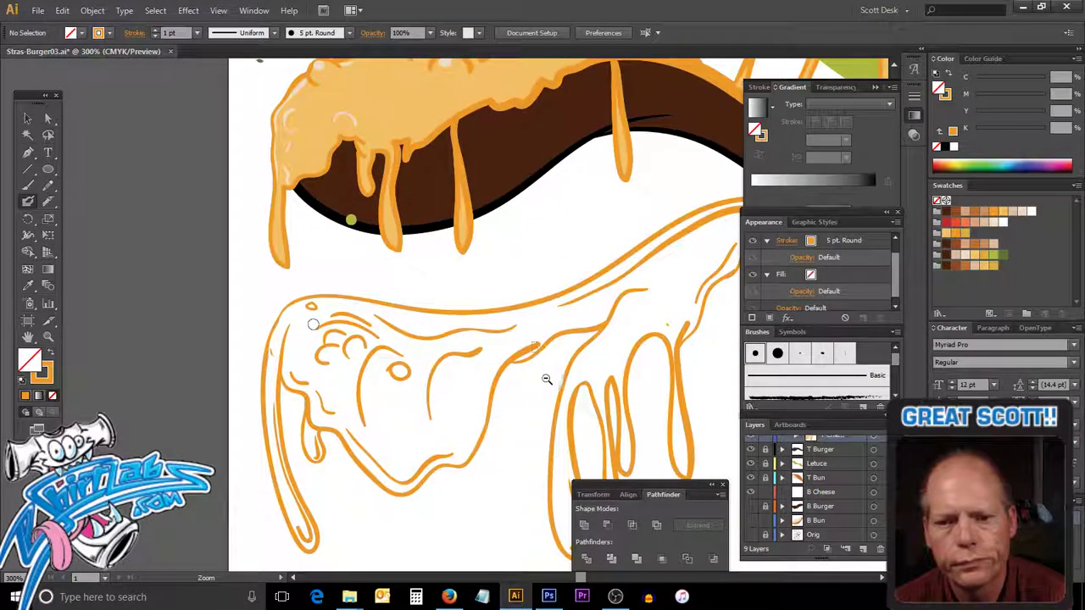
mouse_move(532, 343)
left_mouse_down()
mouse_move(38, 129)
mouse_move(434, 348)
mouse_move(464, 392)
left_mouse_up()
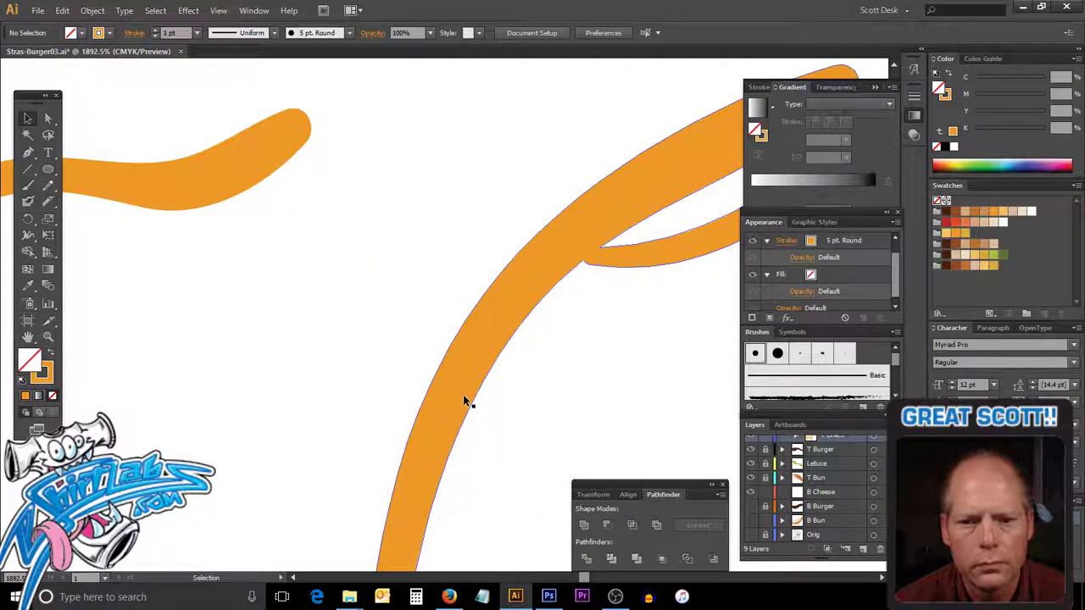
key("ctrl+0")
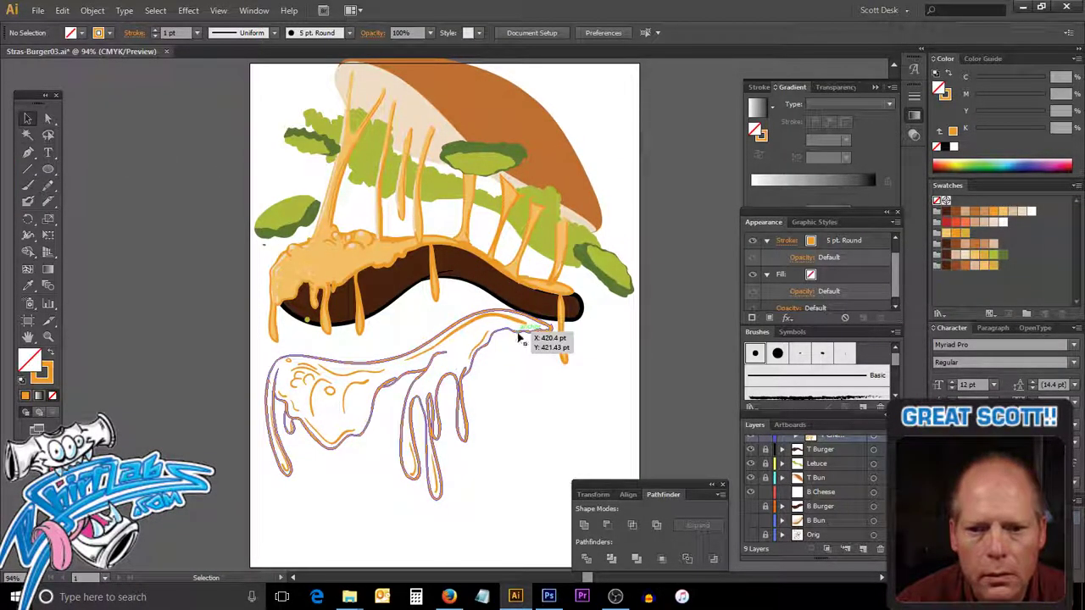
Marquee-select and delete the stray orange strokes around the cheese-drip outline.
left_click(517, 330)
key("a")
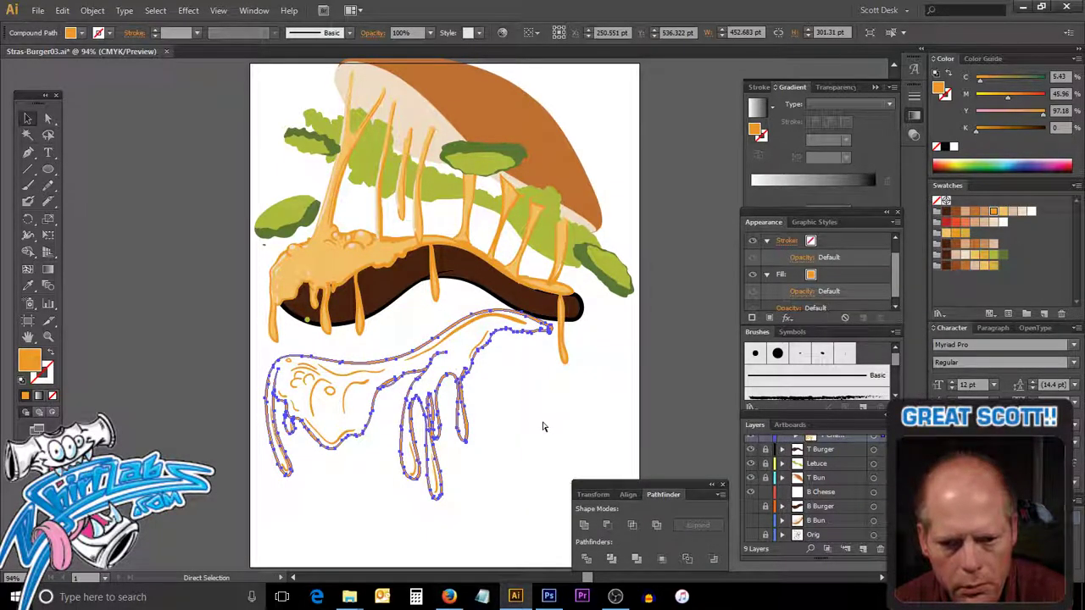
key("v")
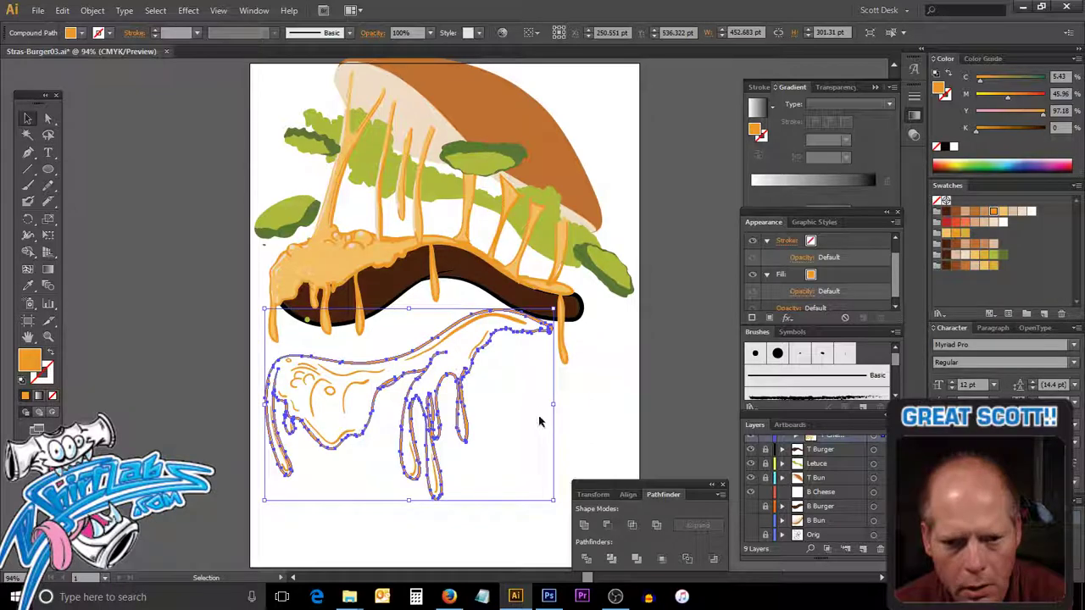
left_click(219, 372)
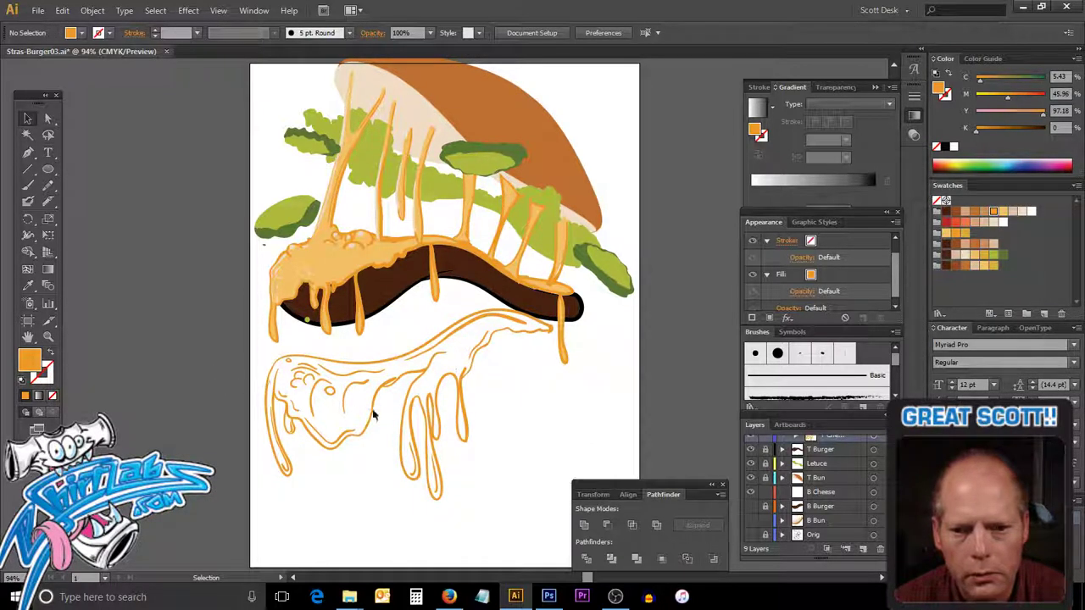
left_click_drag(253, 366, 513, 469)
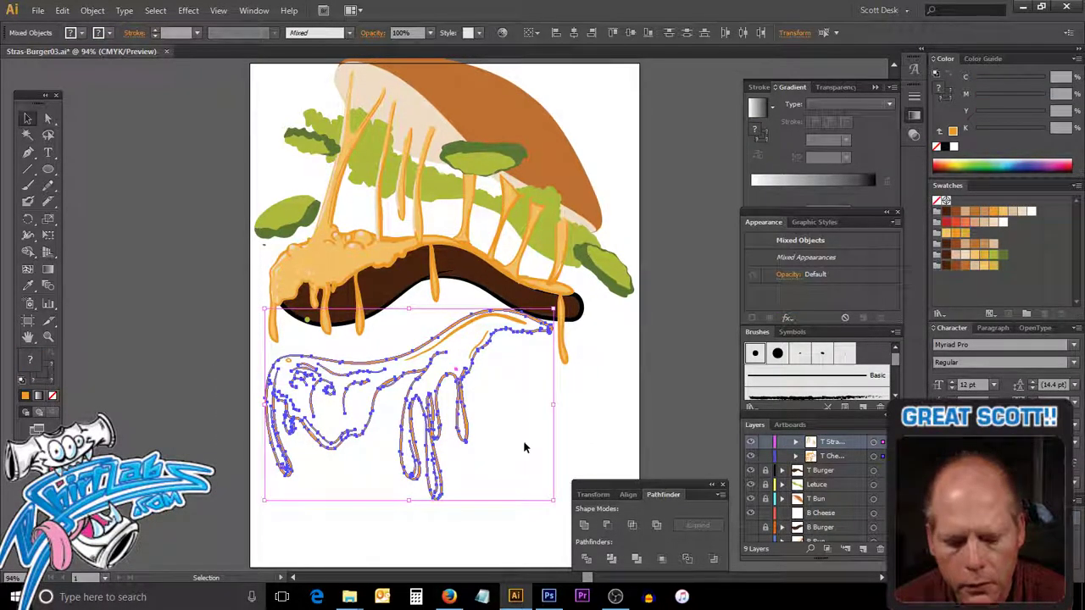
key("Delete")
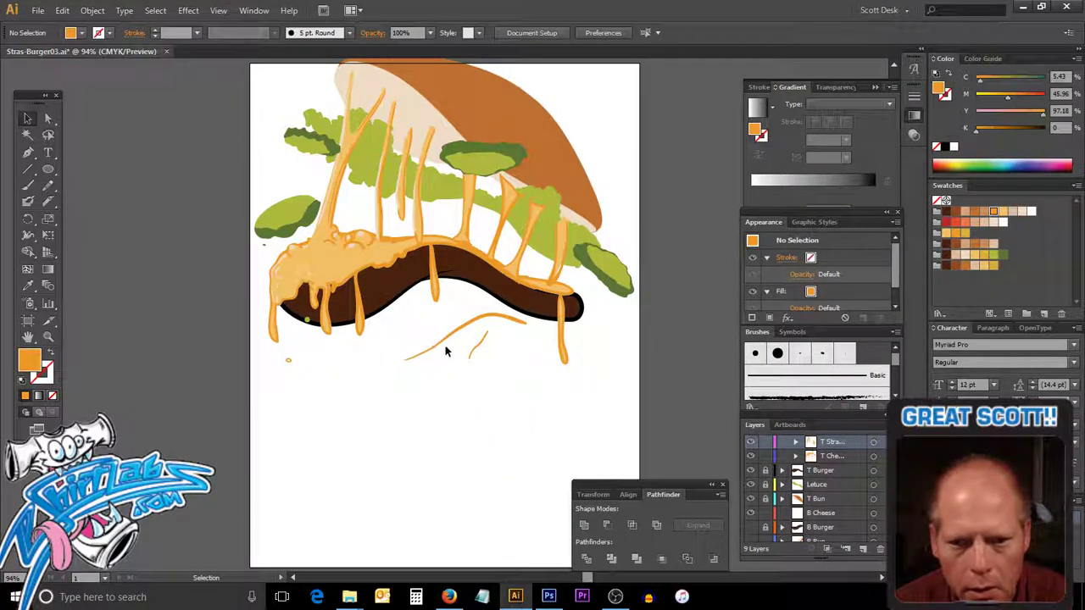
Delete the two remaining orange drip strokes.
left_click_drag(410, 335, 477, 363)
key("a")
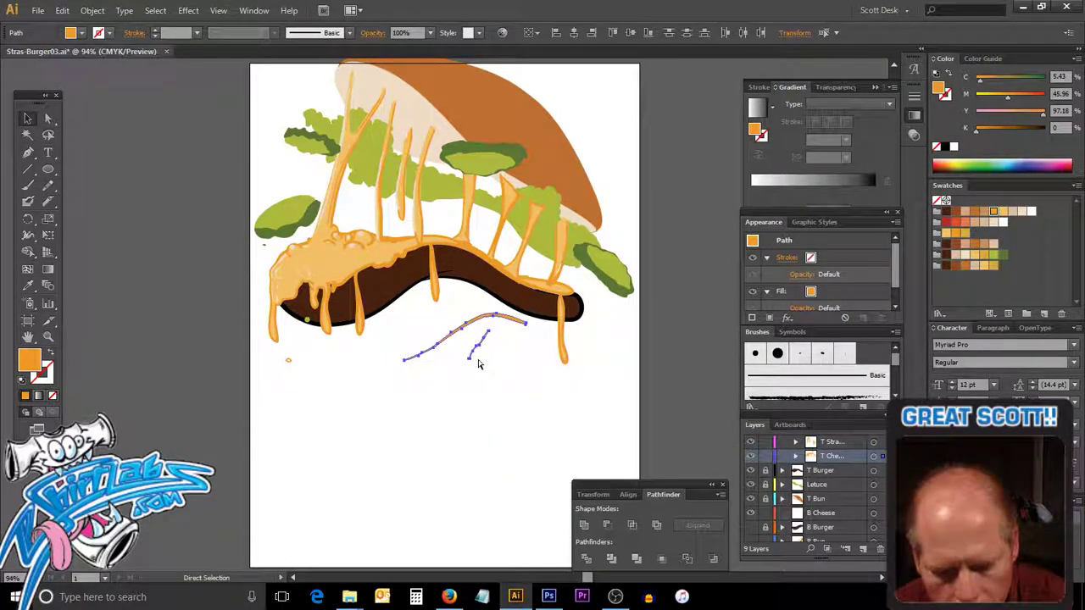
key("Delete")
key("v")
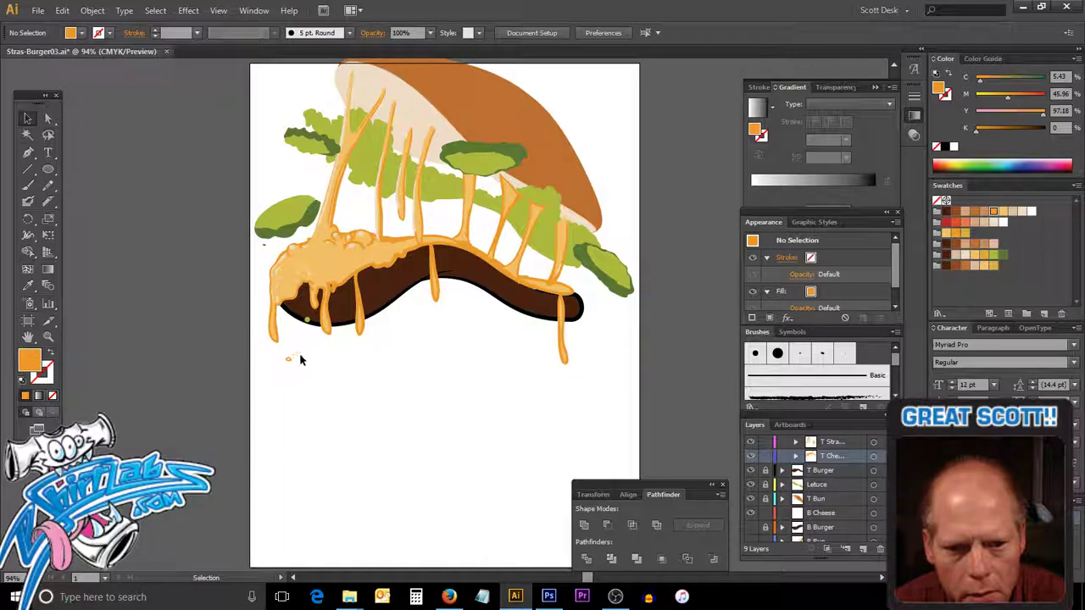
Delete the stray orange dot and paste a copy of the cheese-drip outline.
left_click_drag(278, 383, 315, 343)
key("a")
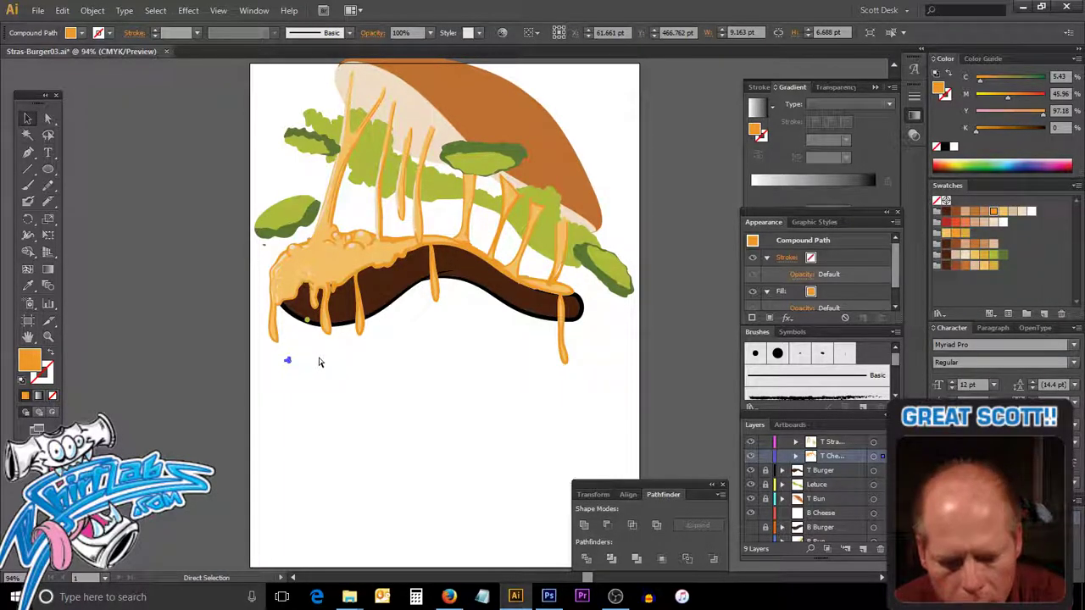
key("Delete")
key("v")
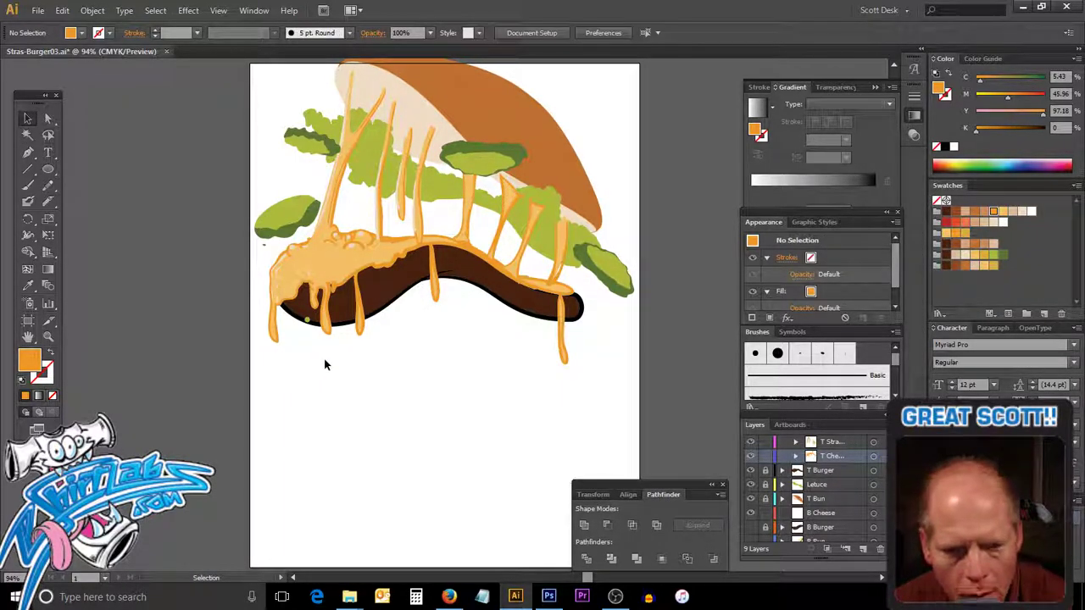
key("a")
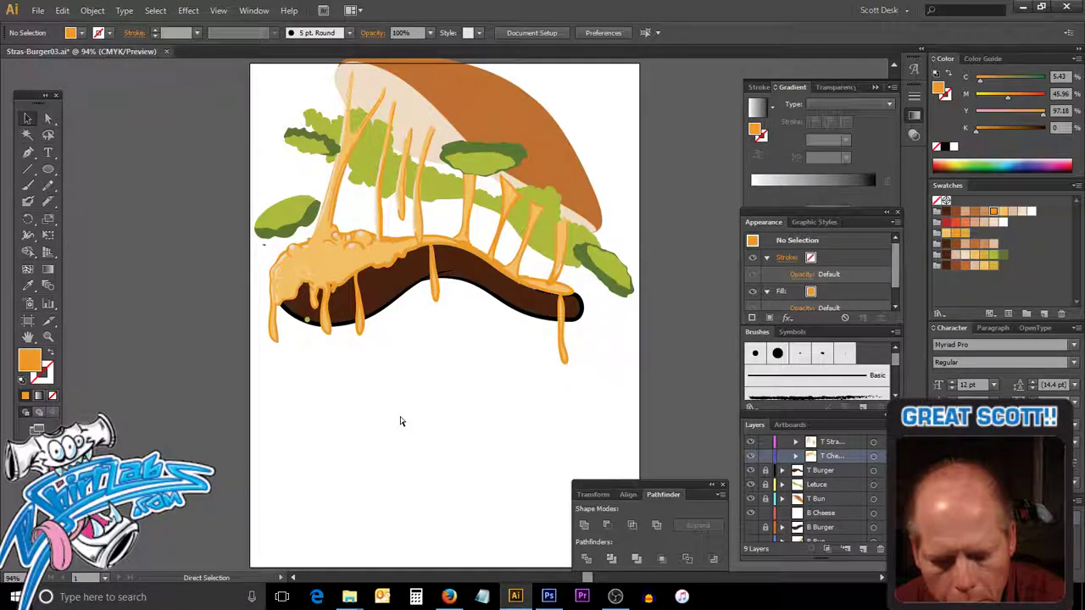
key("ctrl+v")
Release the pasted cheese compound path and unite its pieces into one shape.
key("v")
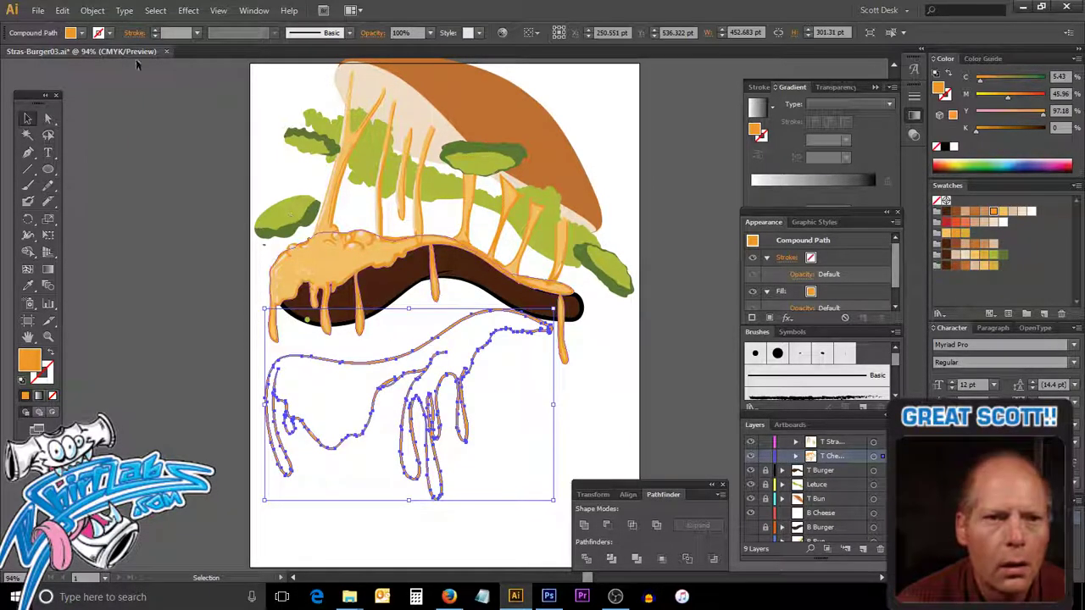
left_click(93, 10)
mouse_move(170, 422)
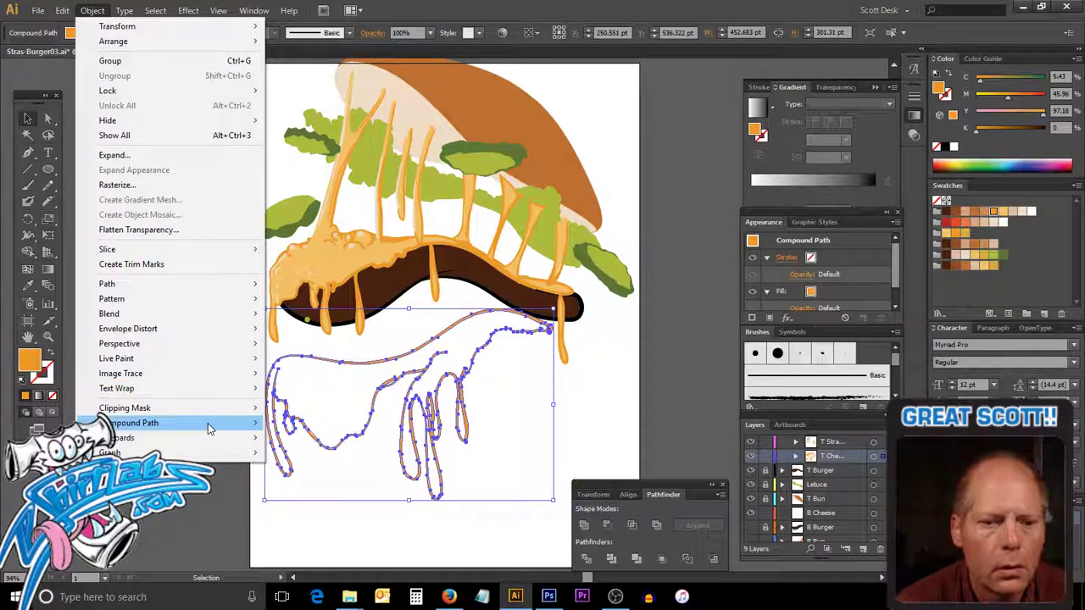
left_click(360, 440)
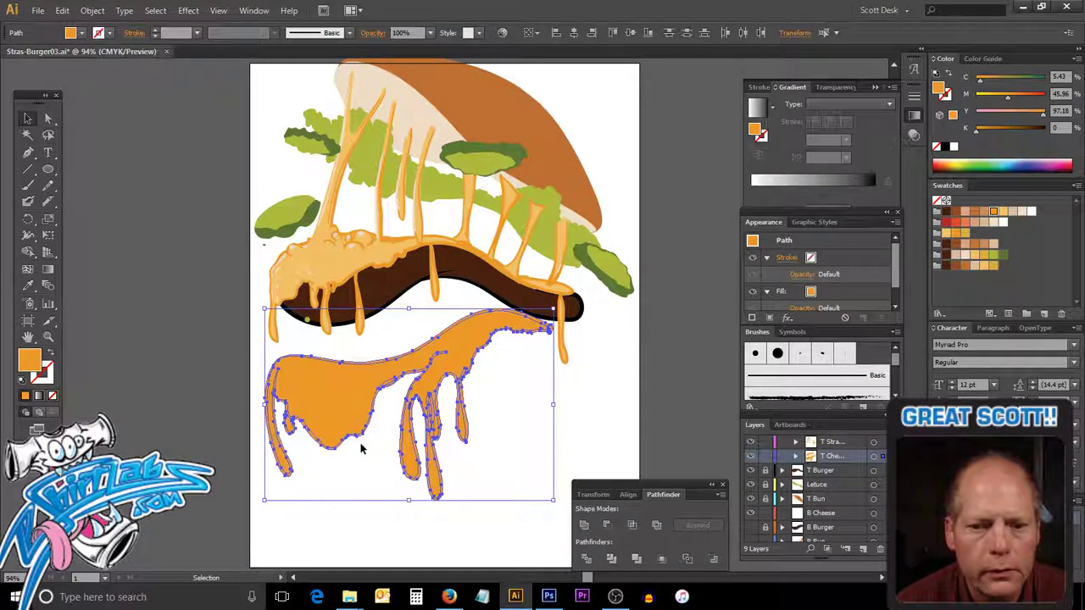
left_click(584, 524)
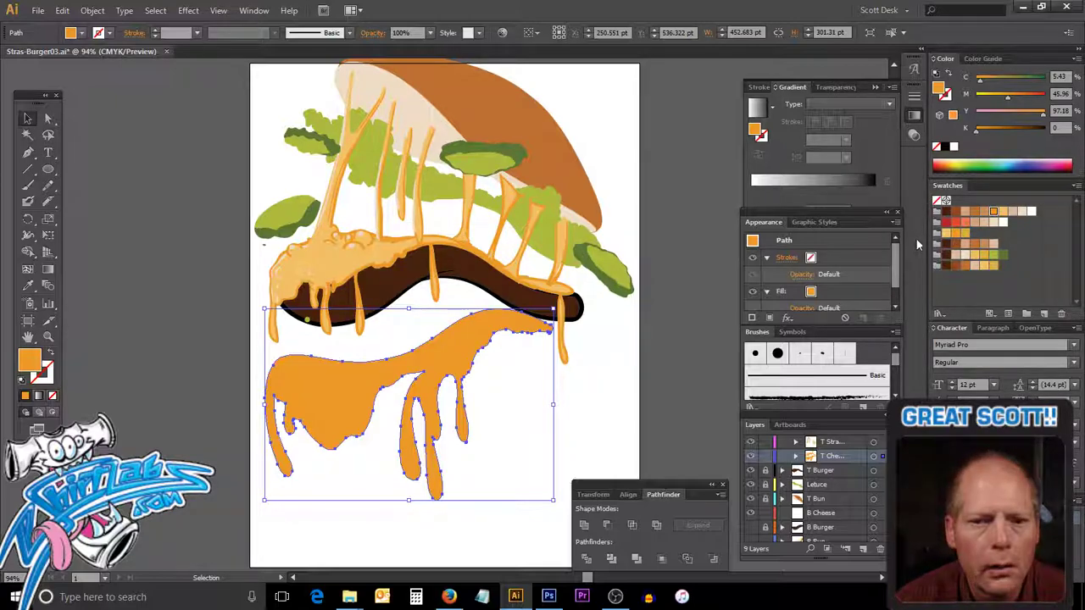
Fill the lower cheese with the upper cheese's light orange (C 4.7, M 25.61, Y 68.96, K 0).
left_click(29, 289)
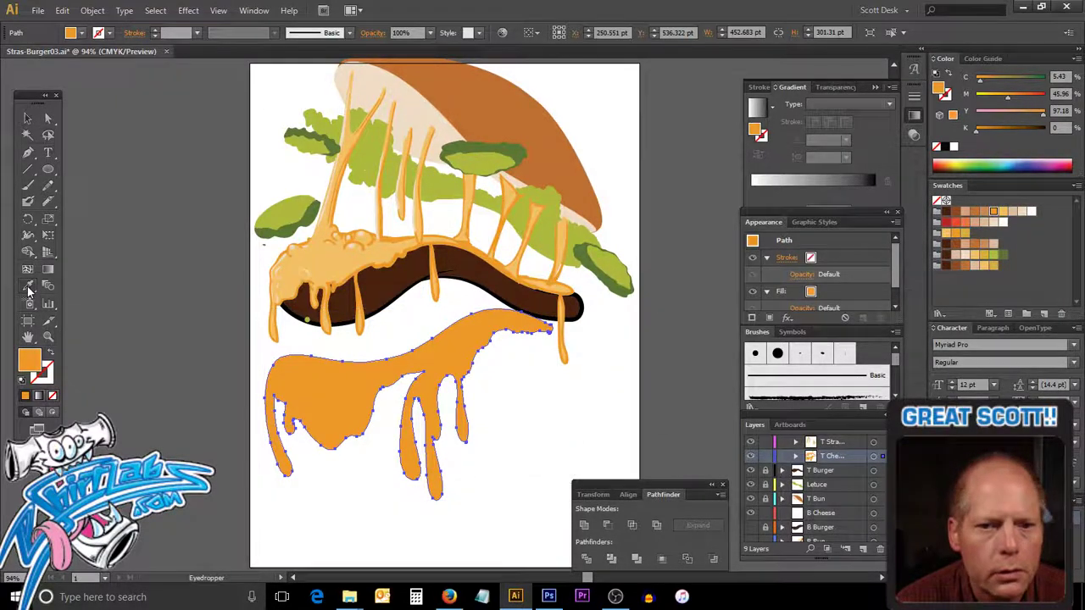
double_click(29, 289)
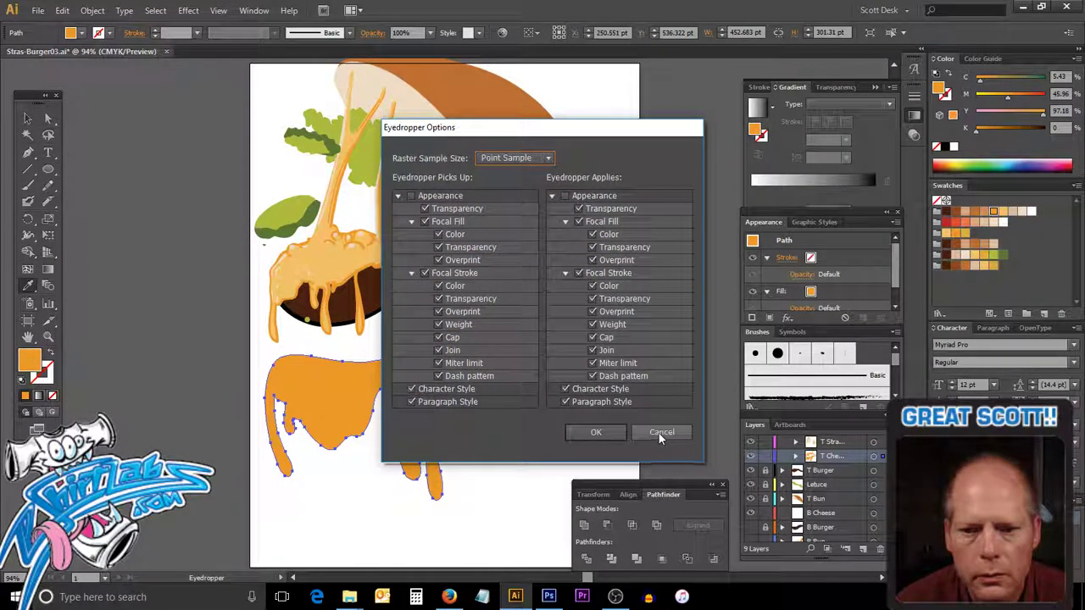
left_click(664, 433)
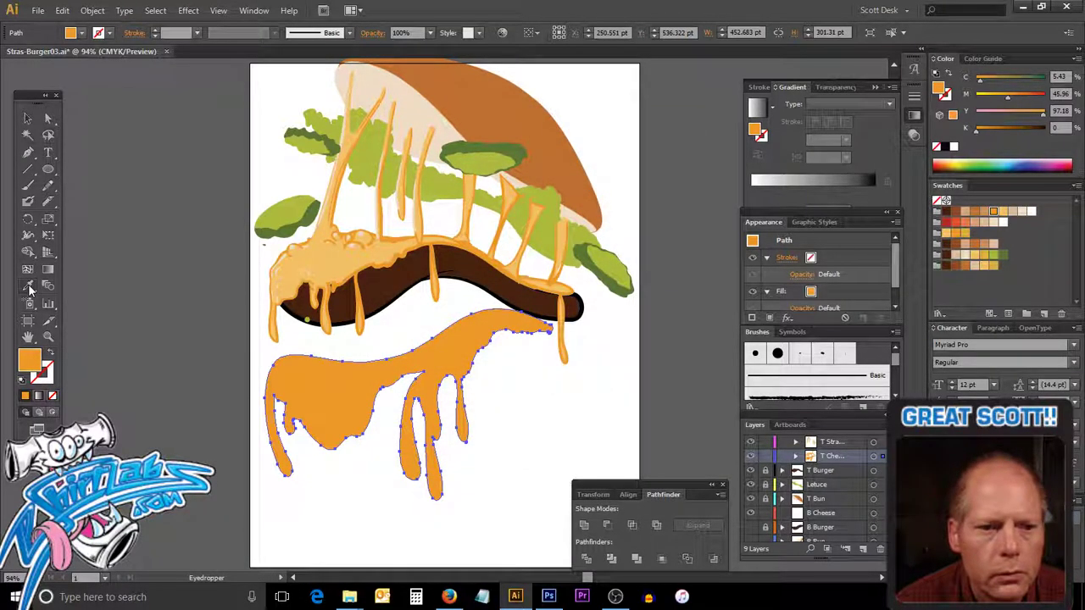
left_click(347, 249)
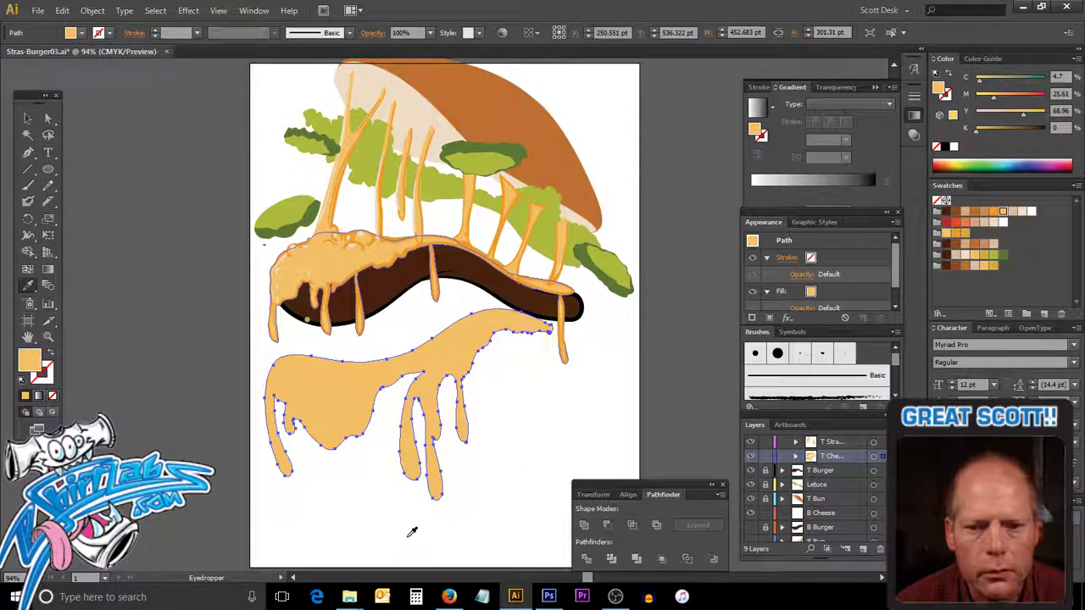
key("ctrl+a")
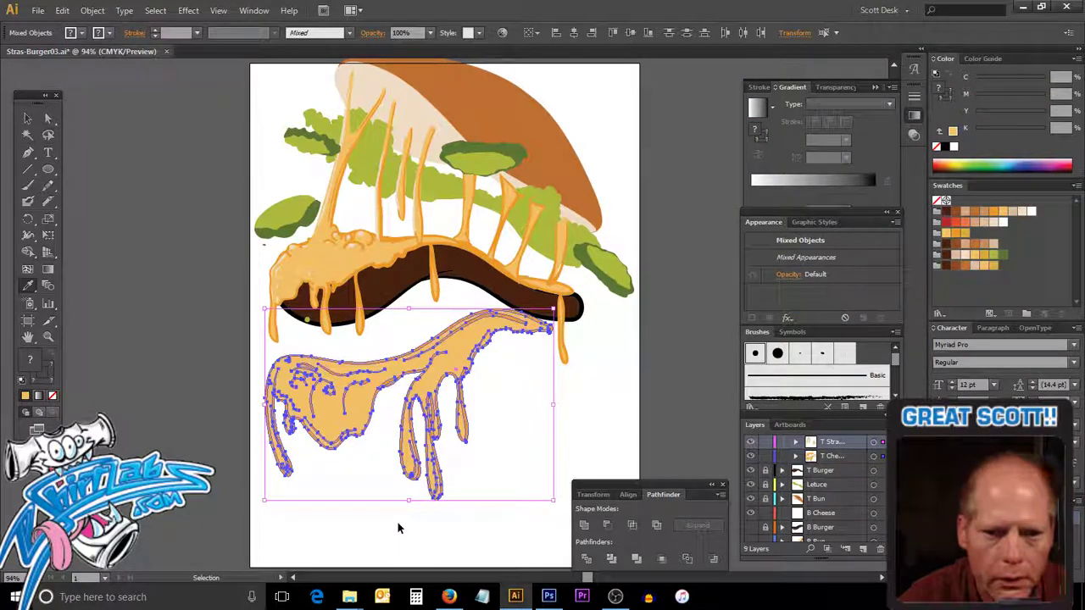
key("v")
left_click(538, 423)
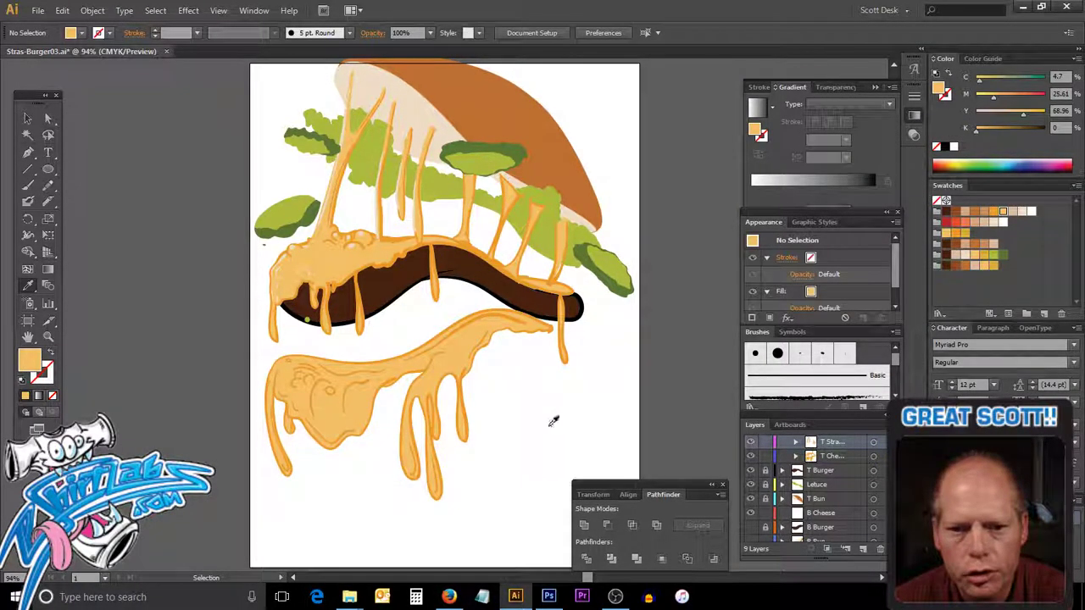
key("i")
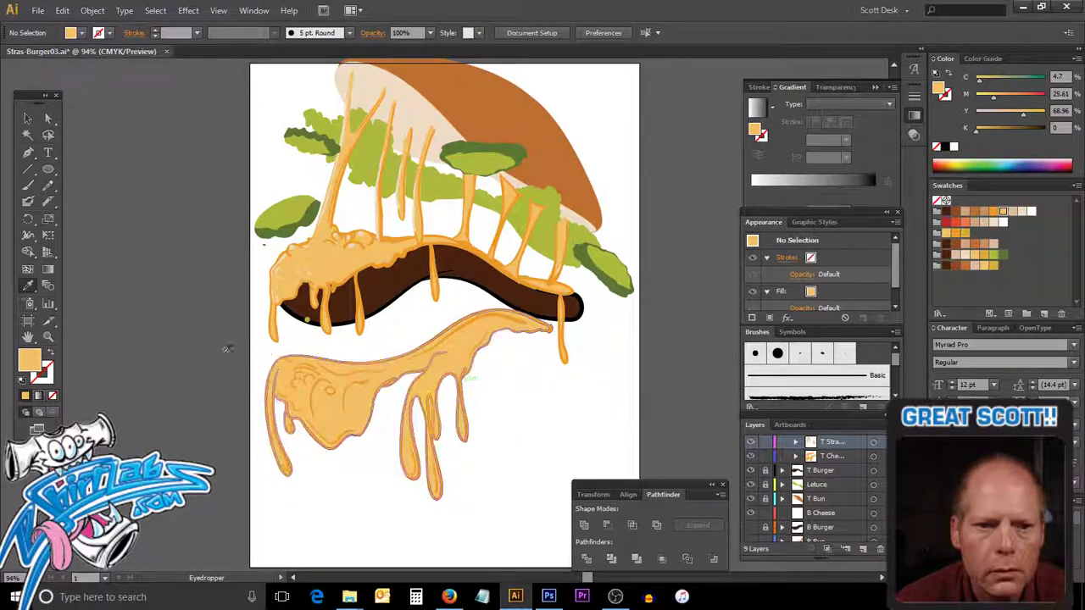
Make the upper cheese's cream highlight colour the stroke, with no fill.
left_click(49, 355)
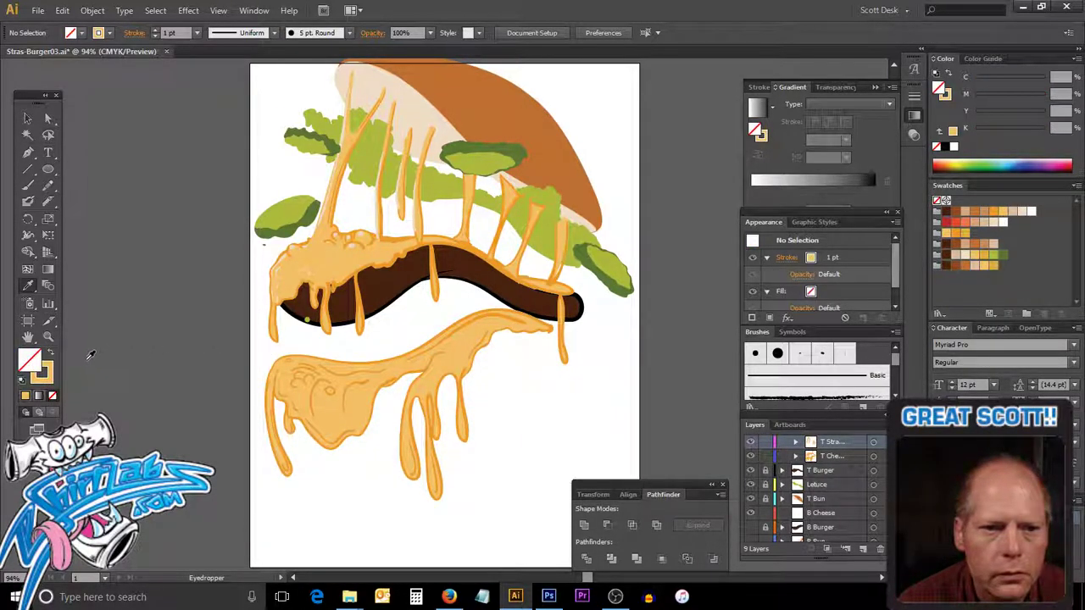
left_click(311, 268)
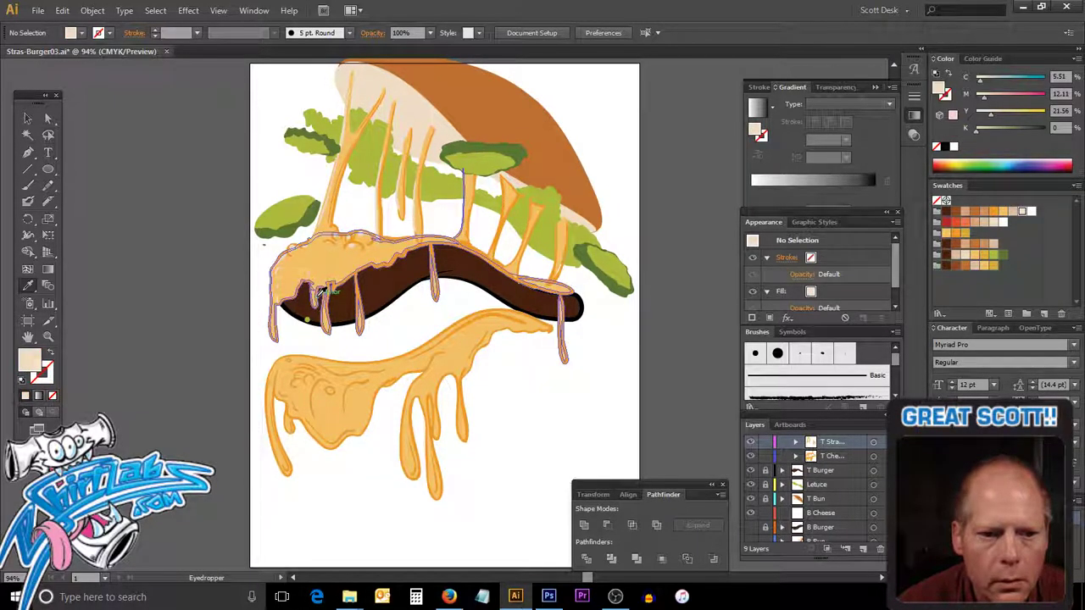
left_click(49, 355)
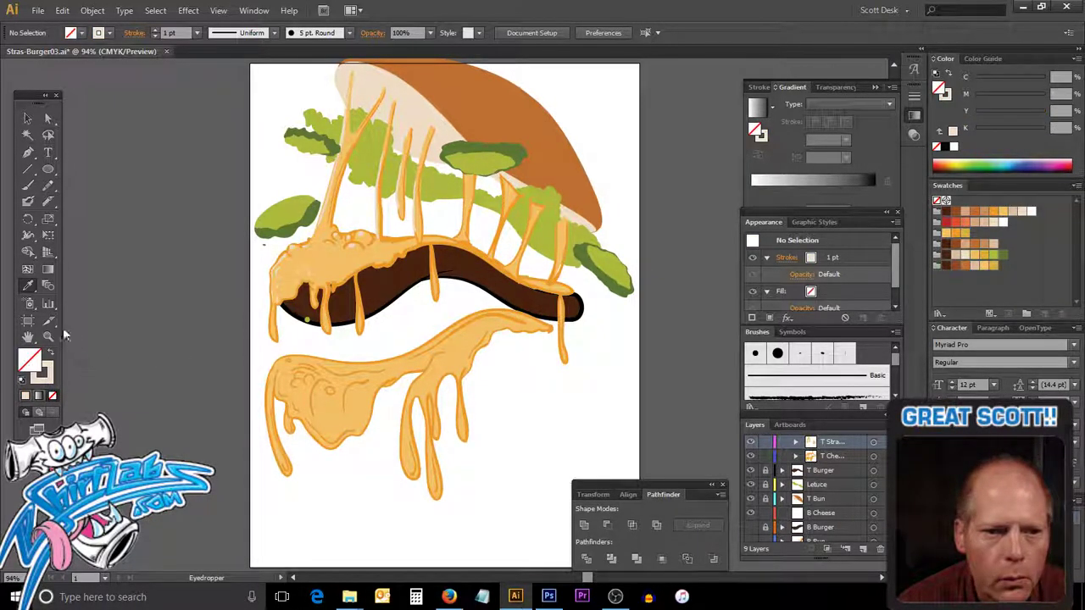
Choose the Paintbrush, zoom into the lower cheese's left side and add a new layer.
left_click(28, 185)
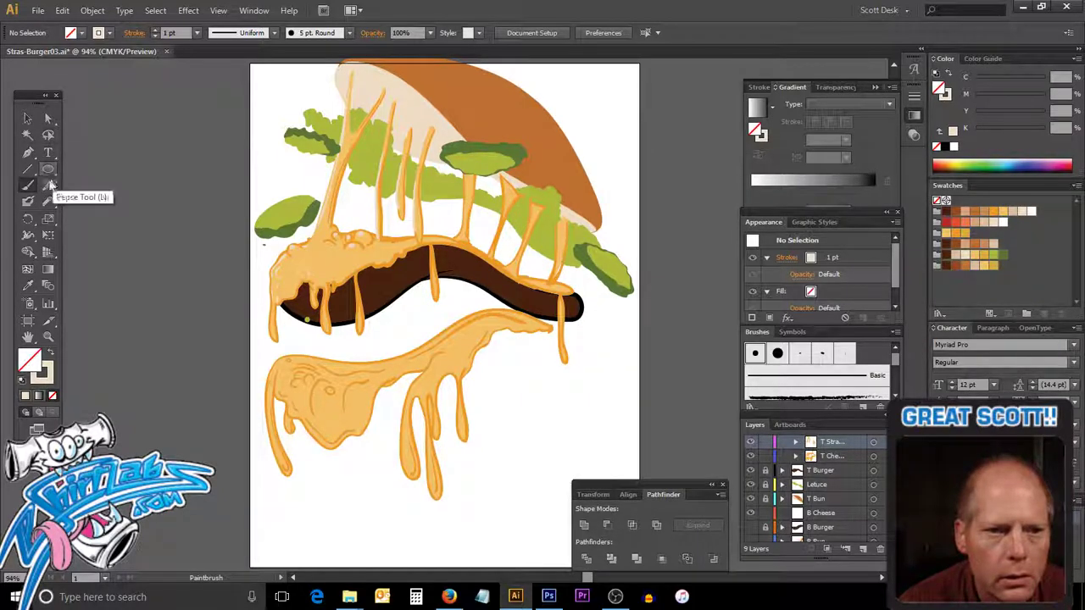
left_click(28, 201)
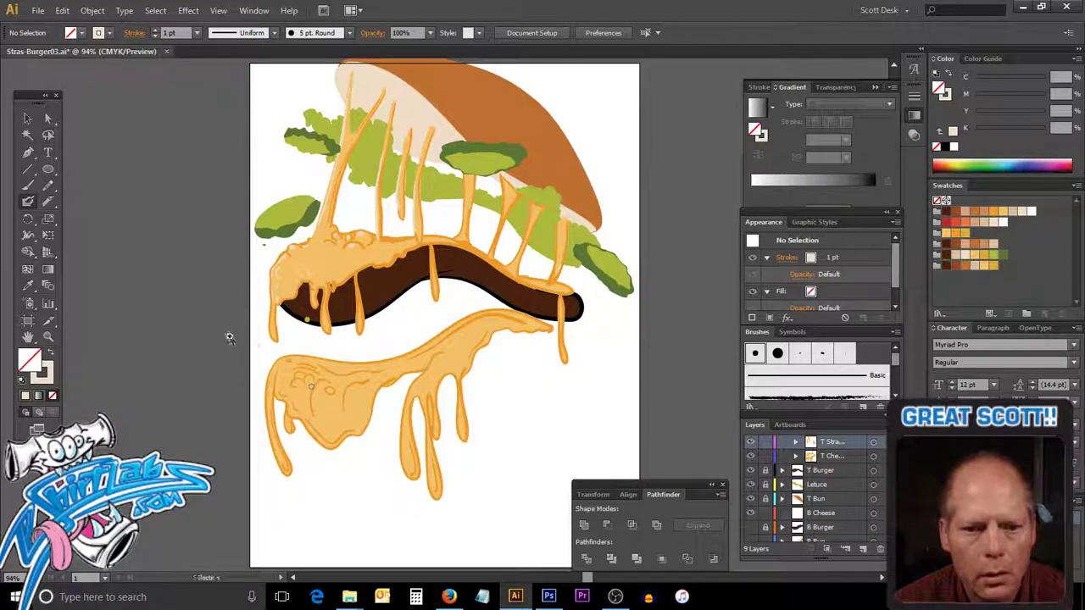
left_click_drag(252, 339, 388, 502)
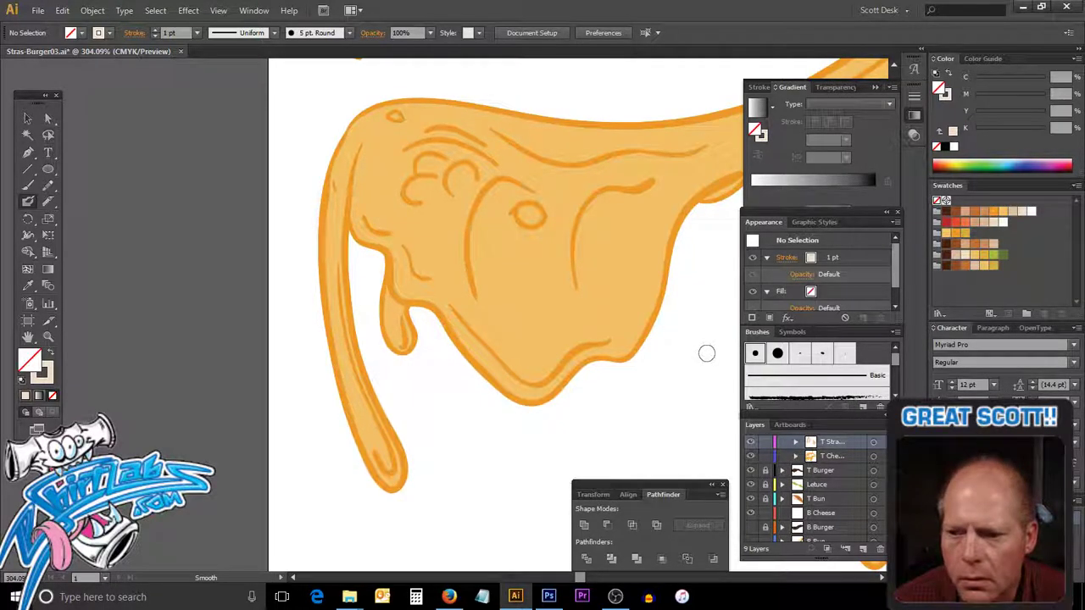
key("ctrl+l")
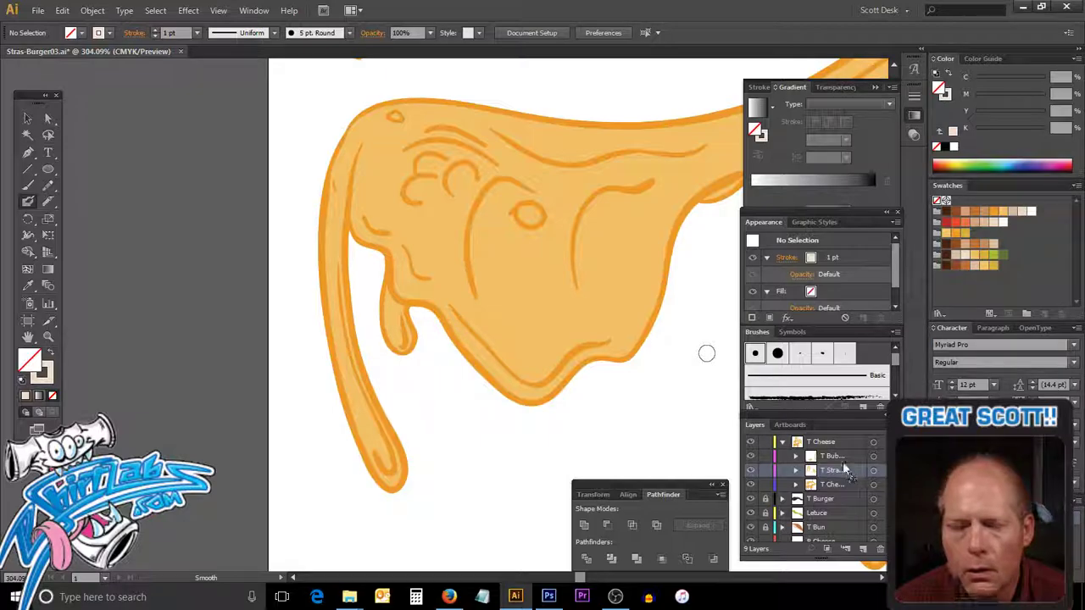
Zoom out to 100% and marquee-select the entire lower cheese with the Selection tool.
left_click(488, 423, "ctrl+alt")
left_click(501, 417, "ctrl+alt")
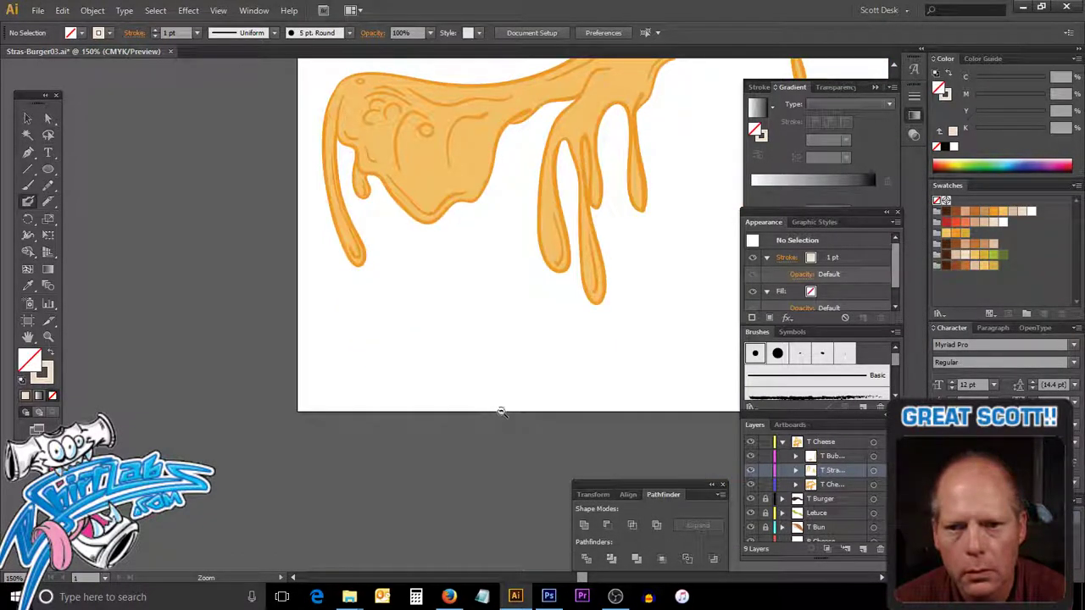
left_click(502, 407, "ctrl+alt")
scroll(508, 356, "up", 5)
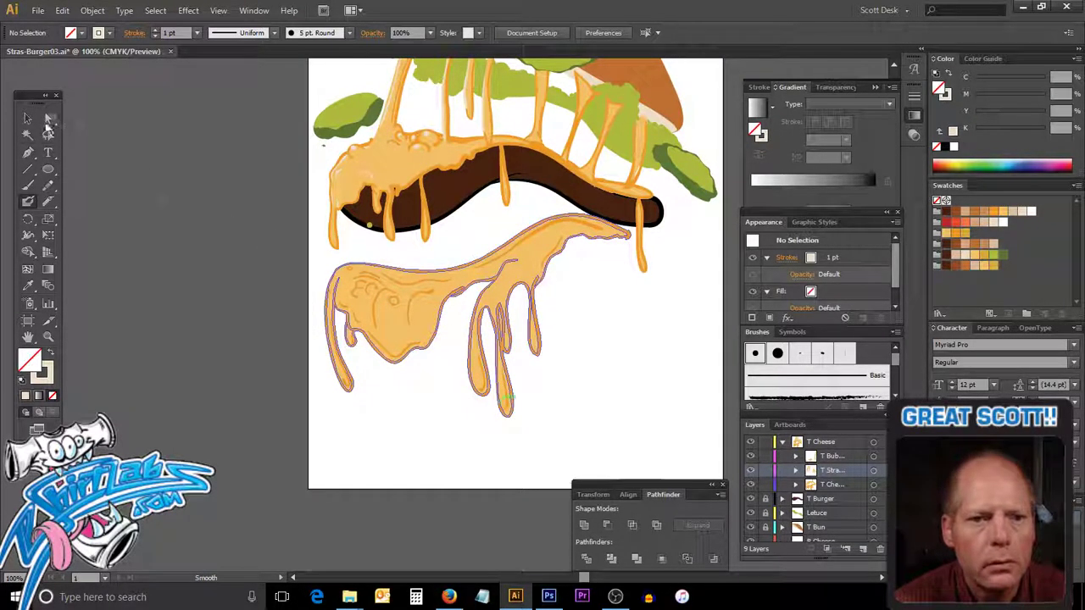
left_click(28, 118)
mouse_move(317, 271)
left_mouse_down()
mouse_move(594, 412)
mouse_move(618, 397)
left_mouse_up()
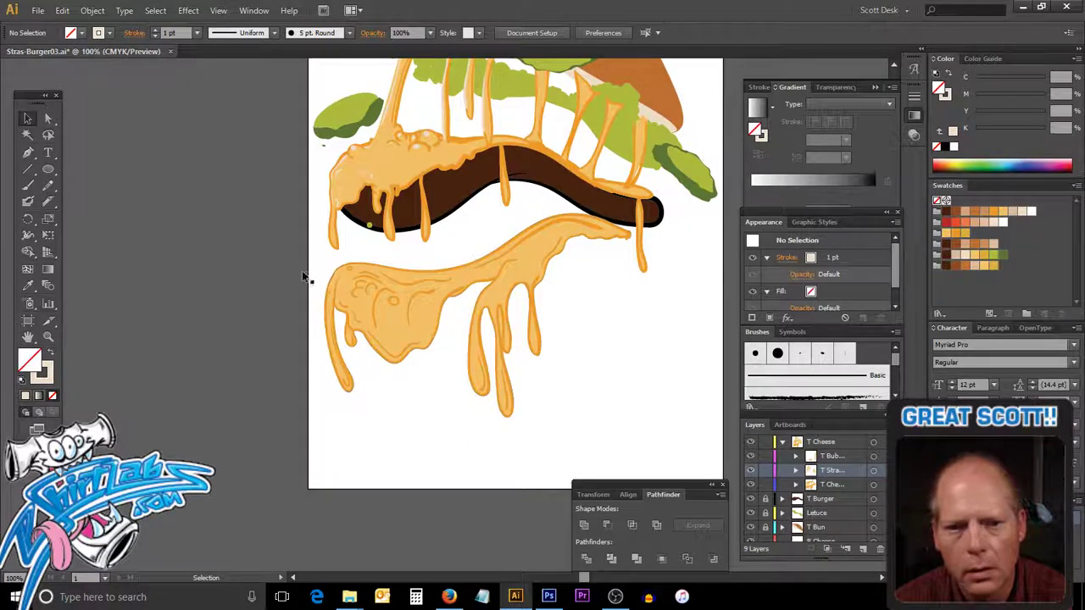
left_click_drag(316, 260, 620, 395)
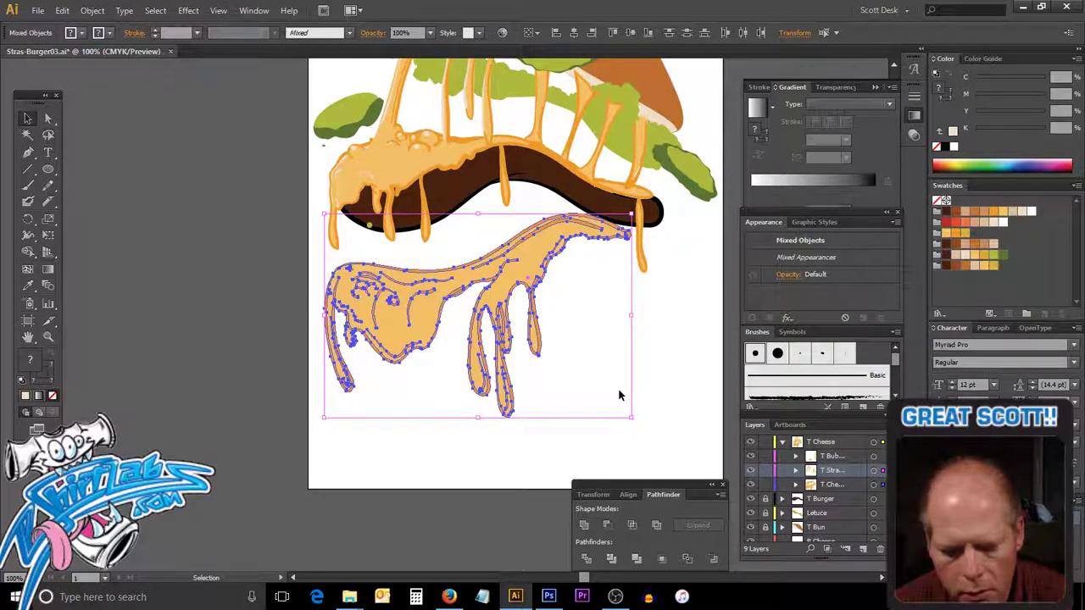
key("Delete")
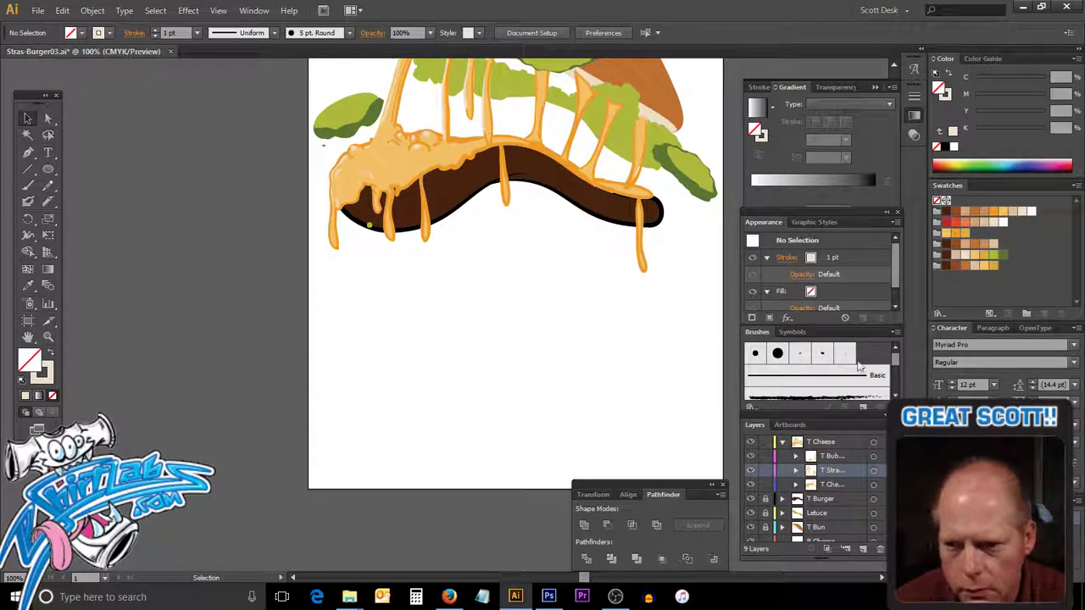
scroll(851, 500, "down", 2)
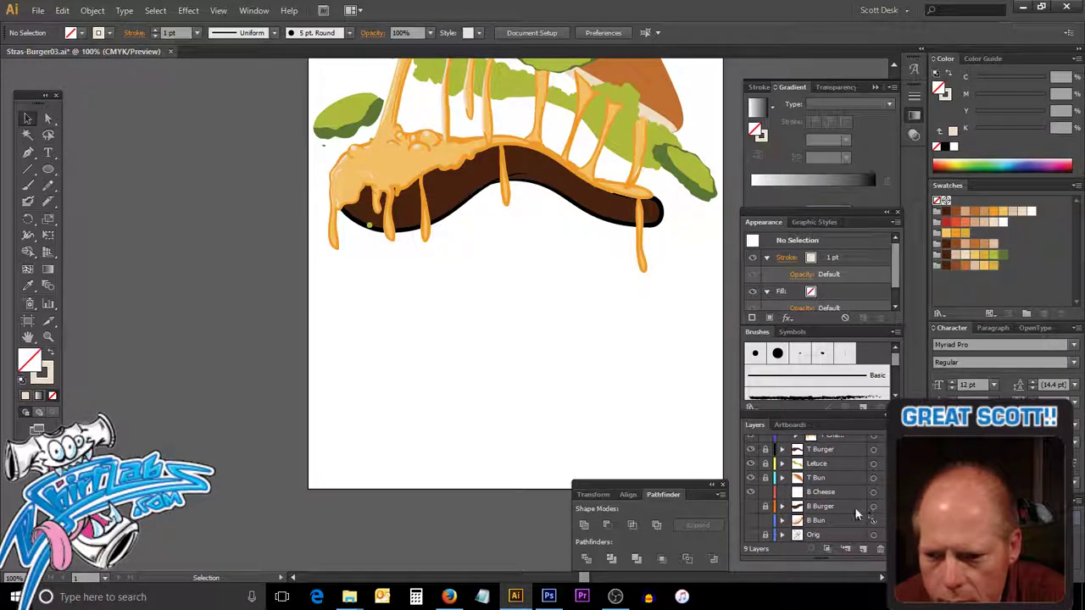
left_click(819, 492)
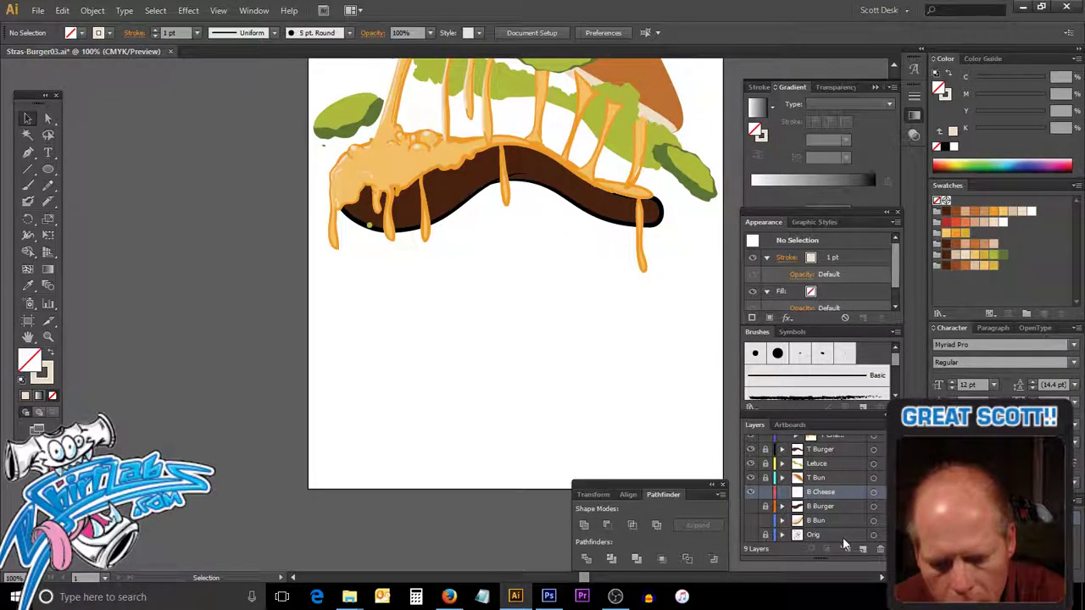
key("ctrl+v")
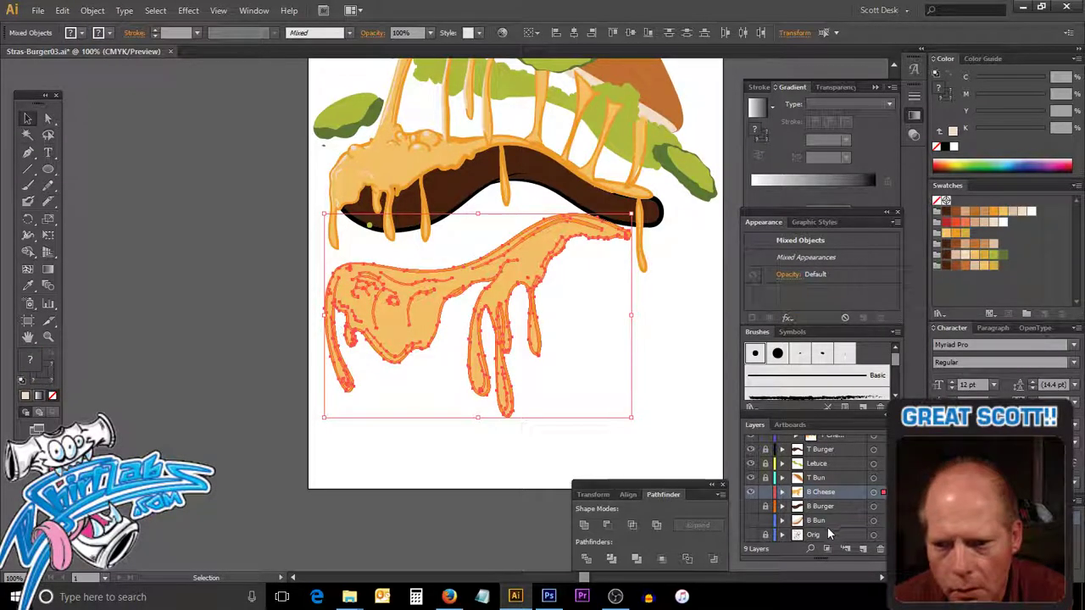
left_click(751, 506)
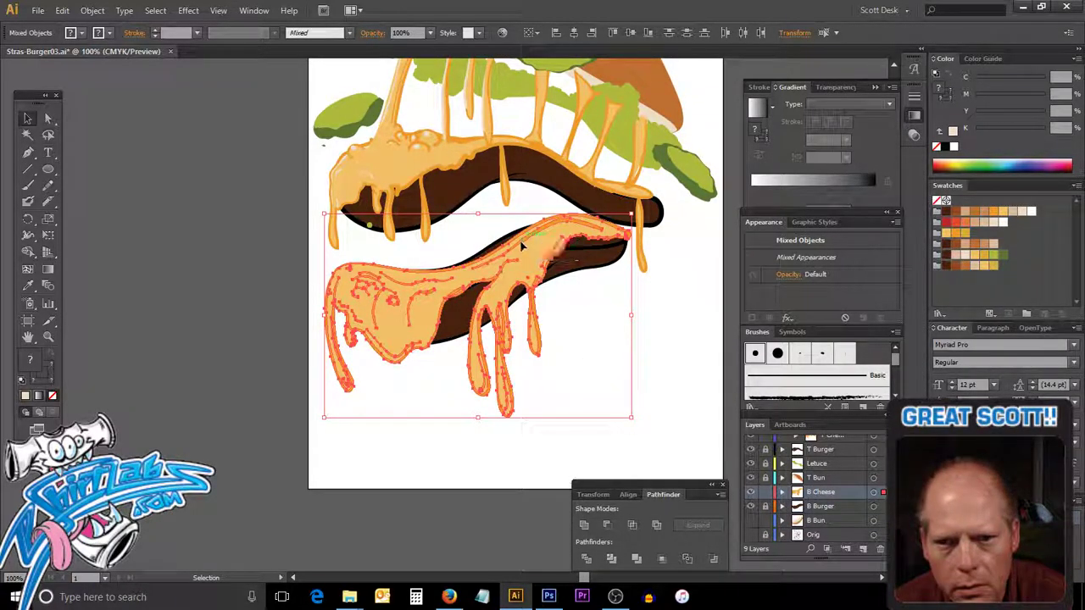
left_click(751, 536)
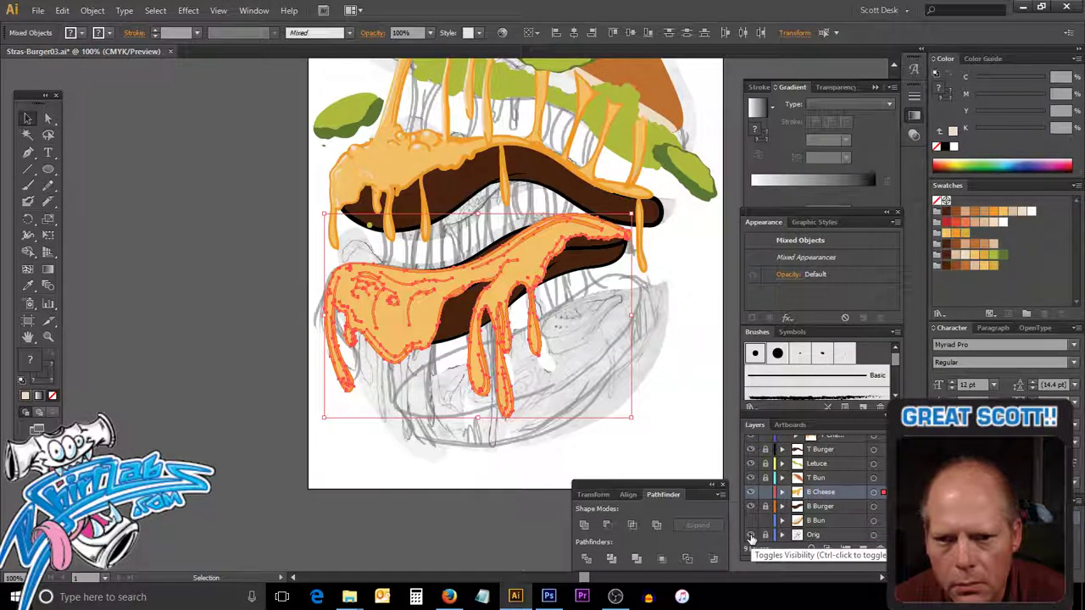
left_click(750, 536)
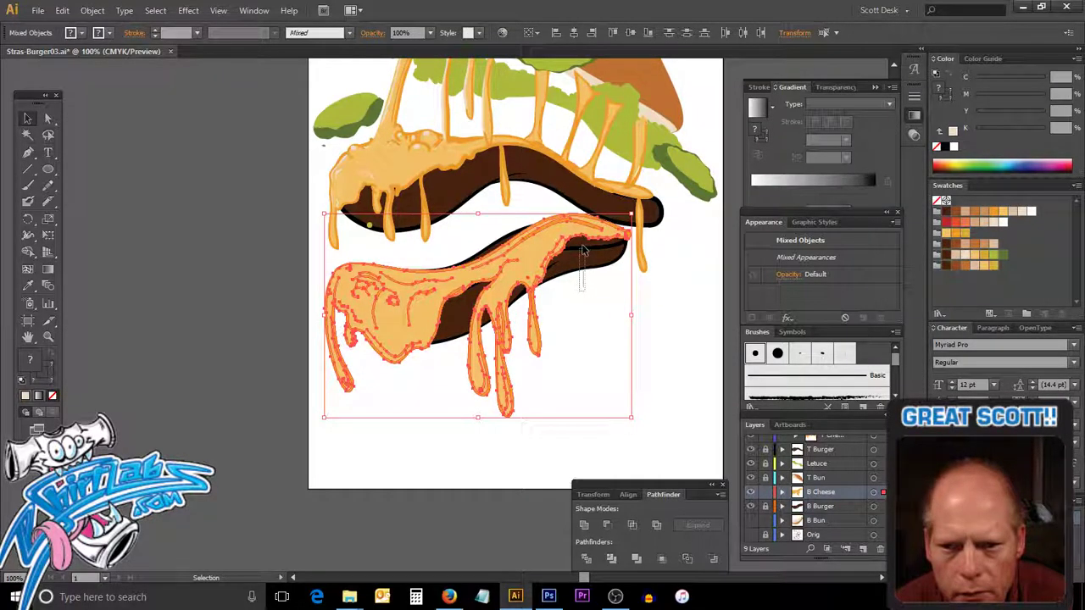
key("ctrl+shift+a")
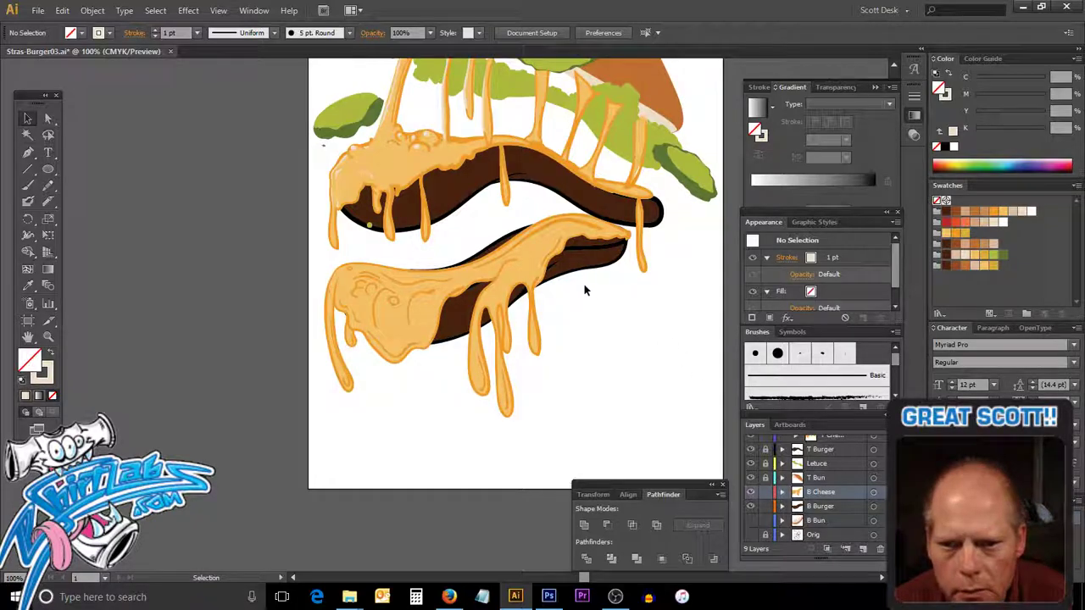
Select the B Burger patty path and drag its top edge down to squash it beneath the cheese.
left_click(590, 246)
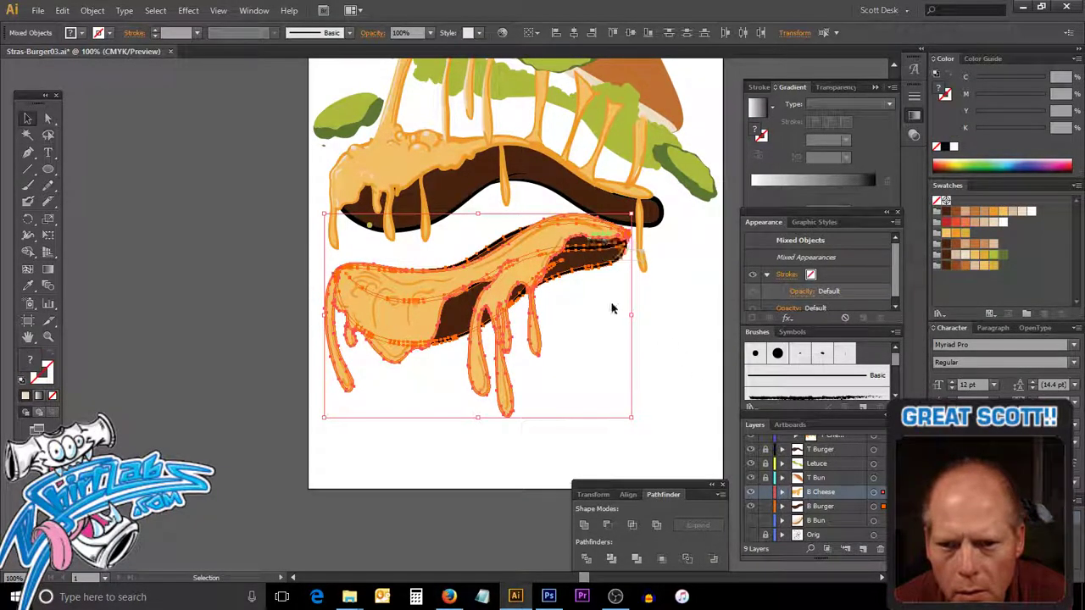
key("ctrl+shift+a")
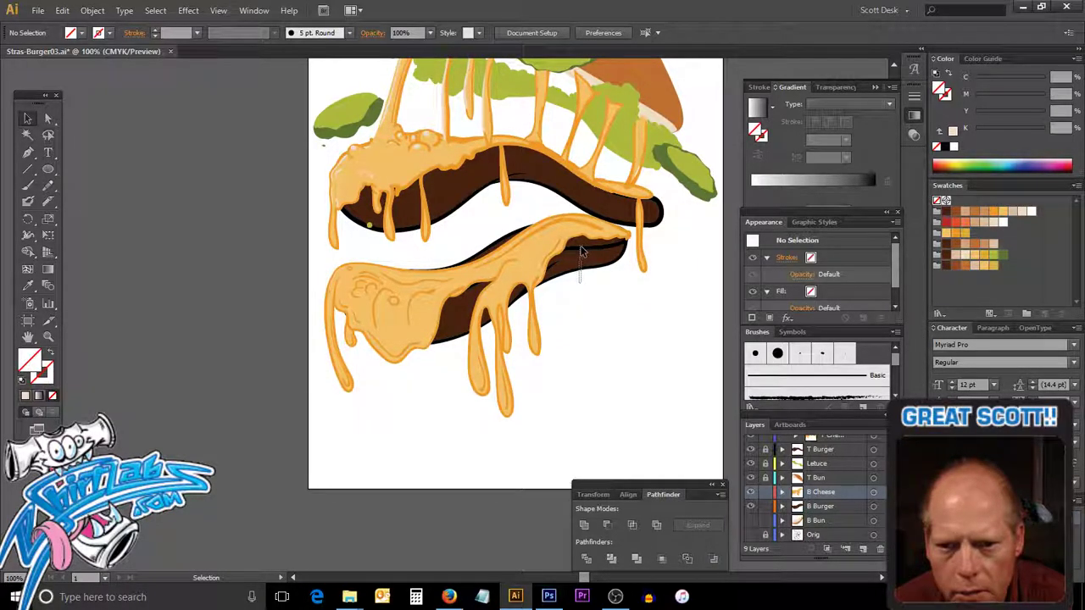
left_click(583, 250)
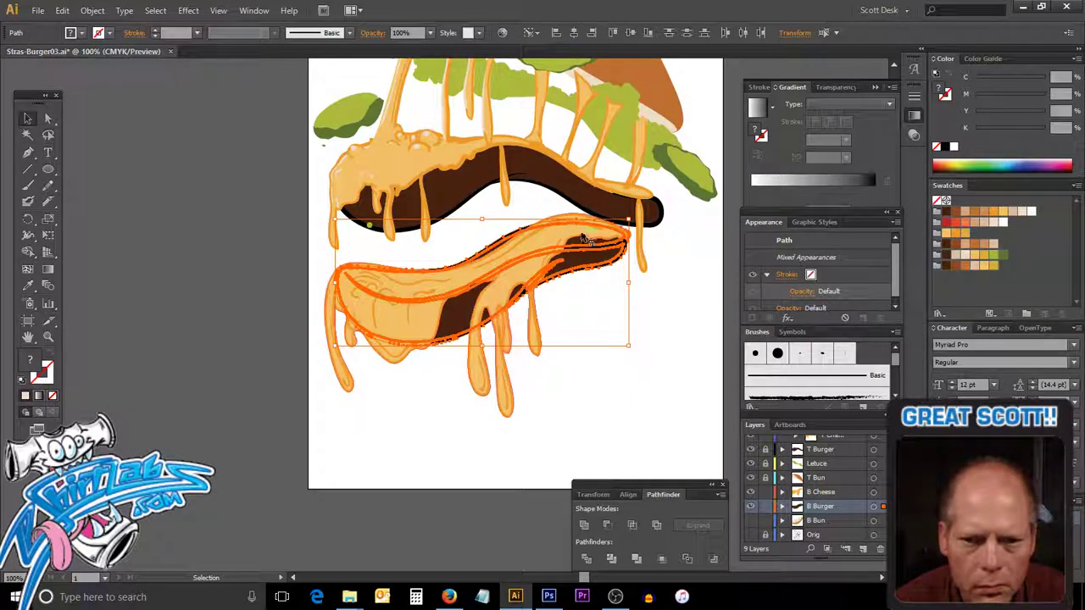
left_click_drag(583, 229, 581, 238)
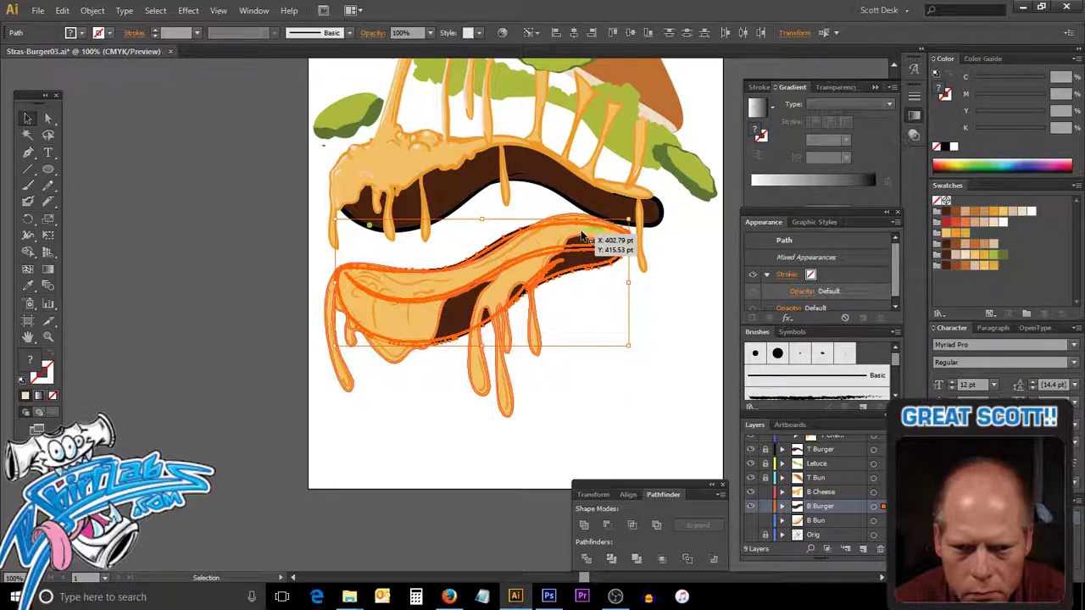
left_click_drag(581, 238, 581, 239)
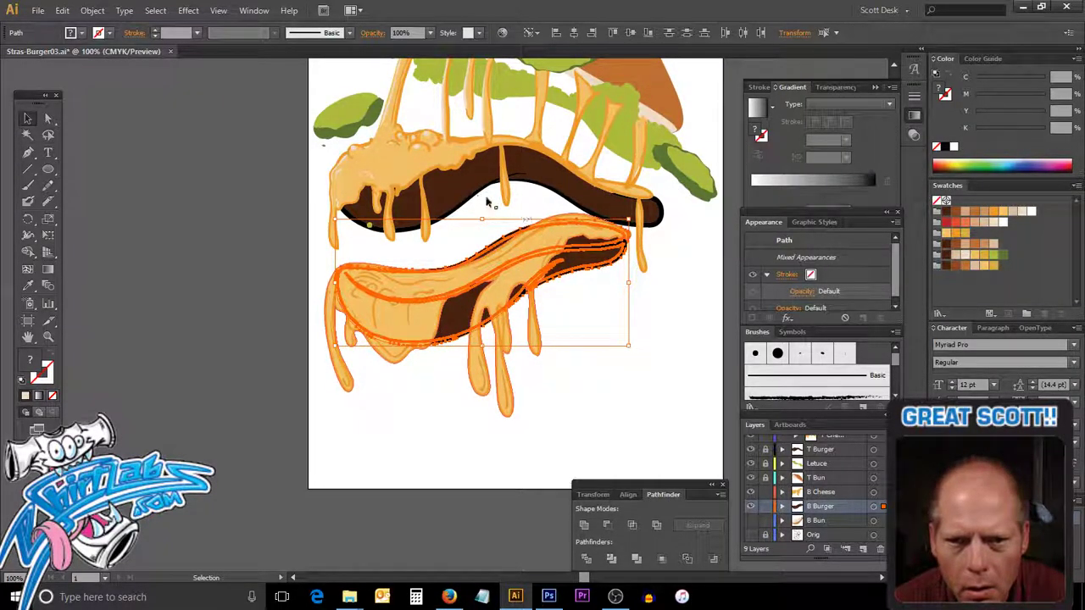
left_click_drag(480, 220, 480, 217)
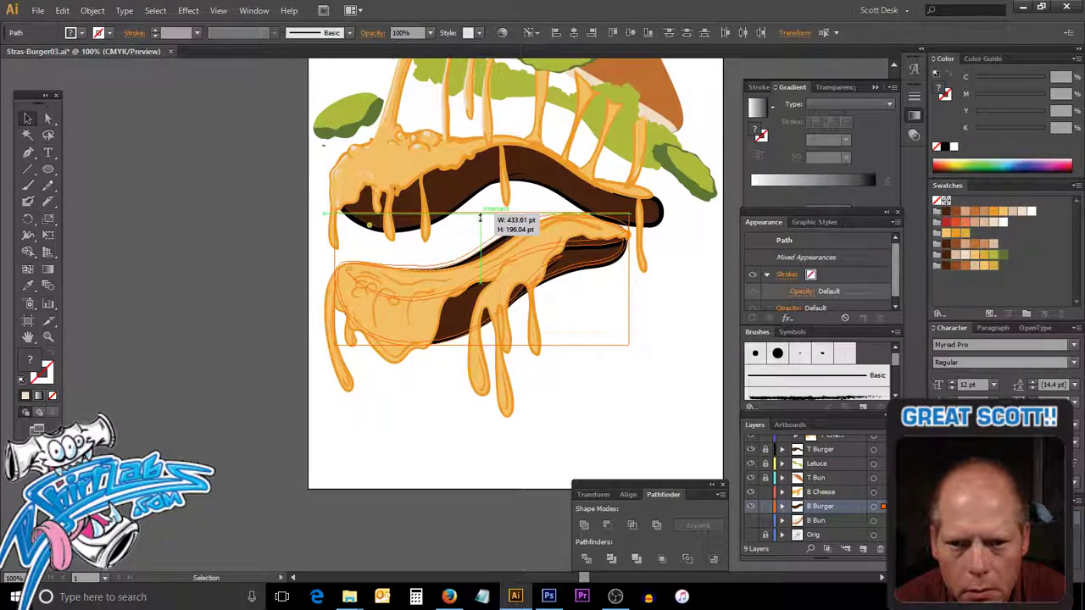
left_click_drag(480, 217, 479, 218)
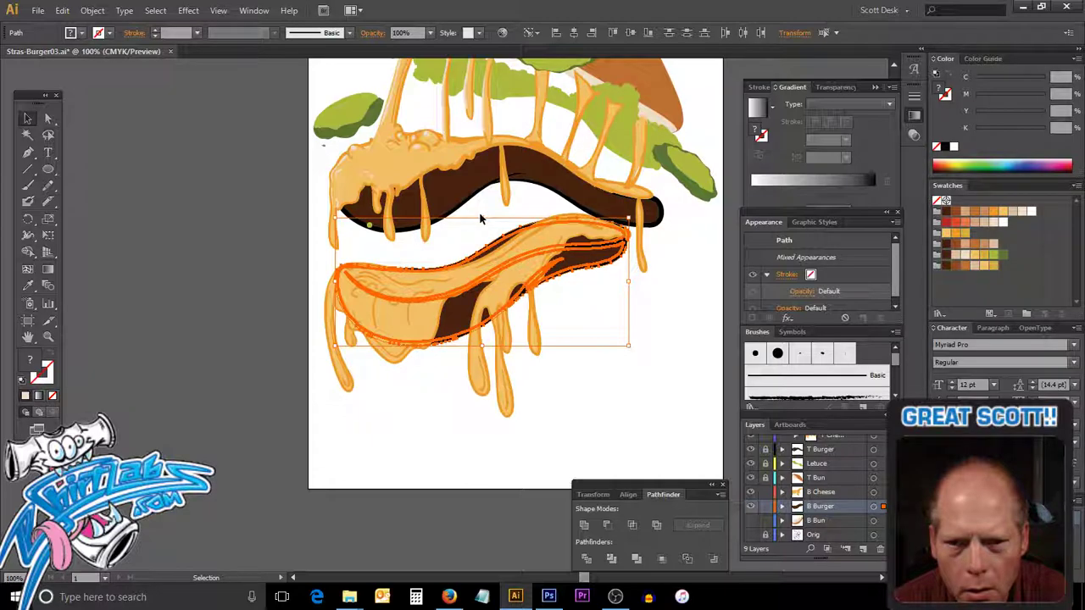
left_click_drag(480, 219, 483, 234)
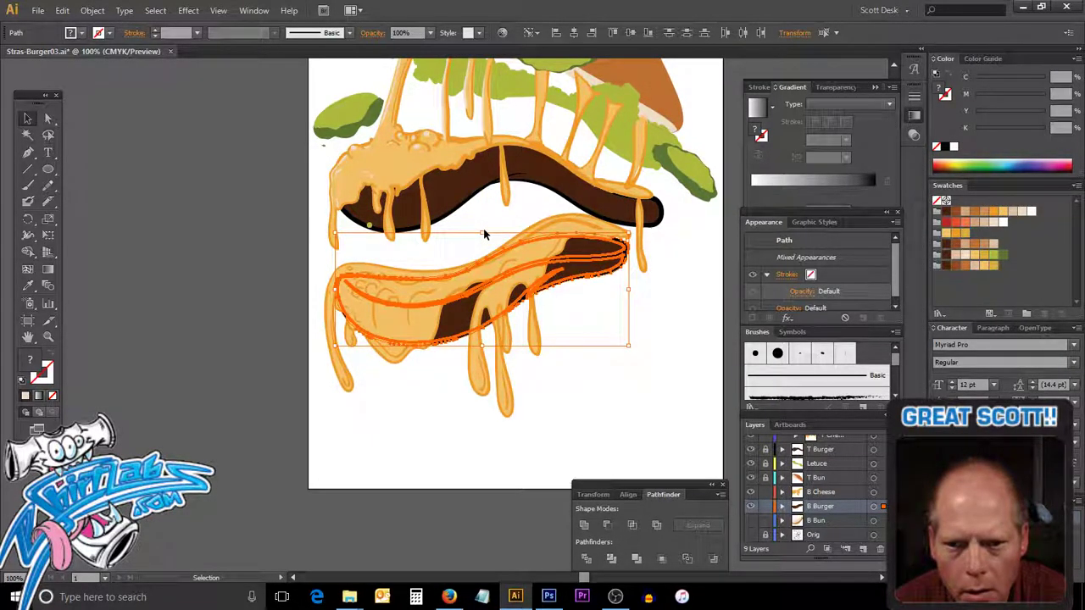
left_click(649, 333)
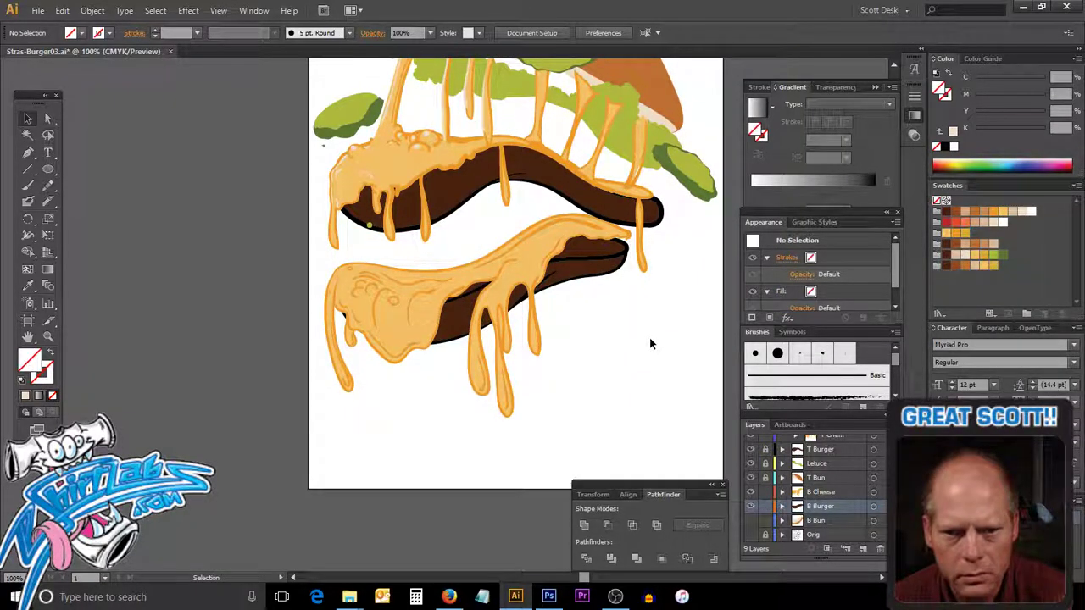
Undo the last change, set an orange stroke with no fill, and choose the Pencil/Smooth tools.
key("ctrl+z")
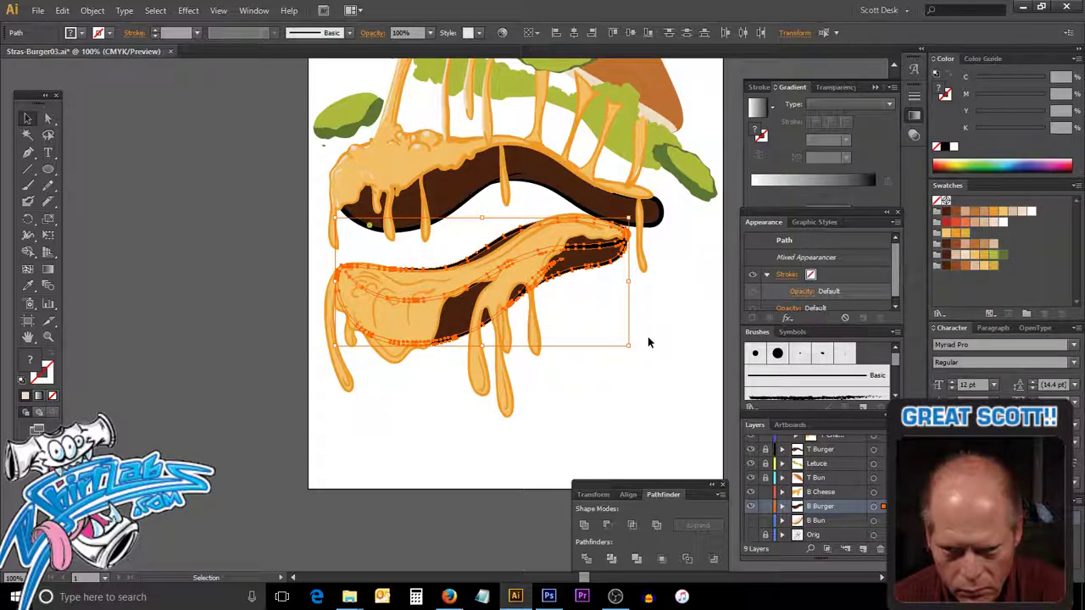
left_click(594, 311)
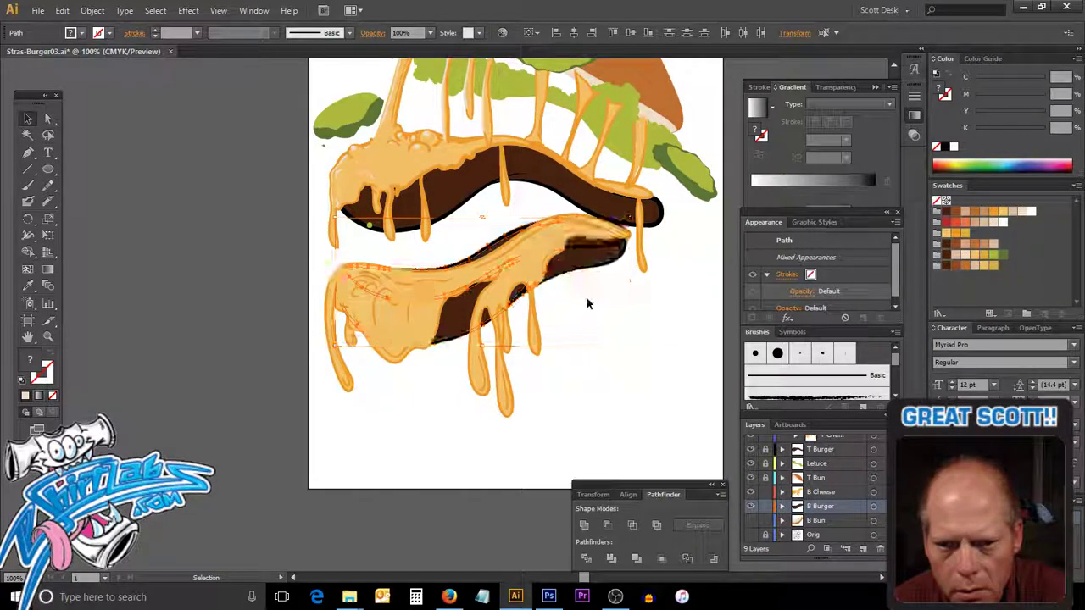
left_click(533, 263)
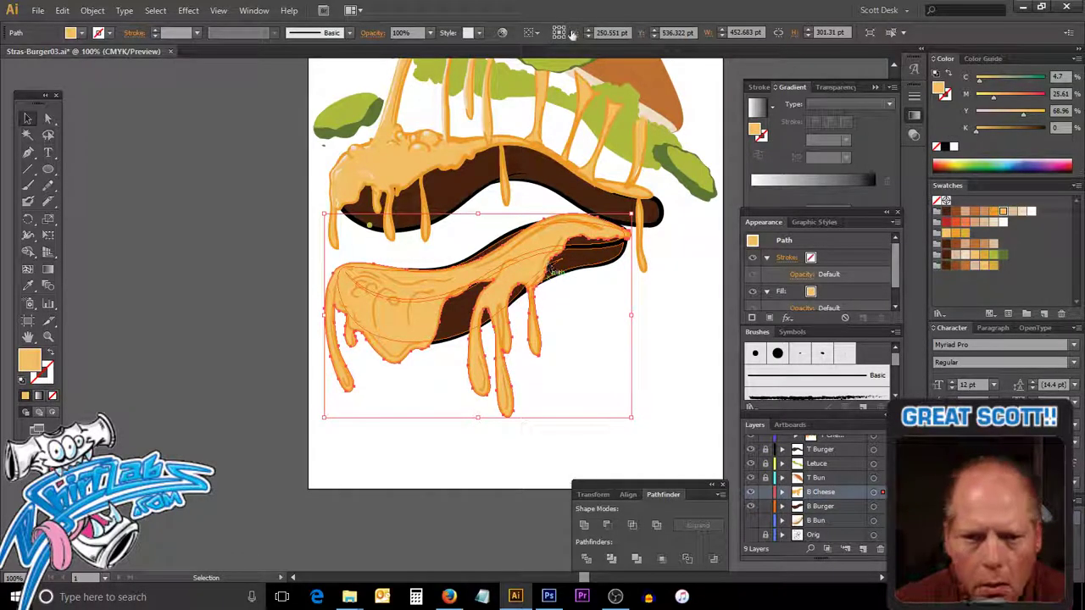
left_click(591, 333)
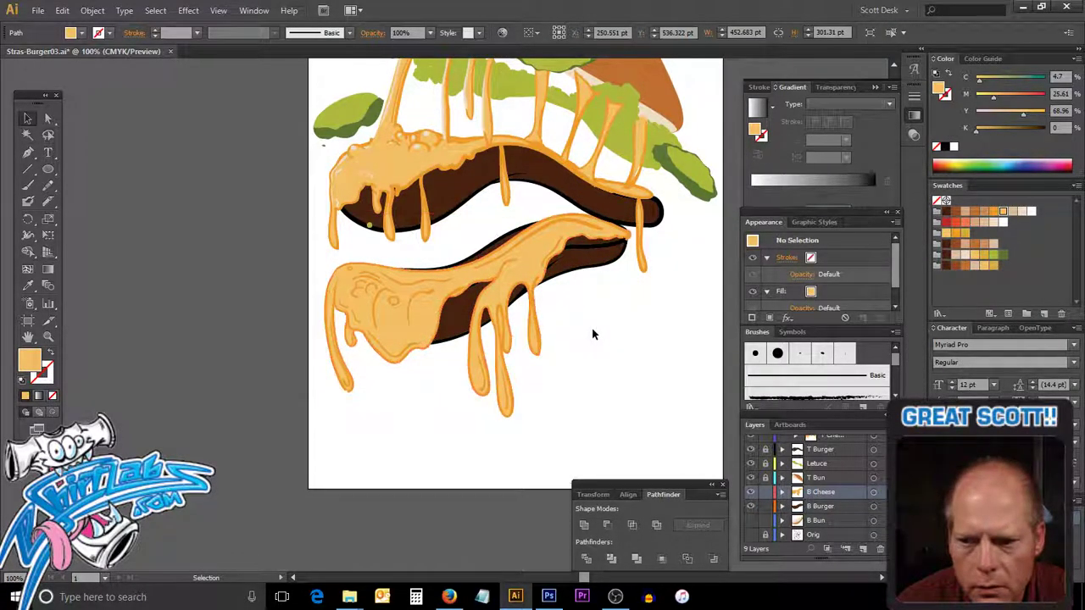
left_click(48, 353)
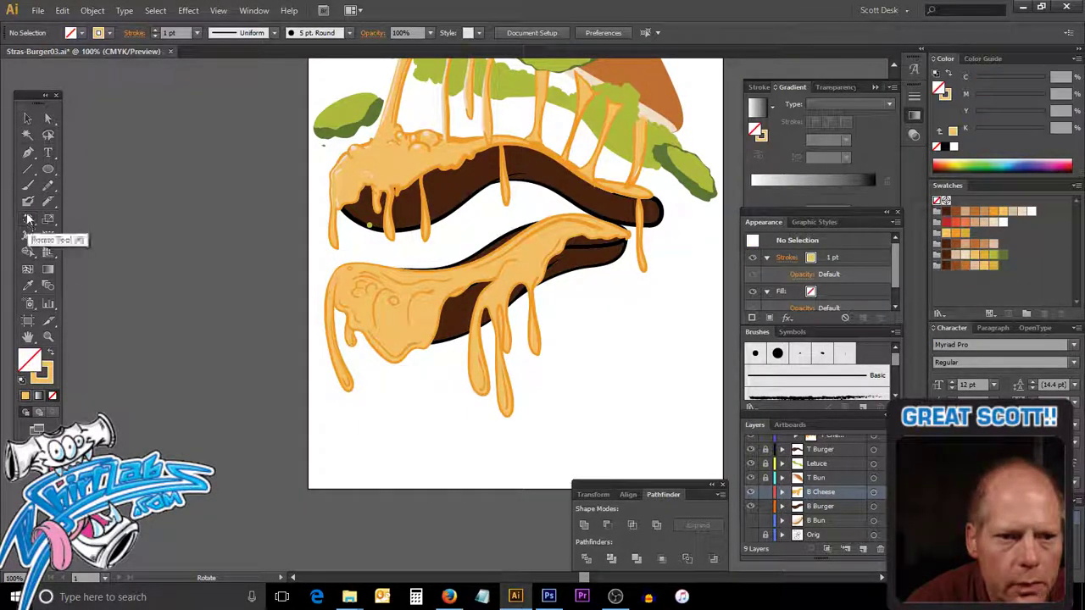
left_click_drag(28, 201, 53, 201)
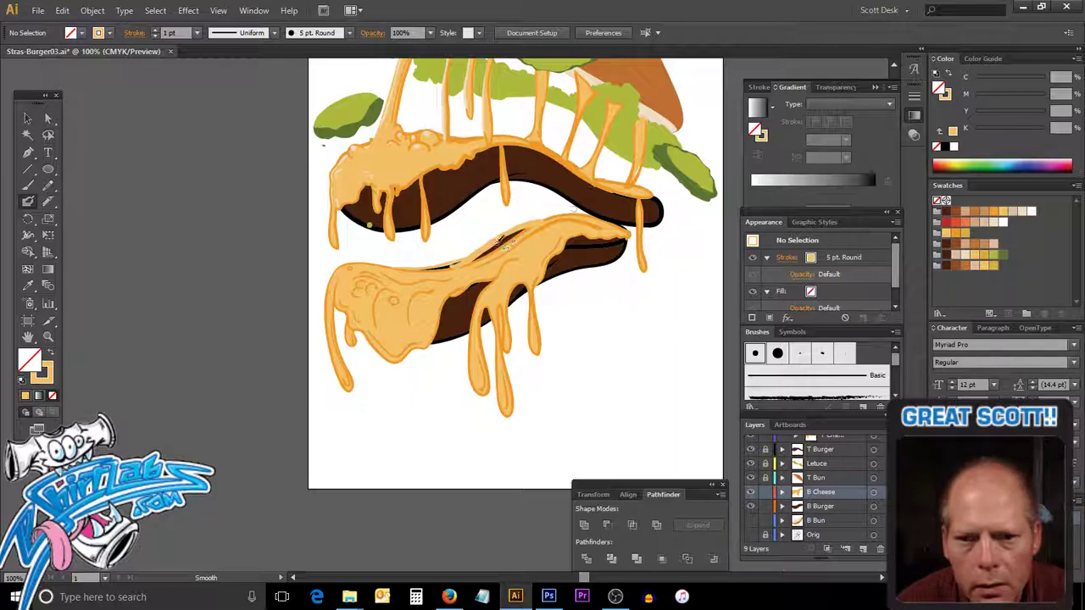
Combine the top-edge highlight and cheese into a compound path, then release it into separate paths.
left_click(508, 240, "ctrl")
left_click(511, 240, "ctrl")
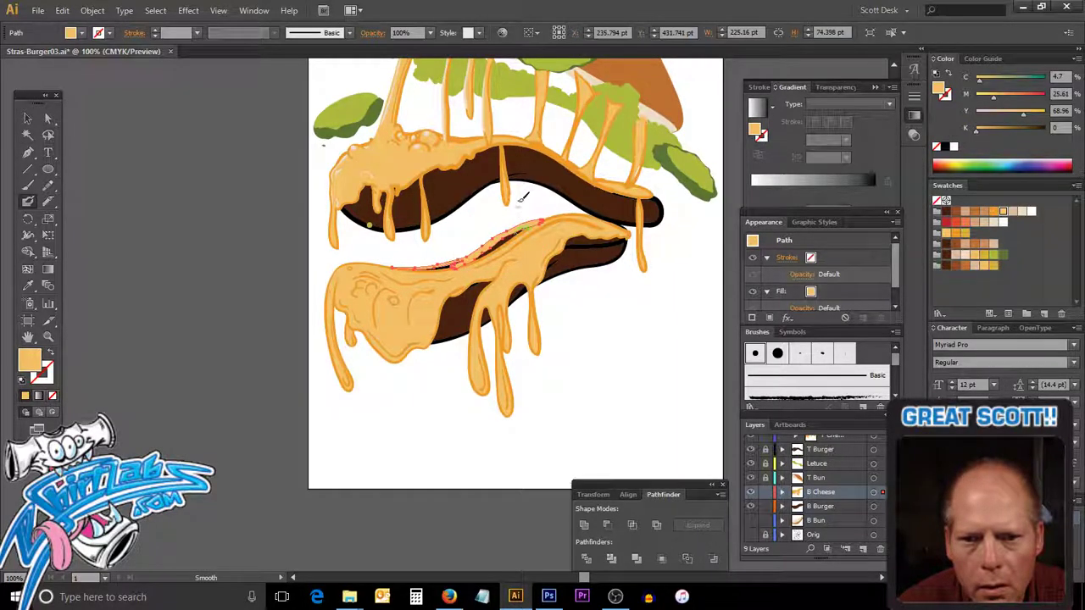
left_click(536, 253, "ctrl")
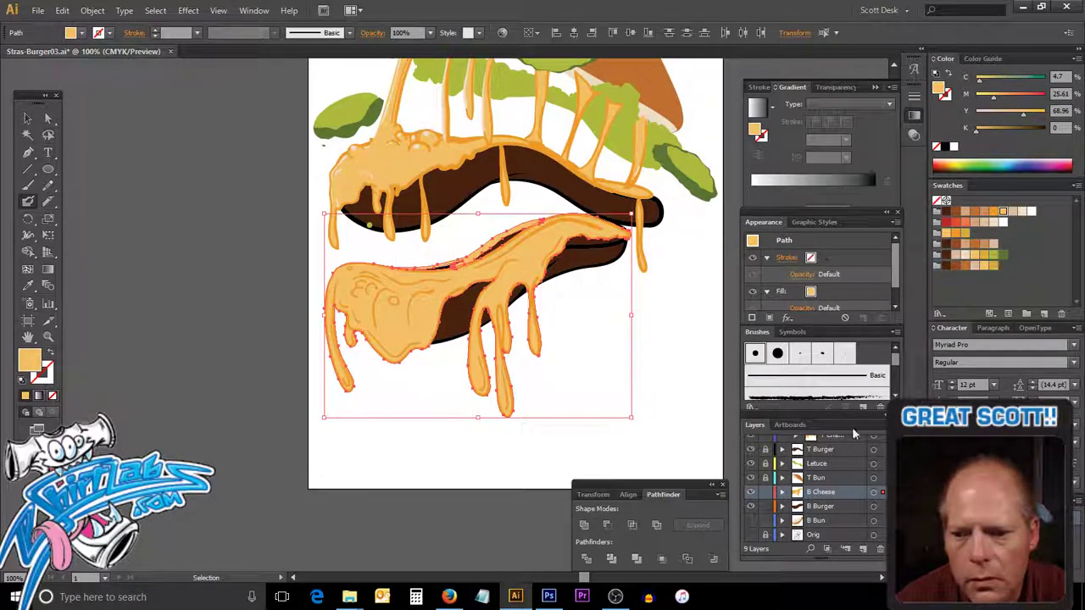
left_click(584, 525)
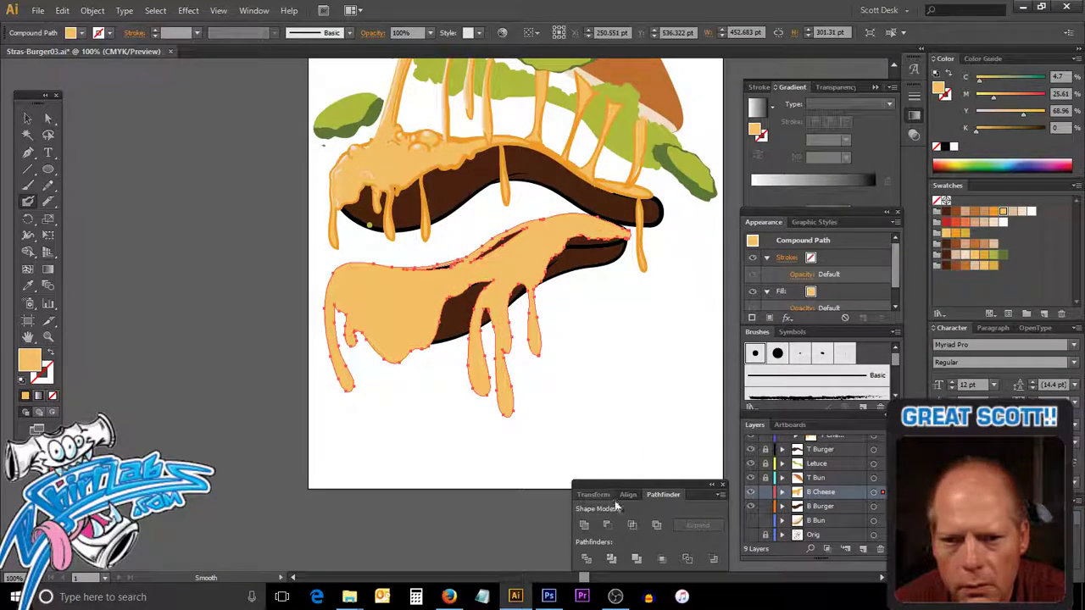
left_click(92, 10)
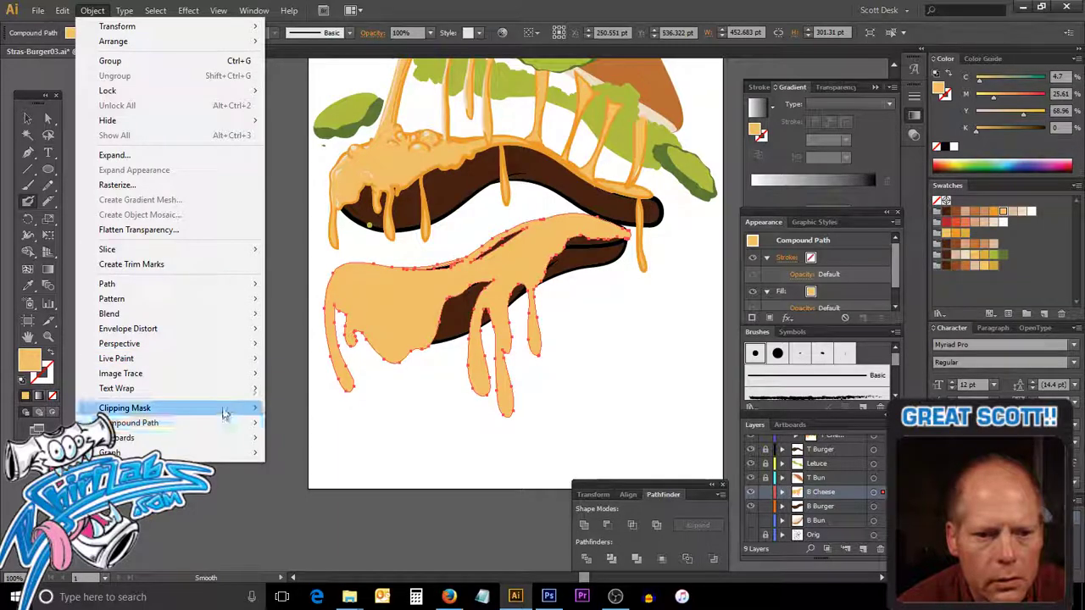
mouse_move(169, 423)
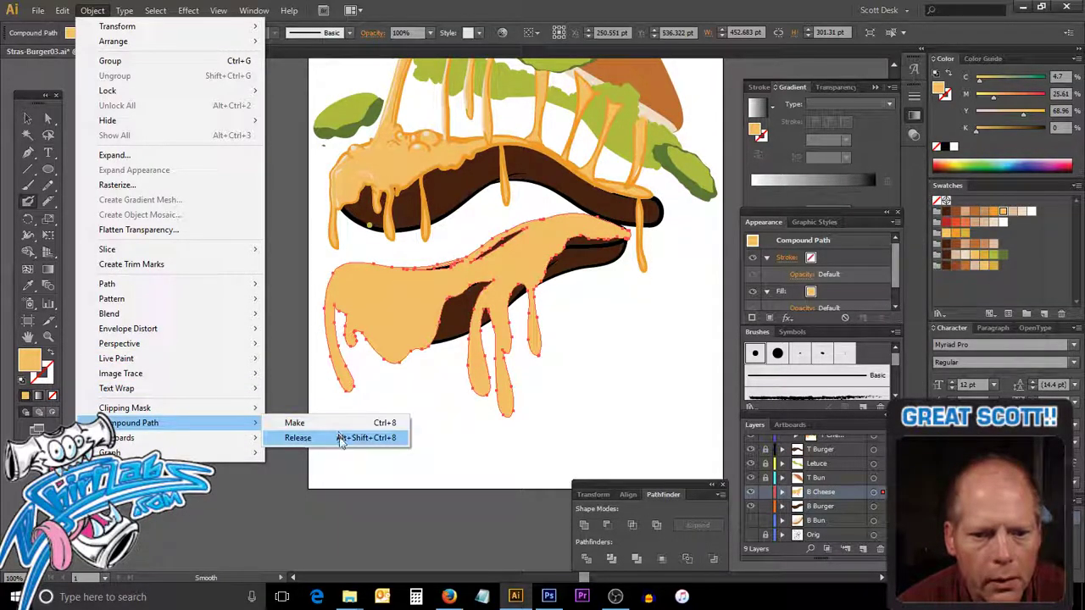
left_click(305, 437)
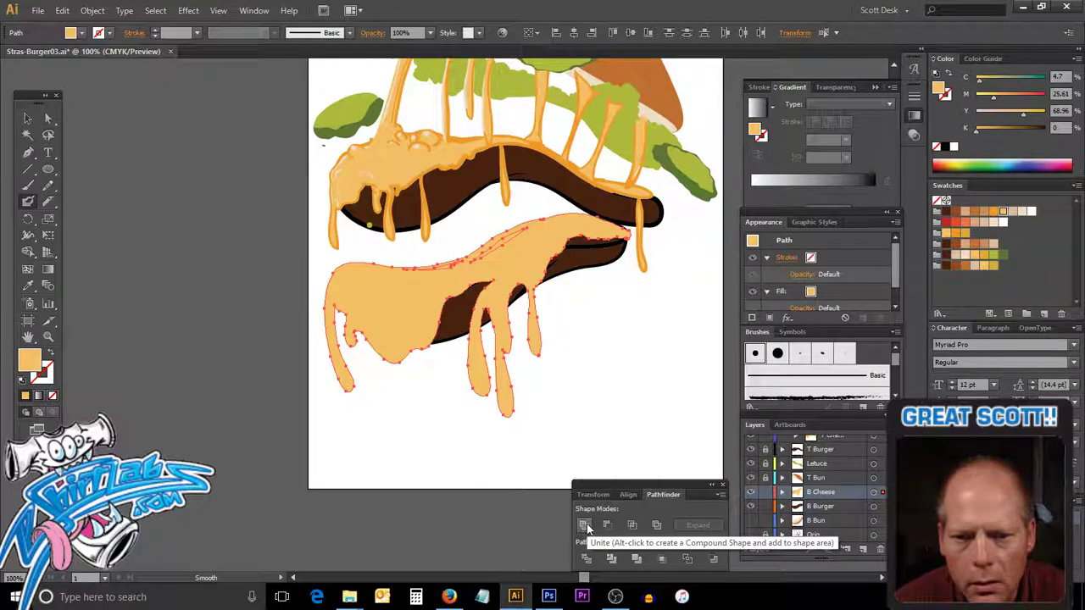
left_click(29, 119)
Stretch the top-edge highlight up and right and fill it with the upper cheese's pale cream.
left_click(436, 451)
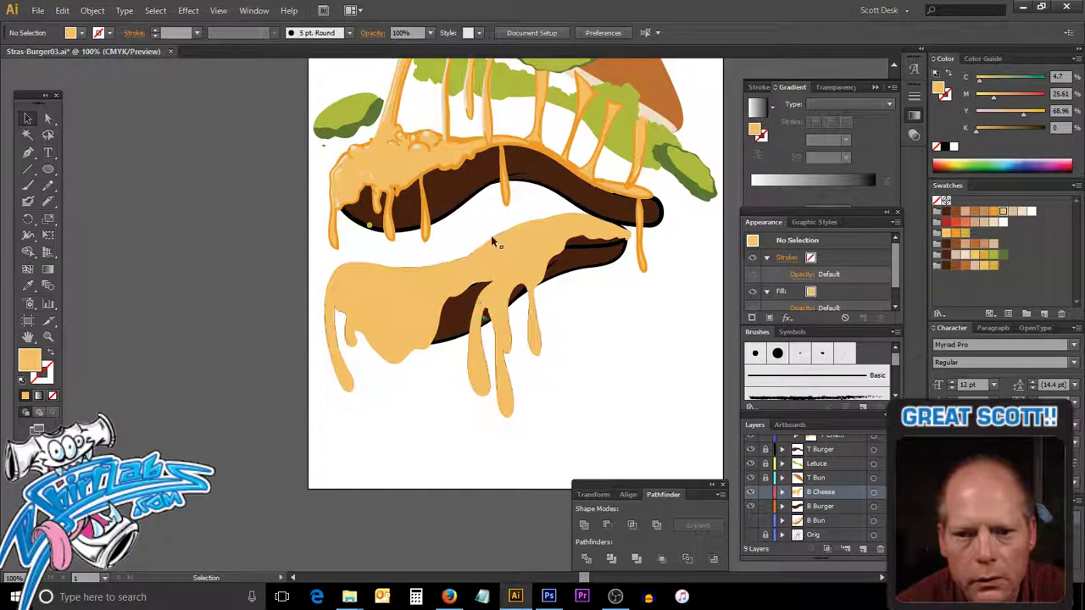
mouse_move(525, 226)
left_mouse_down()
mouse_move(469, 263)
mouse_move(363, 248)
left_mouse_up()
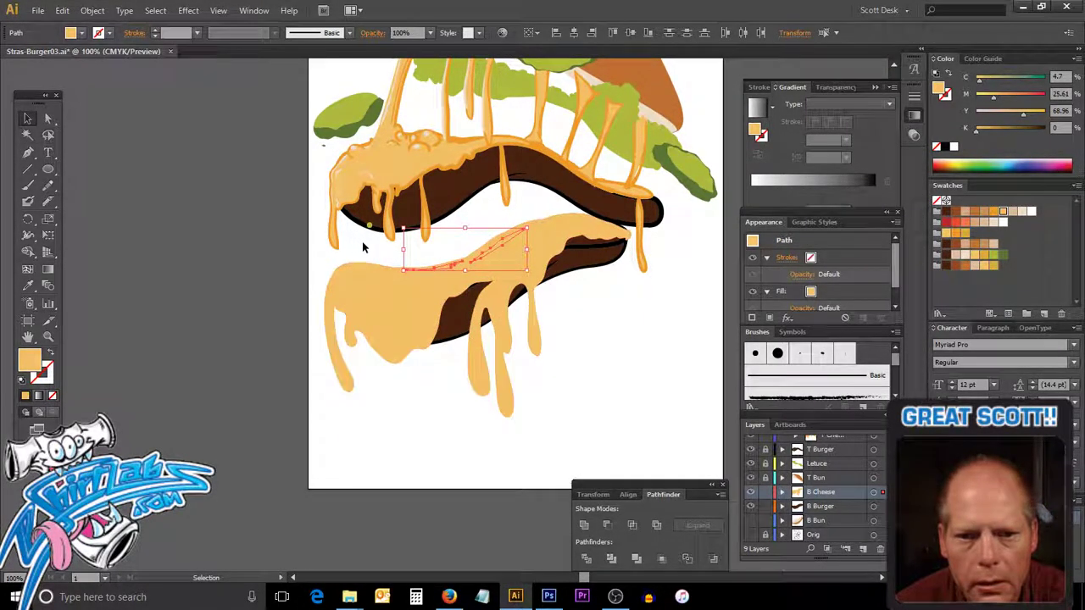
left_click(392, 245)
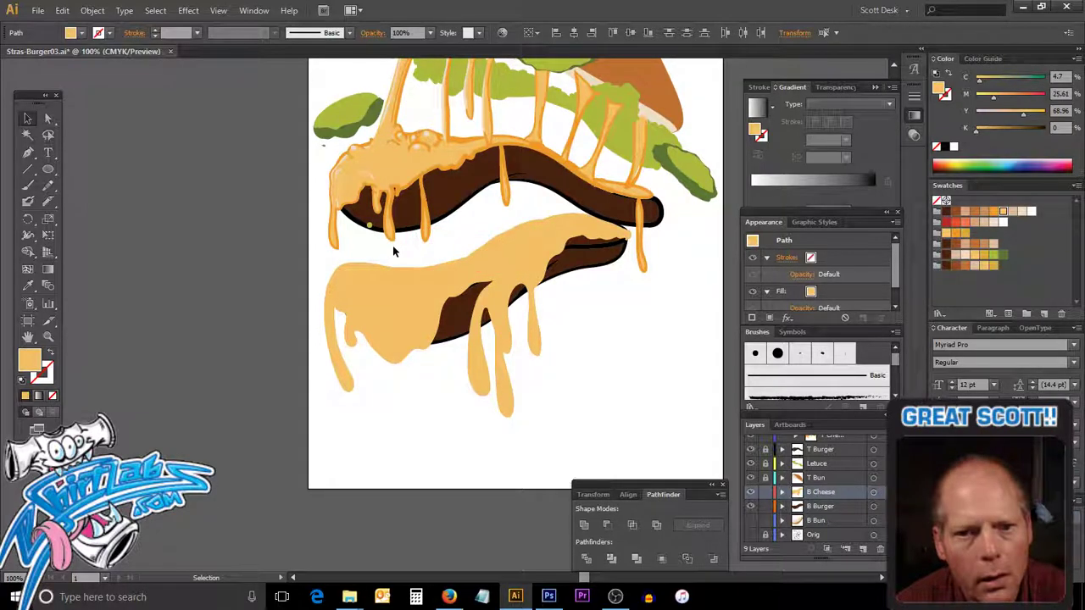
left_click(445, 266)
left_click_drag(464, 262, 528, 229)
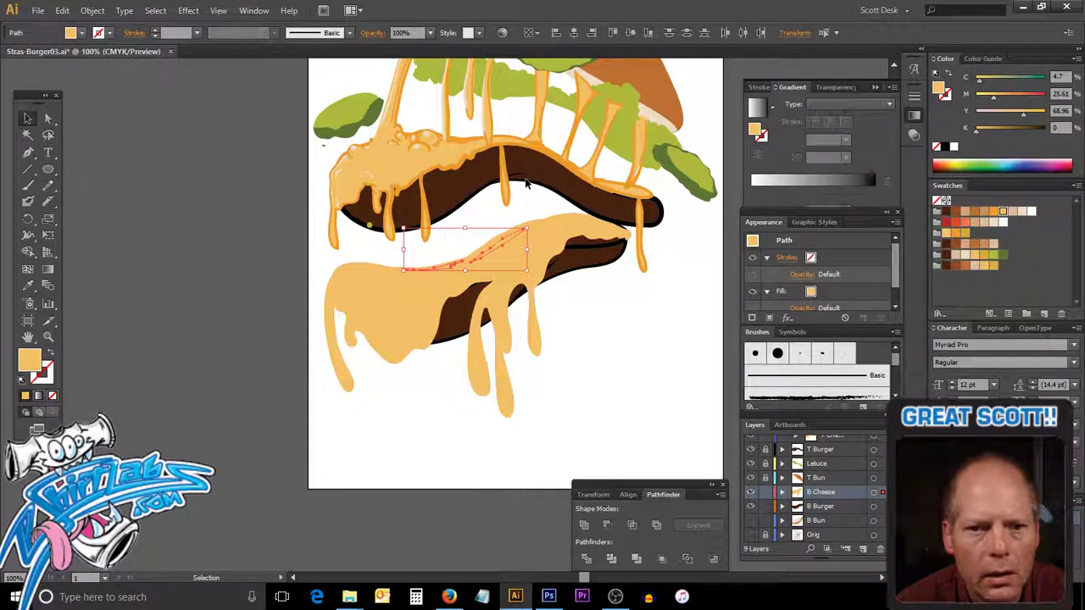
left_click(29, 286)
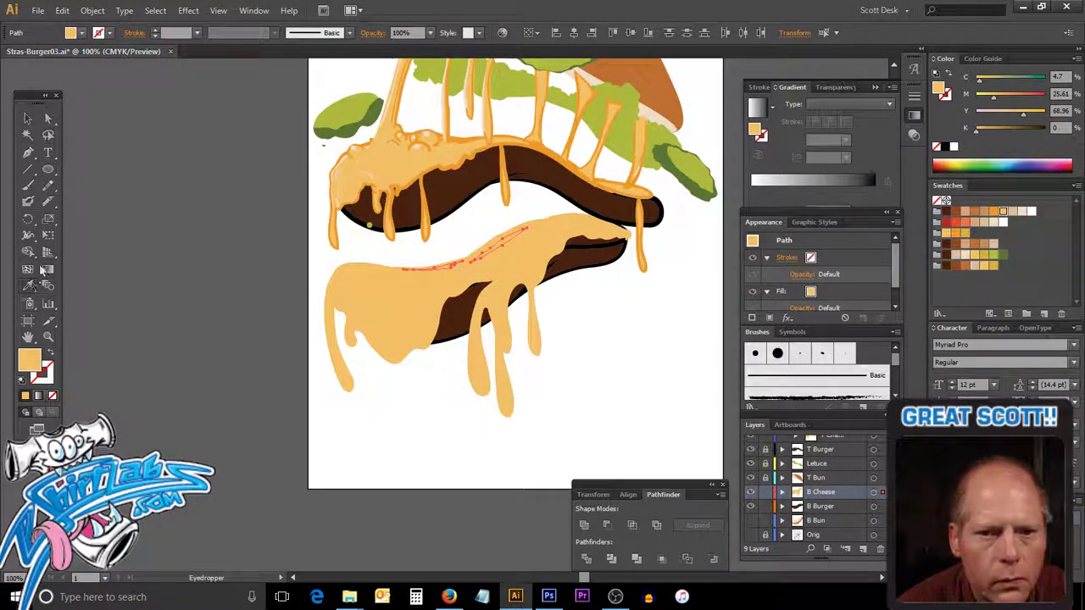
left_click(419, 144)
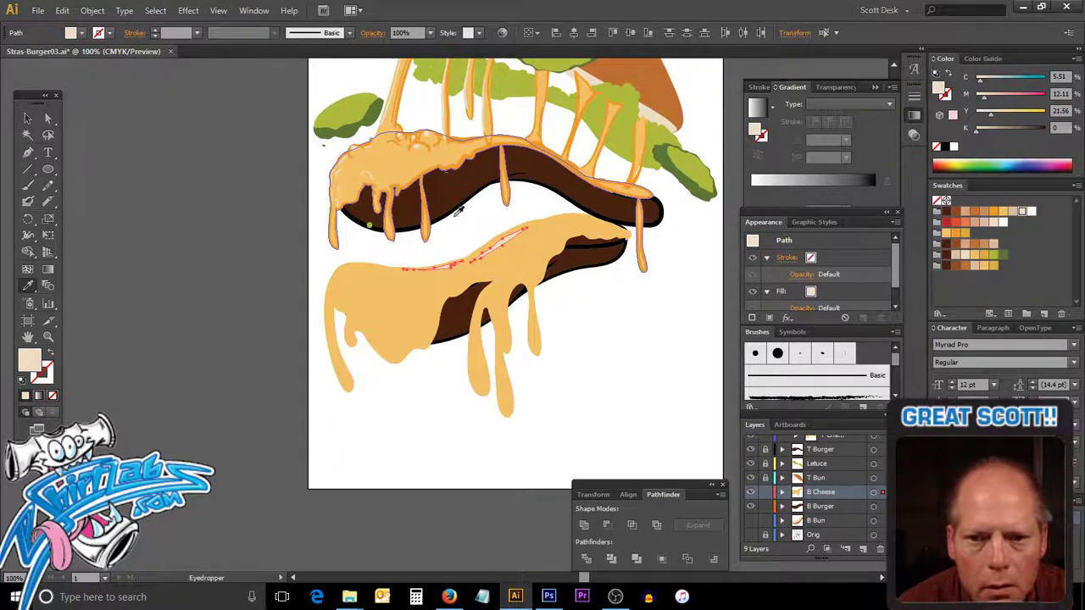
left_click(28, 120)
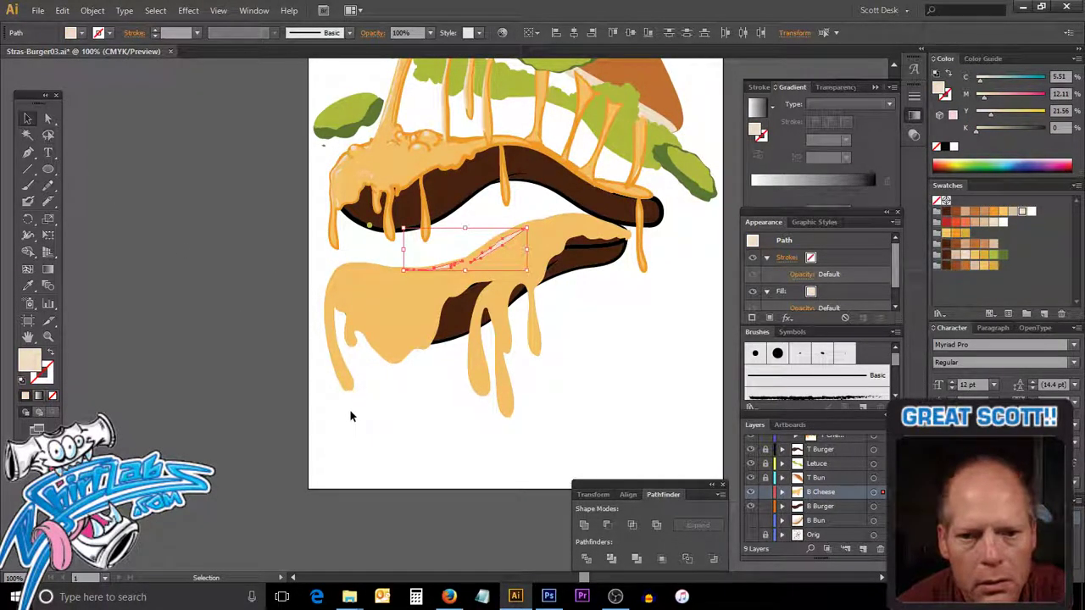
left_click(449, 418)
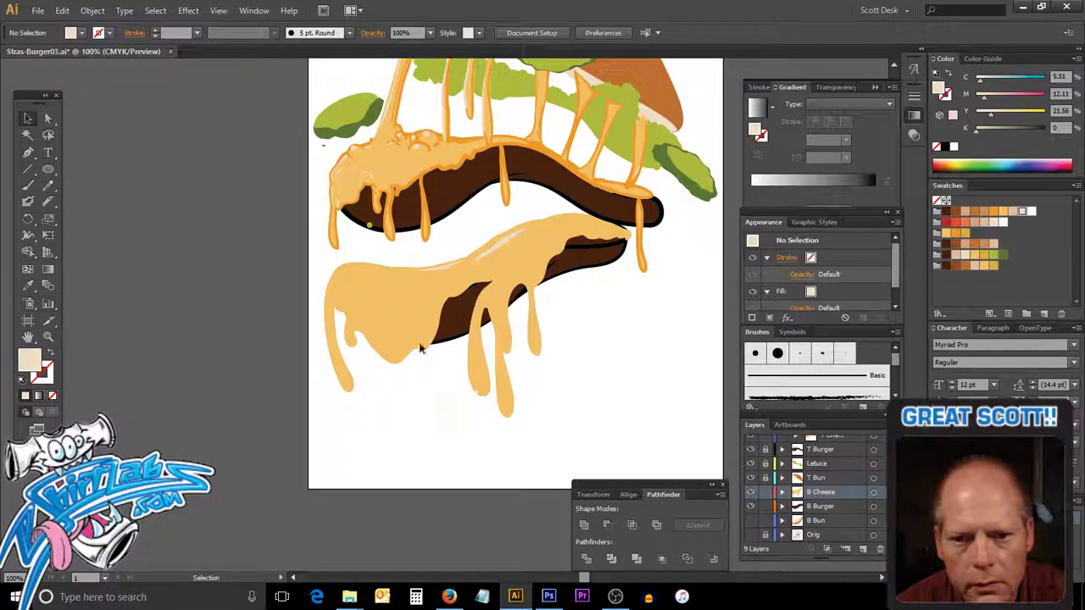
left_click(416, 311)
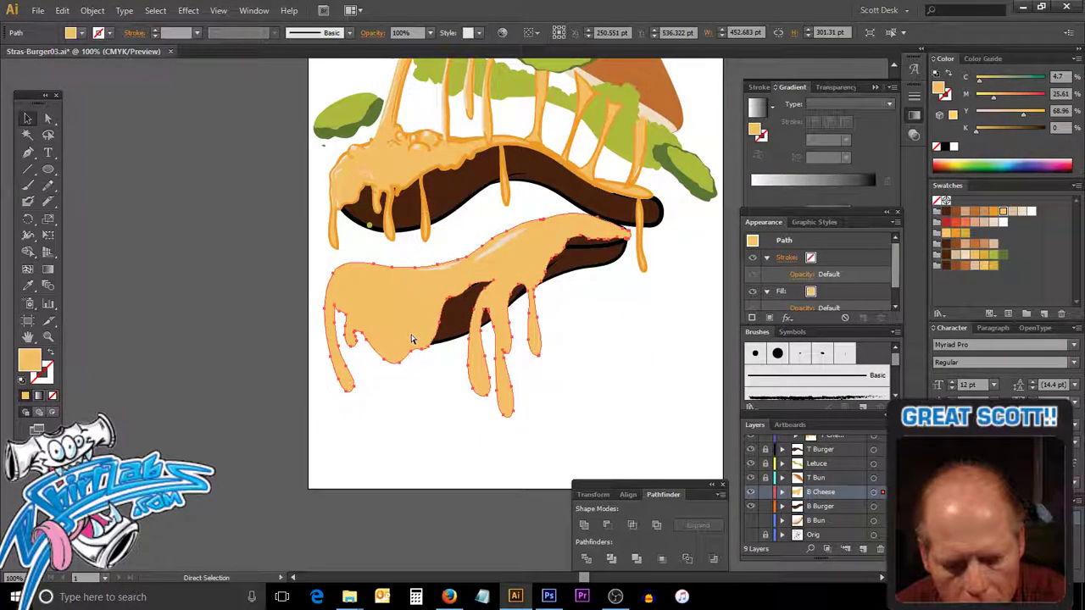
Set the Paintbrush to paint the lower cheese with an orange stroke and no fill.
left_click_drag(411, 335, 412, 341)
key("a")
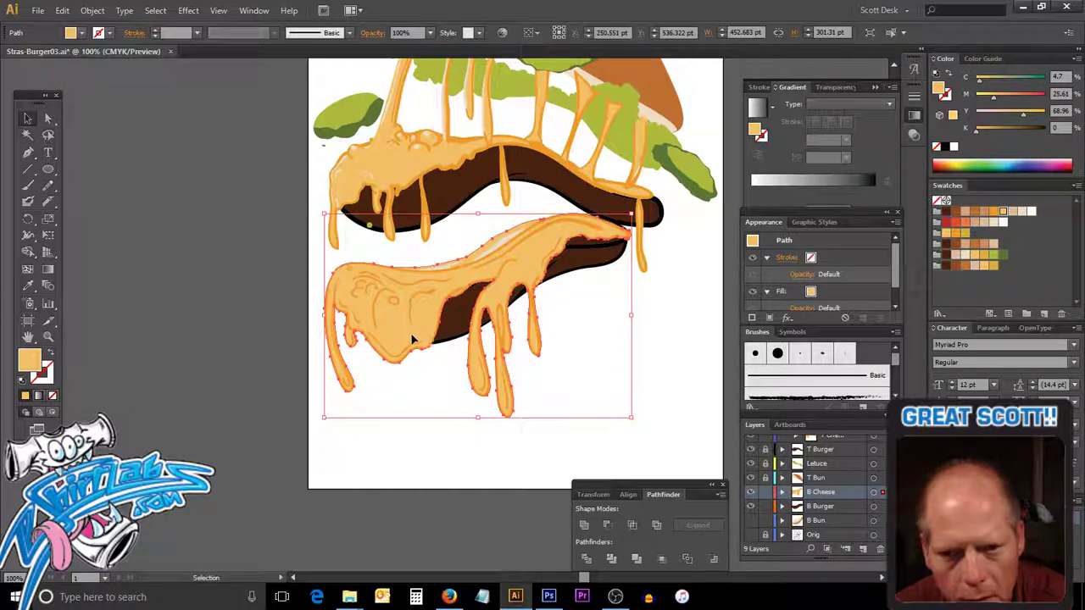
left_click(623, 349)
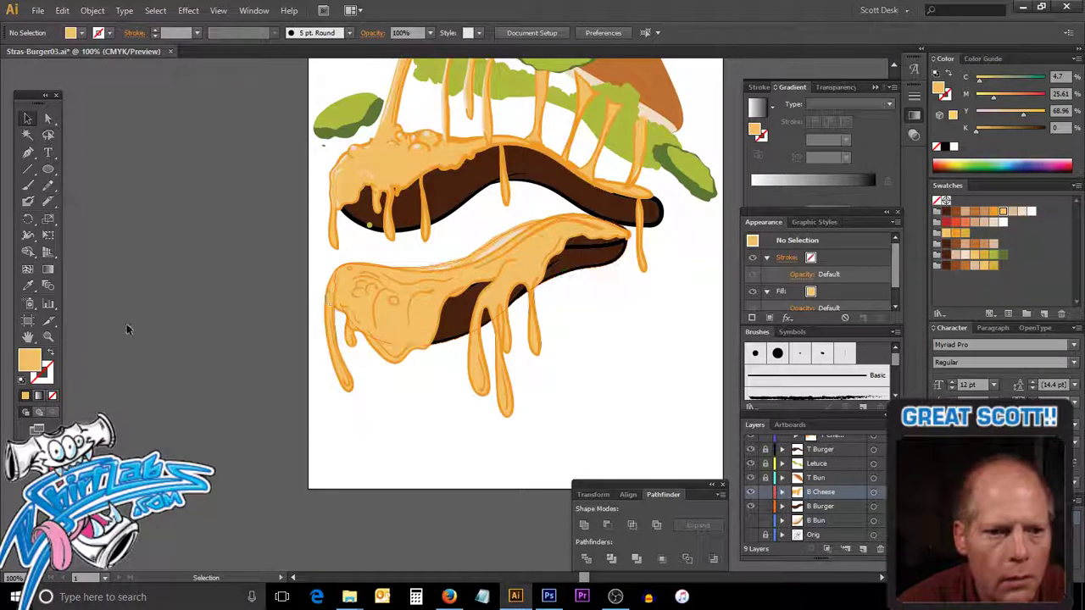
left_click(355, 389)
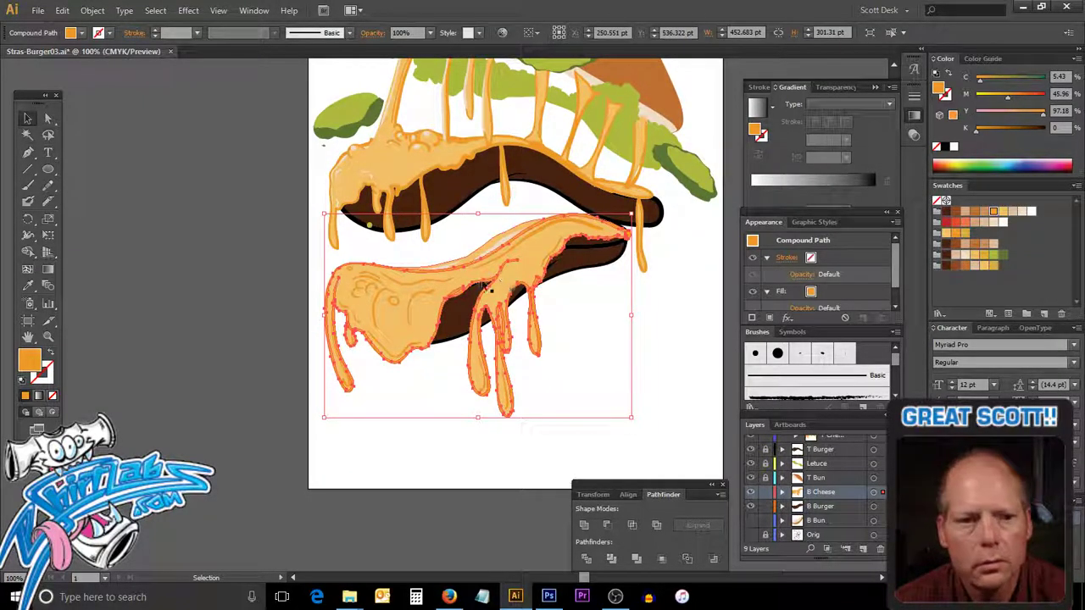
left_click(29, 187)
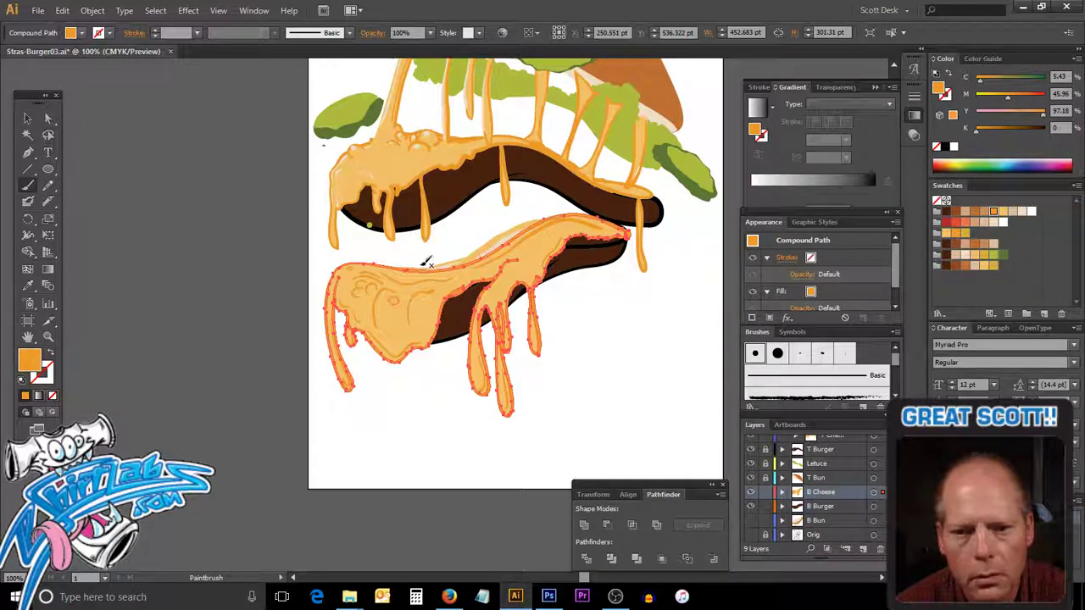
left_click(445, 382, "ctrl")
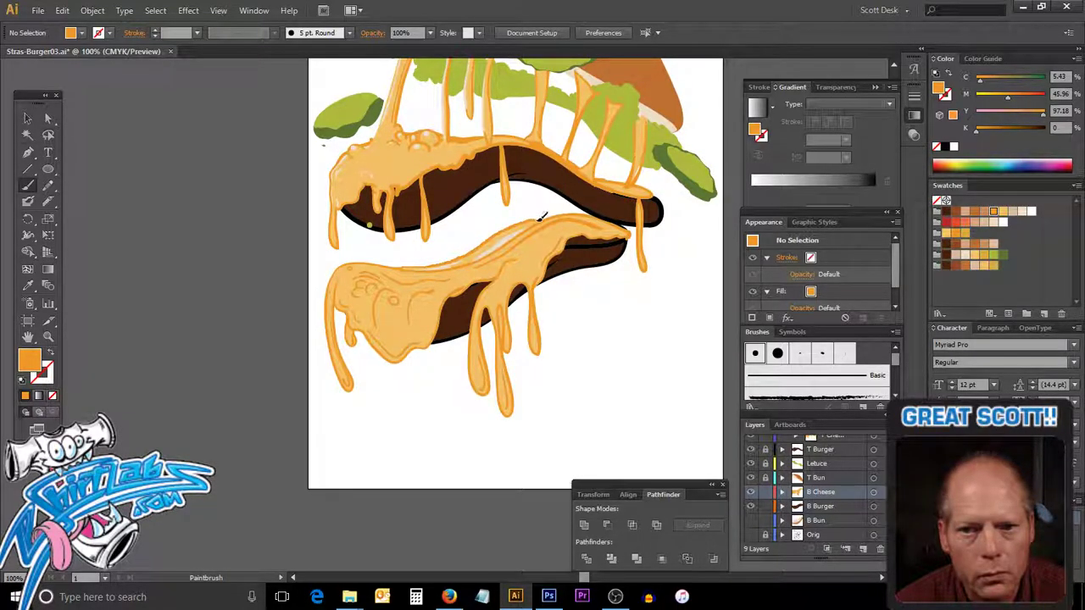
key("shift+x")
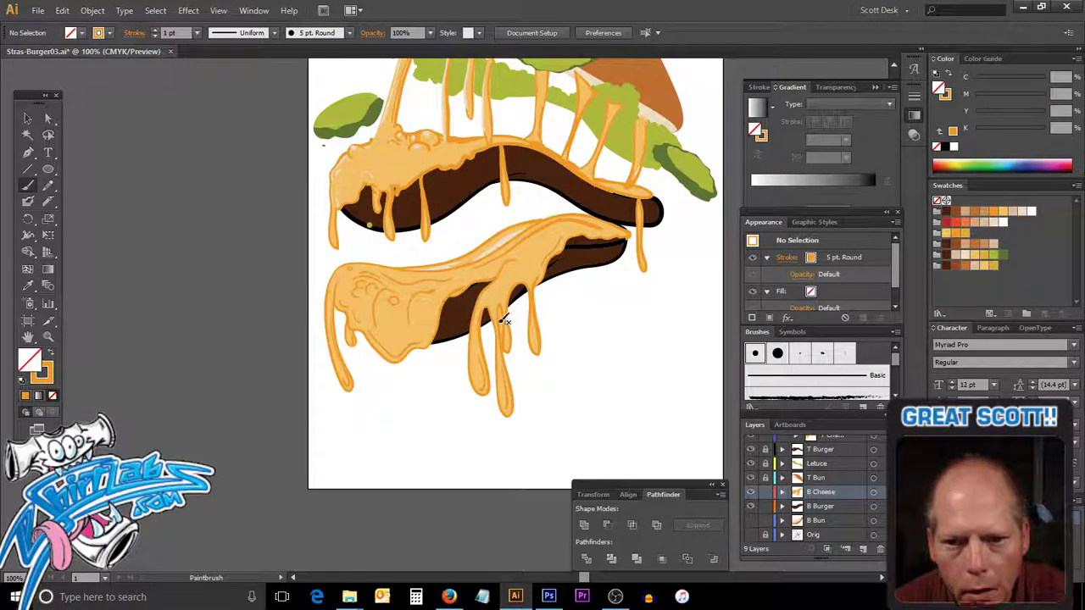
Zoom in on the lower cheese drips and select points along the drip outline.
key("ctrl")
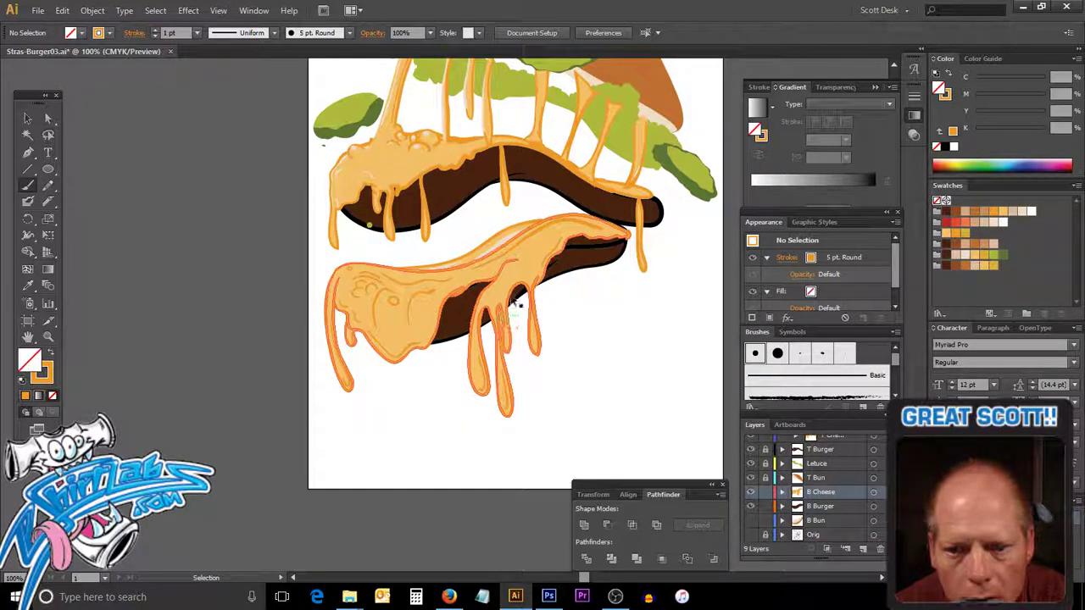
key("ctrl+space")
left_click_drag(476, 293, 523, 354)
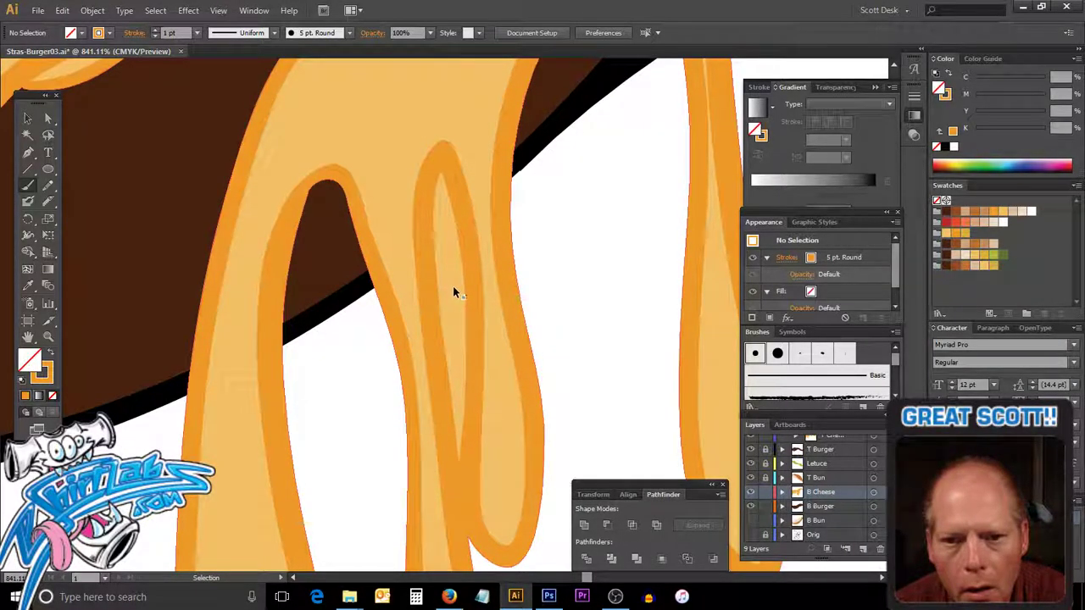
left_click(452, 289, "ctrl")
key("a")
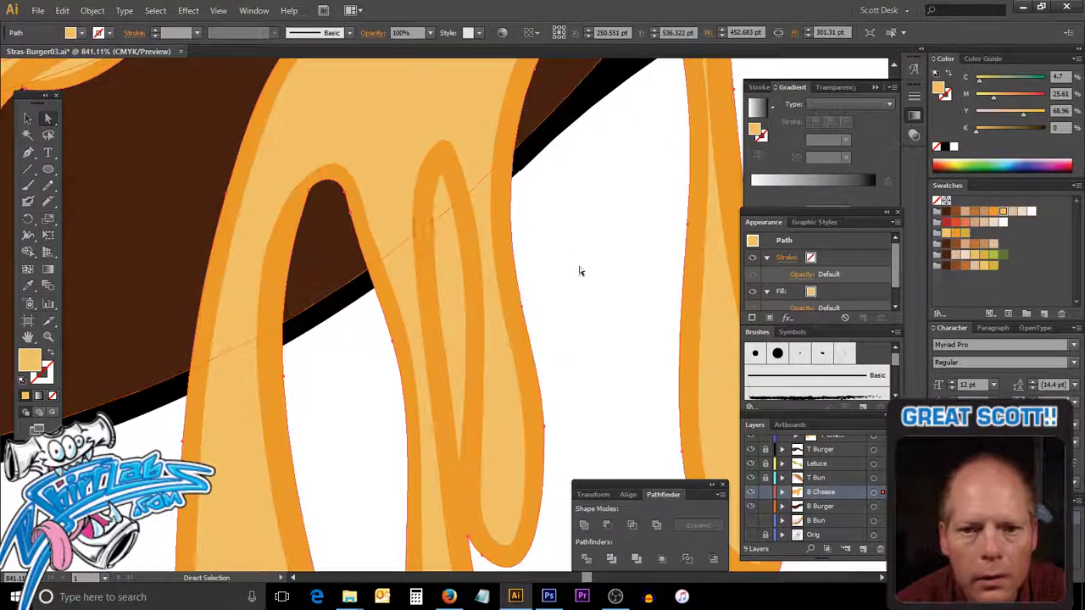
left_click_drag(582, 267, 484, 261)
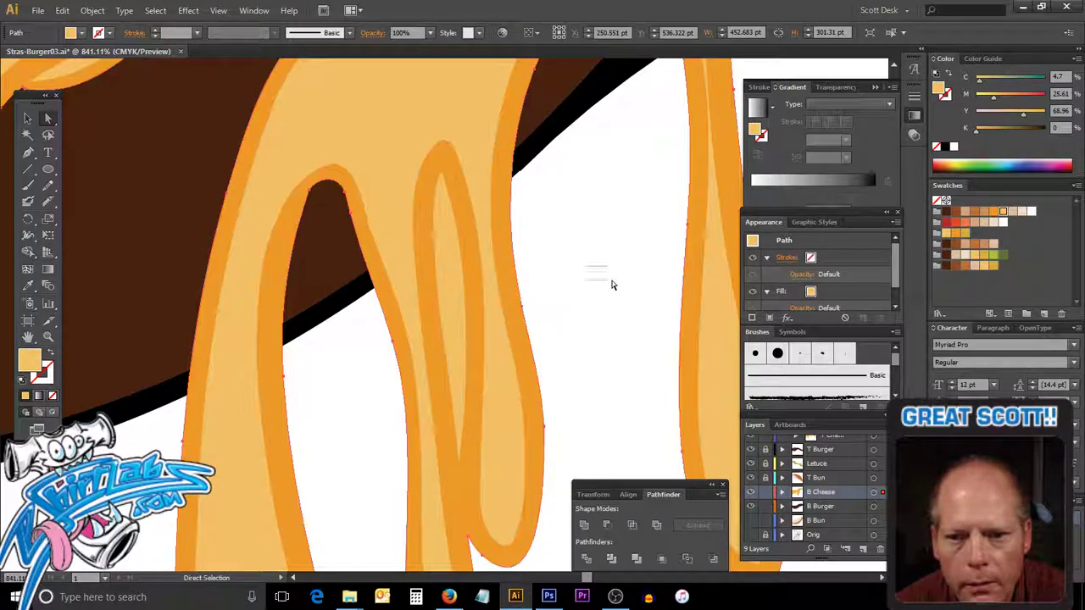
mouse_move(612, 282)
left_mouse_down()
mouse_move(636, 291)
mouse_move(625, 300)
left_mouse_up()
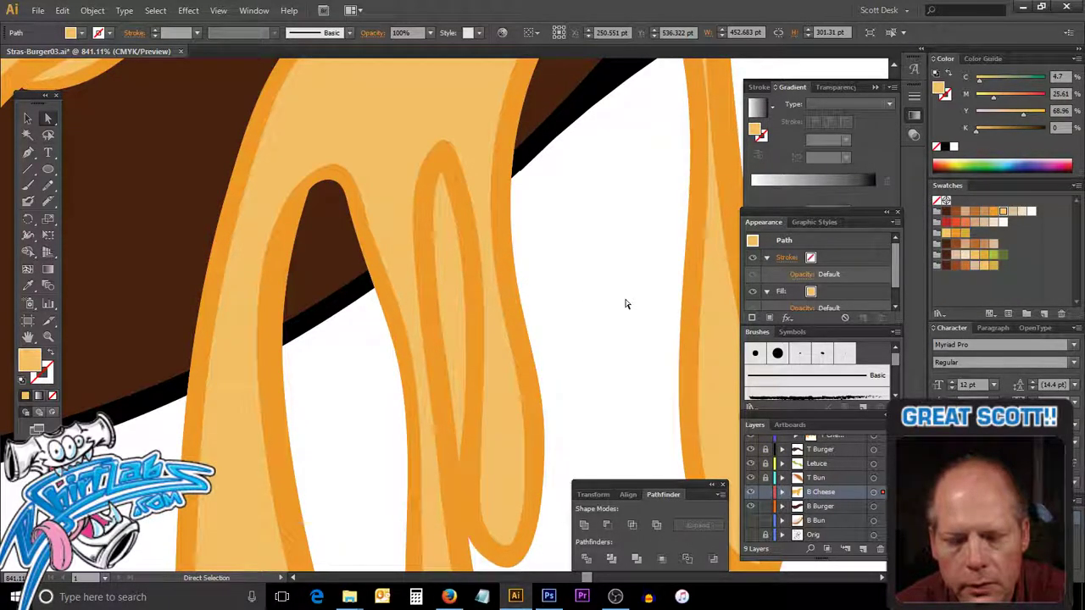
left_click(626, 304)
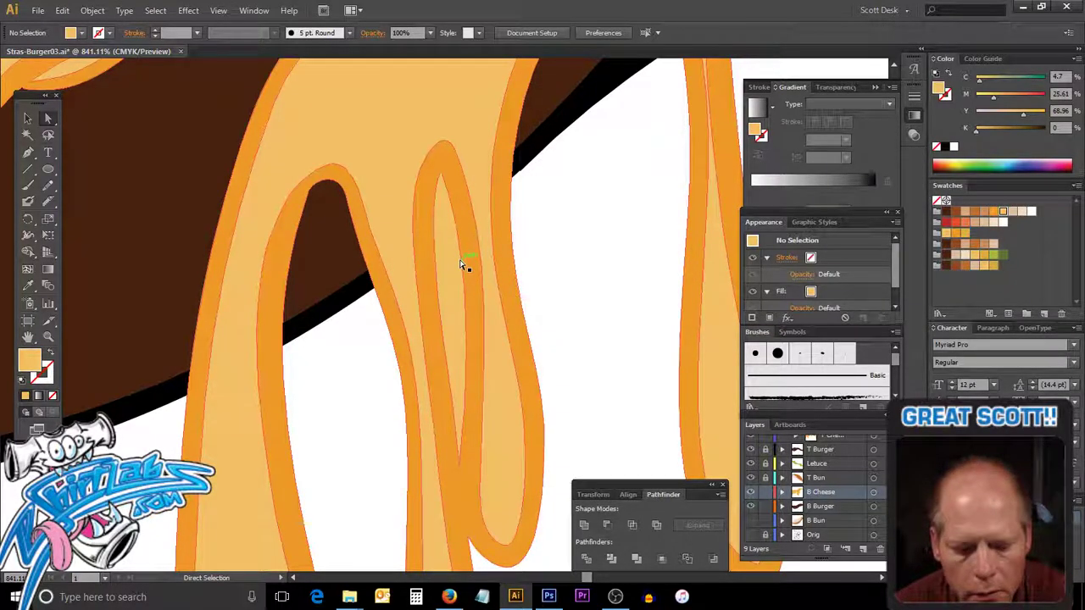
Pick the darker orange and select the inner drip shape with the drip outline.
left_click(536, 322)
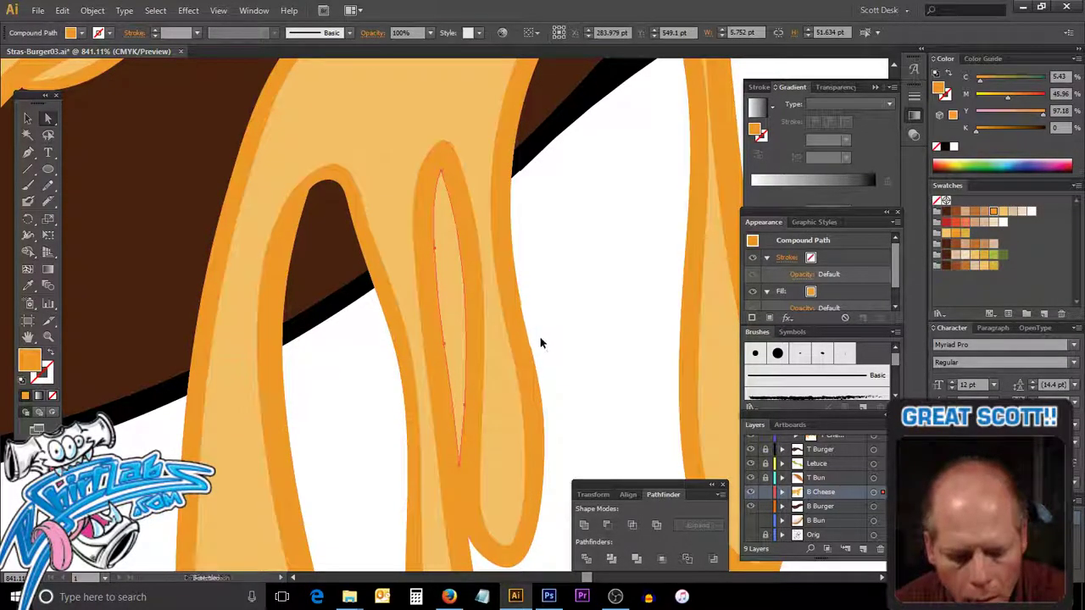
left_click(538, 343)
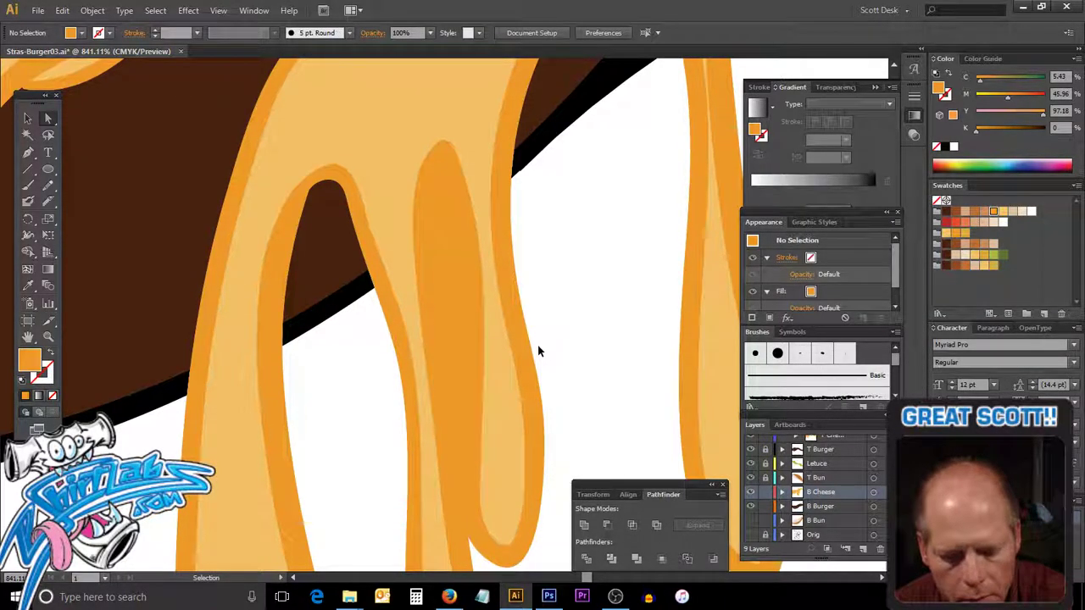
key("a")
left_click(537, 347)
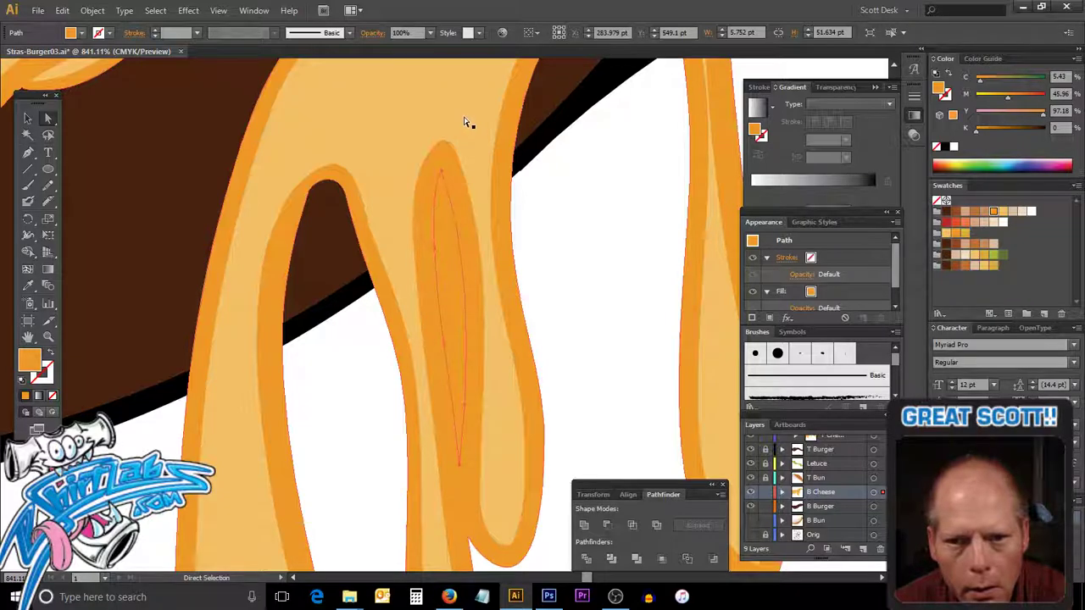
left_click_drag(467, 116, 557, 180)
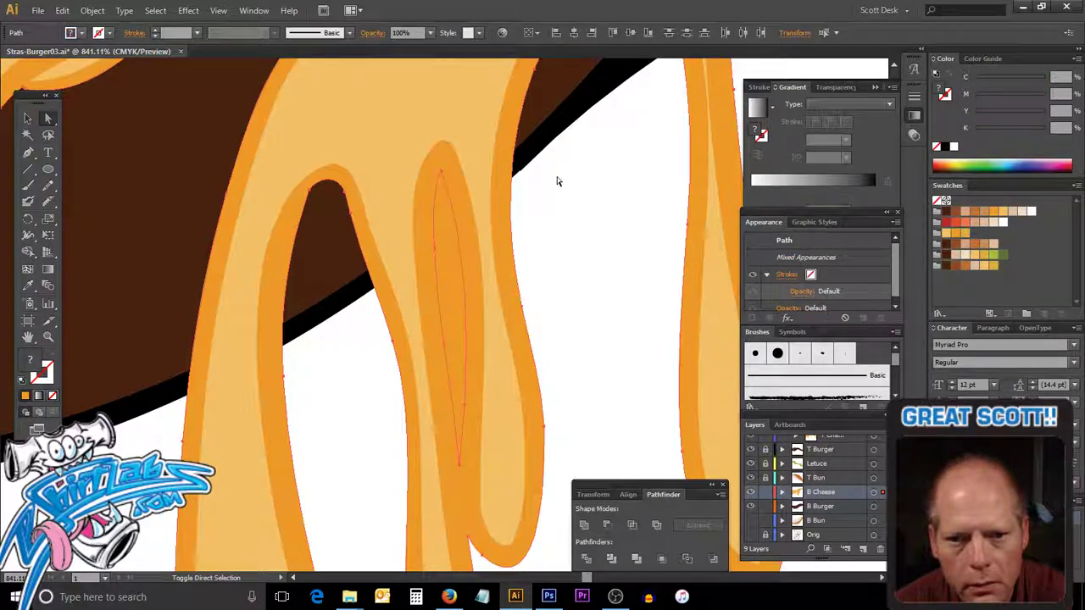
Try cutting the inner shape out with Pathfinder Minus Front, then undo it.
left_click(714, 560)
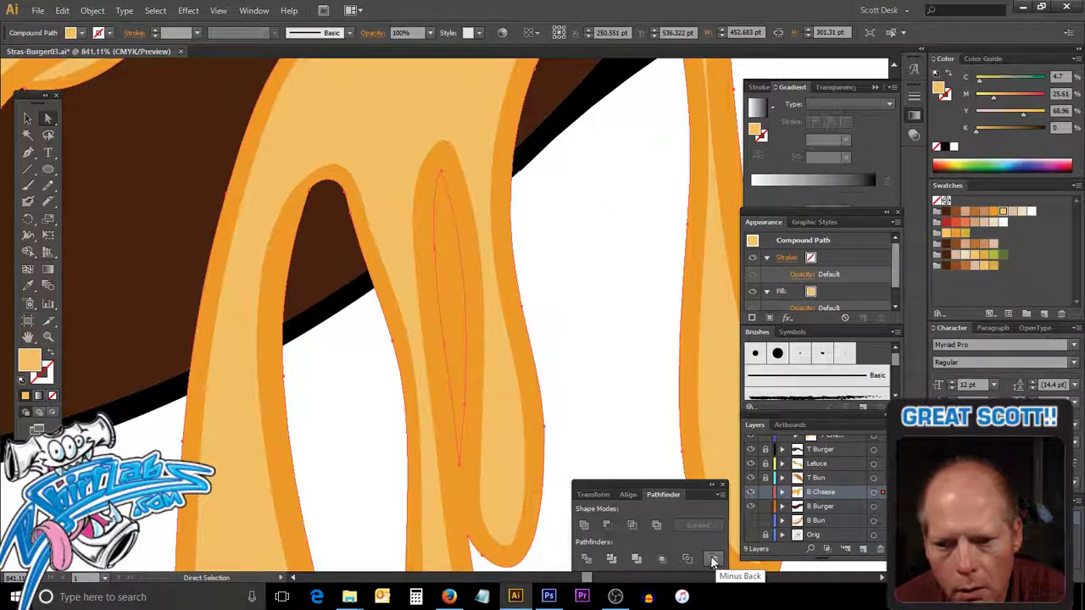
left_click(714, 559)
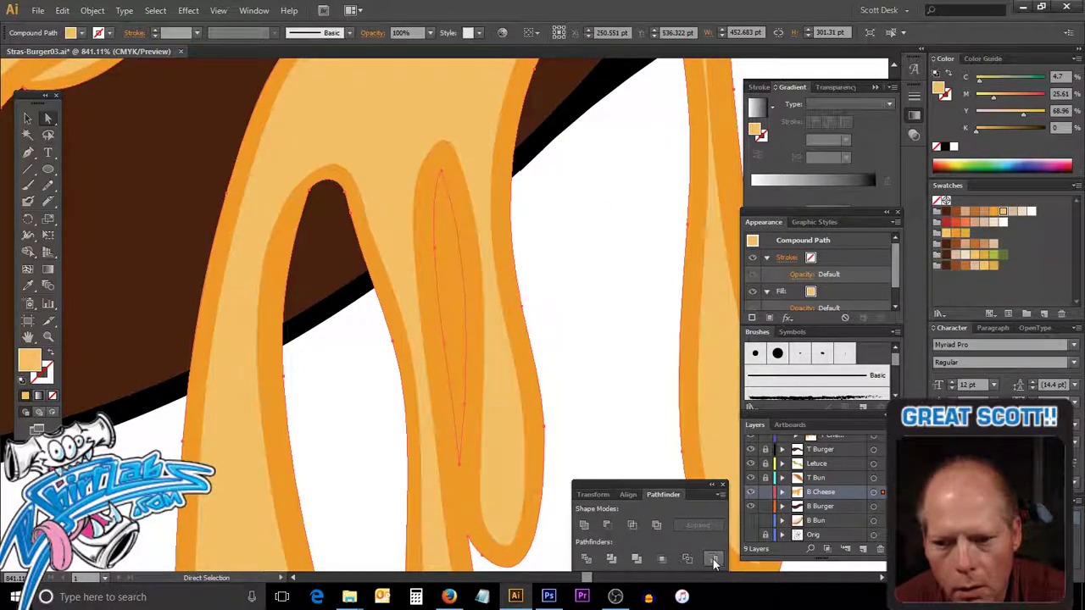
left_click(608, 525)
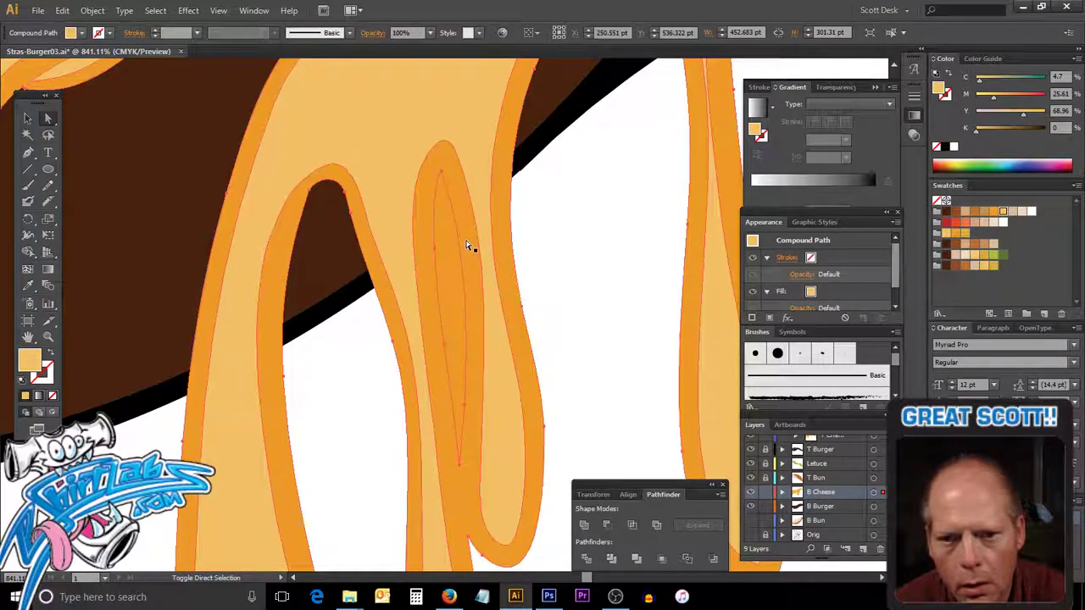
left_click_drag(466, 244, 540, 273)
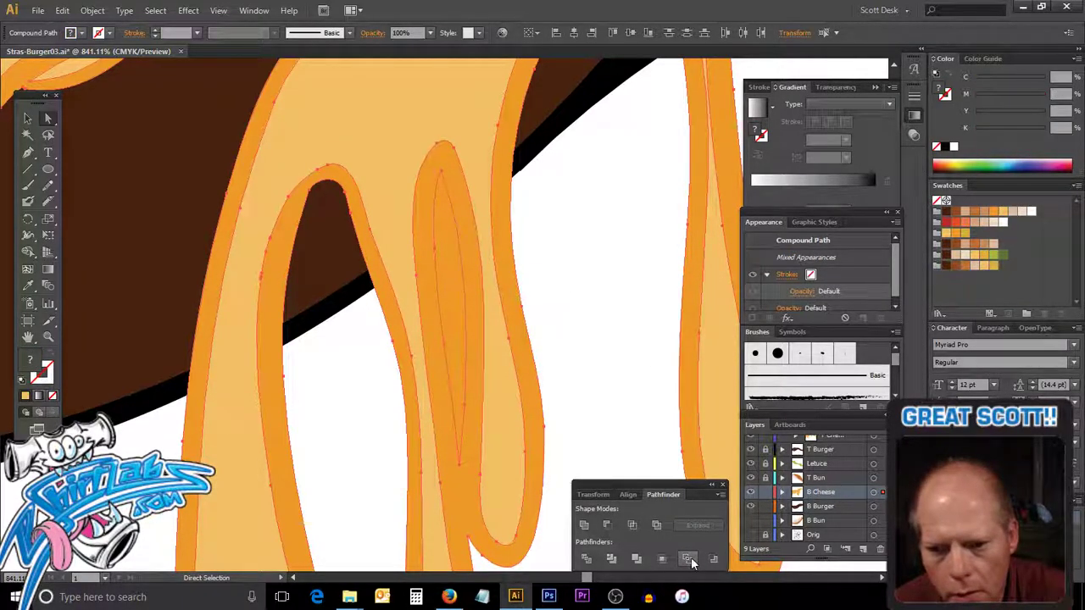
left_click(712, 565)
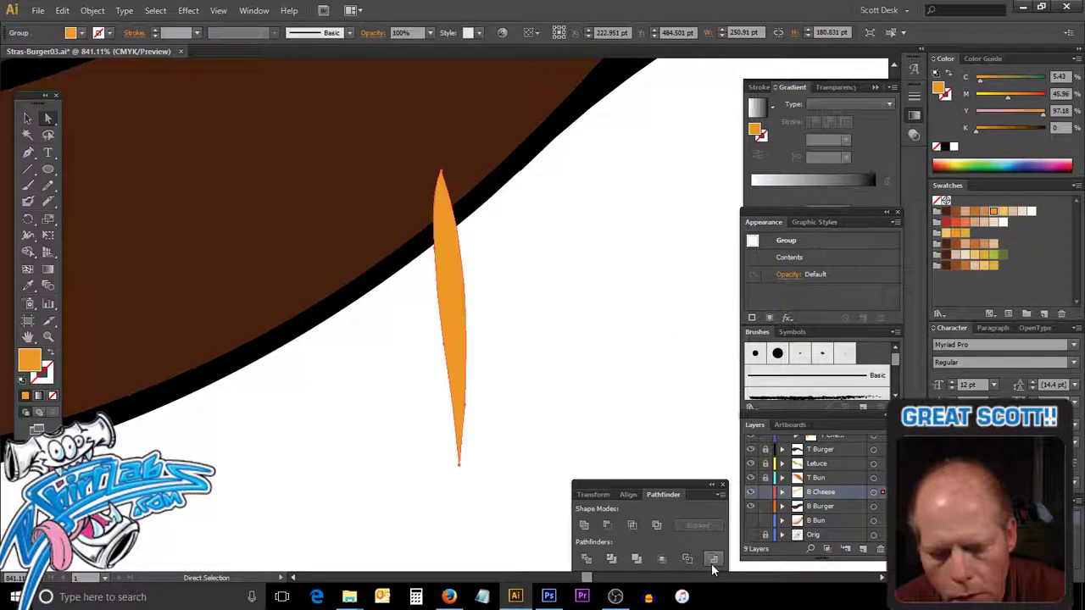
key("Delete")
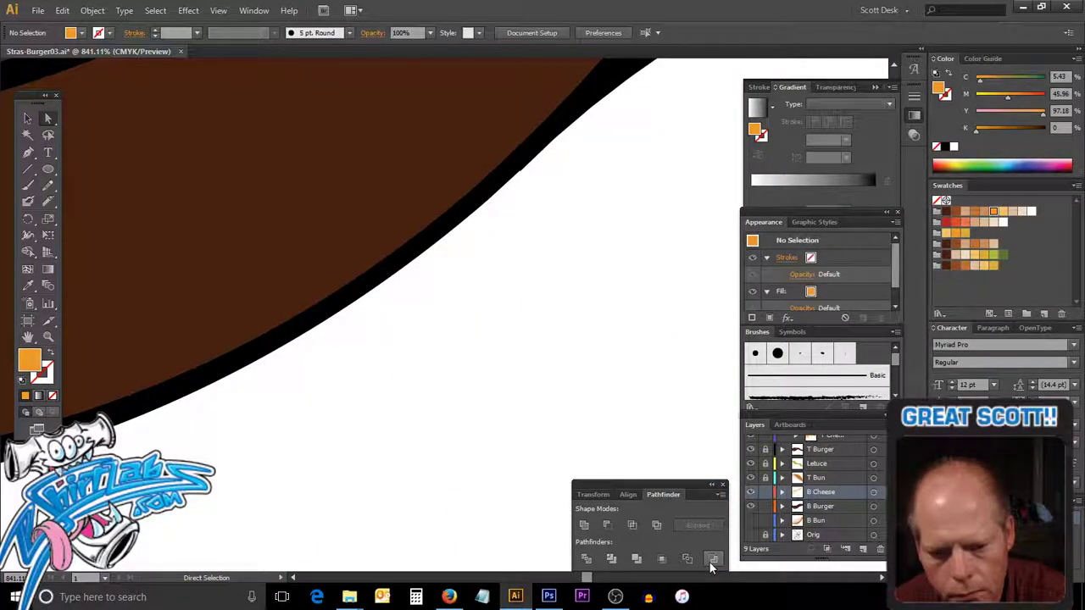
key("ctrl+z")
key("ctrl+z")
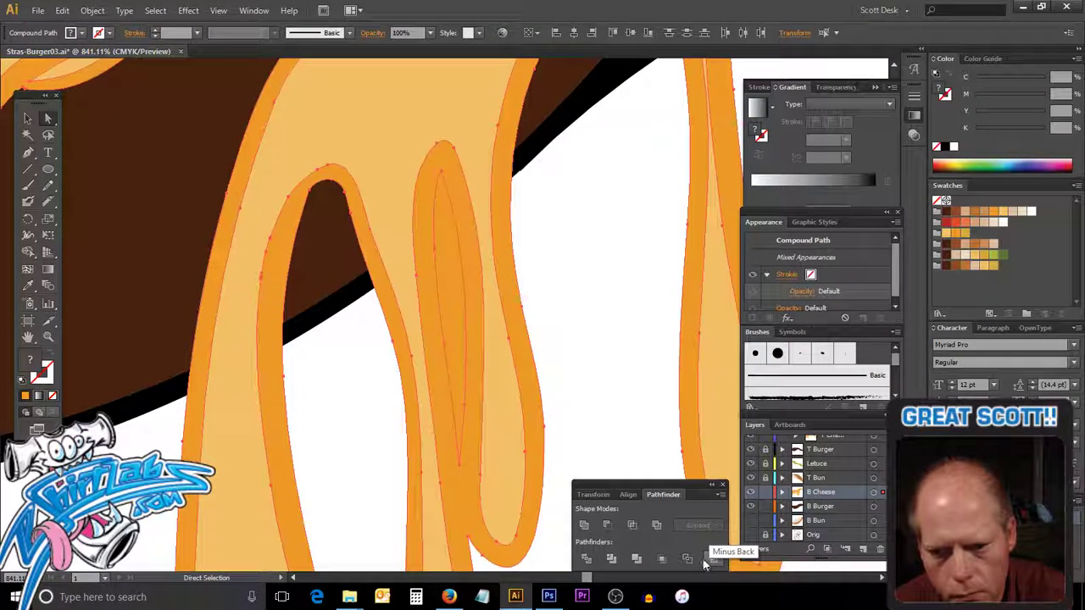
left_click(607, 526)
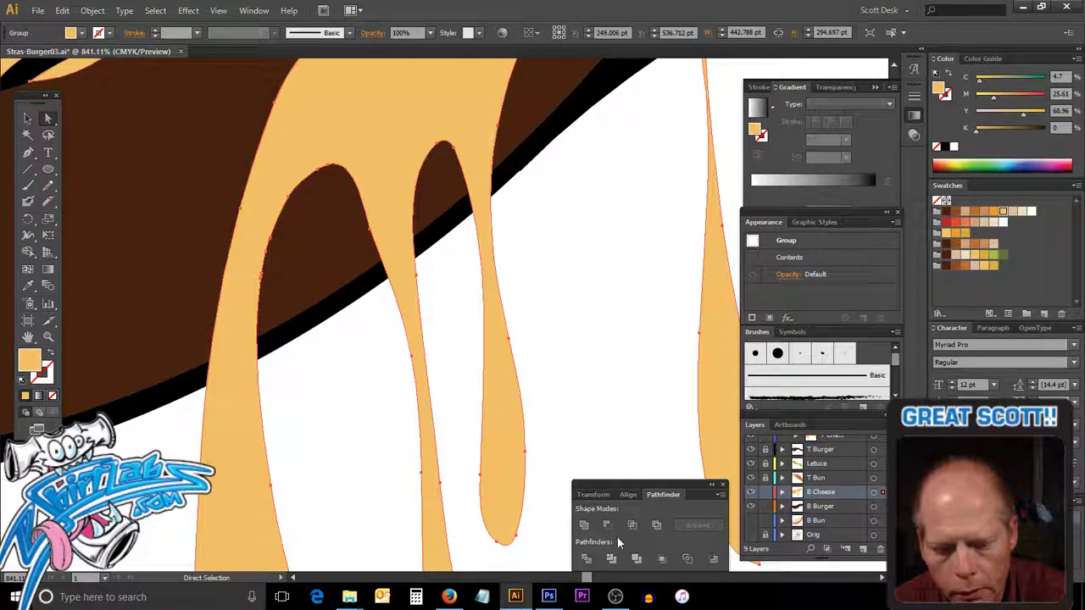
key("ctrl+z")
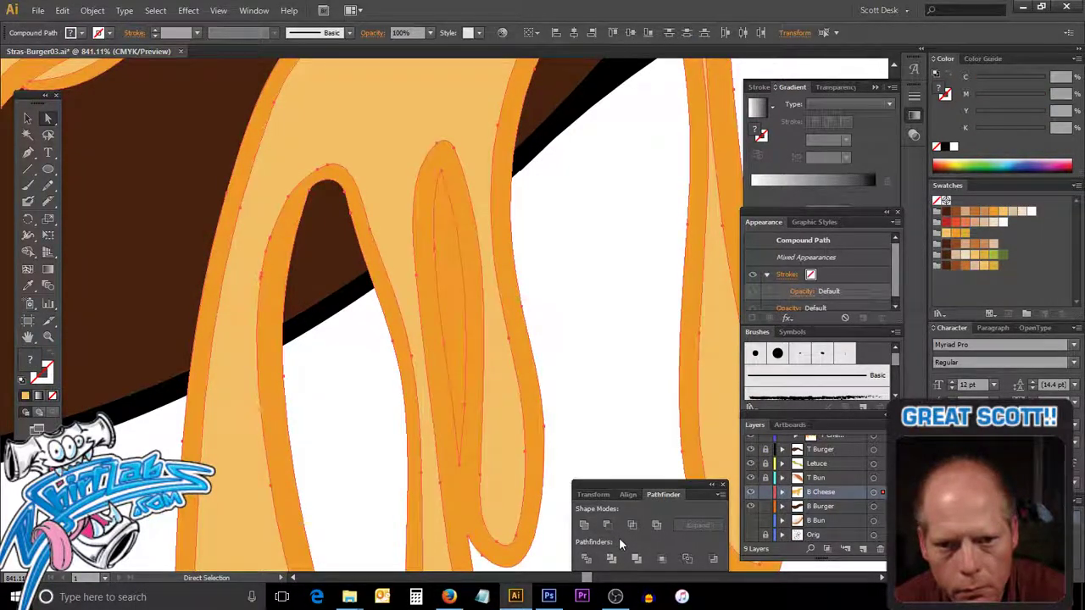
Make the drip group a compound path so the inner drip becomes a hole.
left_click(629, 313)
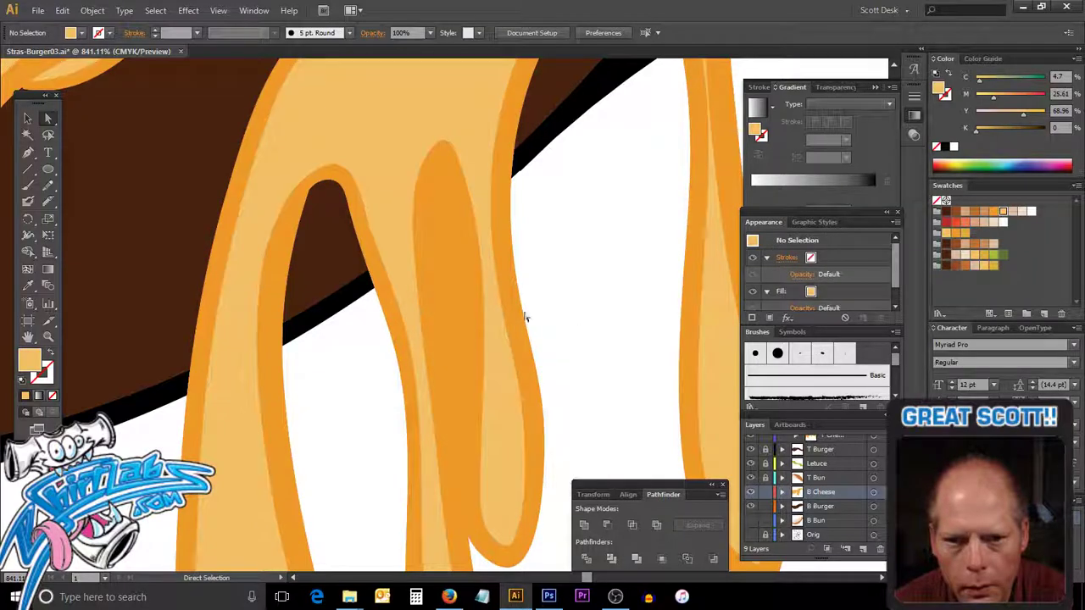
left_click(475, 307)
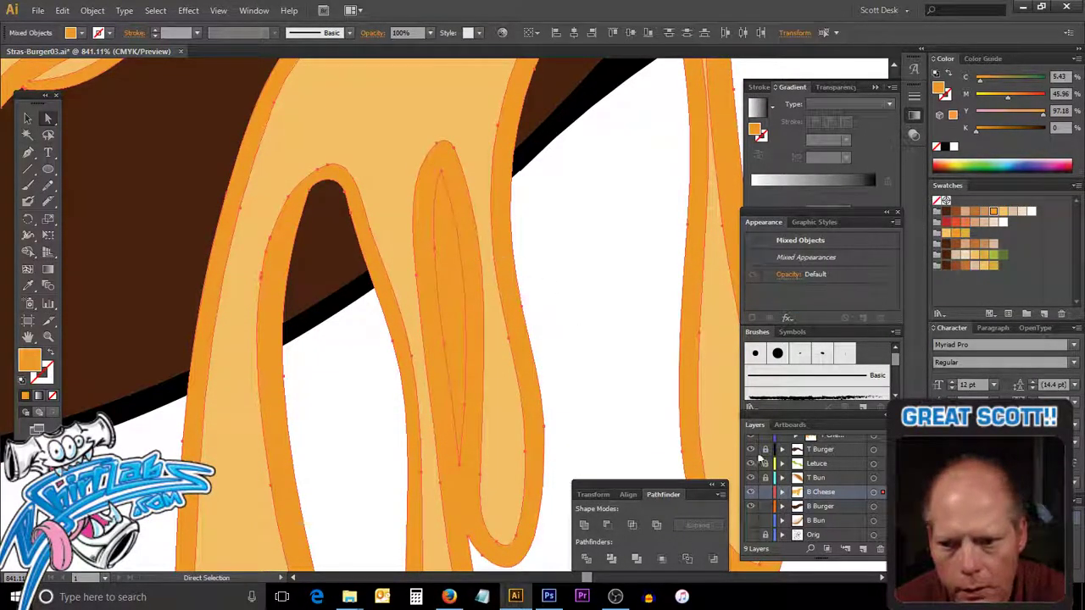
left_click(713, 559)
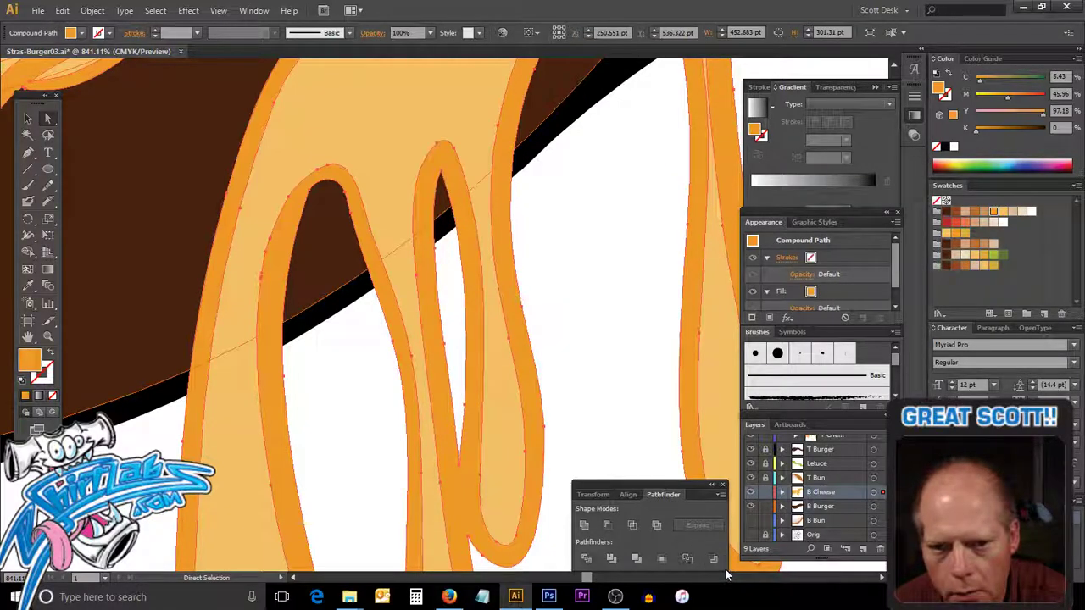
left_click(649, 330)
Zoom in and out around the drip edge, then fit the whole artboard in view.
left_click(604, 354, "alt")
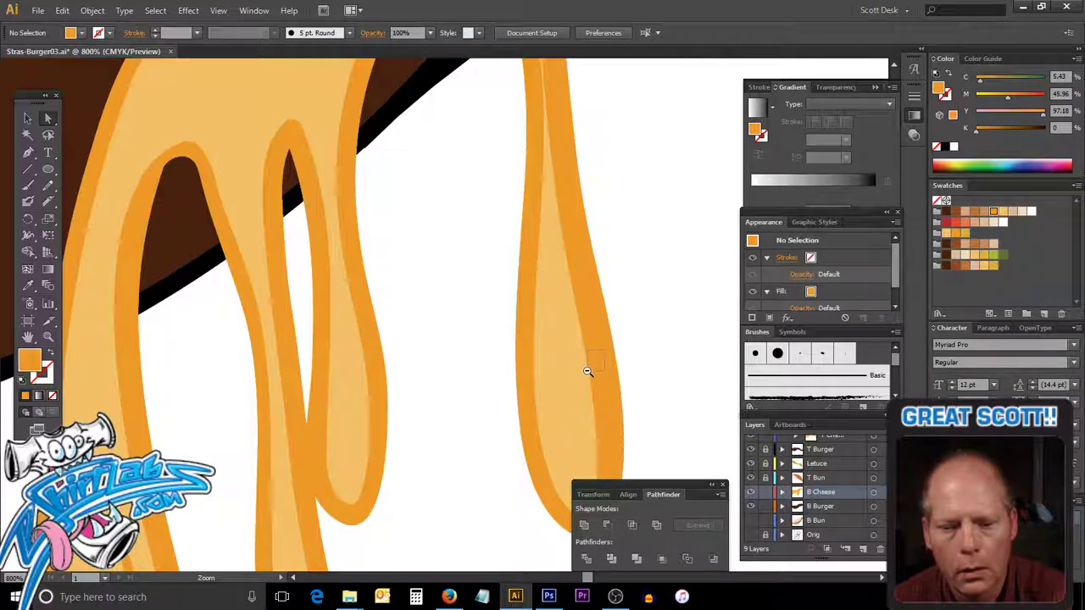
left_click_drag(579, 371, 580, 377)
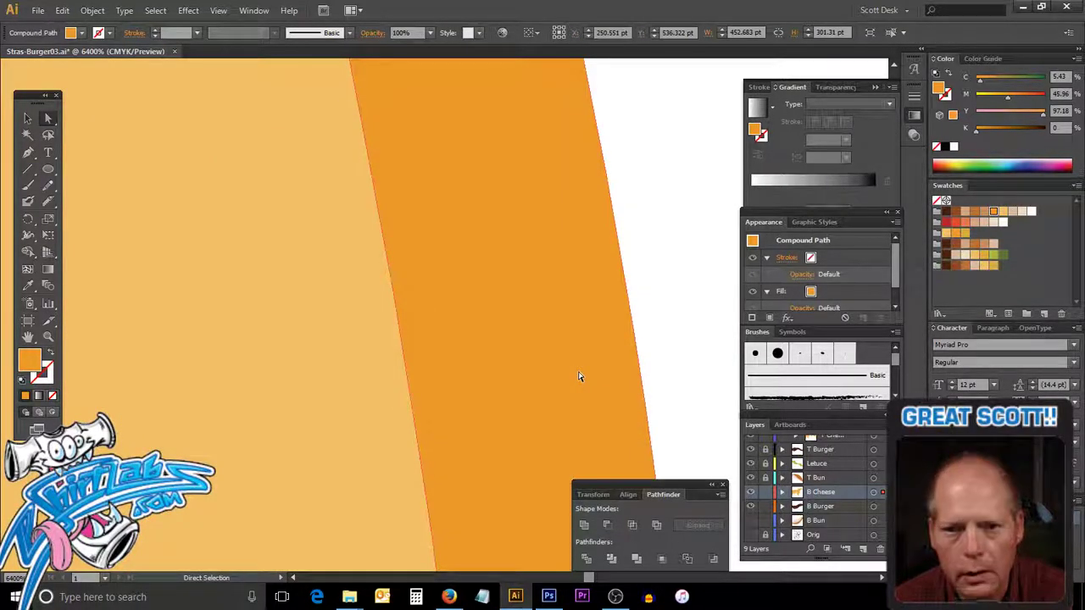
left_click(457, 365, "alt")
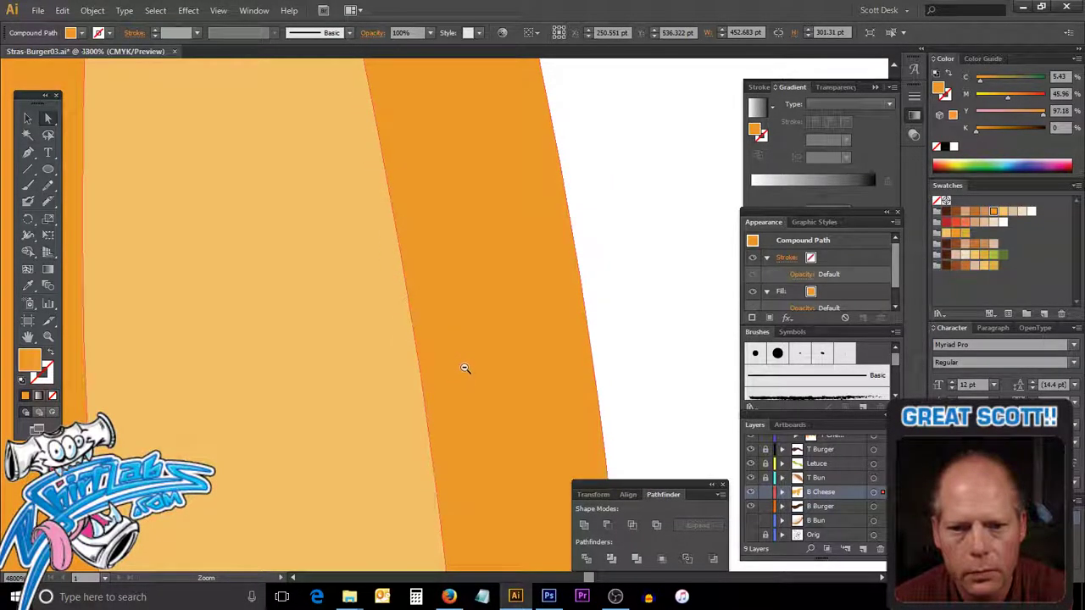
left_click(464, 368, "alt")
left_click(464, 367, "alt")
left_click(466, 369, "alt")
left_click(468, 370, "alt")
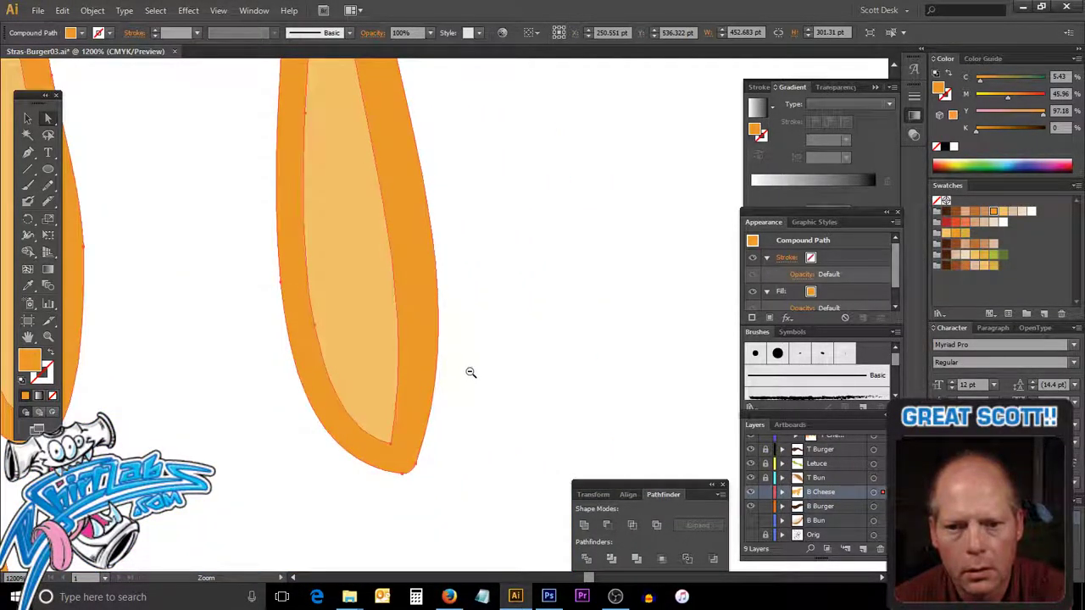
left_click_drag(468, 369, 499, 350)
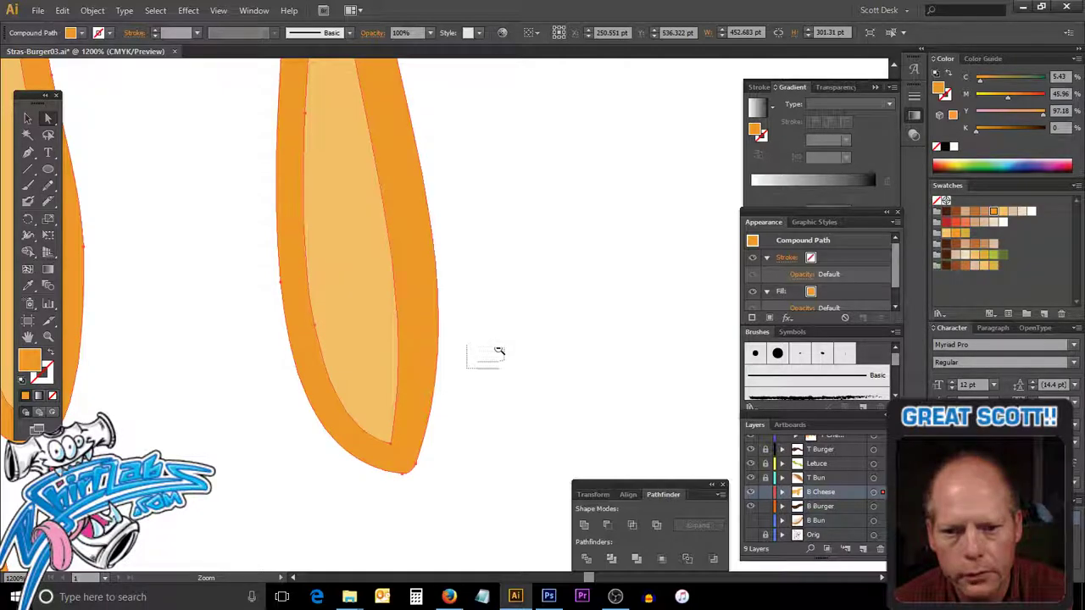
left_click_drag(576, 382, 653, 394)
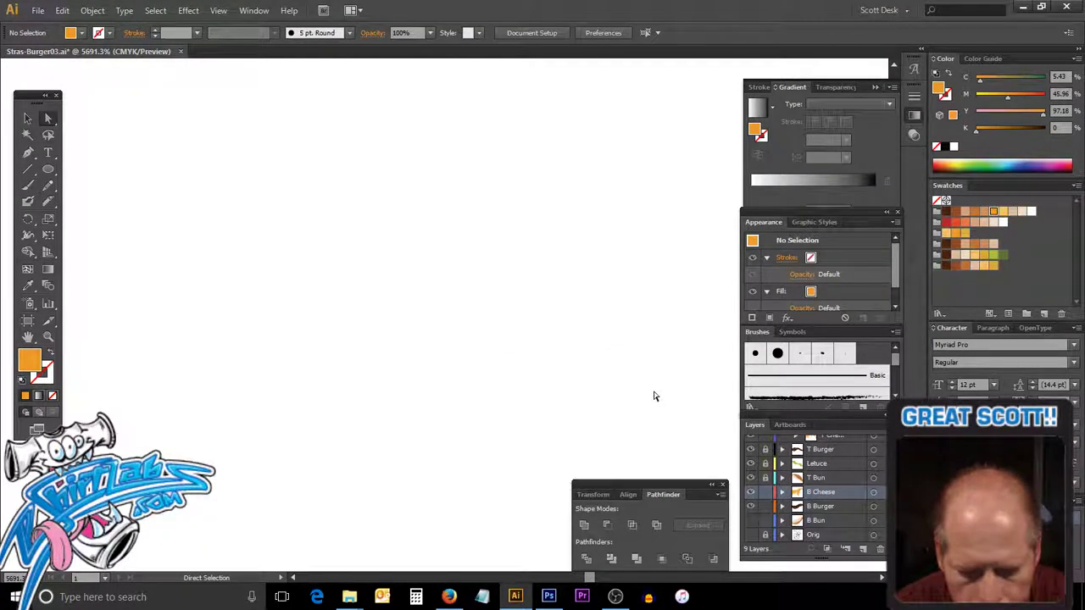
key("ctrl+0")
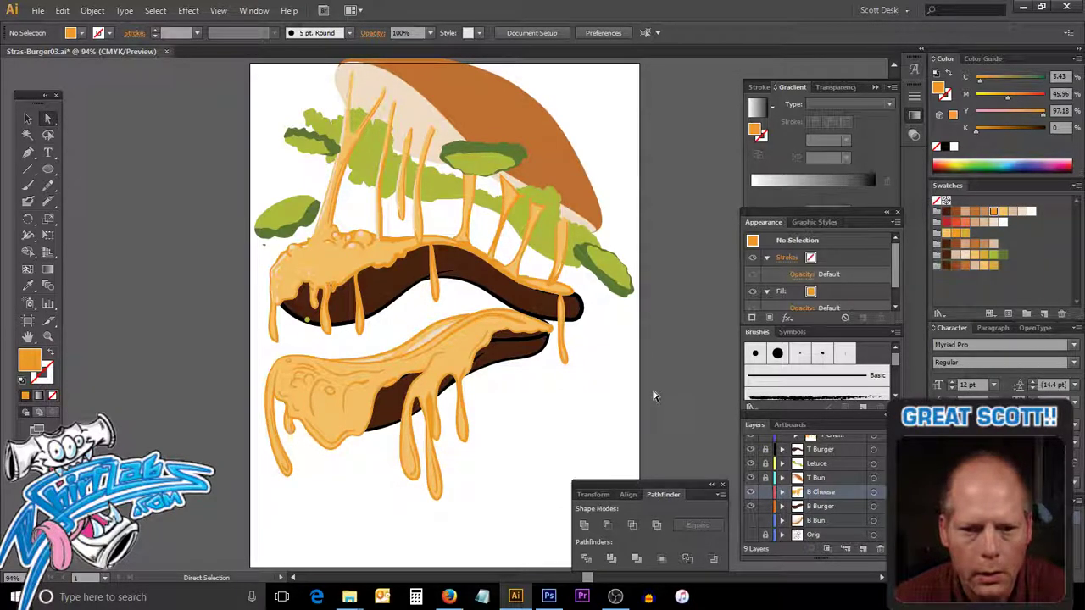
Zoom into the lower cheese and delete the pale highlight streak and leftover highlight shape.
key("ctrl+space")
left_click_drag(313, 321, 505, 401)
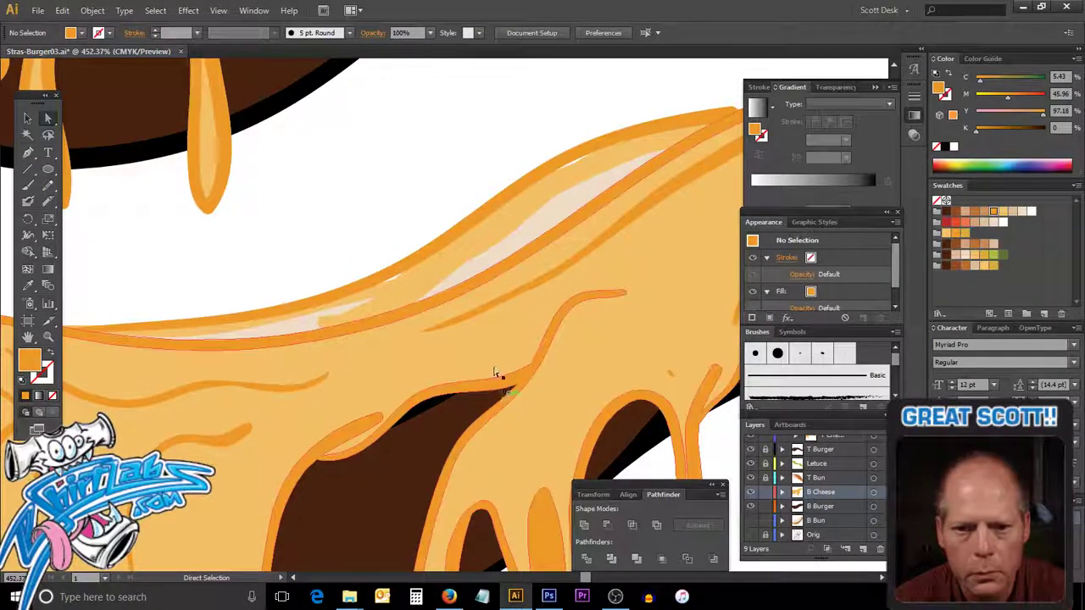
left_click(487, 249)
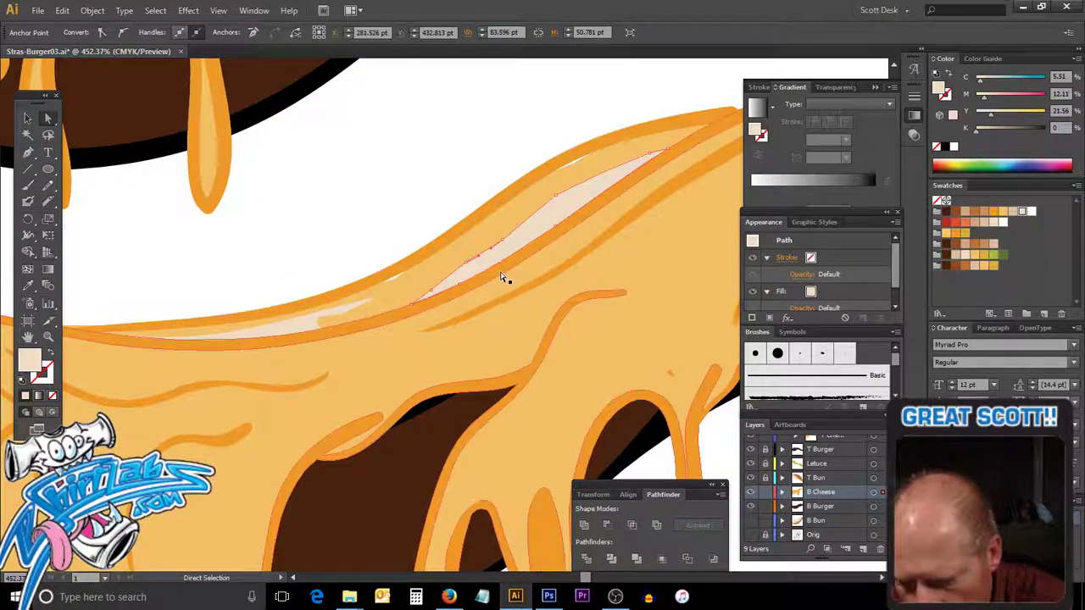
key("Delete")
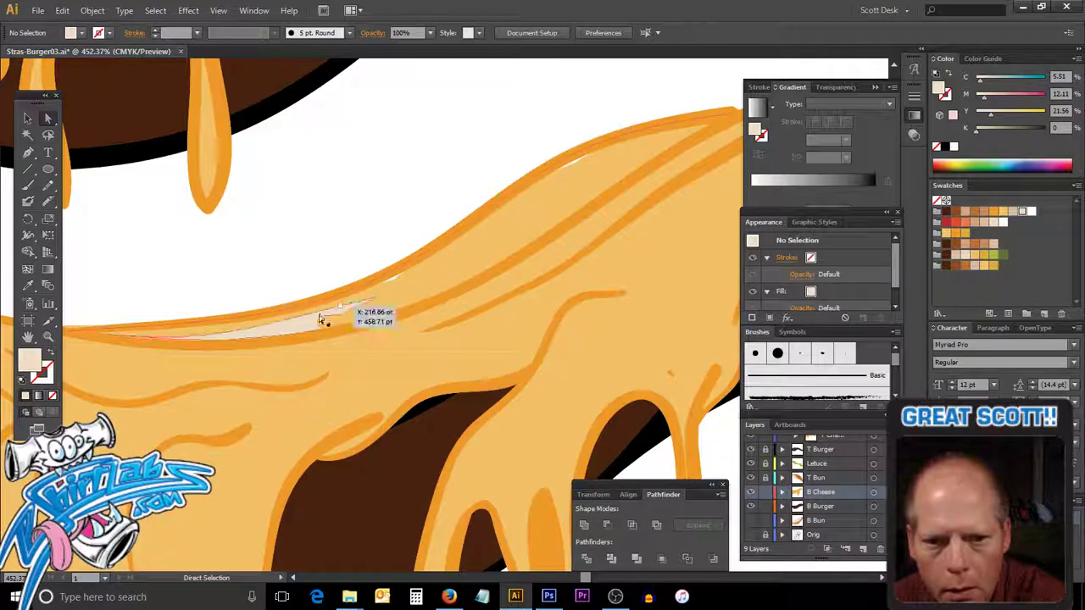
left_click(321, 316)
key("Delete")
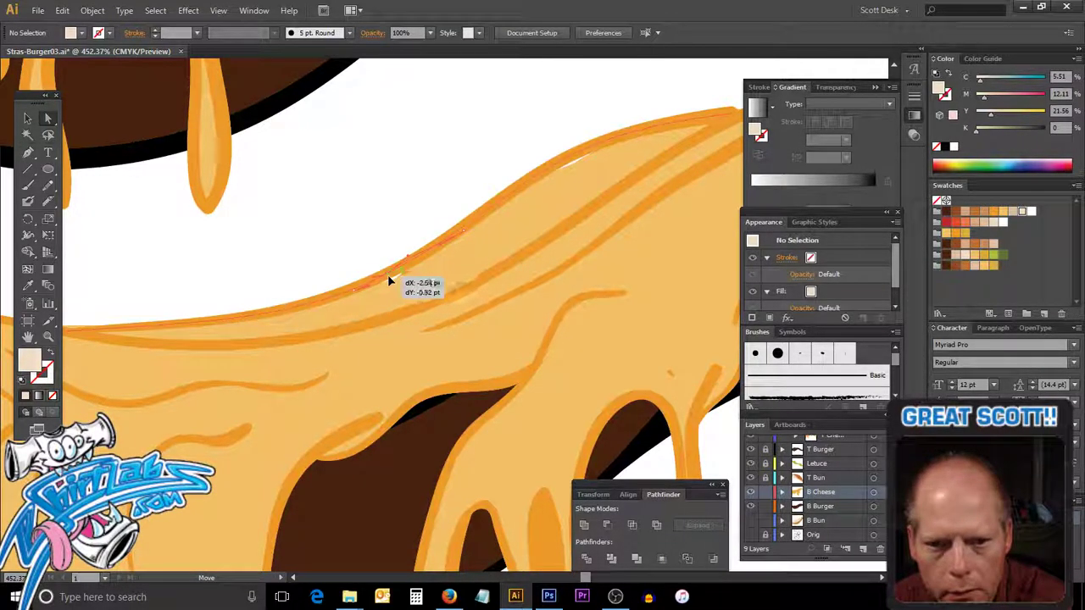
Nudge an anchor to smooth the cheese's top edge, then zoom back out.
left_click(392, 282)
left_click_drag(574, 165, 569, 162)
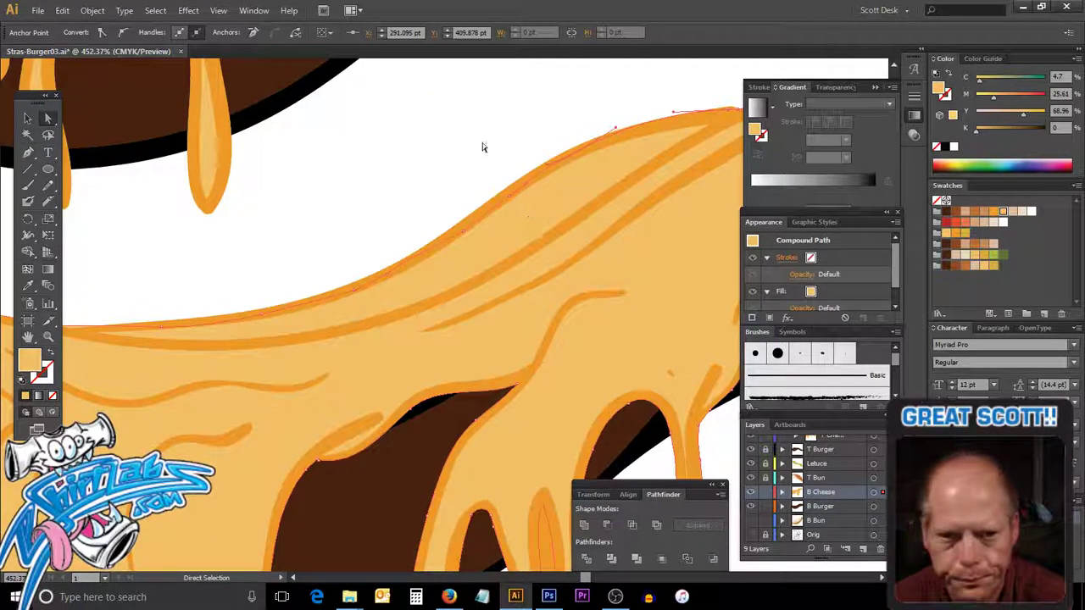
left_click(506, 161)
left_click(542, 257, "ctrl+alt")
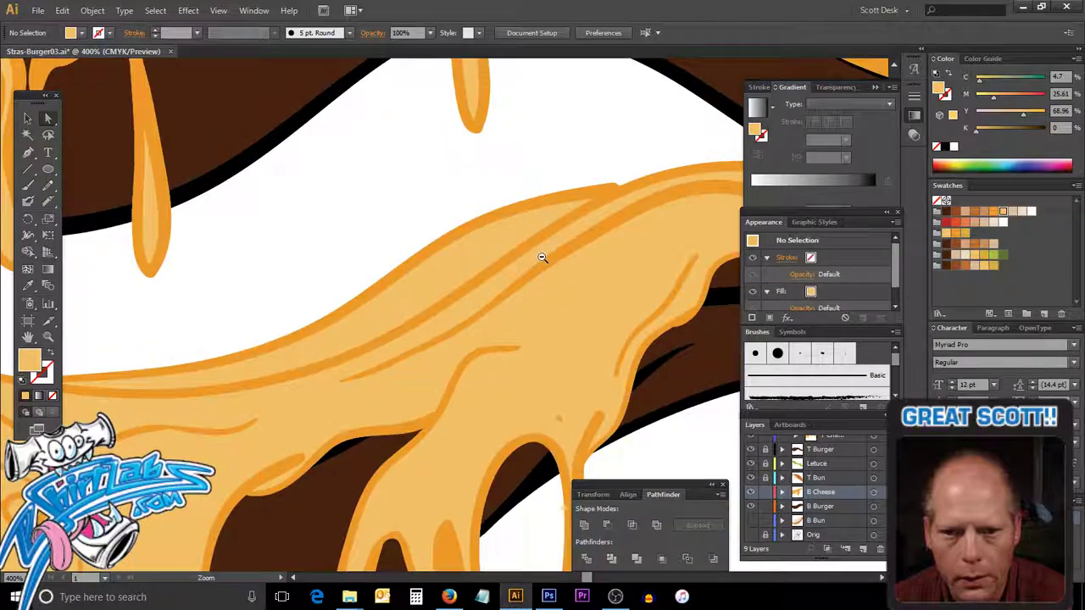
left_click(541, 261, "ctrl+alt")
left_click(542, 259, "ctrl+alt")
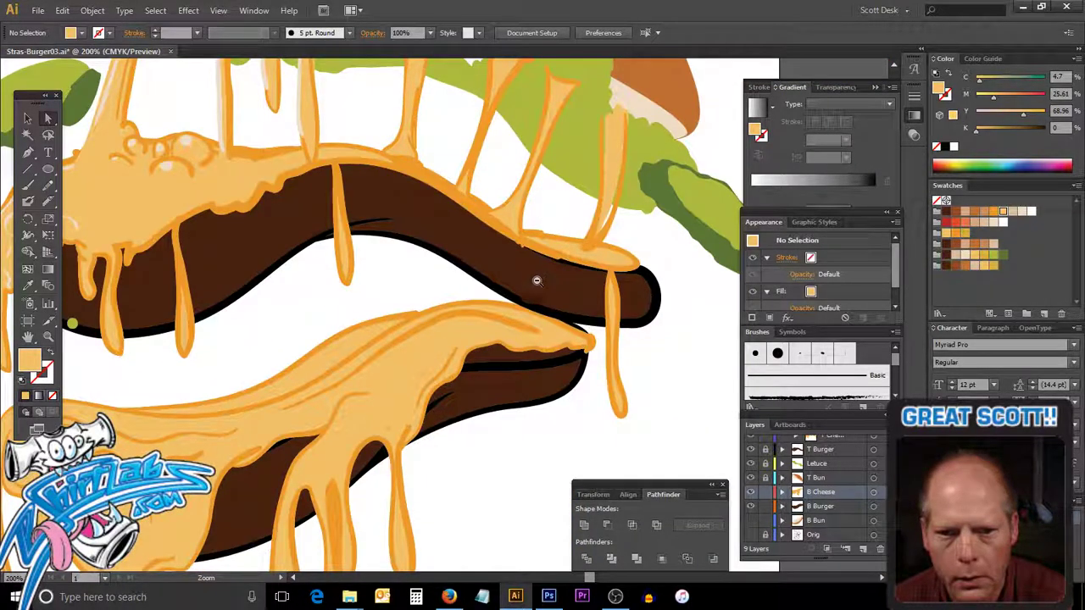
Pan to the burger's left side and swap colours to an orange stroke with no fill.
left_click(538, 281, "ctrl+alt")
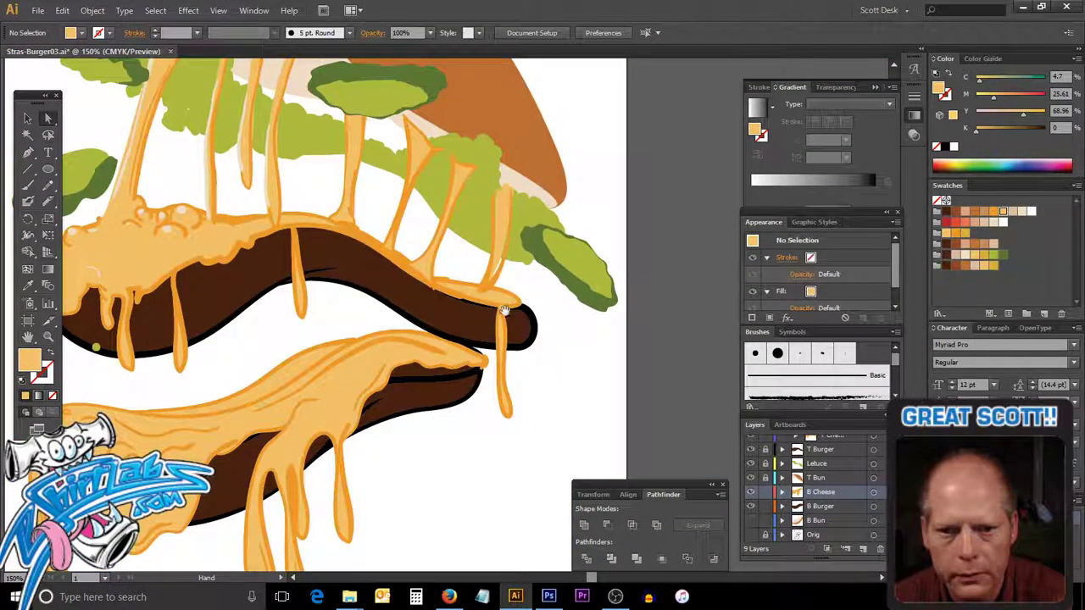
left_click_drag(535, 289, 701, 293)
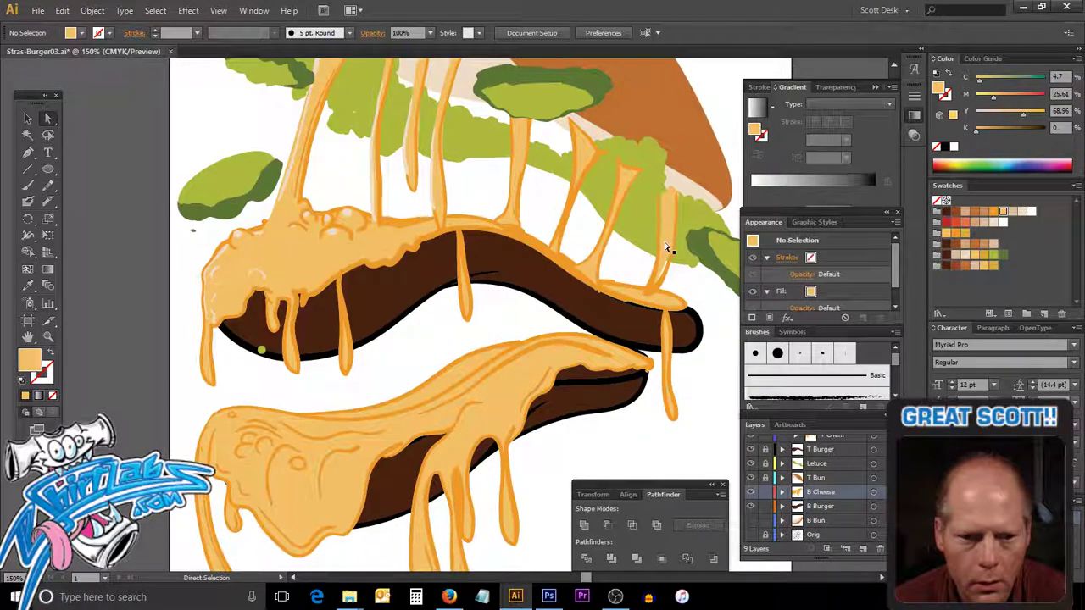
left_click(383, 445)
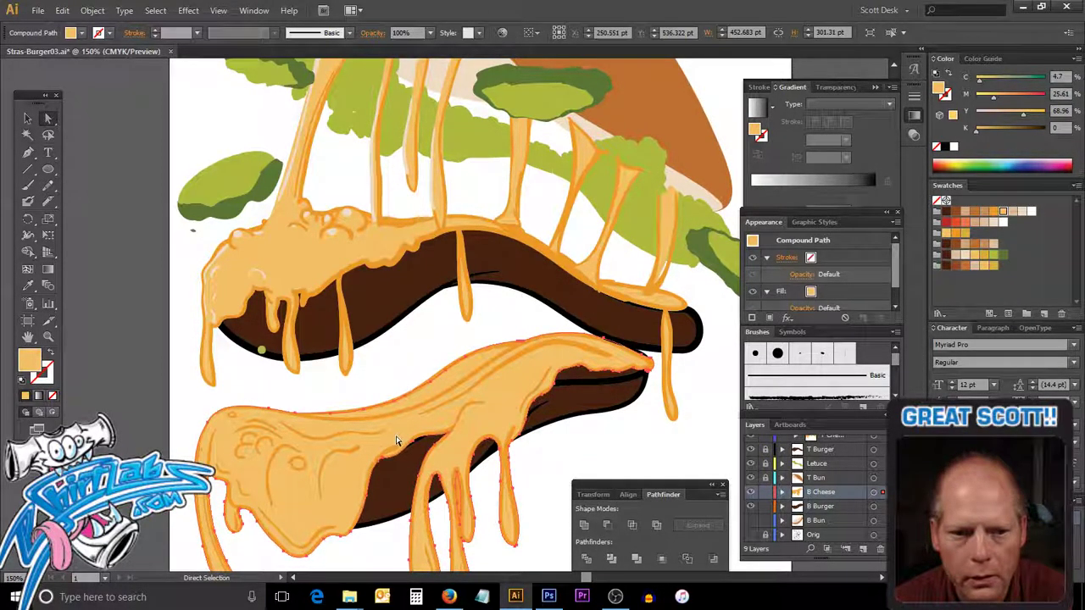
left_click(566, 465)
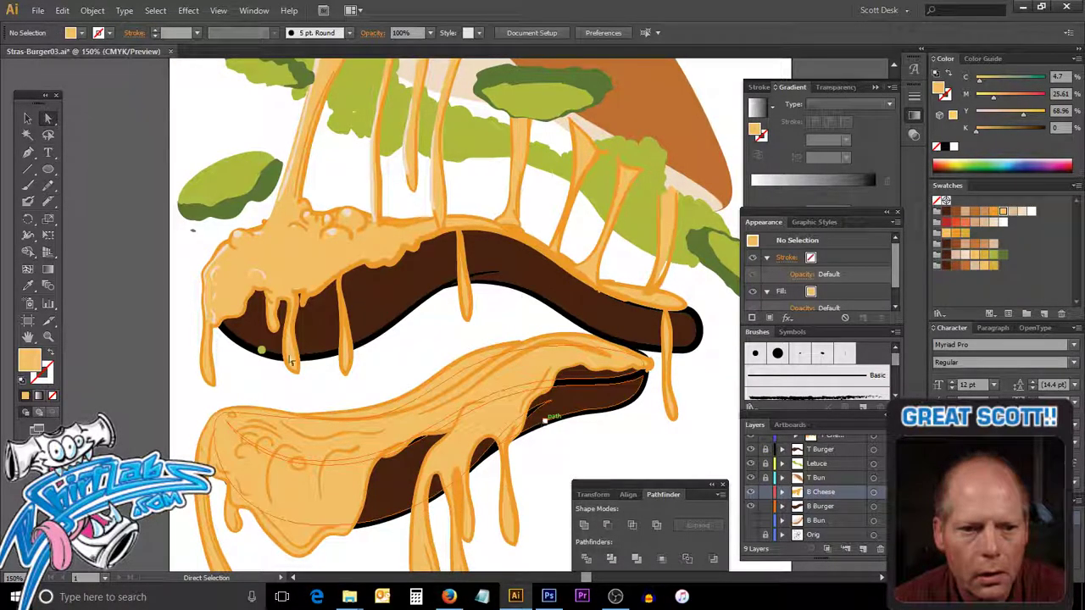
left_click(51, 354)
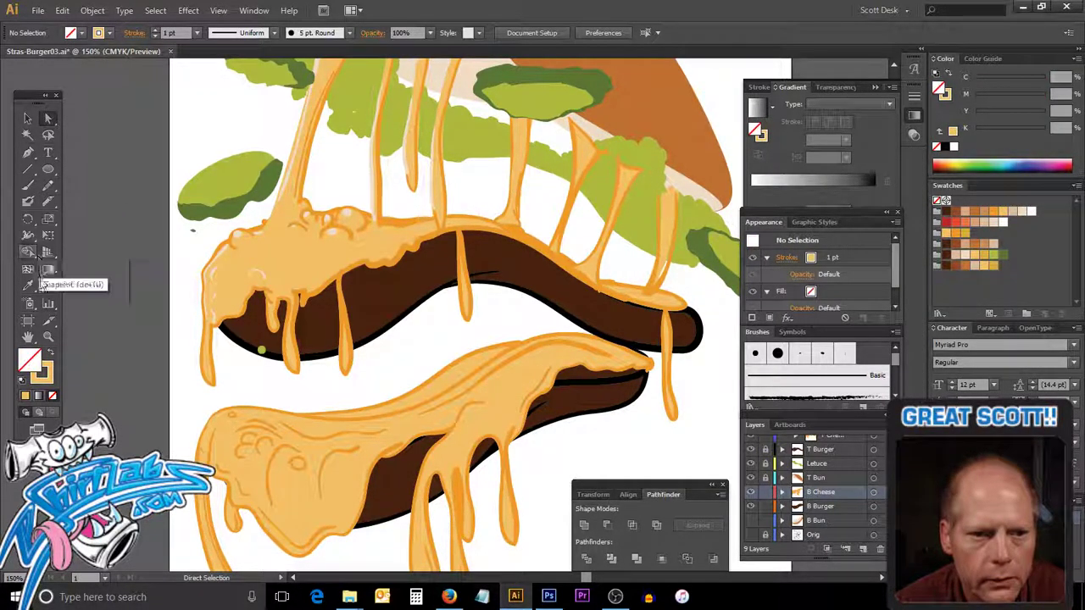
Sample the cream highlight colour with the Eyedropper and make it the stroke with no fill.
left_click(28, 285)
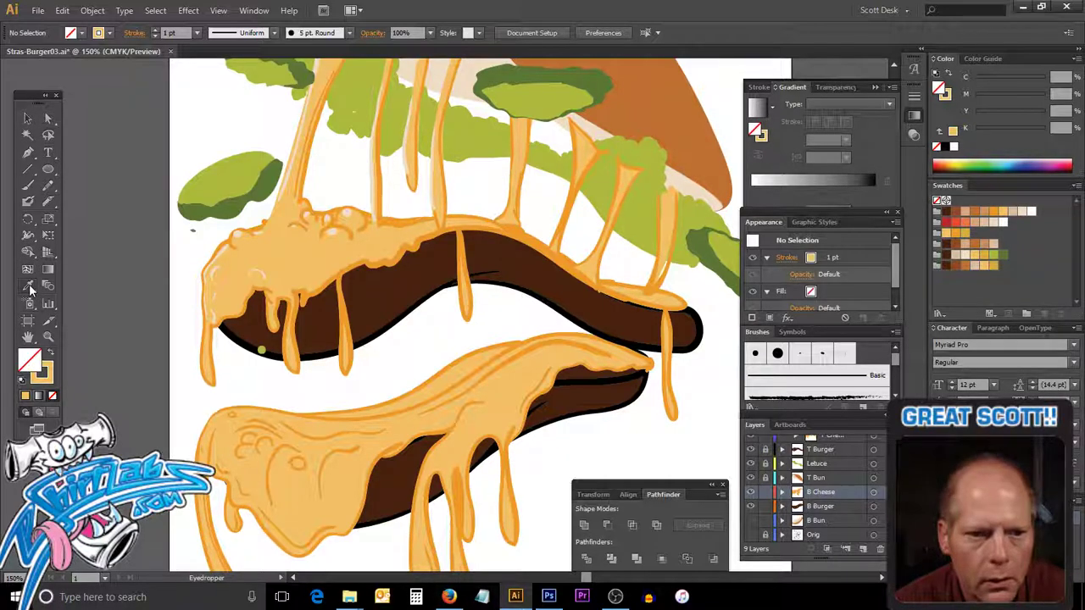
left_click(269, 265)
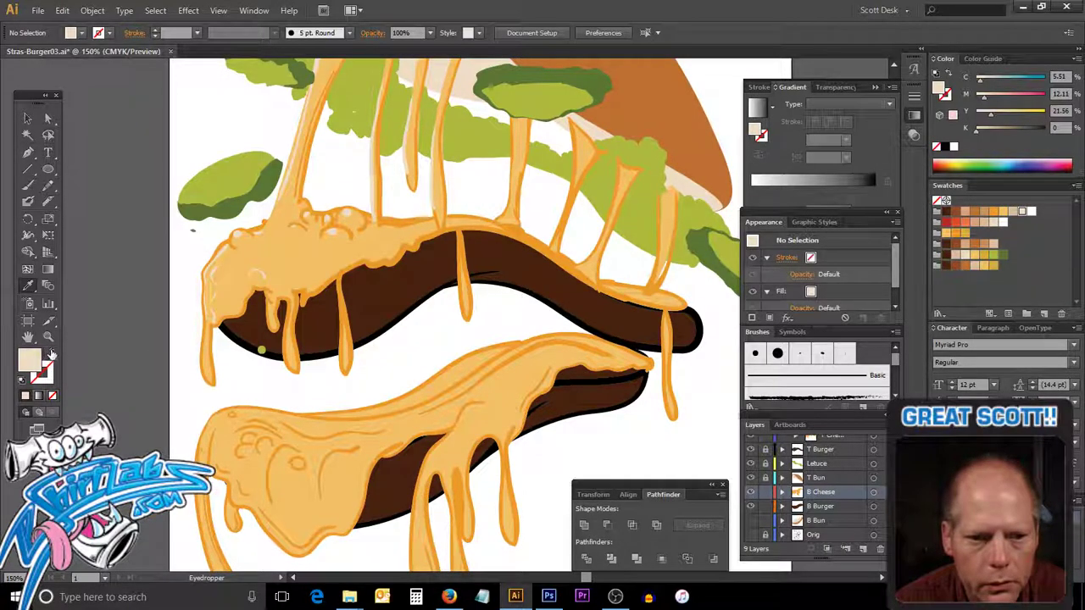
left_click(48, 353)
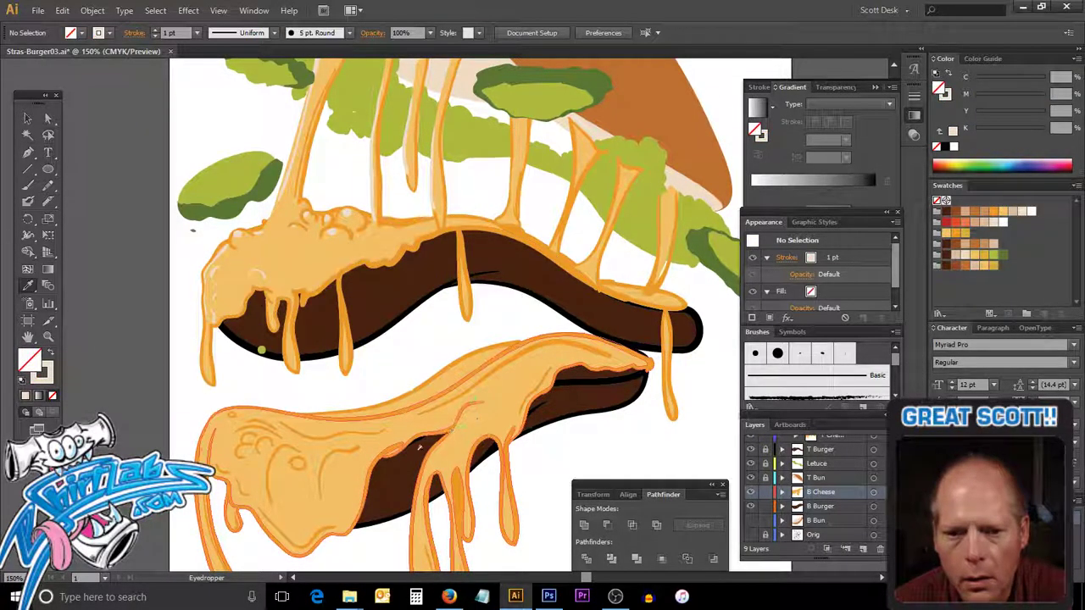
left_click(363, 475)
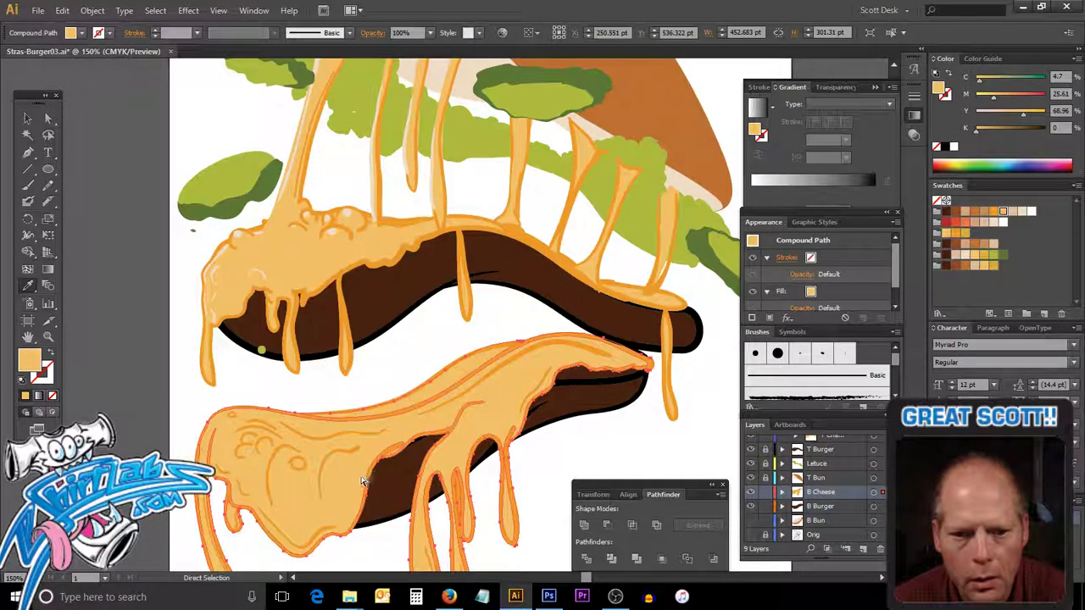
key("ctrl+shift+a")
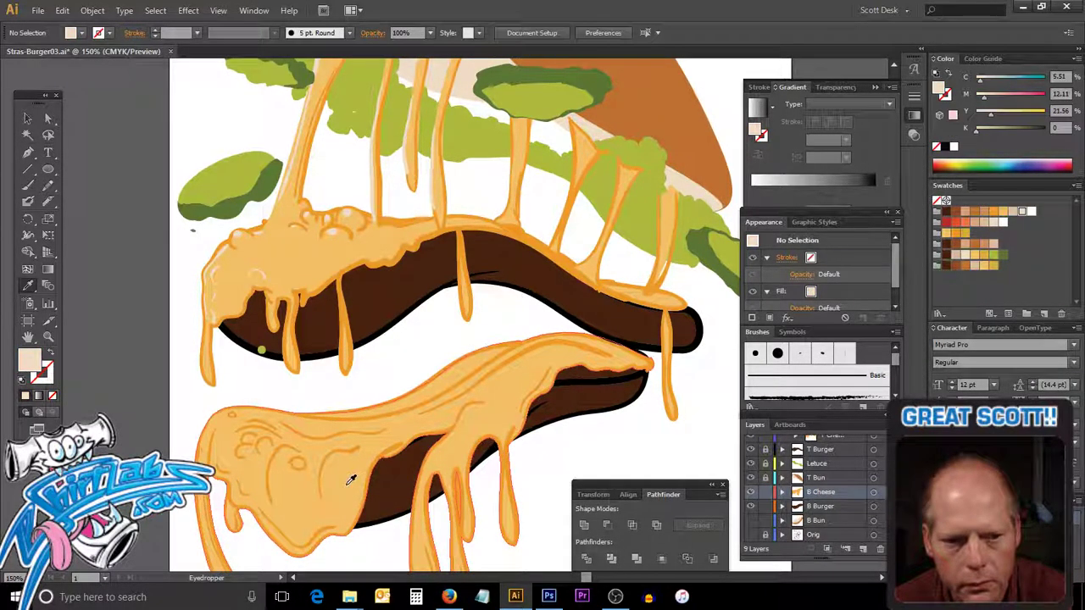
key("i")
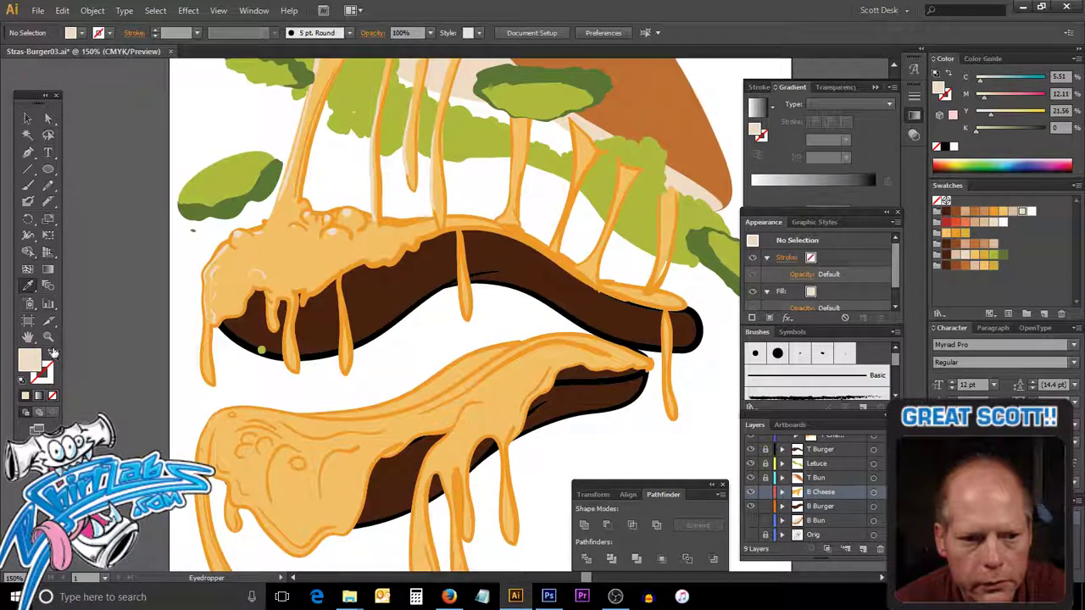
left_click(49, 352)
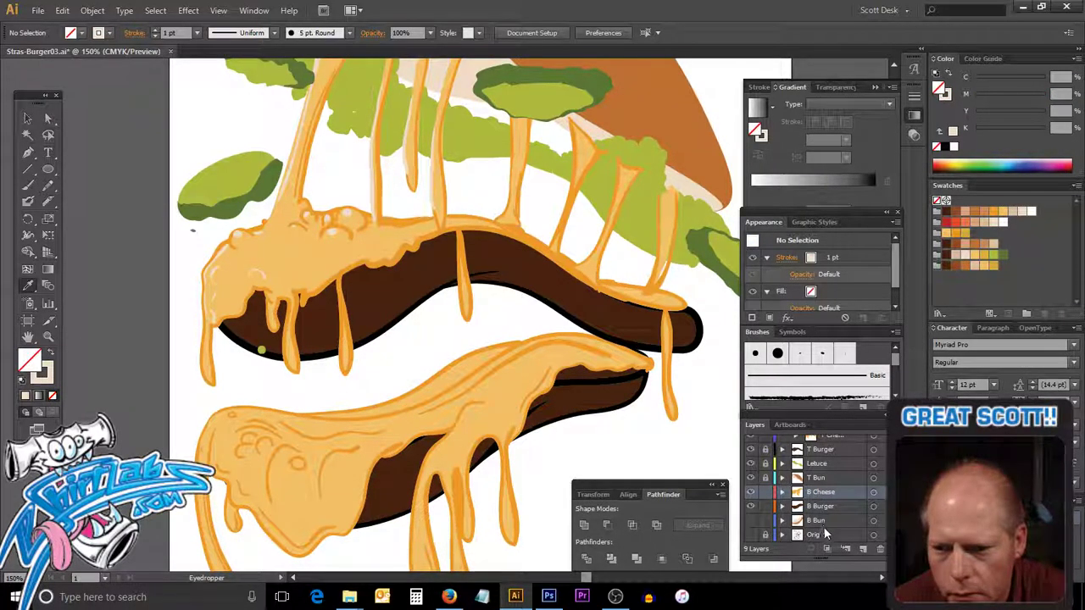
left_click(29, 201)
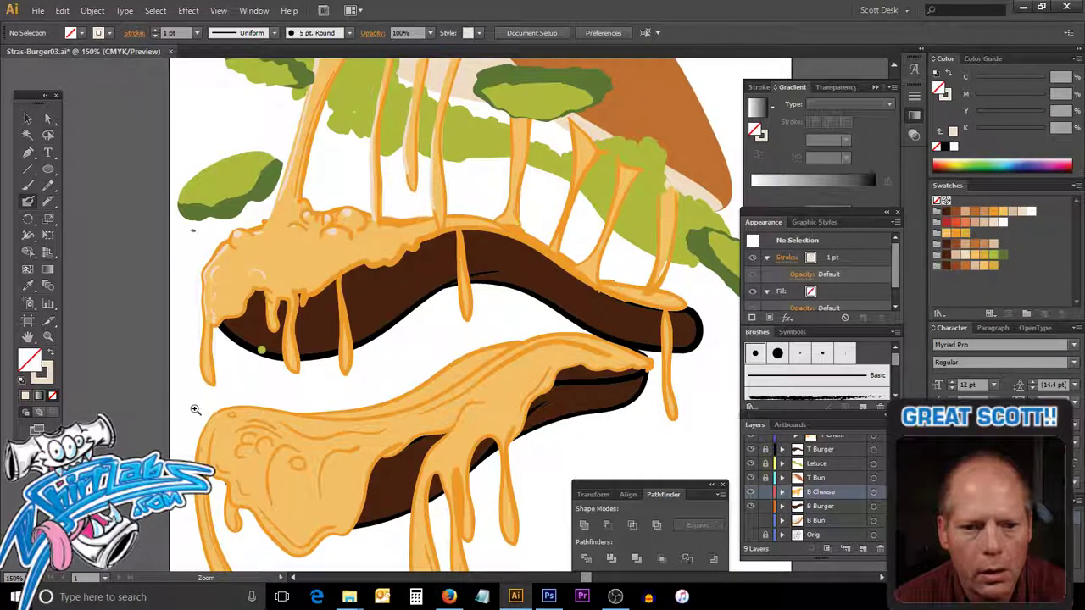
Zoom into the lower-left cheese and paint cream highlights on the curls and small circle.
left_click_drag(187, 402, 379, 528)
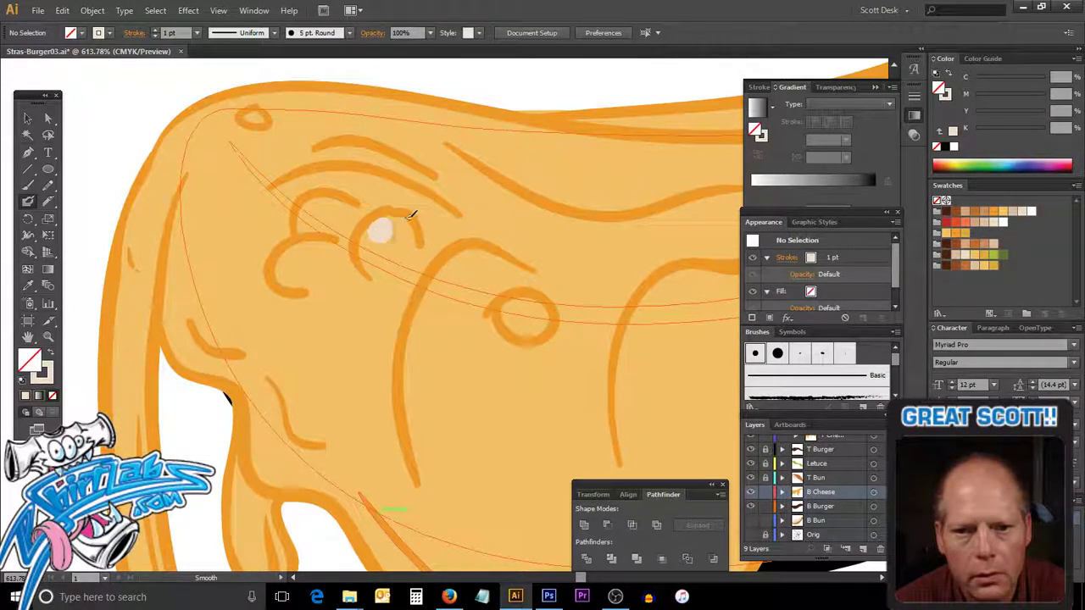
left_click_drag(311, 212, 319, 202)
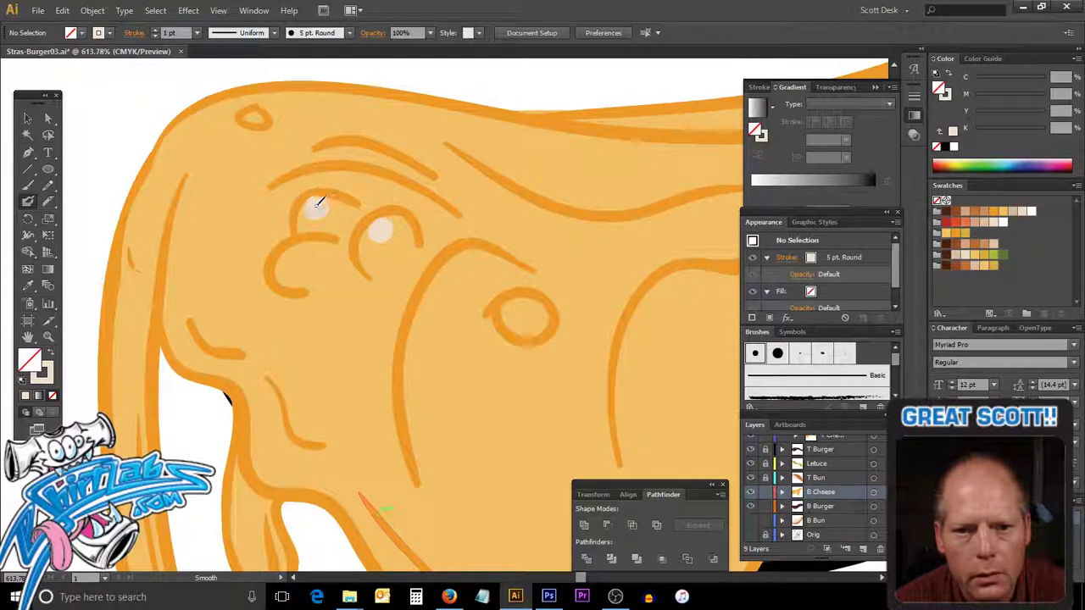
left_click_drag(311, 254, 288, 263)
key("ctrl+z")
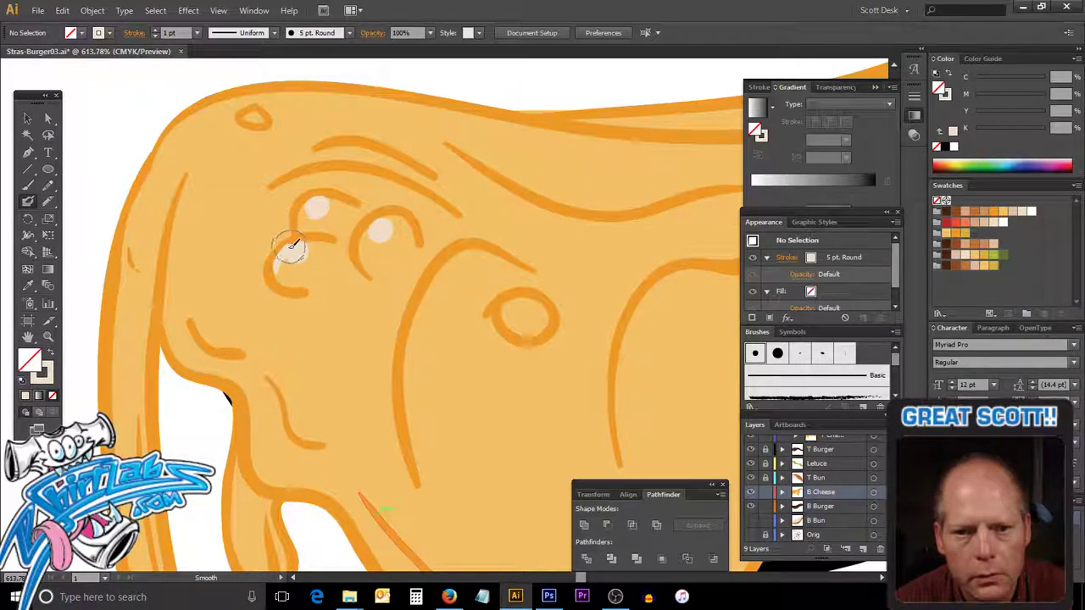
left_click_drag(360, 246, 372, 224)
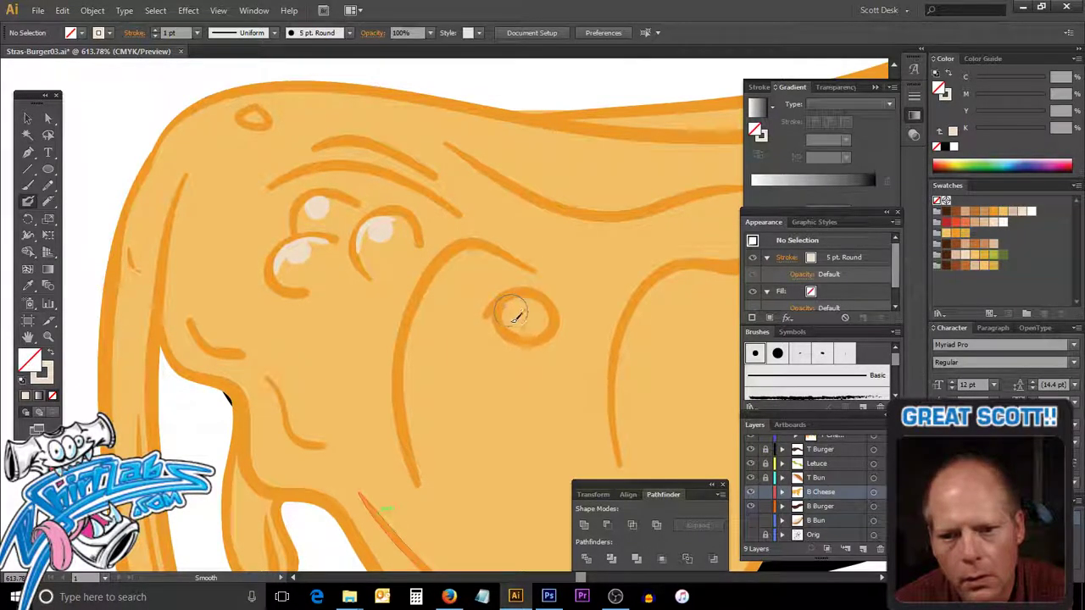
left_click_drag(507, 326, 519, 302)
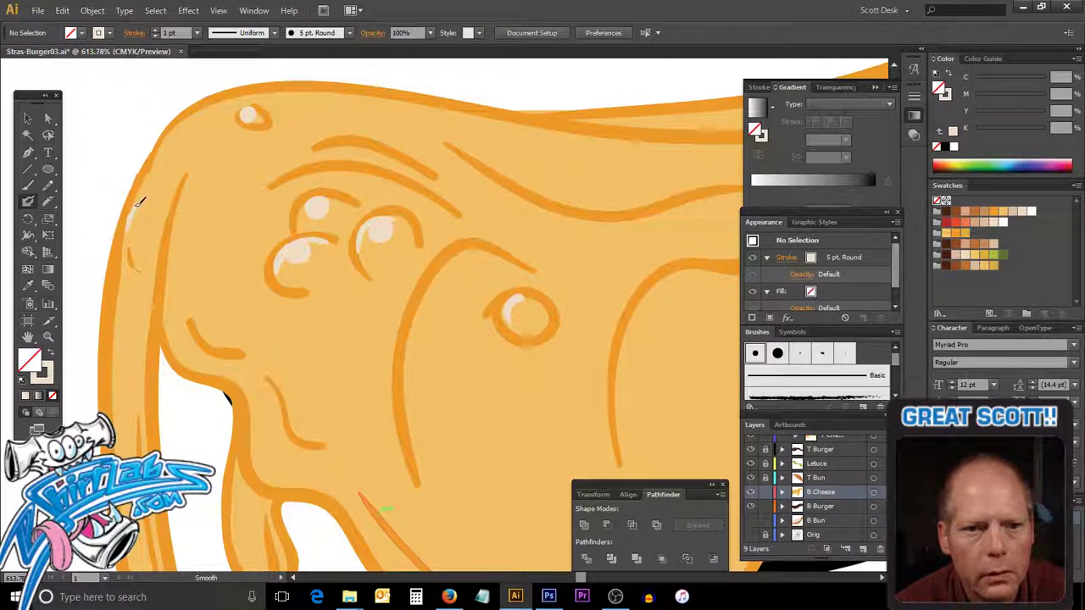
Paint cream highlights along the cheese's left edge, top edge and lower lip.
left_click_drag(138, 201, 146, 183)
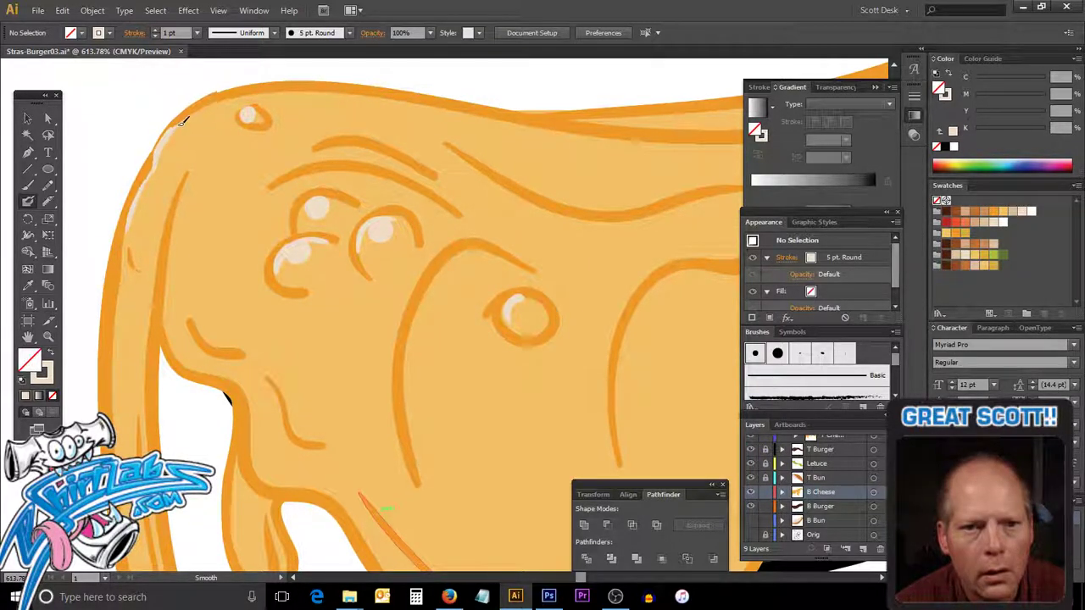
left_click_drag(222, 99, 344, 89)
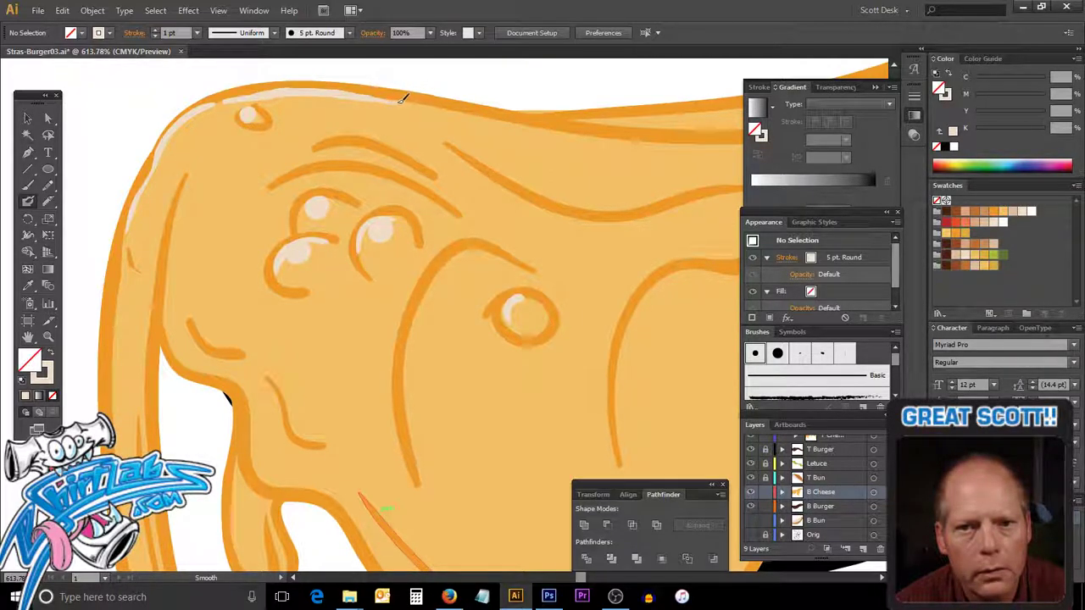
left_click_drag(546, 124, 737, 149)
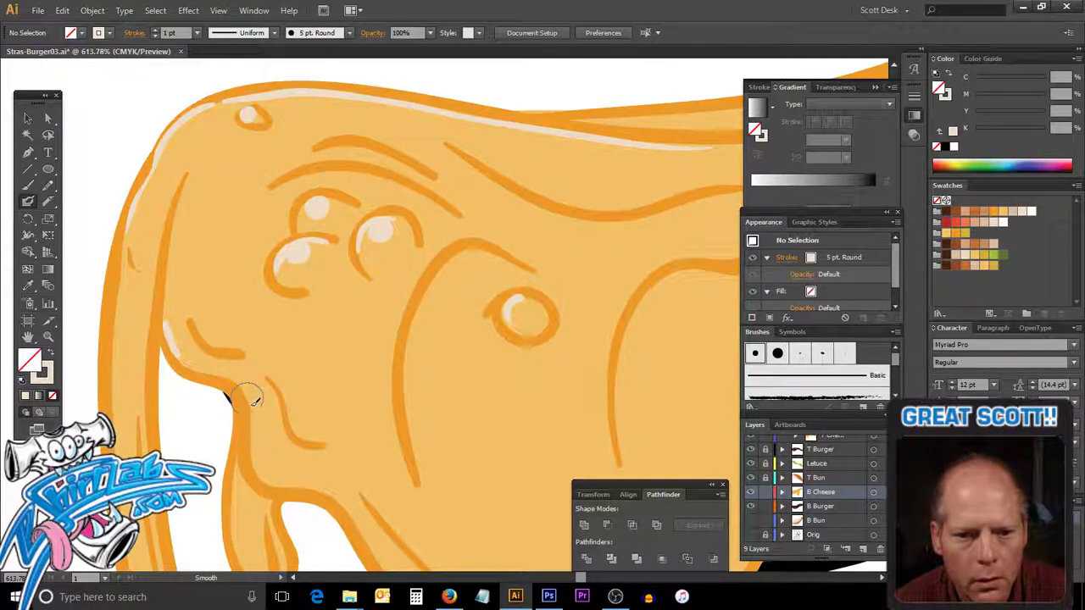
left_click_drag(294, 474, 265, 471)
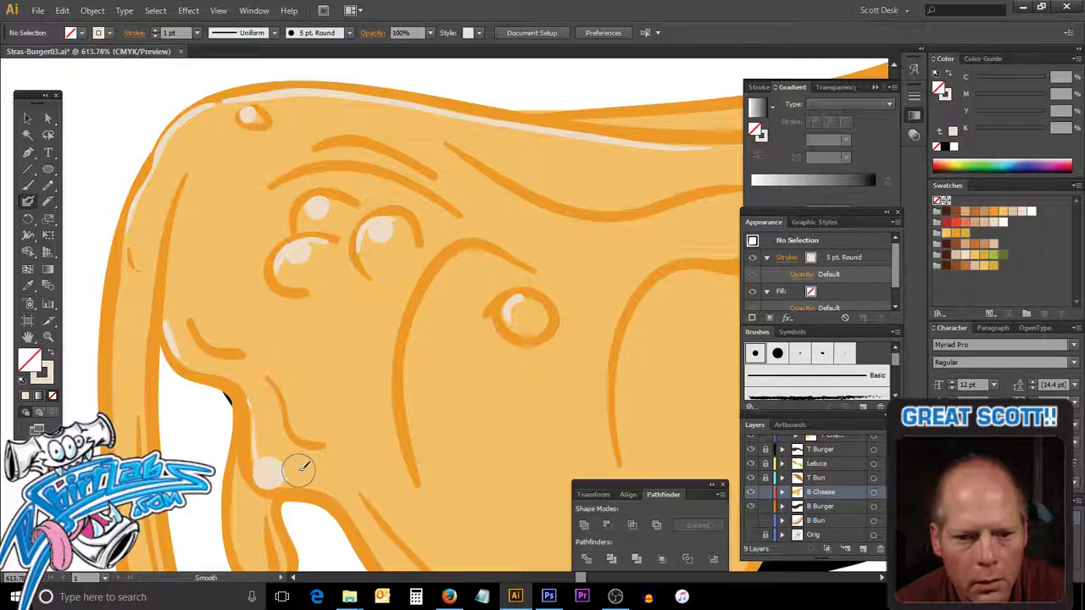
key("ctrl+z")
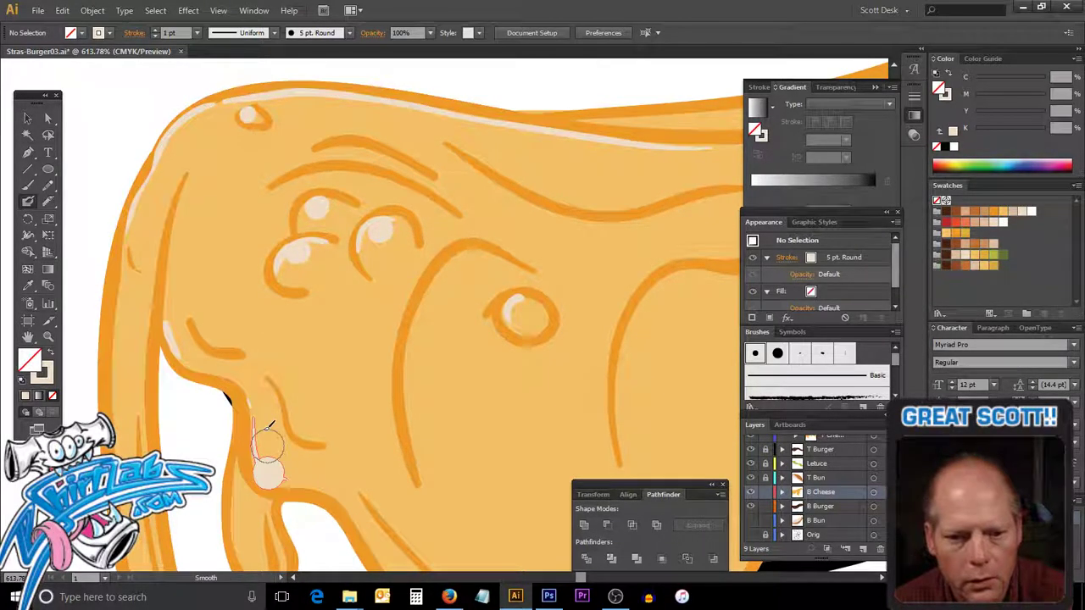
left_click_drag(267, 433, 264, 442)
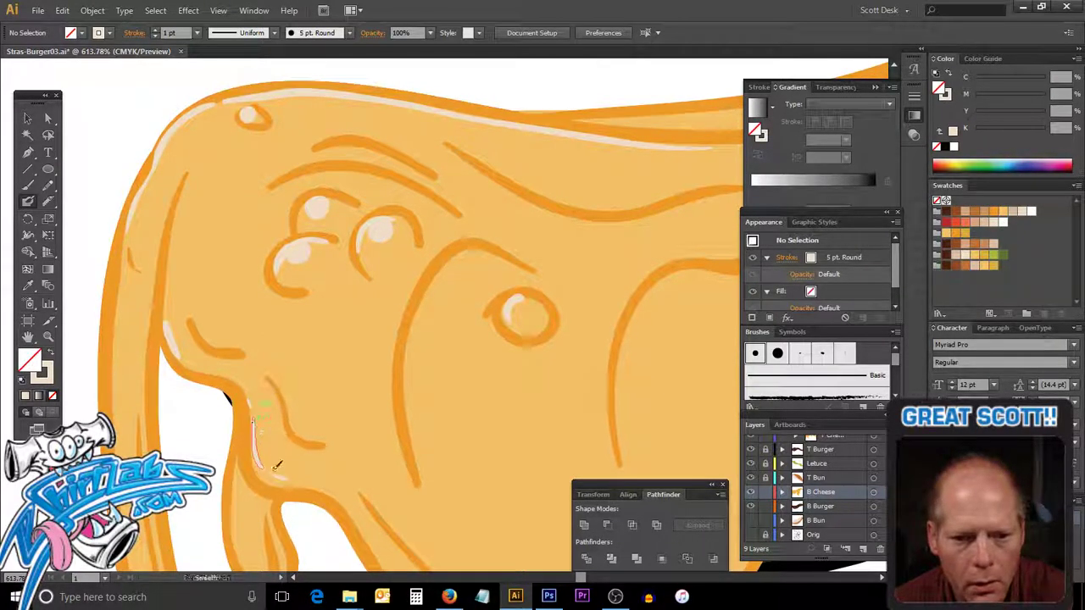
left_click_drag(253, 405, 260, 507)
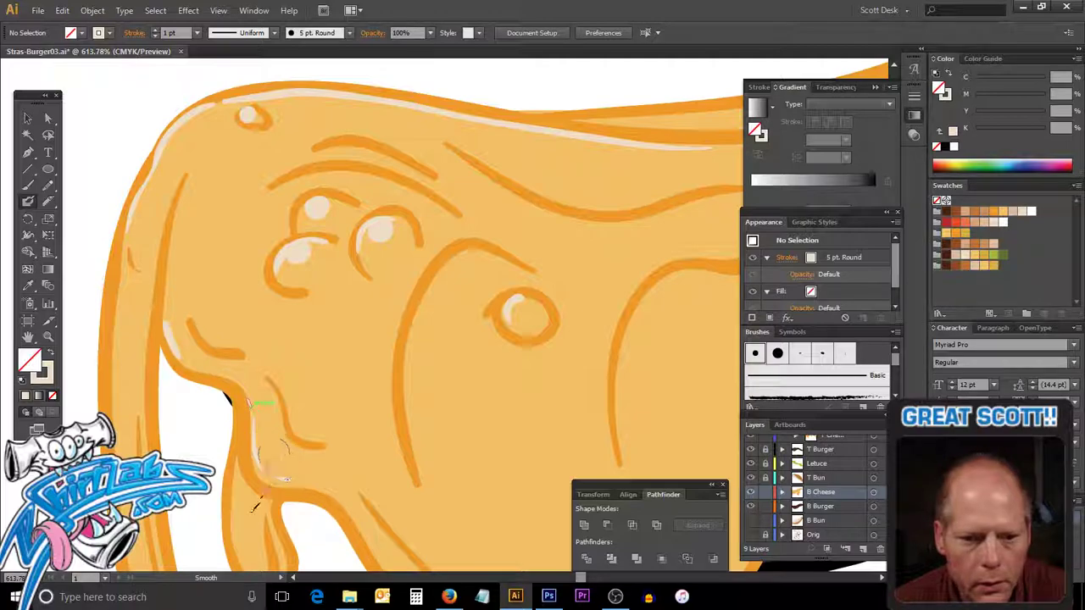
Smooth the inner, right-hand and upper-right highlight curves, then zoom out to the whole lower cheese.
left_click(329, 430, "ctrl+alt")
left_click(336, 422, "ctrl+alt")
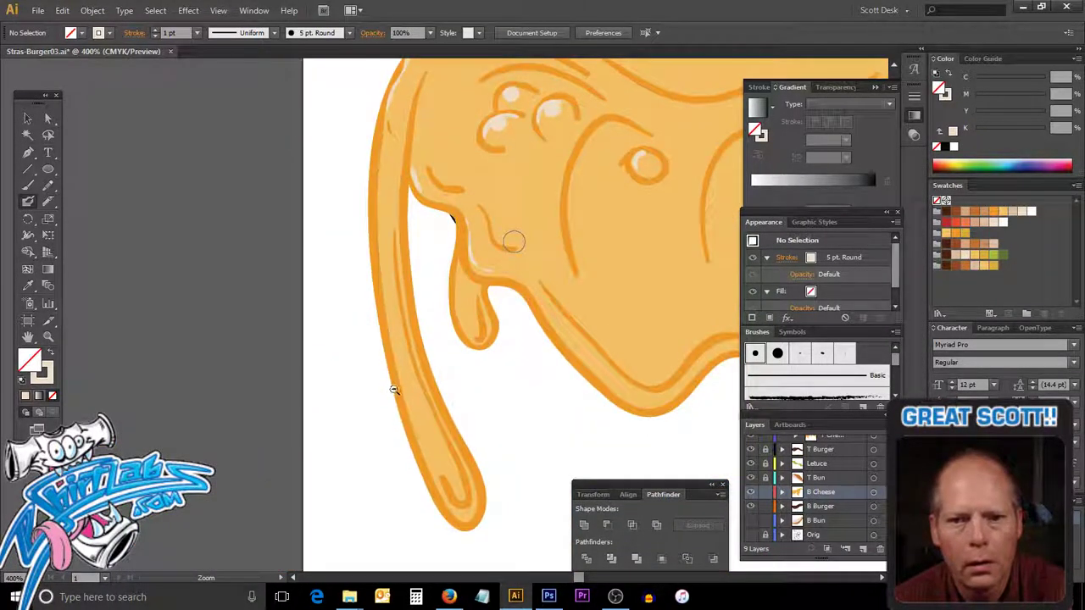
left_click_drag(545, 260, 407, 443)
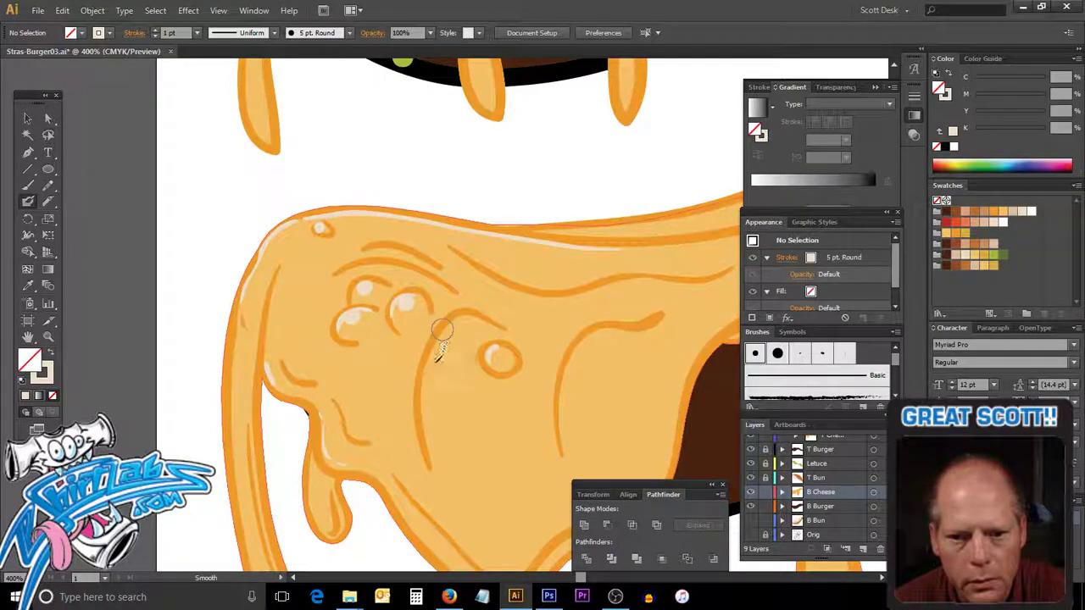
mouse_move(429, 362)
left_mouse_down()
mouse_move(442, 329)
mouse_move(502, 325)
left_mouse_up()
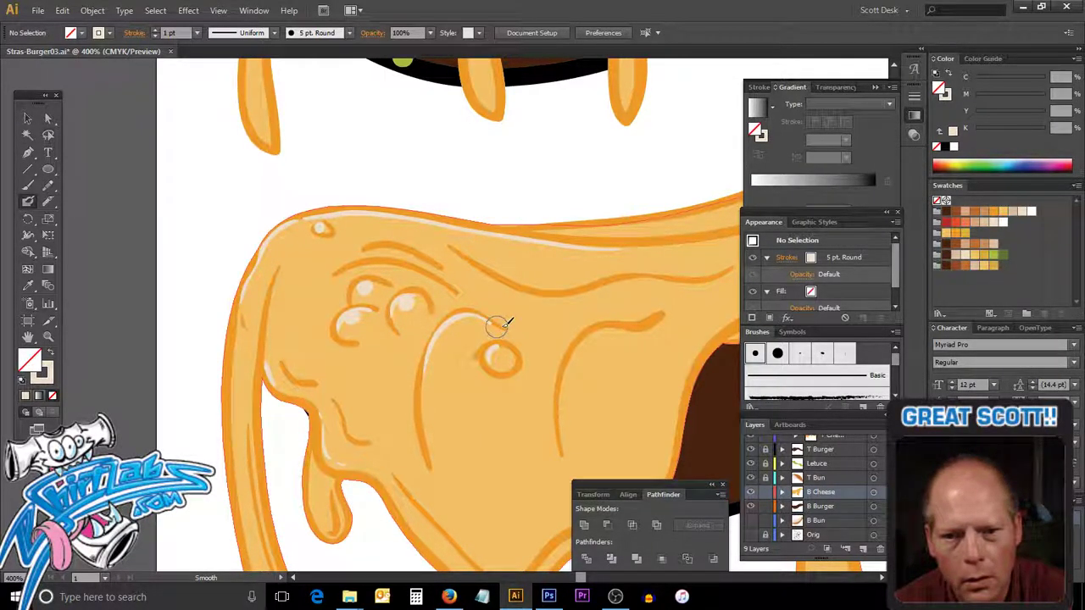
mouse_move(598, 356)
left_mouse_down()
mouse_move(566, 396)
mouse_move(567, 382)
left_mouse_up()
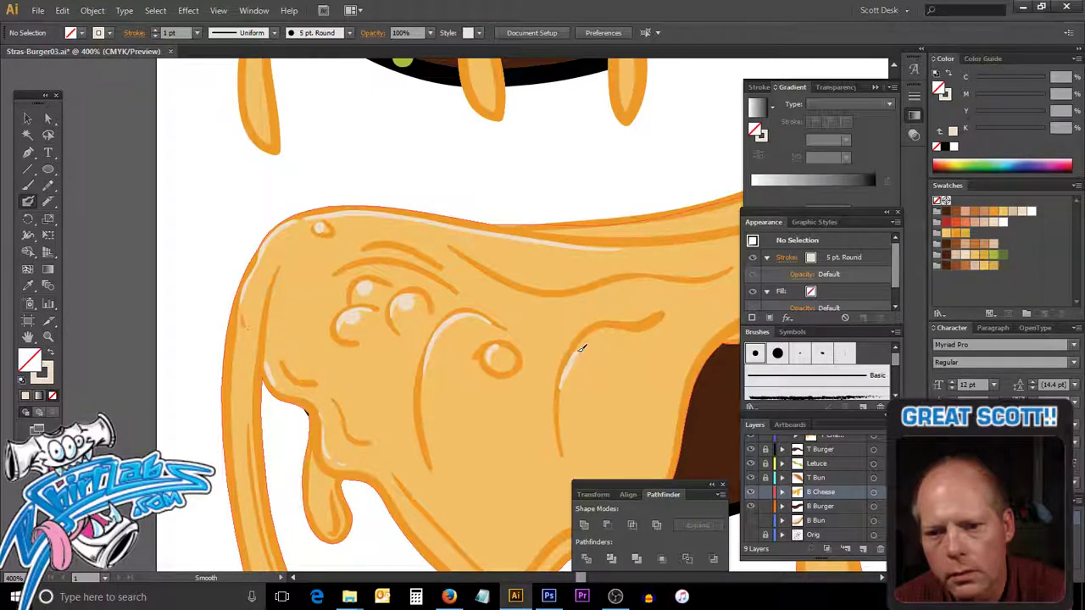
left_click_drag(635, 326, 639, 338)
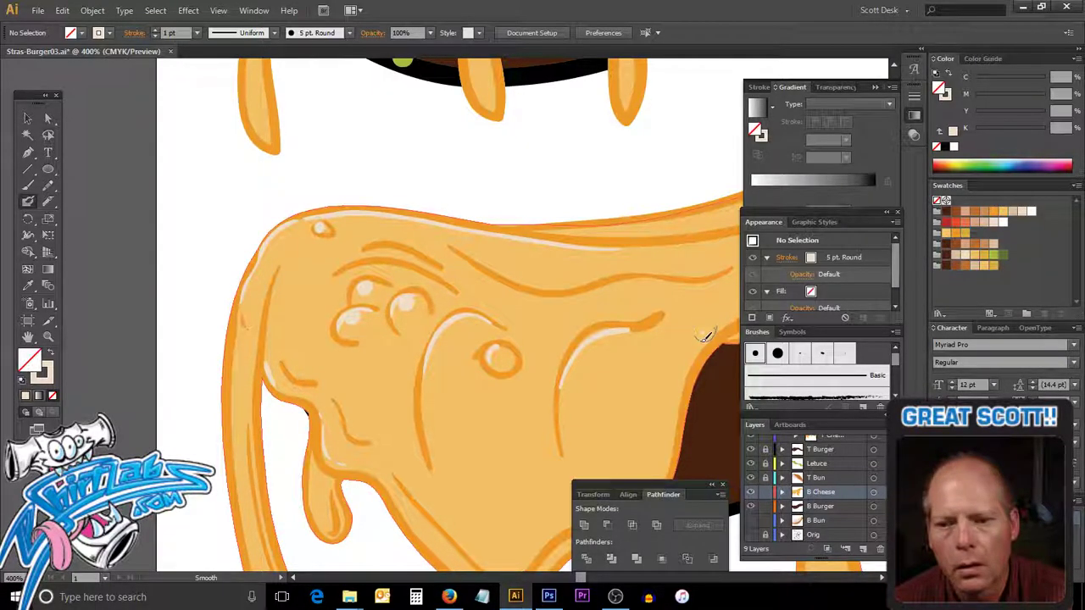
left_click(594, 350, "ctrl+alt")
left_click(595, 355, "ctrl+alt")
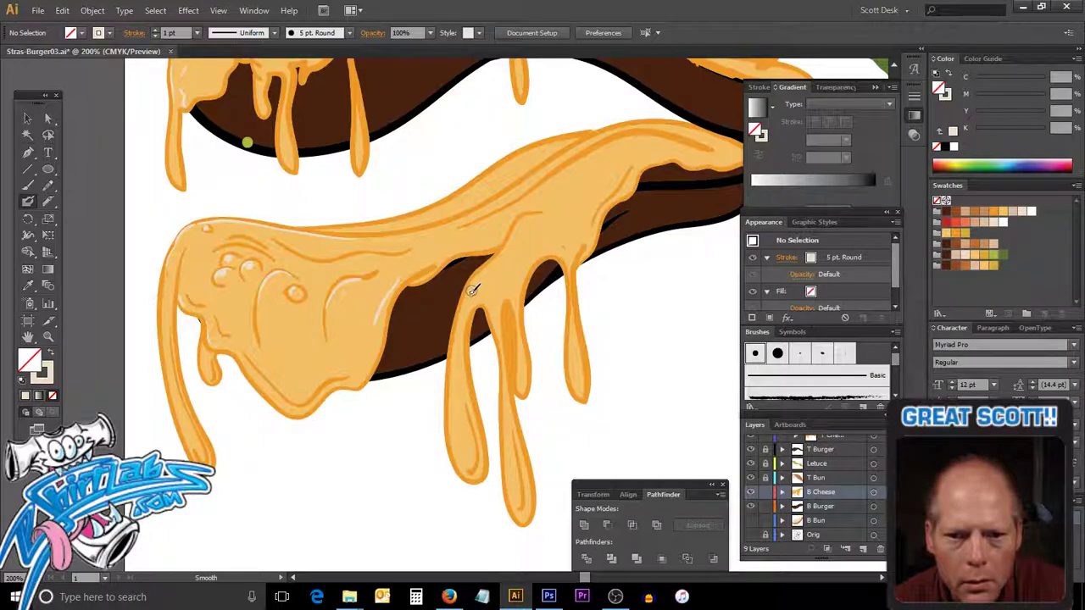
Select the small cream highlight arc inside the cheese and swap it to a stroke with no fill.
left_click(509, 339, "ctrl")
left_click(509, 339, "ctrl")
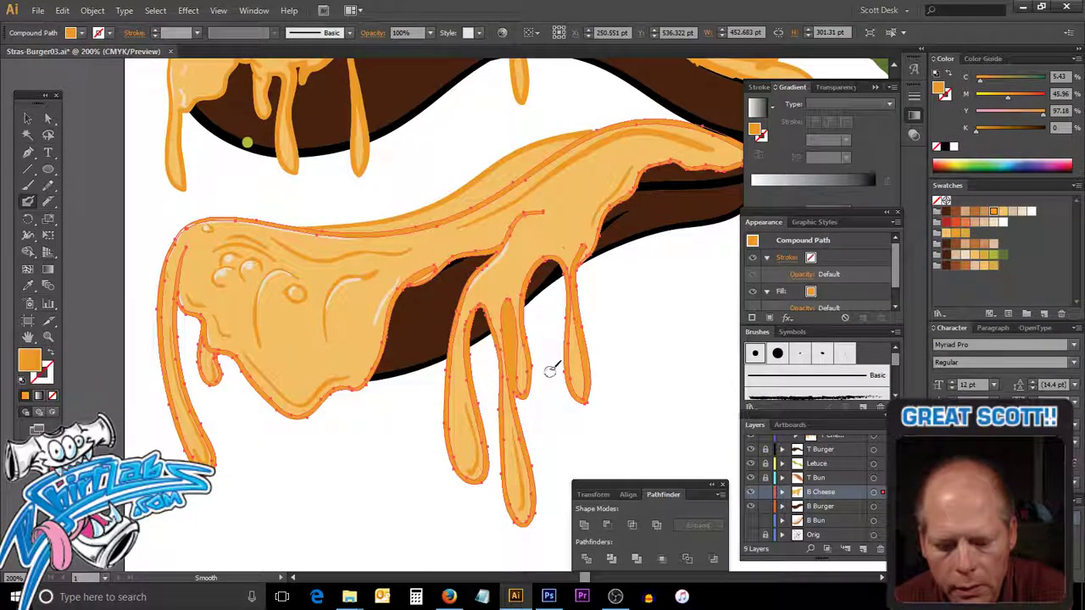
key("ctrl+y")
key("ctrl+y")
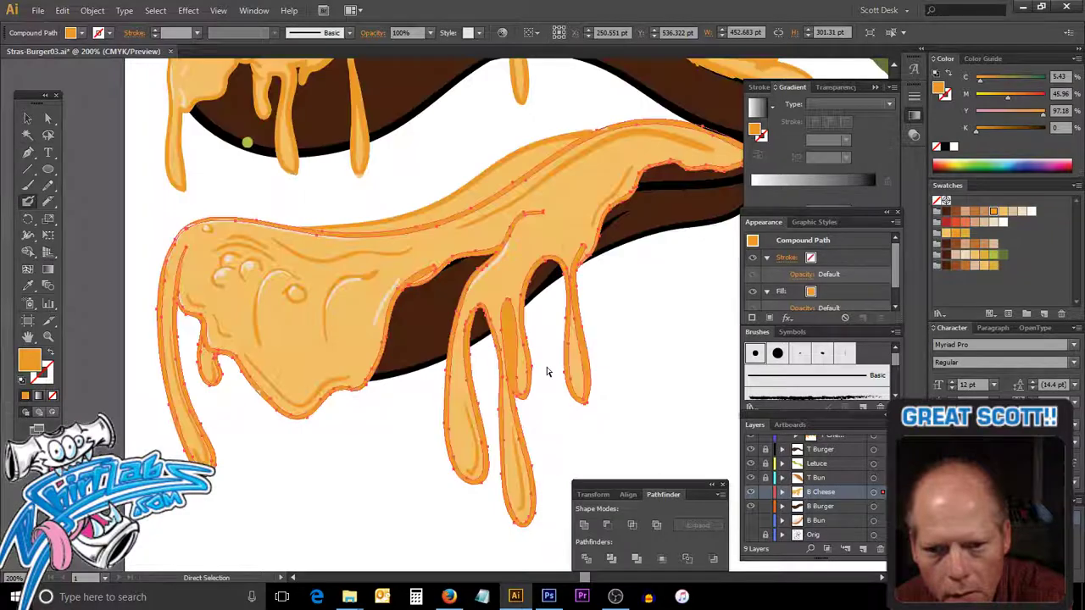
key("ctrl+y")
key("ctrl+y")
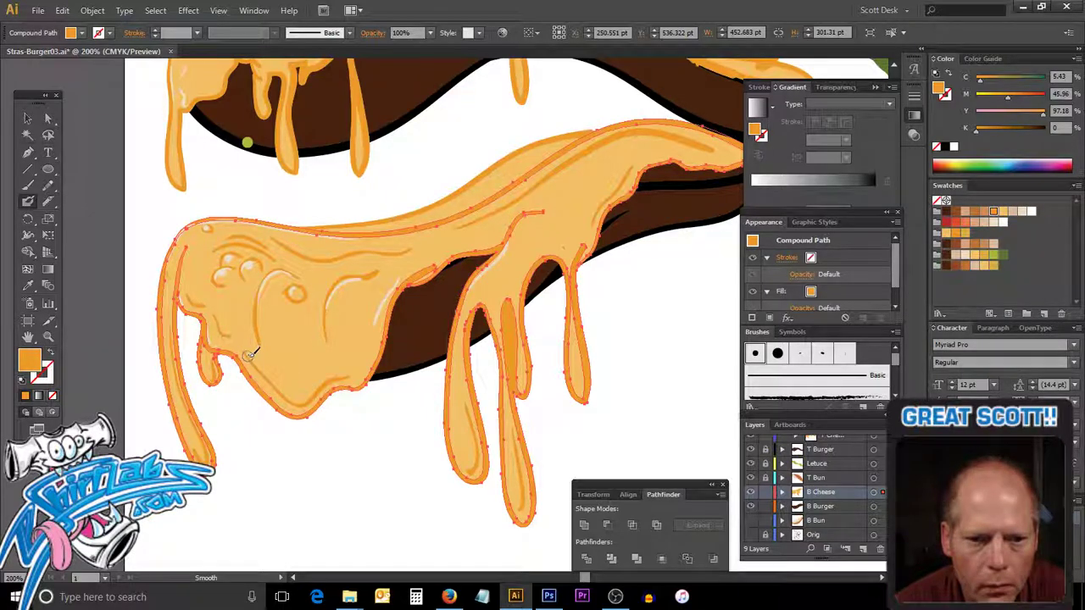
key("ctrl+shift+a")
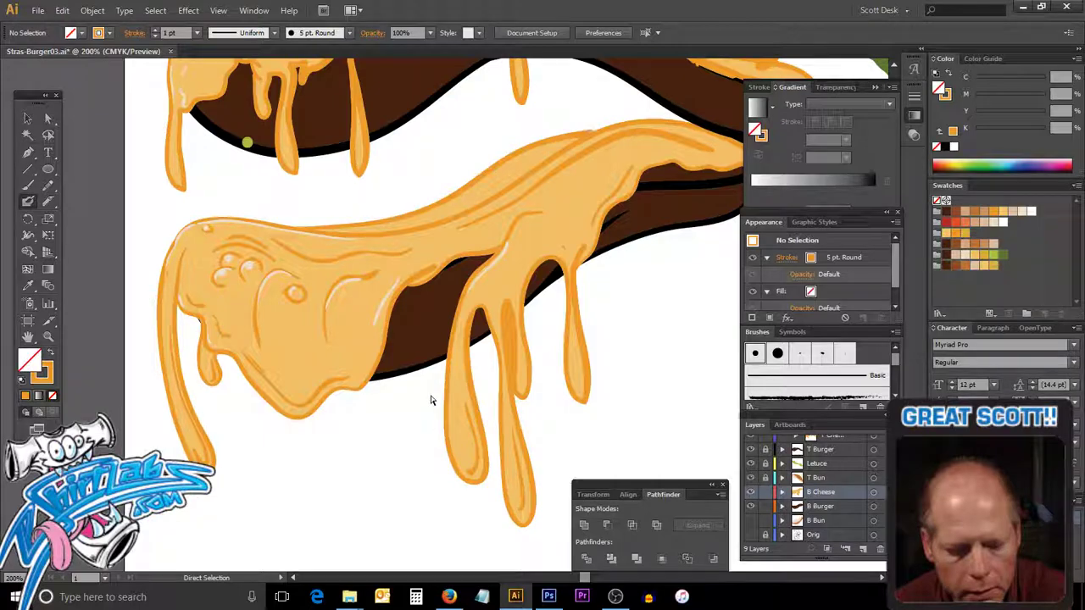
left_click(429, 390, "ctrl")
key("ctrl")
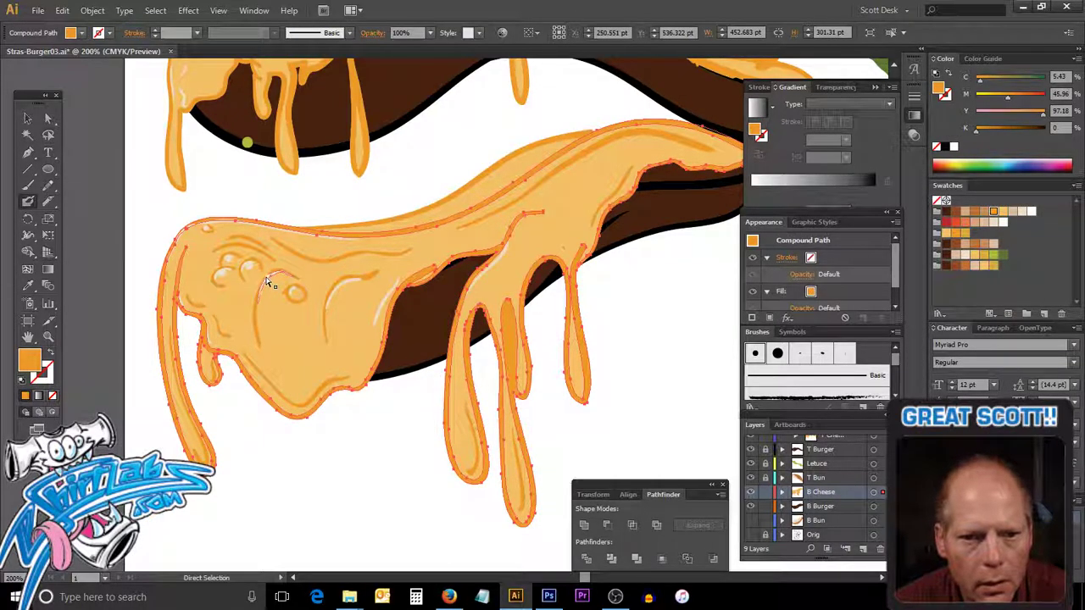
left_click(268, 283, "ctrl")
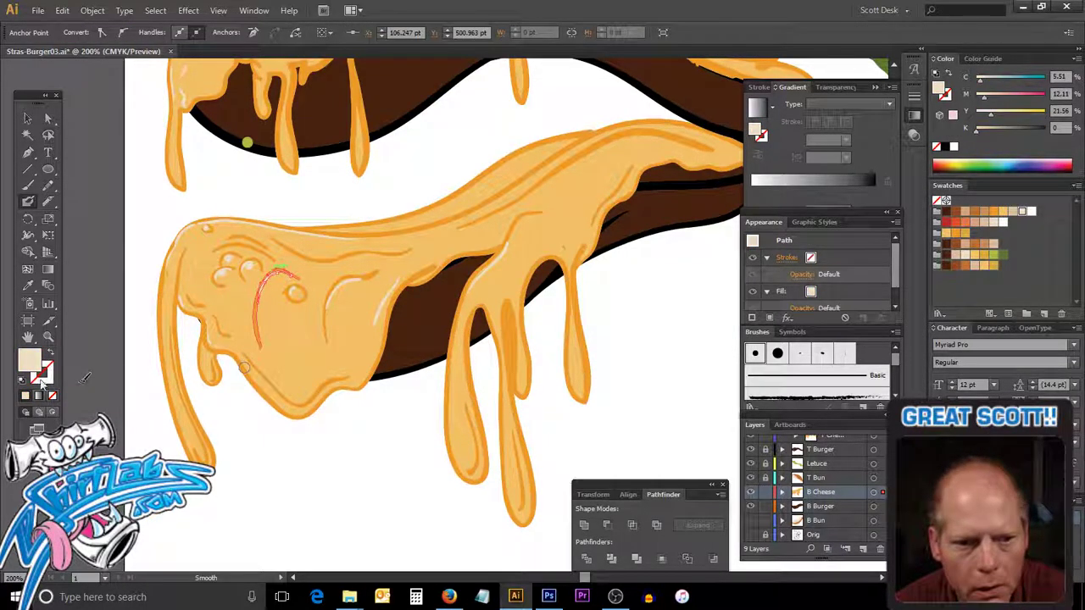
left_click(50, 354)
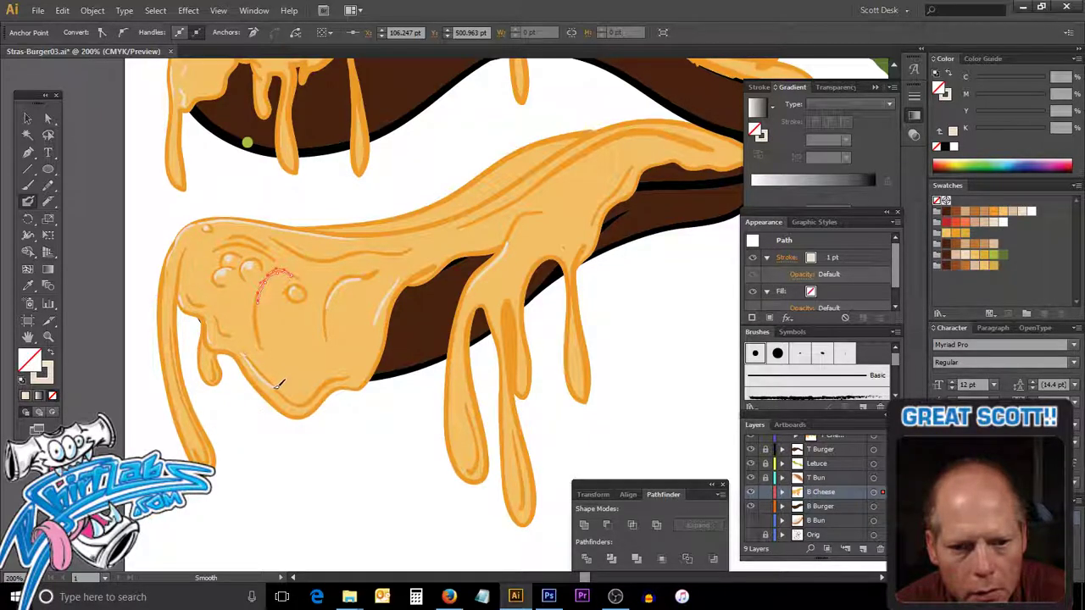
Paint cream highlight strokes along the cheese's lower and upper edges.
key("ctrl+shift+a")
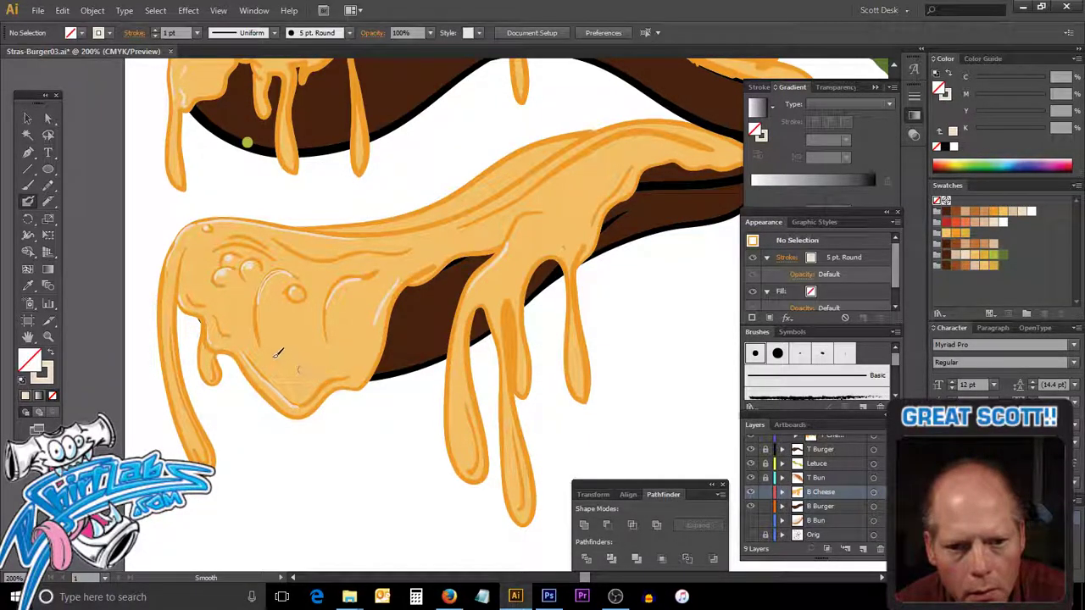
left_click_drag(293, 278, 254, 334)
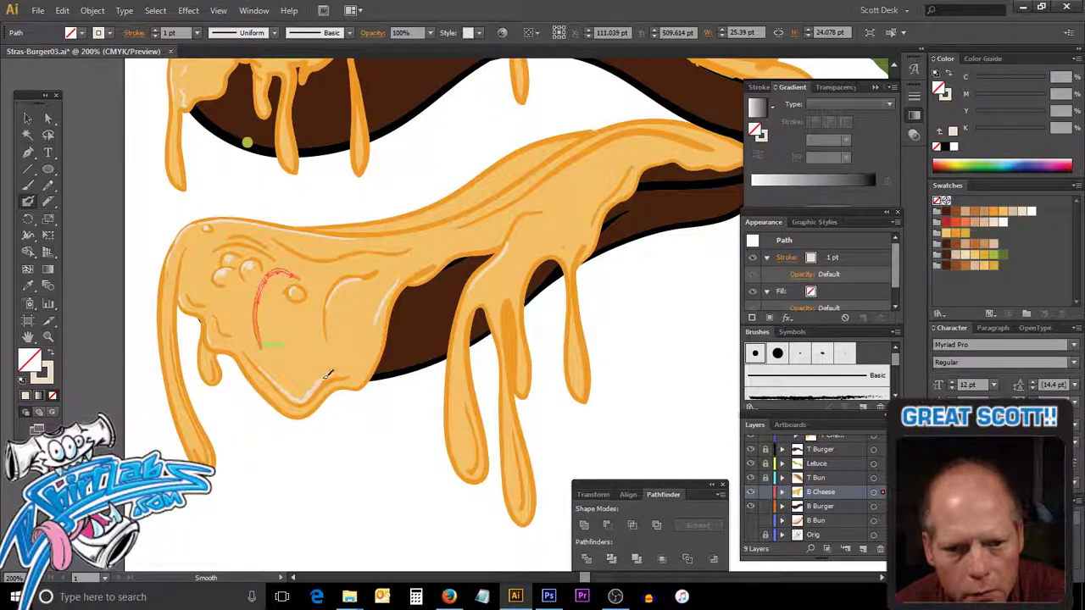
key("ctrl+shift+a")
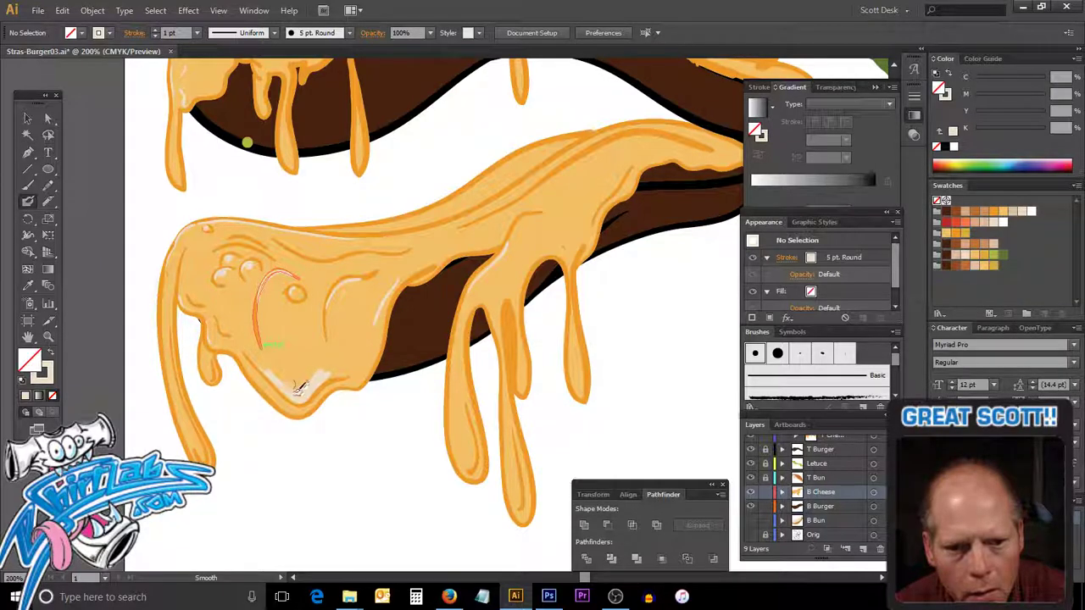
left_click_drag(298, 388, 342, 361)
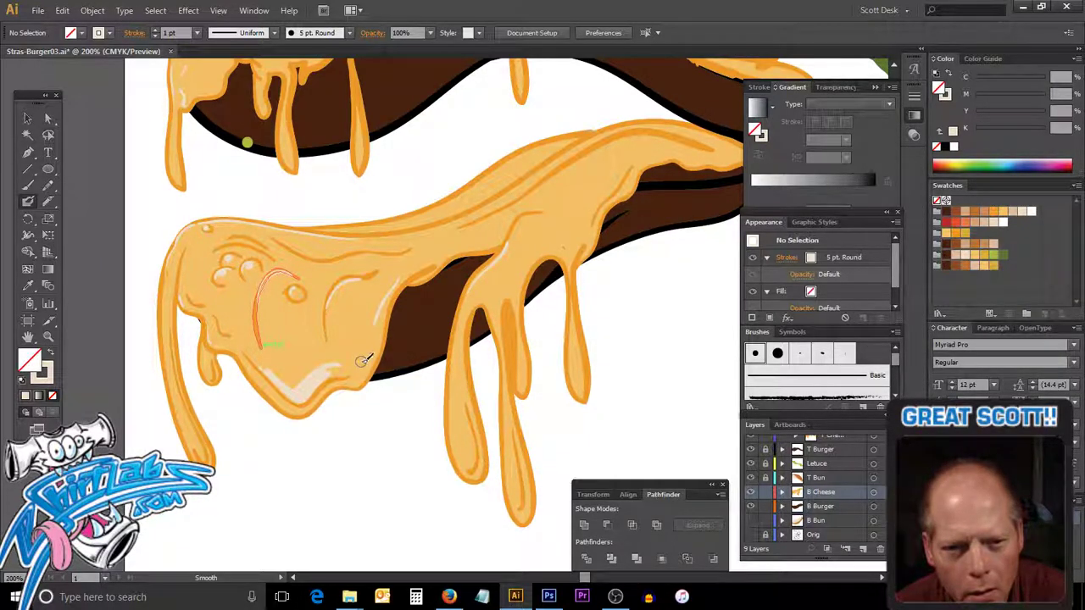
key("a")
key("ctrl+z")
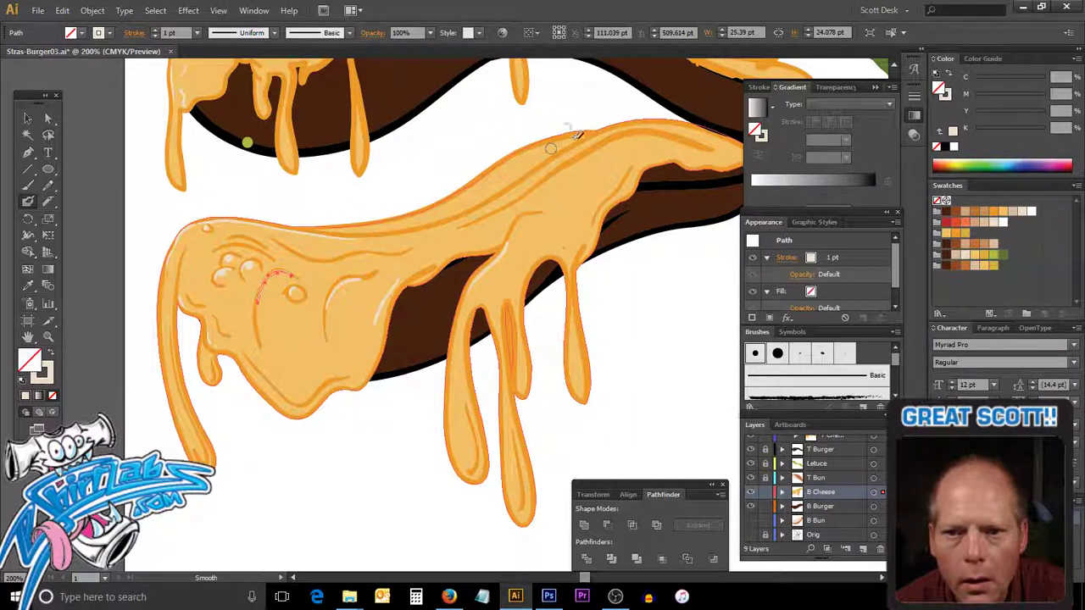
left_click_drag(489, 217, 632, 149)
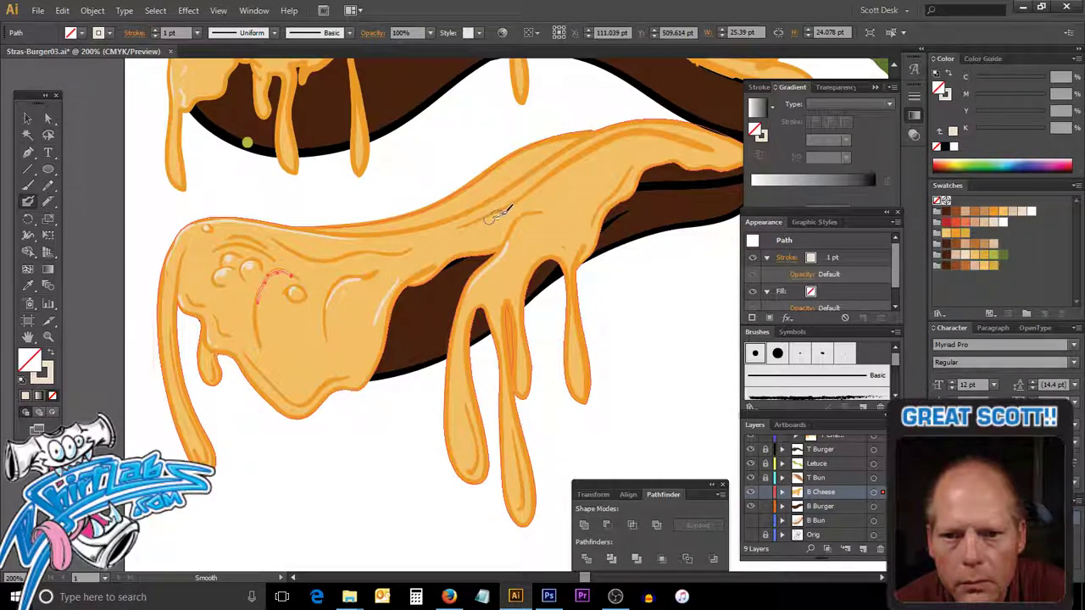
key("ctrl+shift+a")
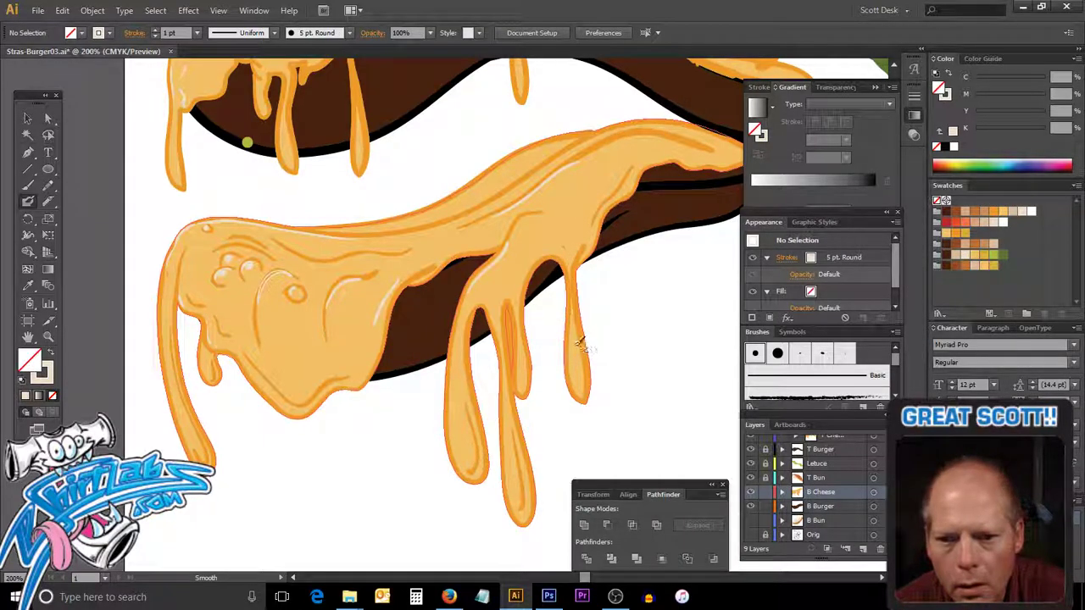
Paint a highlight down the right drip and delete the stray arc stroke on the left lobe.
left_click_drag(576, 346, 574, 336)
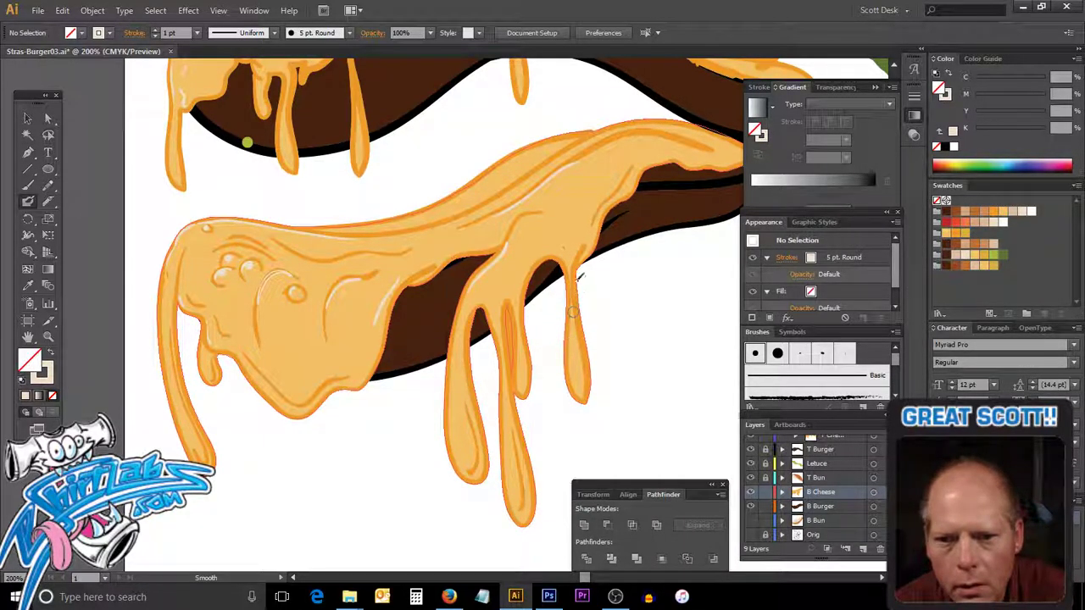
left_click_drag(580, 277, 572, 293)
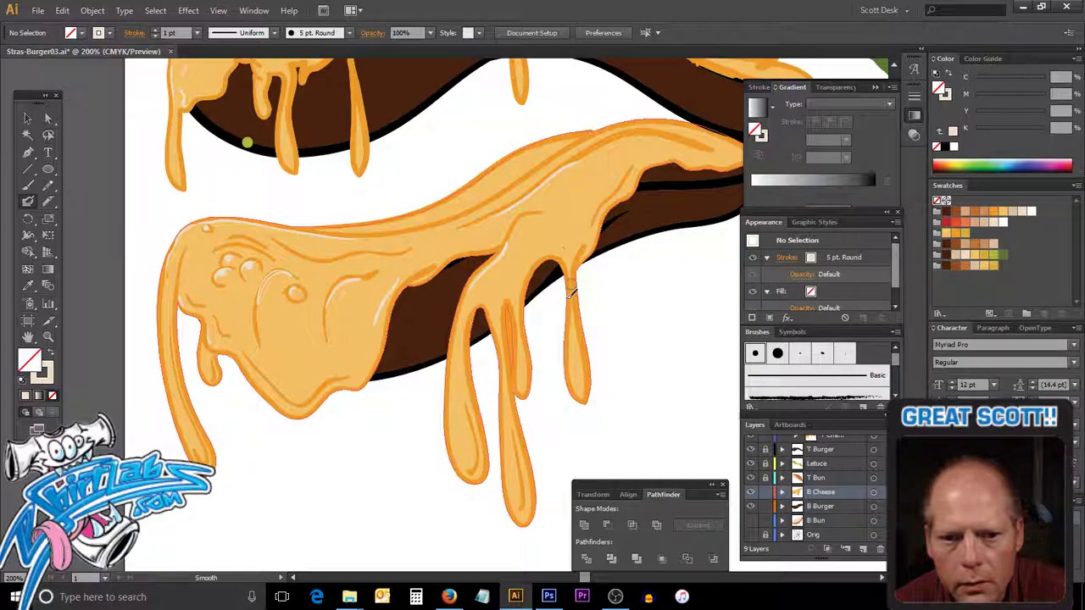
key("ctrl")
left_click(263, 291, "ctrl")
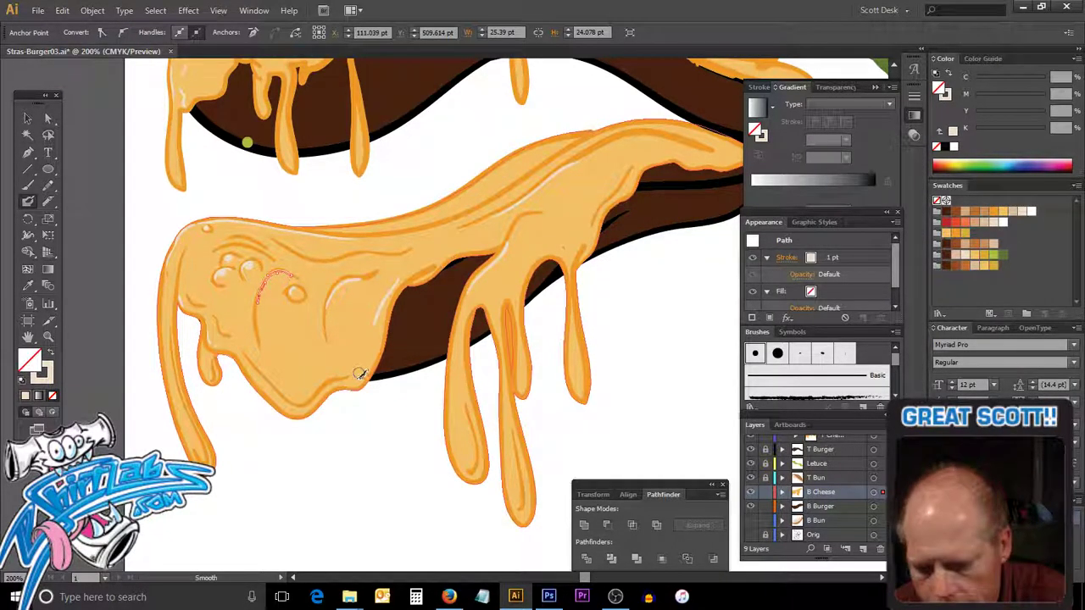
key("Delete")
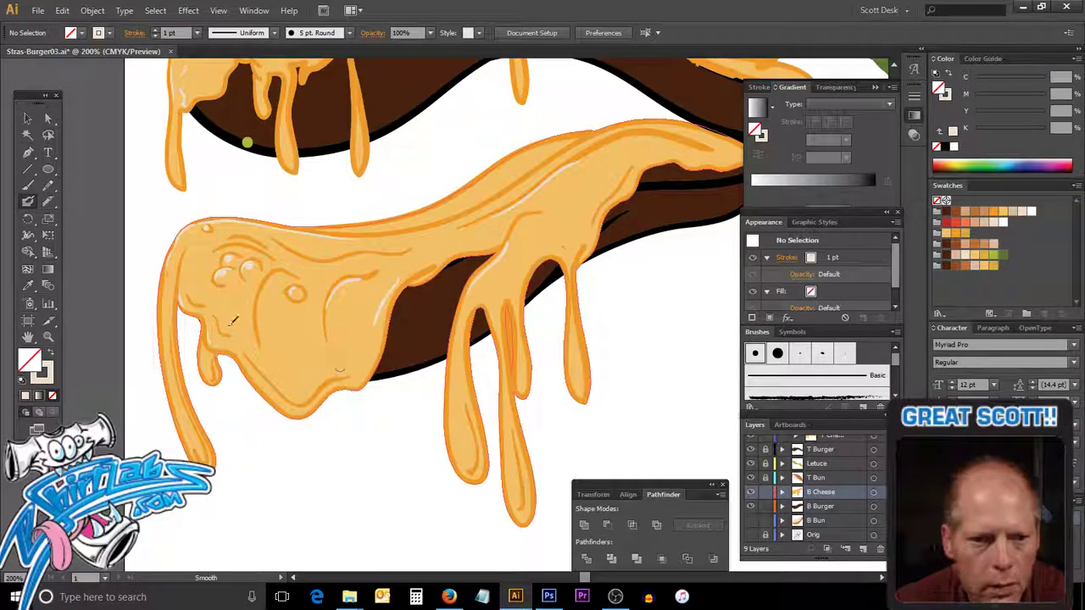
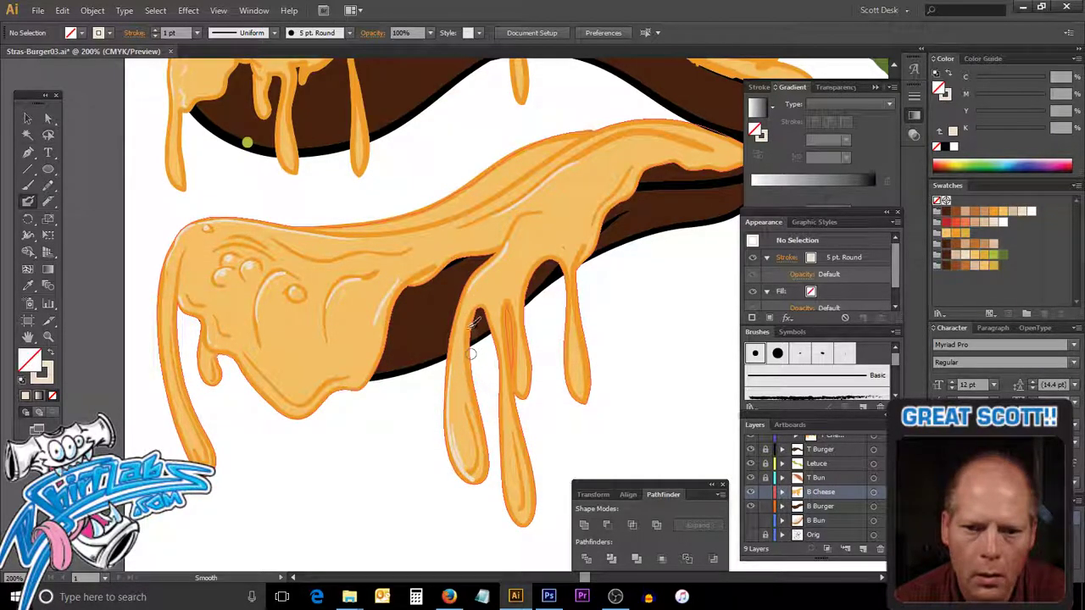
Zoom in on the lower cheese drips and switch to Outline view.
left_click(48, 119)
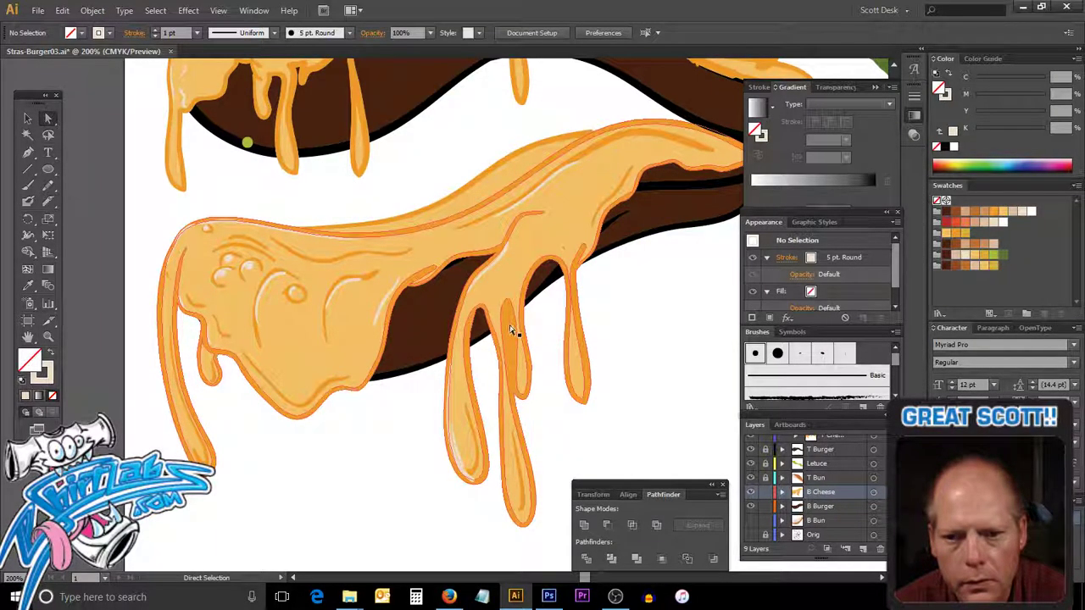
key("ctrl+space")
left_click_drag(424, 268, 577, 422)
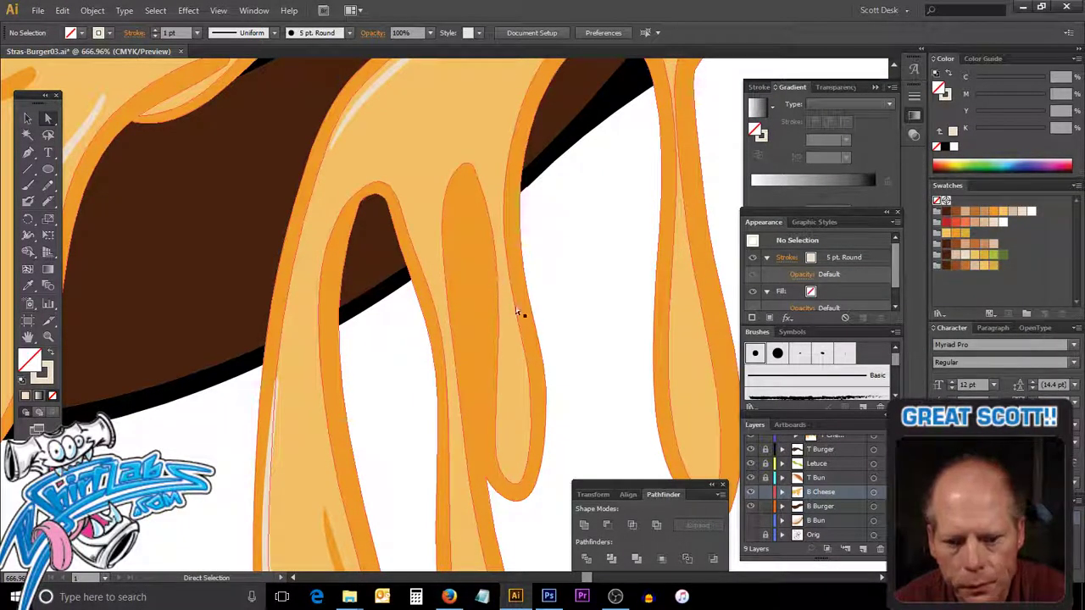
key("ctrl+y")
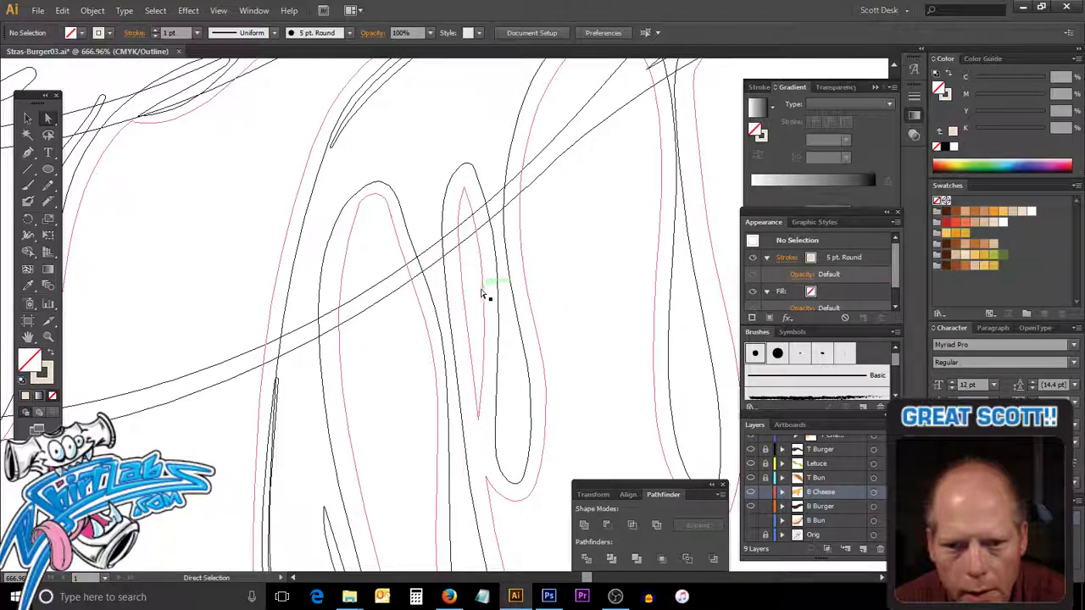
Select the thin inner drip path together with the surrounding cheese compound path.
key("v")
left_click(493, 302)
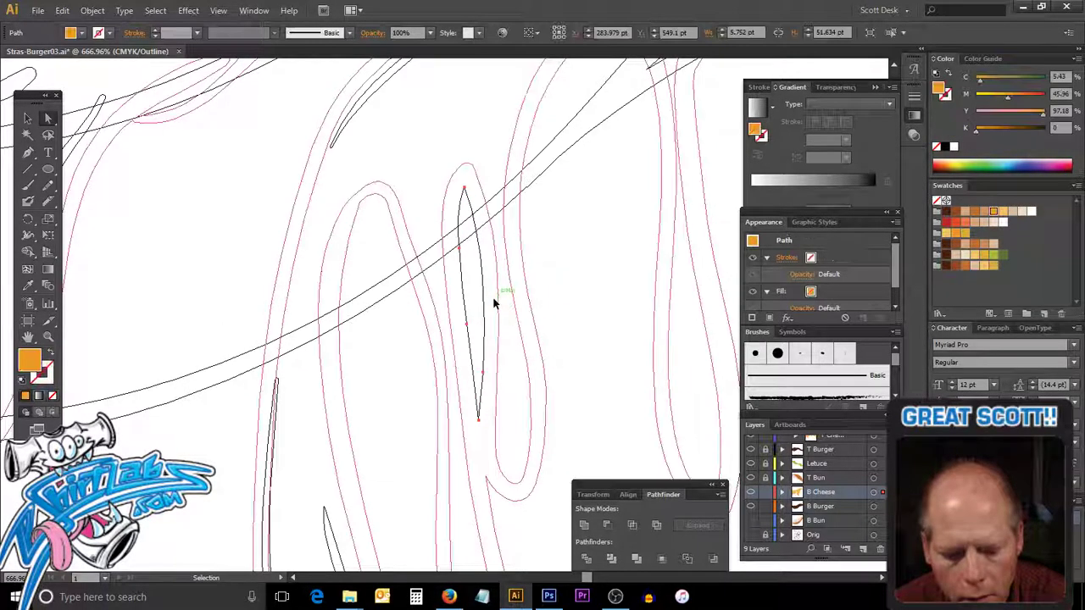
key("a")
left_click(494, 303)
left_click(571, 288)
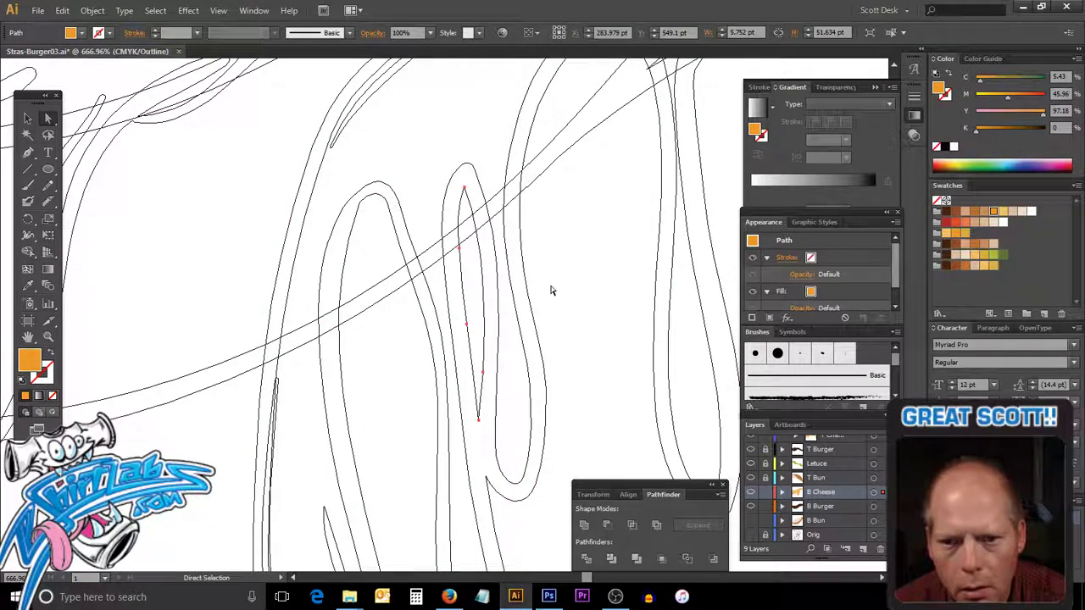
left_click(526, 305, "alt")
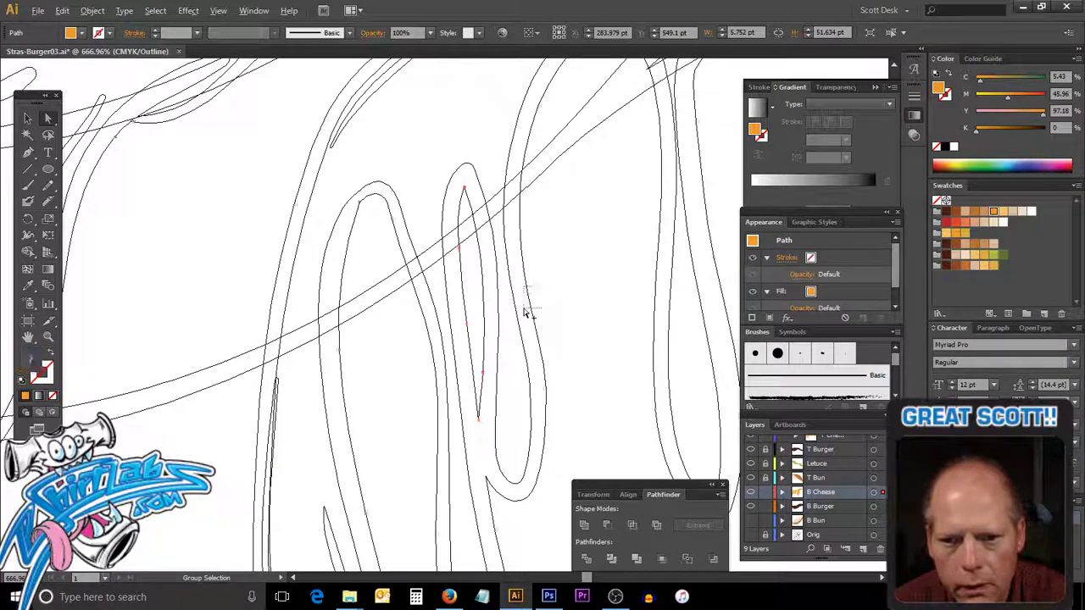
key("a")
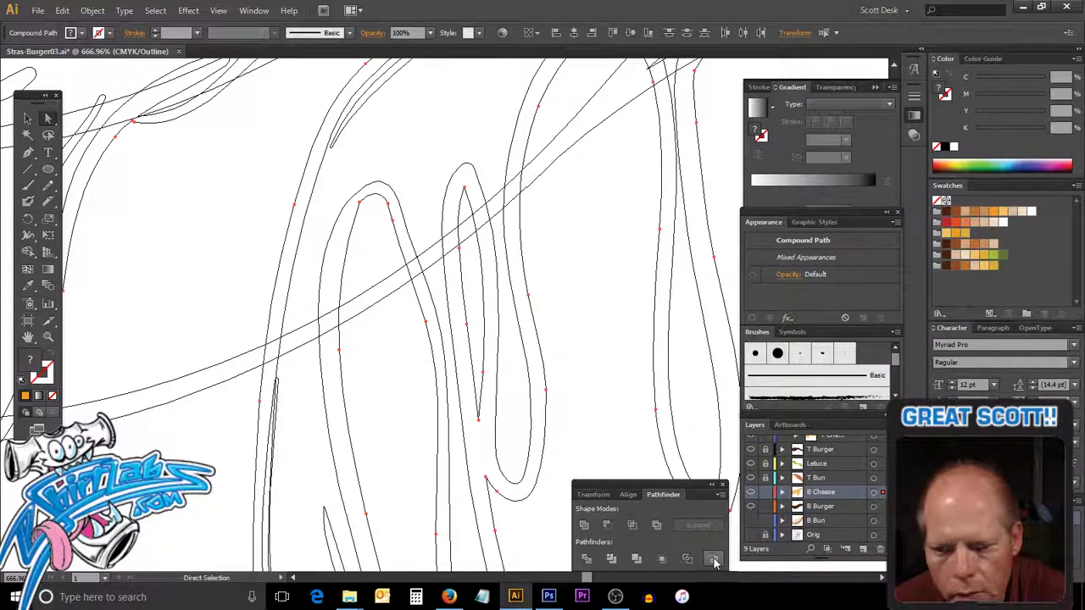
Back in Preview, try Pathfinder Minus Back and Merge on the drips, undoing each.
key("ctrl+y")
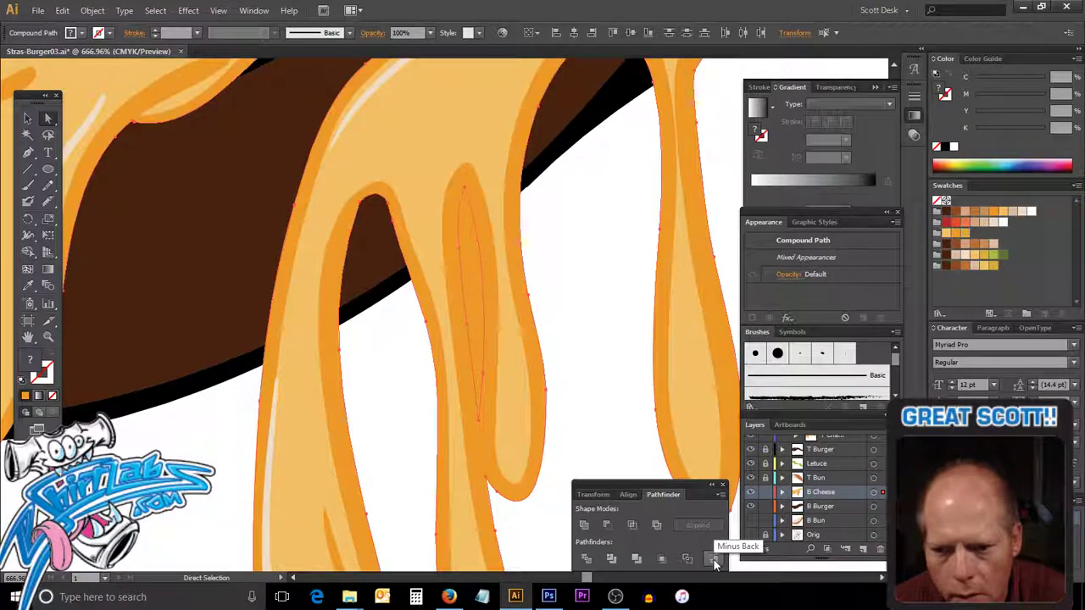
left_click(714, 561)
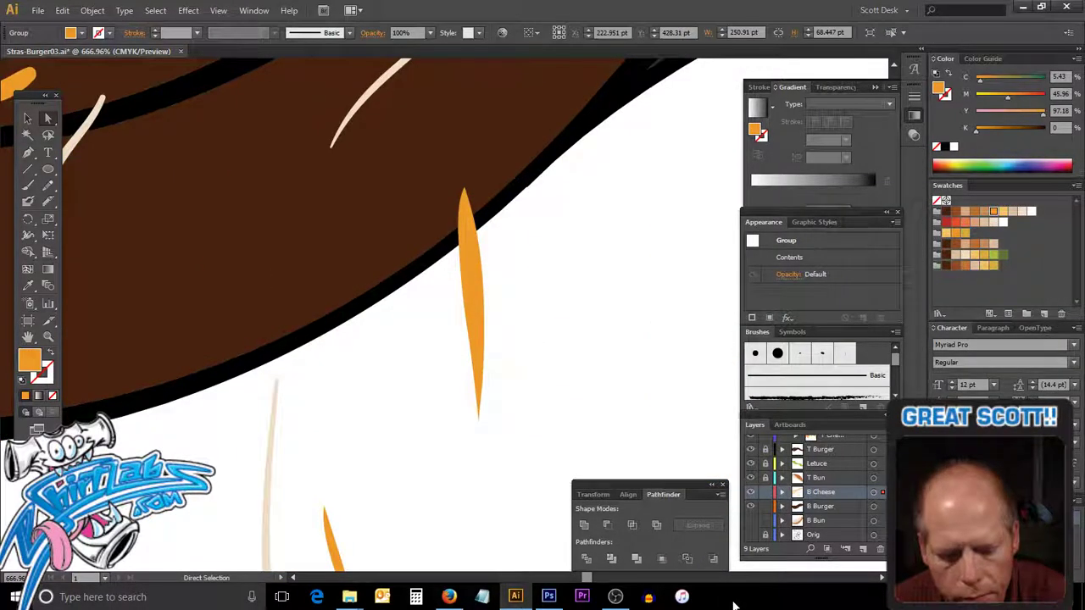
key("ctrl+z")
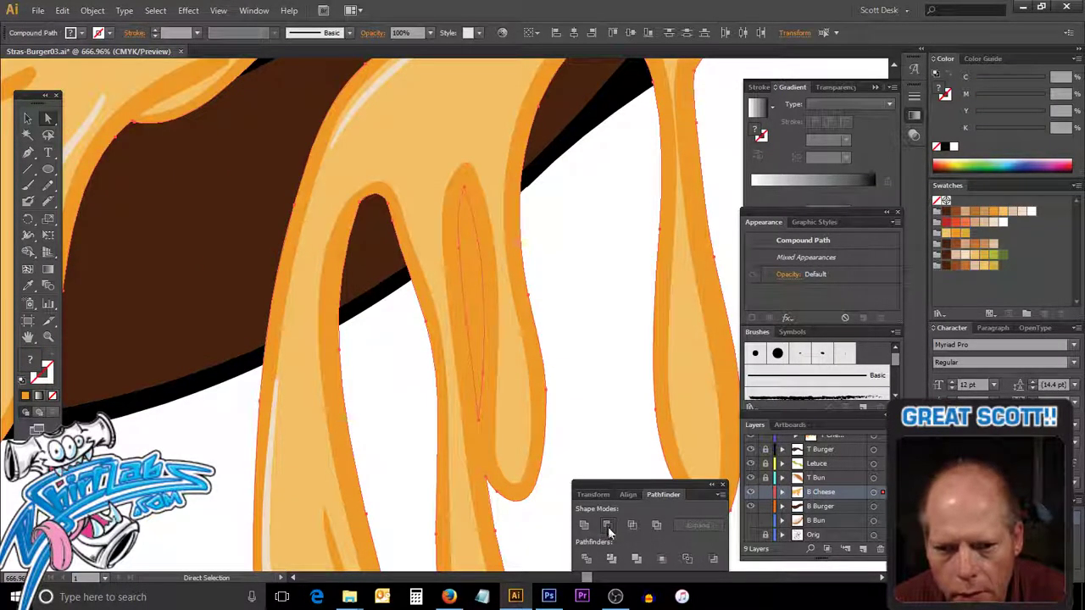
left_click(637, 559)
key("ctrl+z")
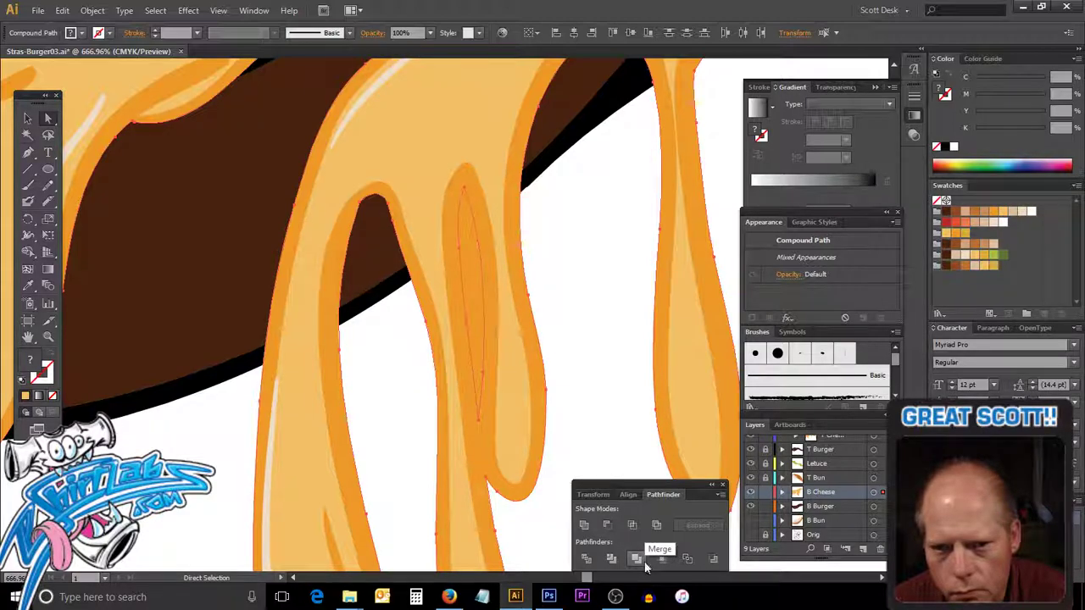
left_click(644, 564)
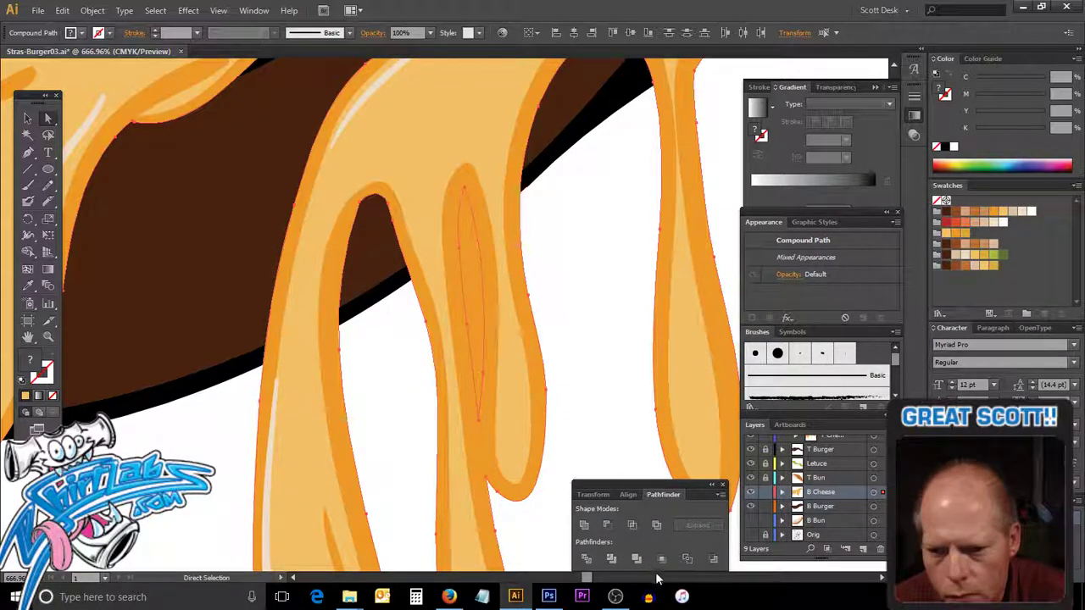
left_click(644, 557)
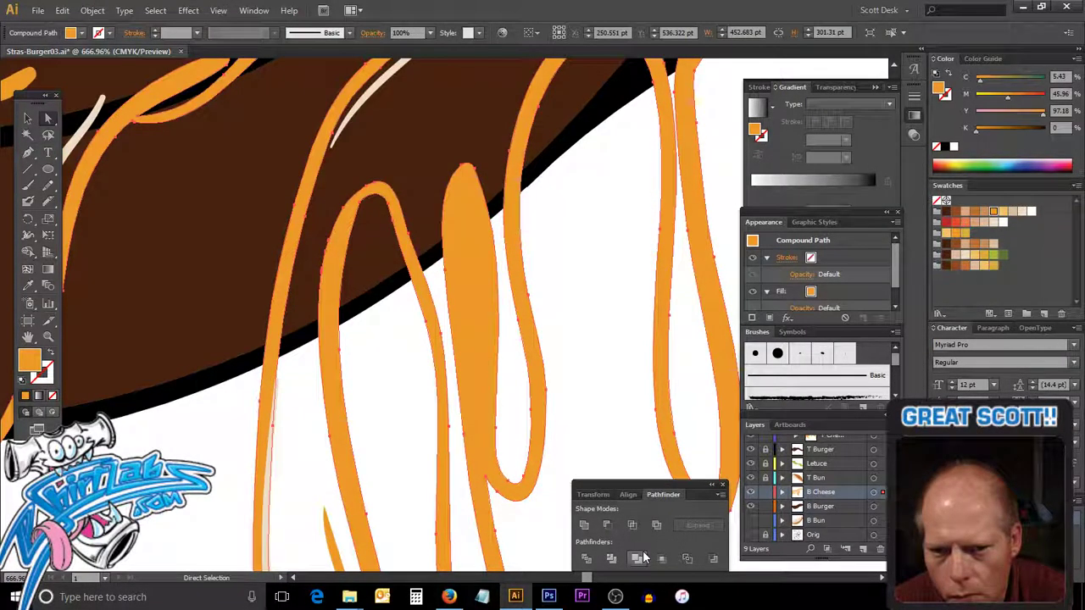
key("ctrl+z")
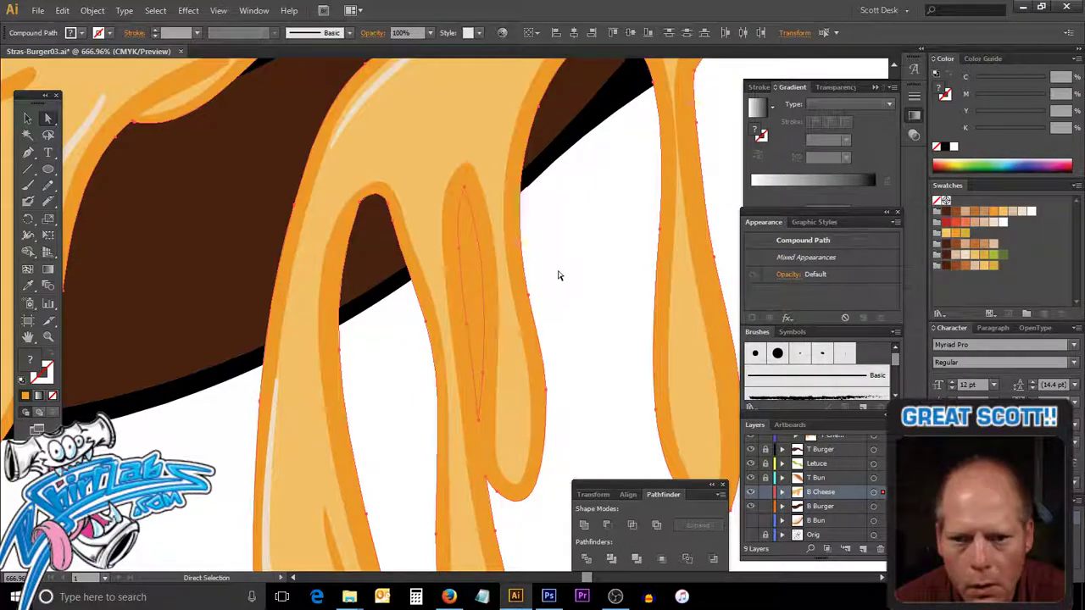
Reselect the cheese drip and inner path in Outline view and apply a Pathfinder cut.
left_click(578, 323)
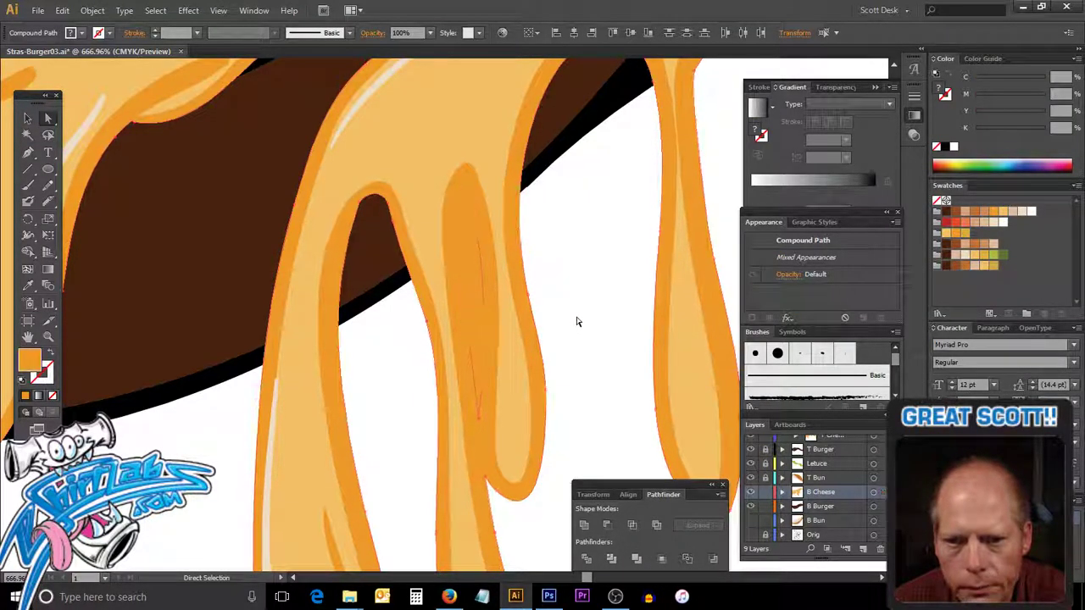
left_click(478, 298)
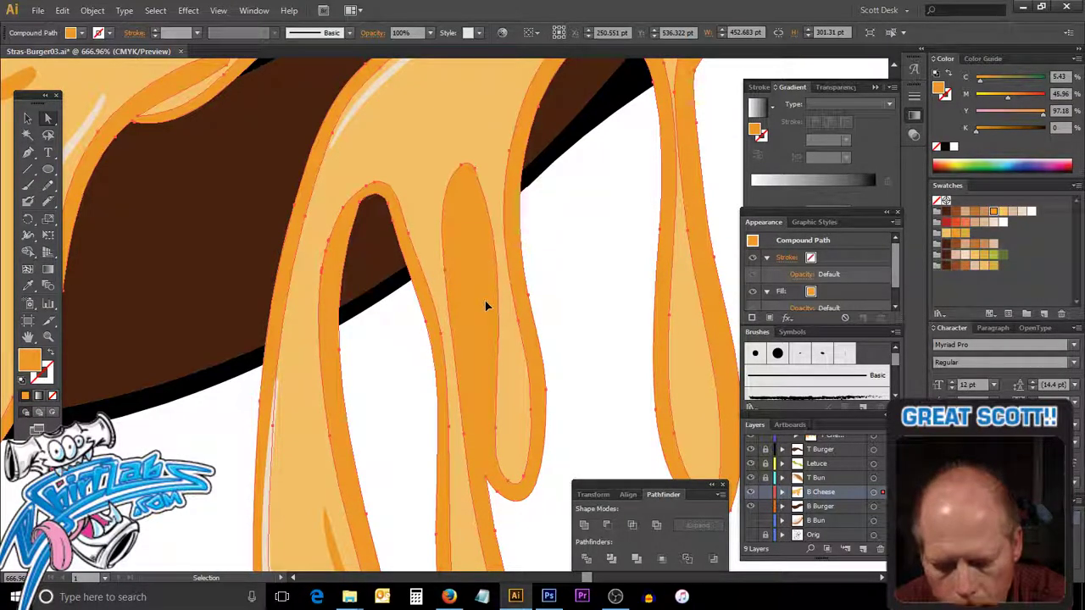
key("ctrl+y")
left_click(485, 296)
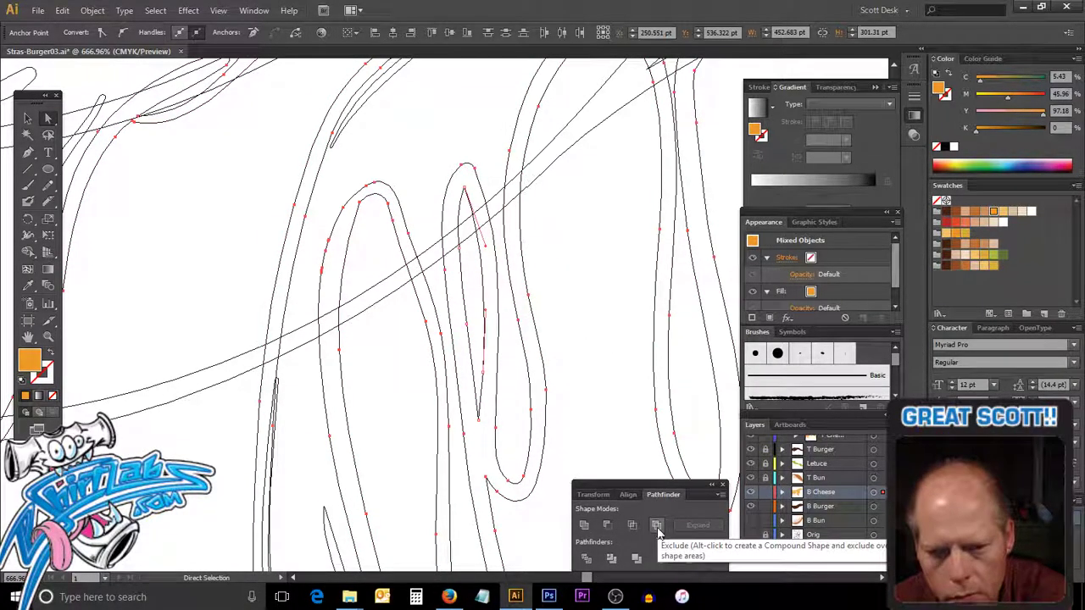
key("ctrl+y")
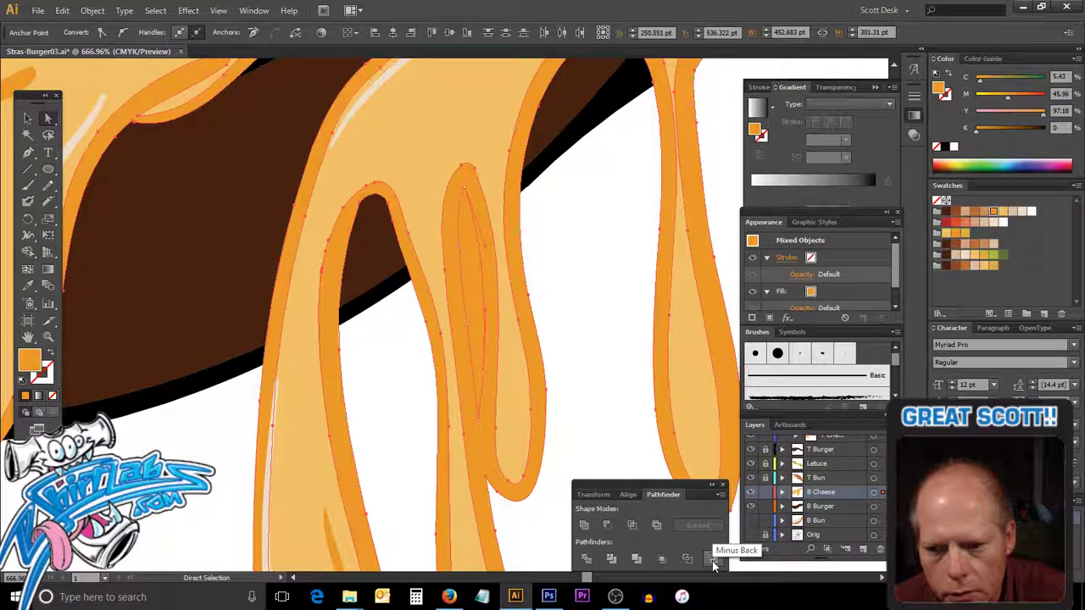
left_click(713, 560)
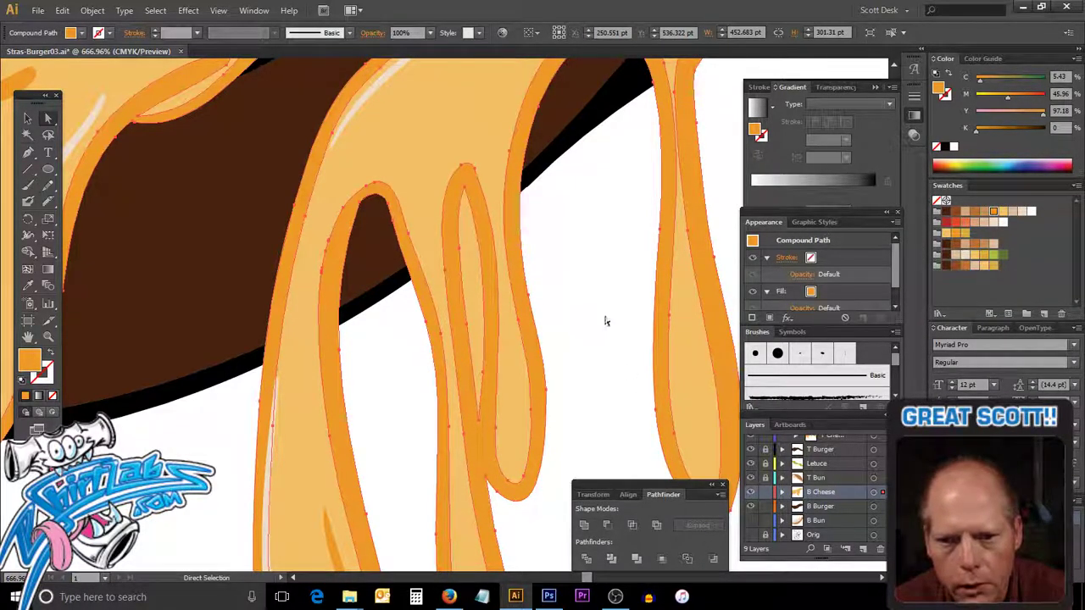
Make the inner shape a hole in the cheese drip with a compound path (Ctrl+8), then zoom out.
left_click(551, 255)
left_click(480, 148)
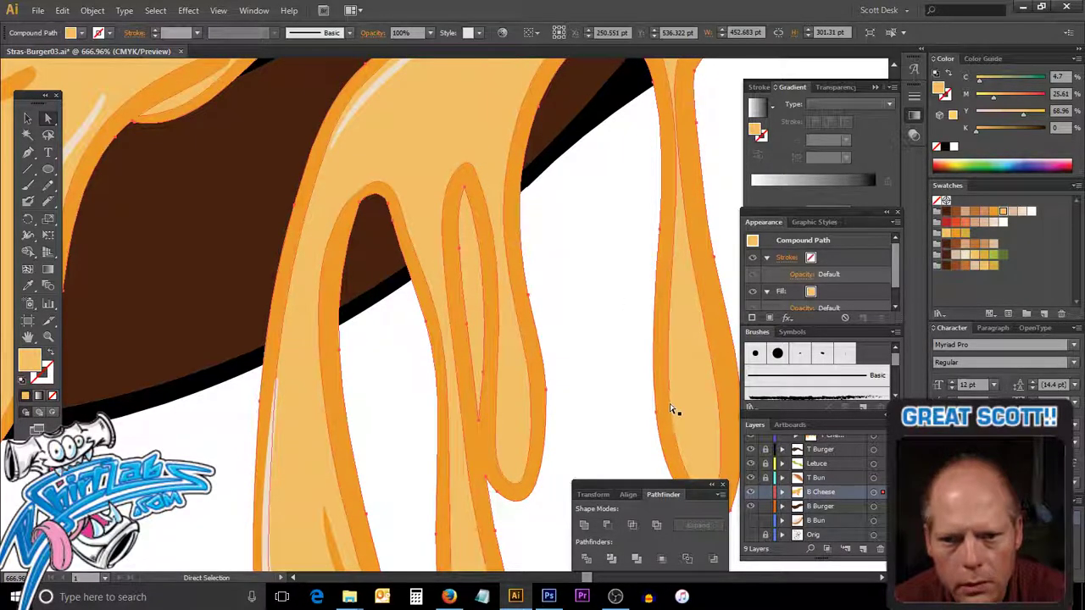
left_click(663, 405)
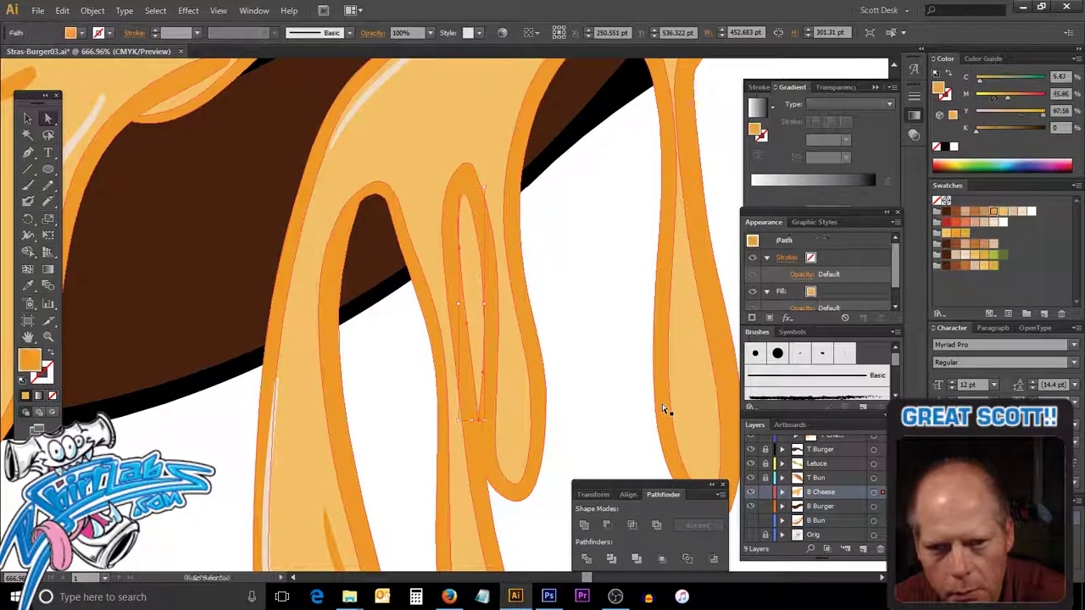
key("ctrl+h")
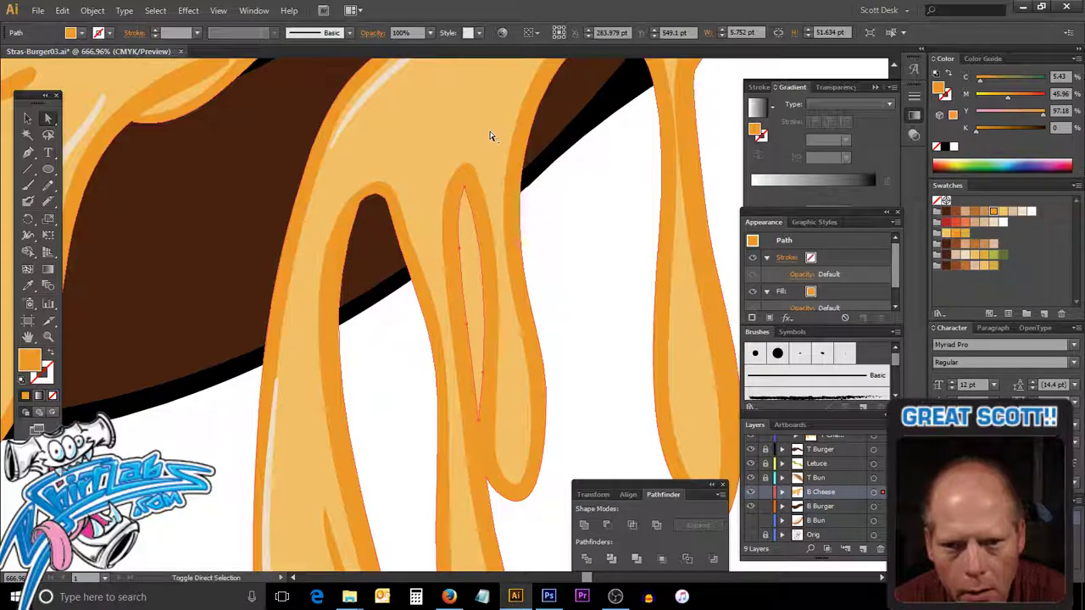
left_click(490, 134, "shift")
key("ctrl+8")
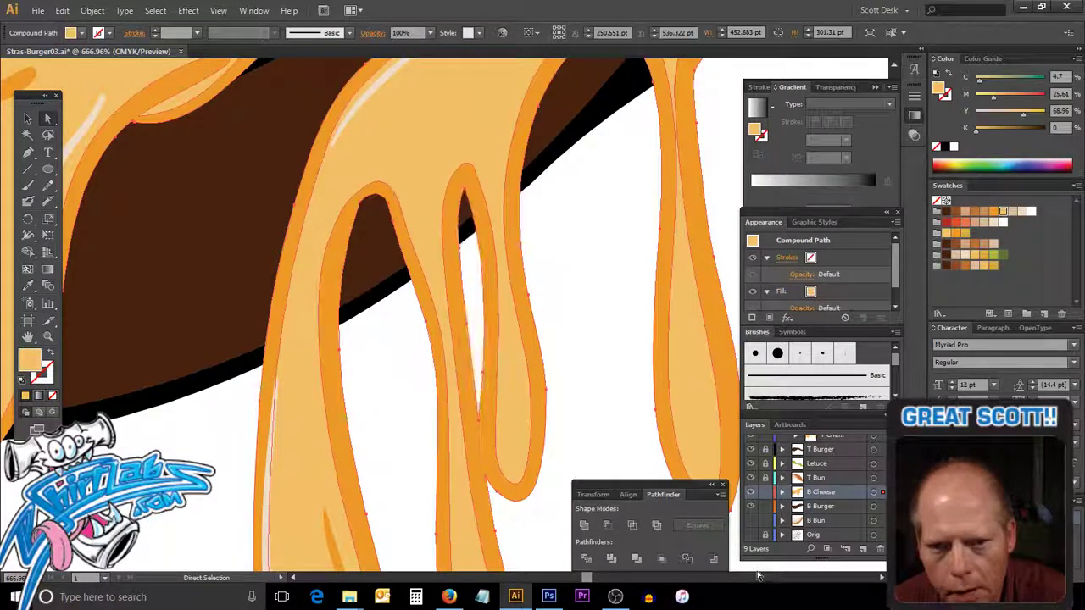
left_click(653, 369)
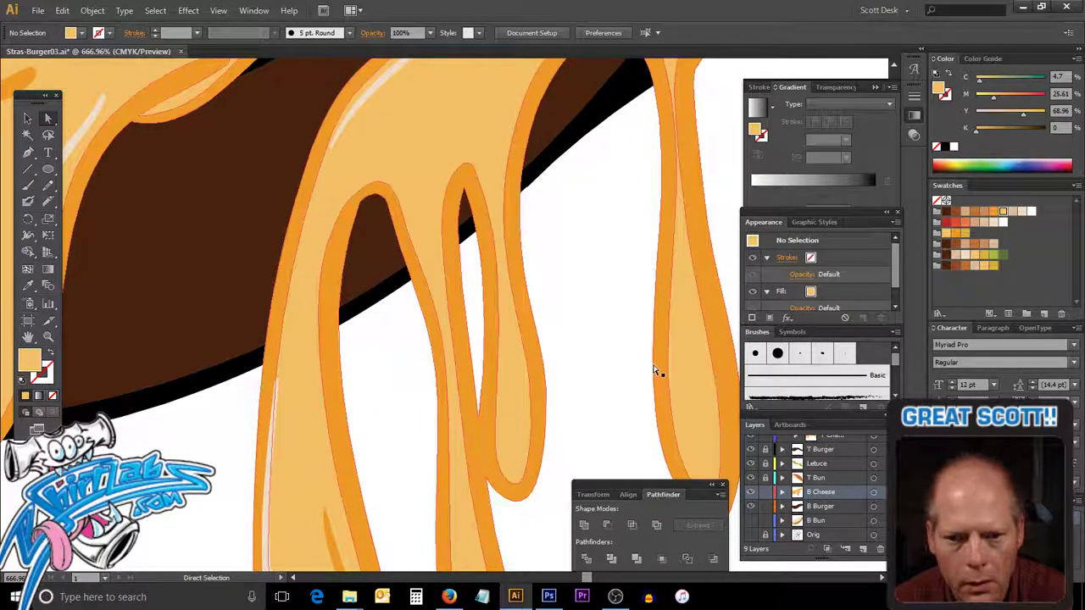
left_click(614, 344, "alt")
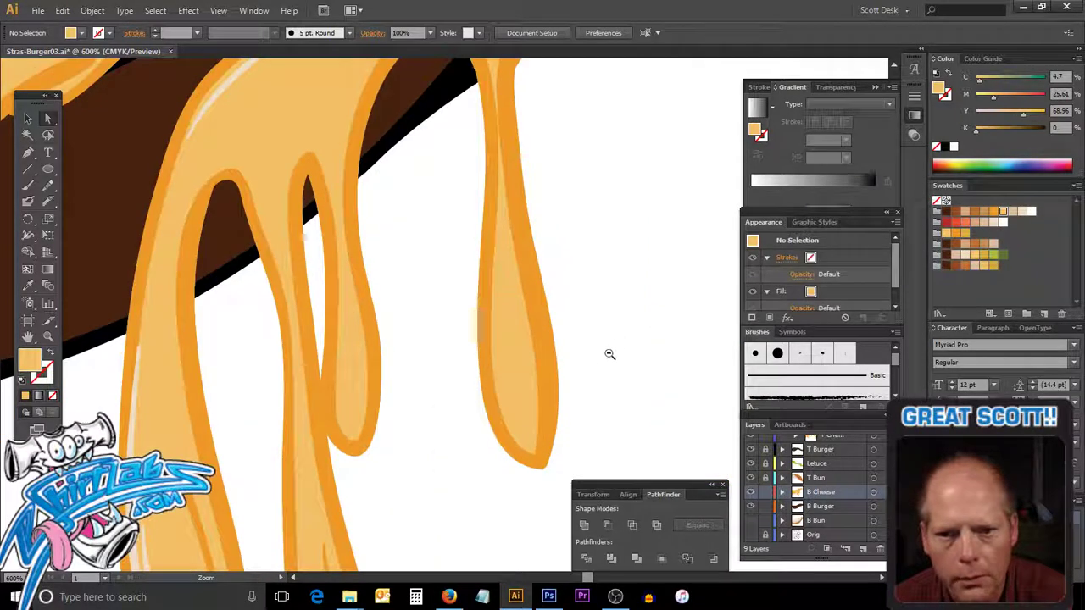
left_click(609, 355, "alt")
left_click(594, 371, "alt")
left_click(595, 370, "alt")
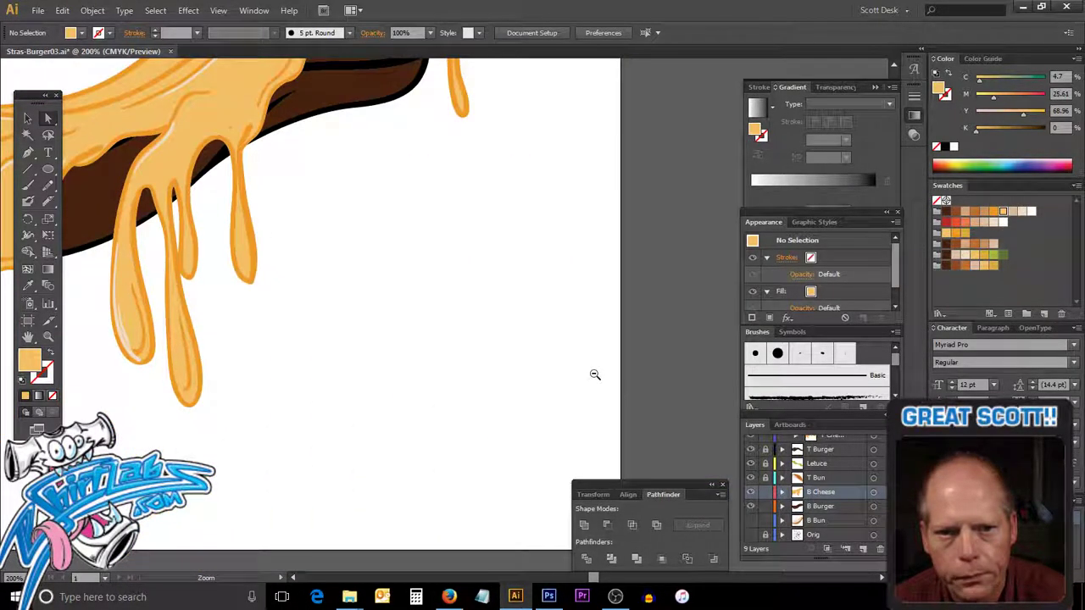
left_click(594, 373, "alt")
left_click_drag(390, 292, 689, 422)
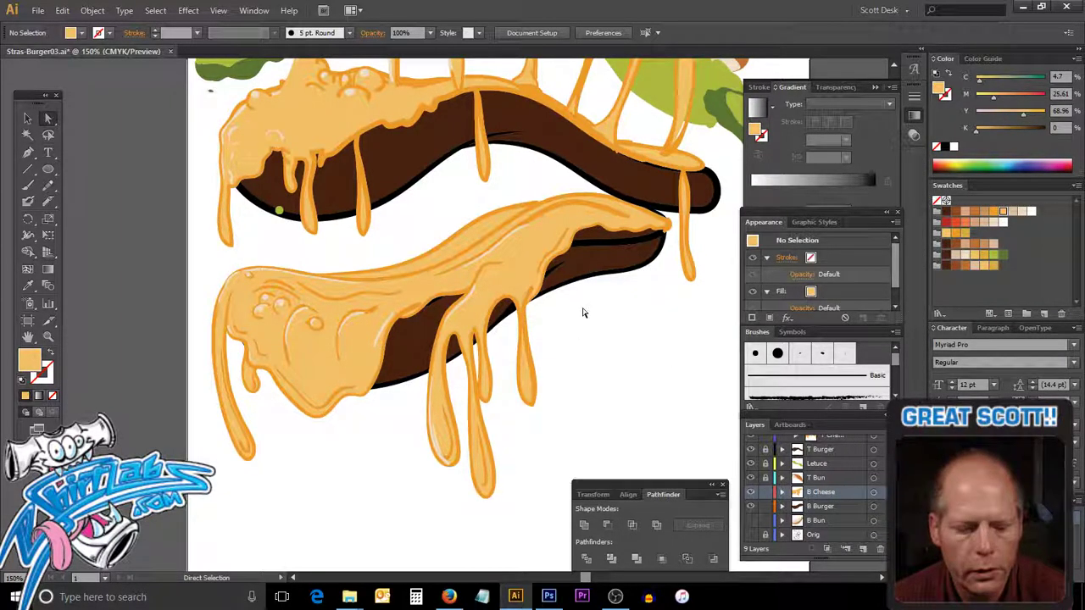
left_click(576, 339, "ctrl+alt")
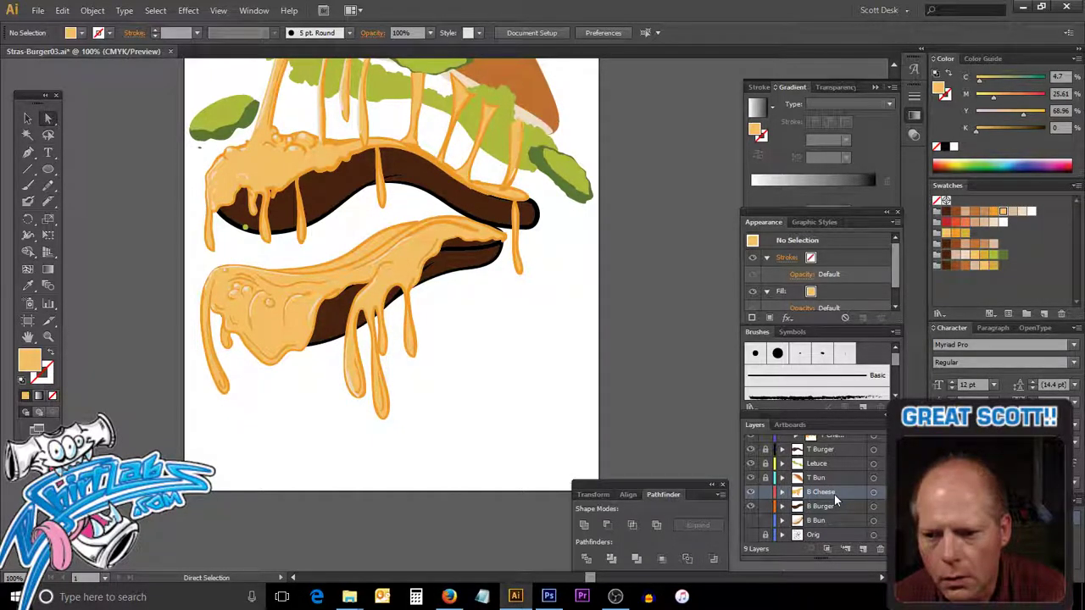
Add two new layers, naming the first B Strands and the one above it B.
left_click(863, 549)
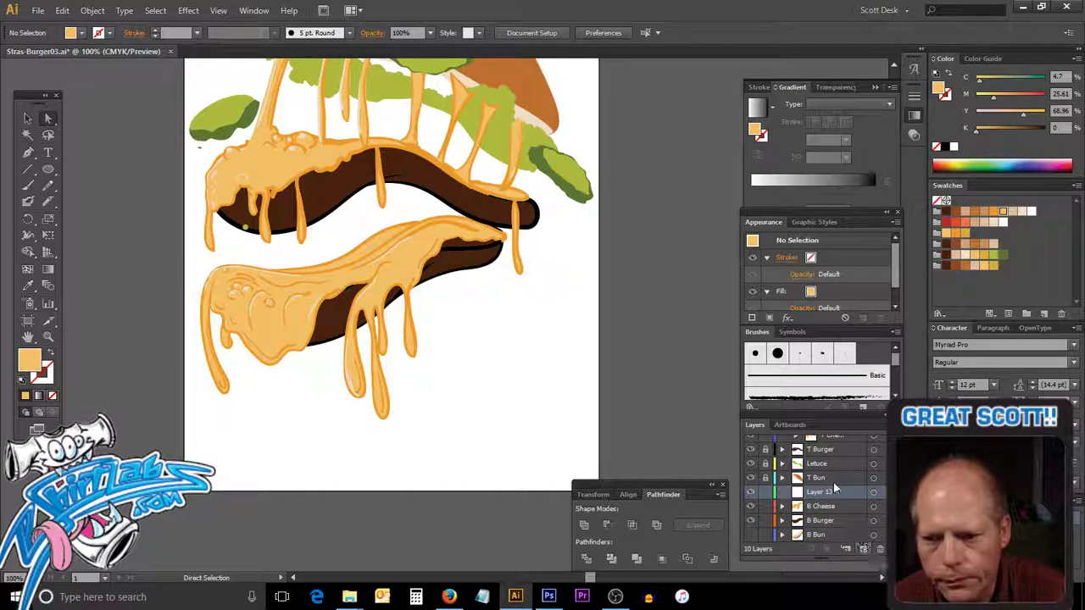
double_click(830, 491)
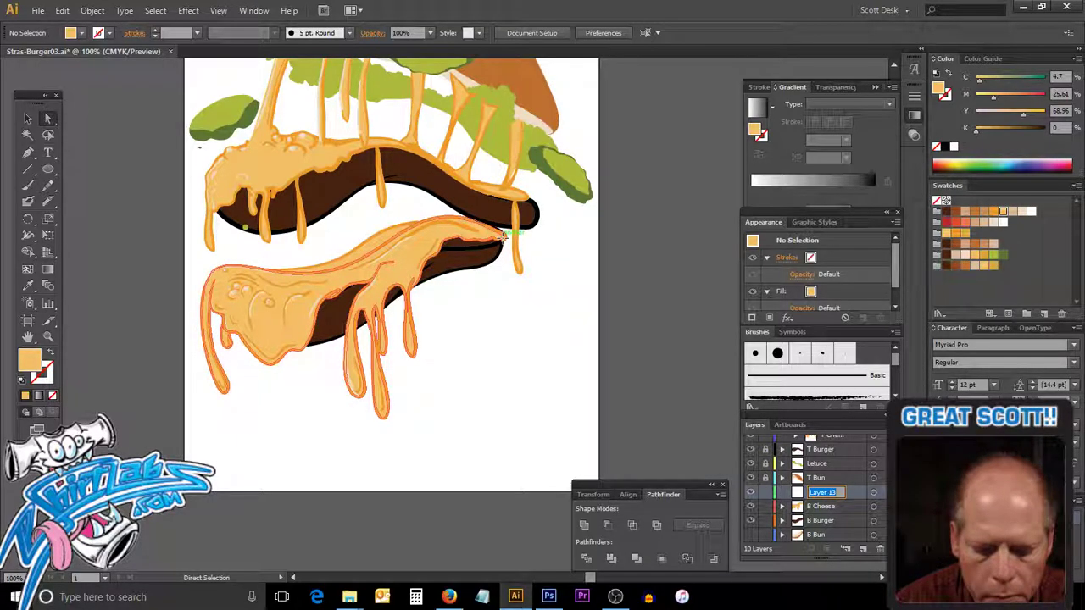
type("B")
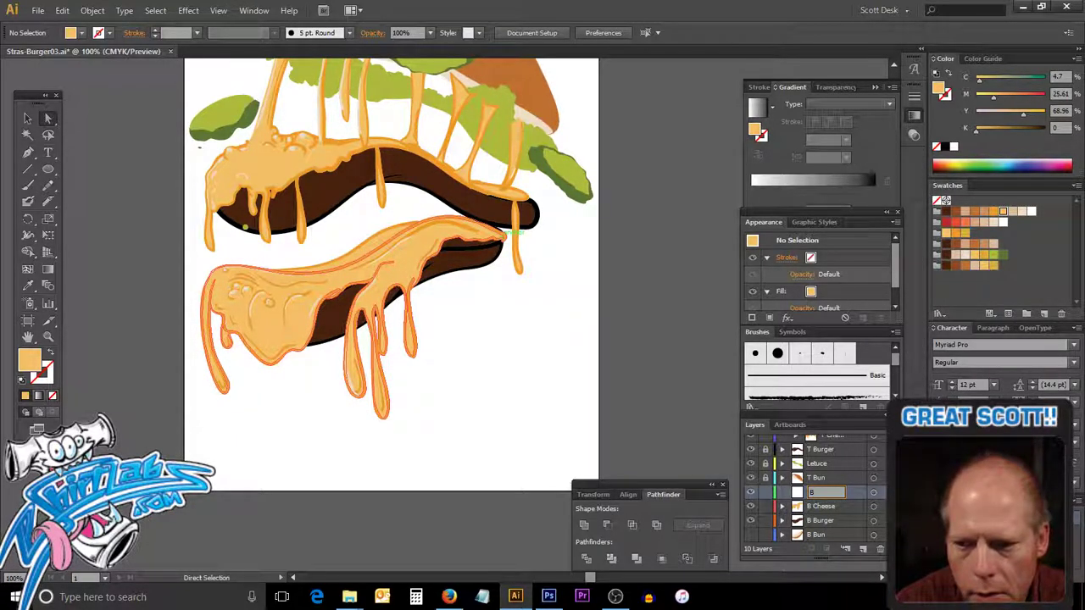
type(" Strands")
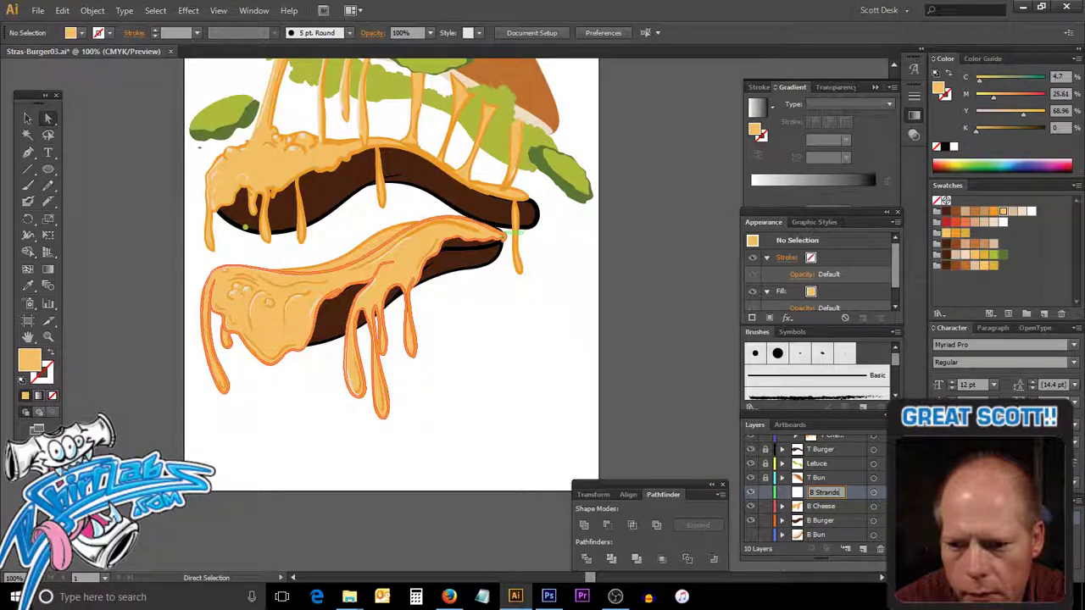
key("Return")
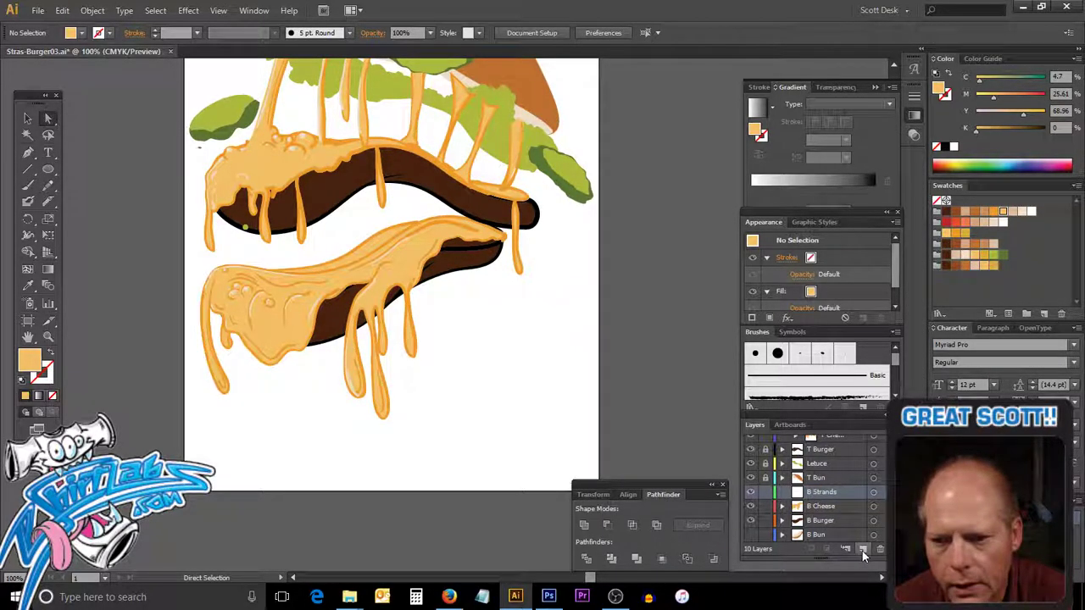
left_click(863, 548)
double_click(820, 493)
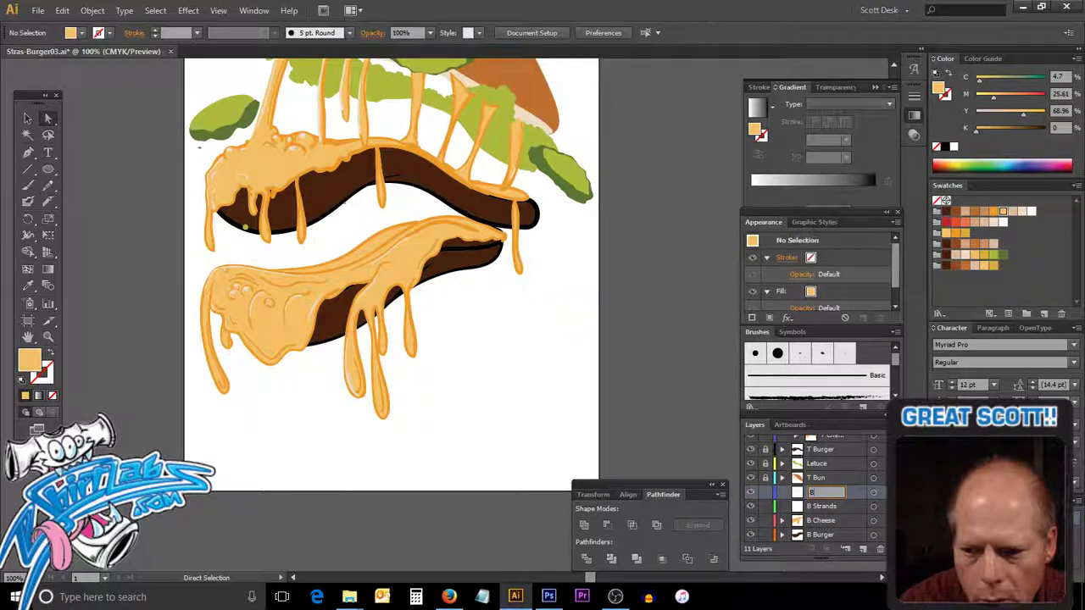
type("B")
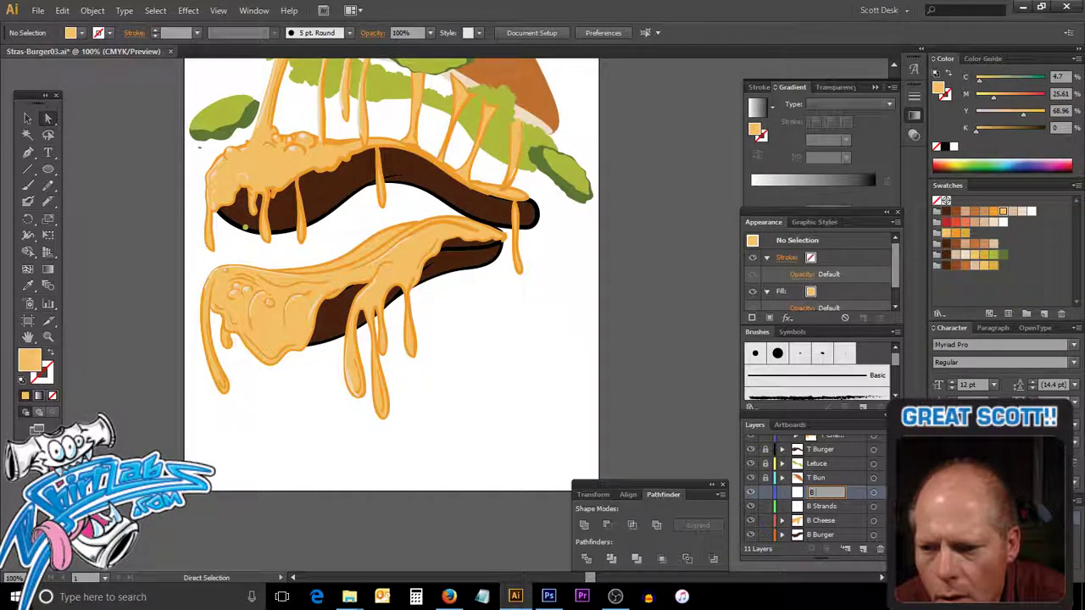
Make the top cheese sublayer active, then bring up Layer Options for layer B.
scroll(814, 491, "up", 3)
scroll(814, 492, "up", 2)
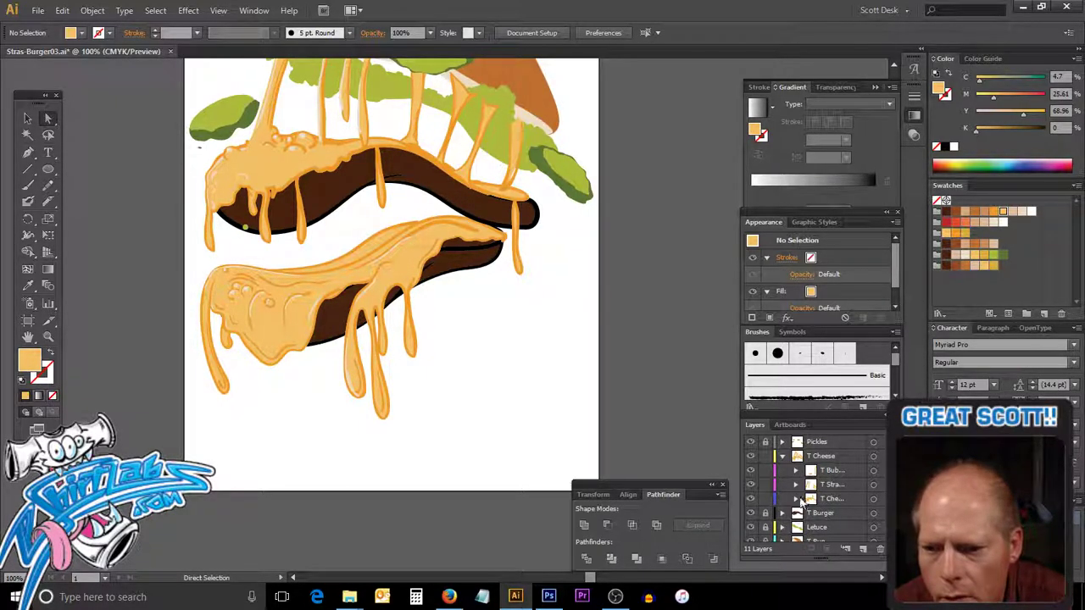
left_click(796, 499)
left_click(795, 499)
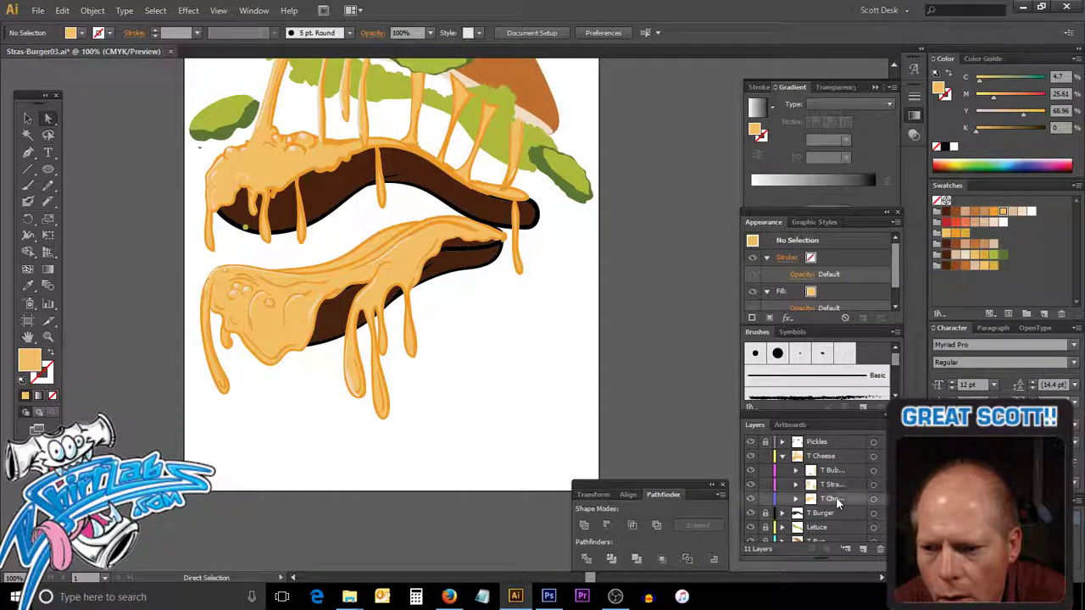
left_click(836, 497)
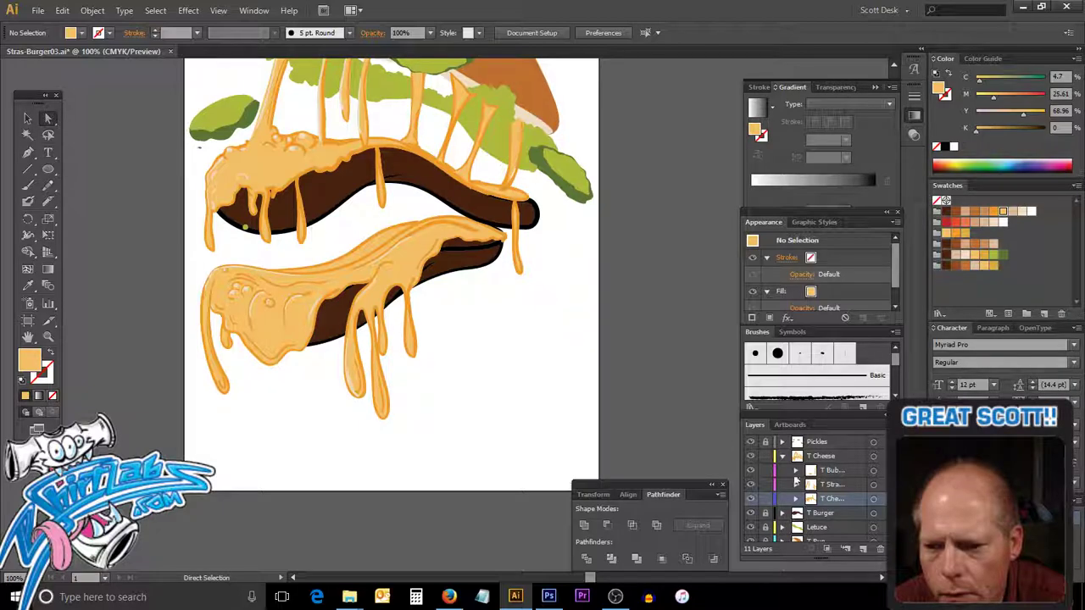
scroll(814, 487, "down", 2)
scroll(813, 487, "down", 1)
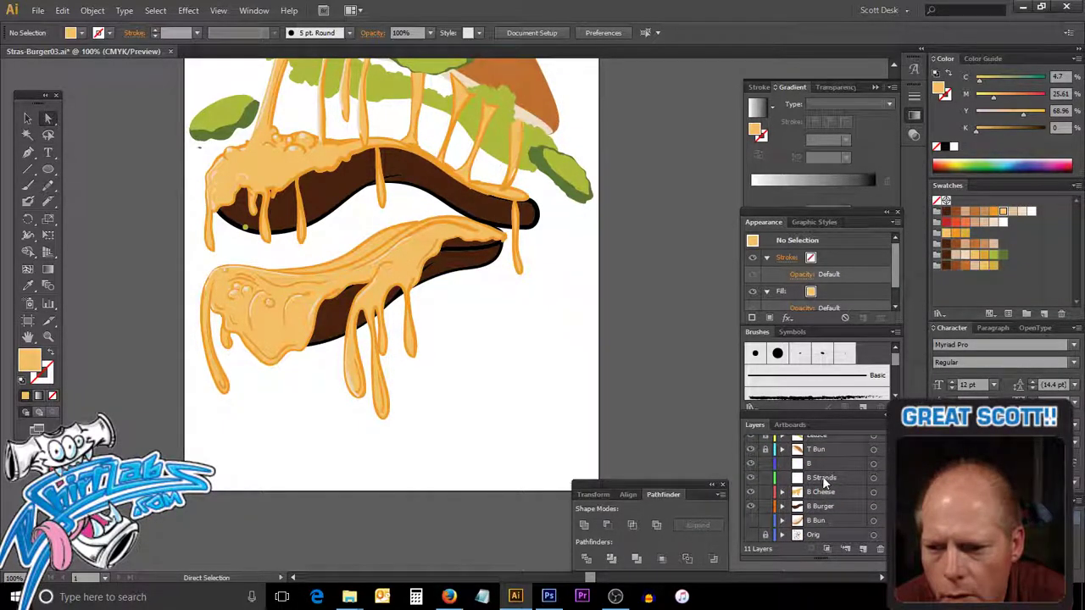
double_click(821, 464)
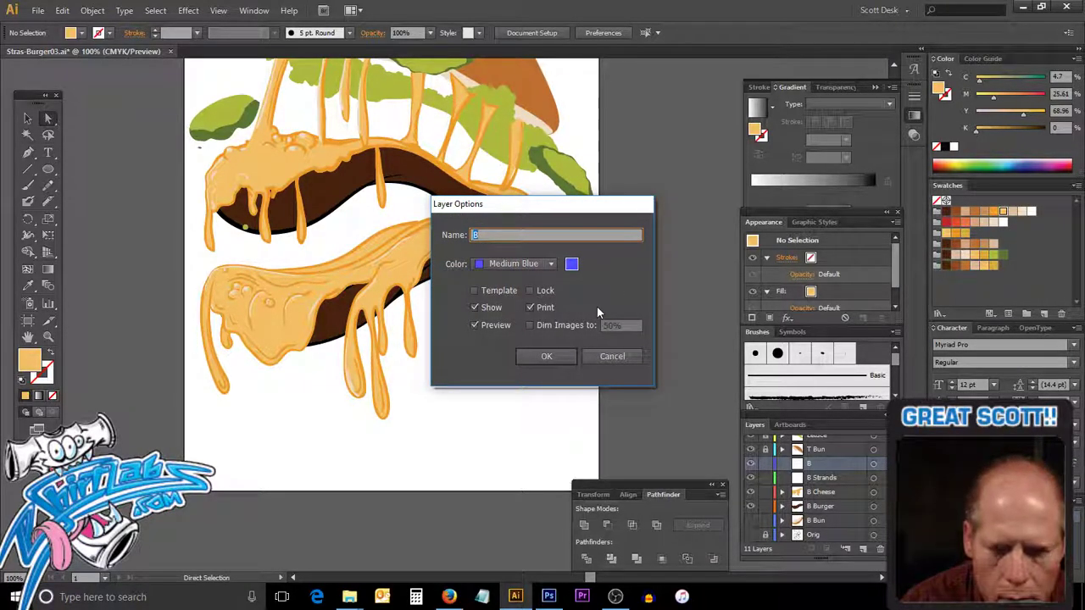
Rename the layer to B Cheese and move B Strands into it.
type("B Chee")
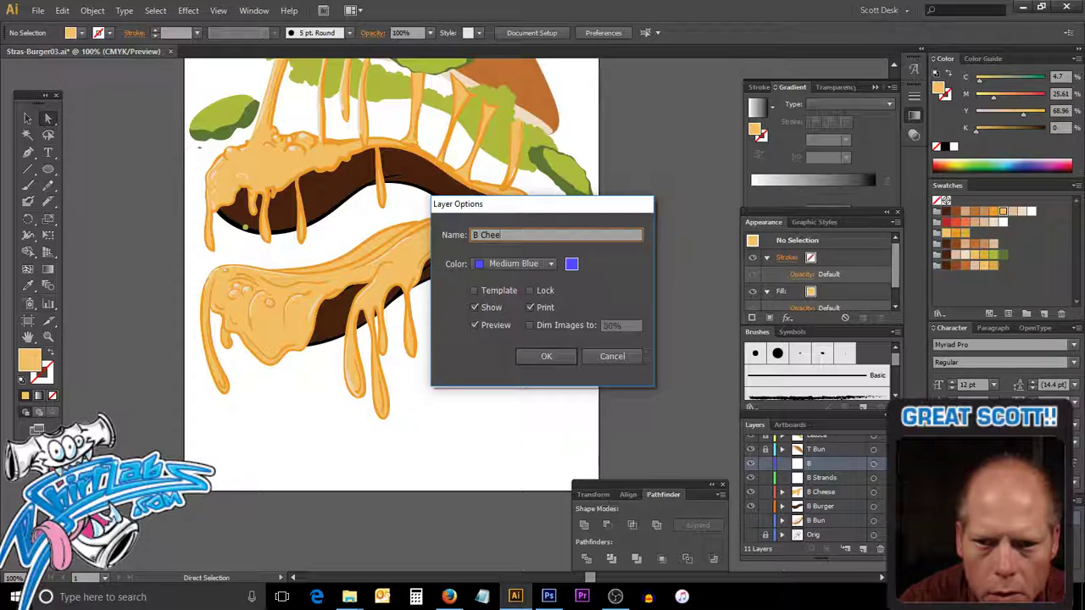
type("se")
key("Return")
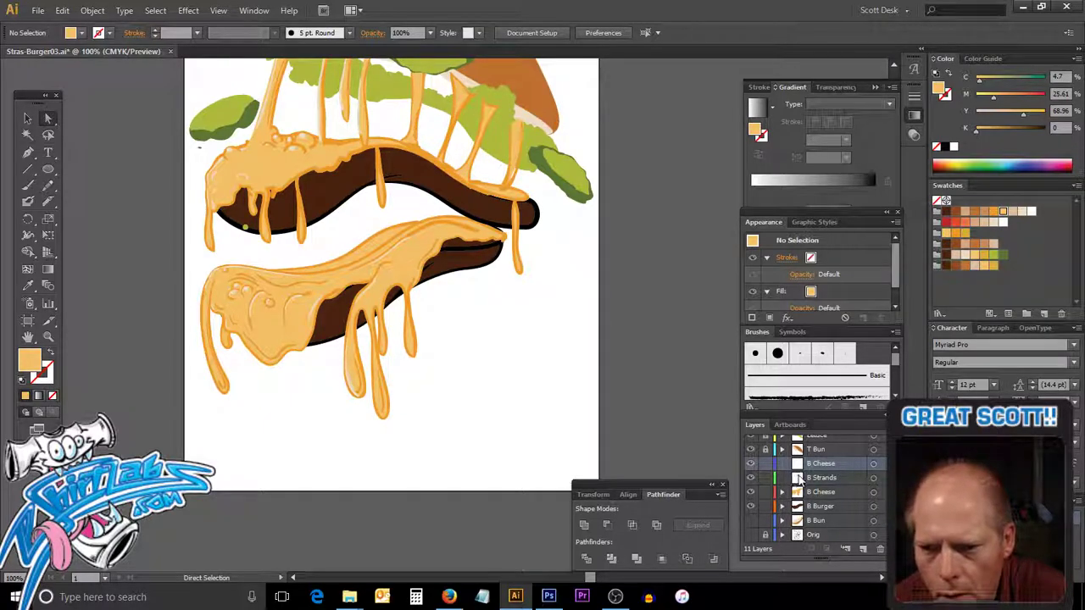
mouse_move(793, 479)
left_mouse_down()
mouse_move(810, 464)
mouse_move(800, 481)
mouse_move(812, 492)
left_mouse_up()
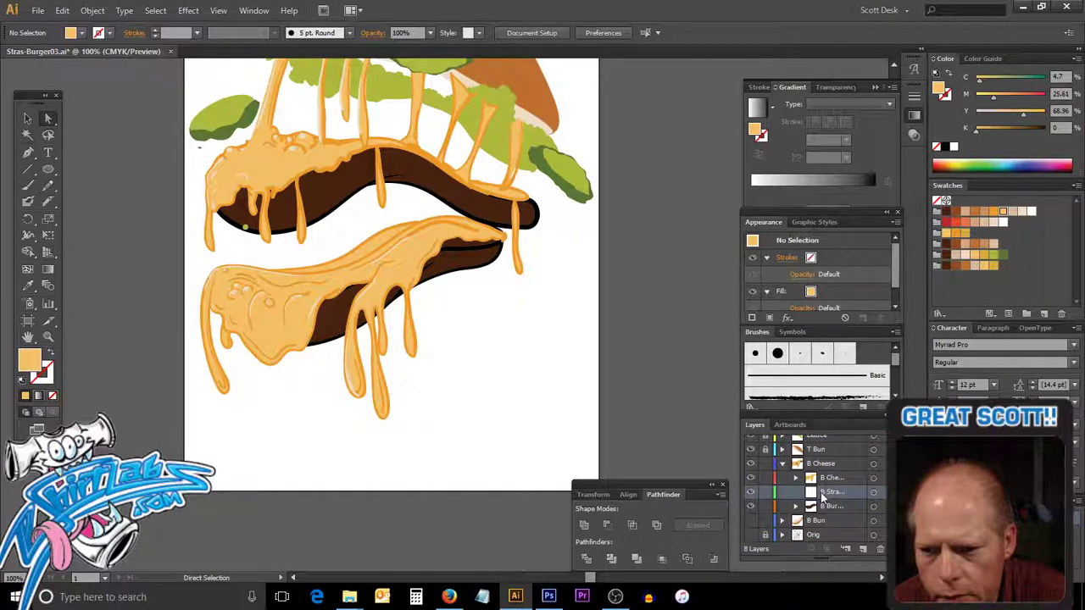
Nest the strands in the bottom cheese sublayer and start dragging B Burger out of B Cheese.
left_click(821, 479, "shift")
left_click_drag(820, 479, 820, 481)
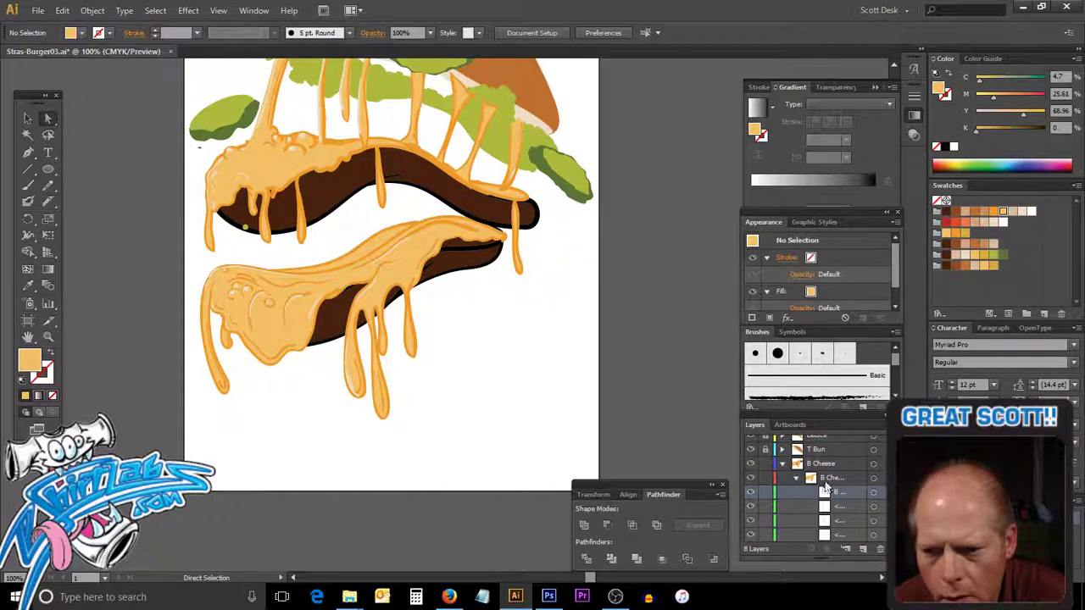
left_click(795, 478)
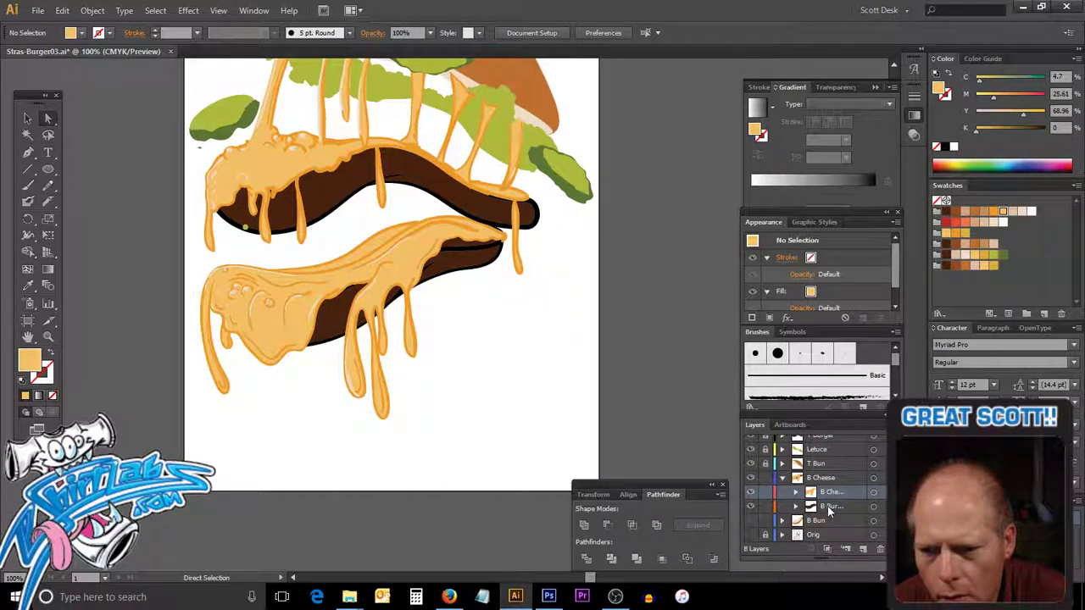
mouse_move(829, 509)
left_mouse_down()
mouse_move(820, 511)
mouse_move(830, 517)
left_mouse_up()
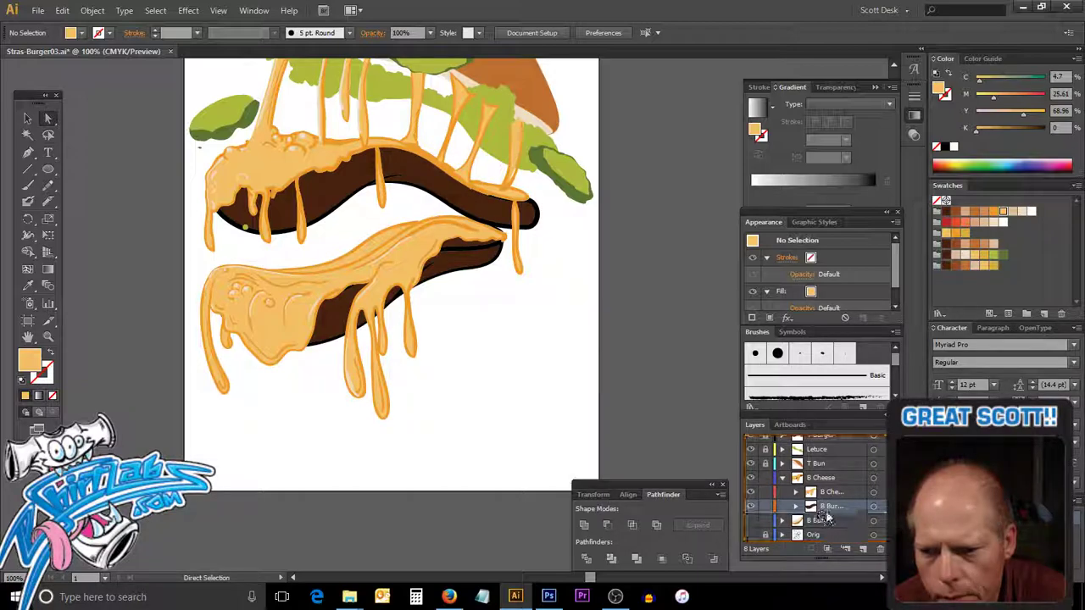
mouse_move(827, 507)
left_mouse_down()
mouse_move(821, 480)
mouse_move(831, 480)
mouse_move(830, 513)
left_mouse_up()
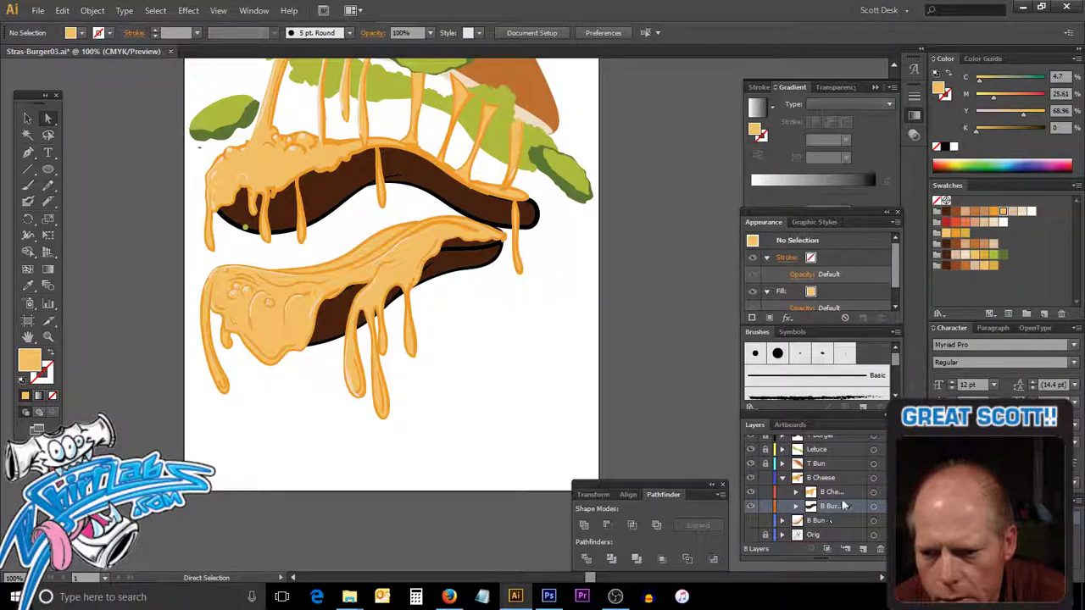
Make B Burger its own layer, stack B Cheese above it, and add a new Layer 15.
left_click_drag(833, 508, 829, 482)
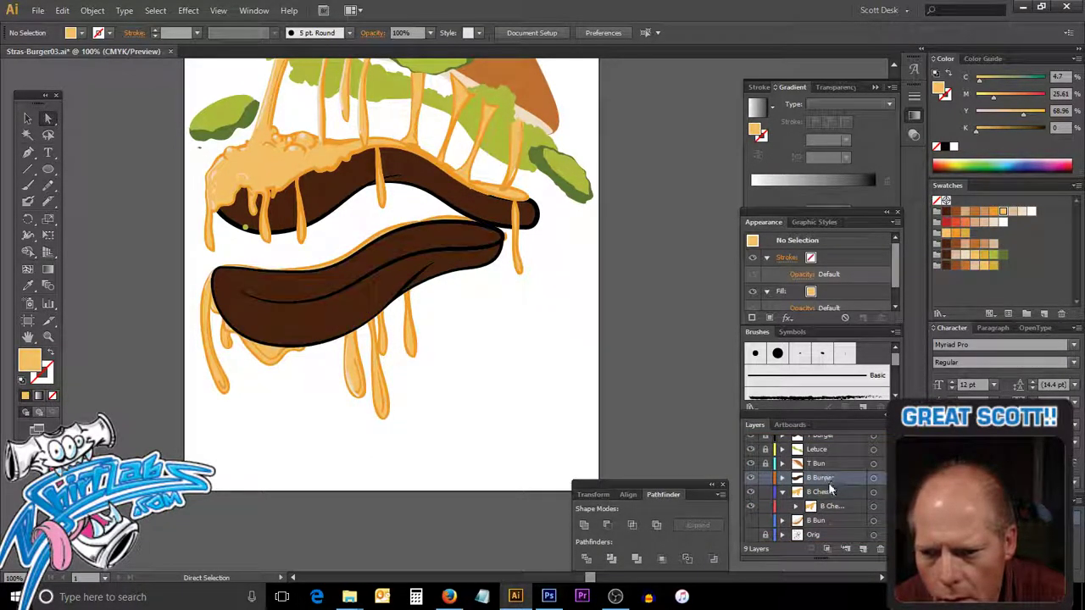
left_click(783, 494)
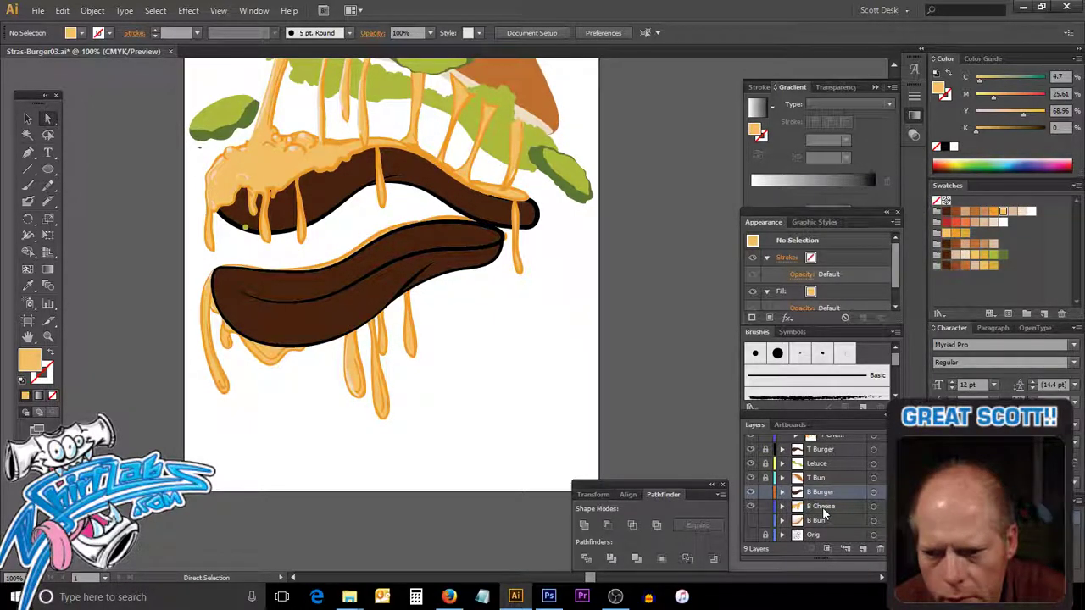
left_click(821, 506)
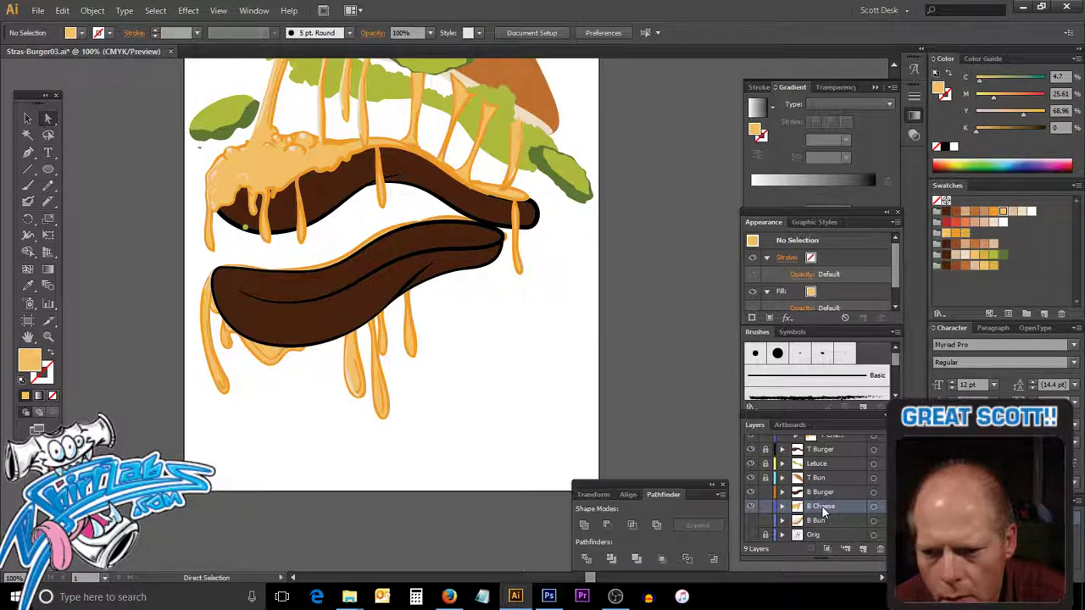
left_click(752, 507)
left_click(753, 508)
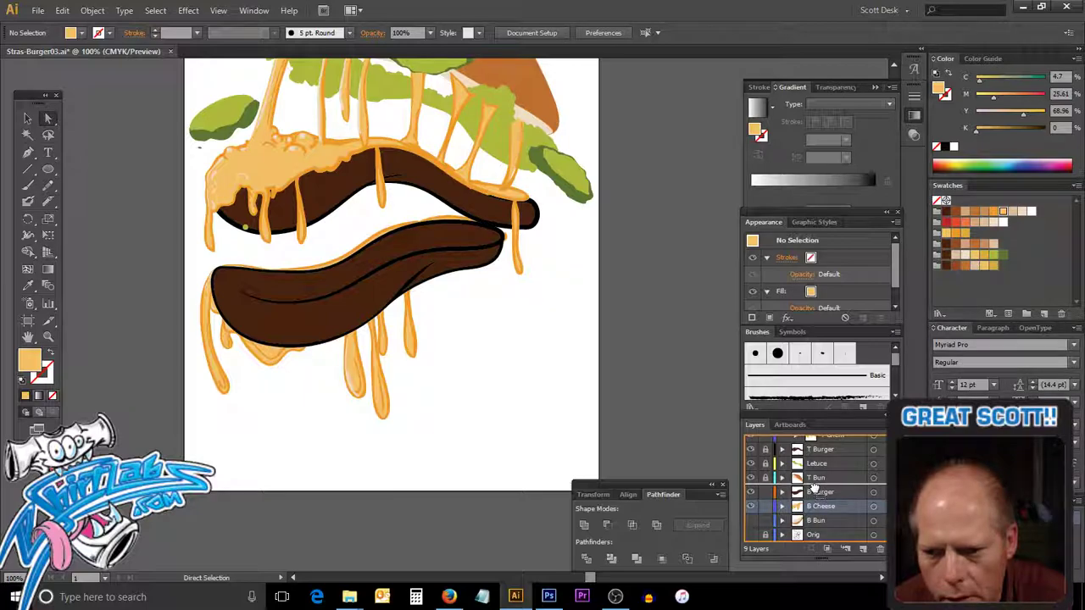
left_click_drag(816, 509, 817, 494)
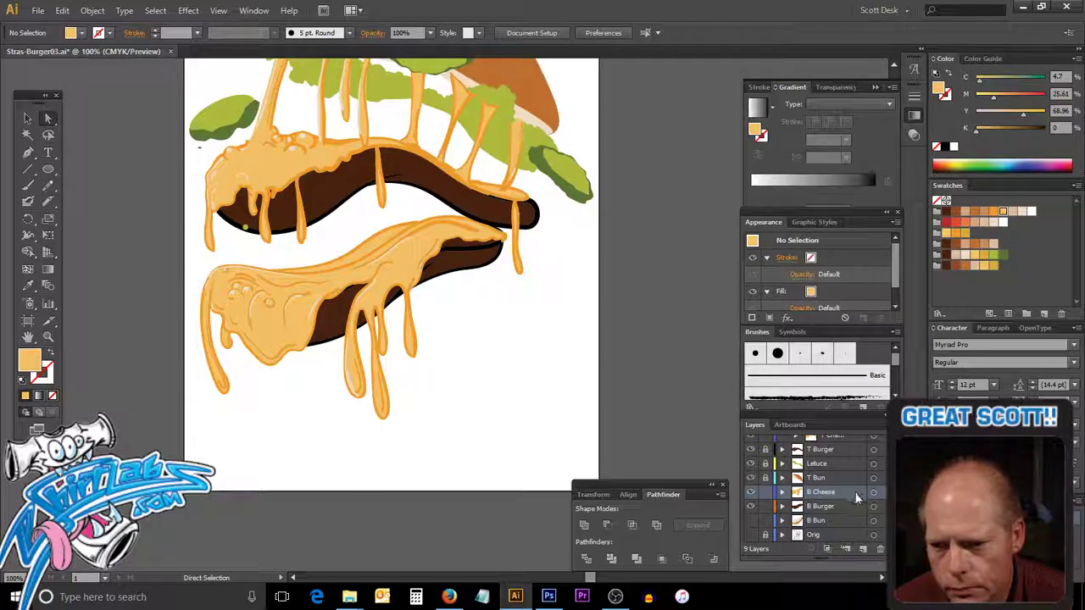
left_click(863, 551)
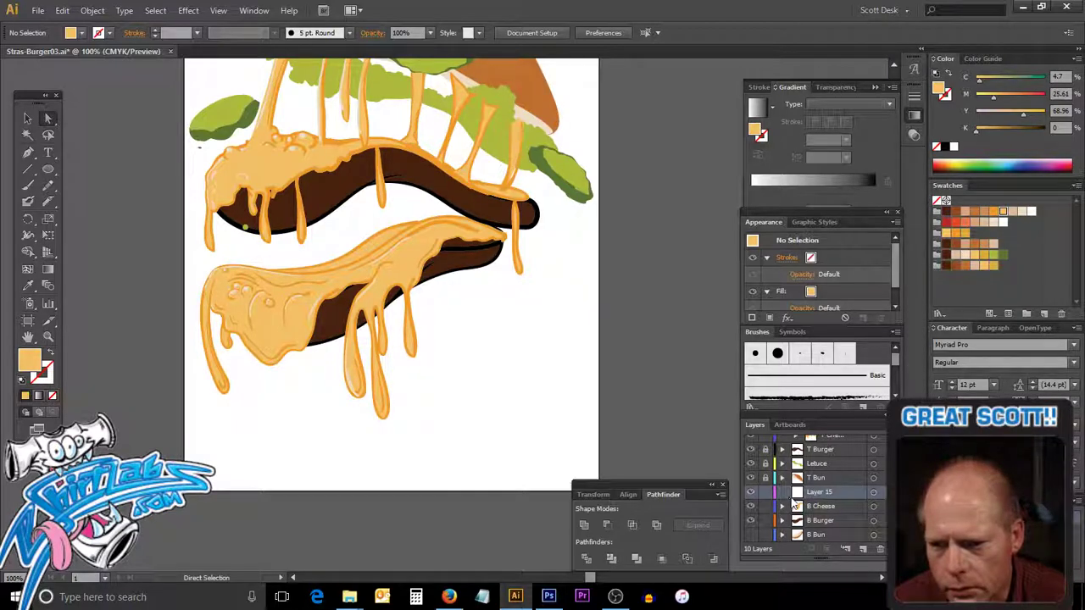
Delete Layer 15 and add a sublayer named B Strands inside B Cheese.
left_click_drag(815, 492, 881, 551)
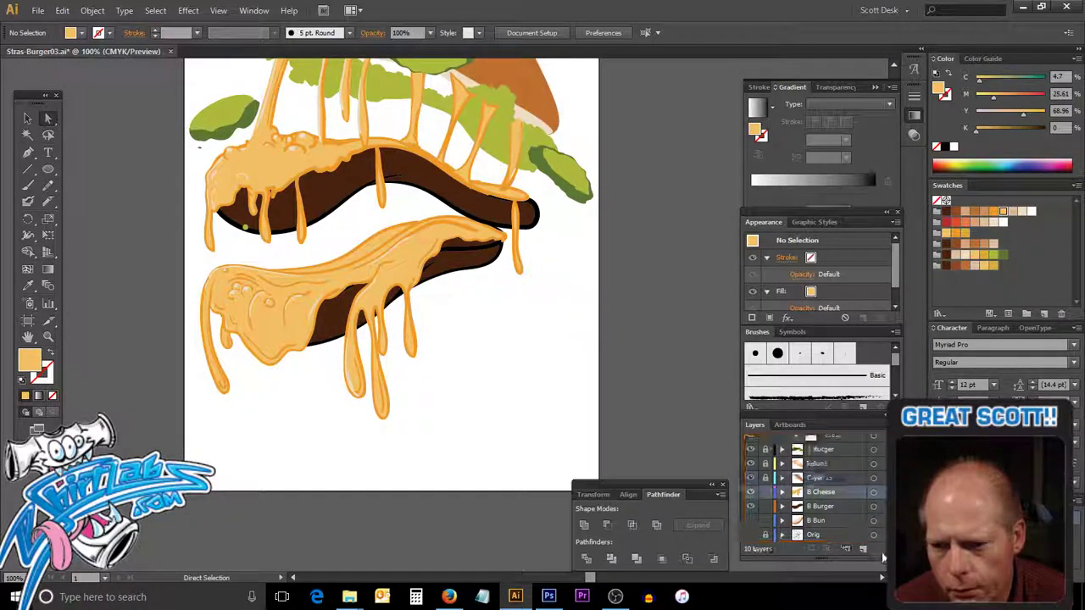
left_click(782, 491)
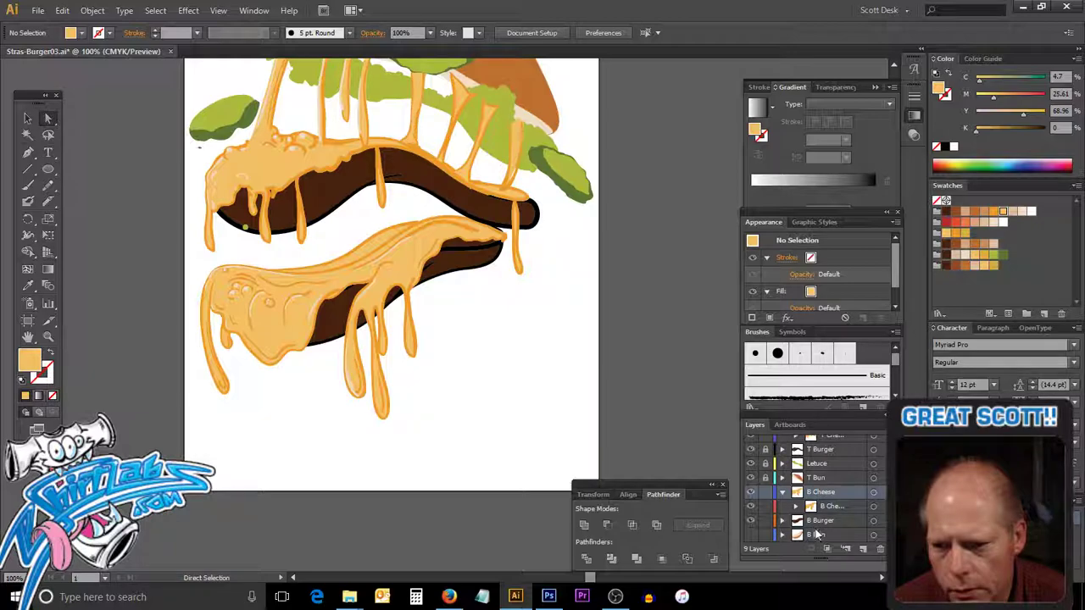
left_click(861, 549)
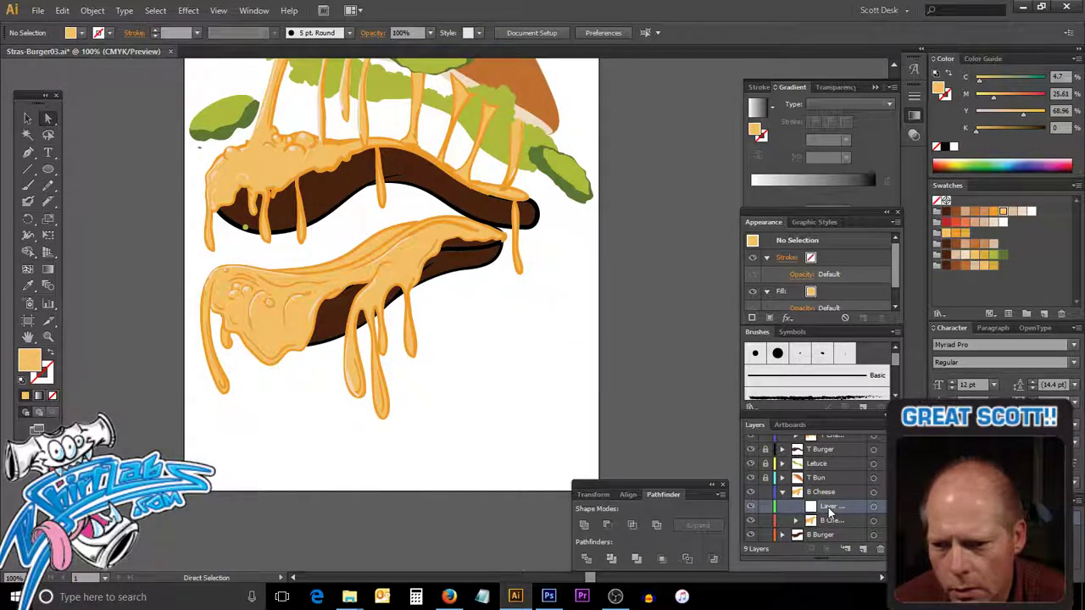
double_click(830, 506)
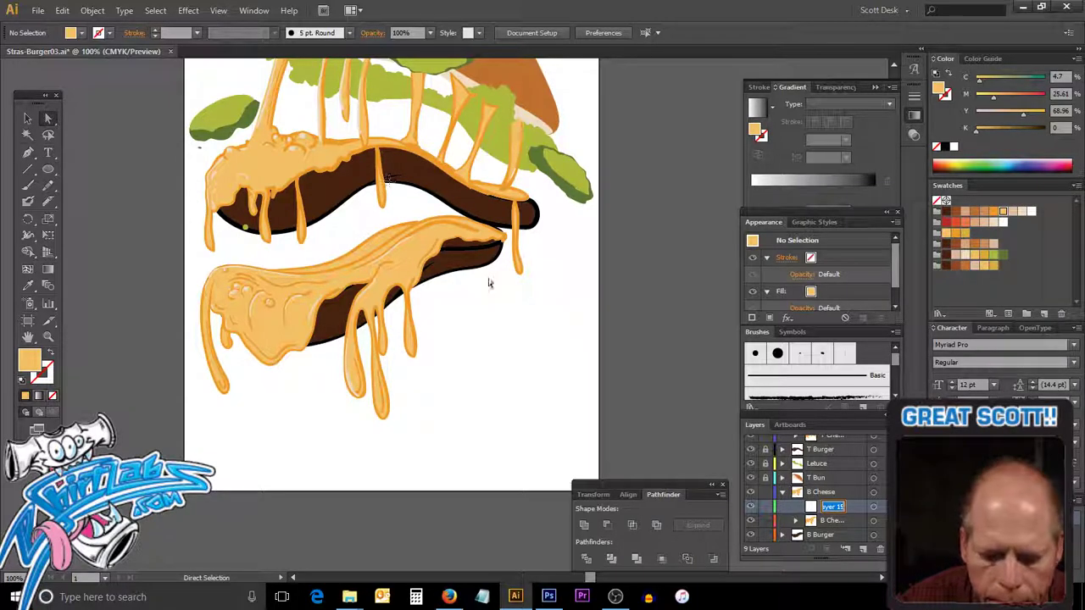
type("B S")
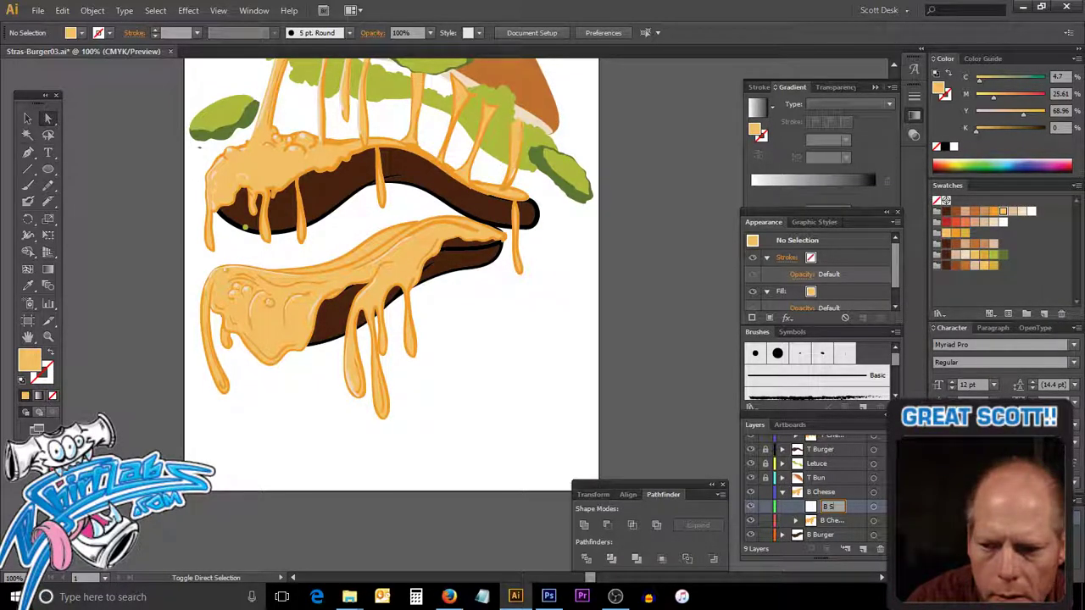
type("trands")
key("Return")
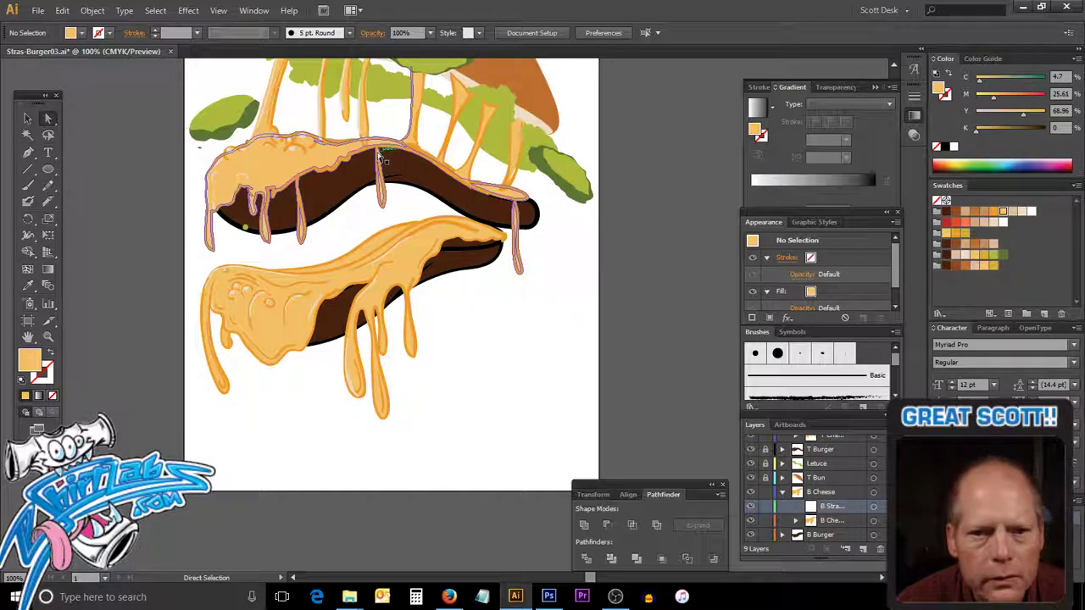
key("v")
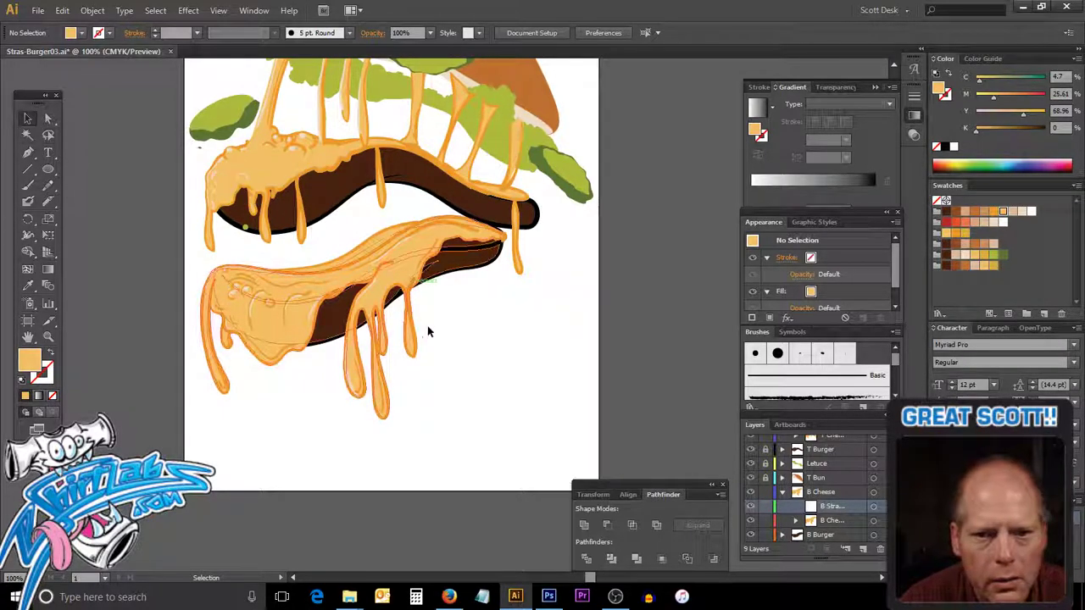
Check the cheese shapes, then lock the top cheese sublayer and make T Bun active.
left_click(417, 331)
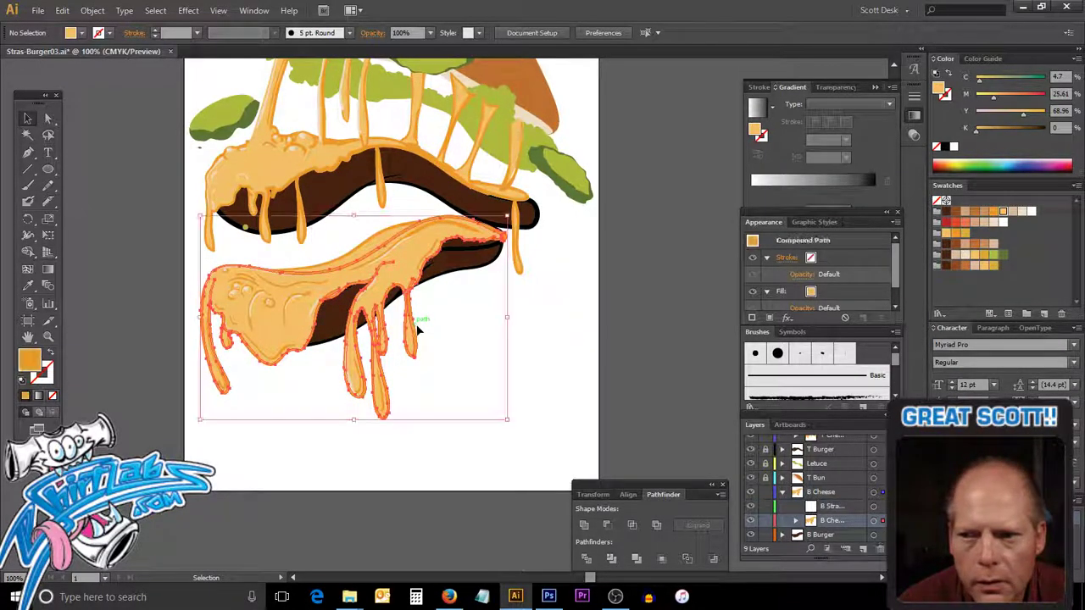
left_click(386, 206)
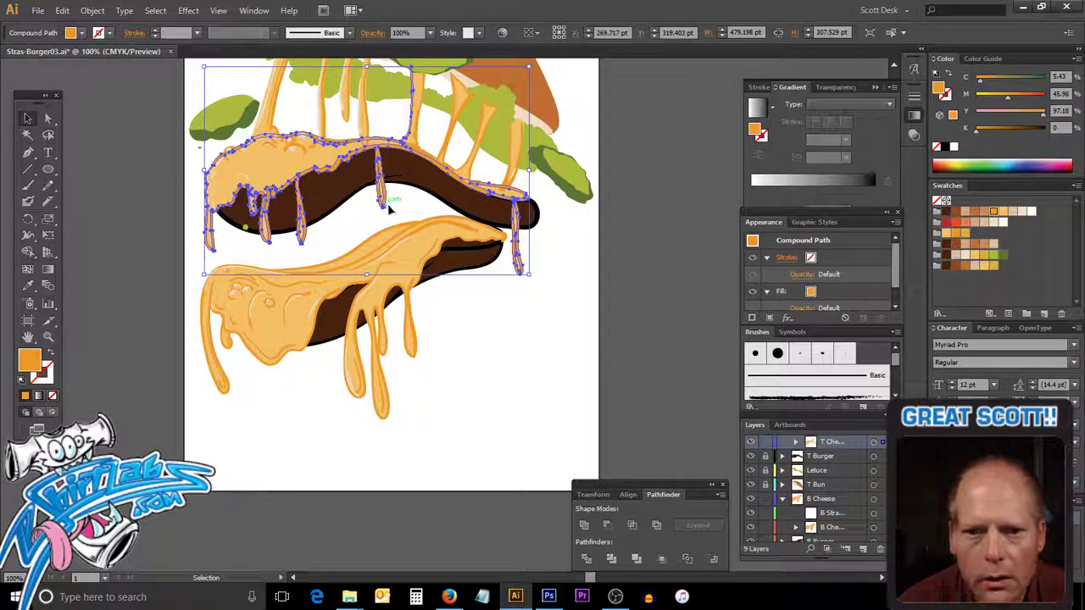
left_click(478, 359)
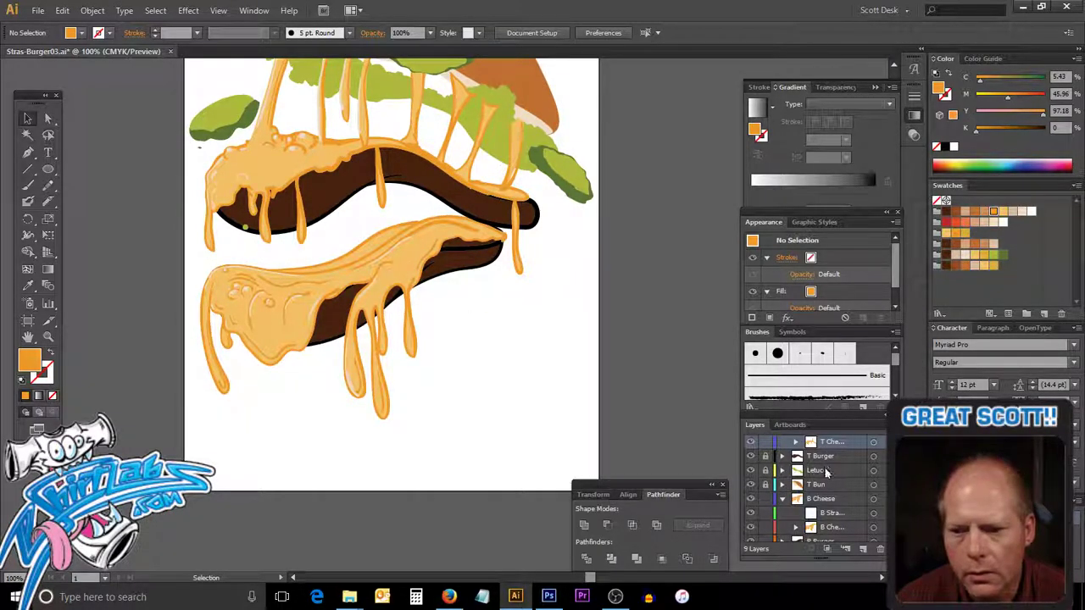
scroll(763, 484, "up", 1)
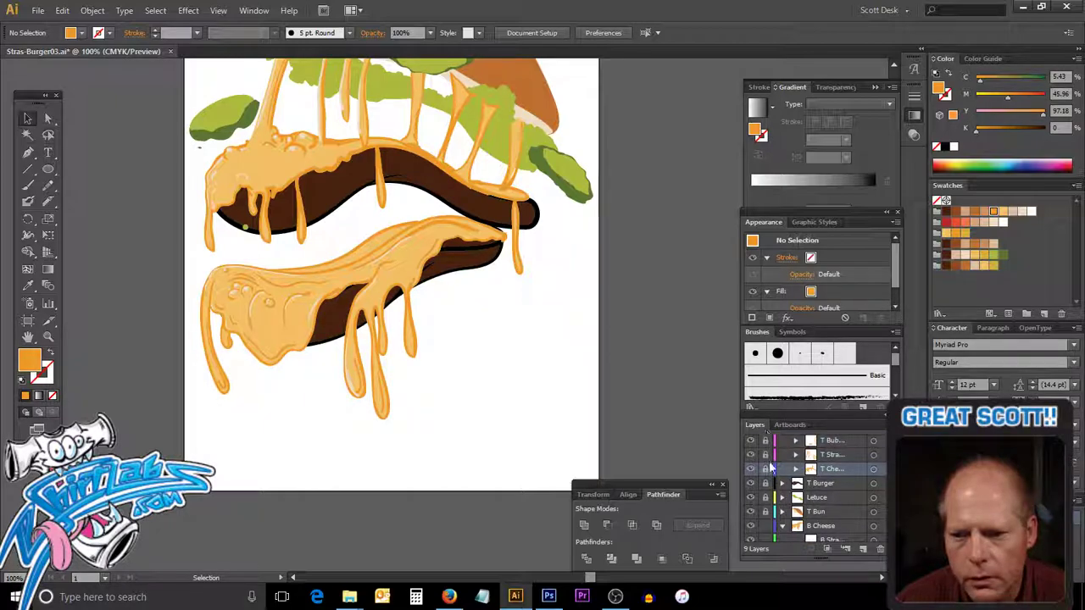
left_click(766, 469)
left_click(769, 512)
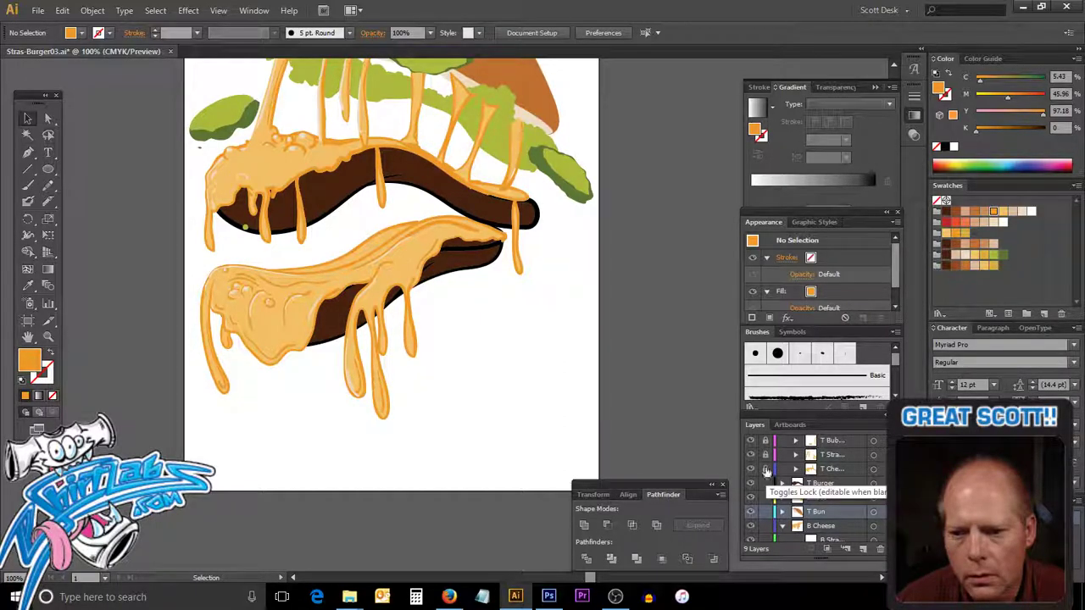
Unlock the three top cheese sublayers and inspect the top patty's outline shape.
left_click_drag(765, 468, 765, 439)
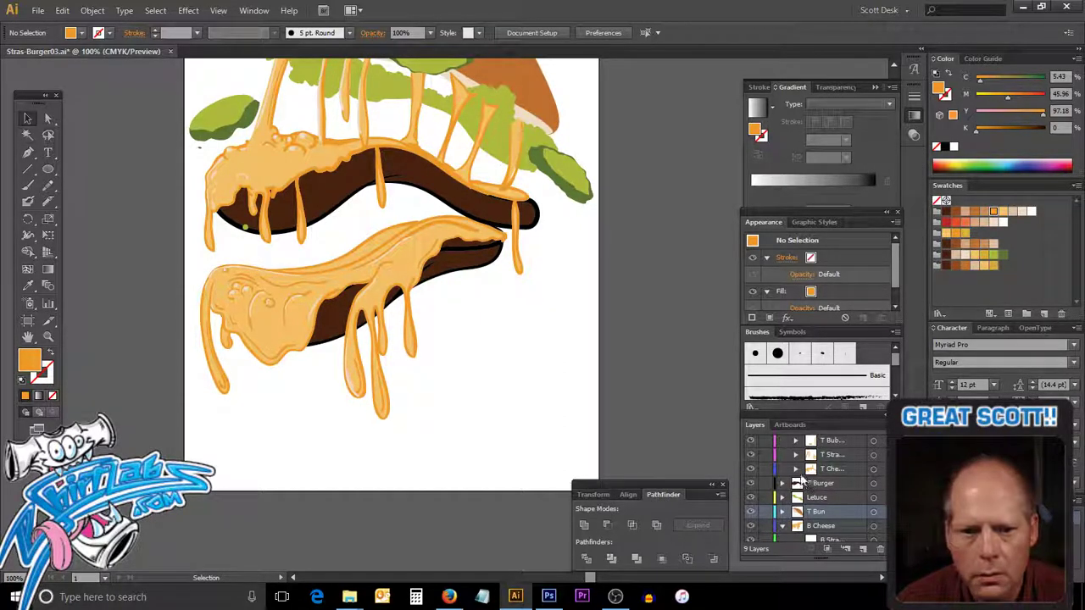
left_click(254, 227)
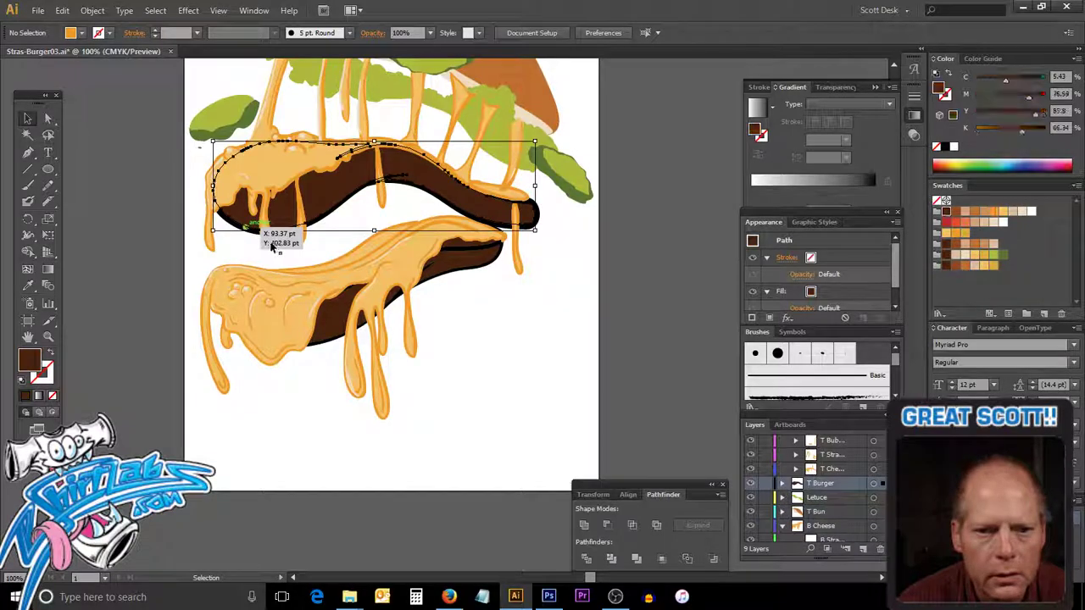
left_click_drag(271, 246, 249, 233)
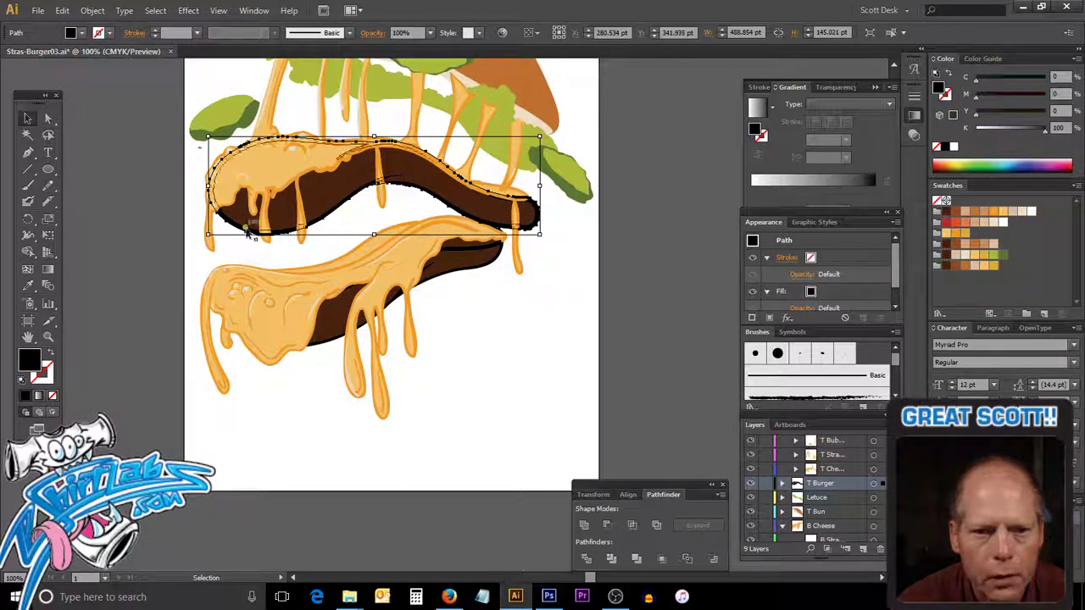
left_click(271, 244)
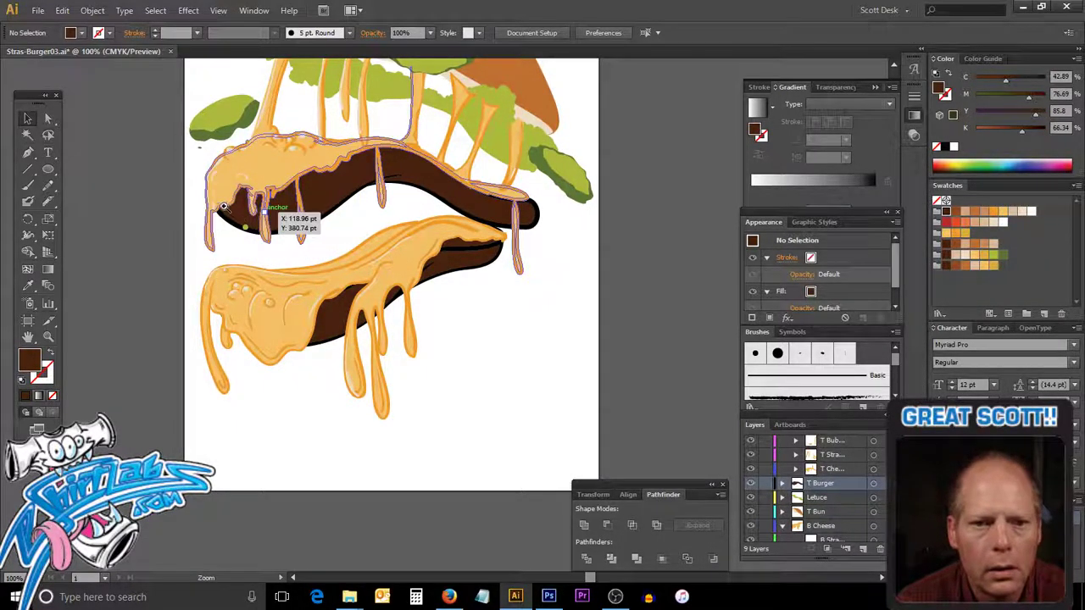
Delete the stray green dot on the patty's lower left edge, then fit the artboard (Ctrl+0).
mouse_move(222, 206)
left_mouse_down()
mouse_move(276, 258)
mouse_move(264, 258)
mouse_move(268, 246)
left_mouse_up()
right_click(267, 247)
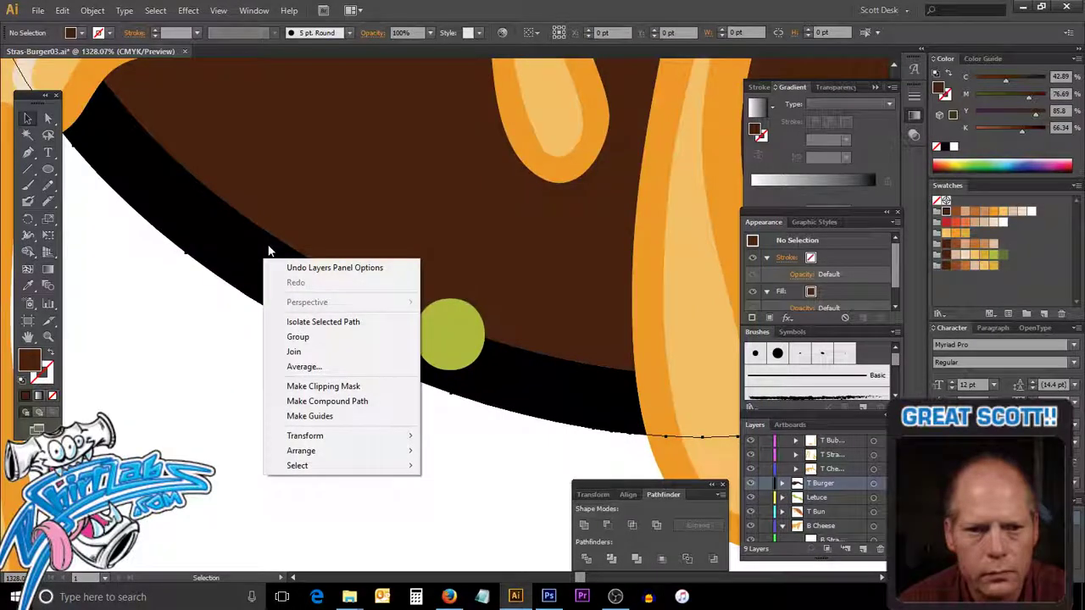
left_click(457, 332)
left_click(457, 332)
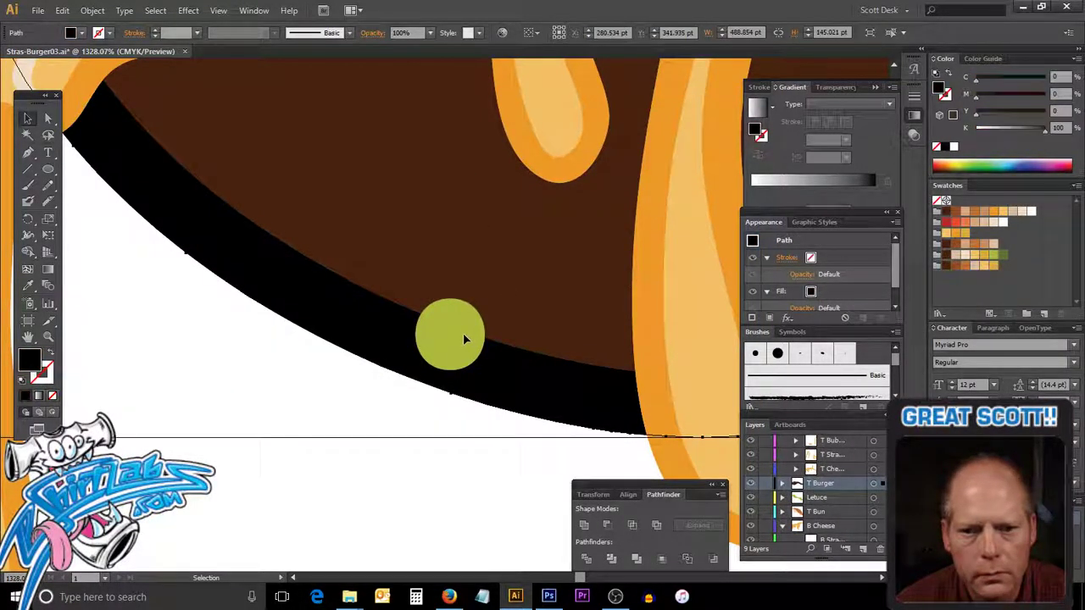
scroll(771, 457, "up", 1)
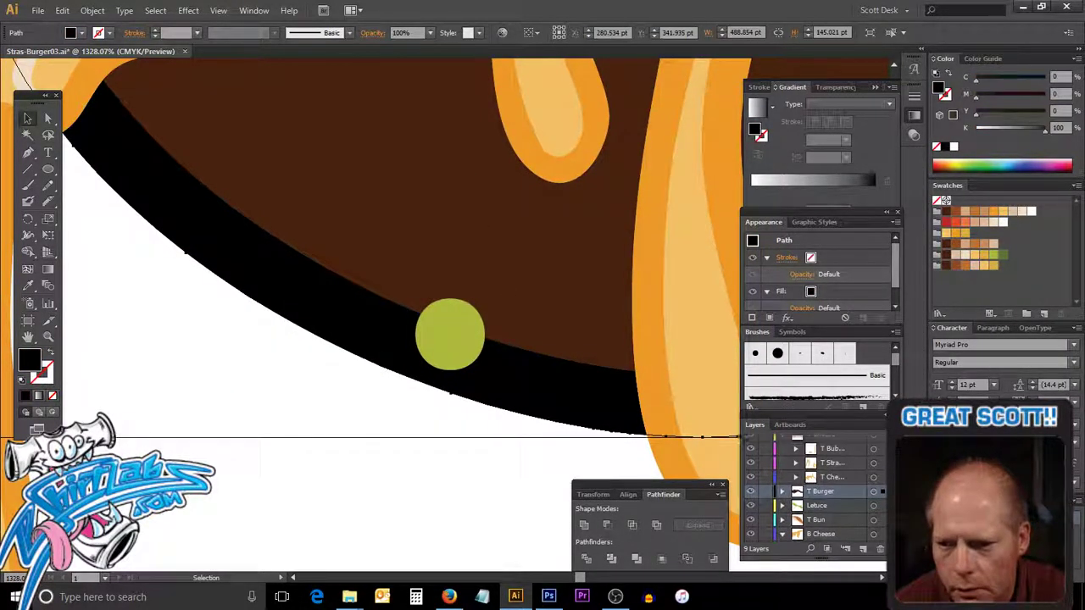
scroll(768, 444, "up", 1)
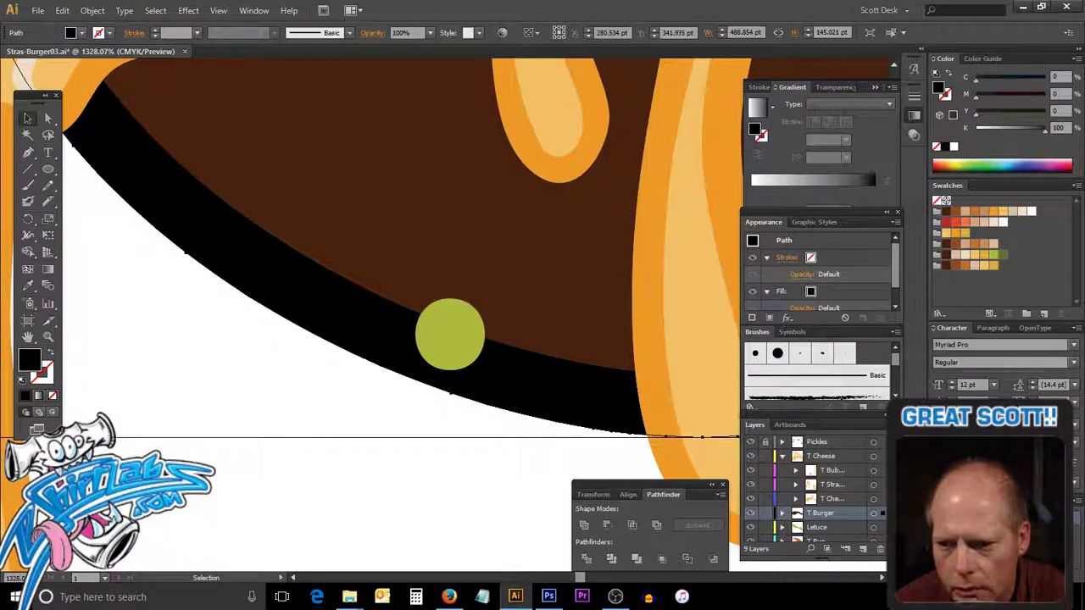
left_click(460, 317)
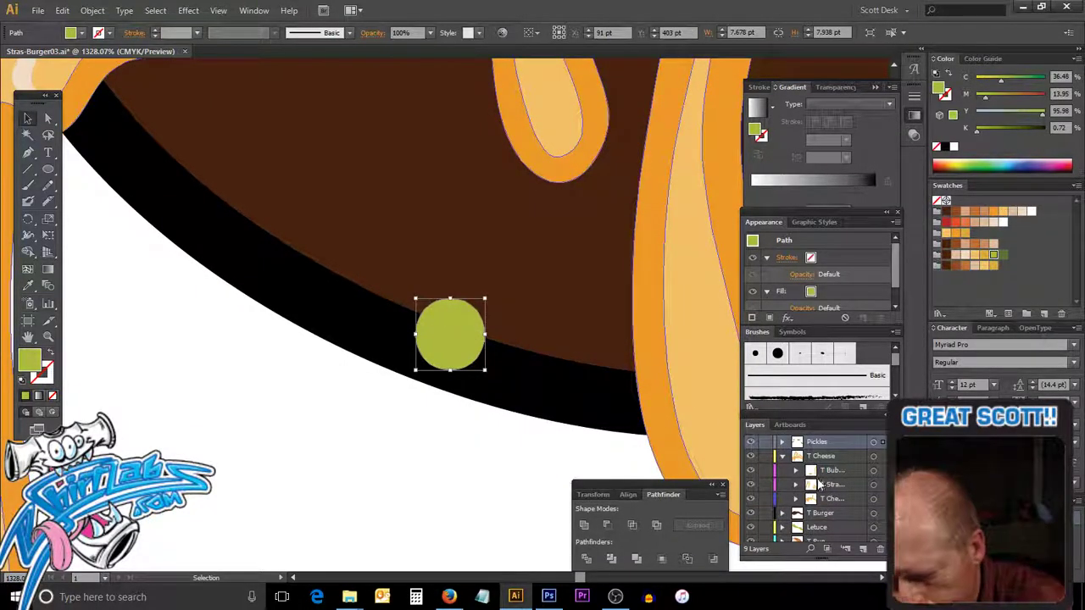
key("Delete")
key("ctrl+0")
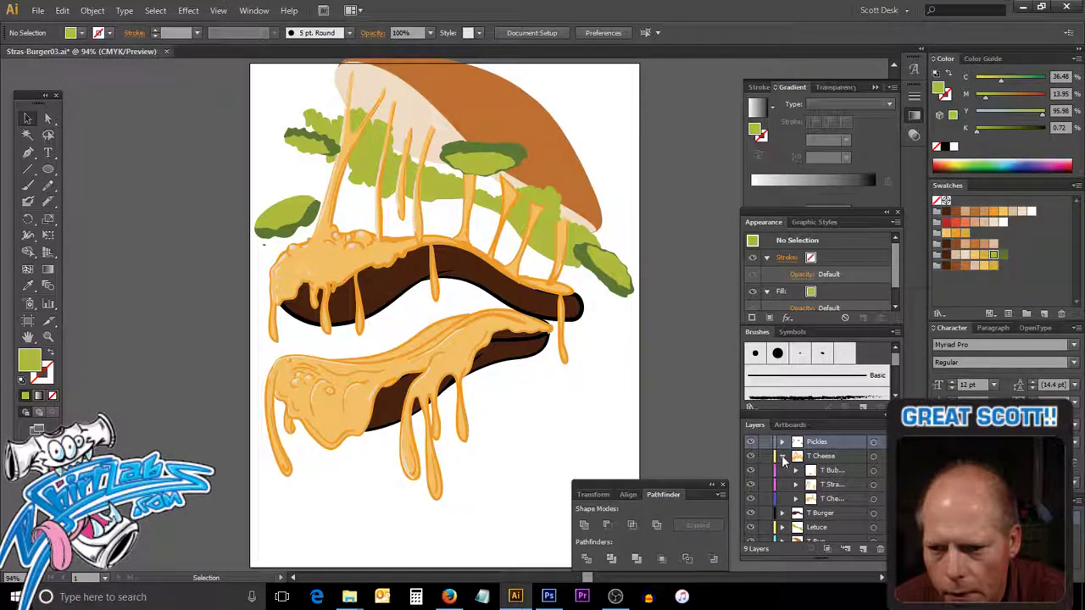
Turn on the Orig sketch layer and hide B Burger and the lower cheese sublayer.
left_click(783, 457)
left_click(784, 457)
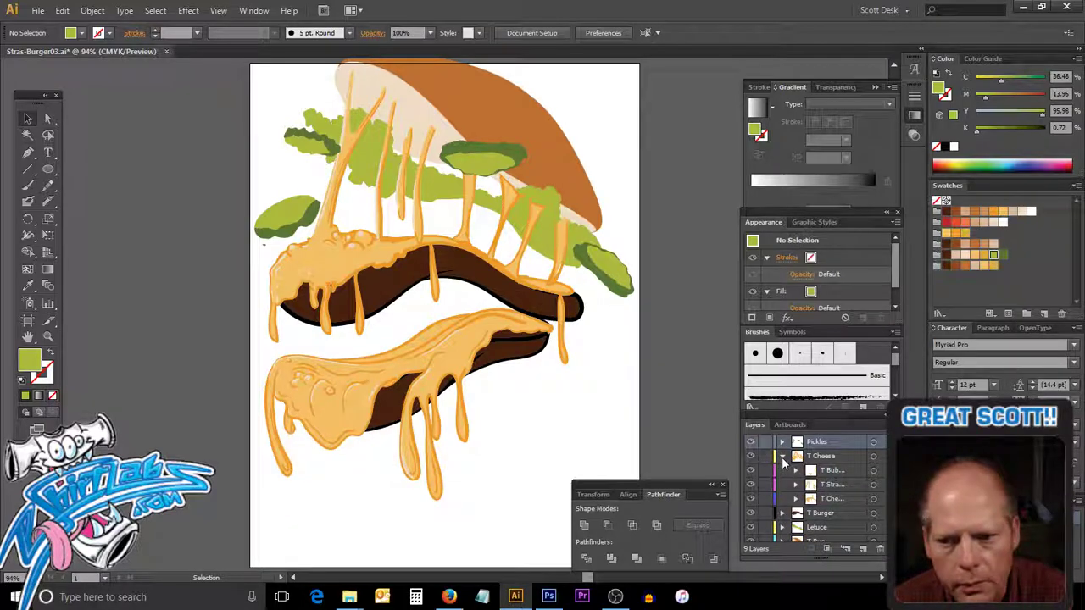
left_click(783, 457)
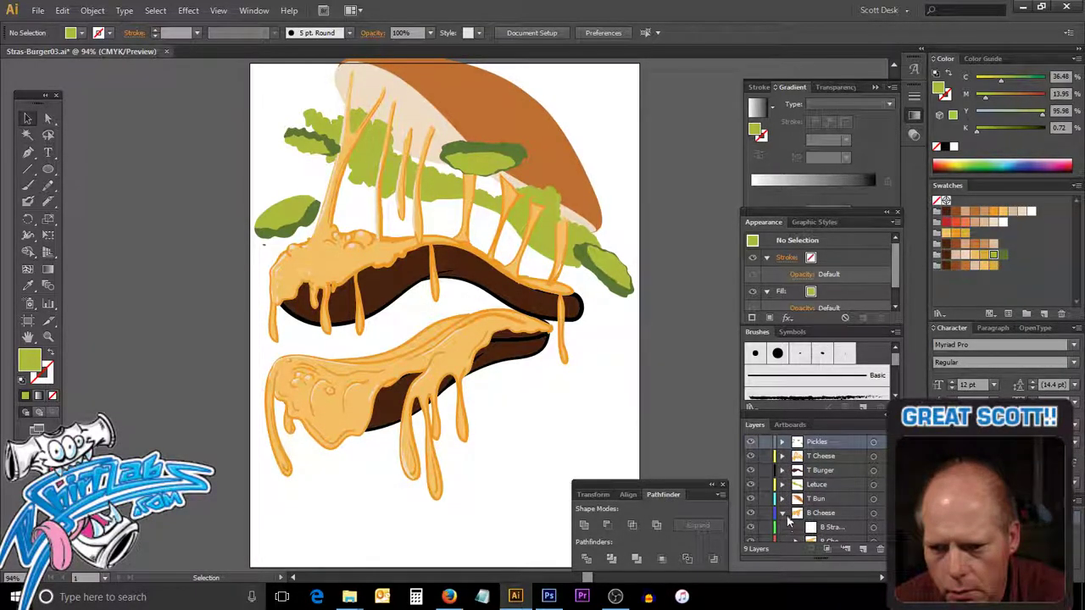
left_click(830, 528)
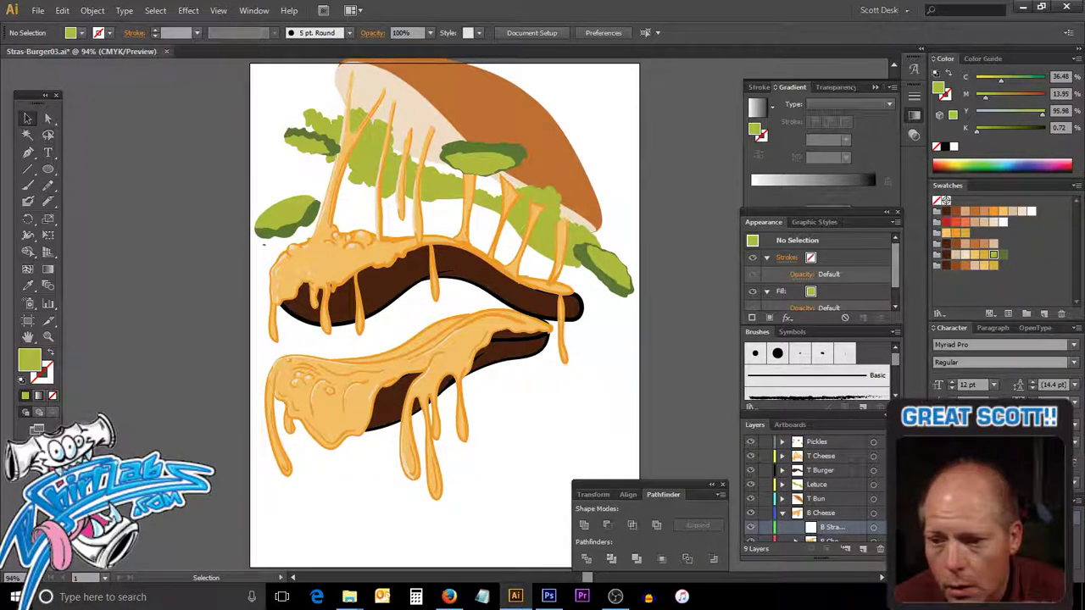
scroll(813, 492, "down", 3)
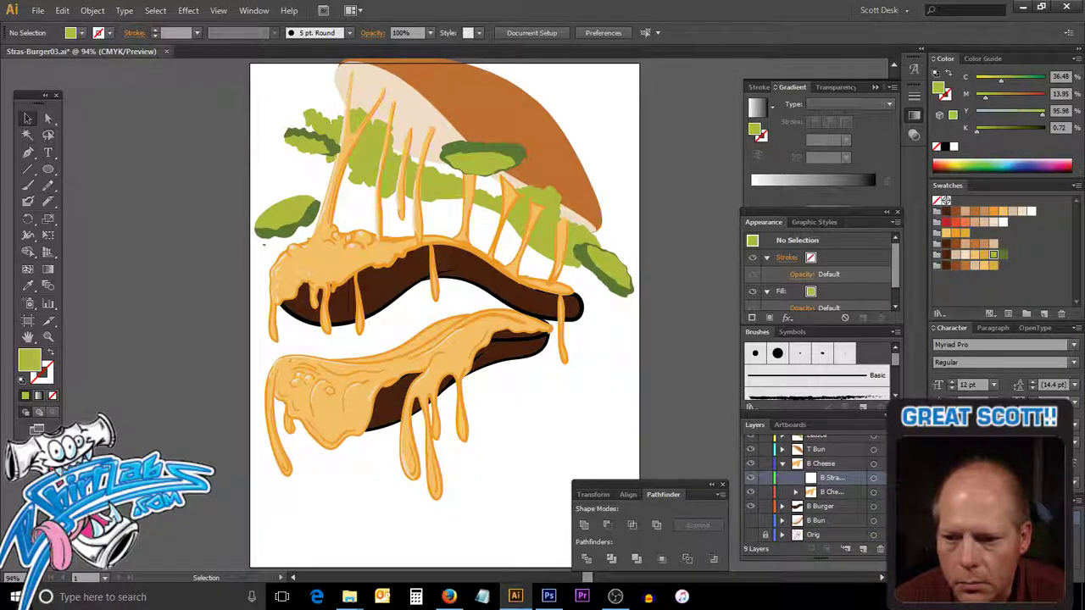
left_click(750, 535)
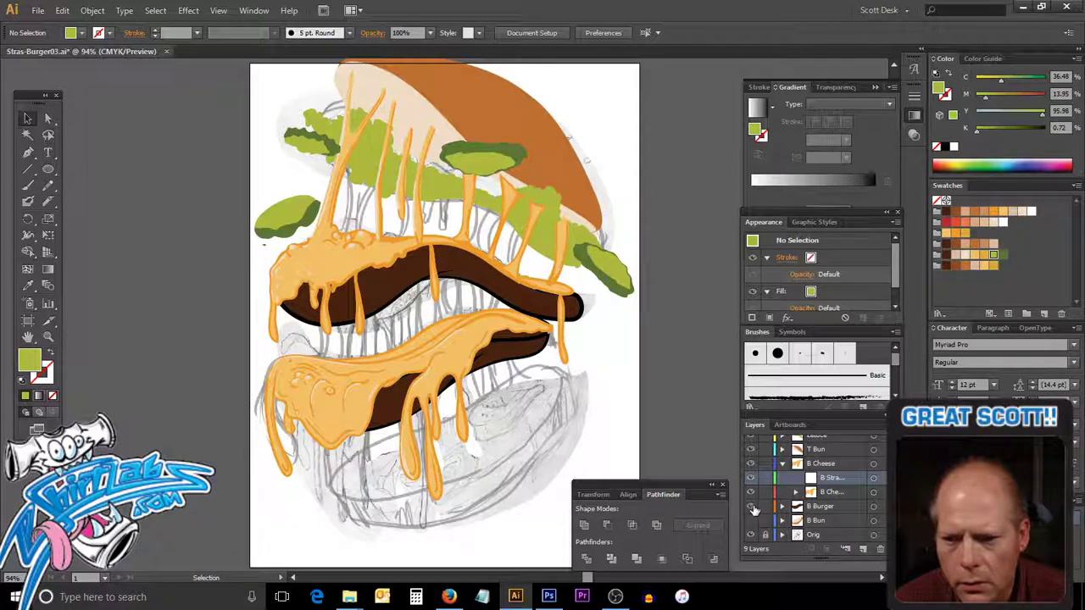
left_click(750, 506)
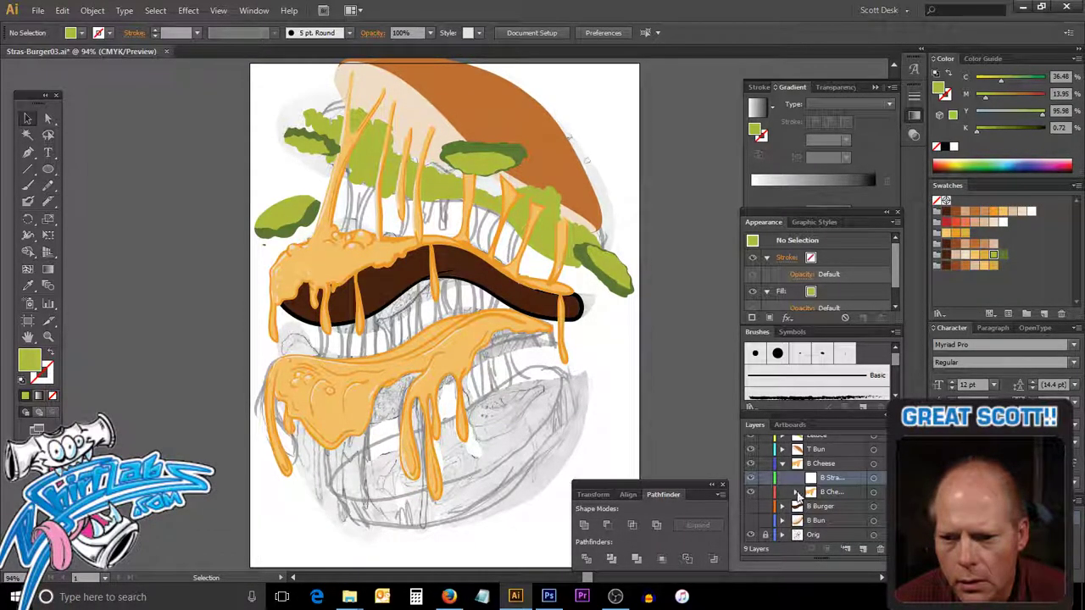
left_click(750, 492)
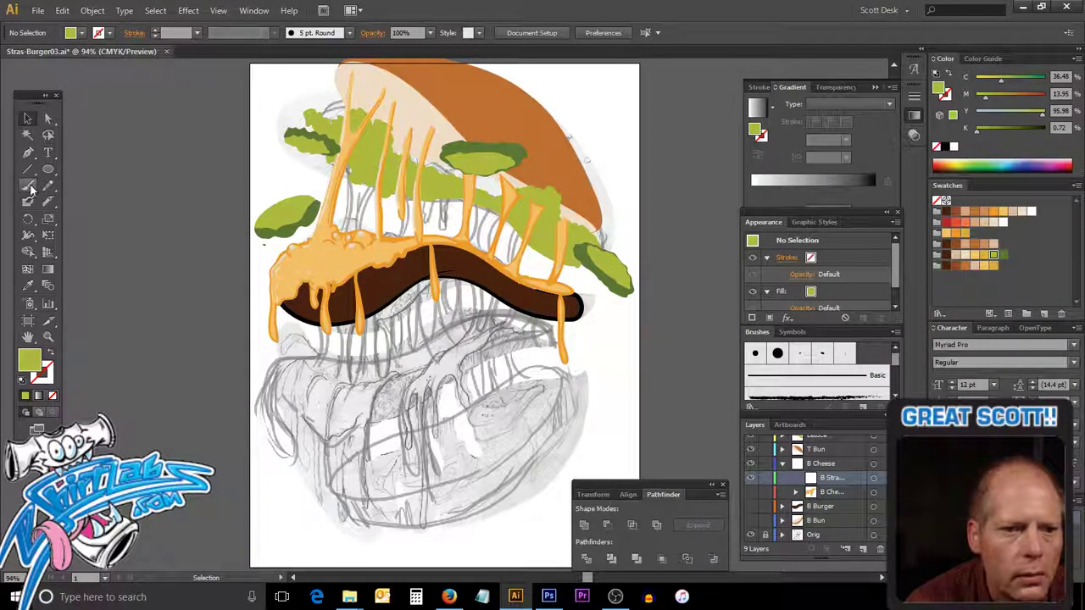
Select the top cheese and swap its fill and stroke to show it as an outline.
left_click(366, 339)
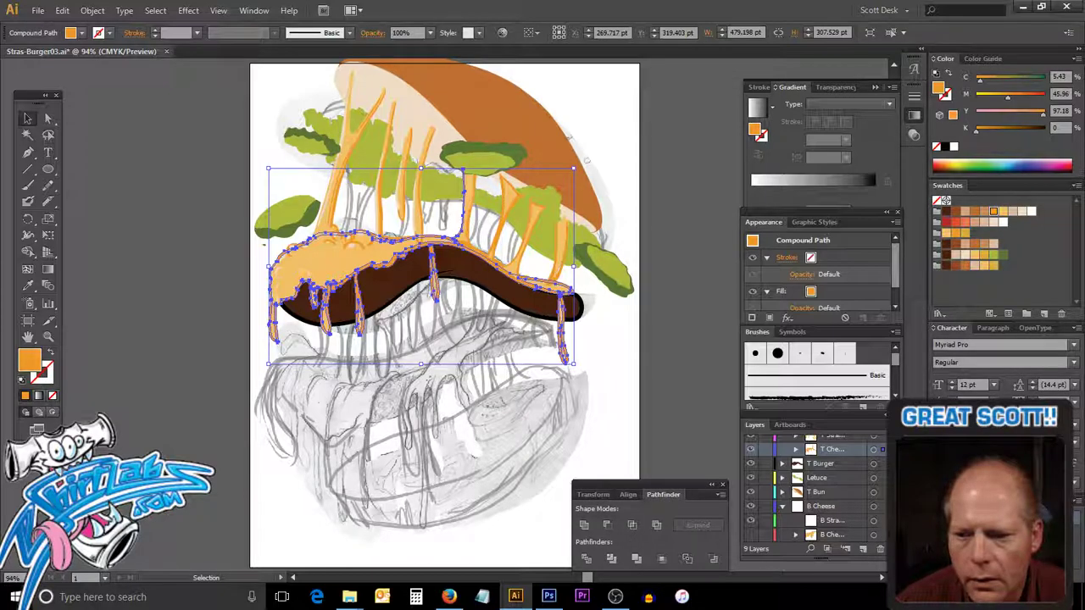
scroll(815, 487, "down", 3)
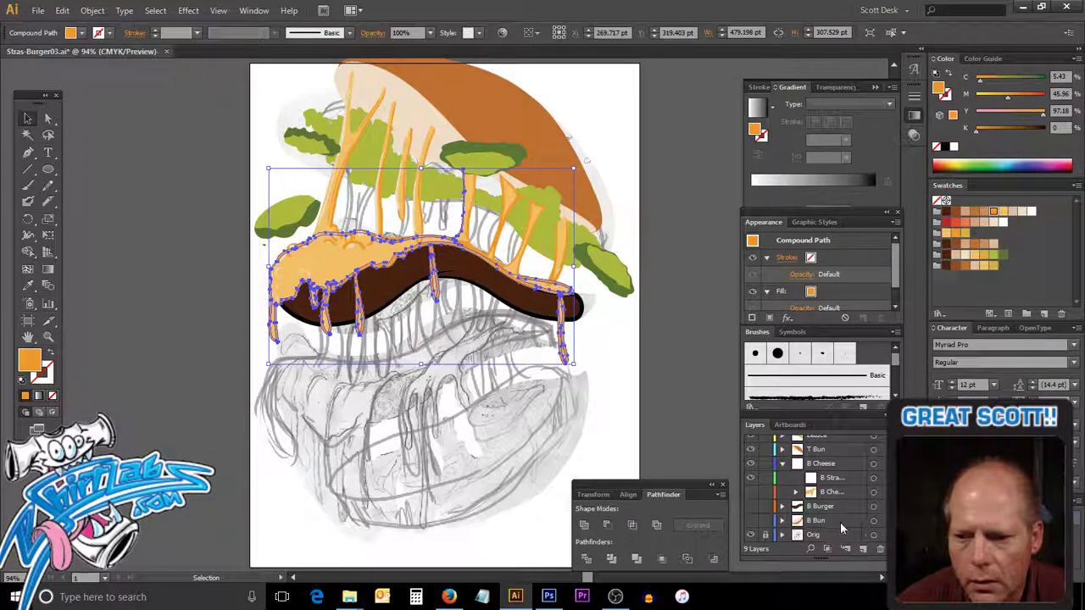
left_click(844, 492)
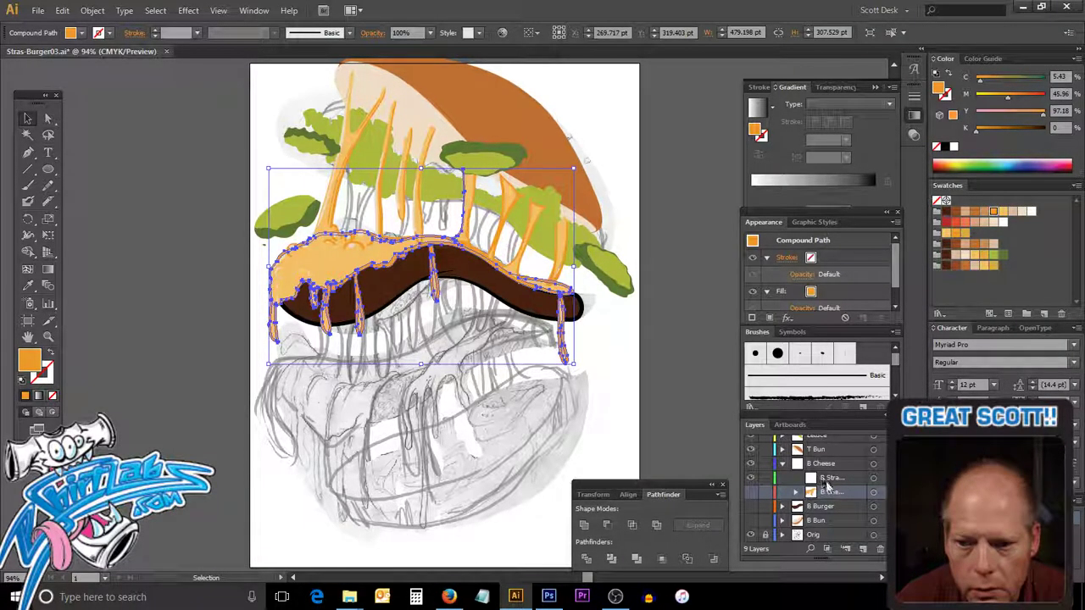
left_click(839, 478)
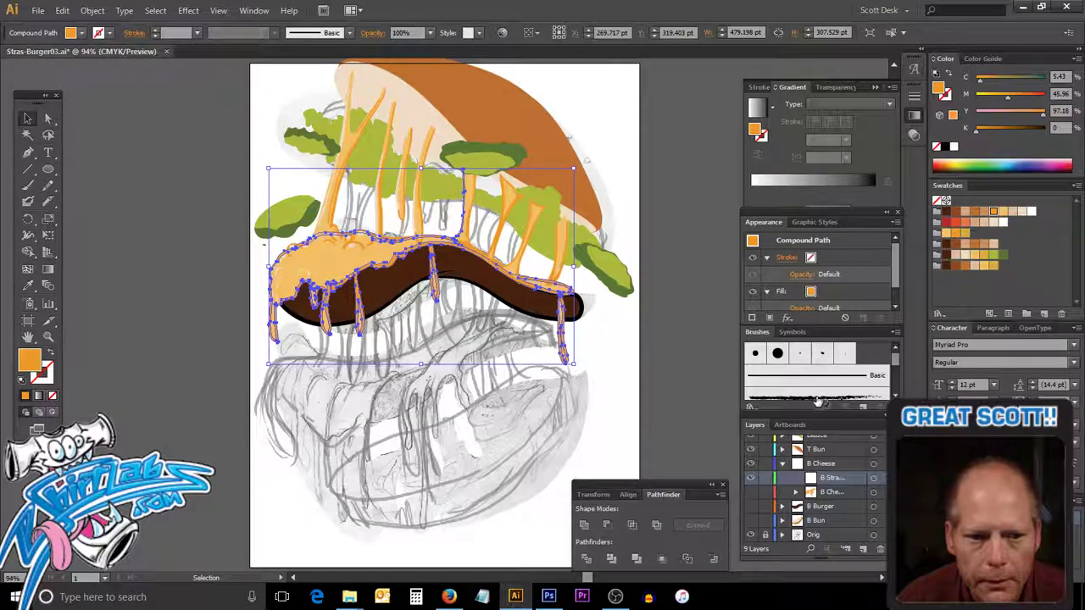
left_click(50, 355)
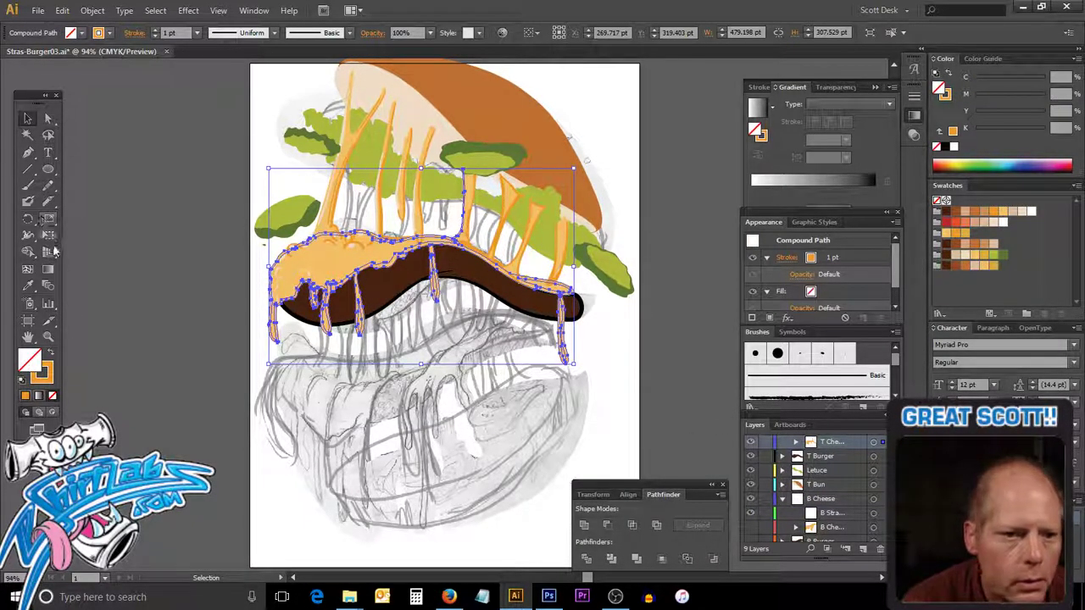
Smooth the cheese edge along the left drip, then restore its solid orange fill with Shift+X.
left_click_drag(28, 201, 77, 222)
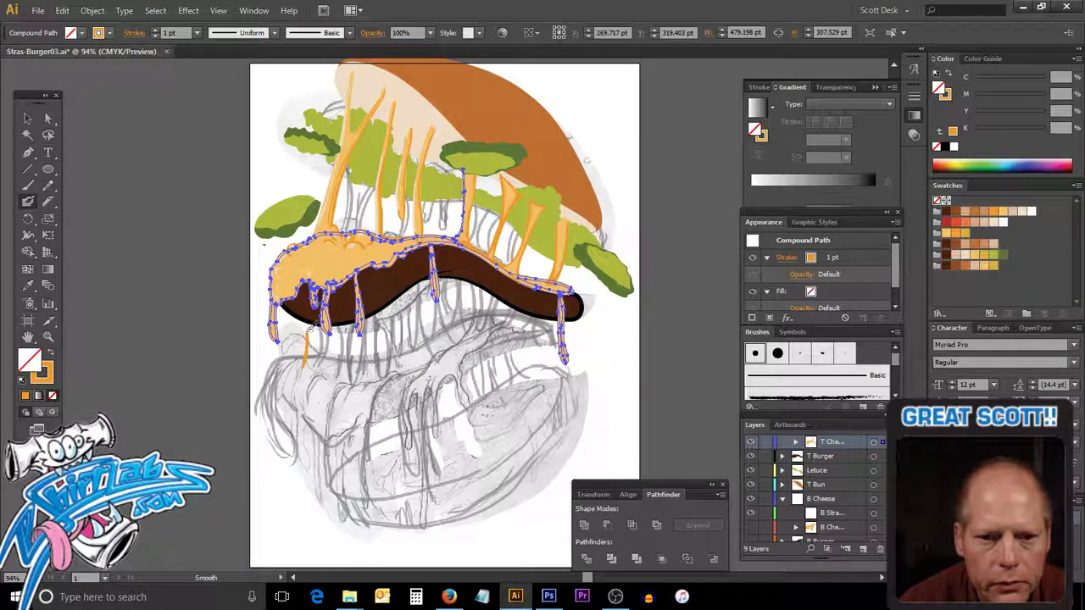
key("ctrl+shift+a")
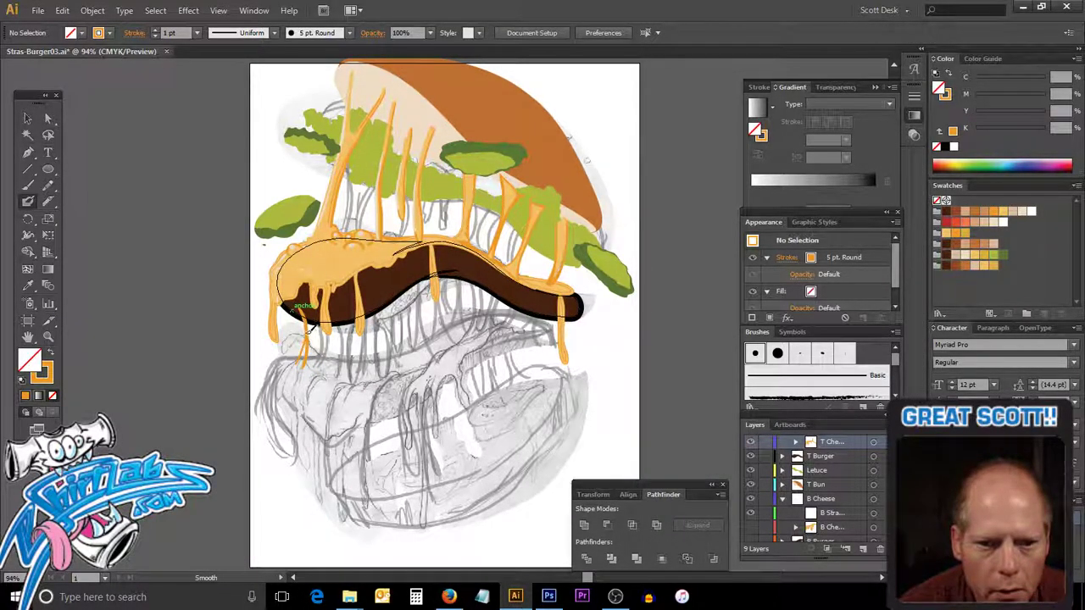
left_click_drag(302, 364, 282, 295)
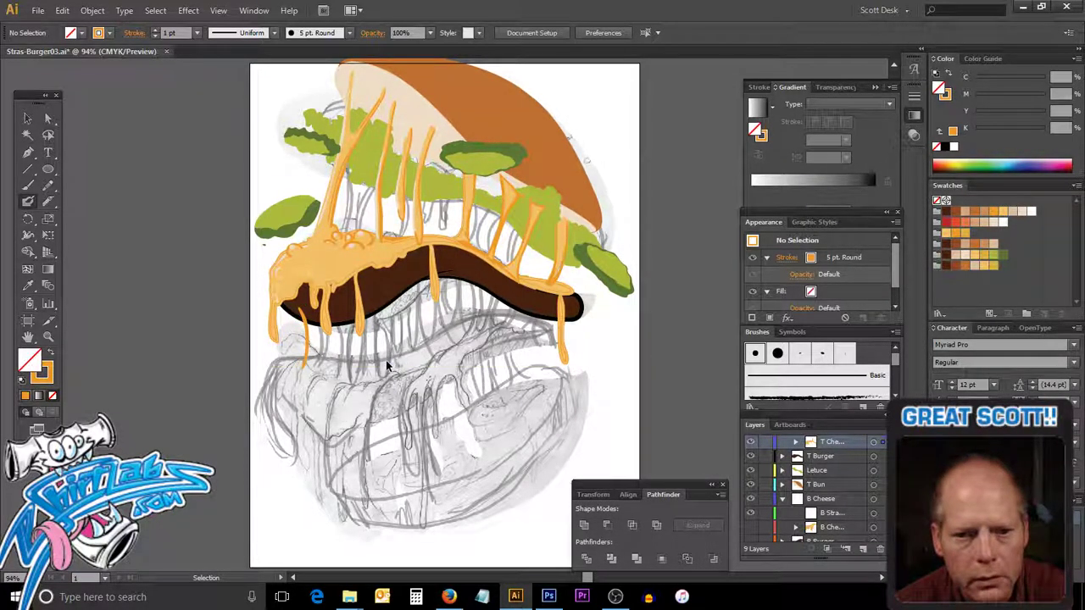
left_click(386, 360, "ctrl")
key("shift+x")
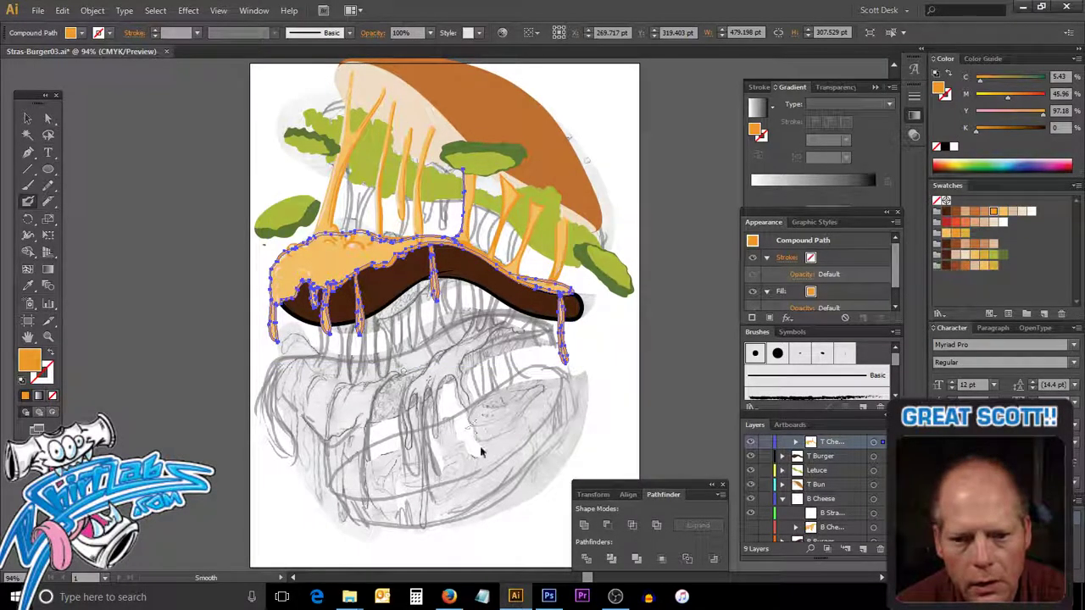
left_click(537, 459, "ctrl")
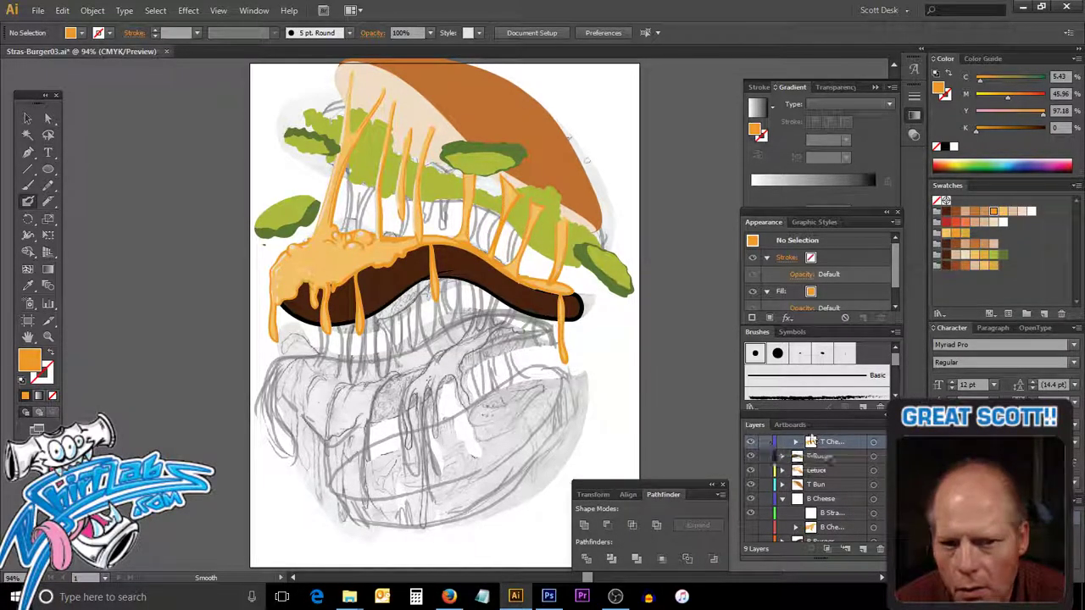
scroll(772, 454, "up", 2)
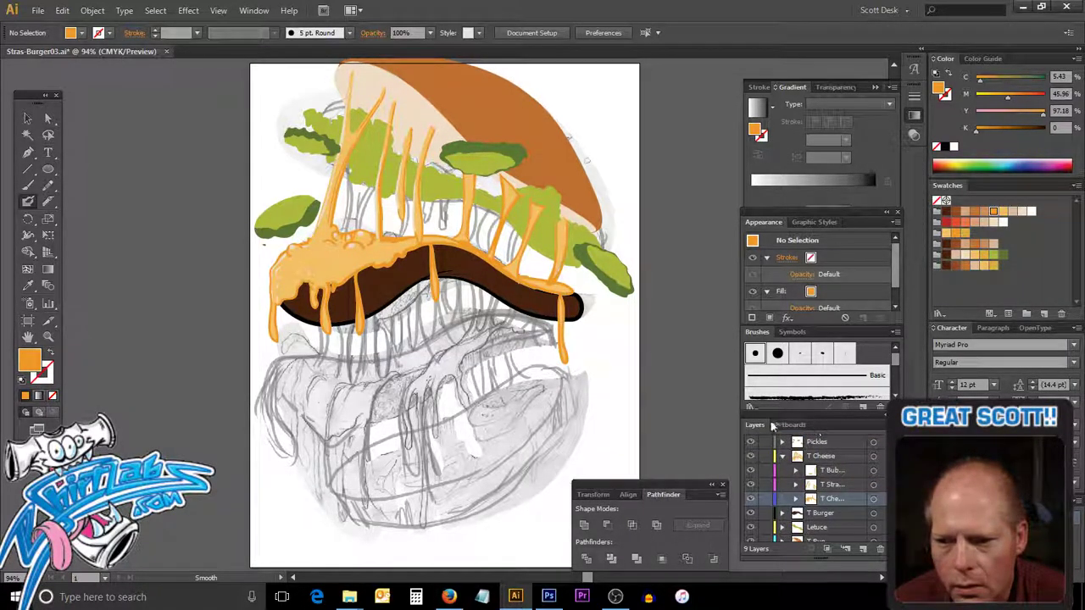
left_click(782, 456)
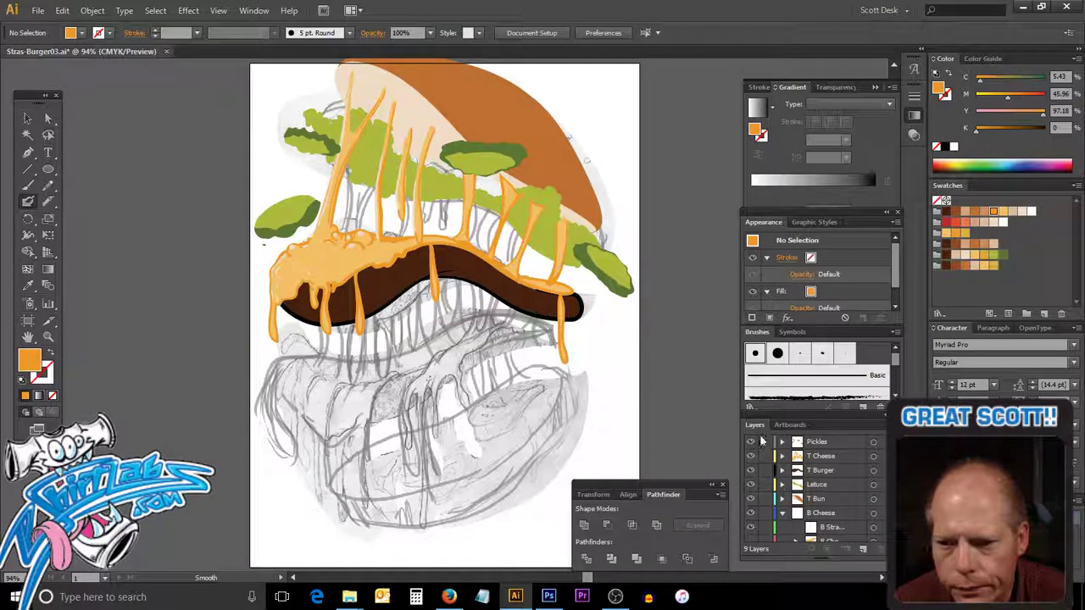
Target the strands sublayer under B Cheese with orange as the stroke and no fill.
left_click(782, 513)
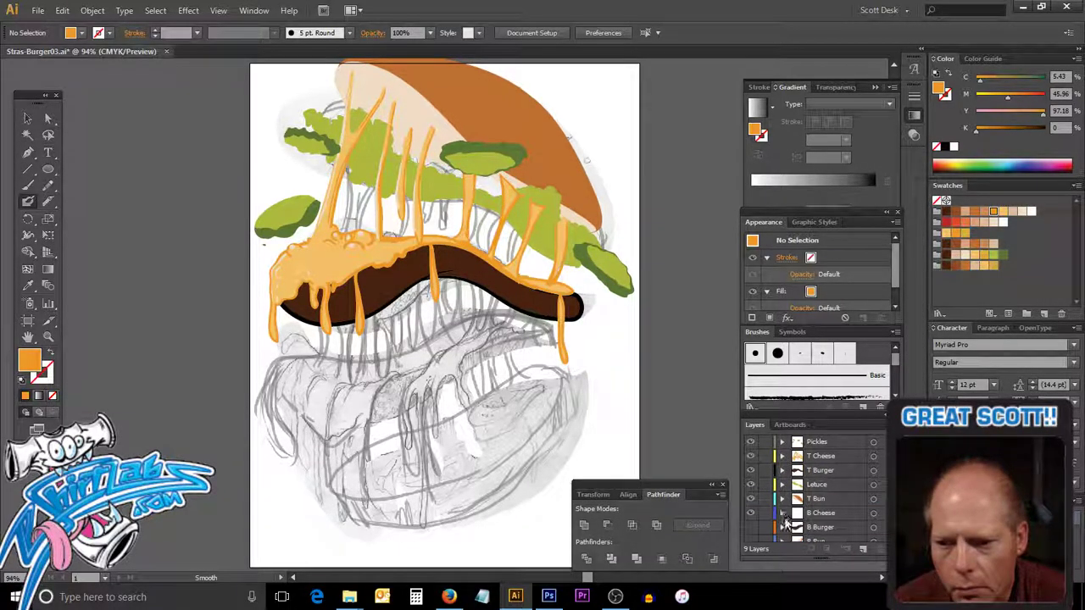
left_click(783, 513)
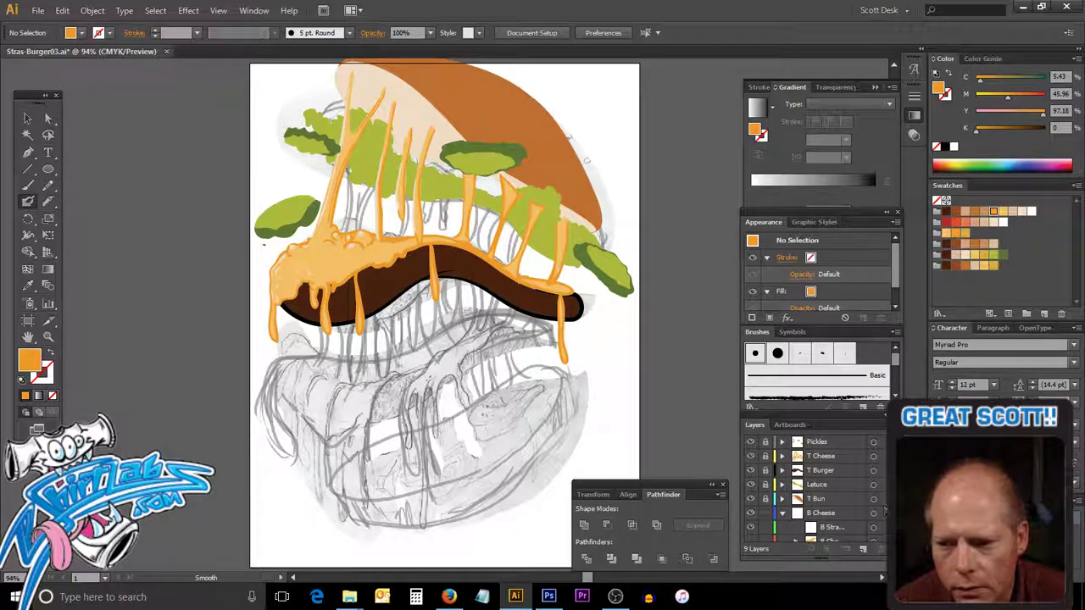
scroll(856, 492, "down", 2)
scroll(855, 479, "down", 1)
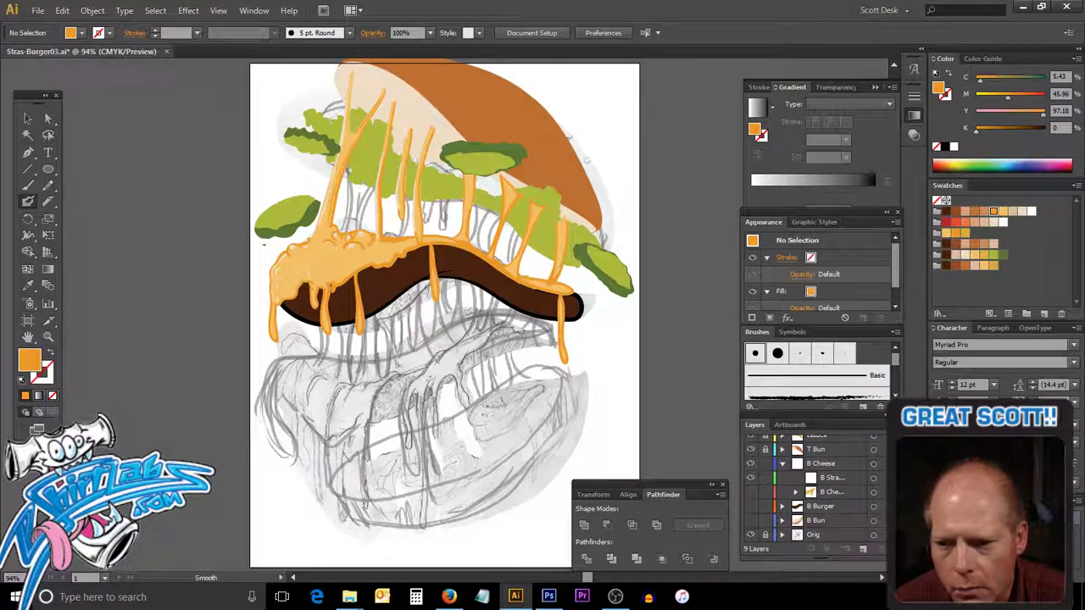
left_click(853, 477)
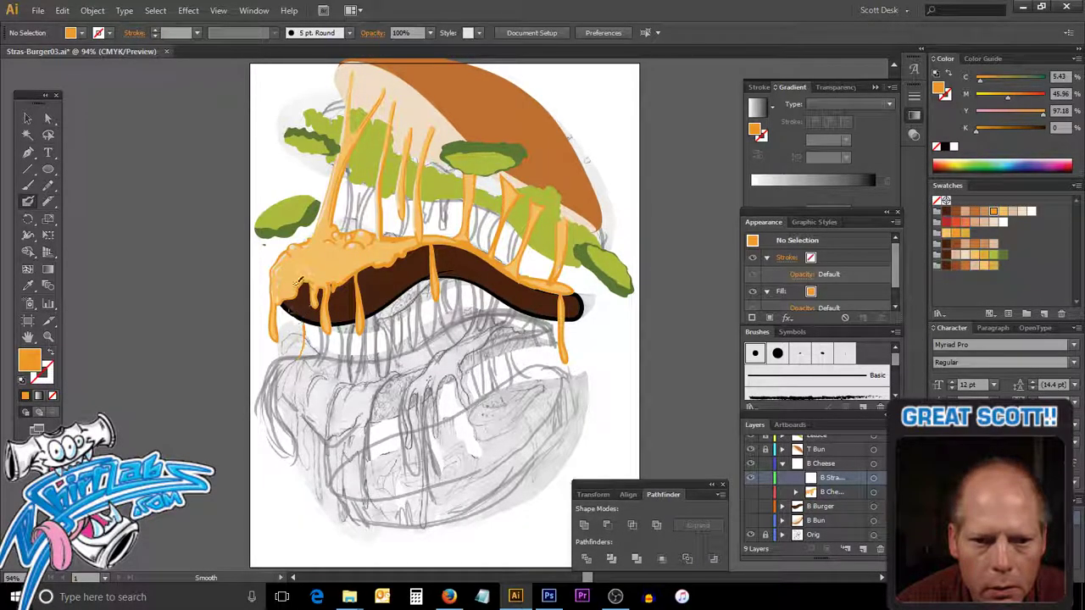
key("shift+x")
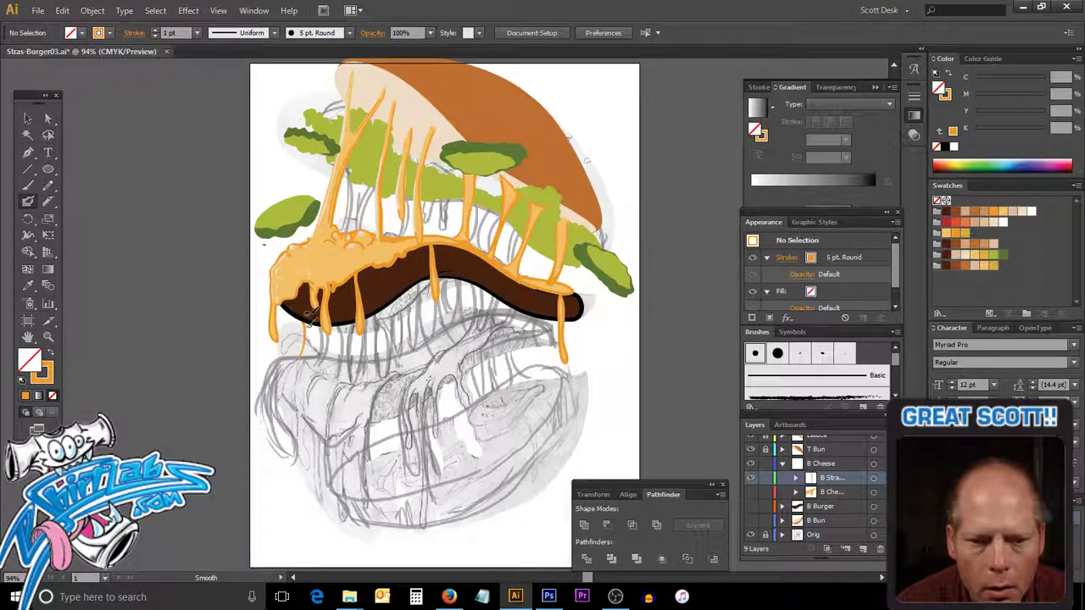
key("shift+x")
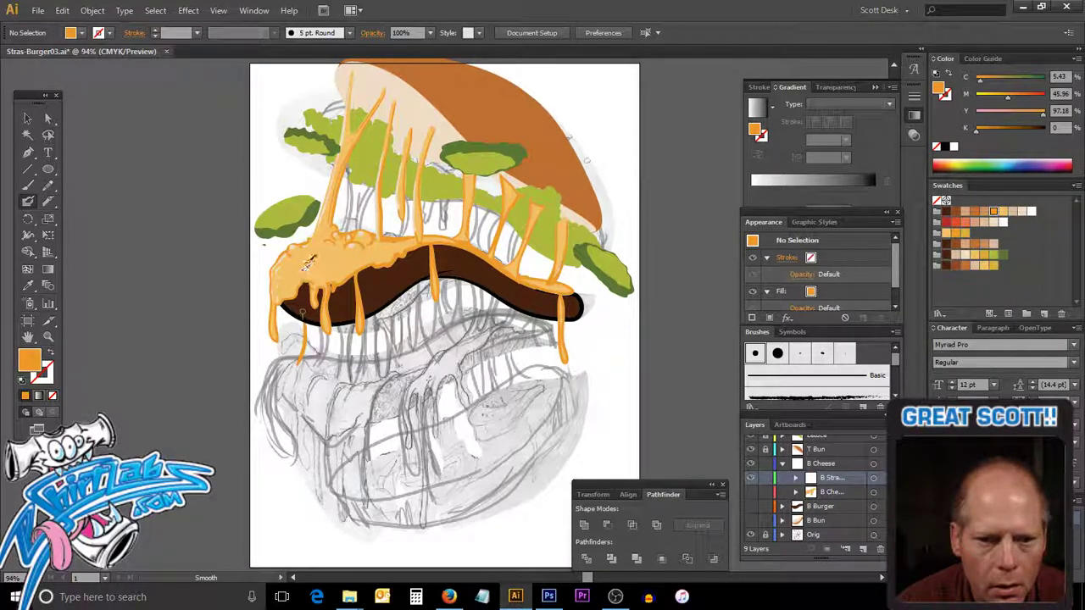
key("shift+x")
Paint thin orange 5 pt cheese strands hanging below the patty with the Paintbrush.
left_click_drag(302, 317, 307, 359)
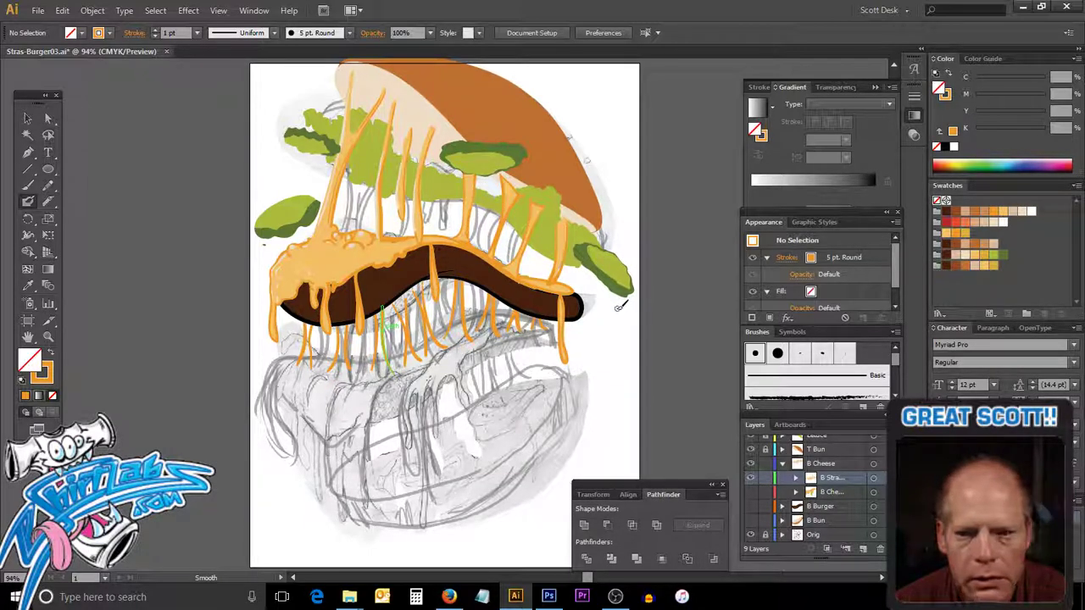
Set a light orange stroke with no fill and paint a first drip under the patty.
left_click(1004, 211)
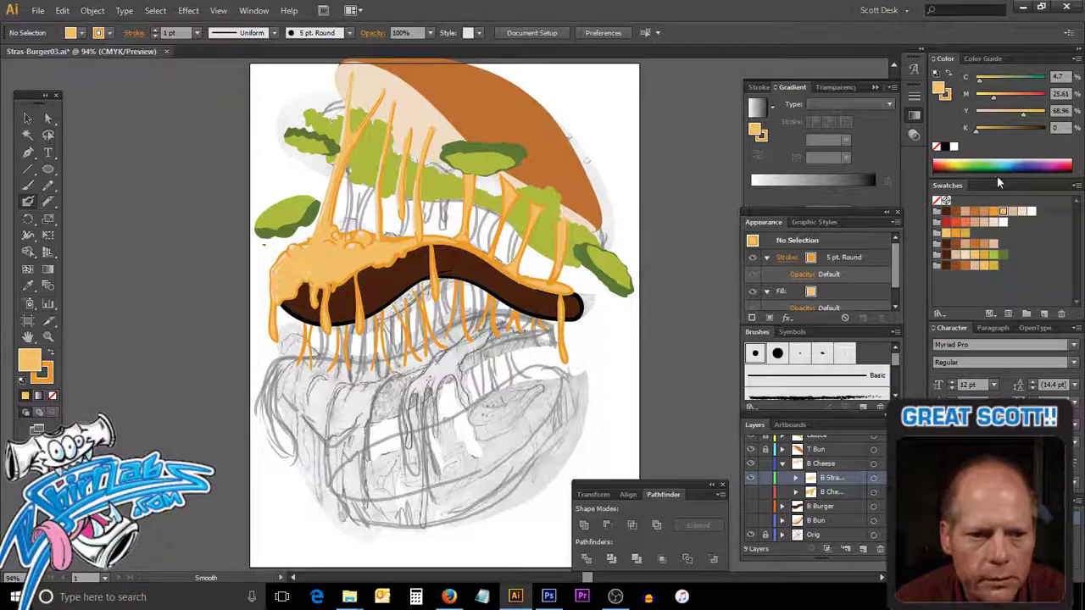
left_click(39, 368)
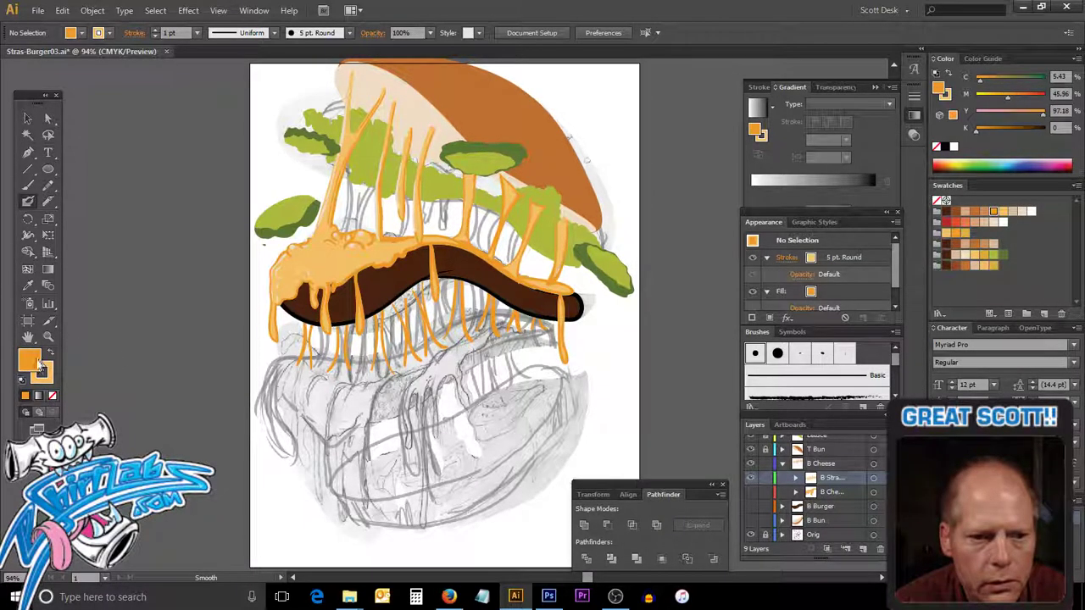
left_click(52, 395)
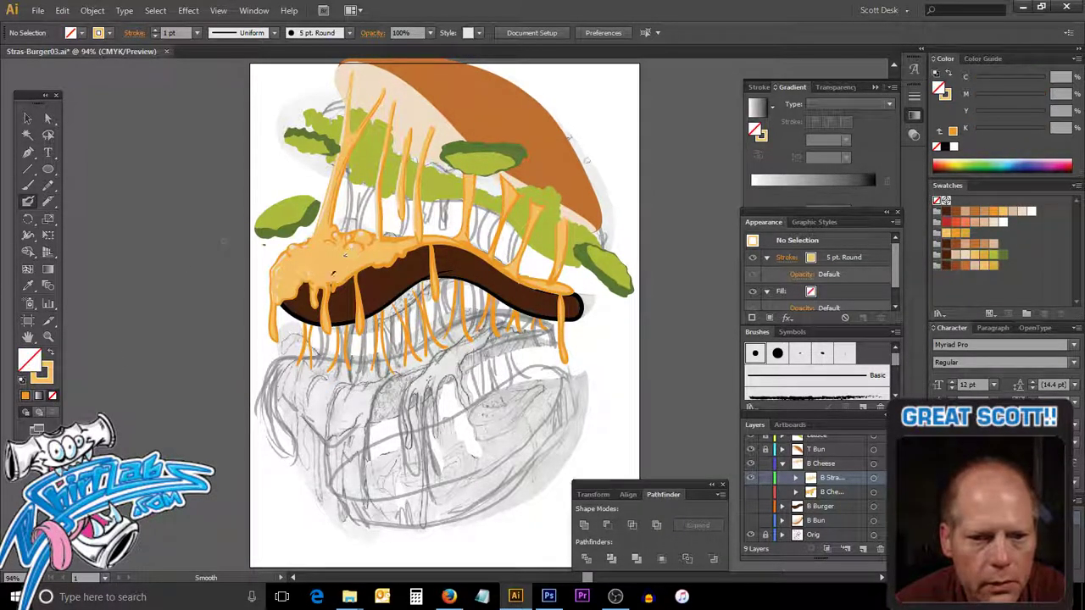
left_click_drag(311, 320, 310, 349)
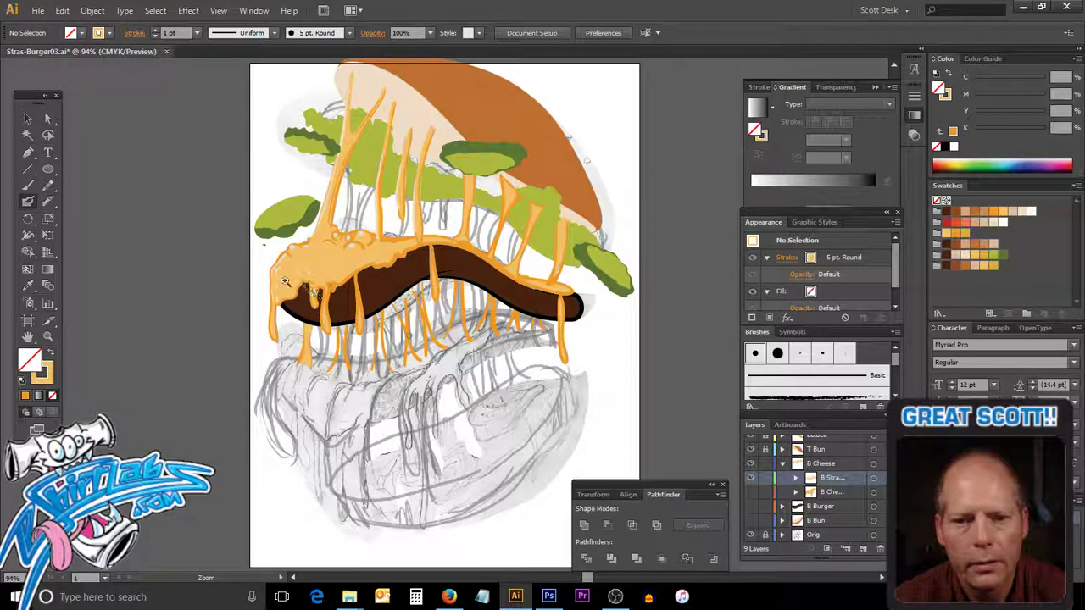
left_click_drag(252, 275, 589, 413)
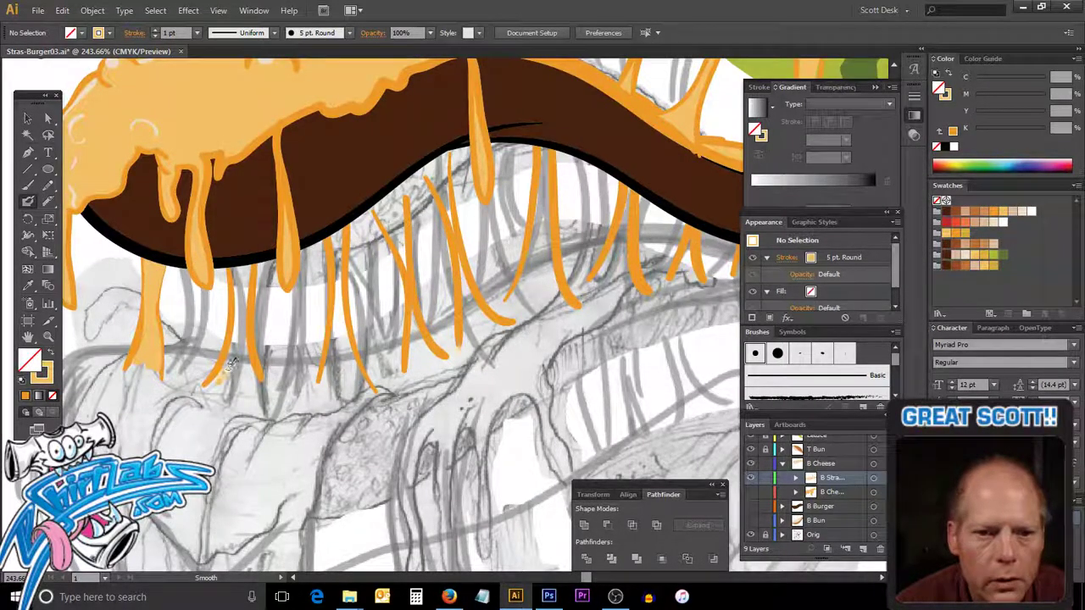
Paint and widen light-orange cheese drips with finger-like ends along the patty's left side.
mouse_move(220, 385)
left_mouse_down()
mouse_move(240, 267)
mouse_move(238, 390)
mouse_move(241, 262)
mouse_move(248, 381)
left_mouse_up()
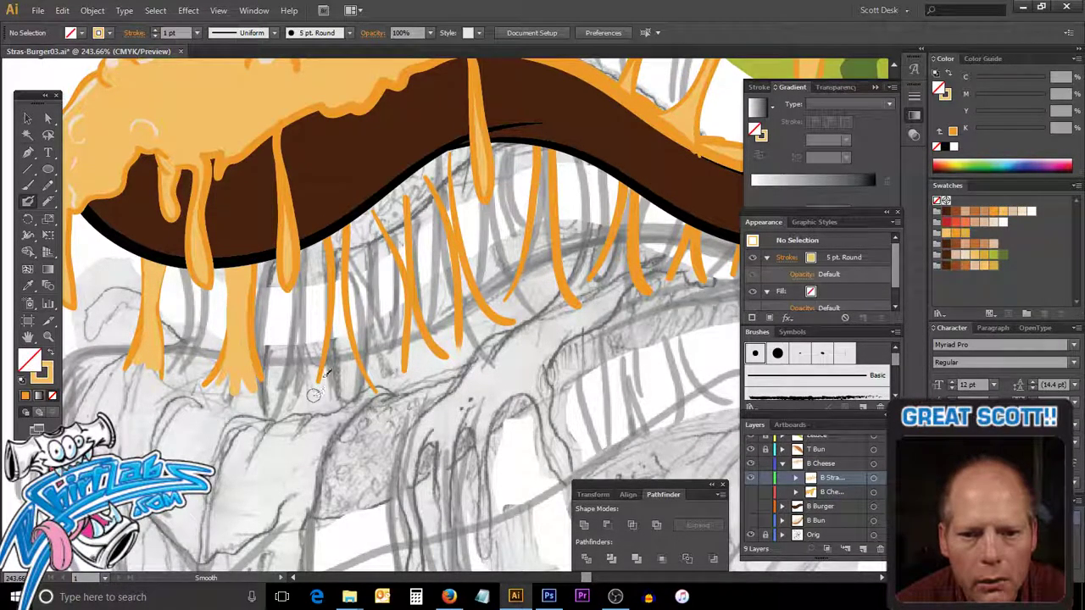
left_click_drag(324, 385, 338, 205)
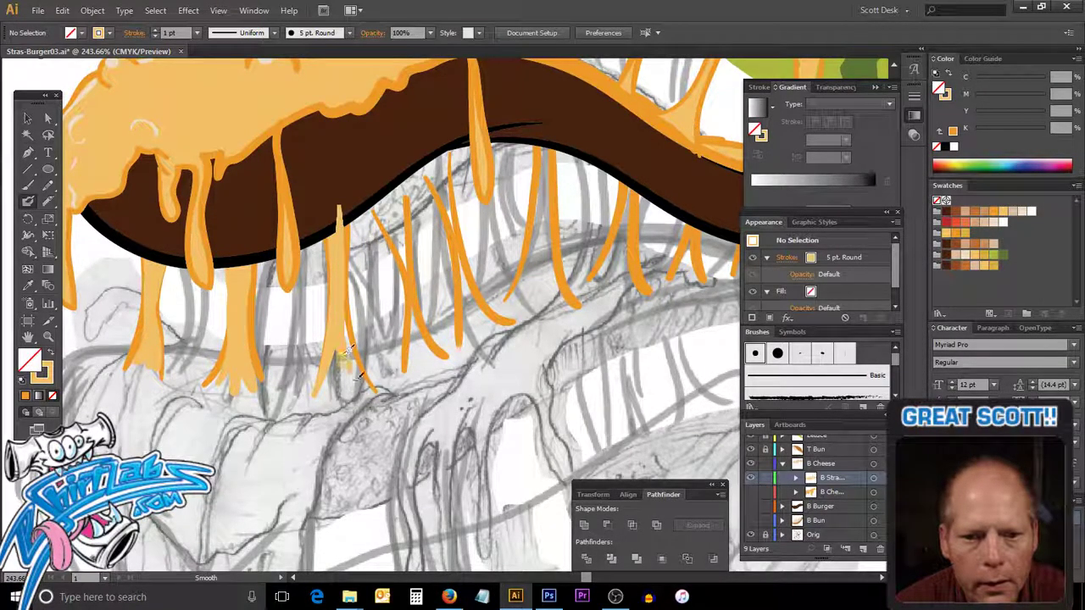
left_click_drag(344, 271, 388, 423)
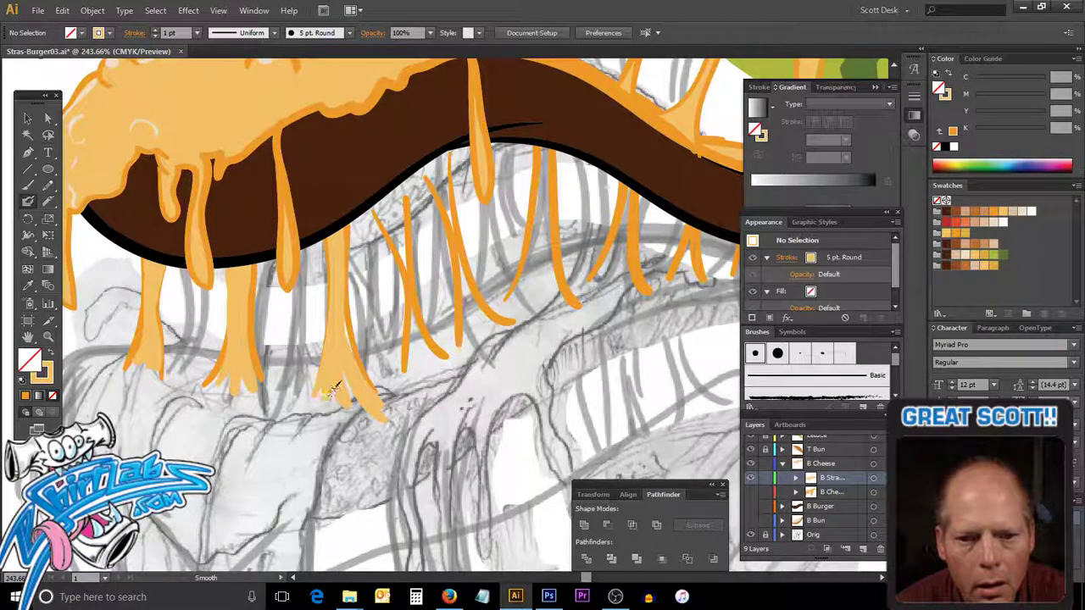
left_click_drag(335, 349, 349, 397)
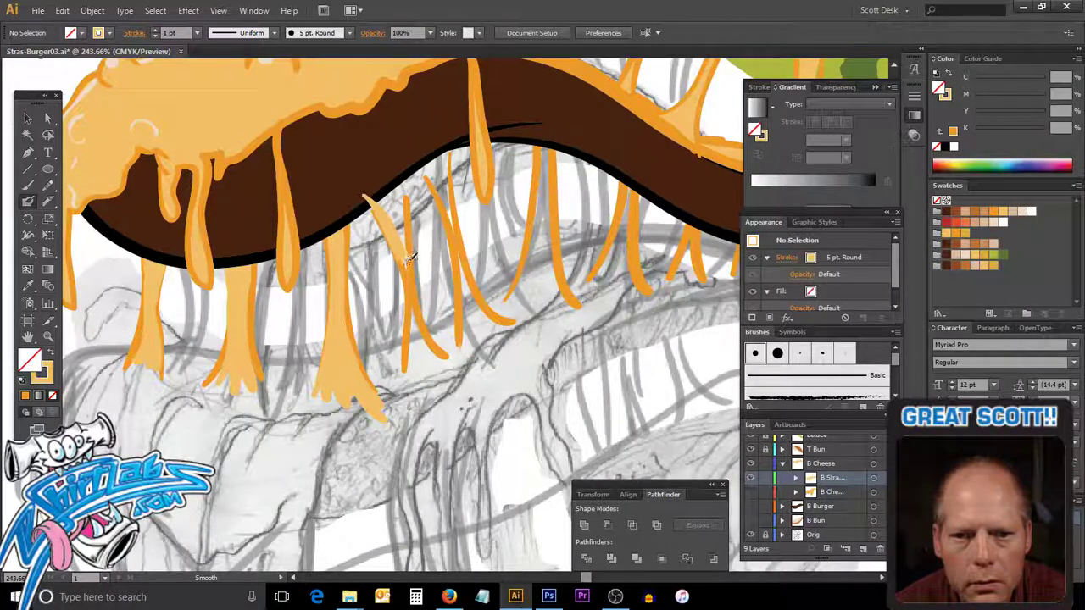
mouse_move(392, 231)
left_mouse_down()
mouse_move(403, 234)
mouse_move(373, 194)
left_mouse_up()
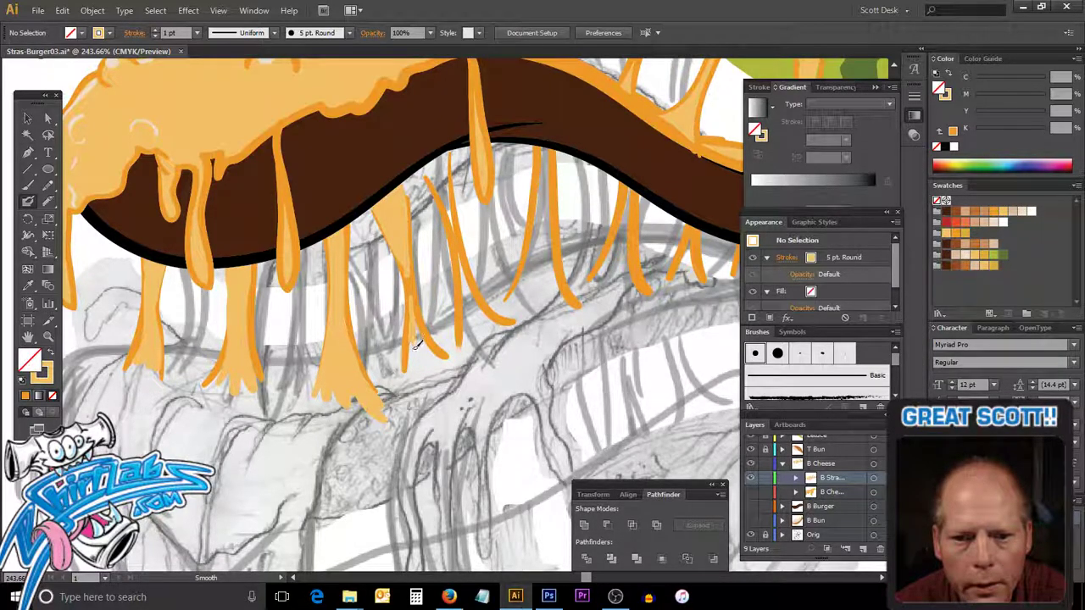
left_click_drag(416, 304, 458, 361)
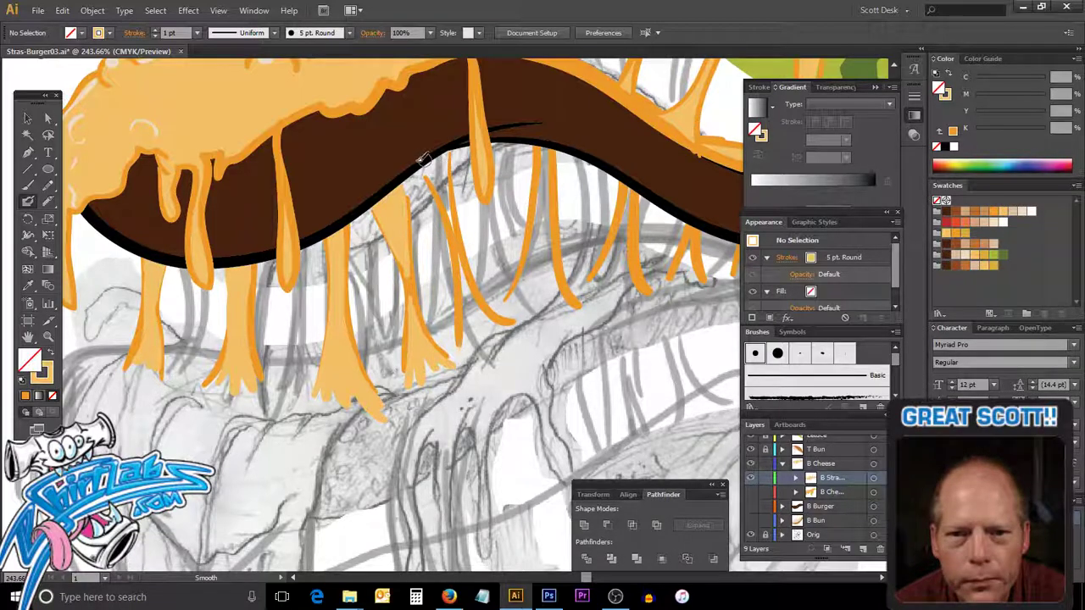
mouse_move(418, 164)
left_mouse_down()
mouse_move(455, 223)
mouse_move(428, 161)
left_mouse_up()
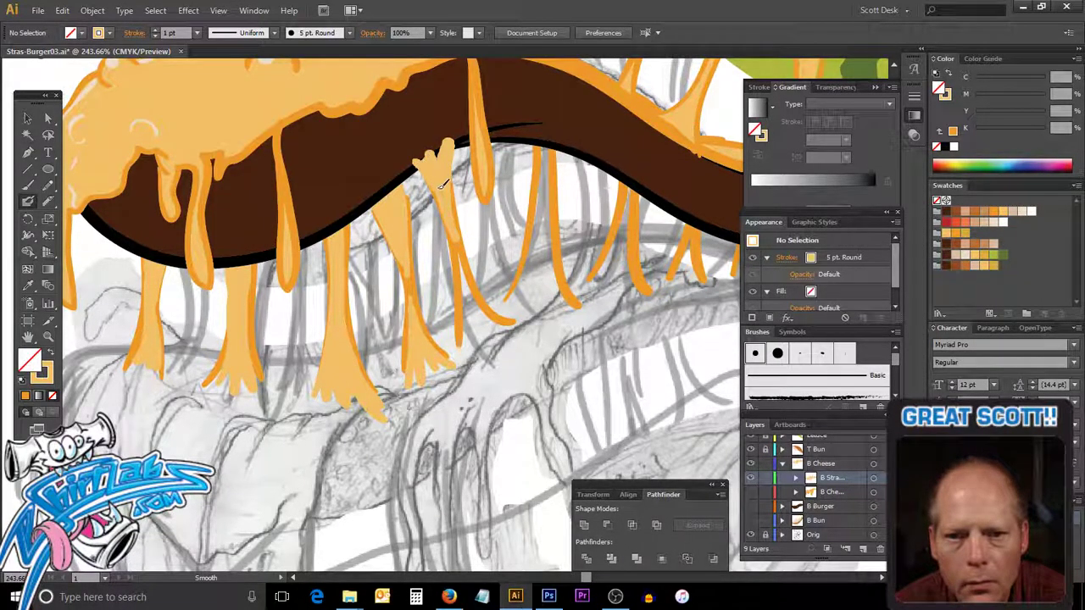
key("ctrl+z")
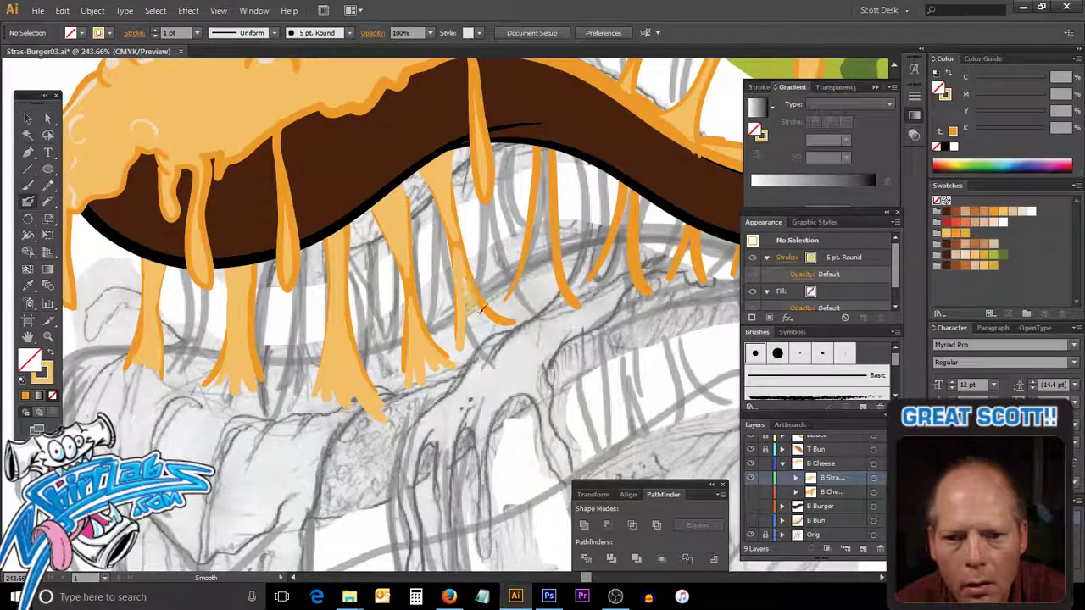
Add and widen more flared cheese drips toward the patty's right end.
mouse_move(460, 253)
left_mouse_down()
mouse_move(490, 319)
mouse_move(474, 331)
left_mouse_up()
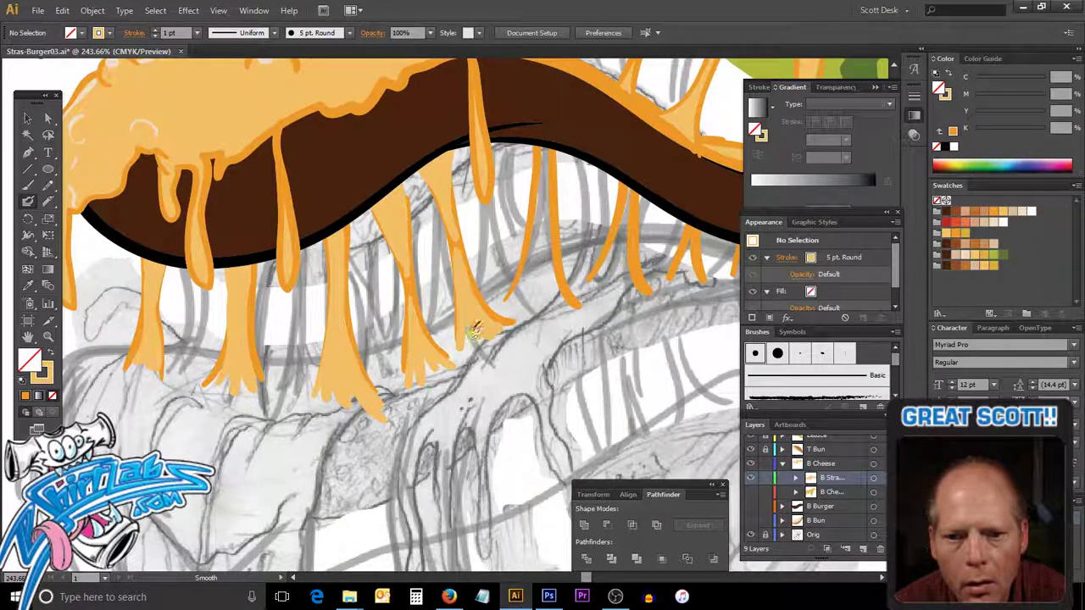
mouse_move(511, 299)
left_mouse_down()
mouse_move(545, 218)
mouse_move(541, 142)
left_mouse_up()
left_click_drag(549, 249, 566, 305)
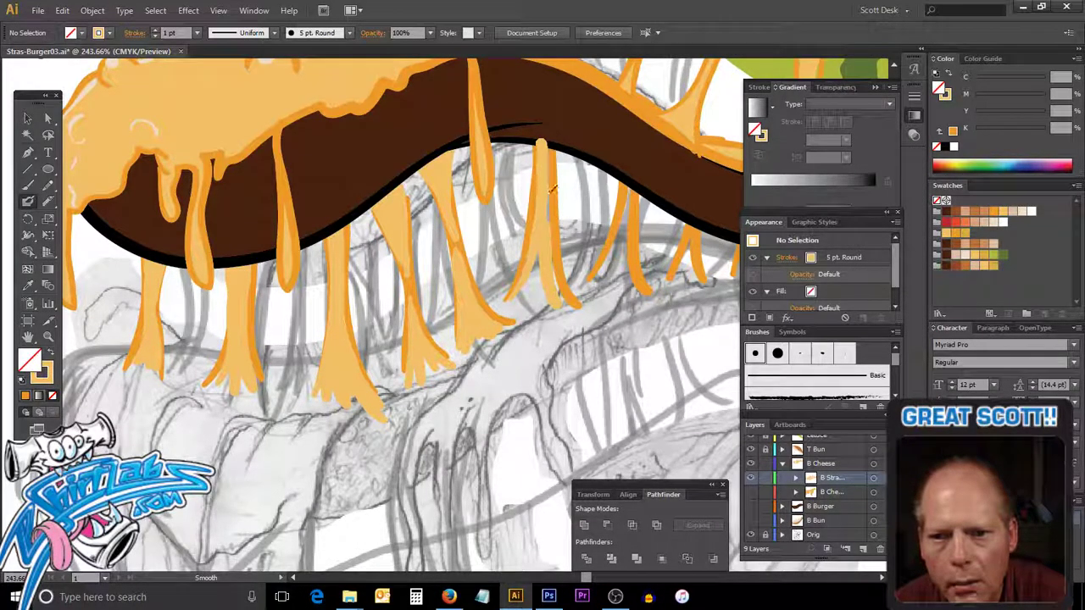
mouse_move(551, 247)
left_mouse_down()
mouse_move(558, 278)
mouse_move(530, 276)
mouse_move(552, 275)
mouse_move(542, 149)
left_mouse_up()
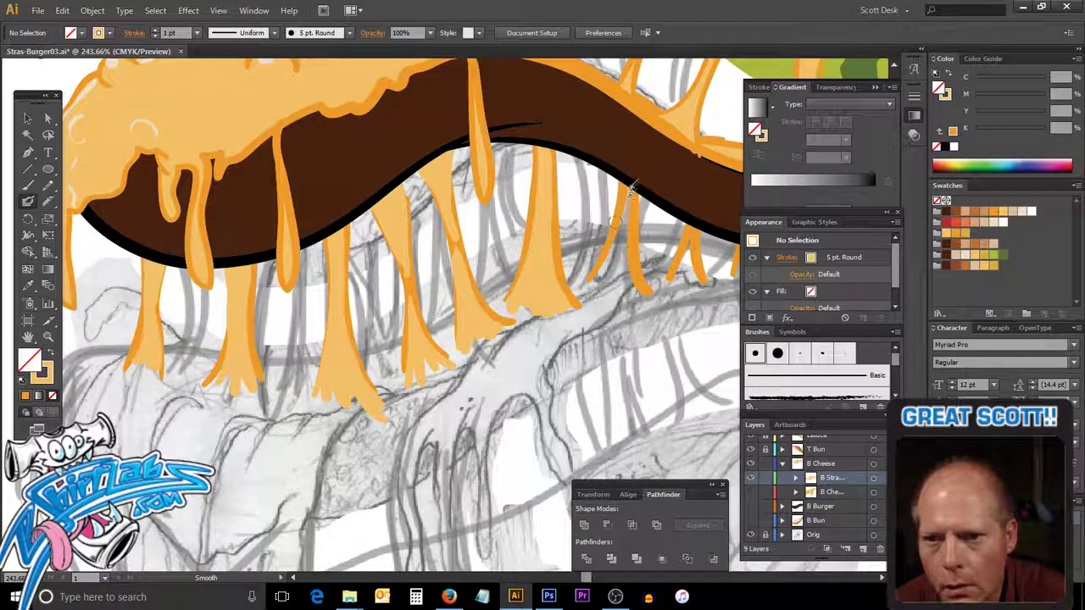
left_click_drag(631, 185, 593, 288)
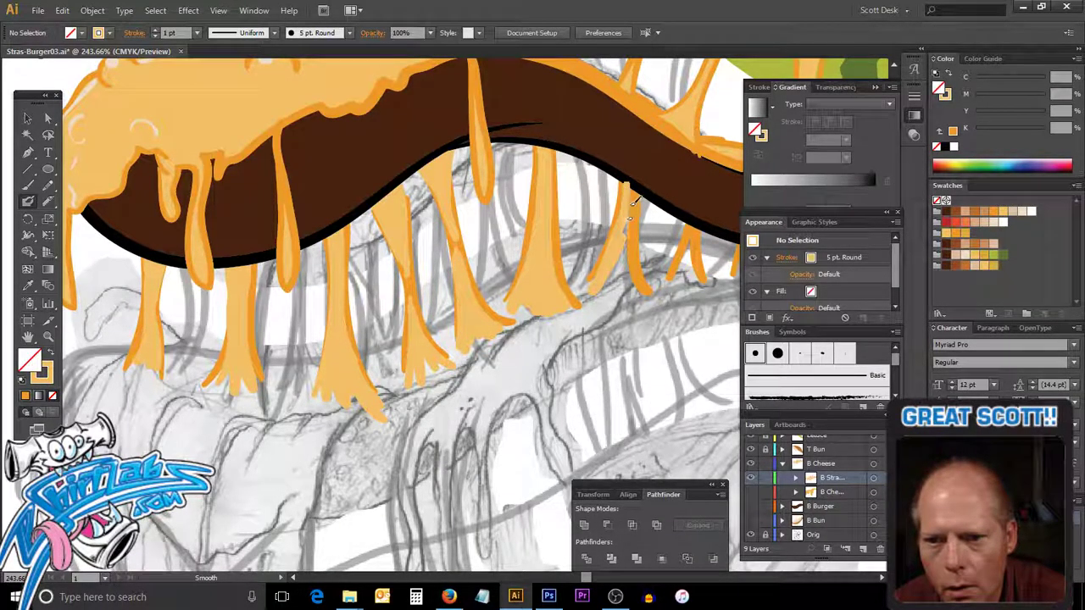
mouse_move(632, 201)
left_mouse_down()
mouse_move(621, 291)
mouse_move(602, 273)
left_mouse_up()
left_click_drag(683, 216, 688, 293)
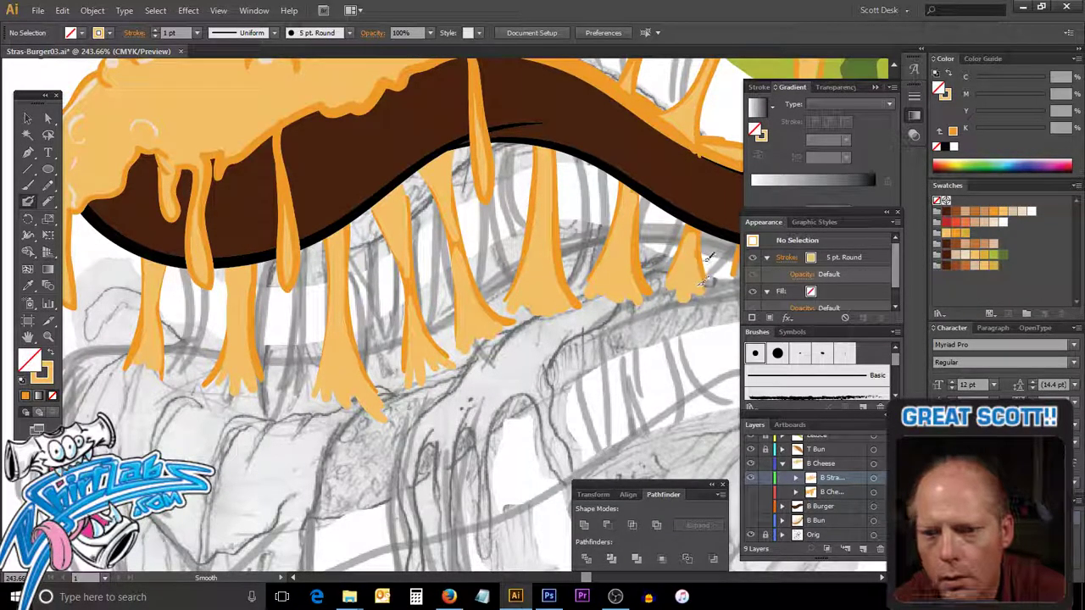
left_click_drag(697, 263, 539, 230)
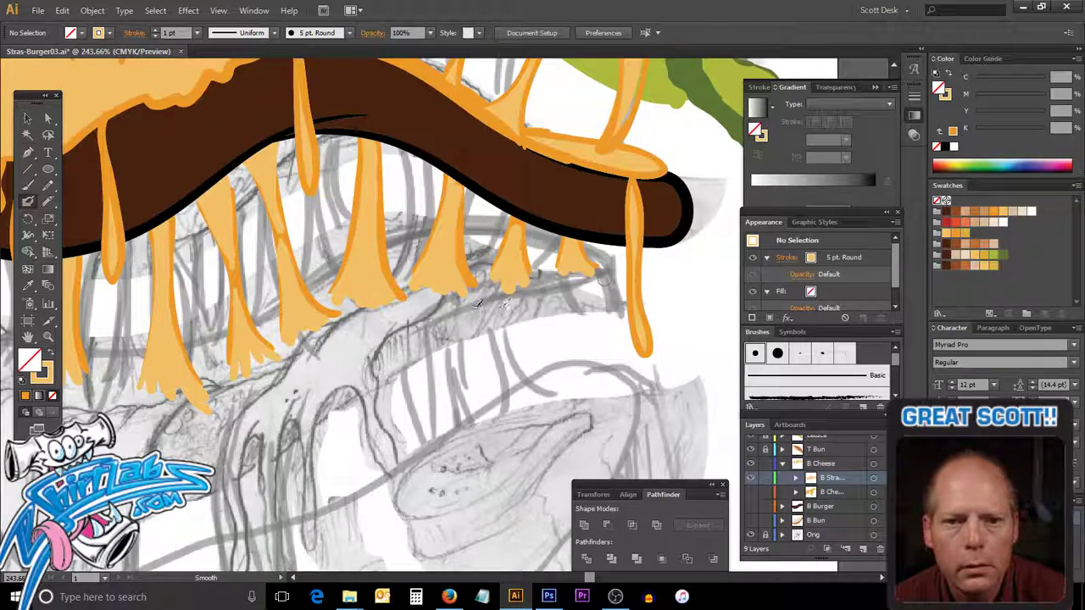
left_click(467, 307, "alt")
left_click(467, 308, "alt")
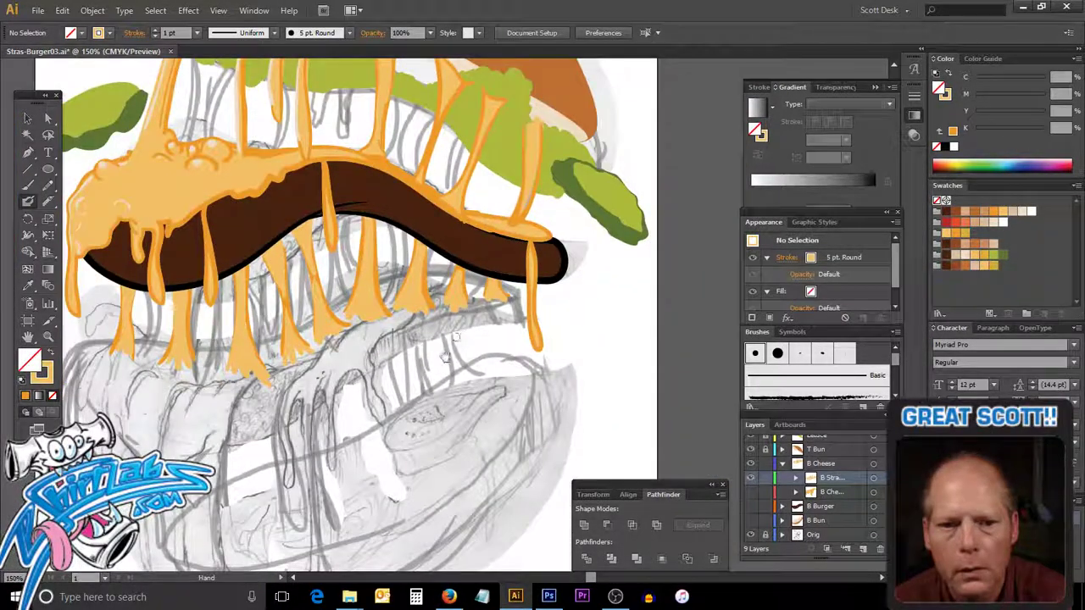
left_click_drag(444, 347, 609, 352)
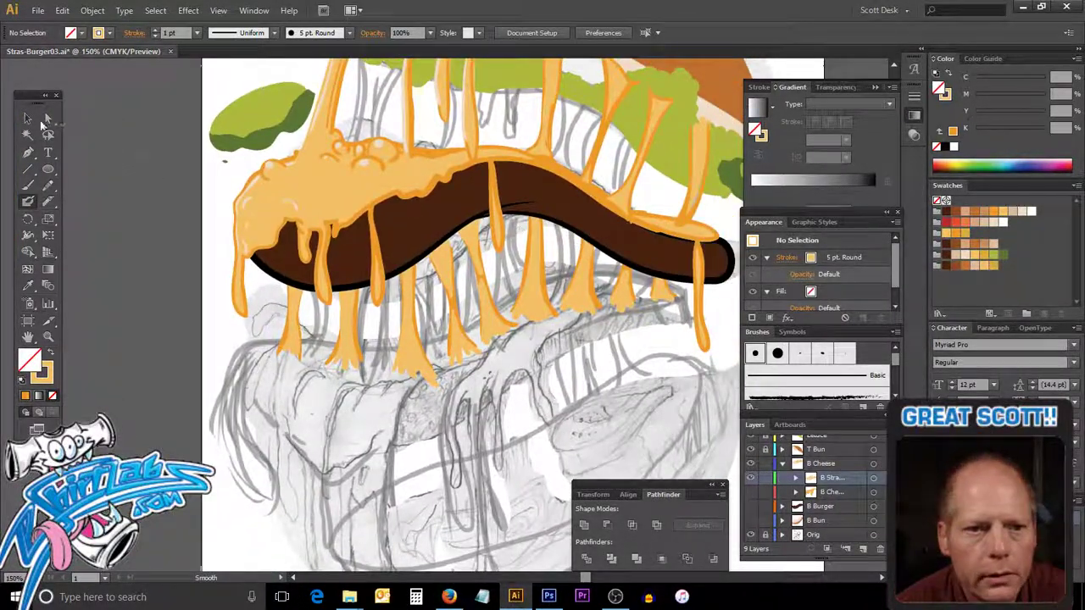
key("v")
left_click(292, 335)
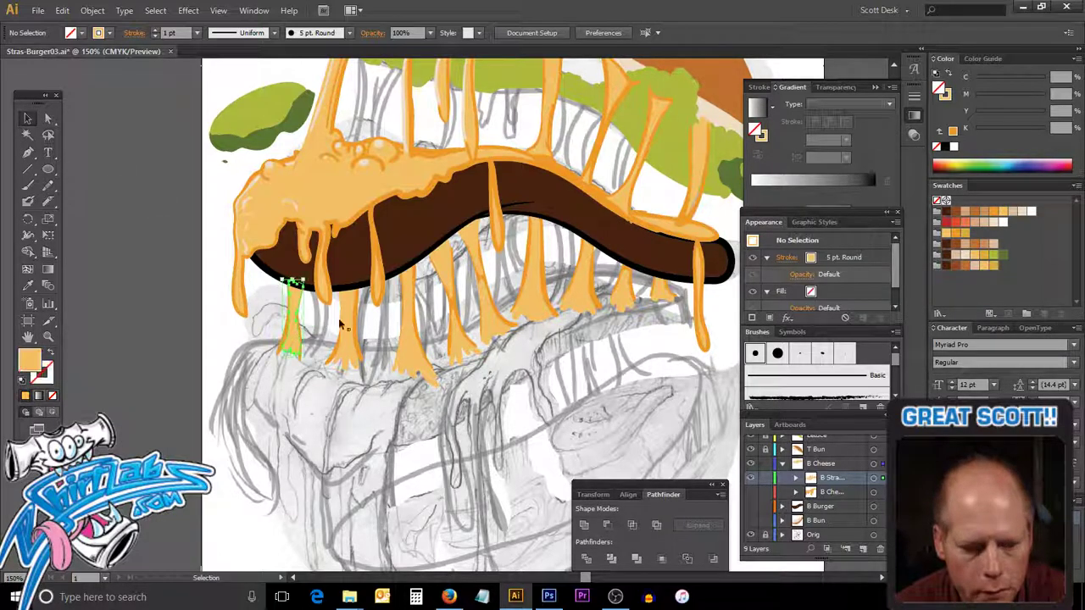
left_click(347, 336, "shift")
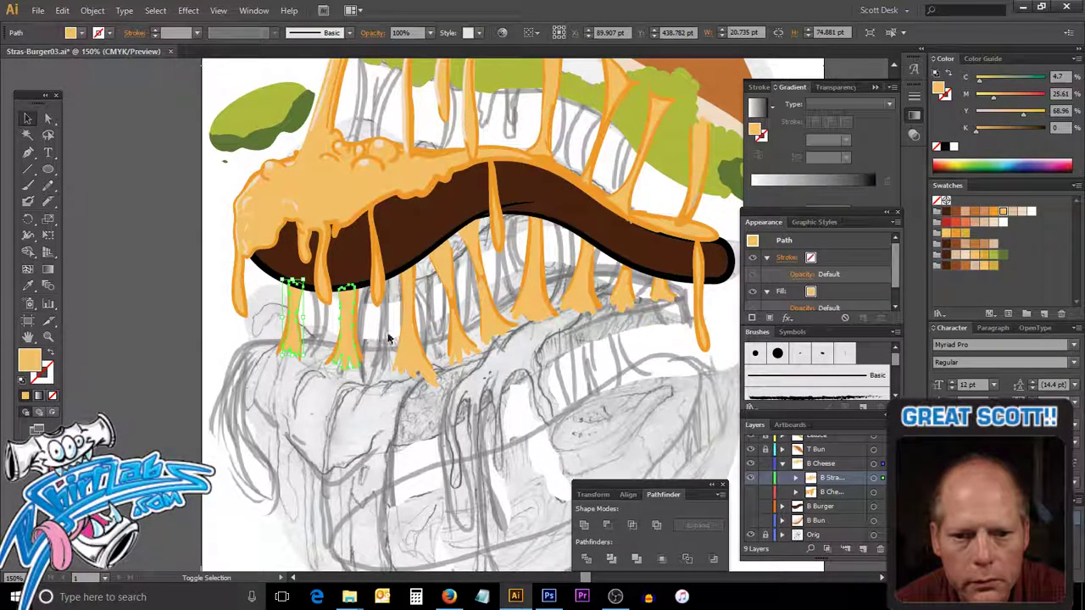
left_click(403, 343, "shift")
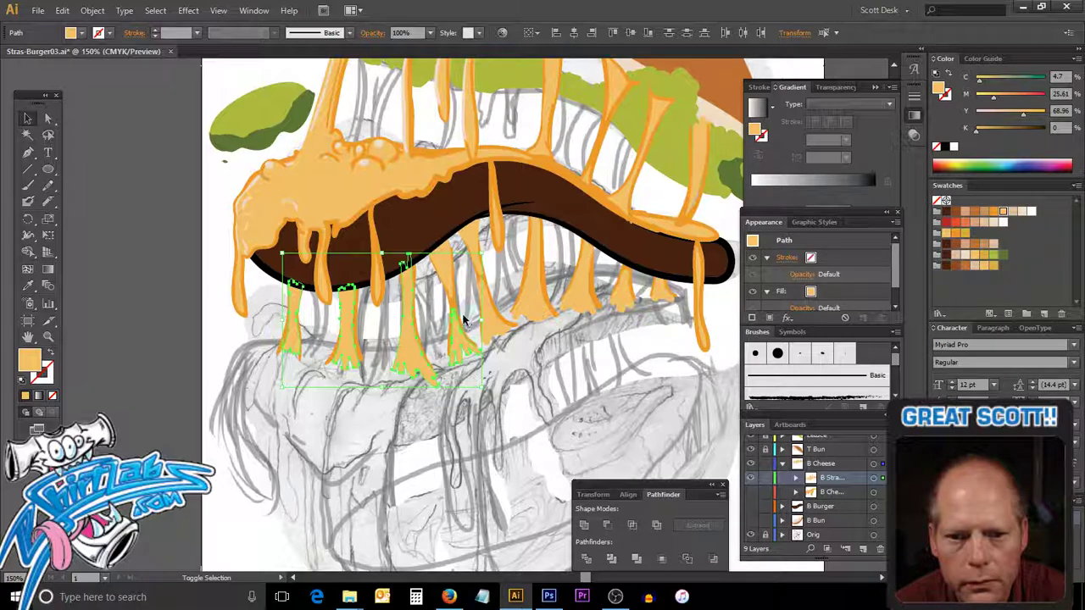
left_click(452, 292, "shift")
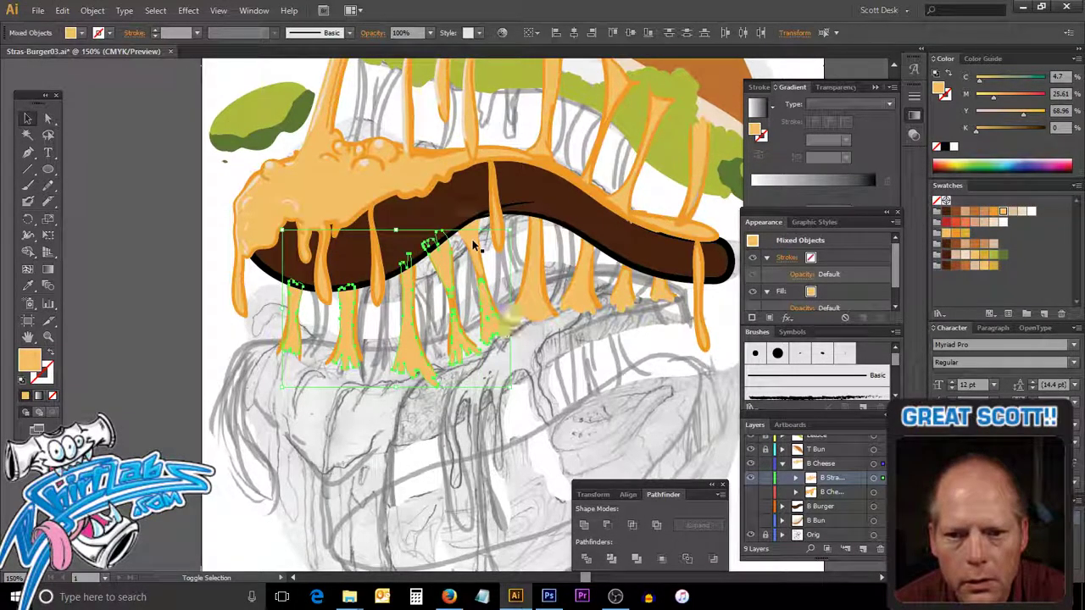
left_click(521, 252, "shift")
left_click(576, 293, "shift")
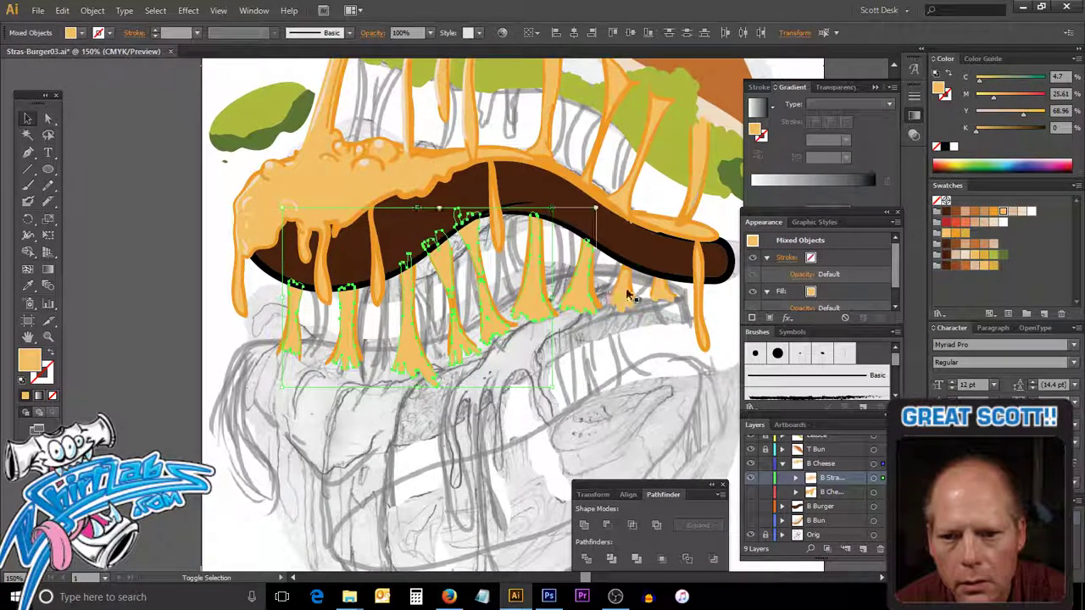
left_click(632, 298, "shift")
left_click(669, 294, "shift")
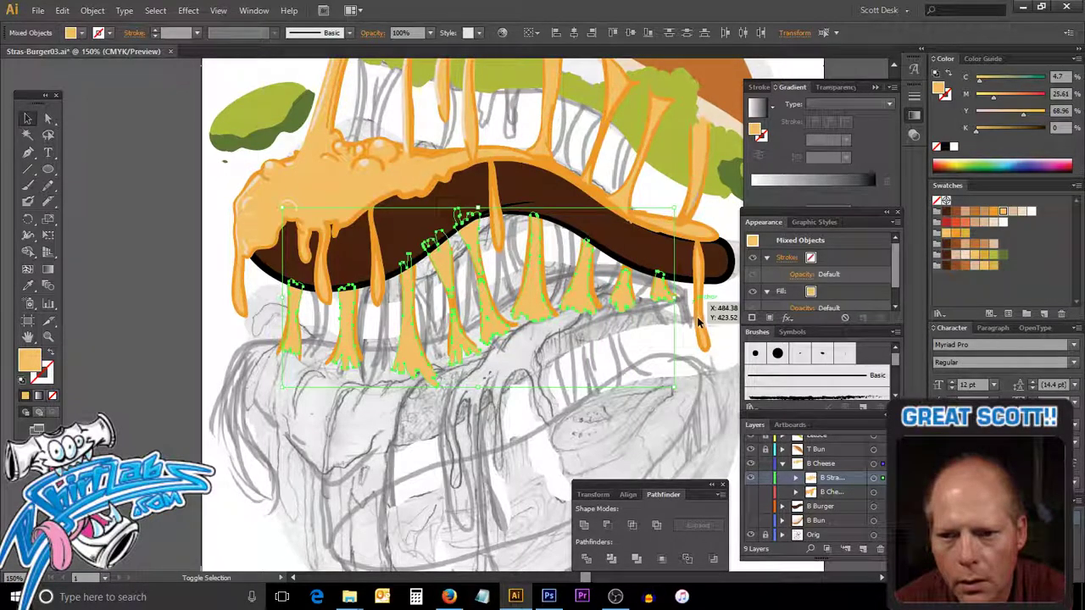
key("a")
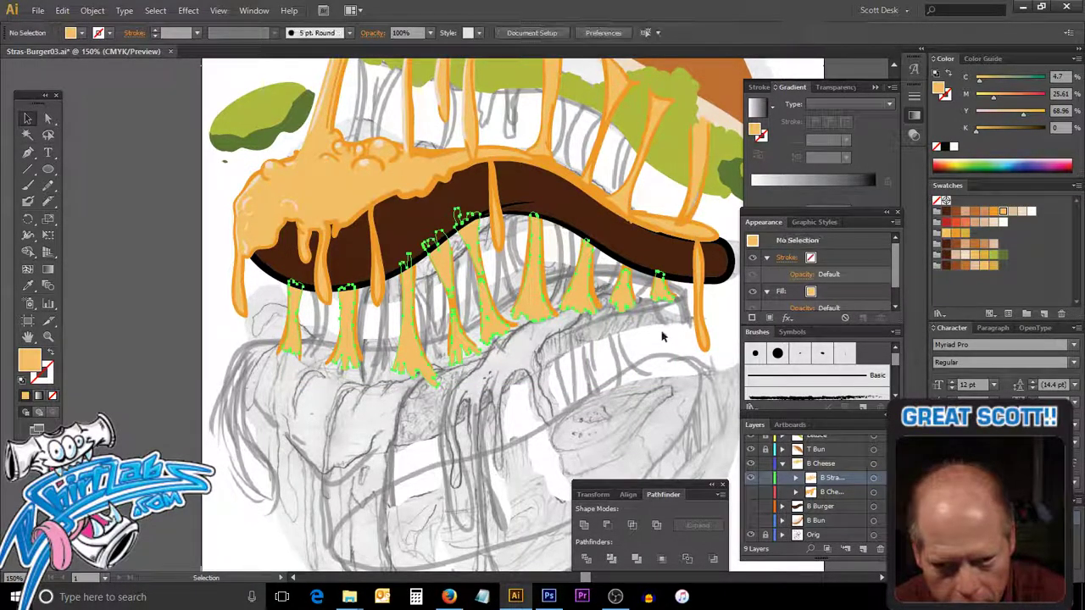
key("Delete")
key("v")
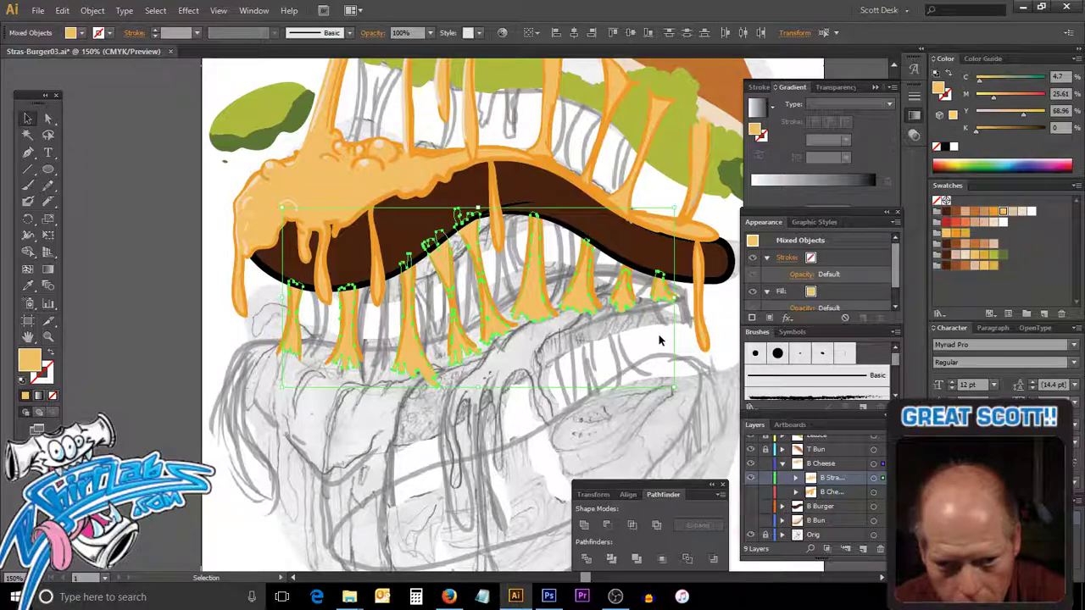
key("ctrl+z")
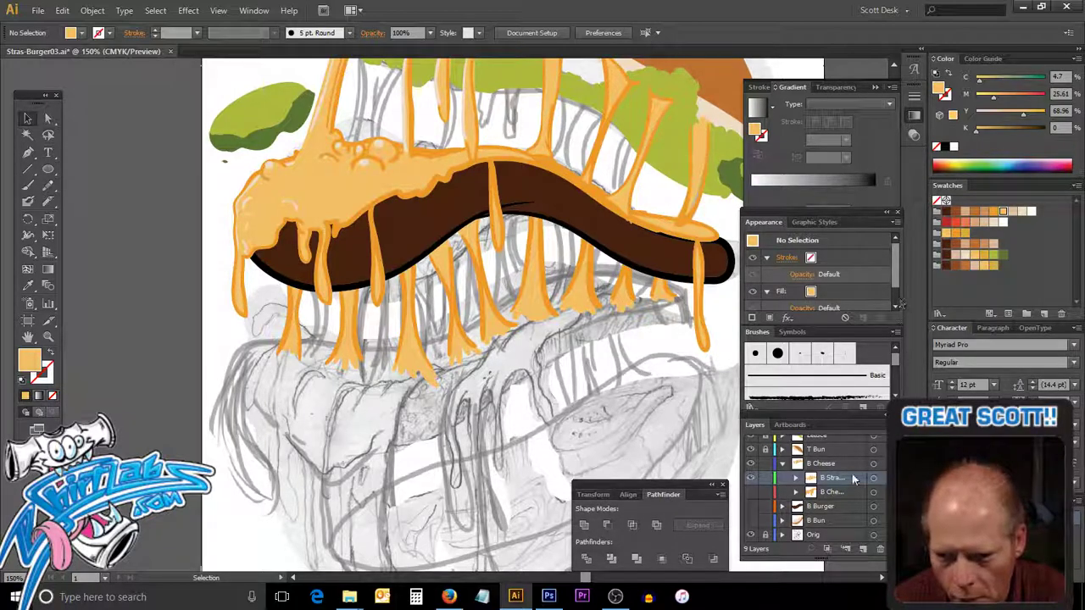
Show the B Che layer and reshape the left drips' anchors with Direct Selection.
left_click(750, 492)
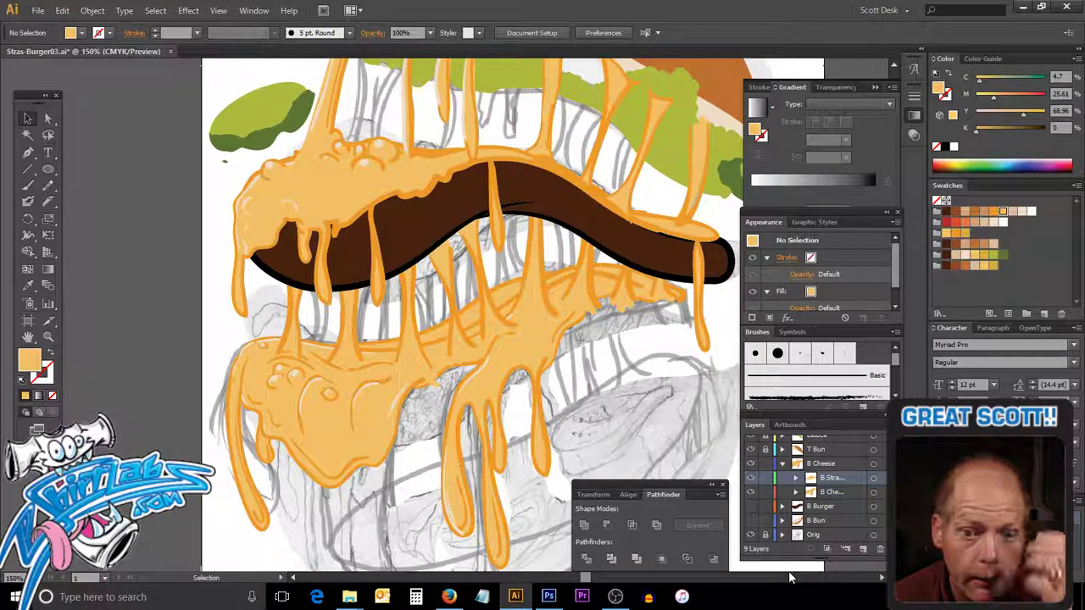
left_click(417, 364)
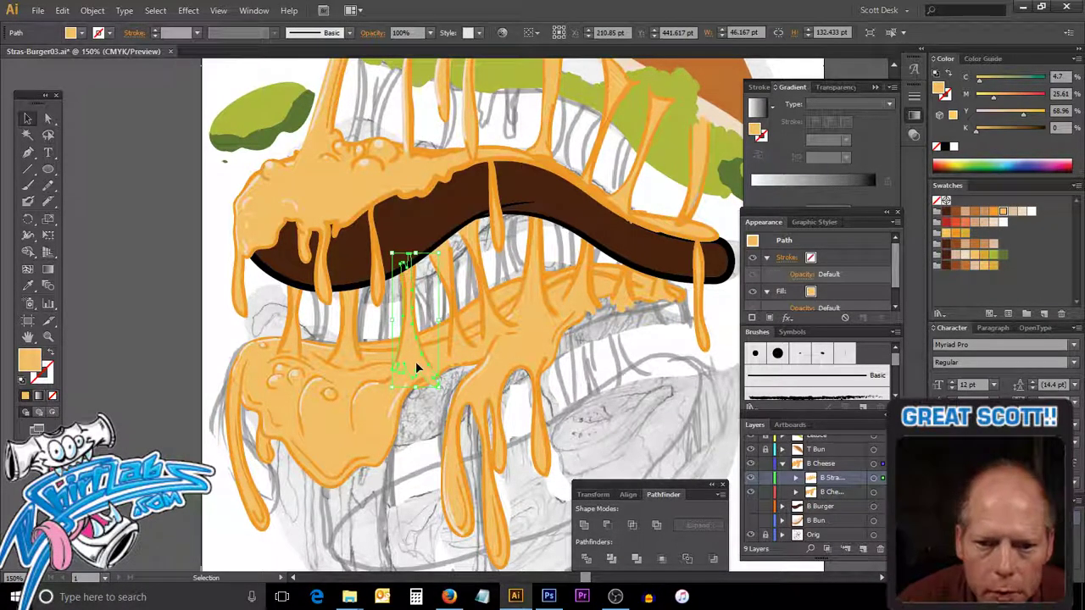
key("a")
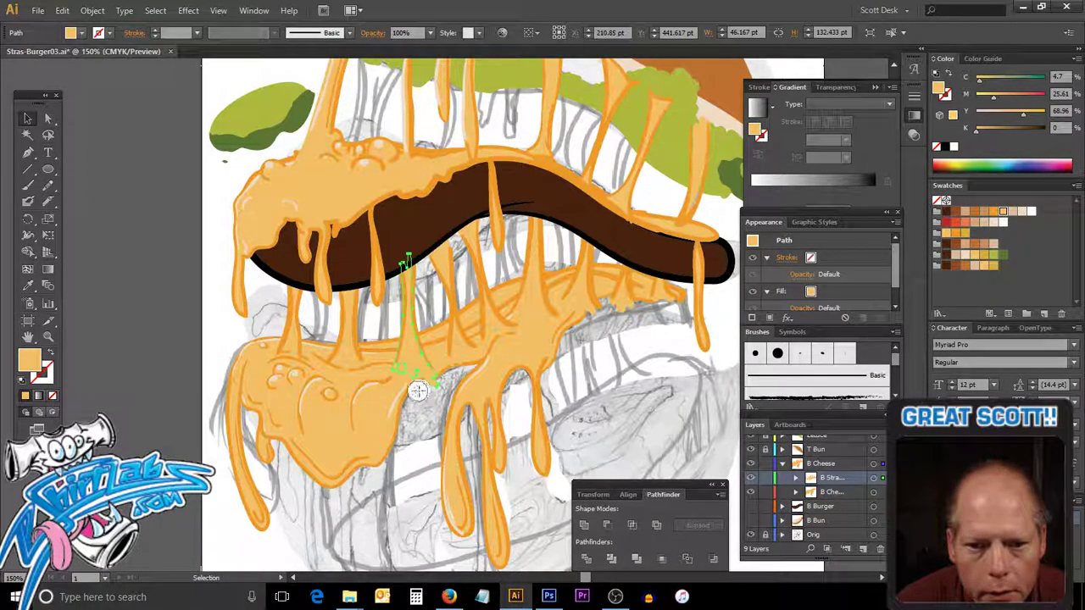
left_click_drag(418, 391, 455, 364)
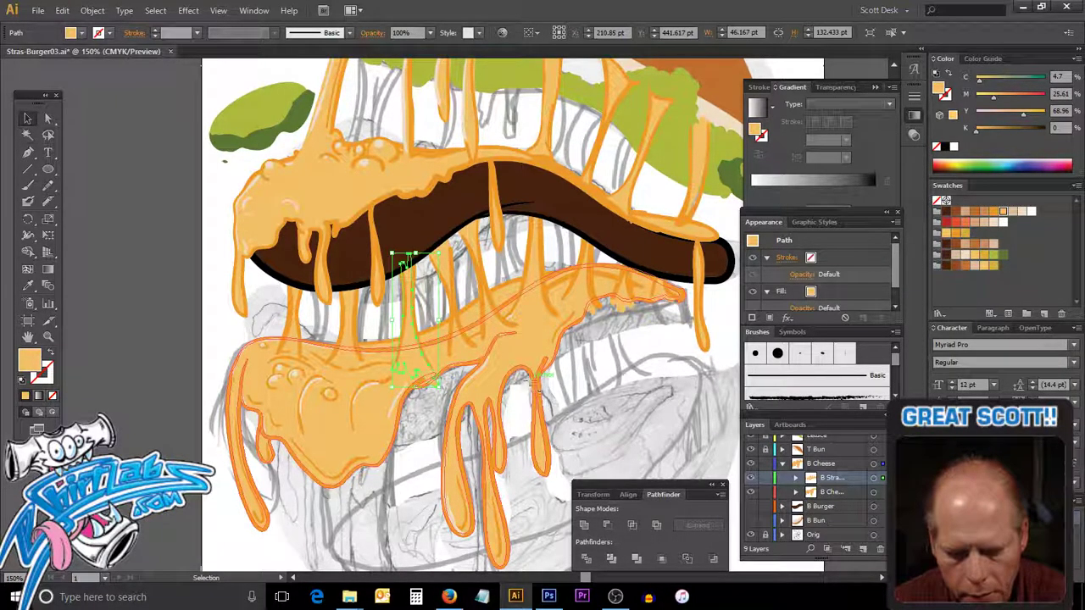
key("ctrl+z")
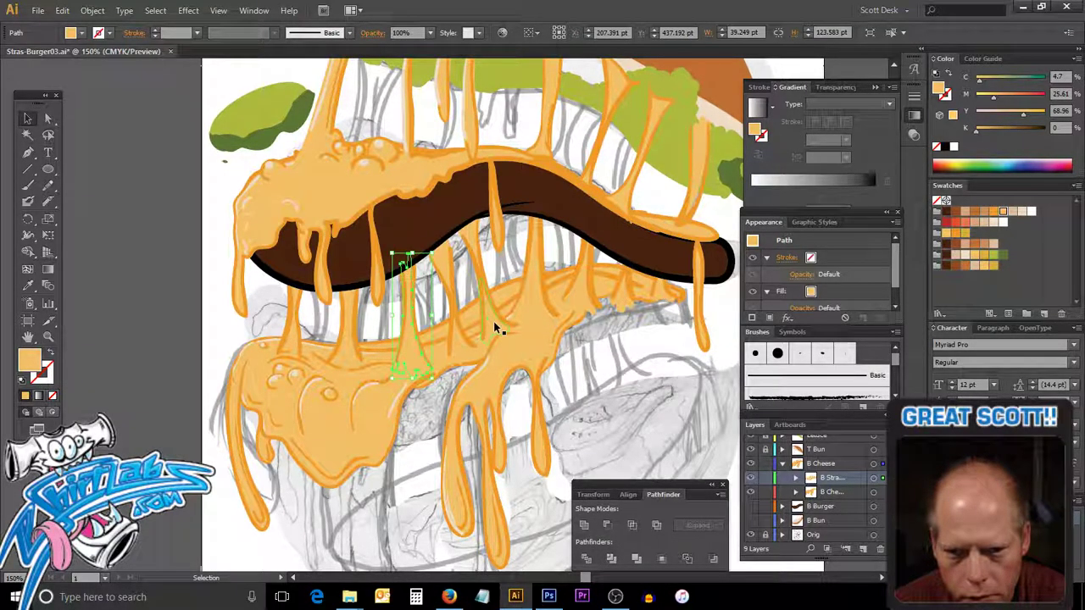
left_click(489, 348)
left_click_drag(489, 348, 545, 363)
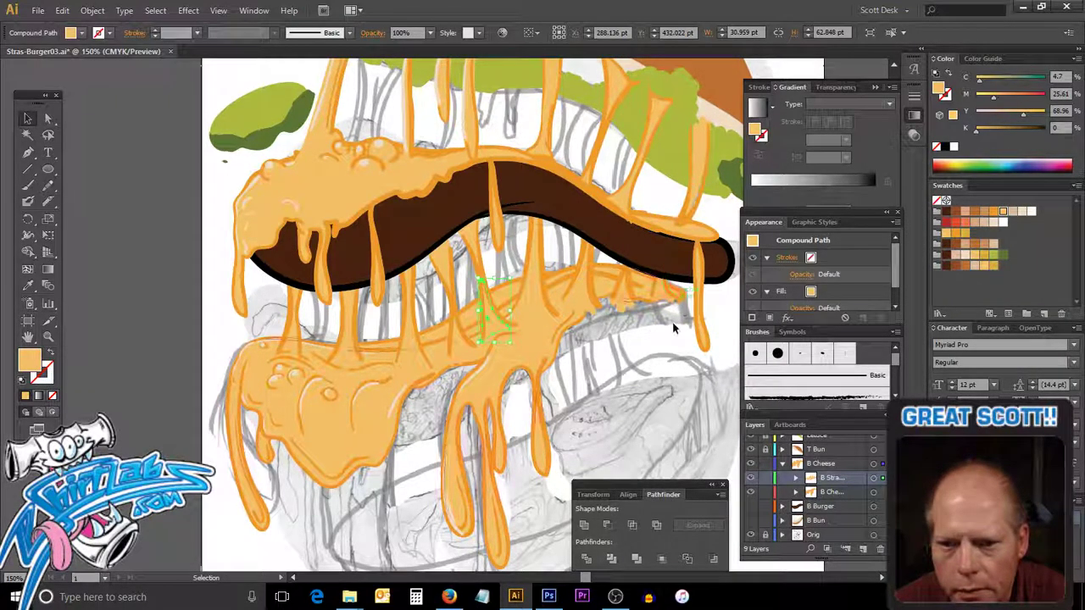
Reshape the drip near the patty's right end so it reaches up to the patty.
left_click(609, 312)
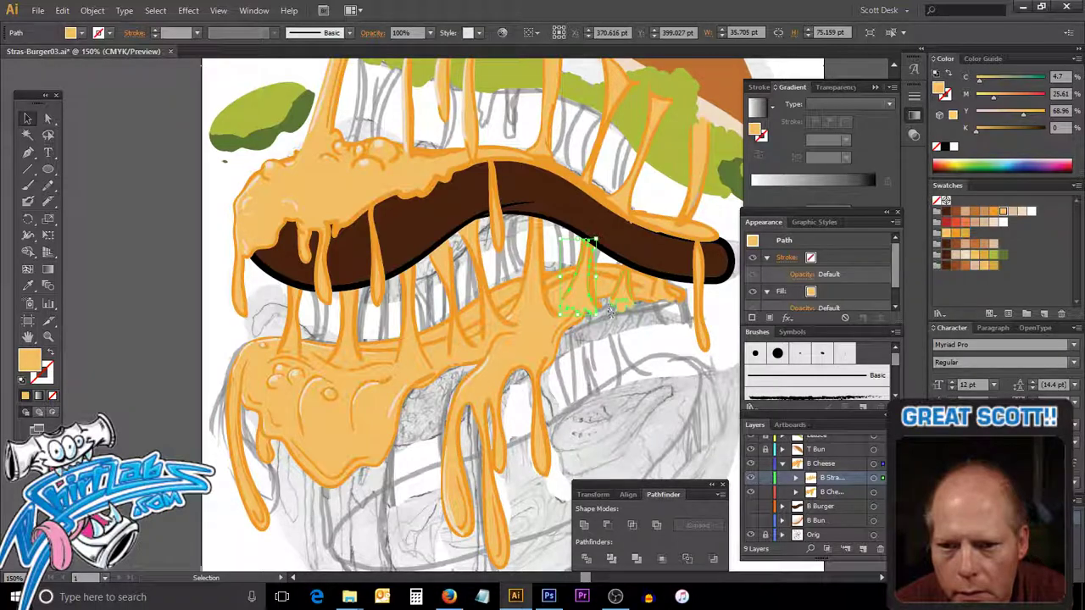
left_click_drag(606, 307, 576, 334)
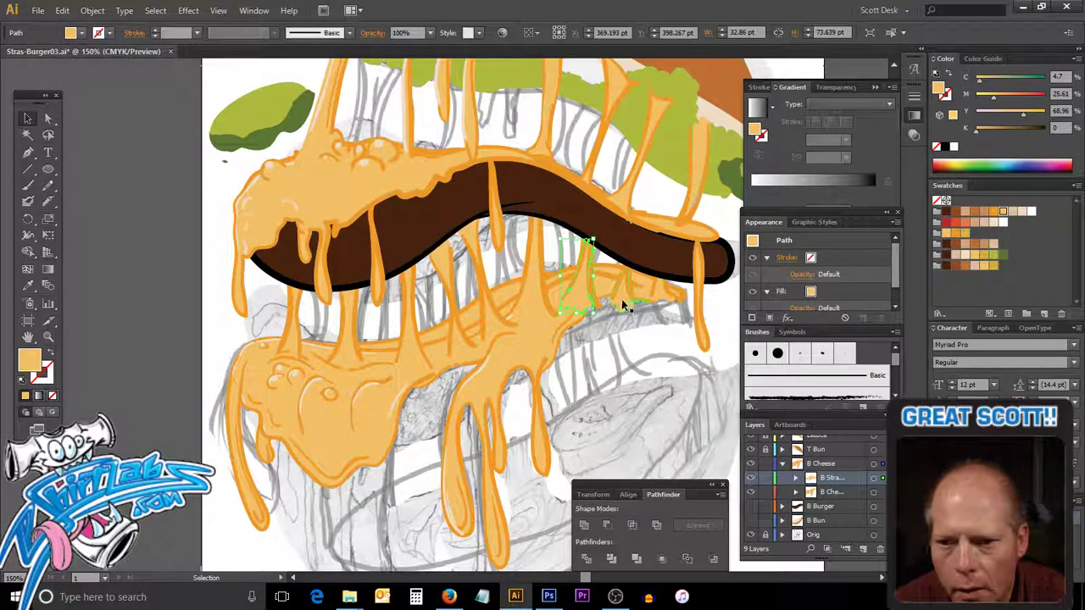
left_click_drag(632, 320, 630, 326)
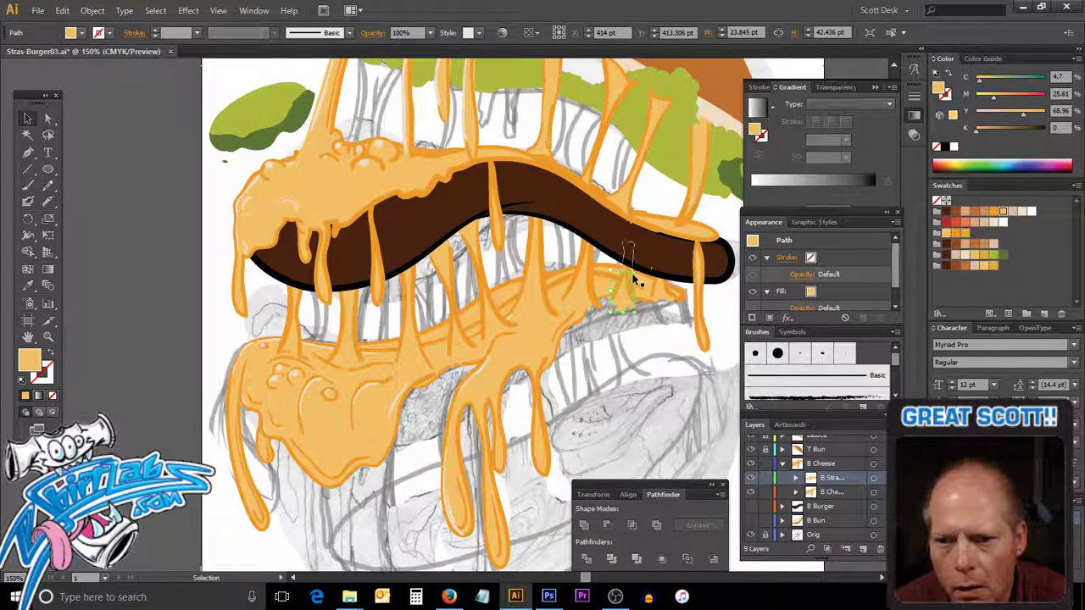
left_click_drag(634, 281, 625, 245)
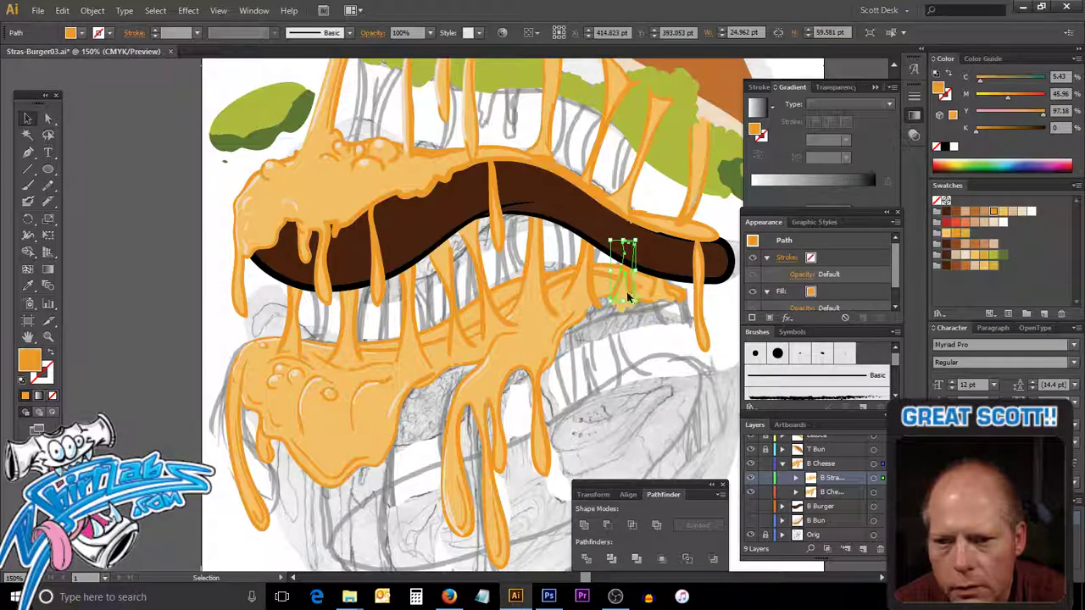
left_click(632, 288, "shift")
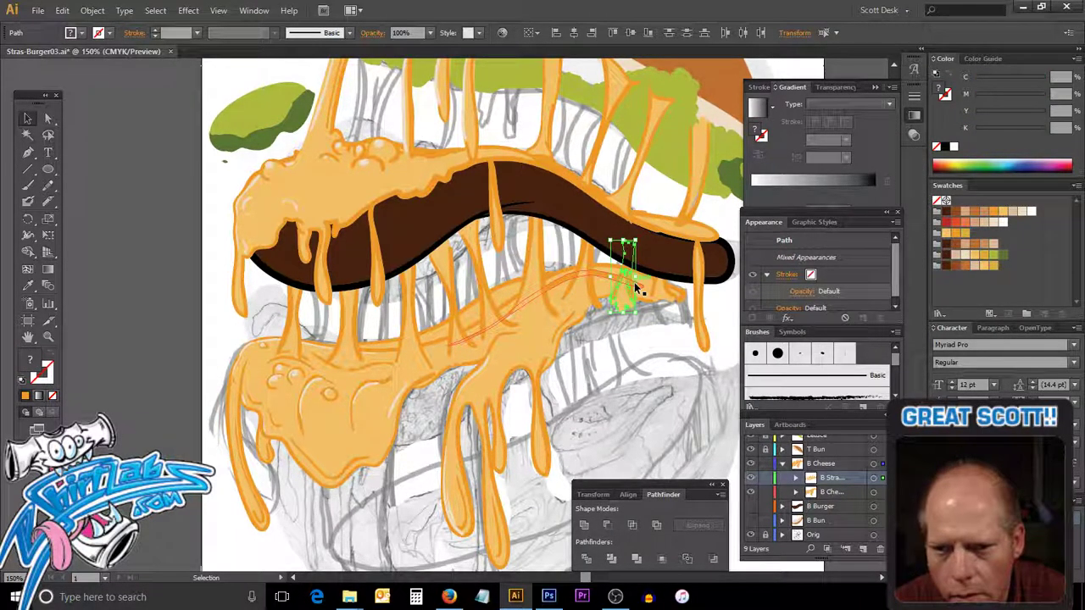
key("Up")
key("Up")
key("Up")
key("Up")
key("Up")
key("Up")
key("Up")
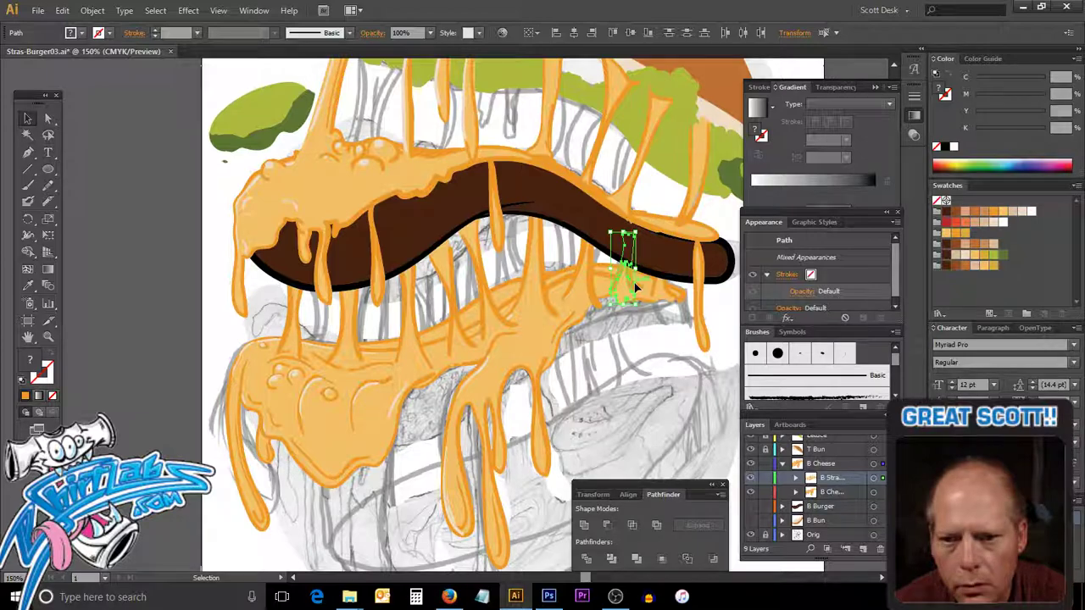
left_click_drag(611, 232, 627, 241)
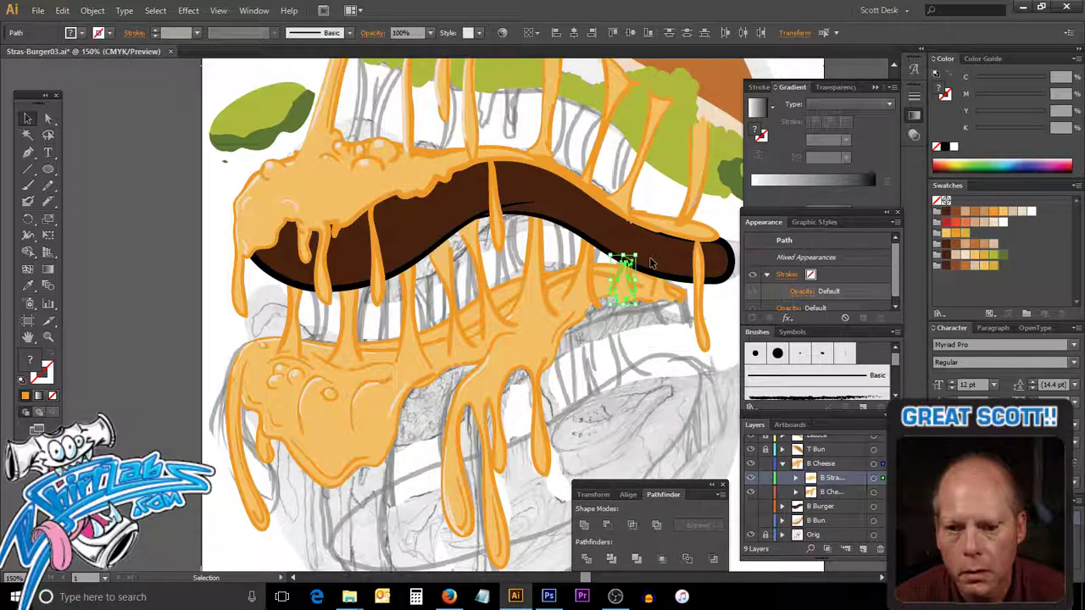
left_click(629, 361)
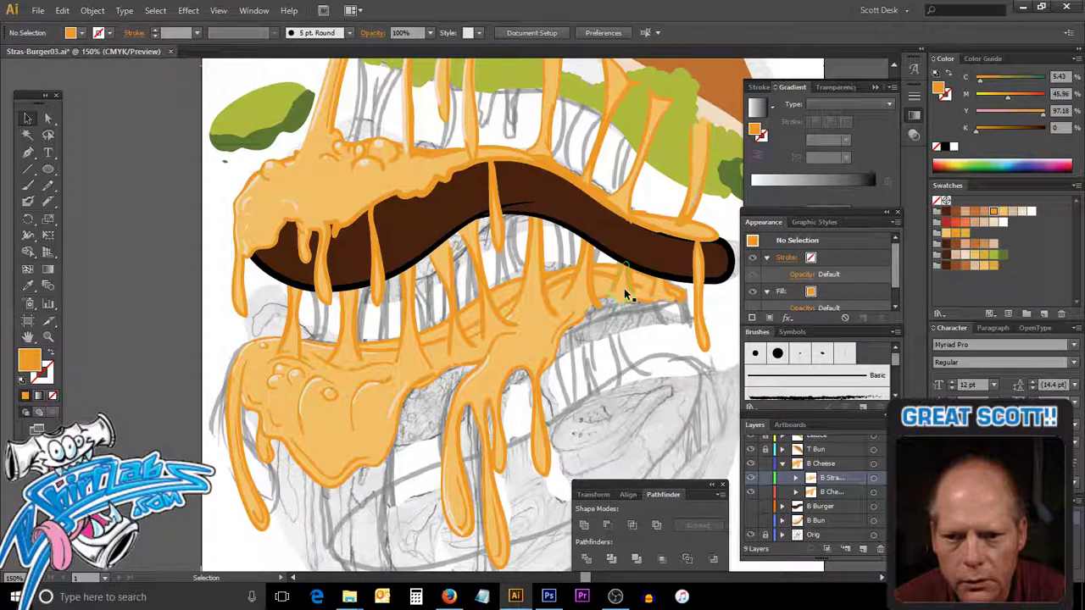
Reshape the small stray drip piece at the cheese edge, then delete it.
left_click(622, 290)
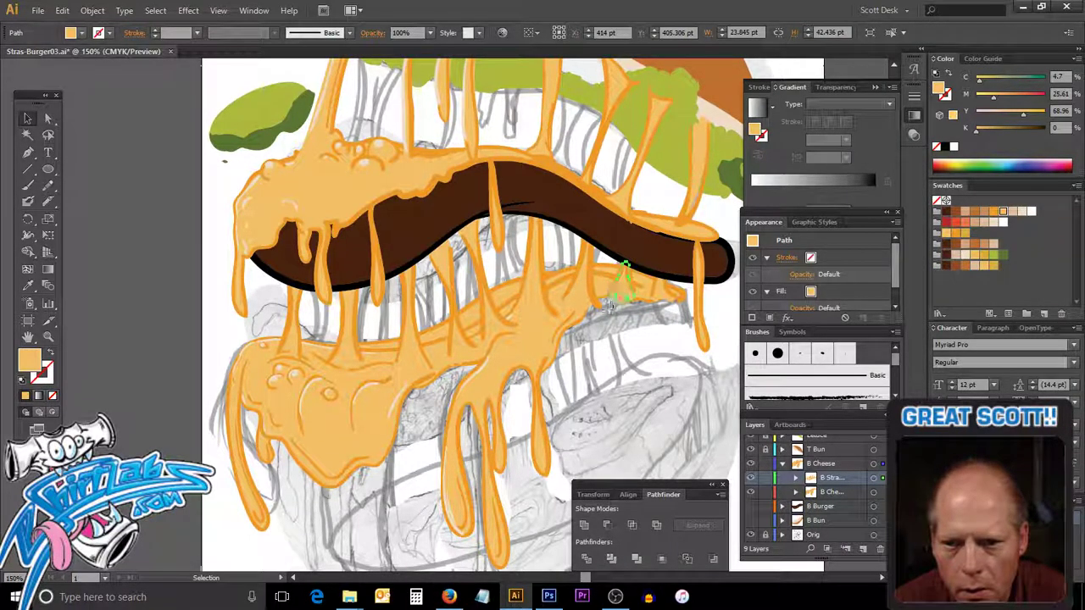
left_click_drag(608, 302, 639, 322)
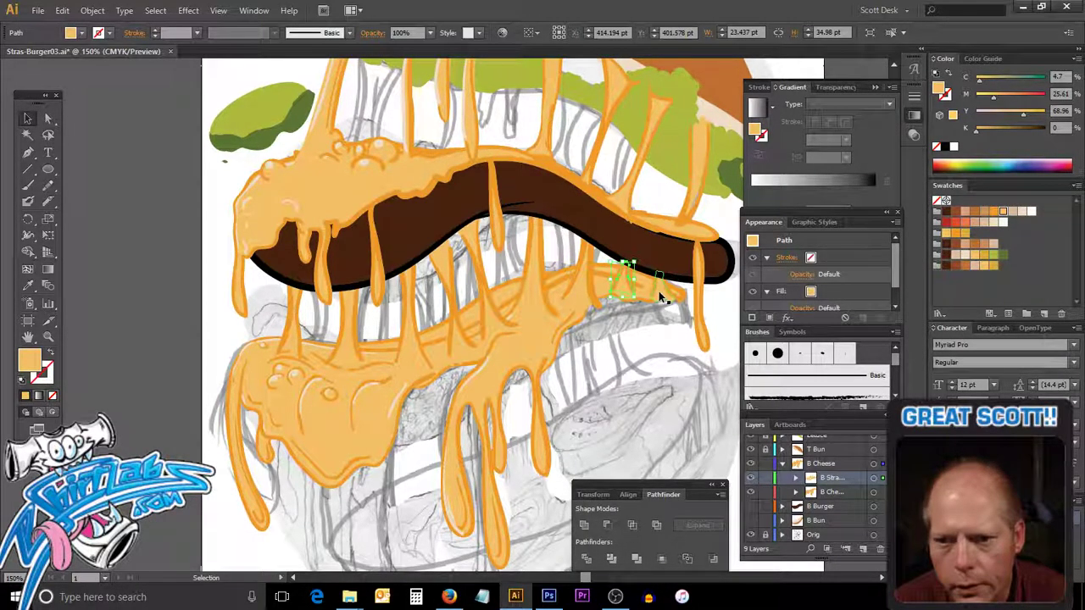
left_click_drag(662, 299, 678, 318)
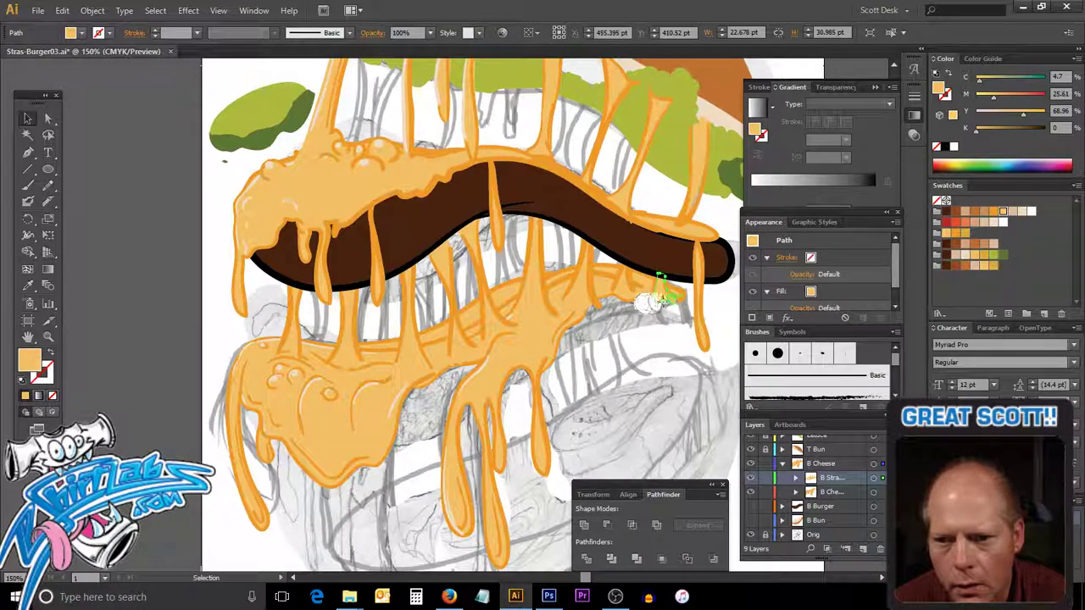
key("Delete")
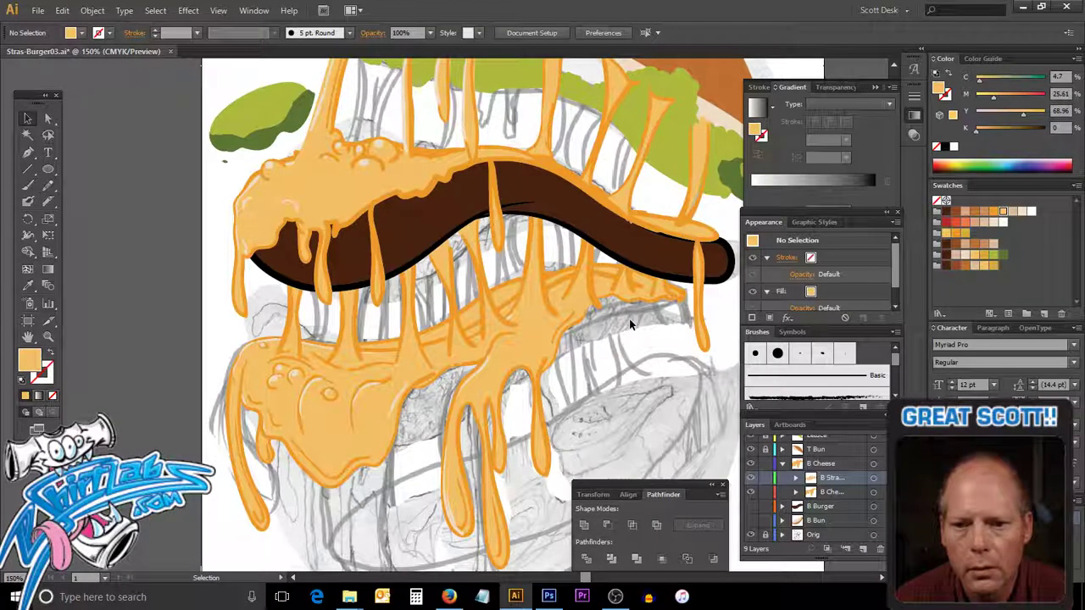
key("ctrl+z")
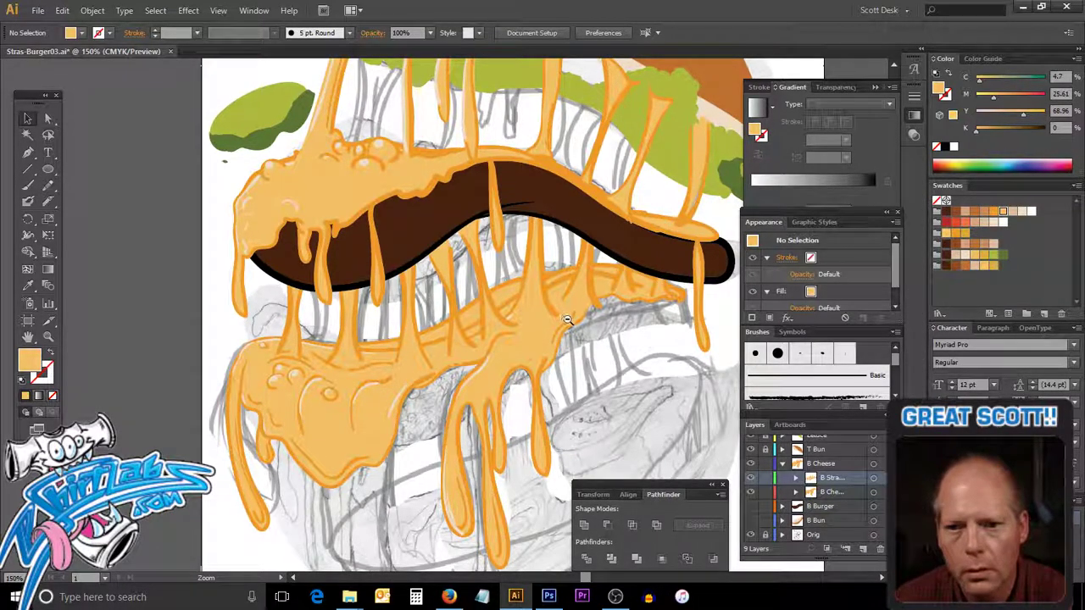
Reveal all hidden layers and nudge the lower patty and a cheese drip into place.
left_click(567, 320, "alt")
left_click(566, 325, "alt")
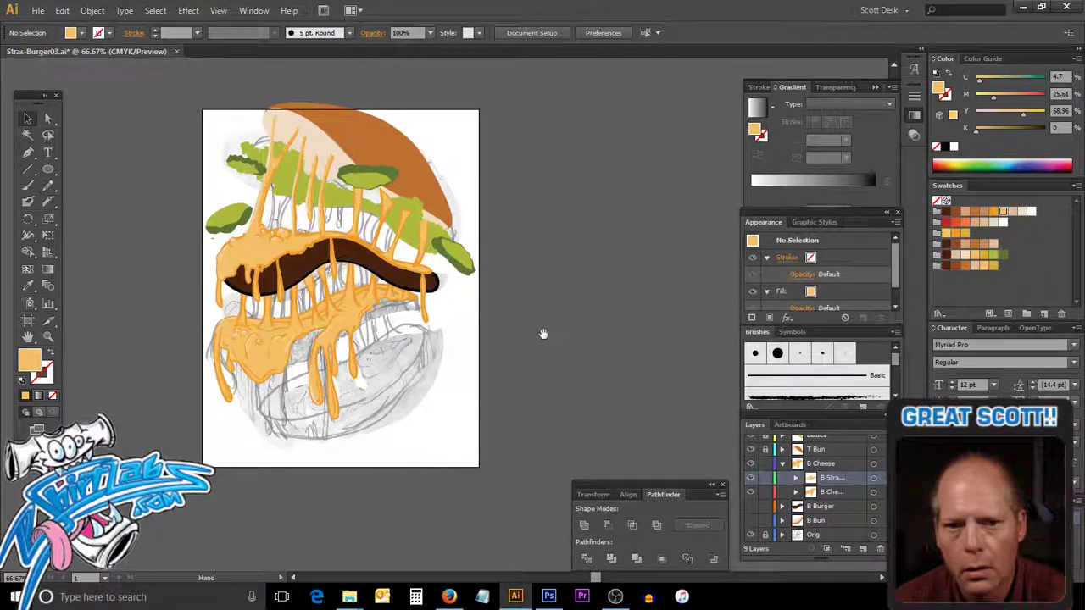
left_click_drag(542, 334, 671, 352)
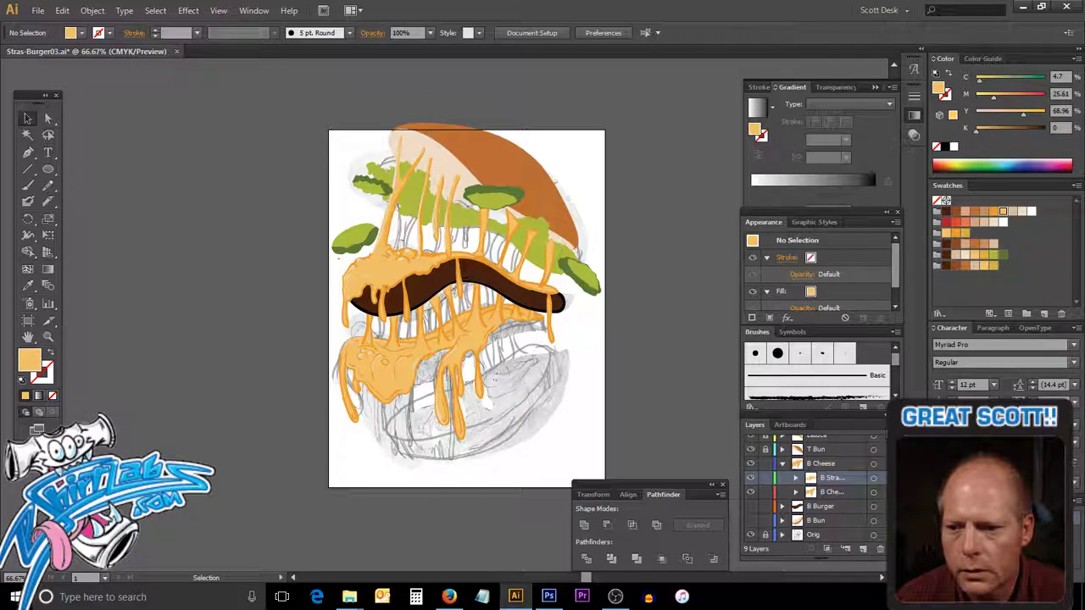
left_click(881, 425)
left_click(956, 342)
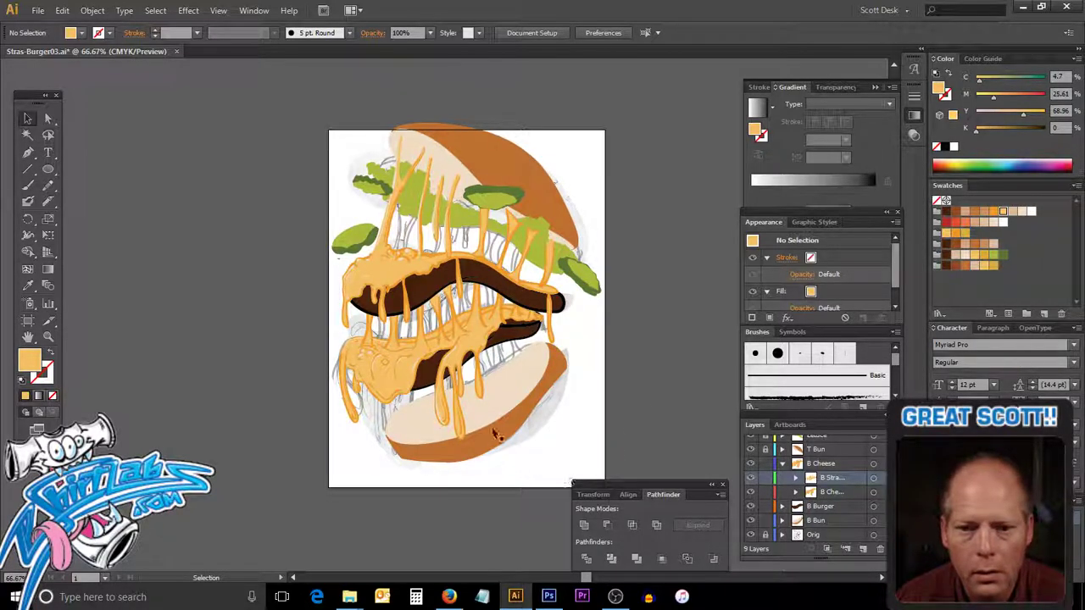
mouse_move(506, 341)
left_mouse_down()
mouse_move(523, 341)
mouse_move(440, 406)
left_mouse_up()
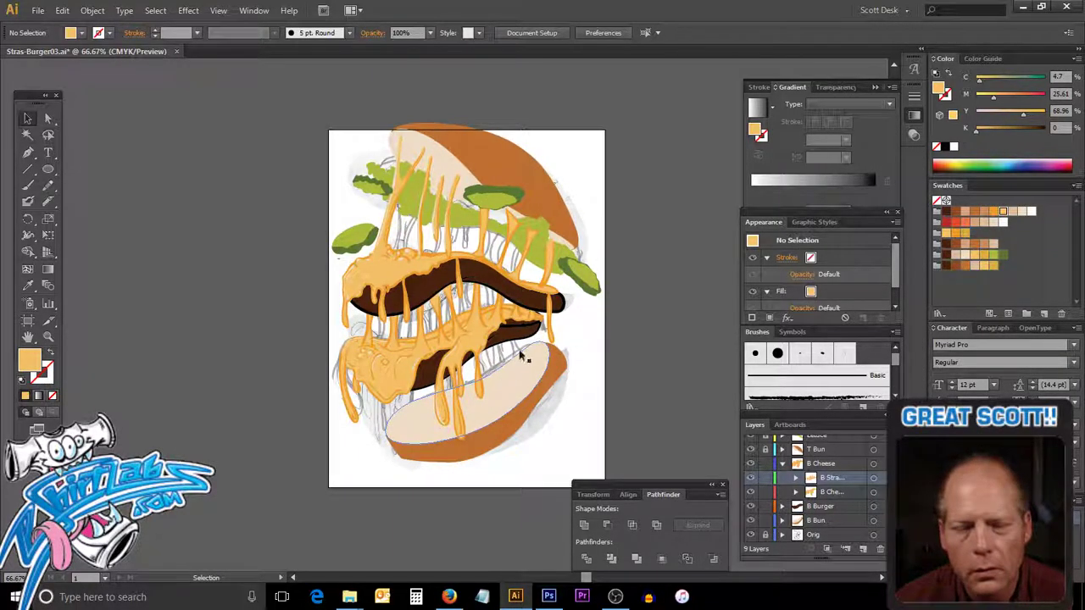
mouse_move(521, 356)
left_mouse_down()
mouse_move(500, 365)
mouse_move(550, 360)
left_mouse_up()
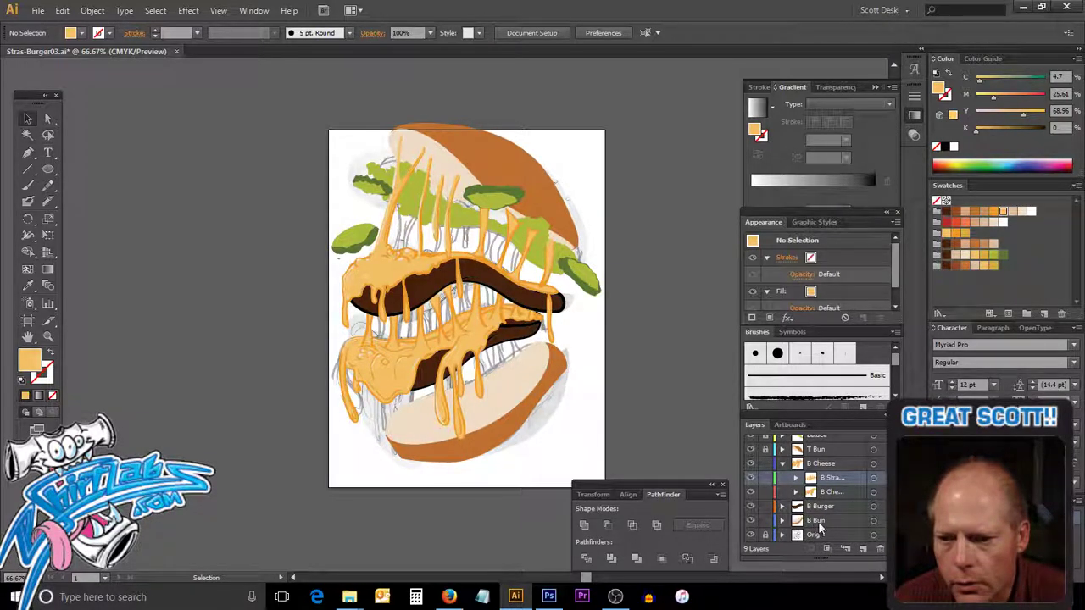
left_click(819, 521)
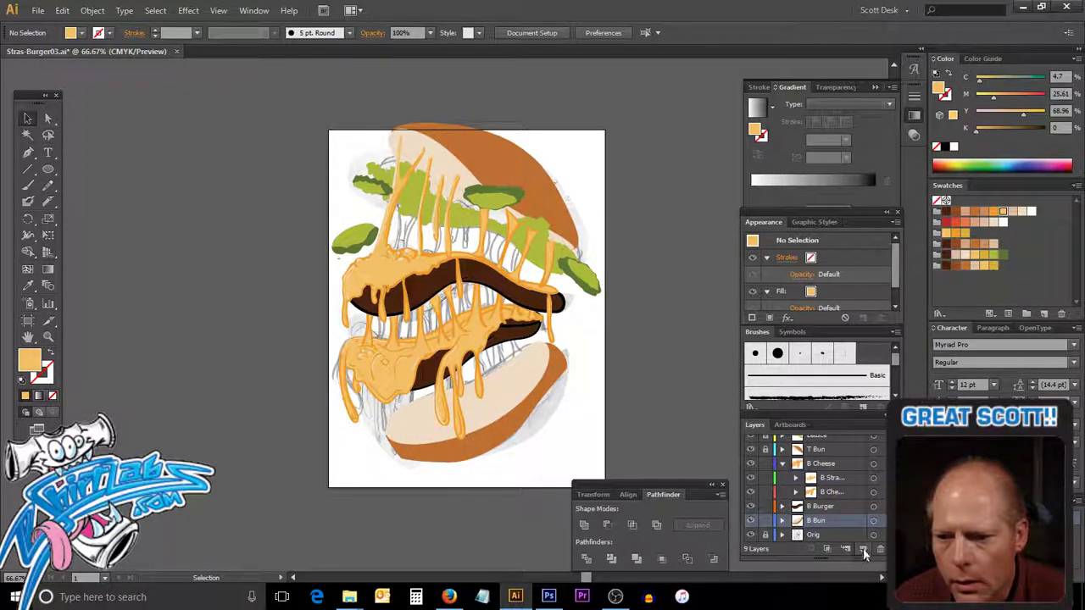
left_click(862, 550)
double_click(820, 521)
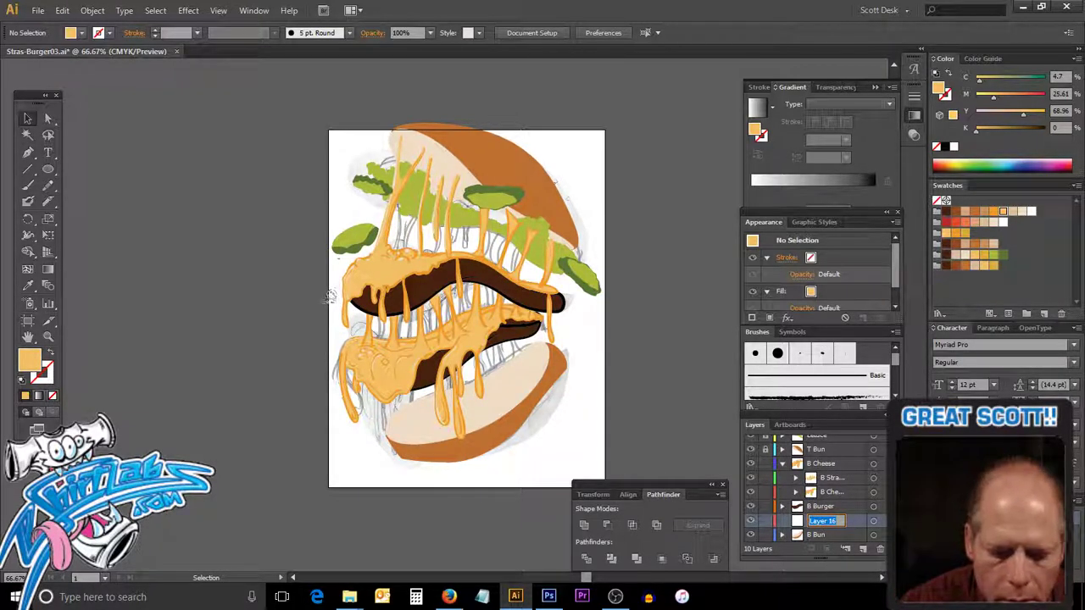
type("Ketcup")
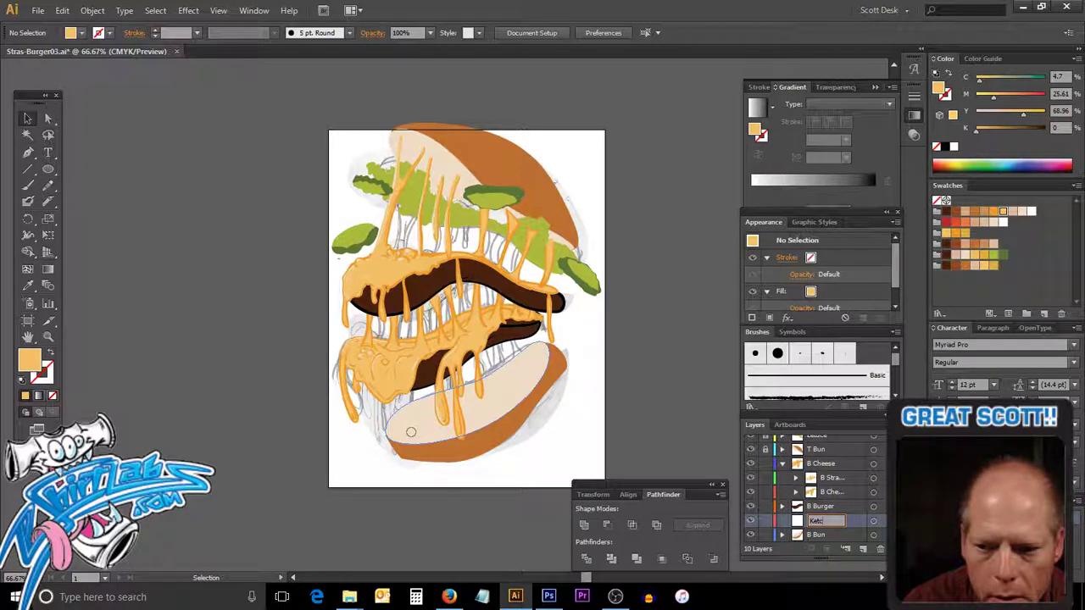
key("Return")
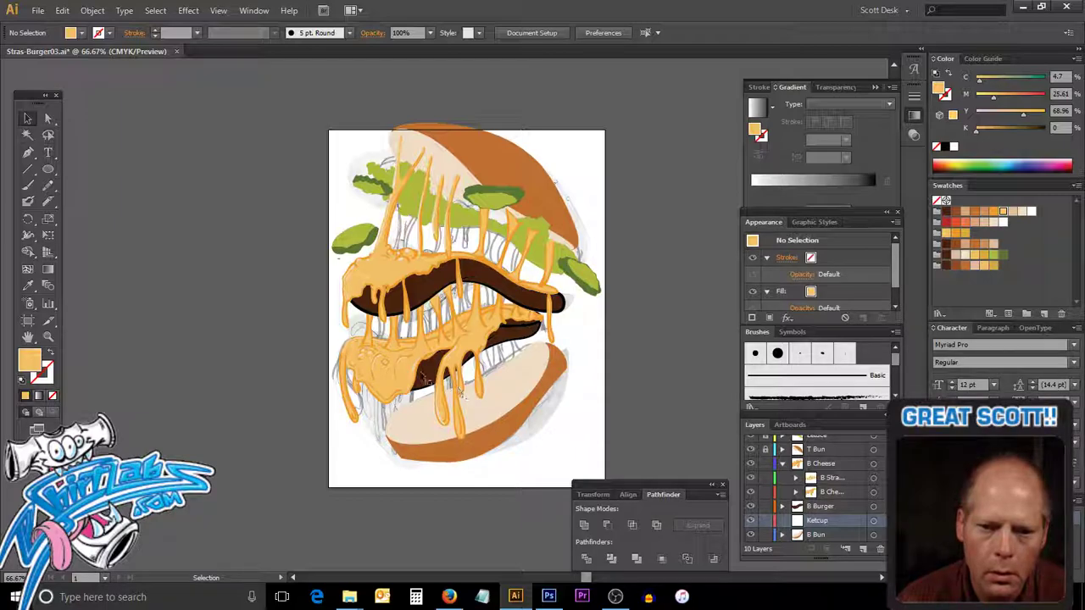
left_click_drag(427, 378, 474, 432)
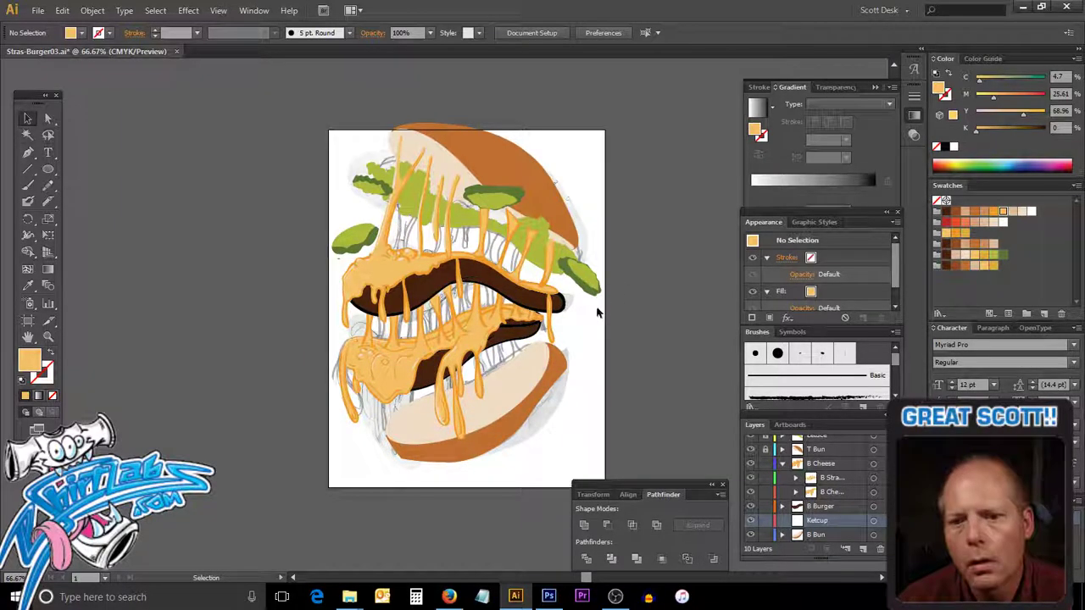
left_click_drag(518, 352, 480, 348)
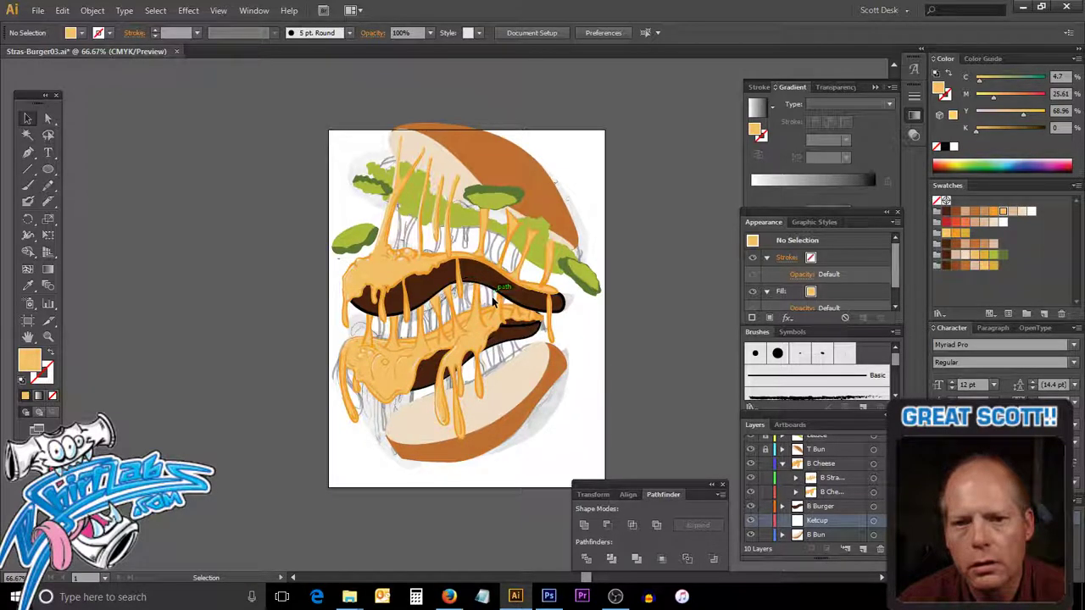
left_click_drag(490, 300, 458, 243)
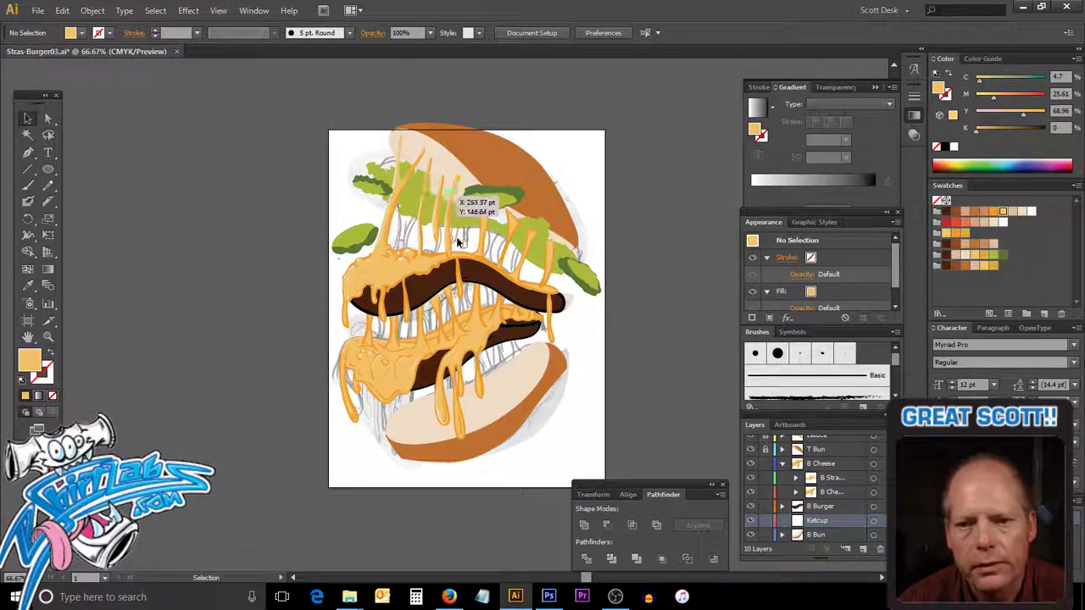
mouse_move(457, 243)
left_mouse_down()
mouse_move(496, 247)
mouse_move(487, 242)
left_mouse_up()
left_click_drag(467, 192, 509, 275)
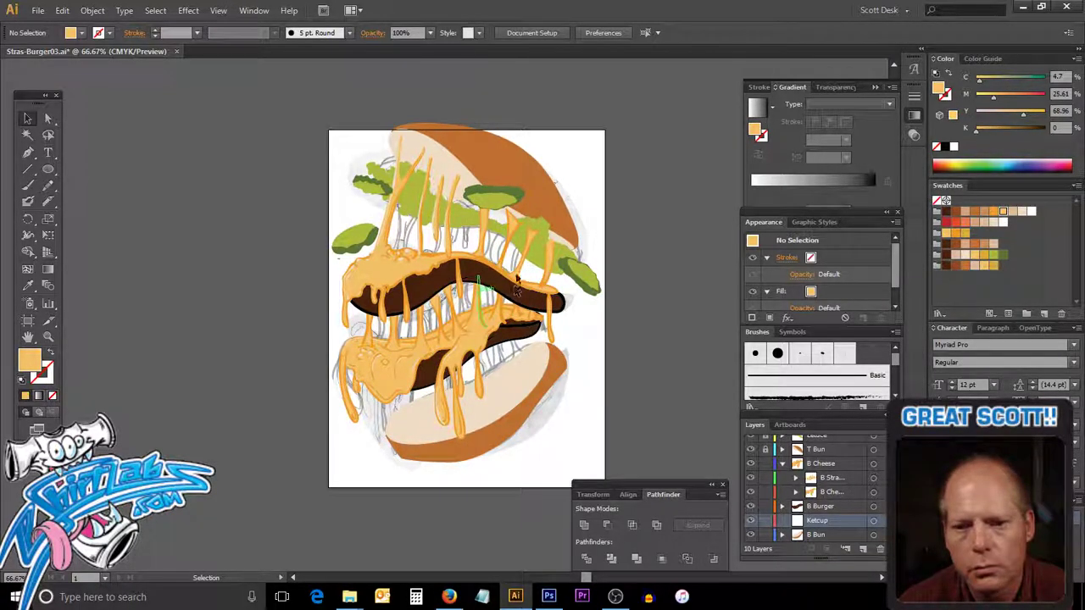
left_click_drag(508, 275, 580, 277)
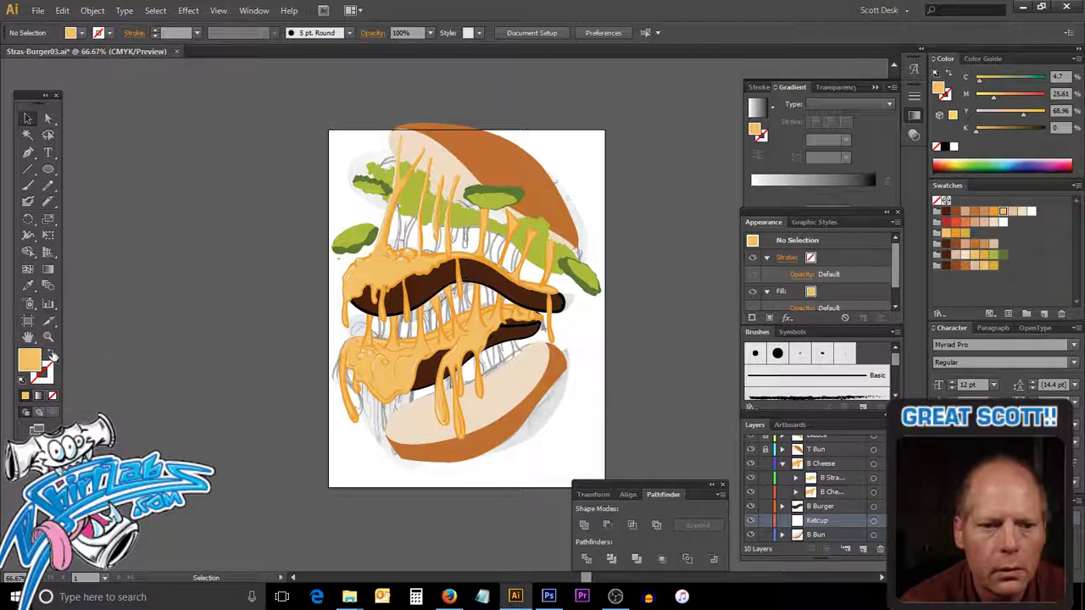
Set a red stroke with no fill, hide B Bun, and target the Ketchup layer with the Blob Brush.
left_click(53, 356)
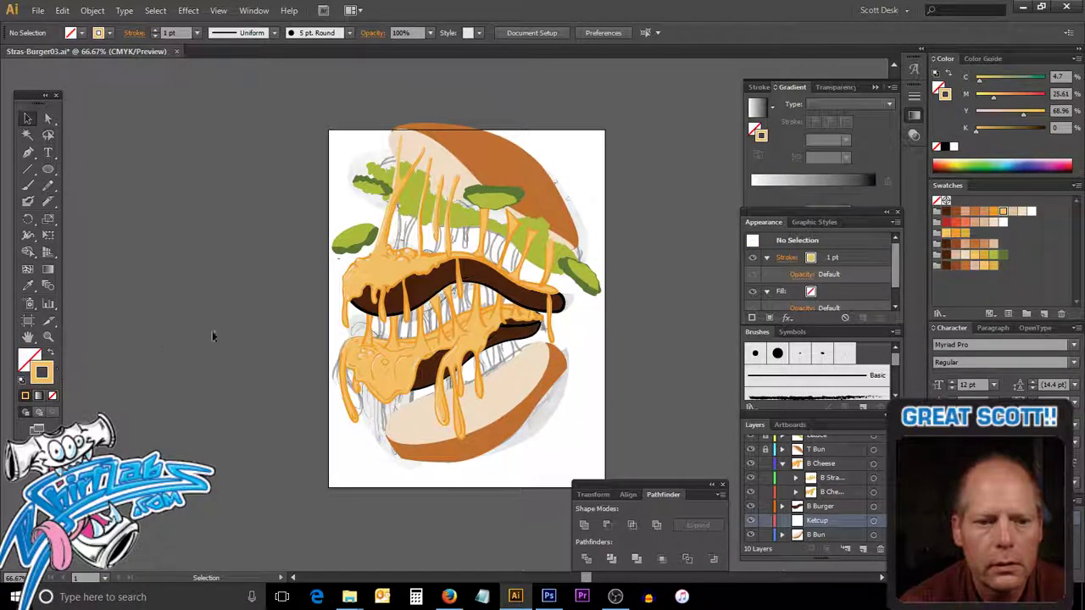
left_click(945, 222)
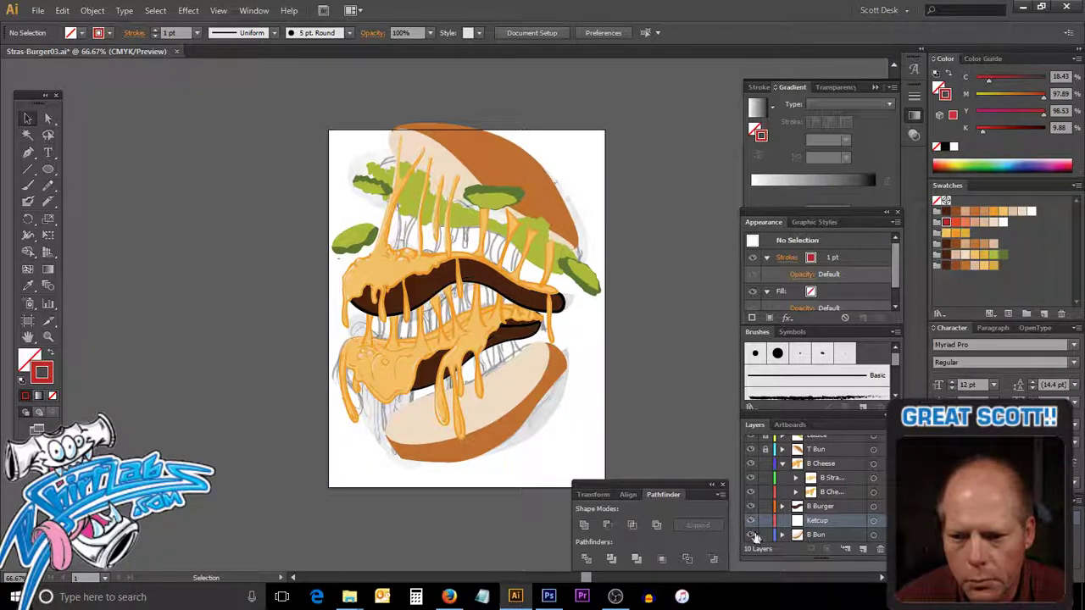
left_click(750, 535)
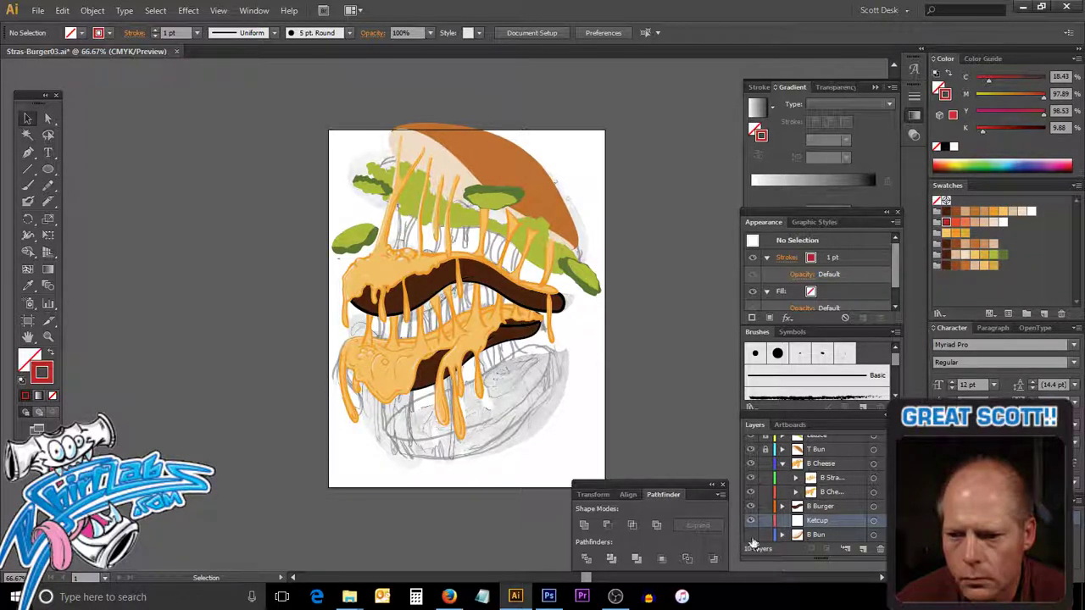
left_click(815, 521)
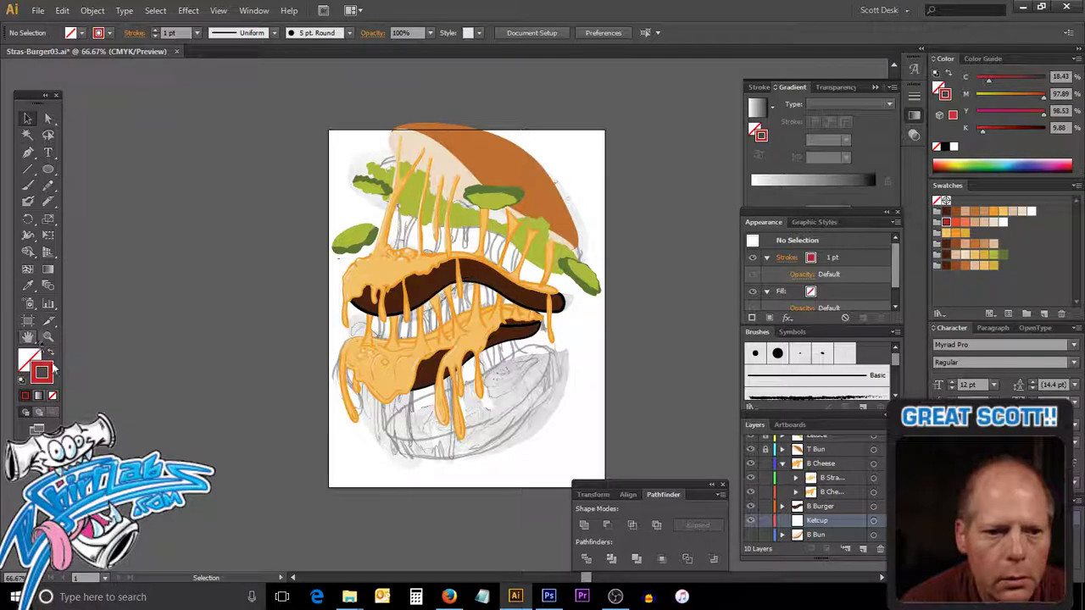
left_click(28, 201)
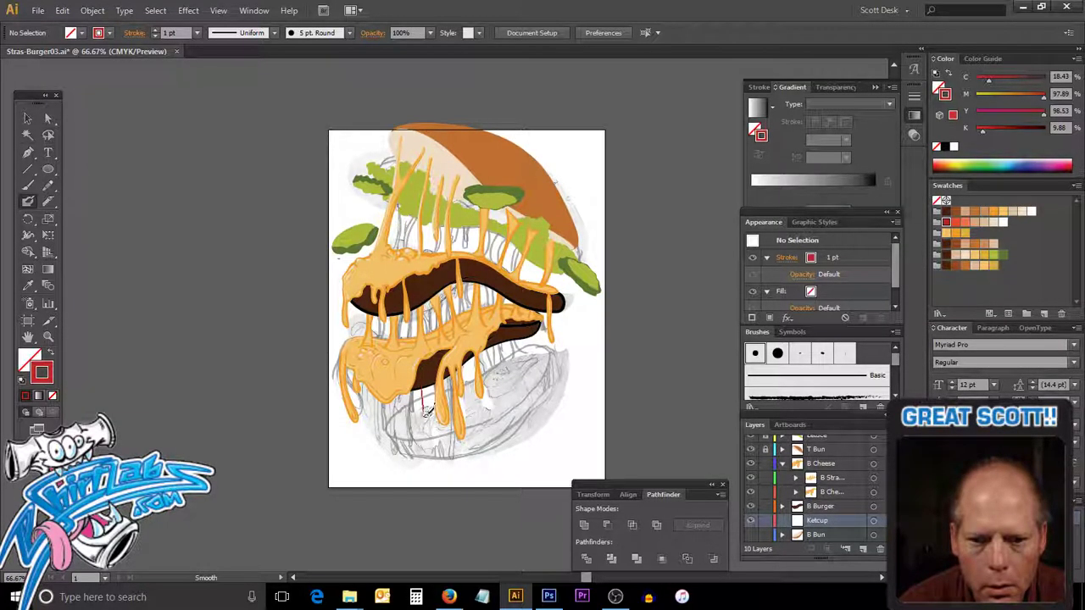
Paint four red ketchup drips with a curl below the lower patty, then zoom in.
left_click_drag(428, 420, 434, 424)
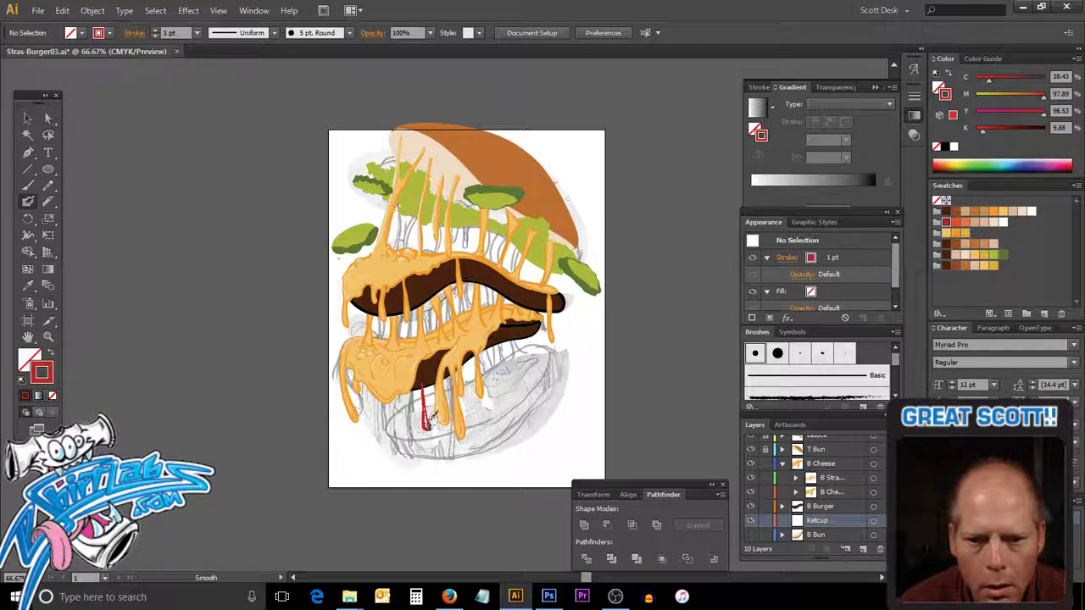
left_click_drag(432, 417, 432, 416)
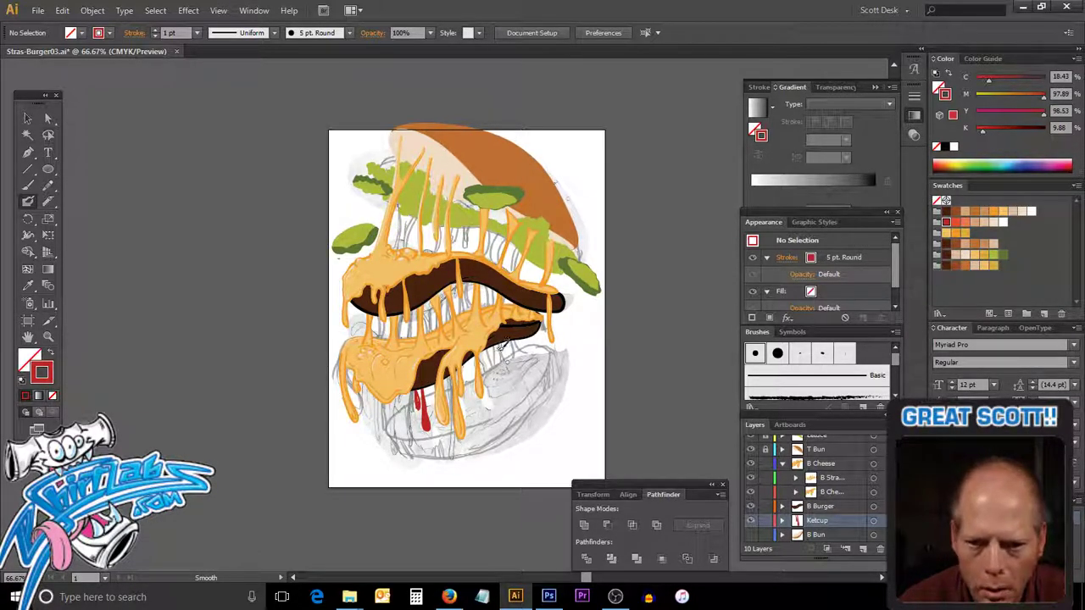
mouse_move(501, 357)
left_mouse_down()
mouse_move(508, 396)
mouse_move(509, 348)
left_mouse_up()
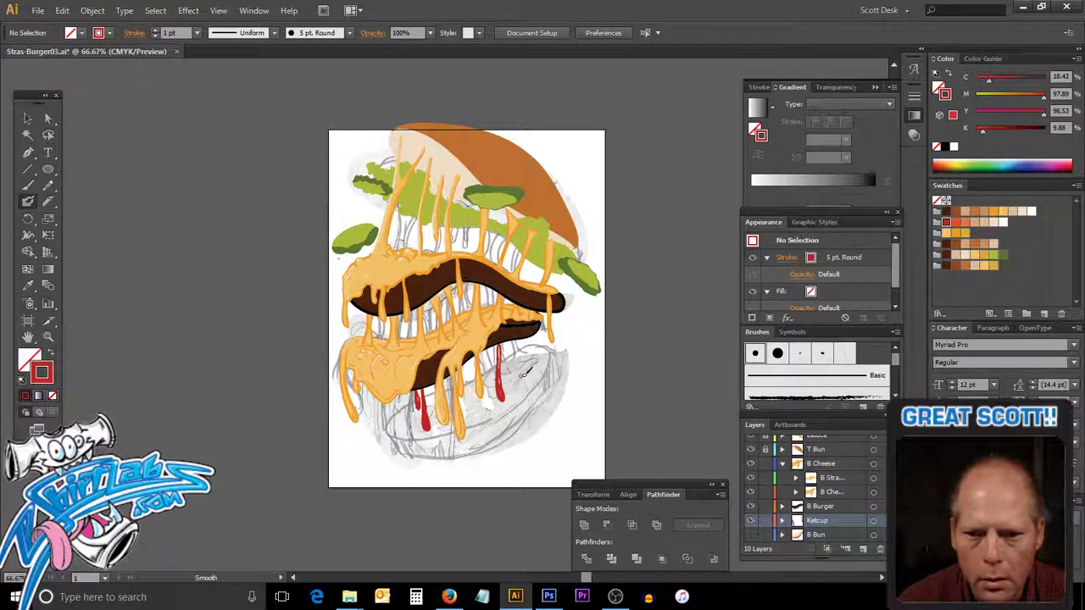
left_click_drag(526, 373, 525, 355)
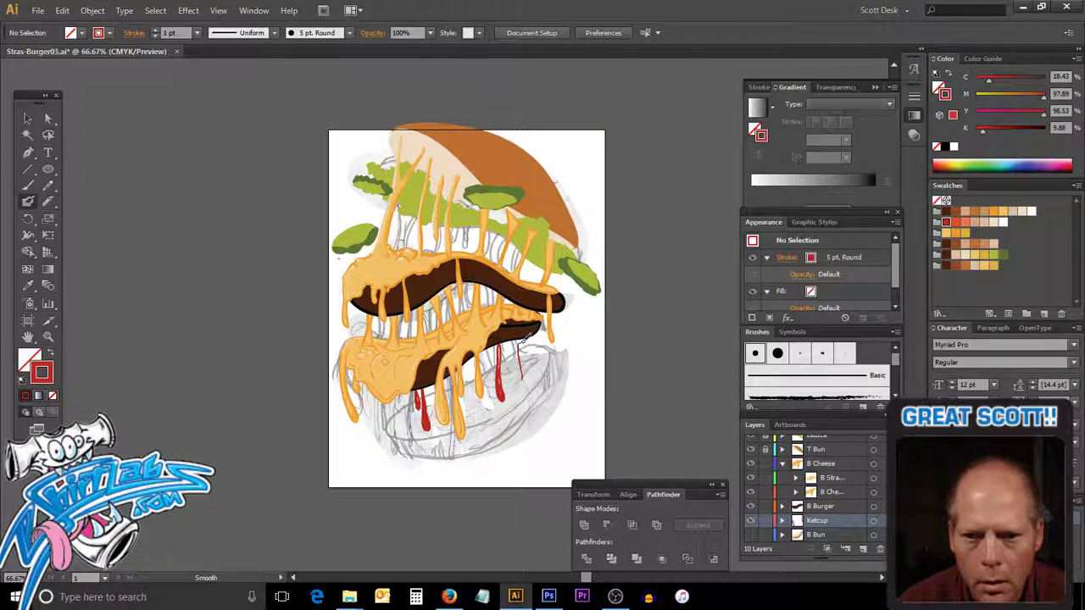
left_click_drag(525, 379, 528, 355)
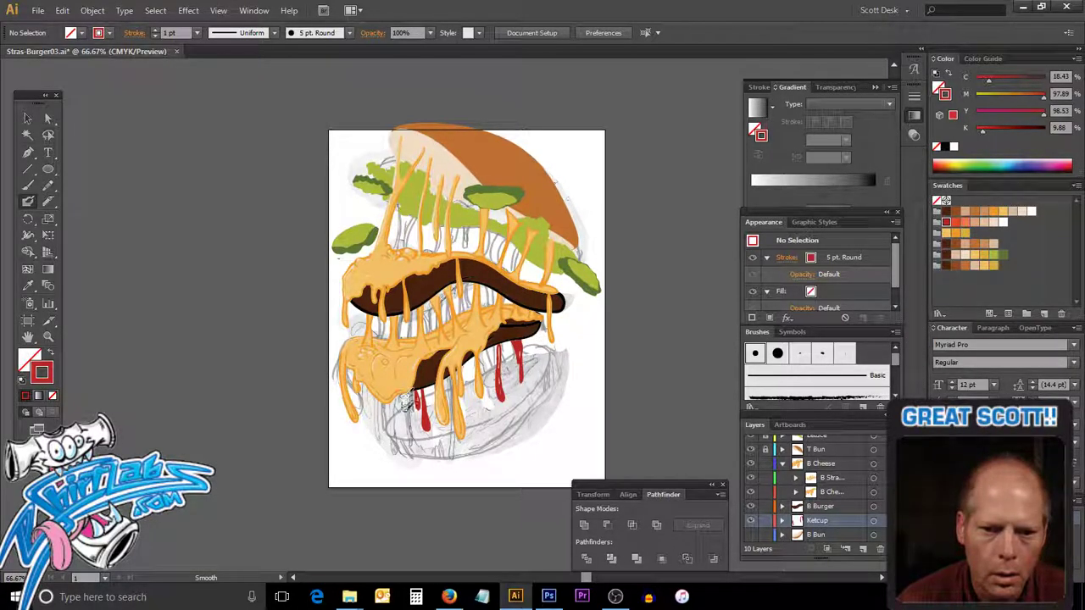
left_click_drag(404, 397, 405, 424)
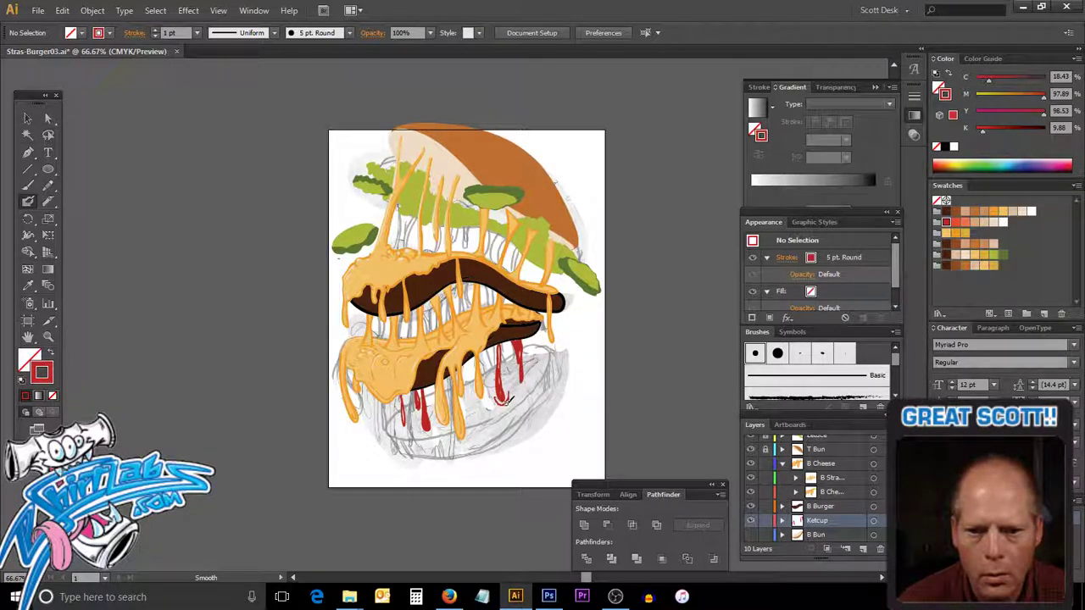
left_click_drag(508, 394, 500, 402)
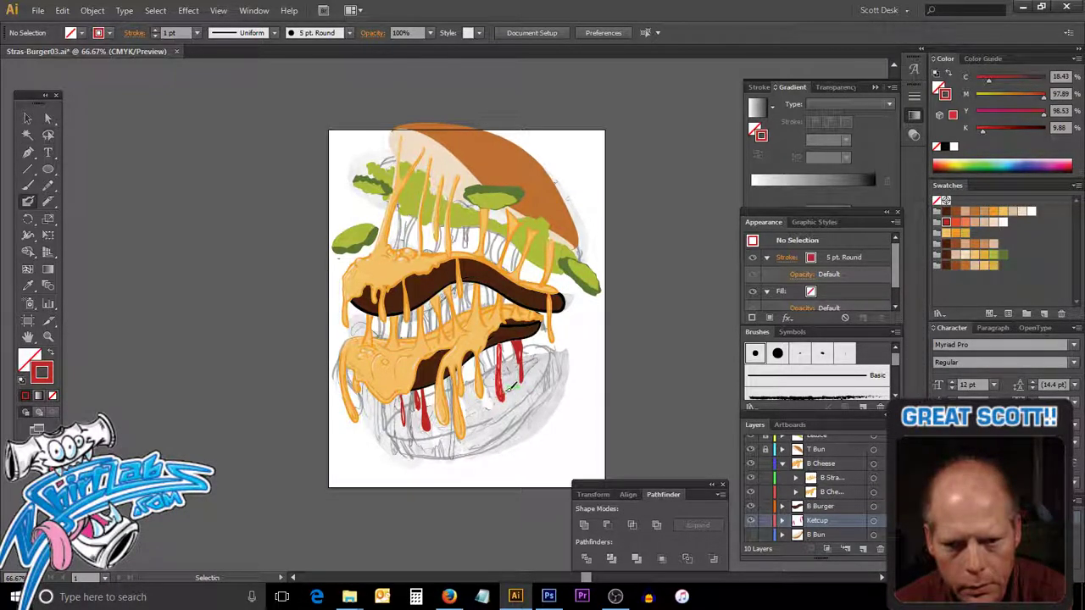
key("ctrl+space")
left_click_drag(332, 297, 589, 493)
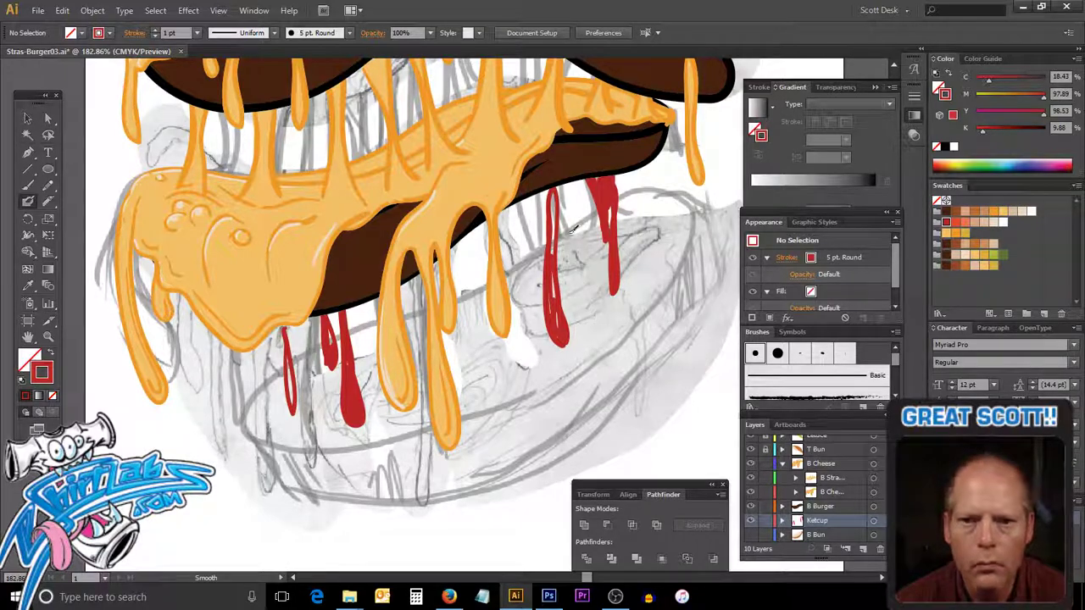
Release the right ketchup drip's compound paths and merge its pieces into one shape.
left_click_drag(568, 231, 542, 205)
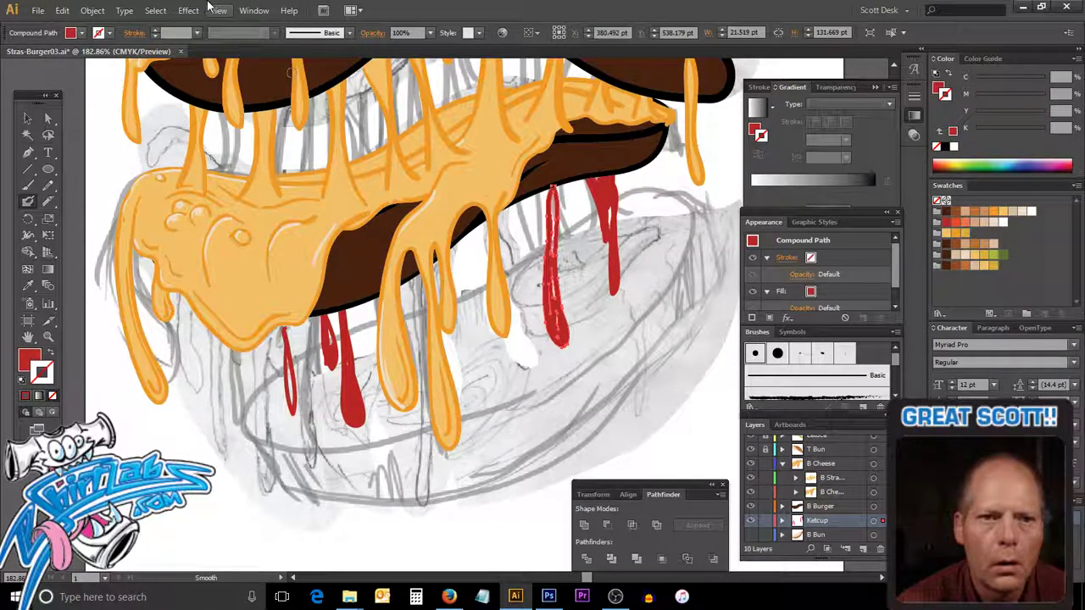
key("ctrl")
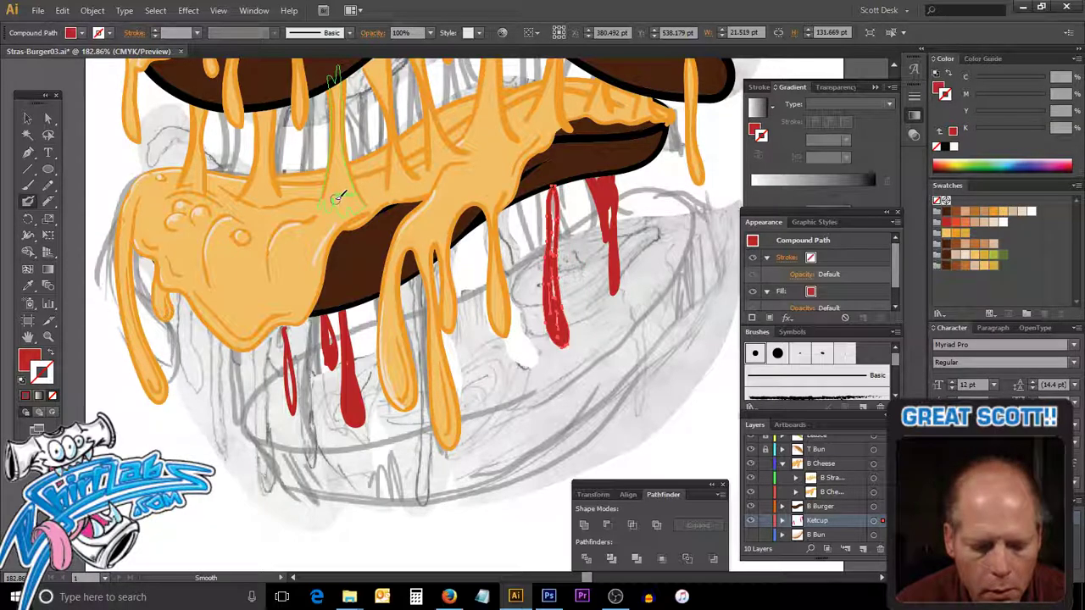
key("ctrl")
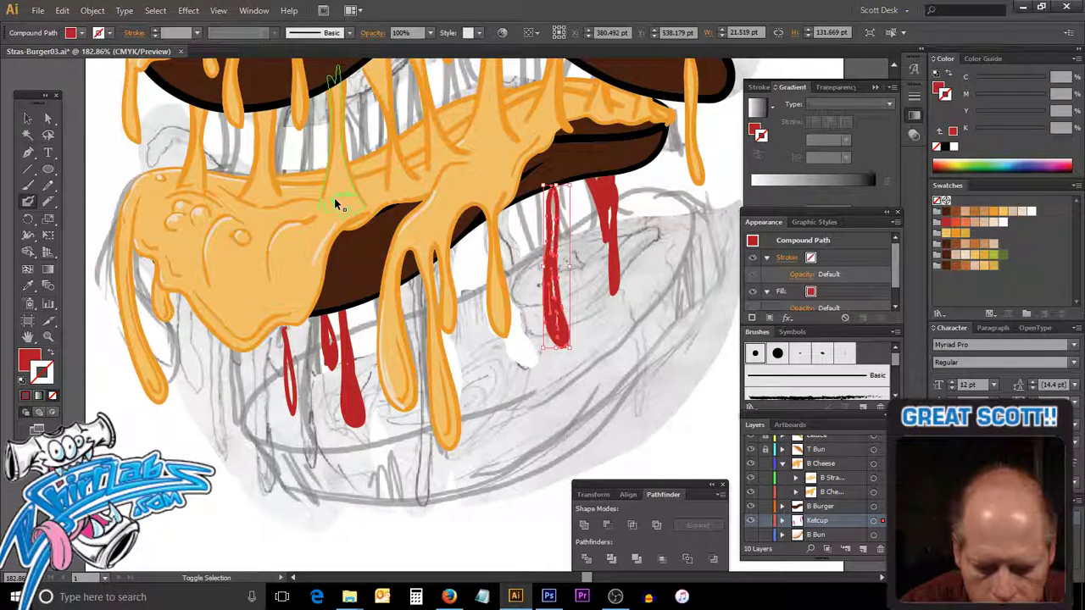
key("ctrl+alt+shift+8")
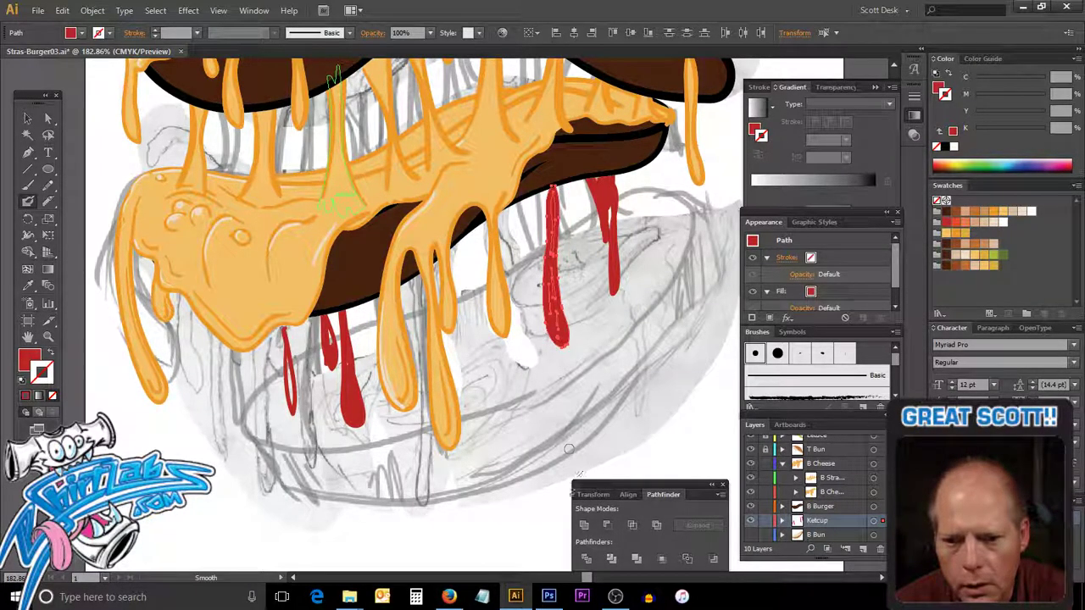
left_click(617, 188, "shift")
left_click(617, 188)
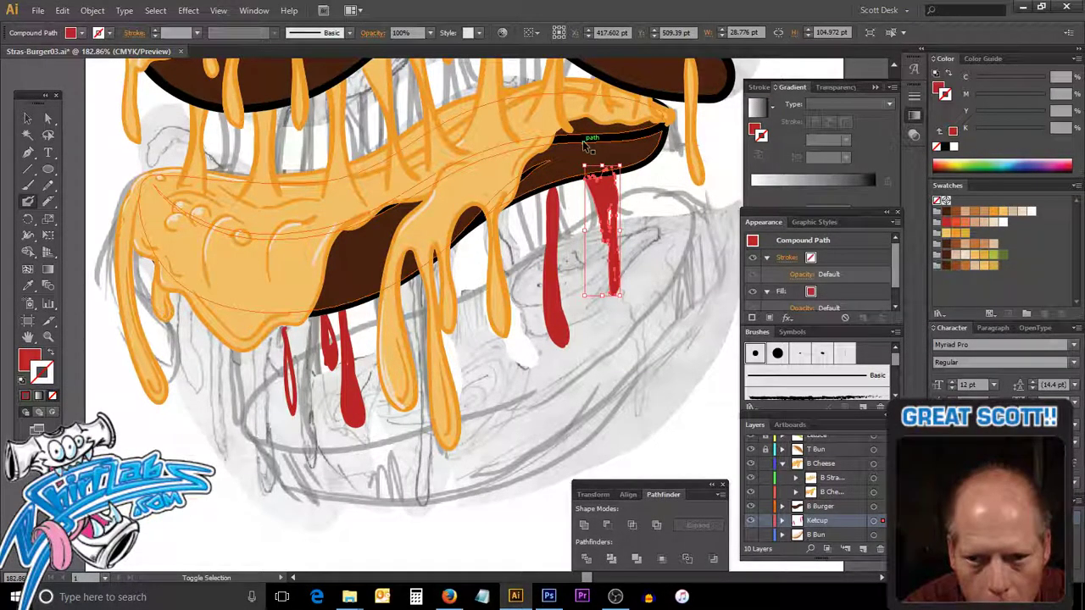
key("ctrl+alt+shift+8")
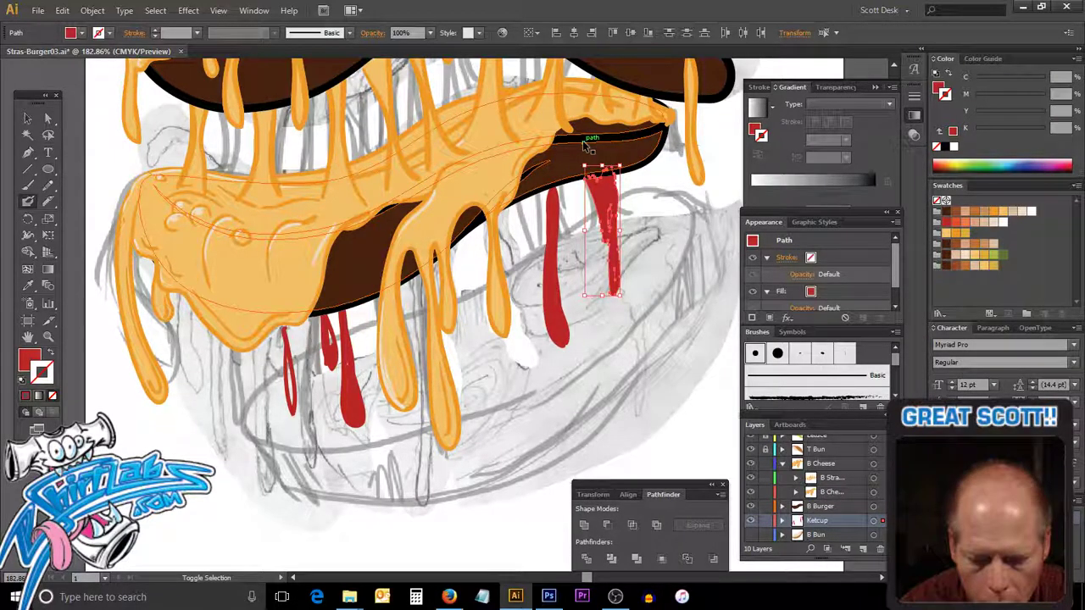
key("ctrl")
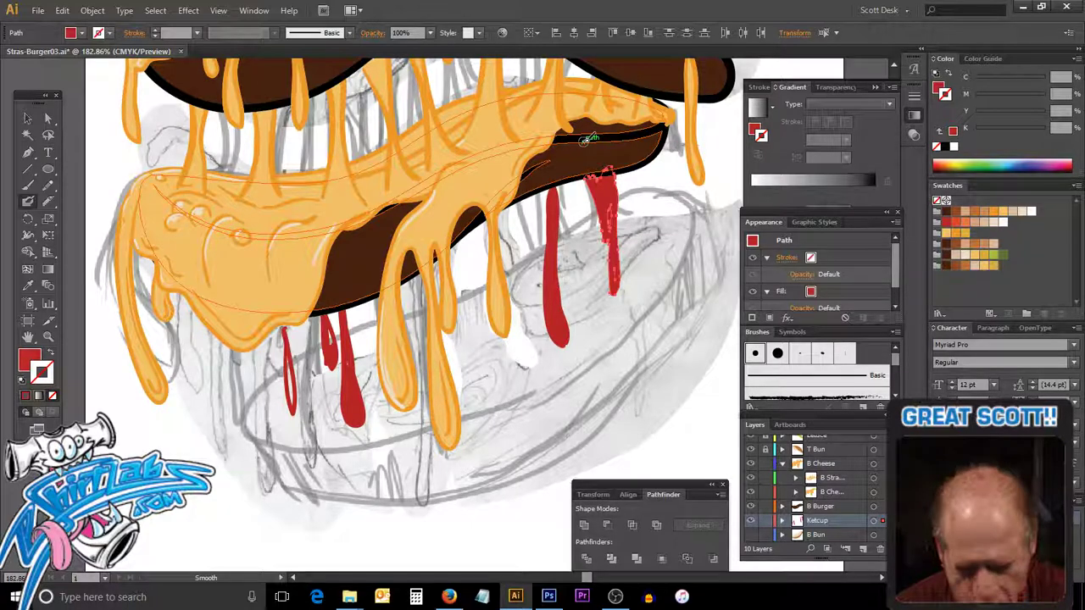
key("ctrl+h")
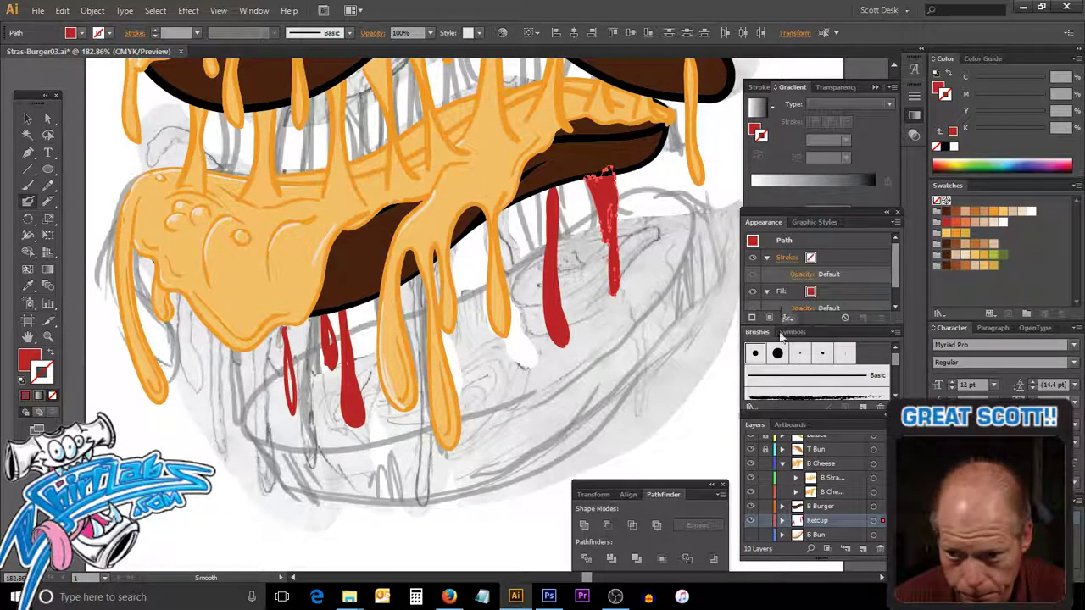
left_click(591, 530)
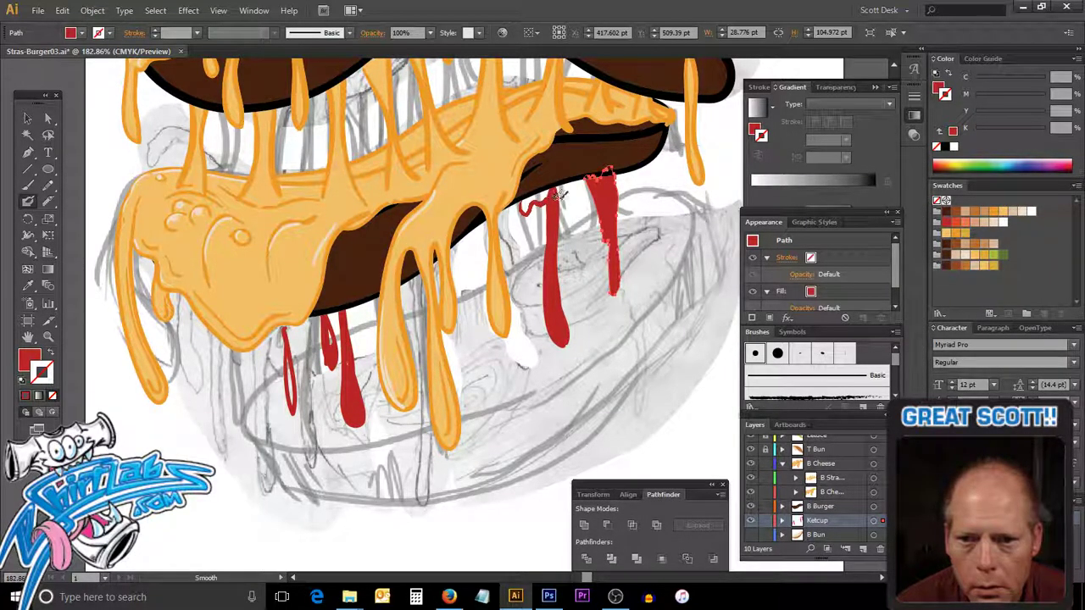
Paint a joining stroke at the drip top, then release and merge those ketchup pieces.
mouse_move(576, 197)
left_mouse_down()
mouse_move(604, 172)
mouse_move(632, 170)
left_mouse_up()
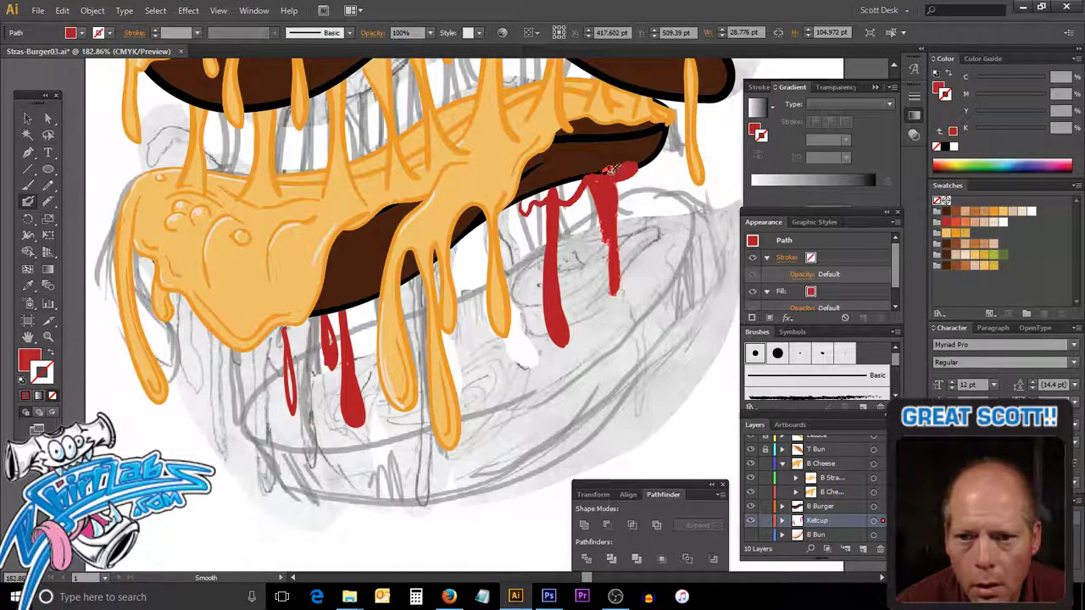
left_click_drag(641, 162, 622, 164)
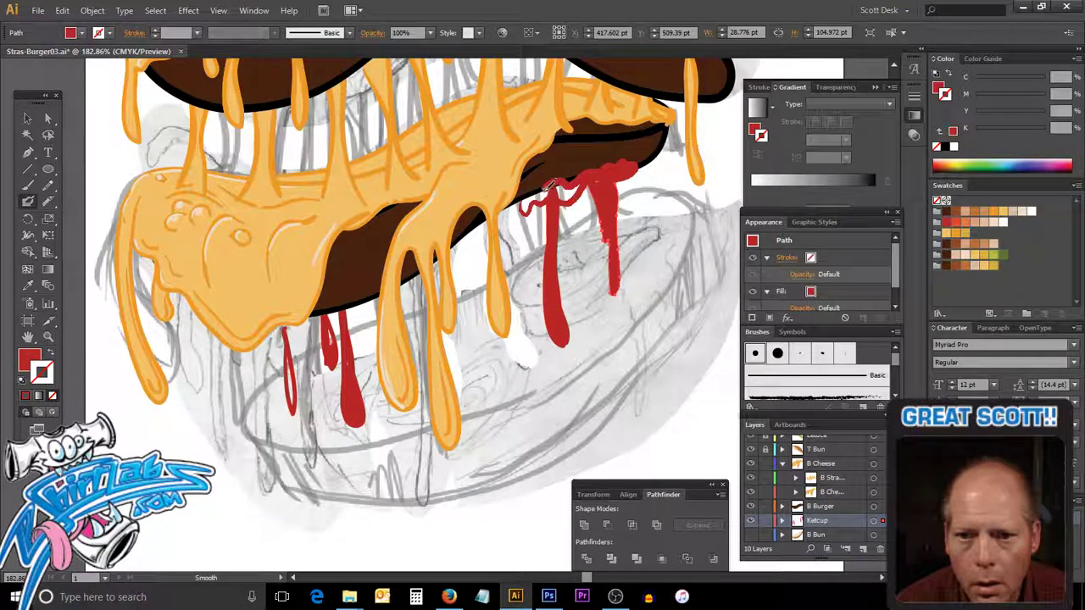
key("ctrl+z")
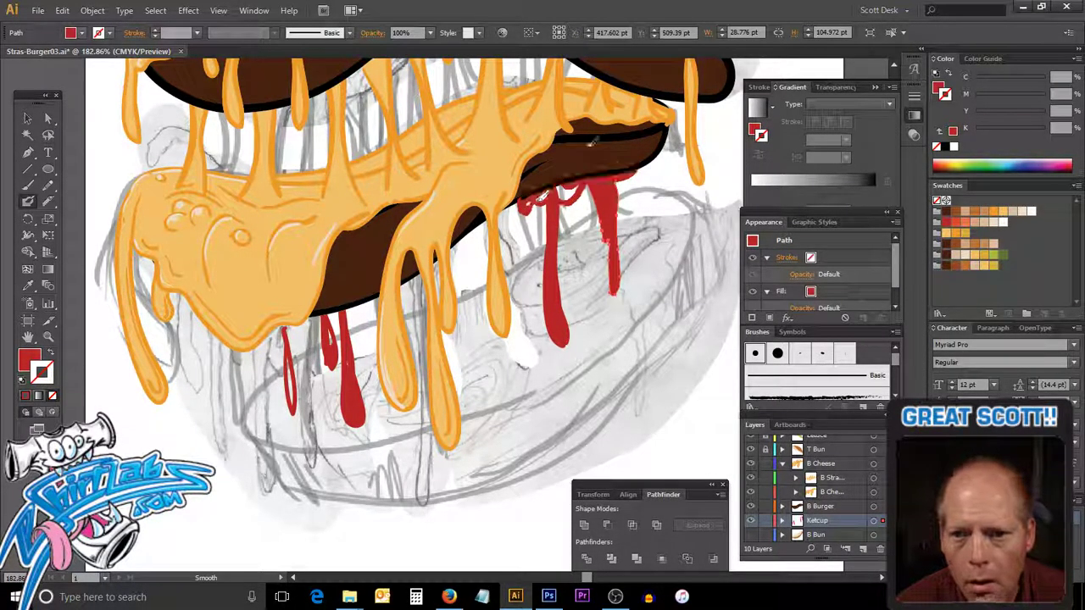
left_click(589, 199, "ctrl")
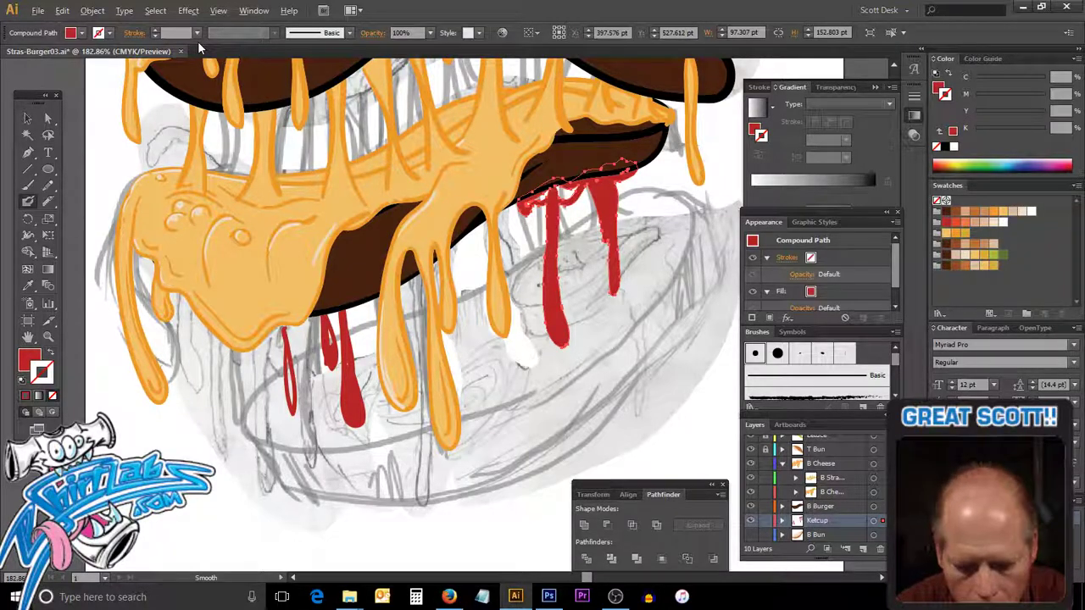
key("ctrl+alt+shift+8")
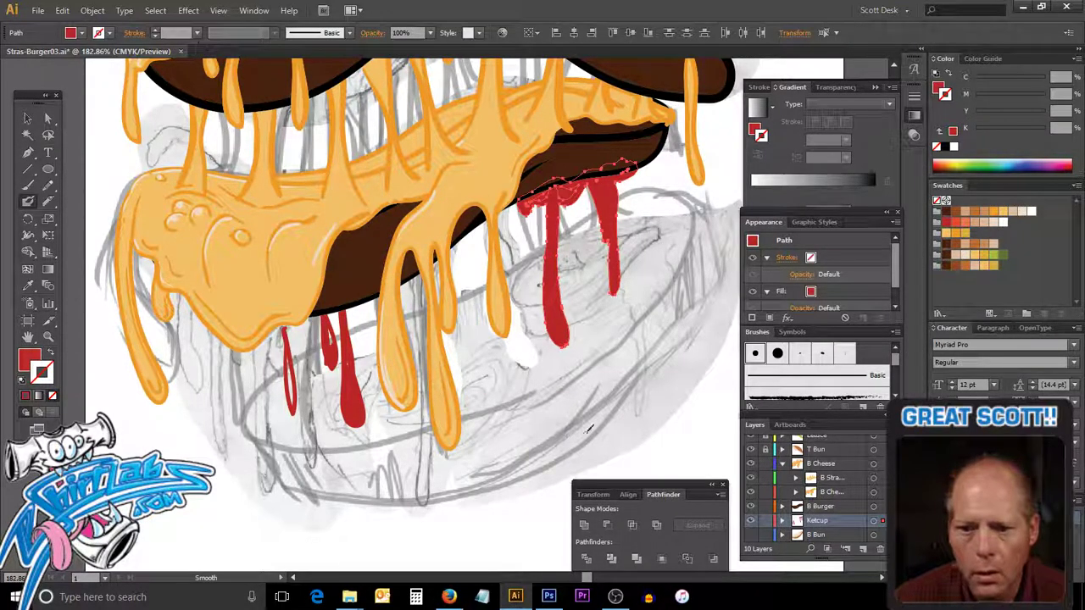
left_click(583, 525)
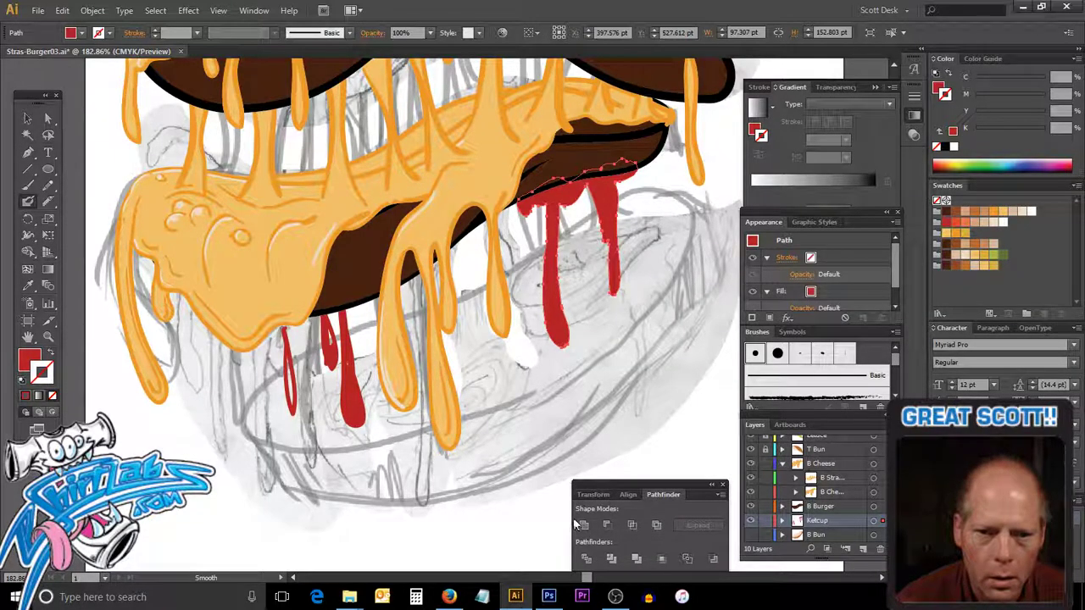
Select the left ketchup drips and group them into one shape.
key("v")
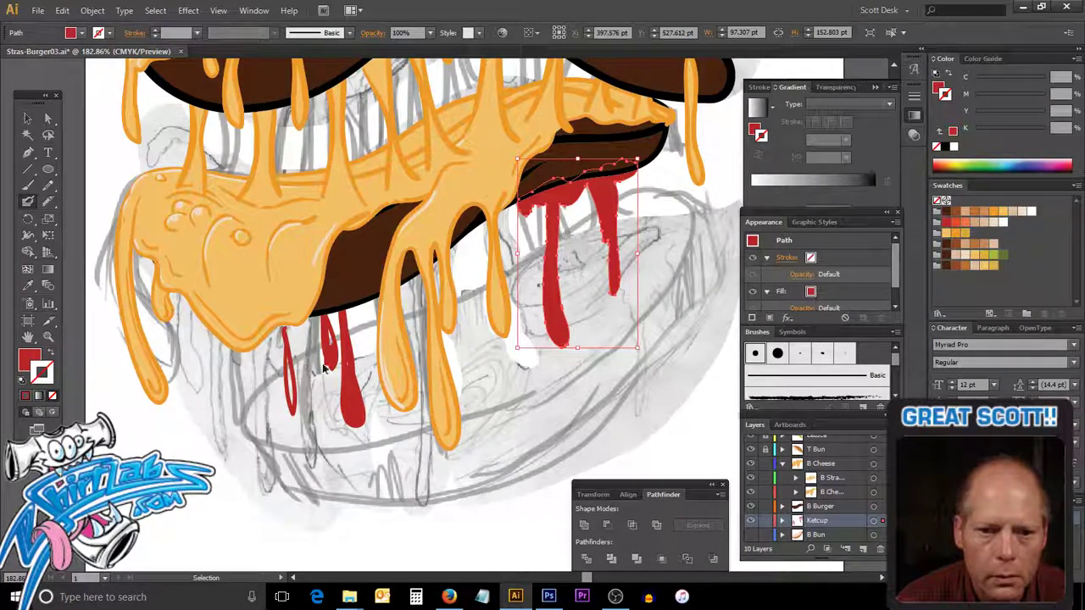
left_click(350, 372)
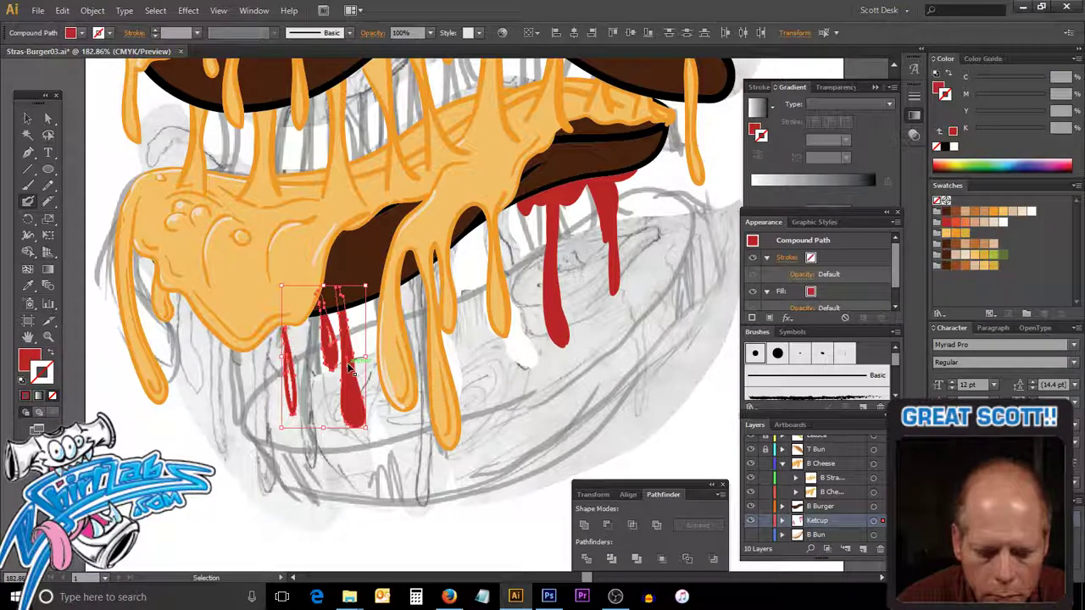
key("ctrl+alt+shift+8")
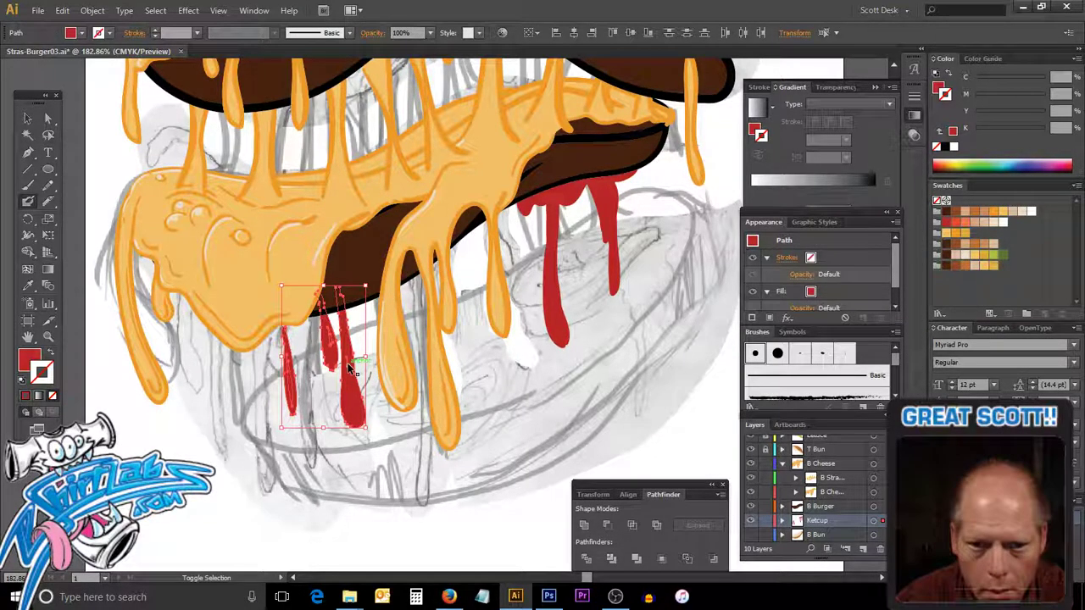
left_click(589, 526)
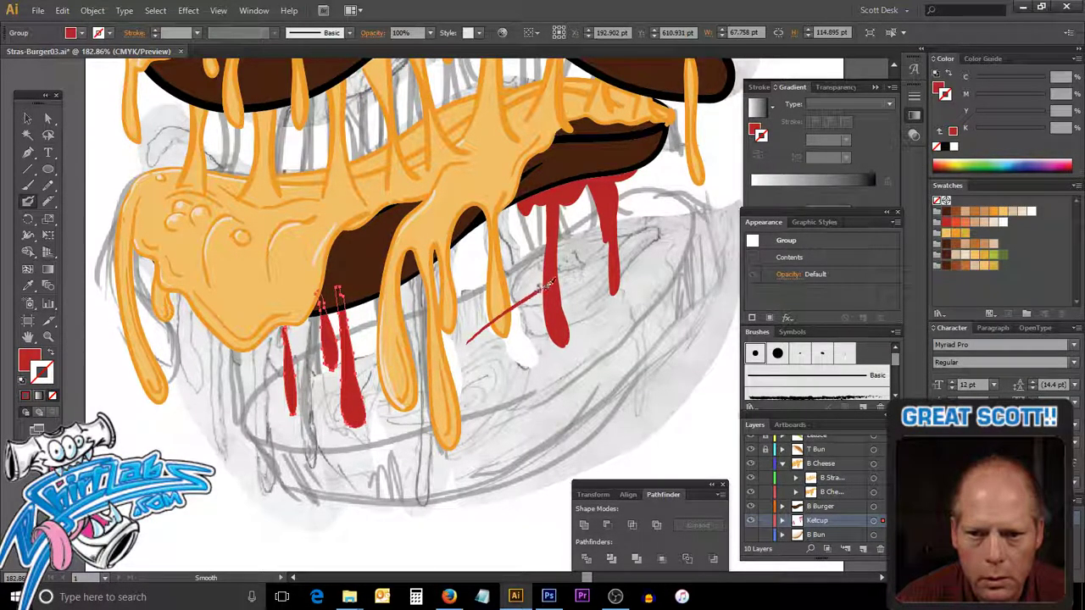
mouse_move(546, 286)
left_mouse_down()
mouse_move(631, 289)
mouse_move(405, 346)
mouse_move(485, 340)
left_mouse_up()
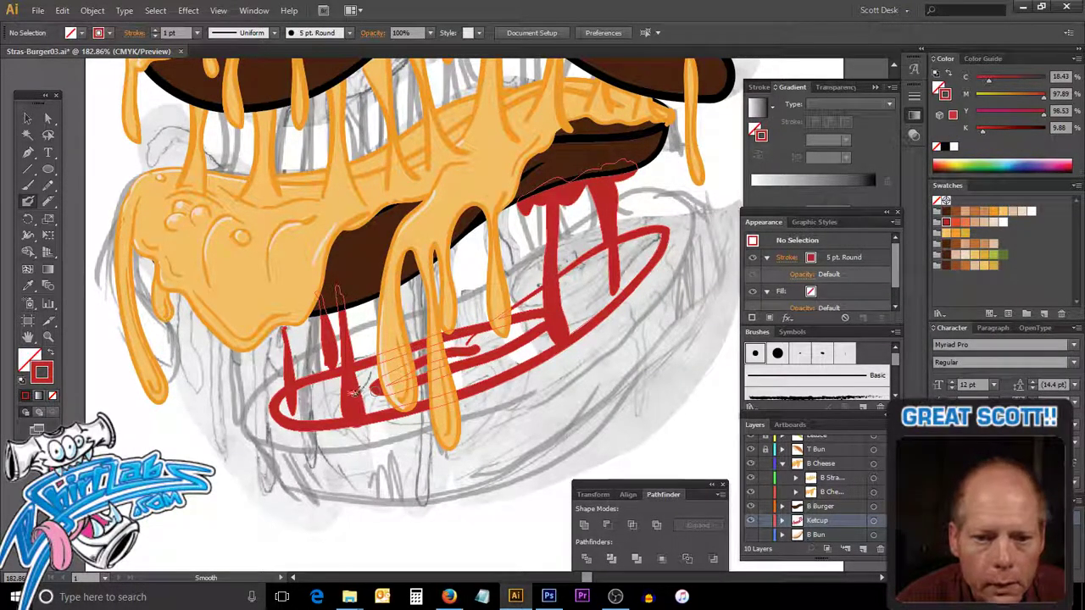
mouse_move(351, 422)
left_mouse_down()
mouse_move(362, 429)
mouse_move(326, 338)
left_mouse_up()
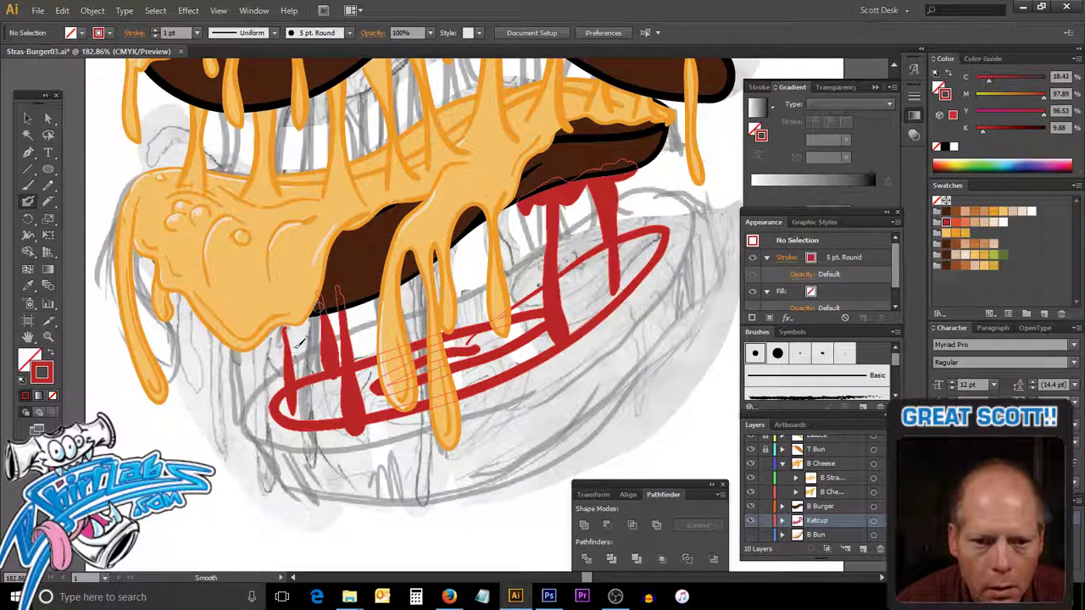
left_click_drag(297, 362, 313, 415)
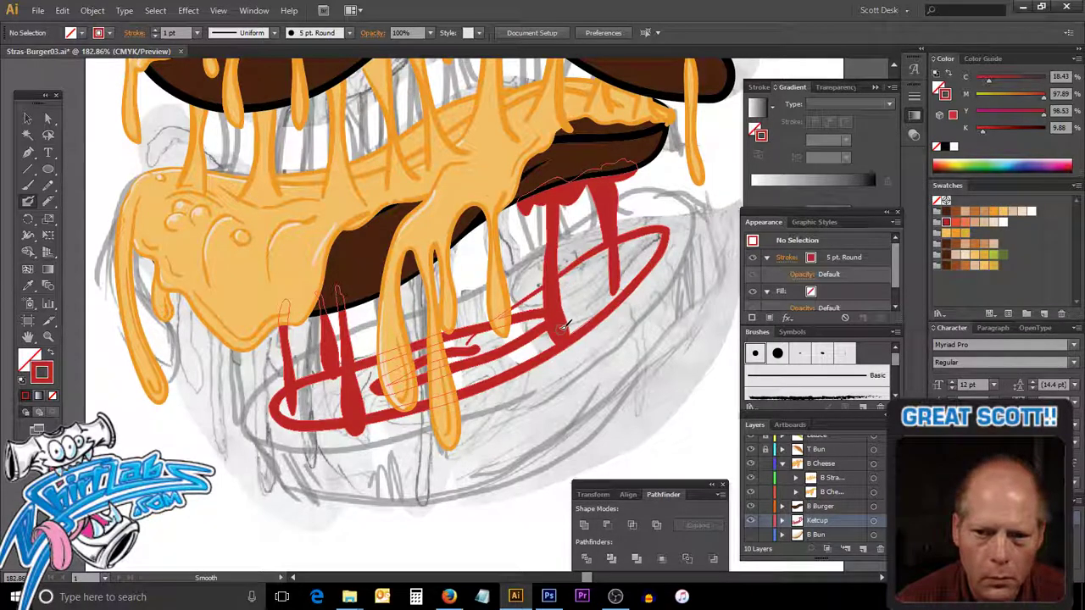
left_click_drag(564, 326, 632, 264)
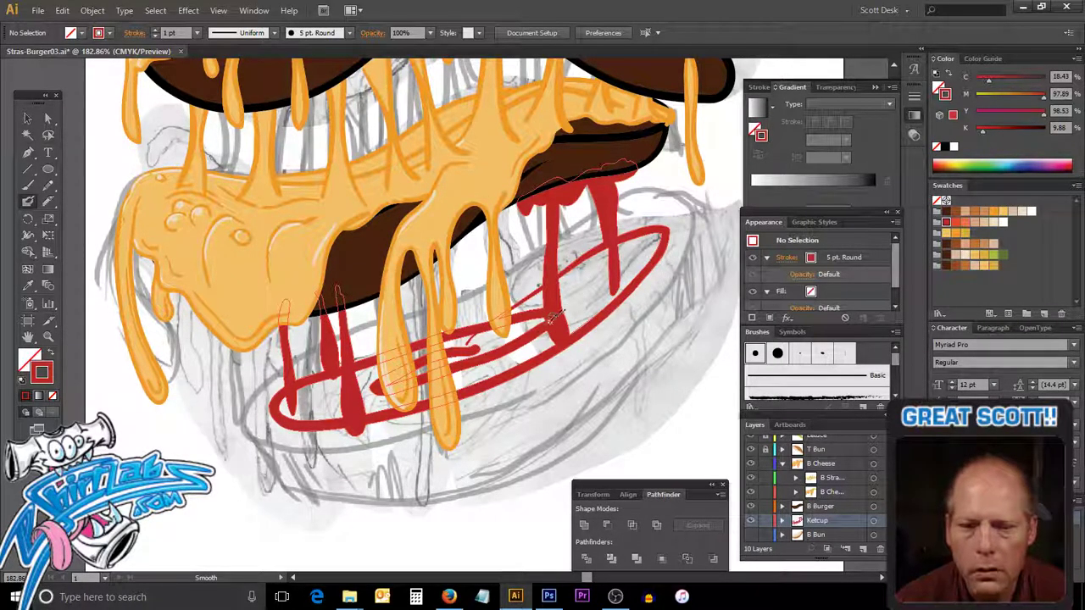
left_click_drag(556, 314, 540, 337)
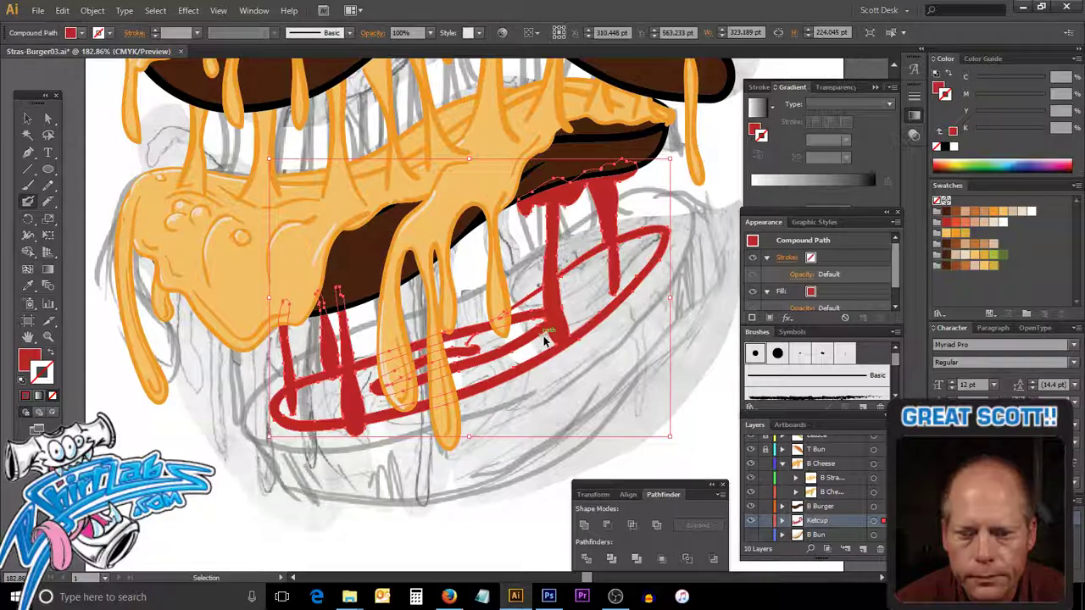
key("x")
key("ctrl+z")
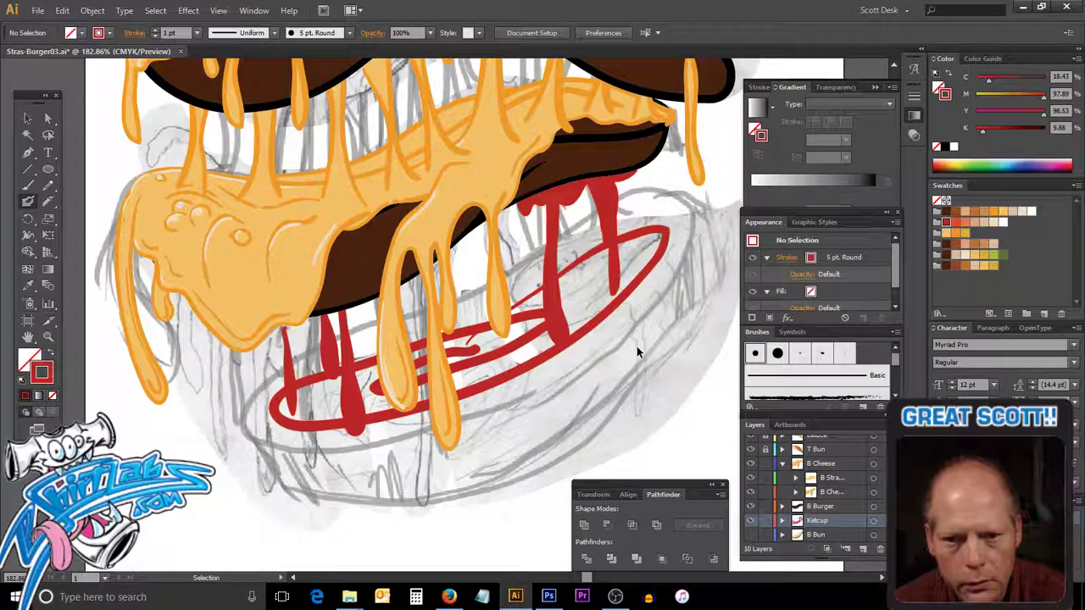
key("ctrl+z")
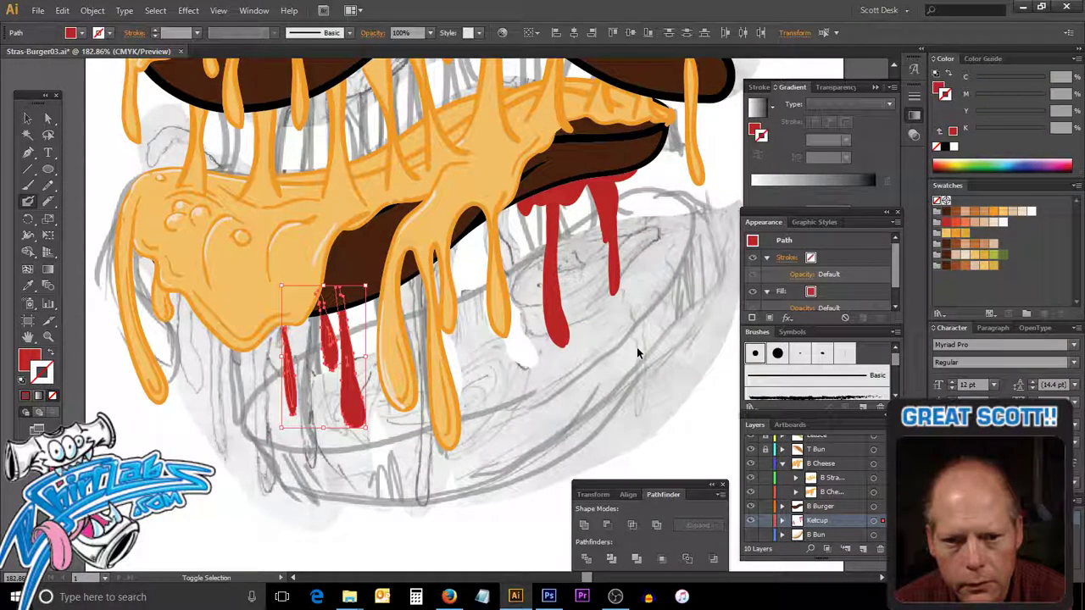
key("ctrl+shift+z")
key("ctrl+shift+z")
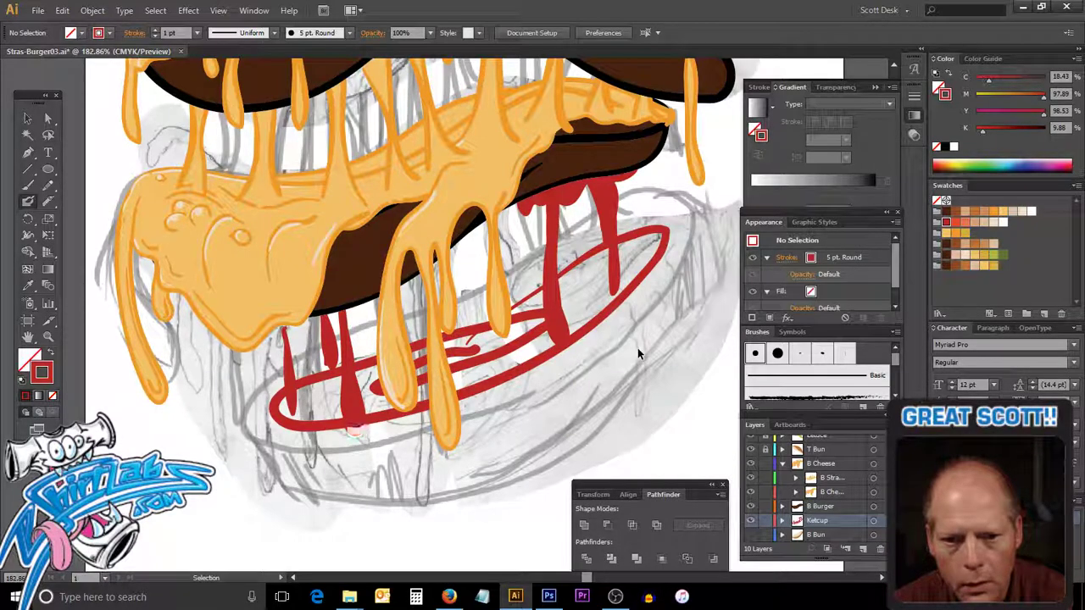
key("ctrl+z")
key("ctrl+z")
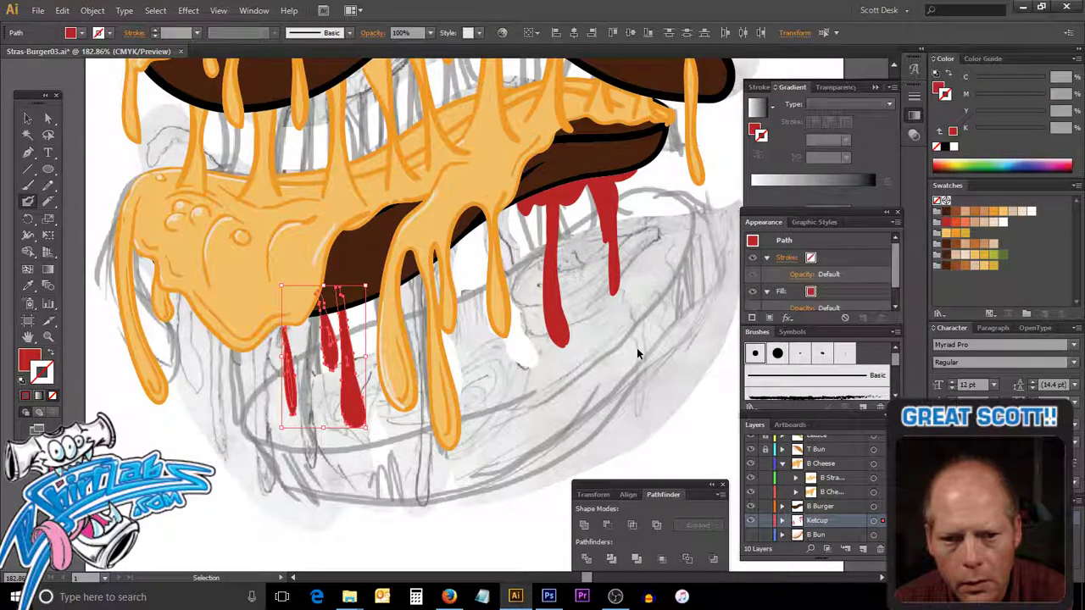
key("ctrl+g")
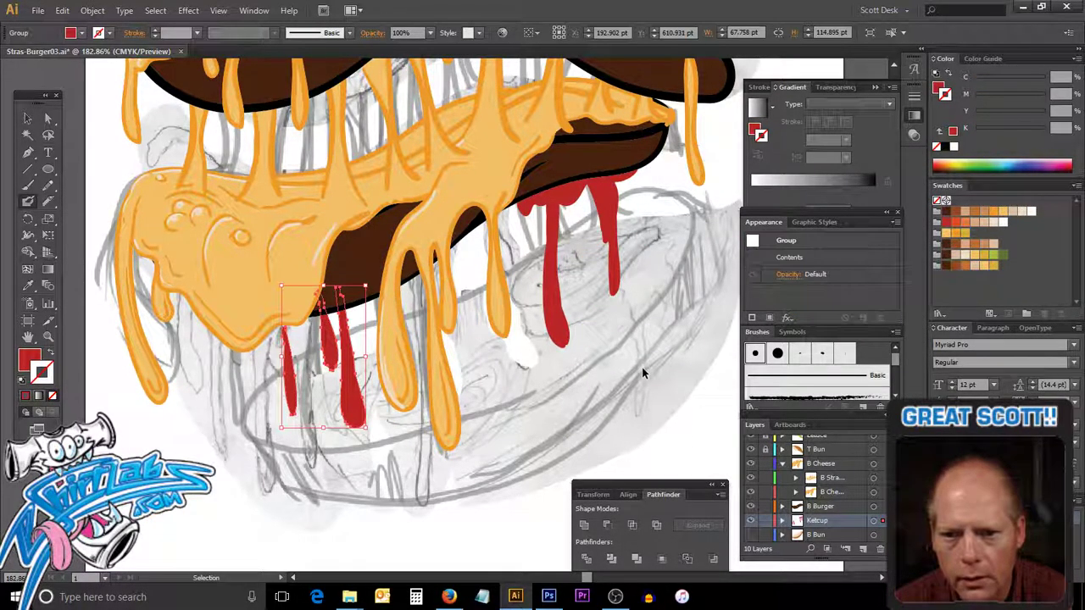
left_click(642, 367, "ctrl")
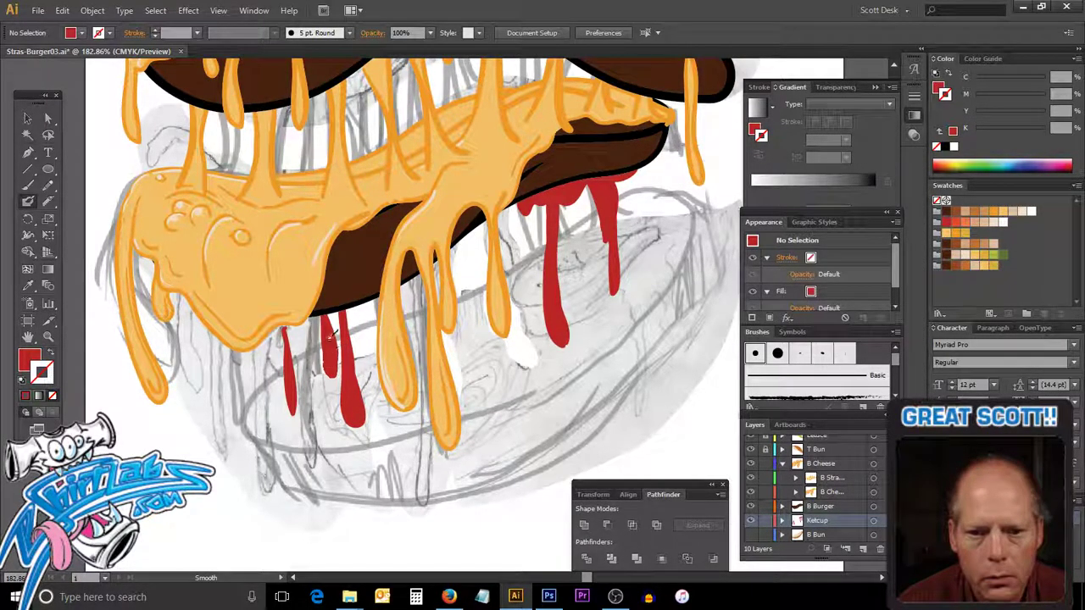
key("shift+x")
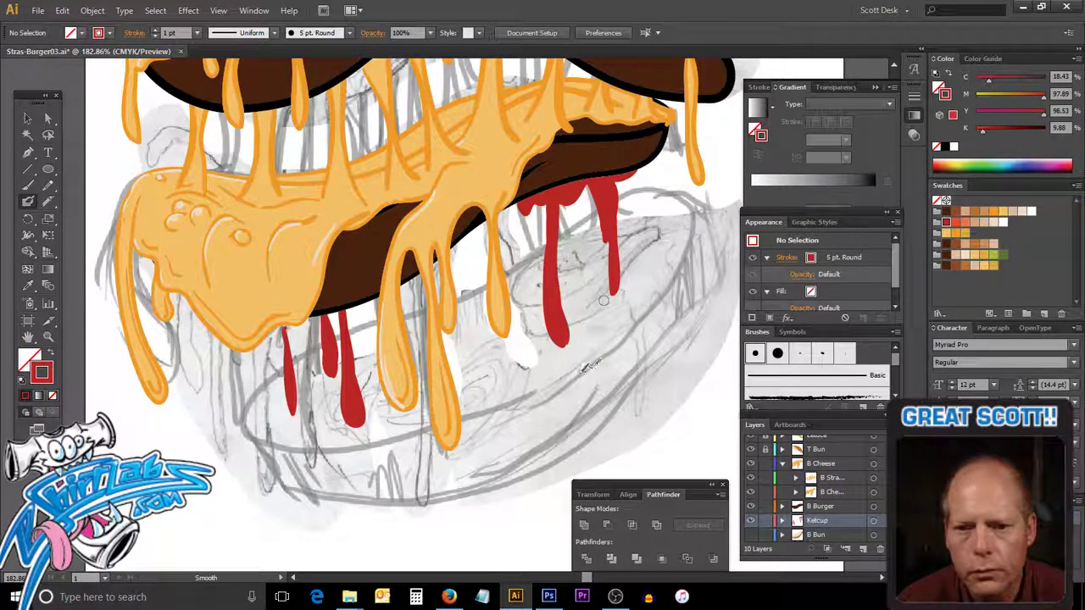
Draw a dark red-orange looping oval ketchup swirl beneath the burger with the Pencil.
key("v")
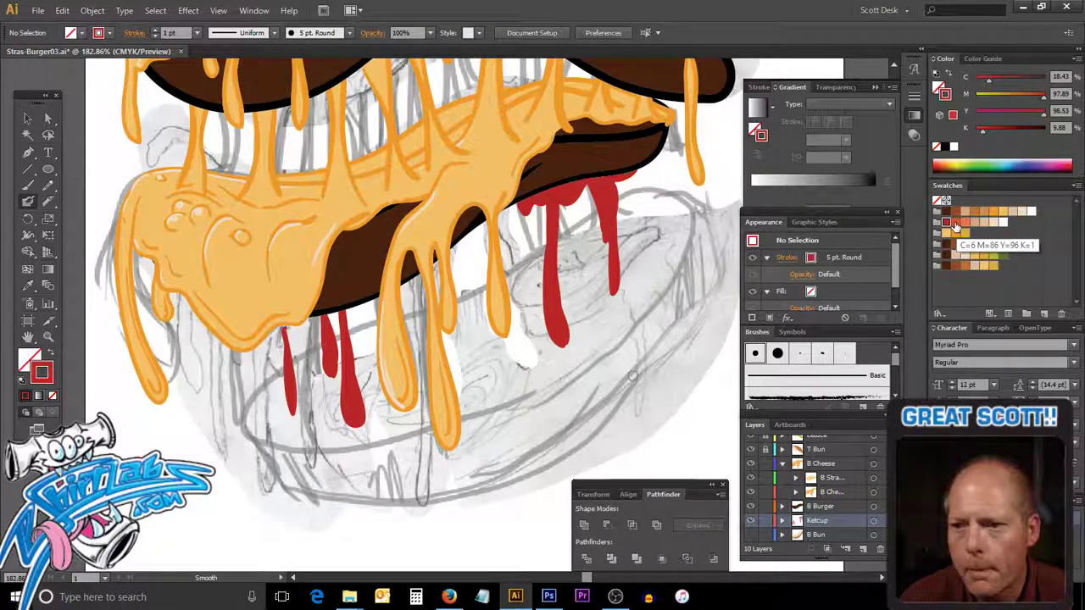
left_click(955, 222)
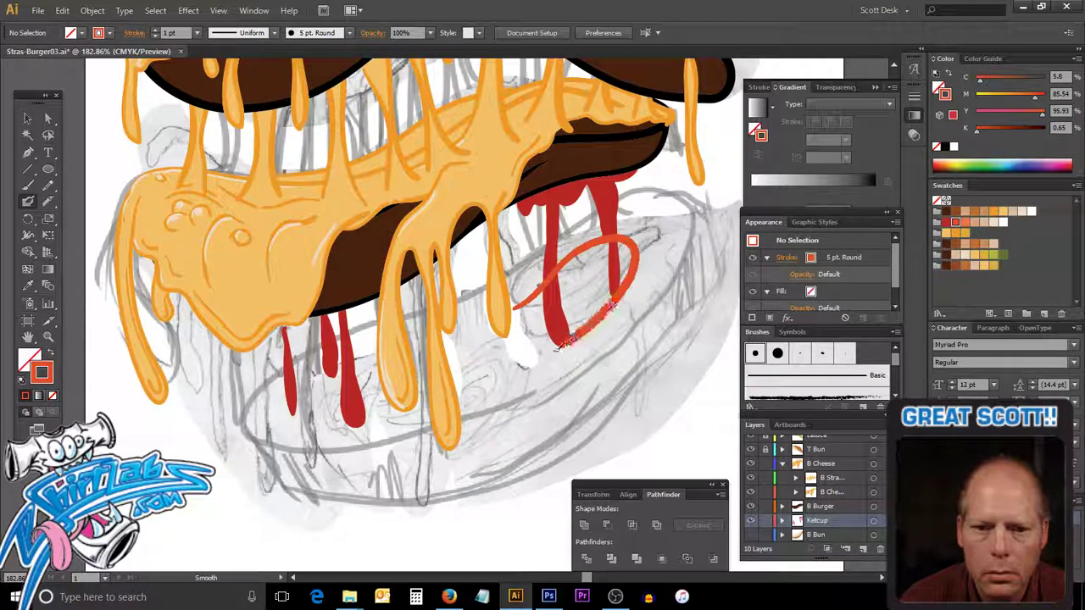
mouse_move(547, 284)
left_mouse_down()
mouse_move(378, 422)
mouse_move(333, 383)
mouse_move(496, 336)
left_mouse_up()
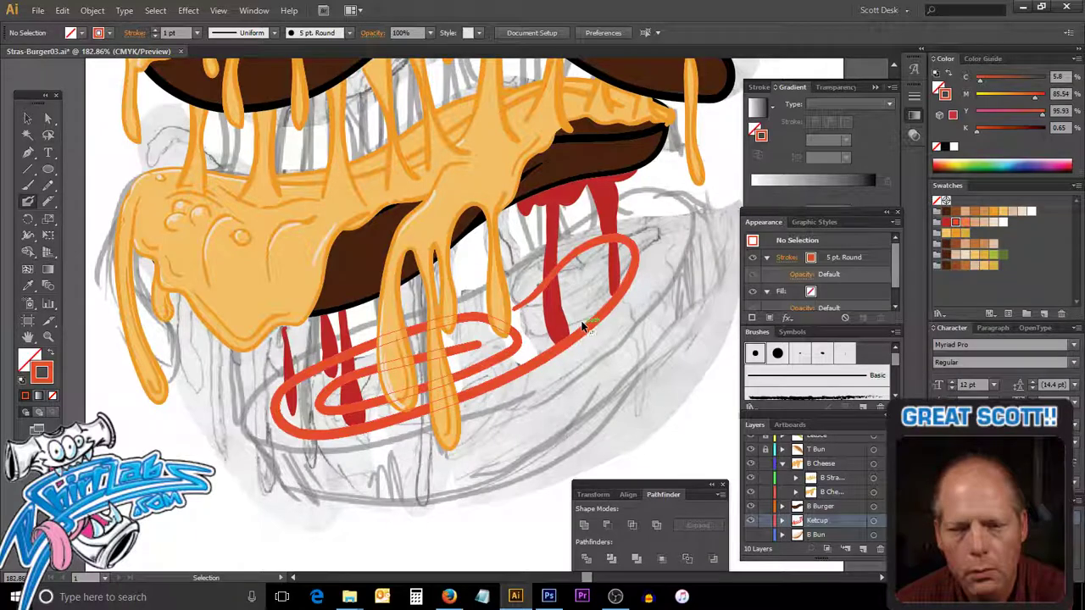
key("ctrl+z")
mouse_move(518, 285)
left_mouse_down()
mouse_move(595, 233)
mouse_move(657, 280)
mouse_move(550, 356)
mouse_move(399, 415)
mouse_move(278, 397)
mouse_move(631, 254)
mouse_move(399, 386)
mouse_move(449, 334)
mouse_move(559, 291)
left_mouse_up()
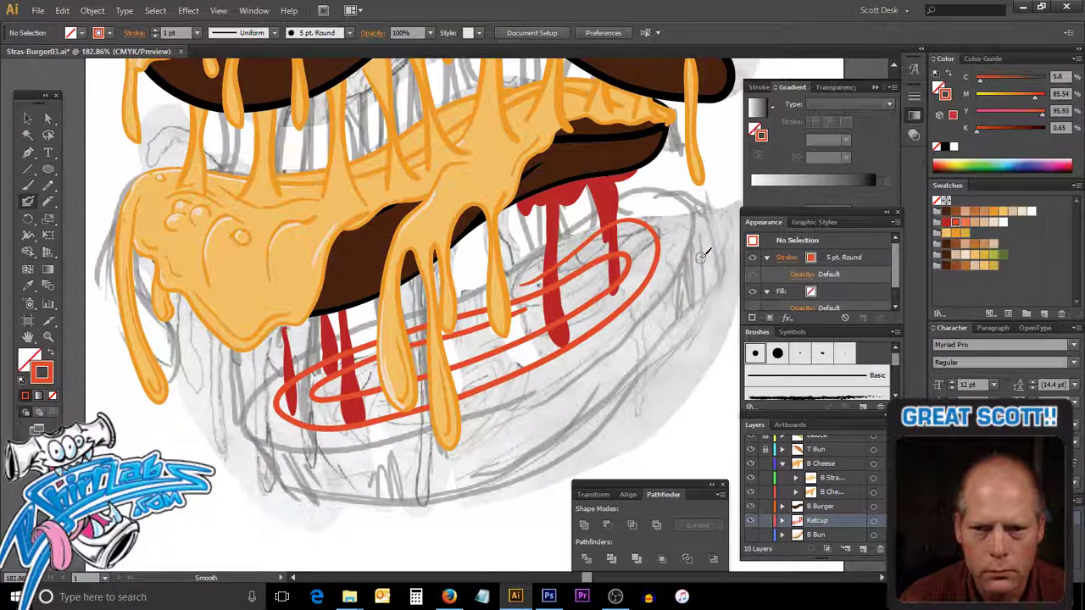
key("ctrl")
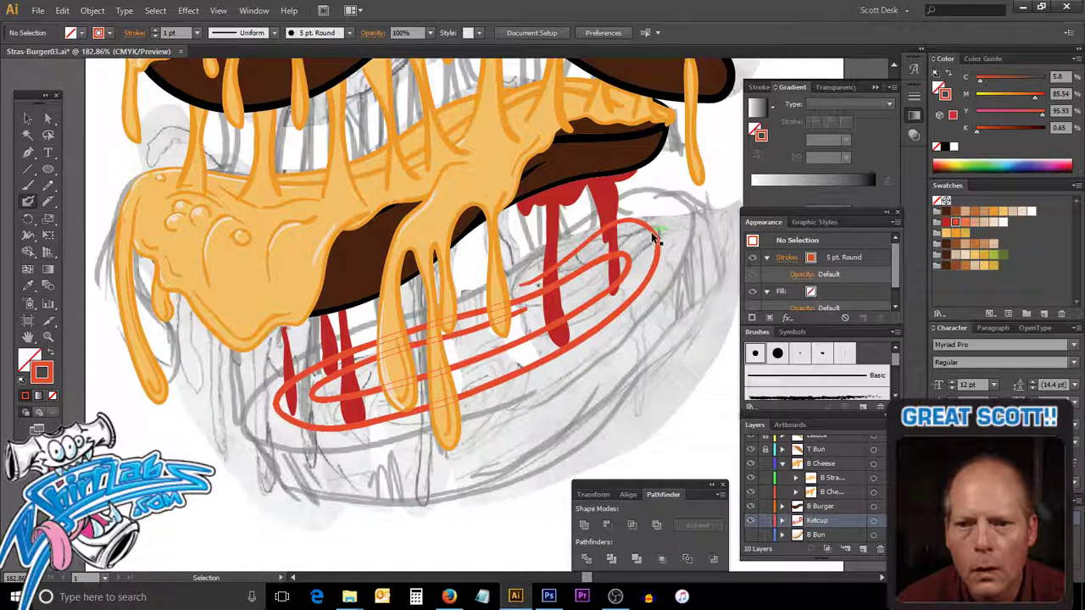
Set the selected ketchup swirl's stroke weight to 2 pt.
left_click(651, 232, "ctrl")
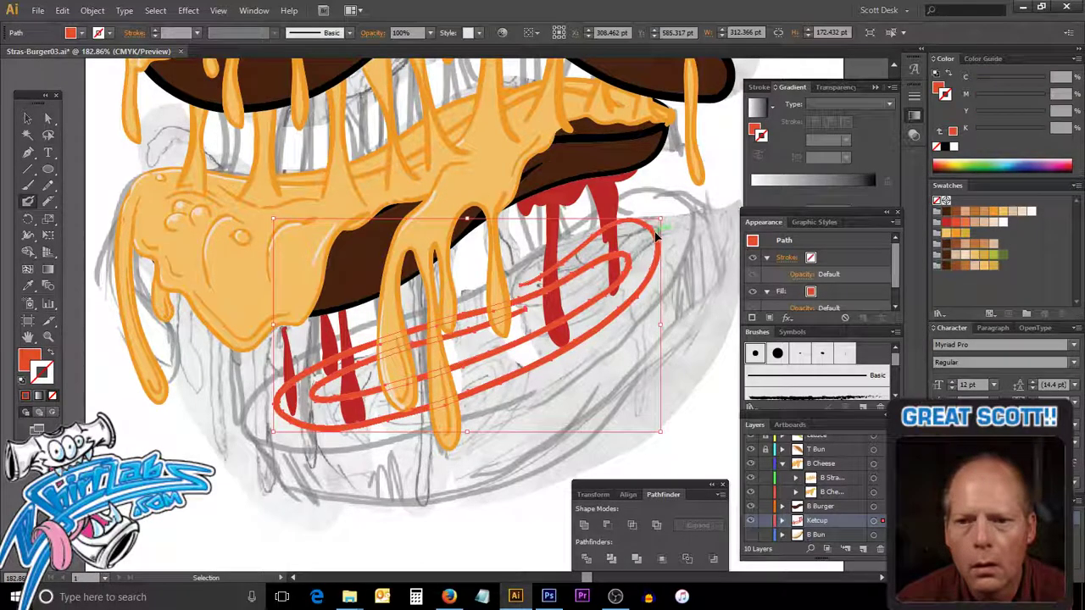
left_click(138, 33)
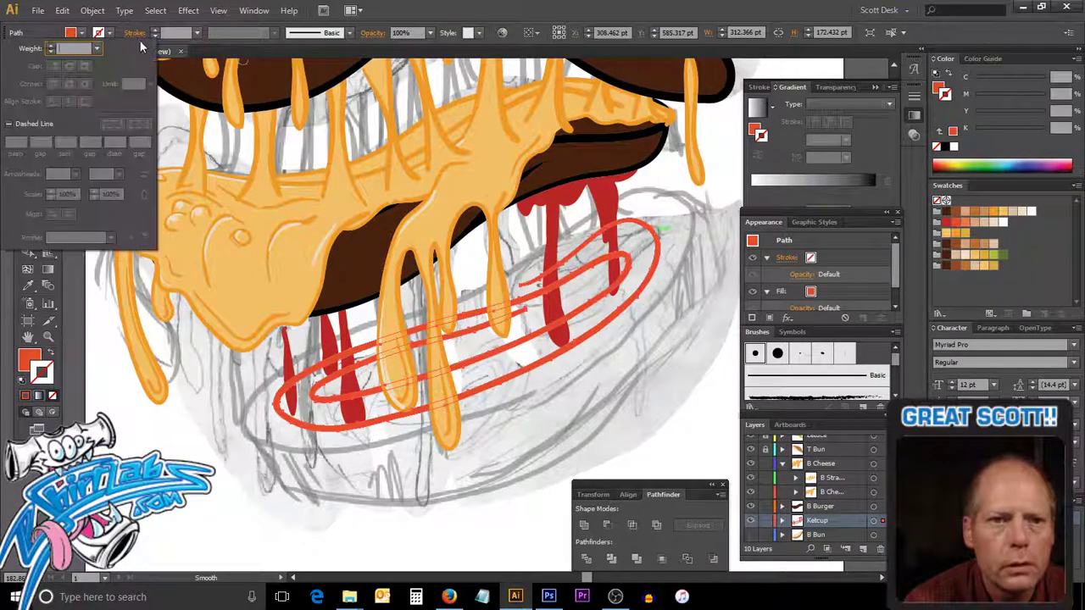
left_click(52, 47)
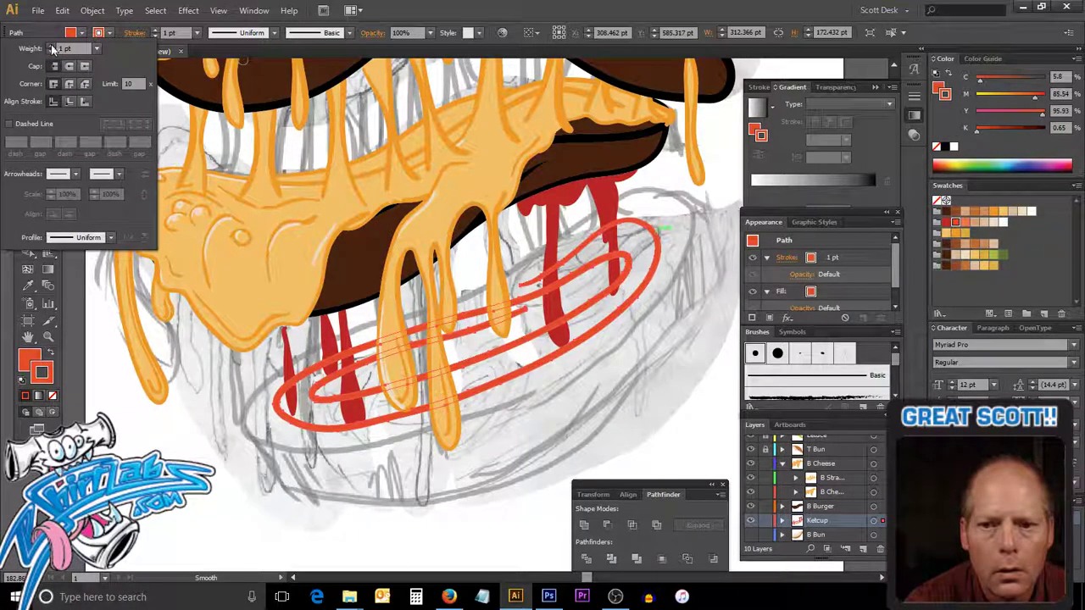
left_click(52, 48)
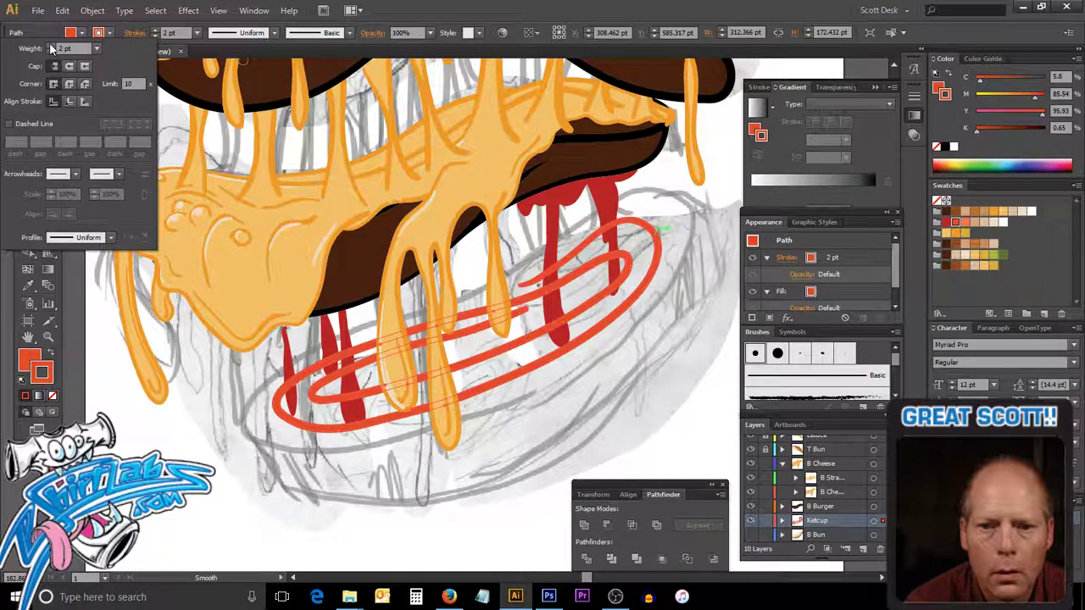
left_click(51, 47)
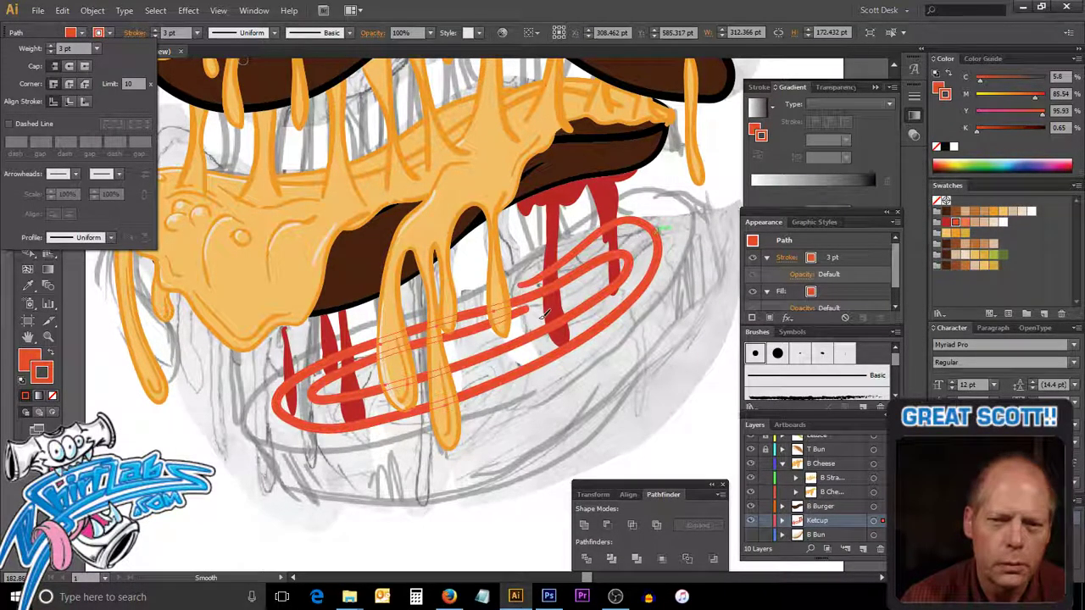
left_click(52, 52)
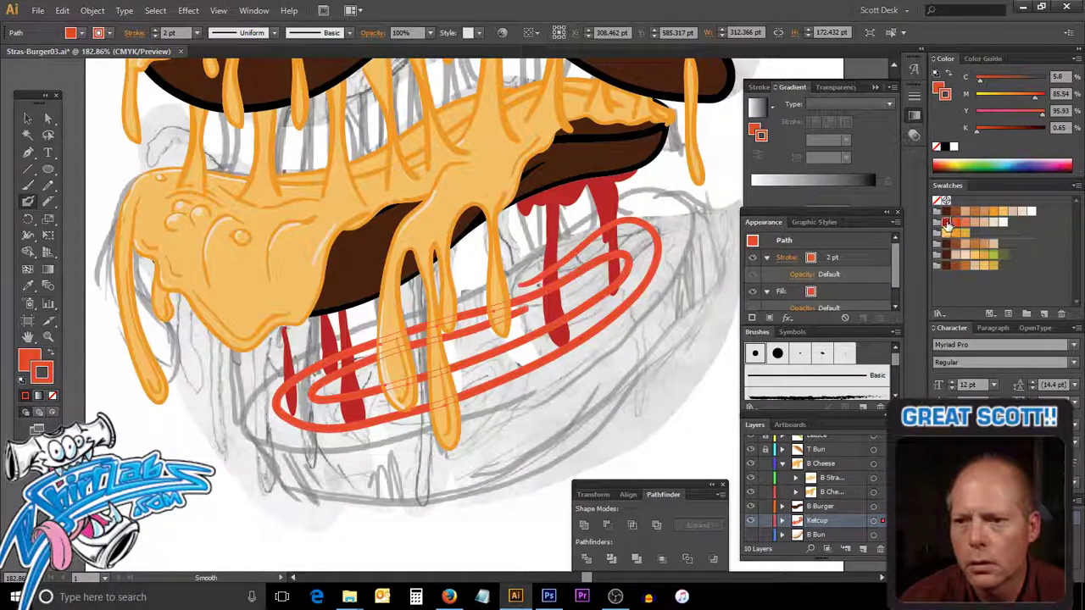
Select the ketchup swirl, delete it, then restore it with undo.
left_click(946, 224)
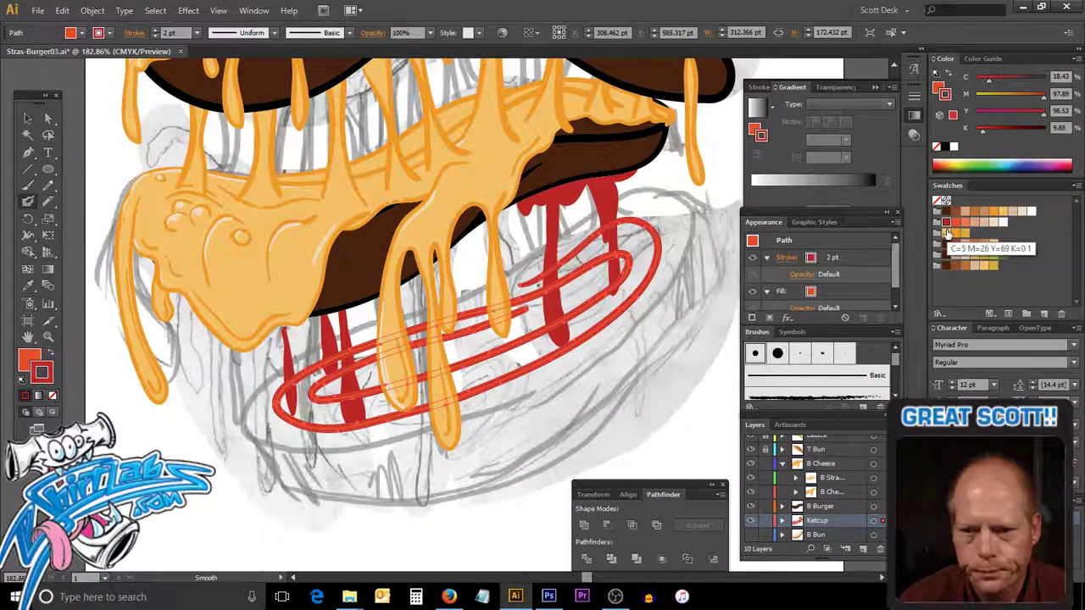
left_click(681, 359, "ctrl")
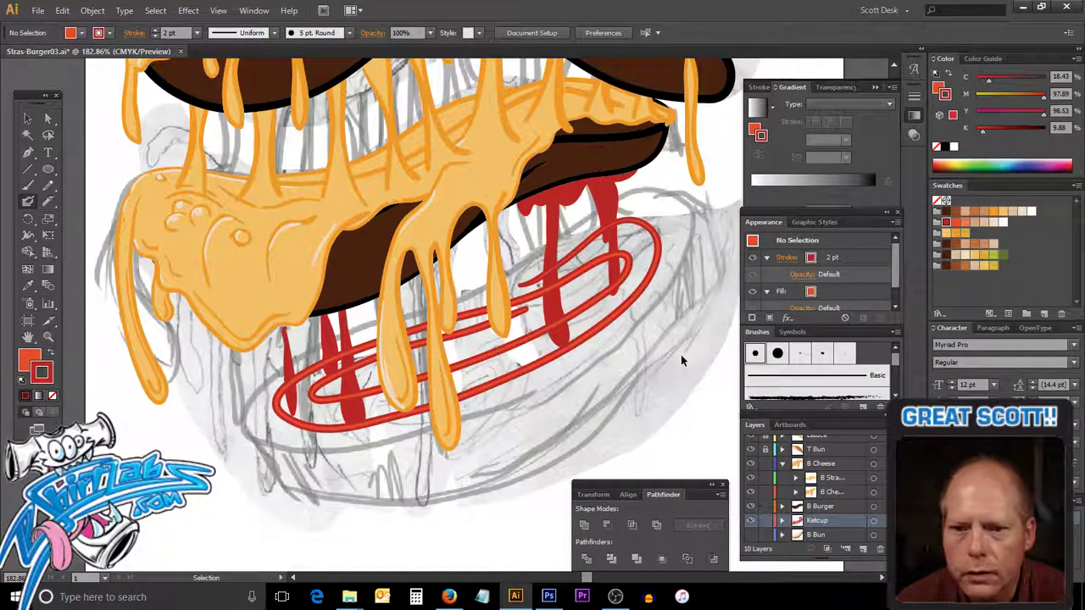
left_click(646, 292)
key("Delete")
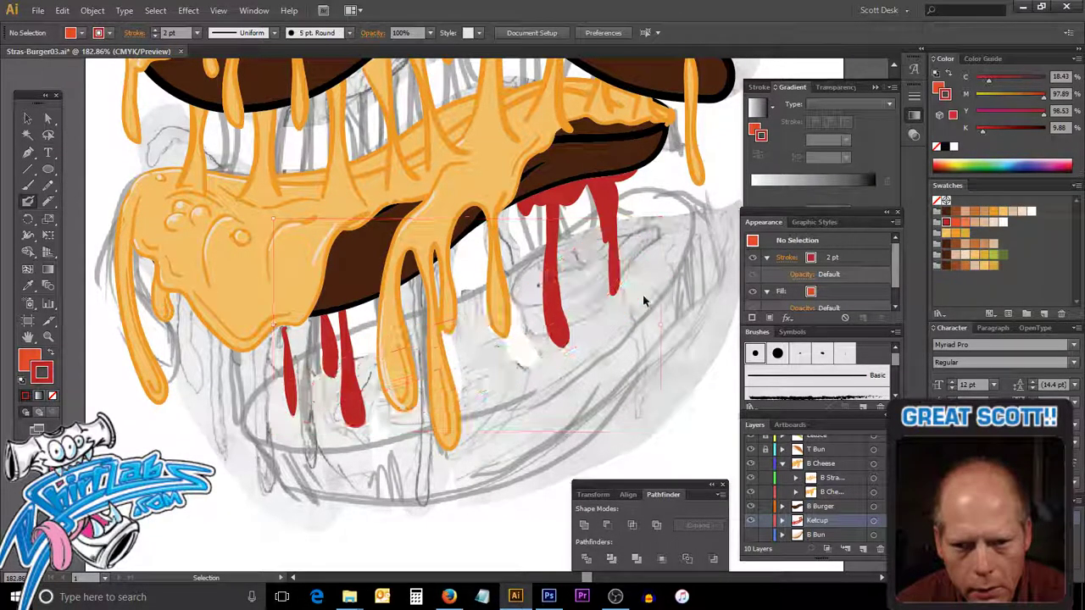
key("ctrl+z")
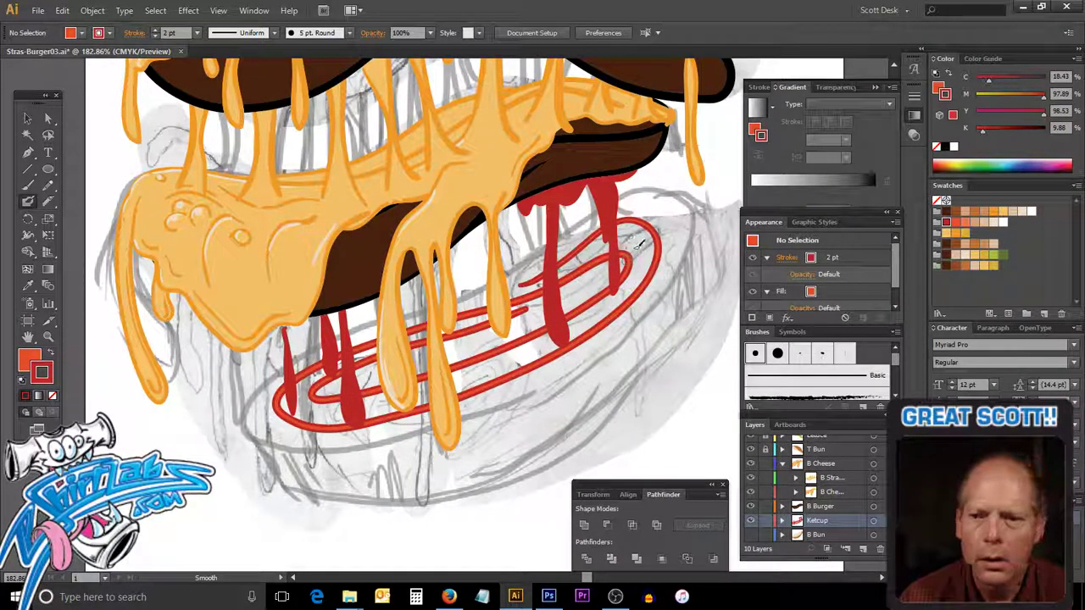
Darken the ketchup swirl's red fill.
key("v")
left_click(657, 264, "ctrl")
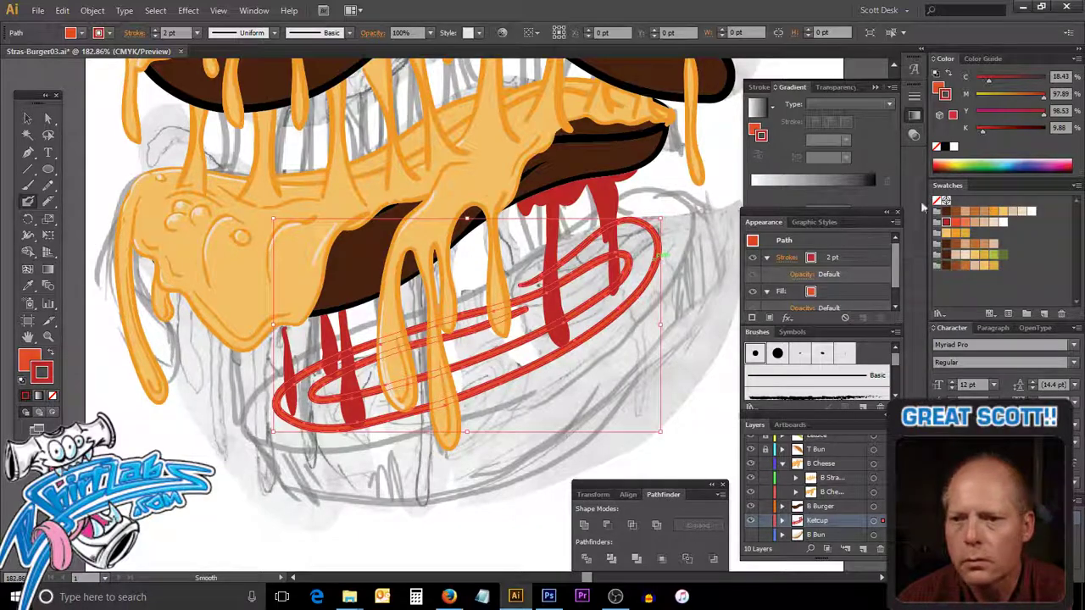
left_click(940, 88)
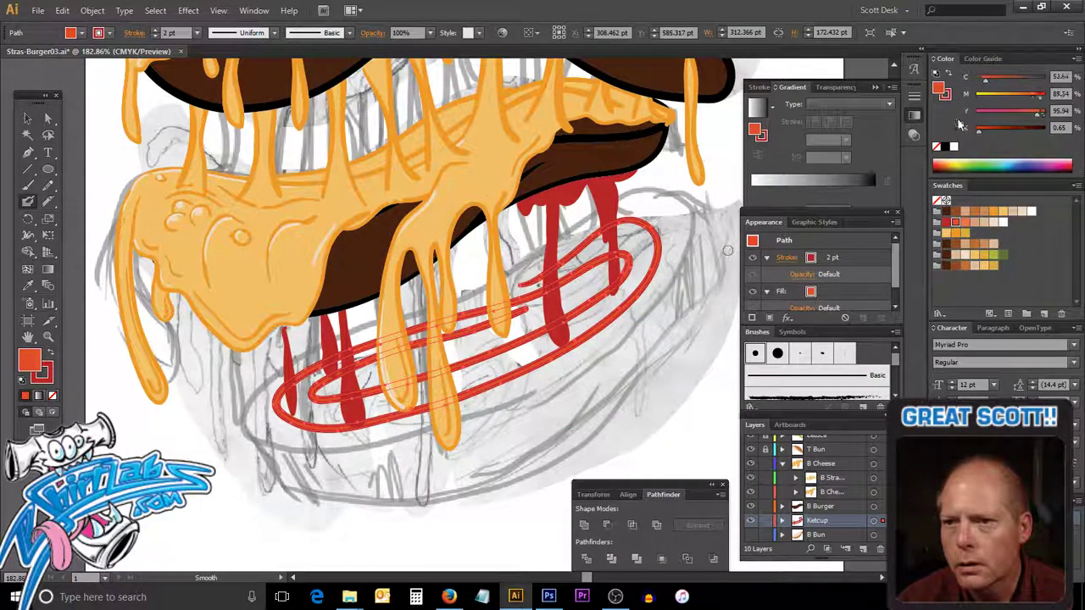
left_click(941, 166)
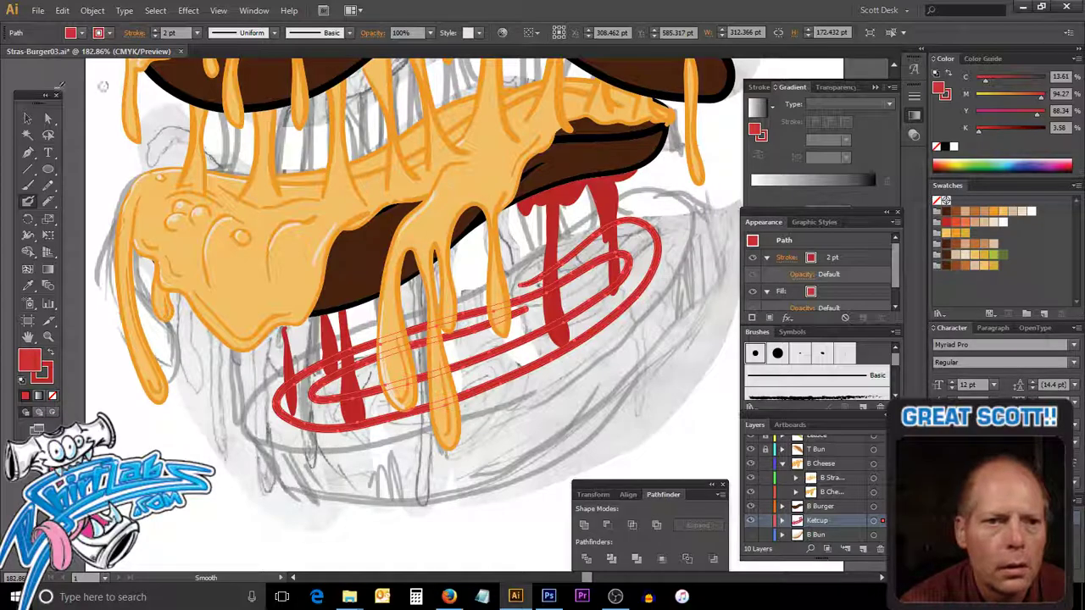
Alt-drag a copy of the ketchup swirl and nudge it down and right.
left_click(27, 117)
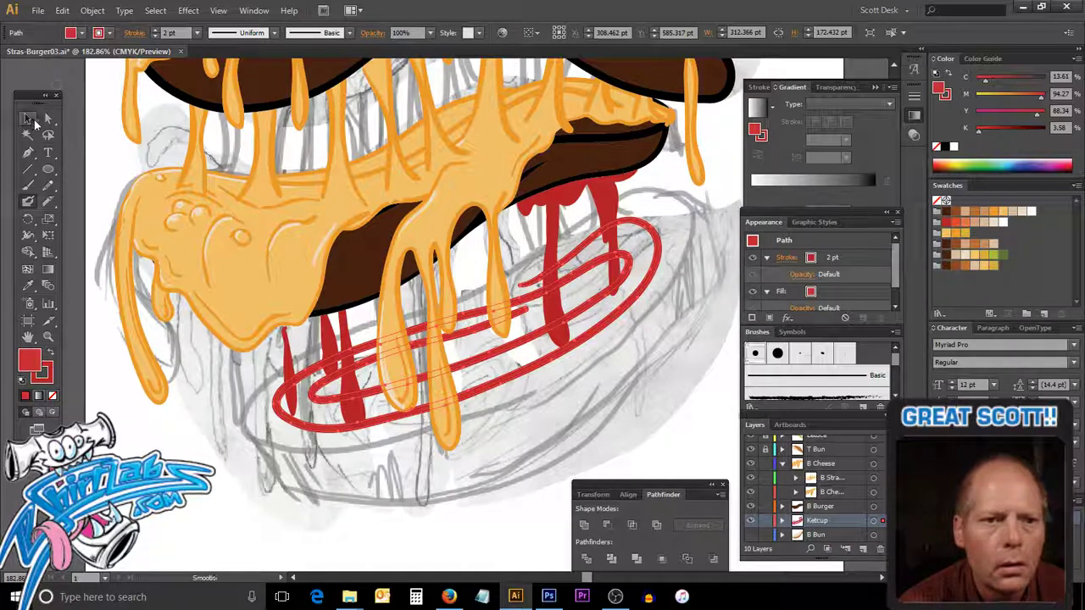
left_click(622, 328)
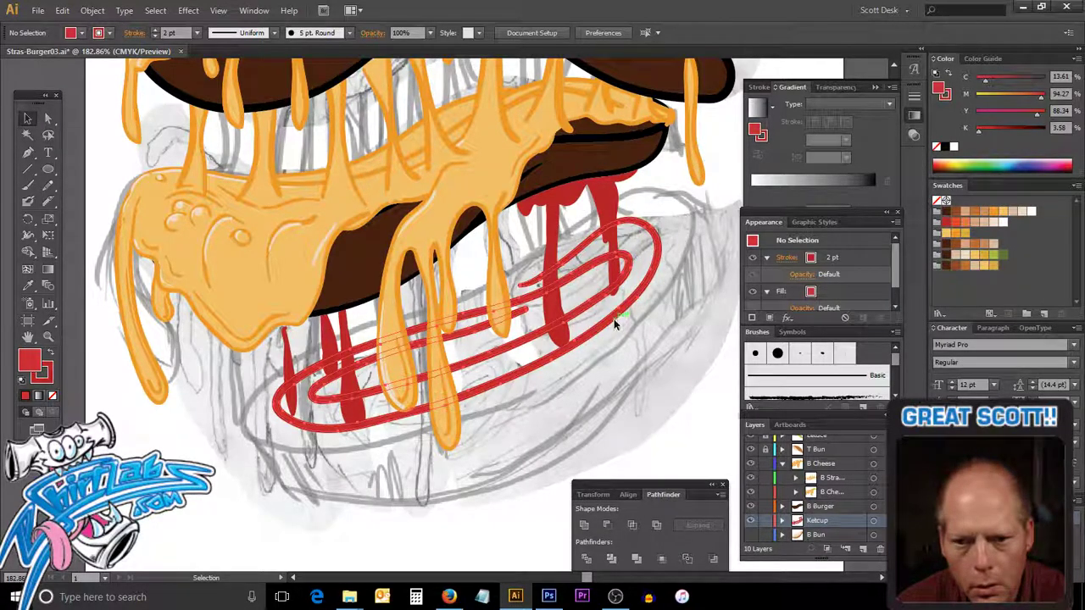
left_click_drag(613, 319, 617, 323)
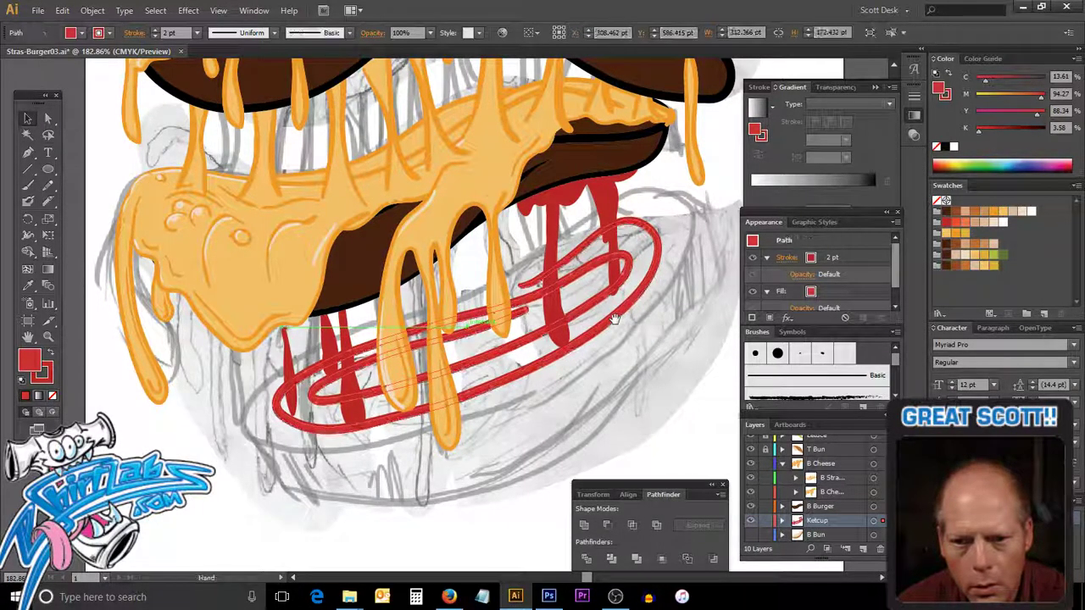
key("Down")
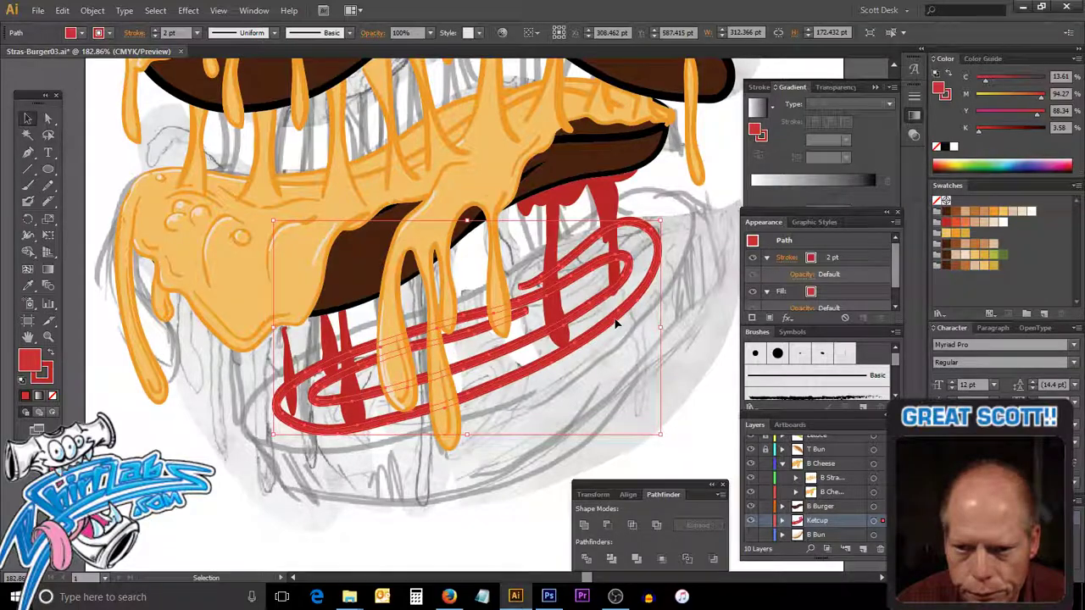
key("Right")
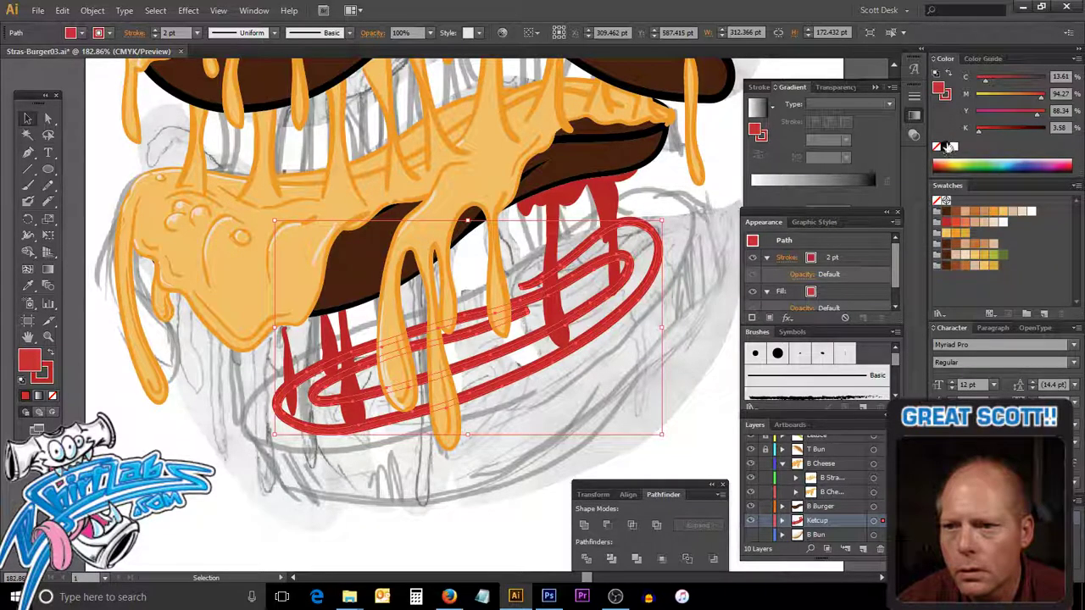
Recolour the copied swirl's fill to C20 M100 Y90 K10.
left_click(939, 88)
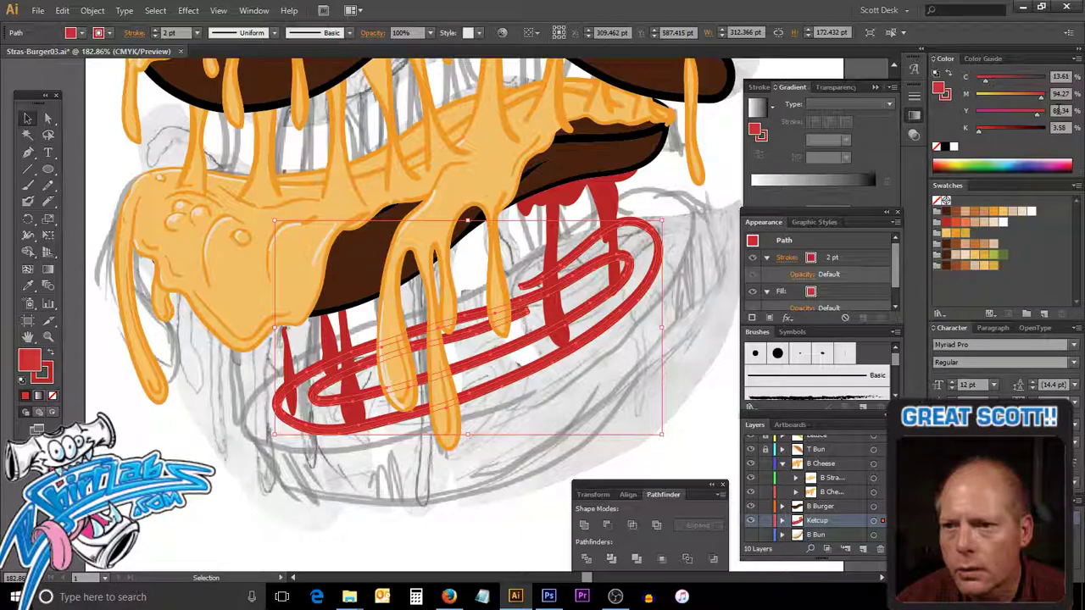
left_click(1060, 76)
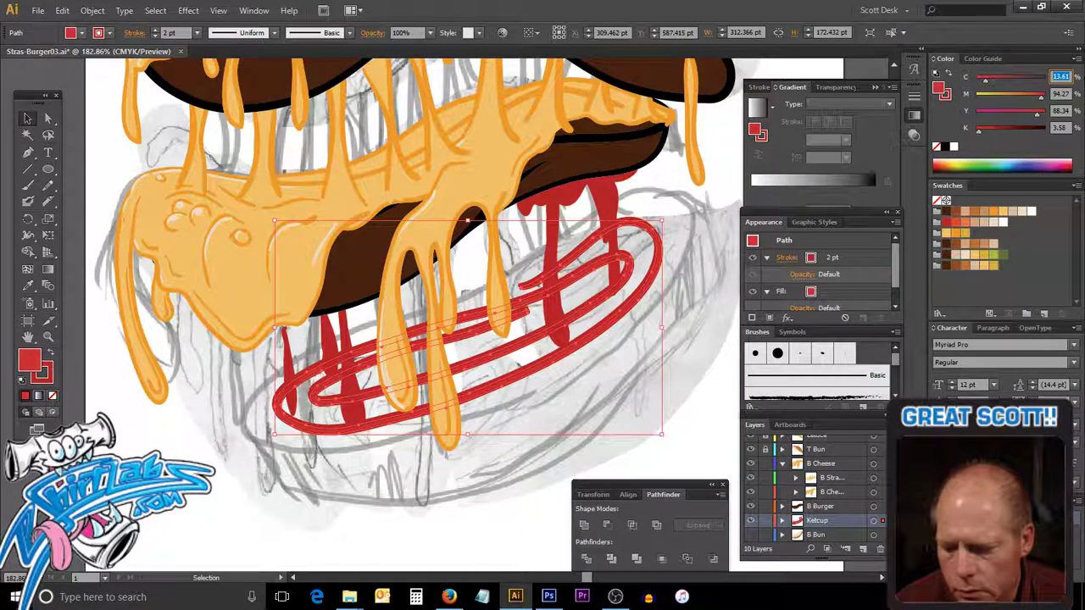
type("20")
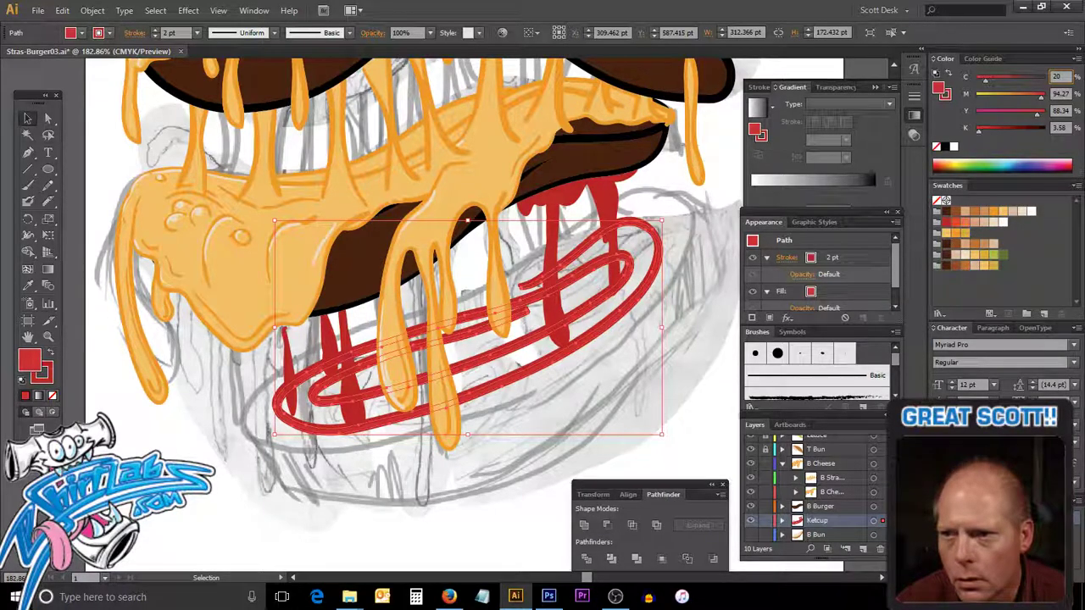
key("Return")
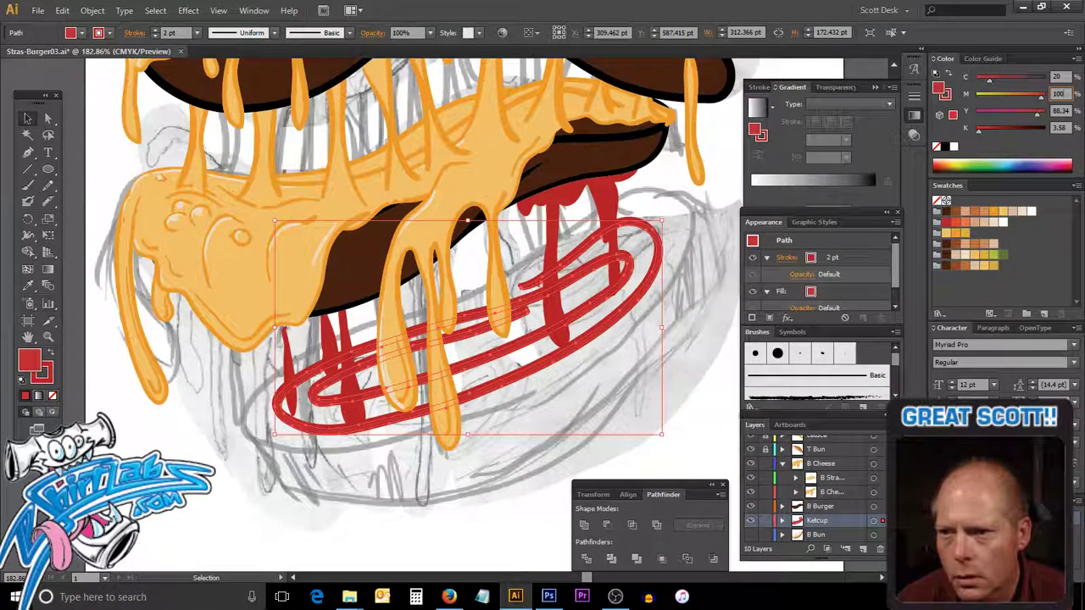
left_click(1058, 111)
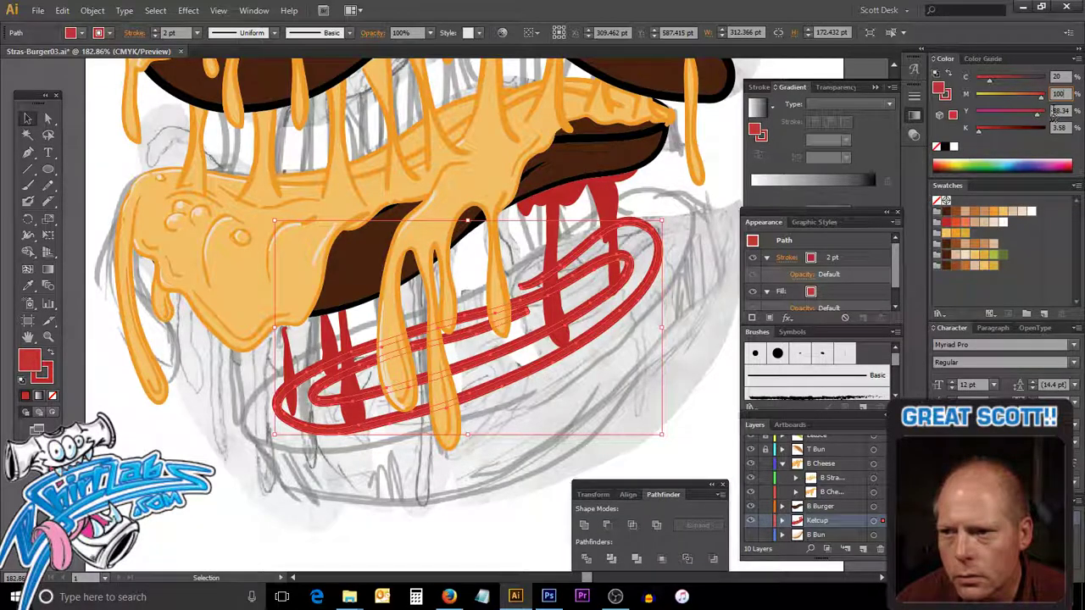
type("90")
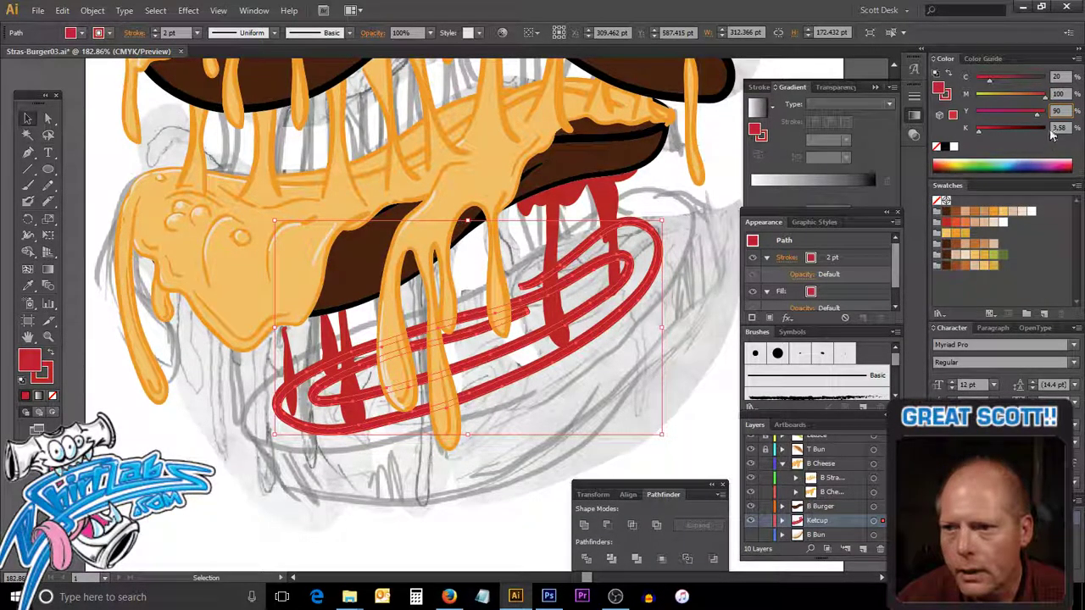
key("Tab")
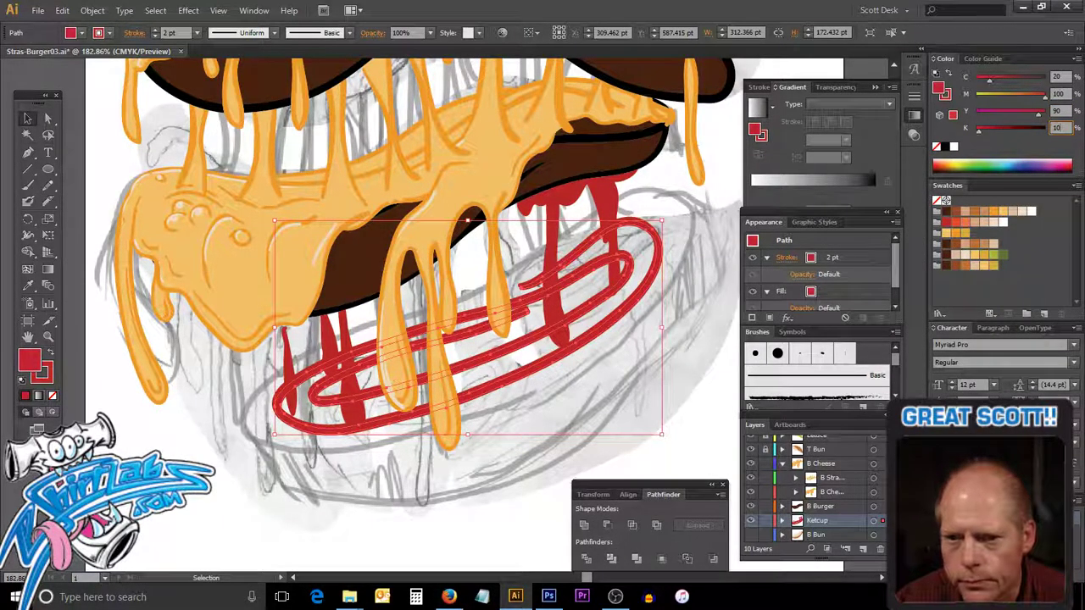
key("Return")
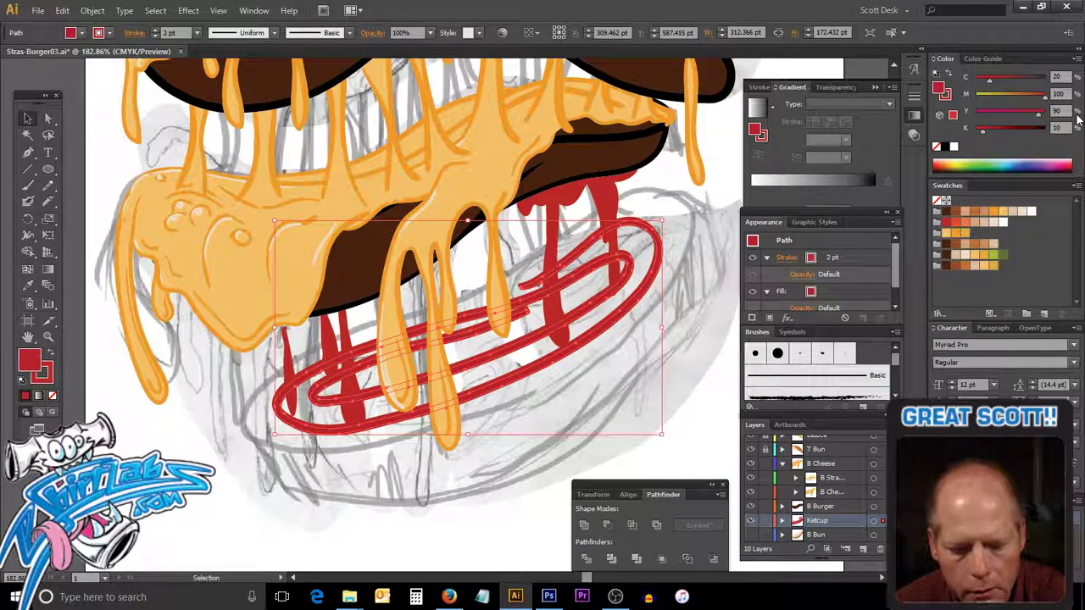
Deselect the swirl and return to the Selection tool.
key("ctrl+shift+a")
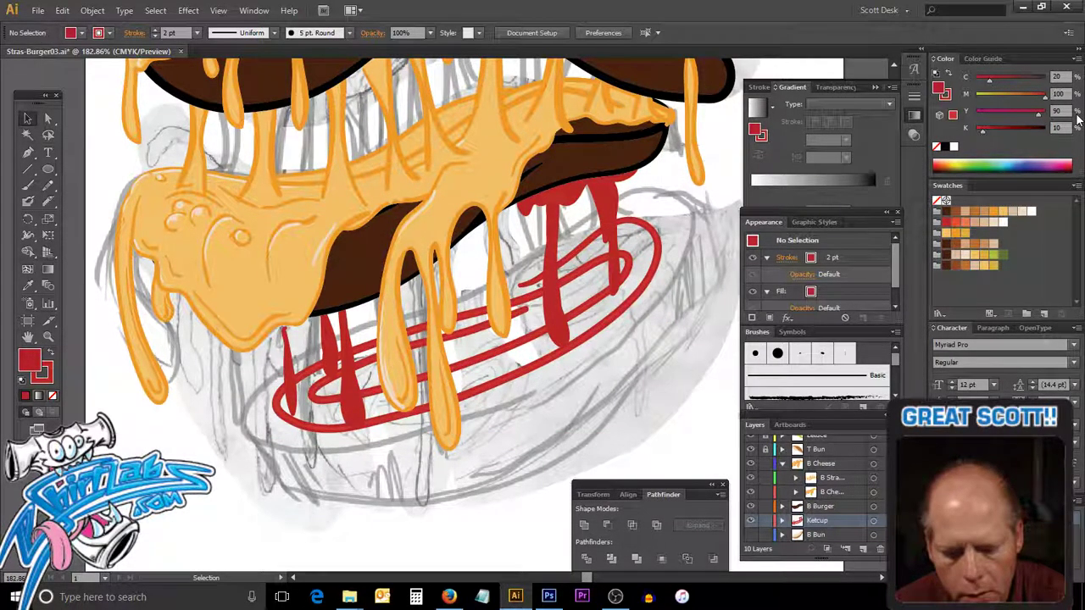
left_click(654, 251)
key("a")
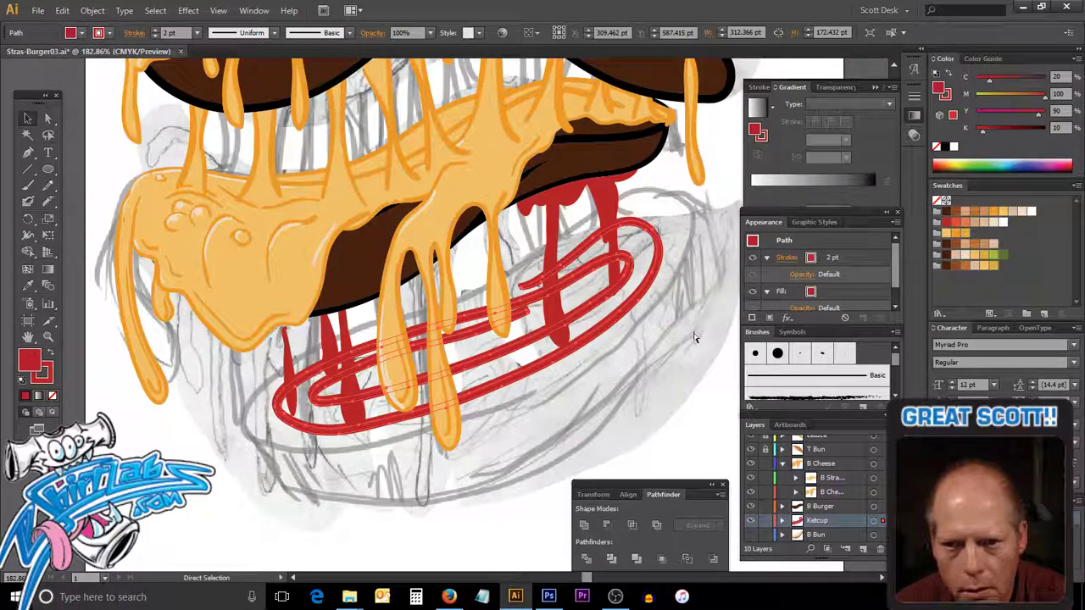
key("v")
key("ctrl+shift+a")
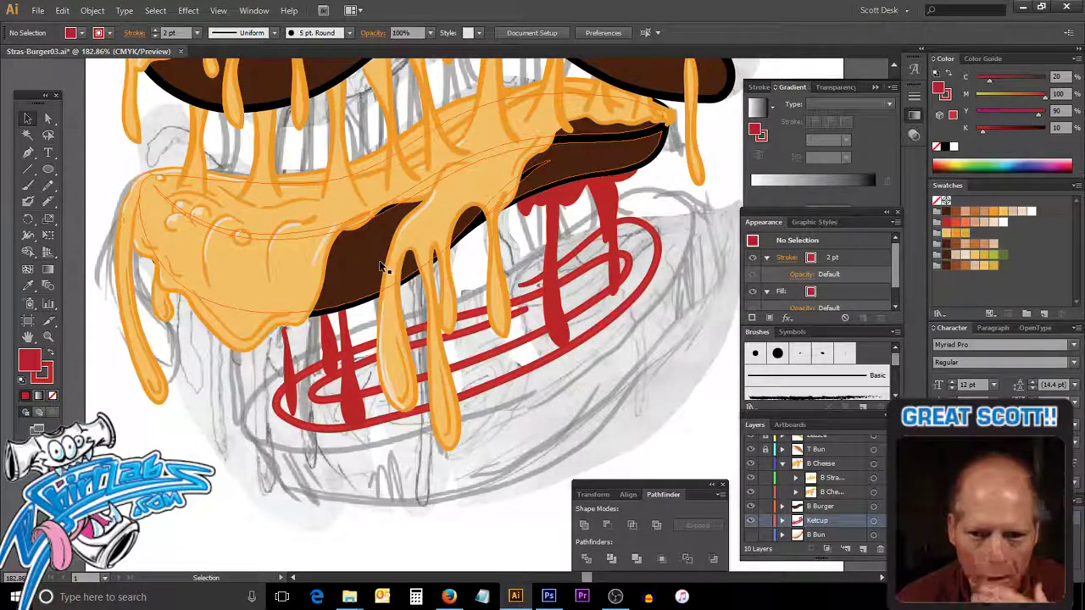
Drag the ketchup swirl's red stroke colour into the Swatches panel as a new swatch.
left_click(607, 332)
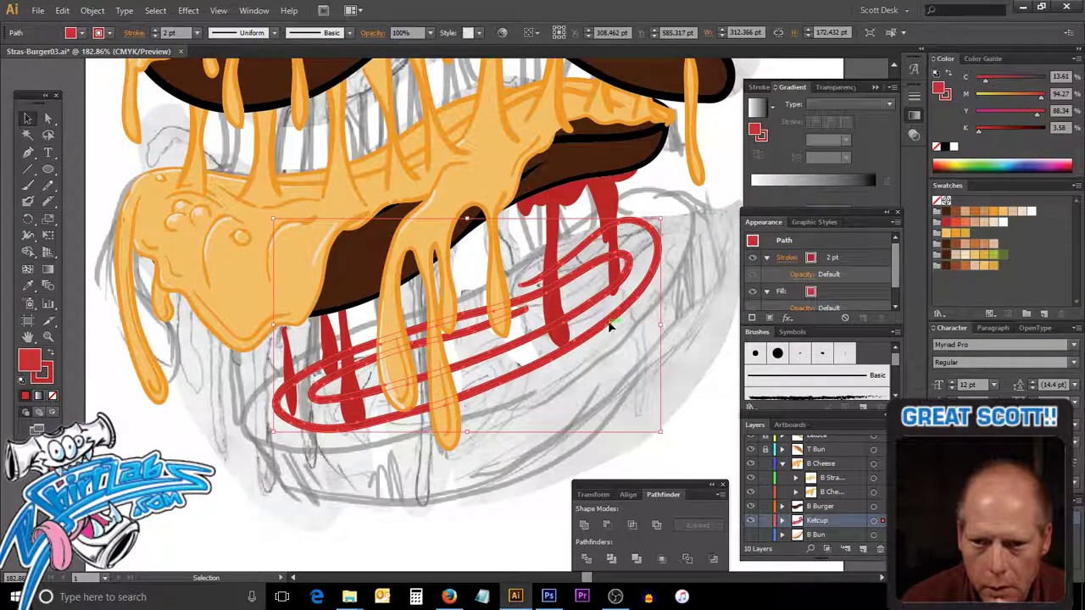
left_click(947, 94)
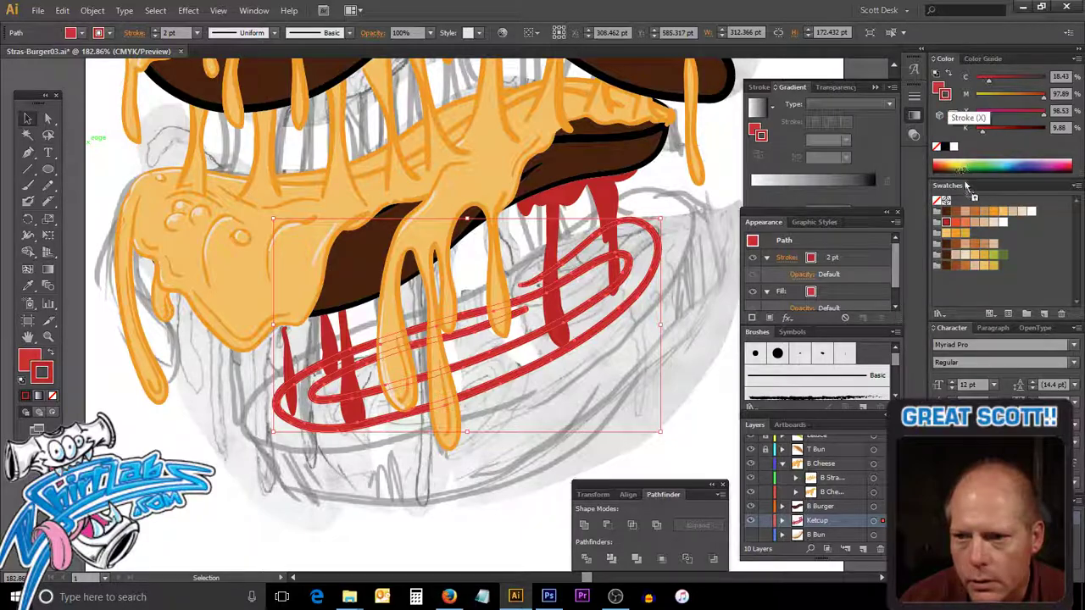
mouse_move(949, 106)
left_mouse_down()
mouse_move(951, 219)
mouse_move(936, 225)
left_mouse_up()
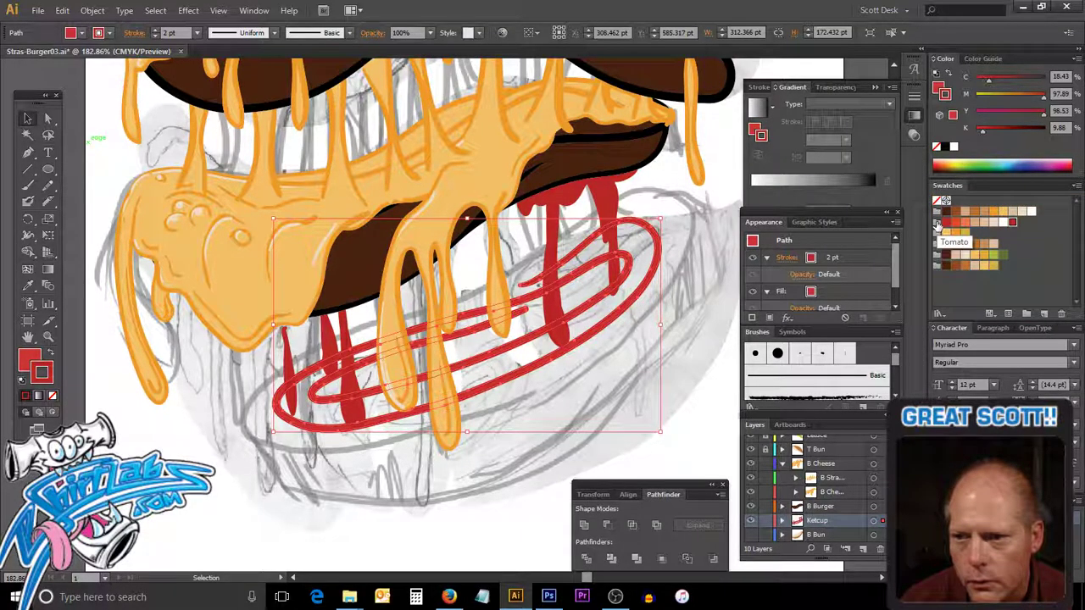
left_click(940, 88)
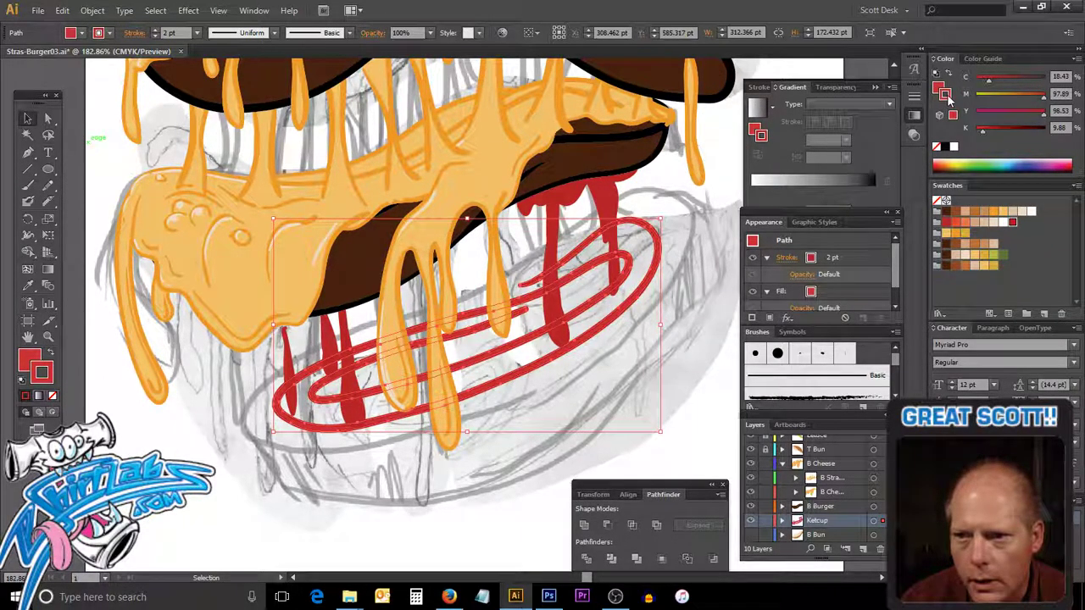
left_click(712, 283)
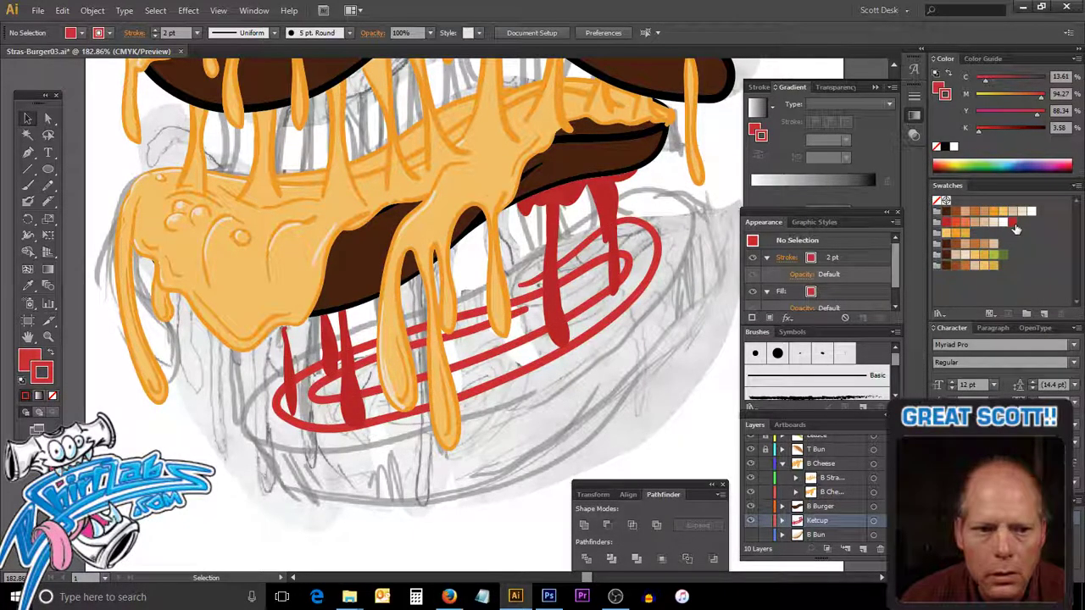
Set no fill and the saved ketchup red as the stroke colour.
left_click(53, 396)
left_click(51, 355)
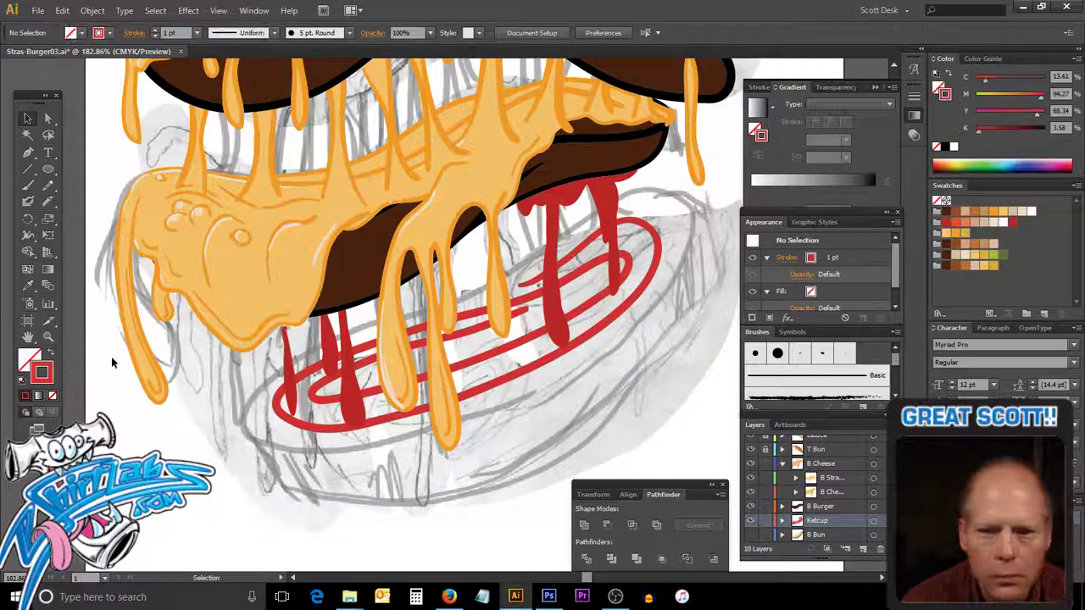
left_click(1012, 223)
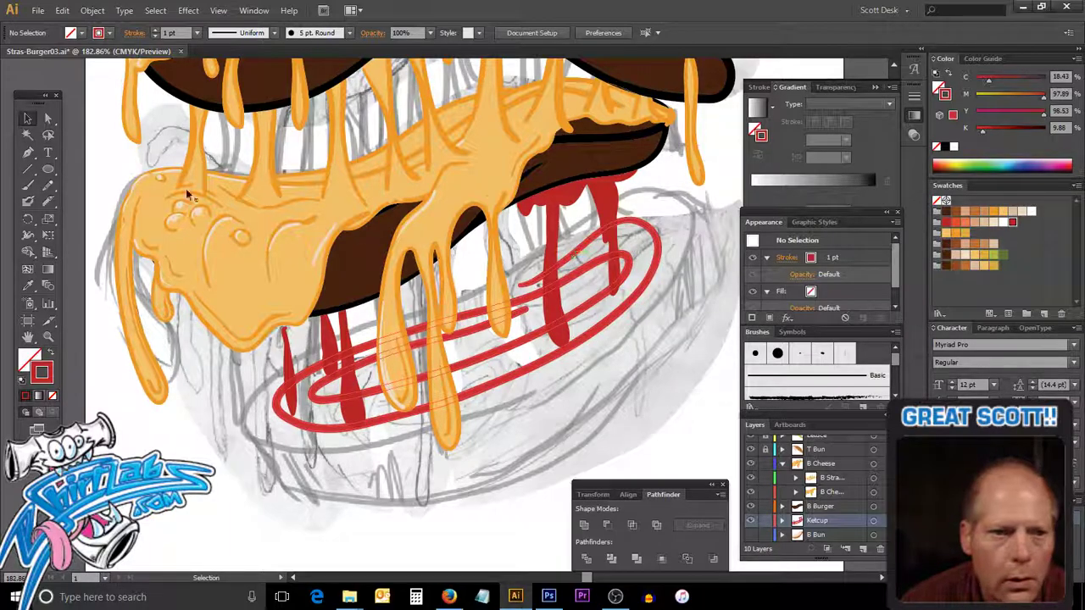
Smooth the lower-left curve of the ketchup swirl with the Smooth tool.
left_click(28, 184)
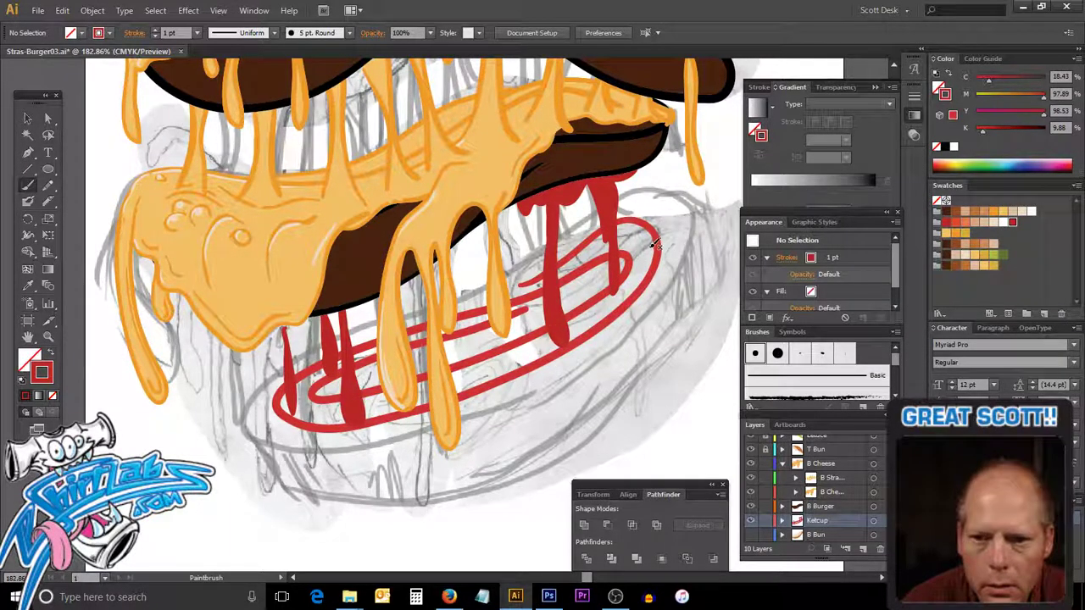
left_click(28, 201)
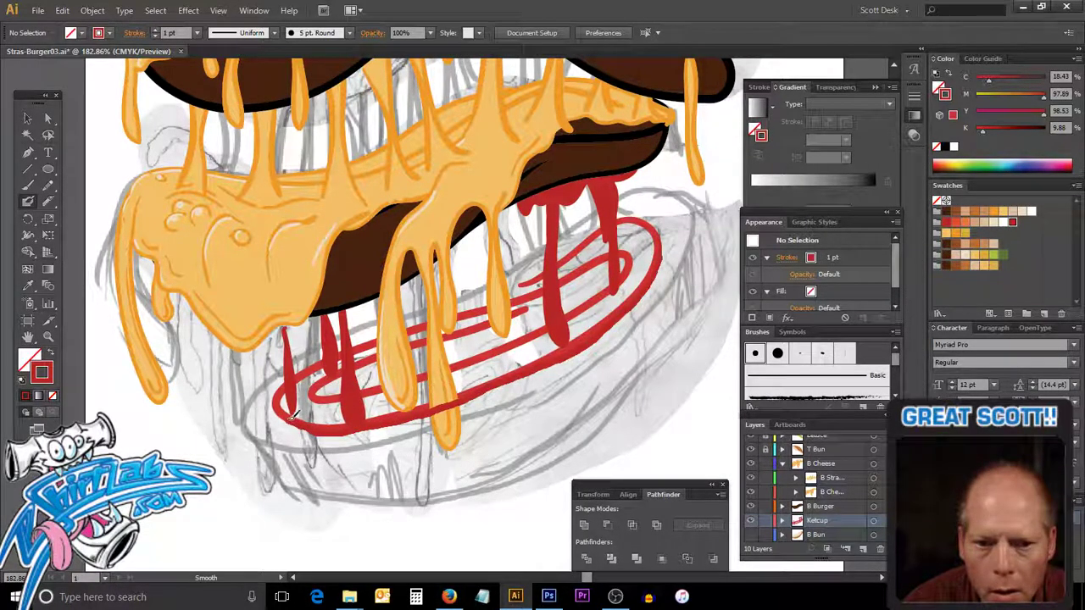
left_click_drag(301, 417, 273, 385)
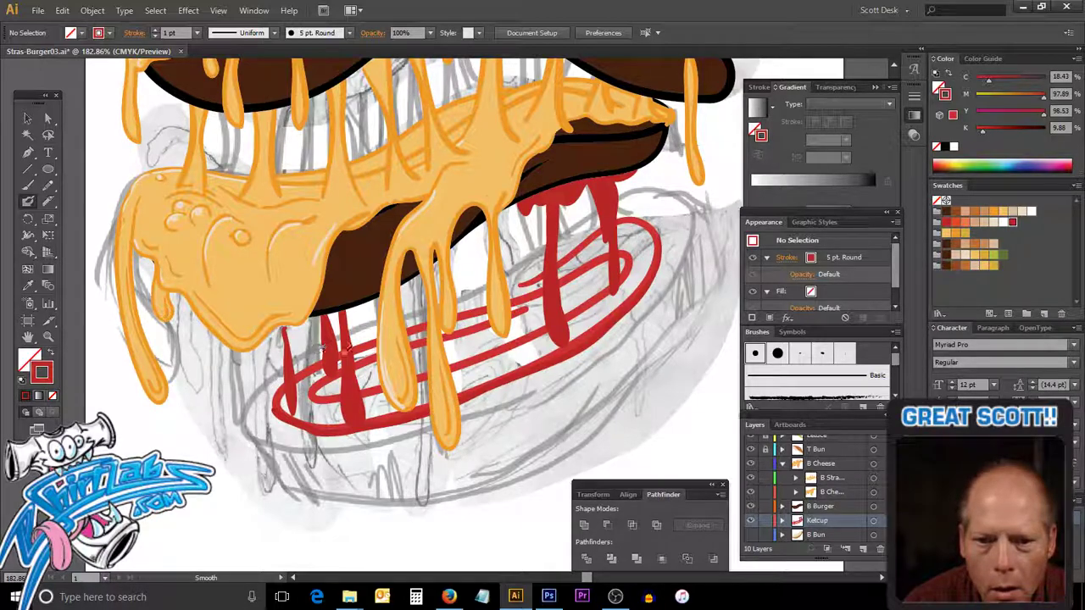
key("ctrl")
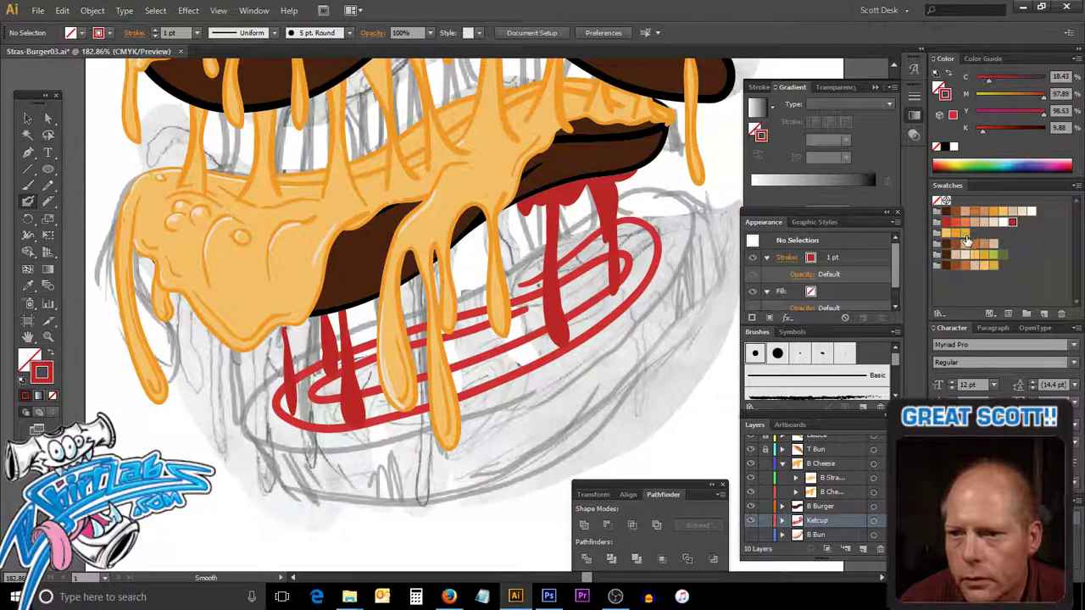
Paint green brush strokes tracing the ketchup swirl's oval outlines beneath the burger.
left_click(1003, 255)
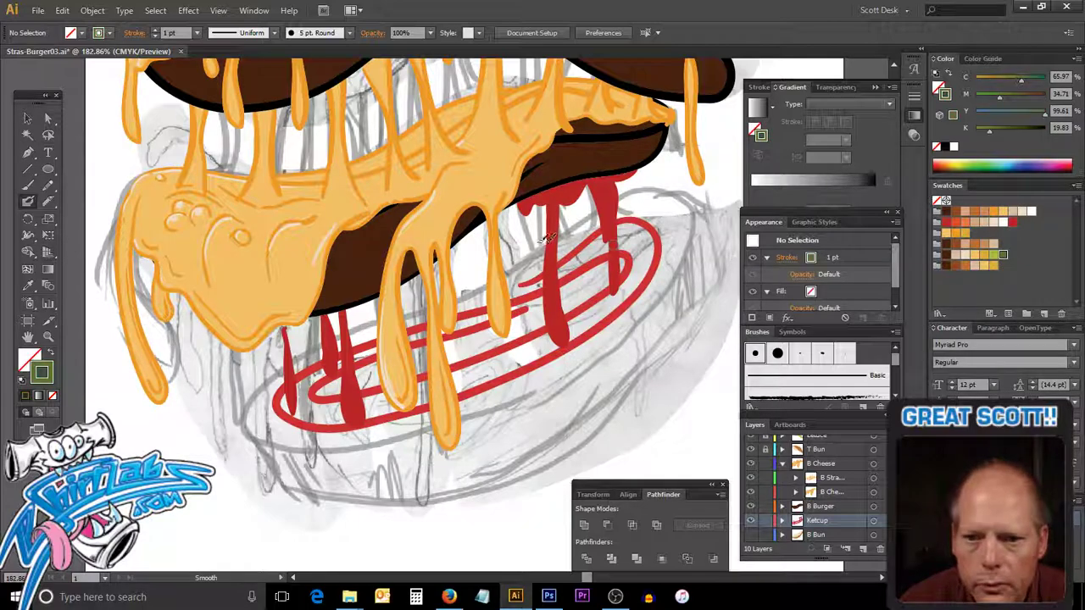
left_click_drag(523, 287, 598, 239)
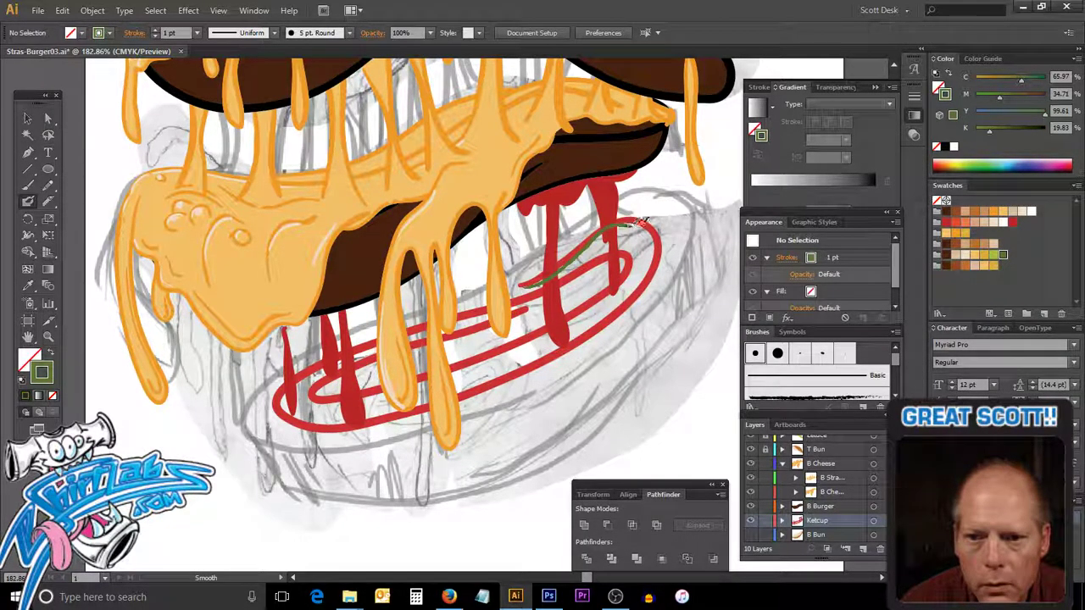
mouse_move(644, 222)
left_mouse_down()
mouse_move(667, 252)
mouse_move(640, 296)
left_mouse_up()
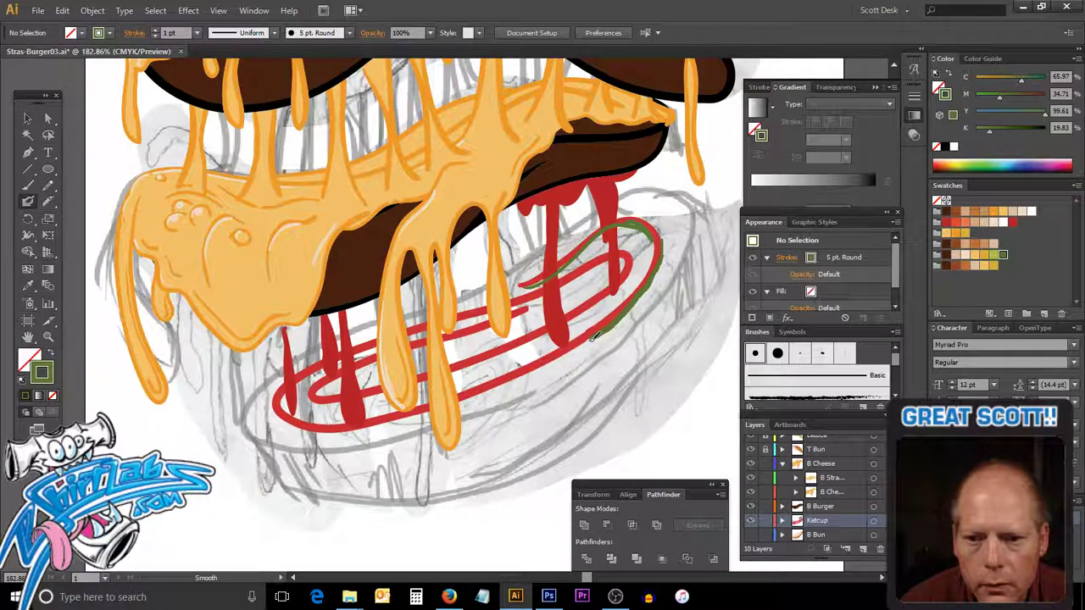
mouse_move(565, 353)
left_mouse_down()
mouse_move(370, 424)
mouse_move(301, 432)
mouse_move(276, 406)
left_mouse_up()
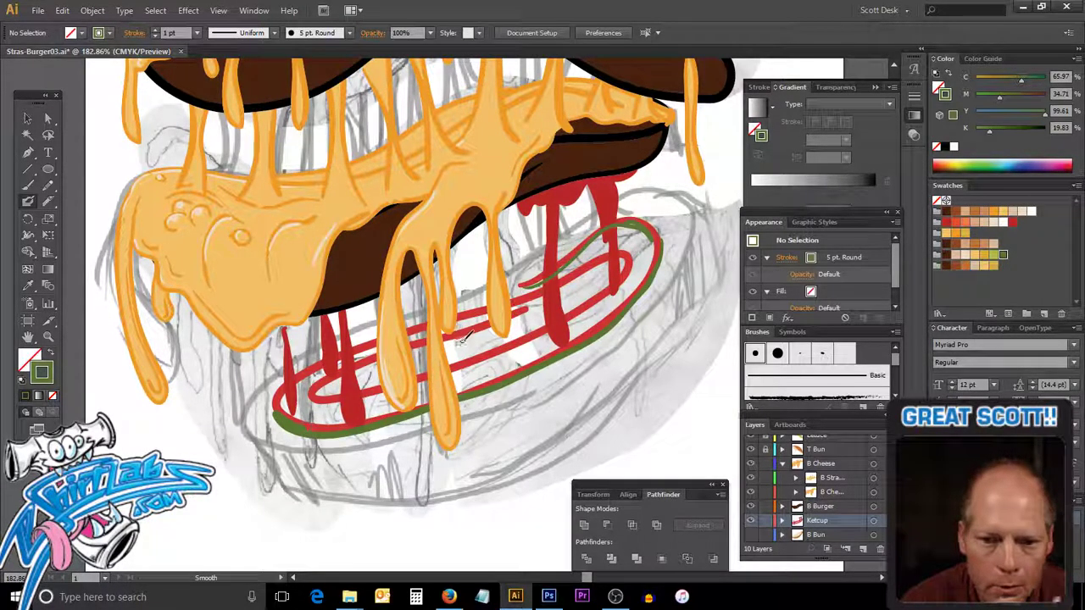
mouse_move(310, 392)
left_mouse_down()
mouse_move(329, 407)
mouse_move(448, 374)
mouse_move(603, 304)
mouse_move(636, 256)
left_mouse_up()
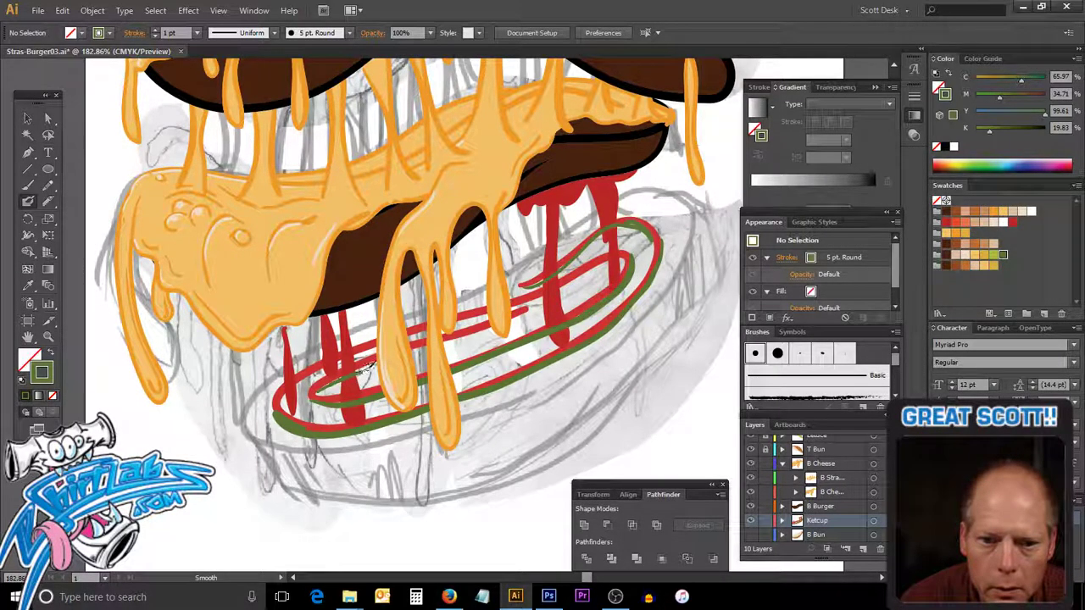
left_click_drag(326, 386, 536, 298)
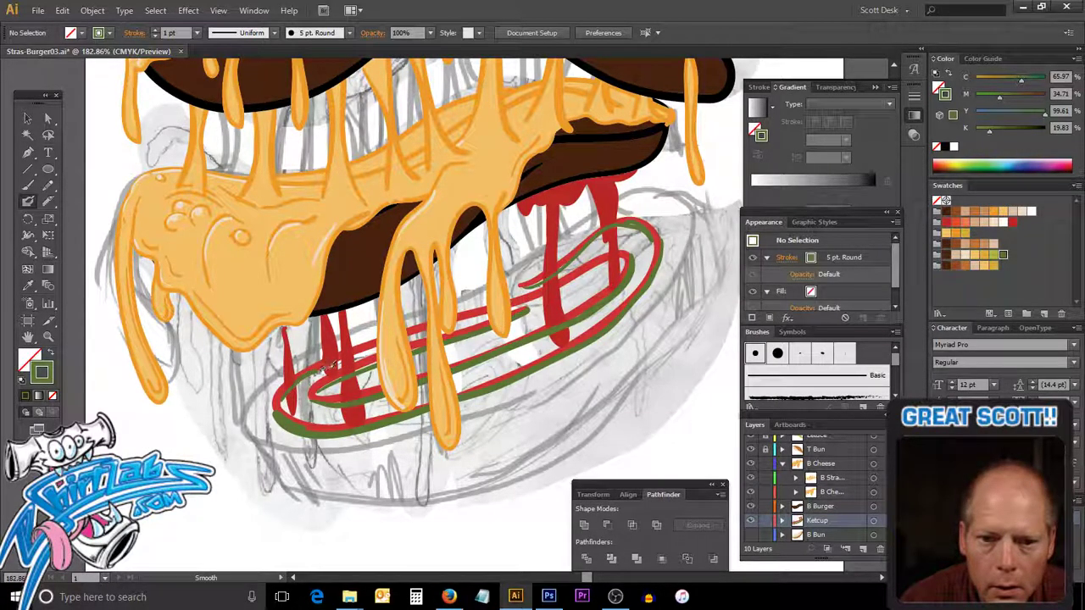
mouse_move(461, 316)
left_mouse_down()
mouse_move(630, 256)
mouse_move(520, 286)
left_mouse_up()
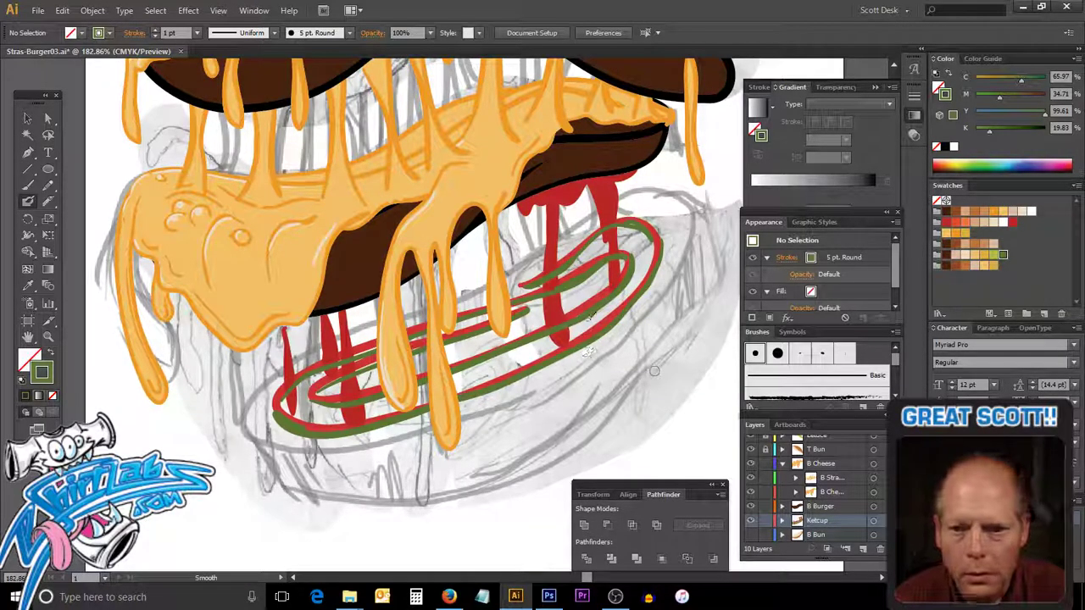
key("ctrl")
Recolour the two traced green swirl paths to a solid red fill with no stroke.
left_click(603, 337, "ctrl")
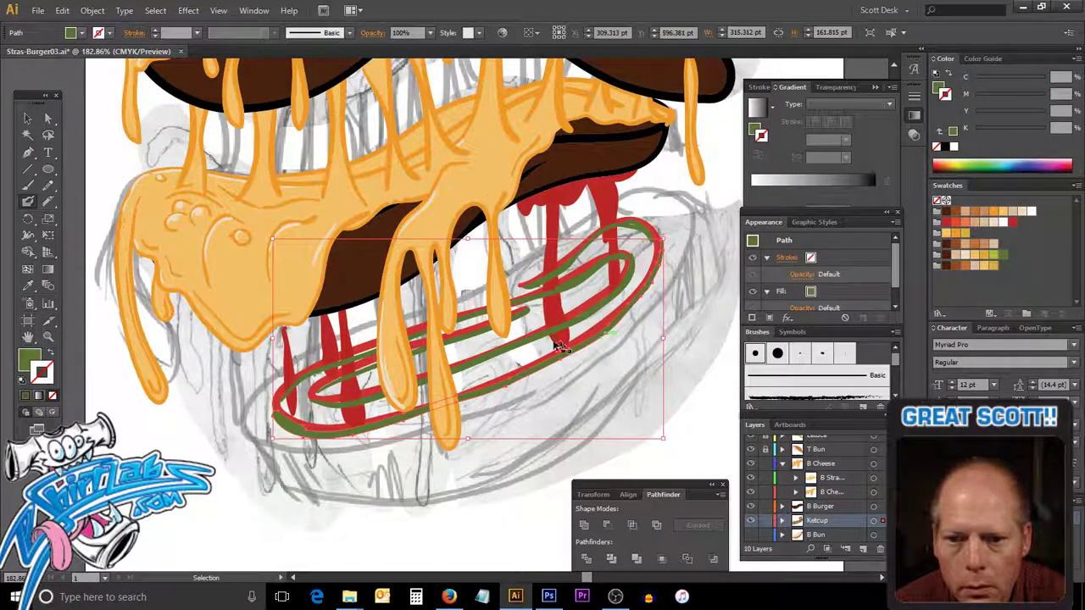
left_click(580, 287, "ctrl+shift")
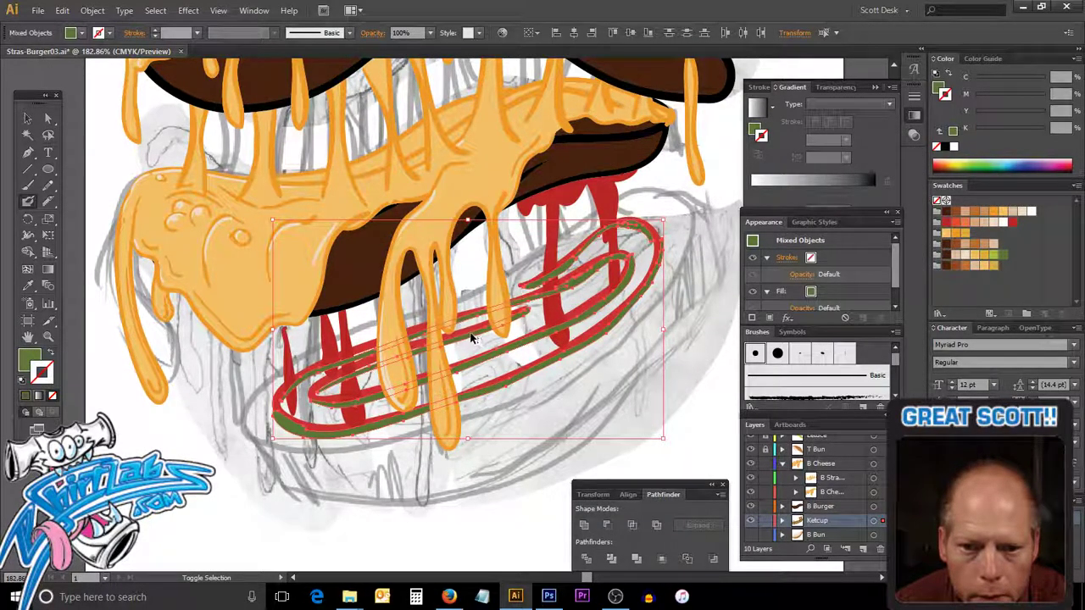
left_click(528, 450, "ctrl")
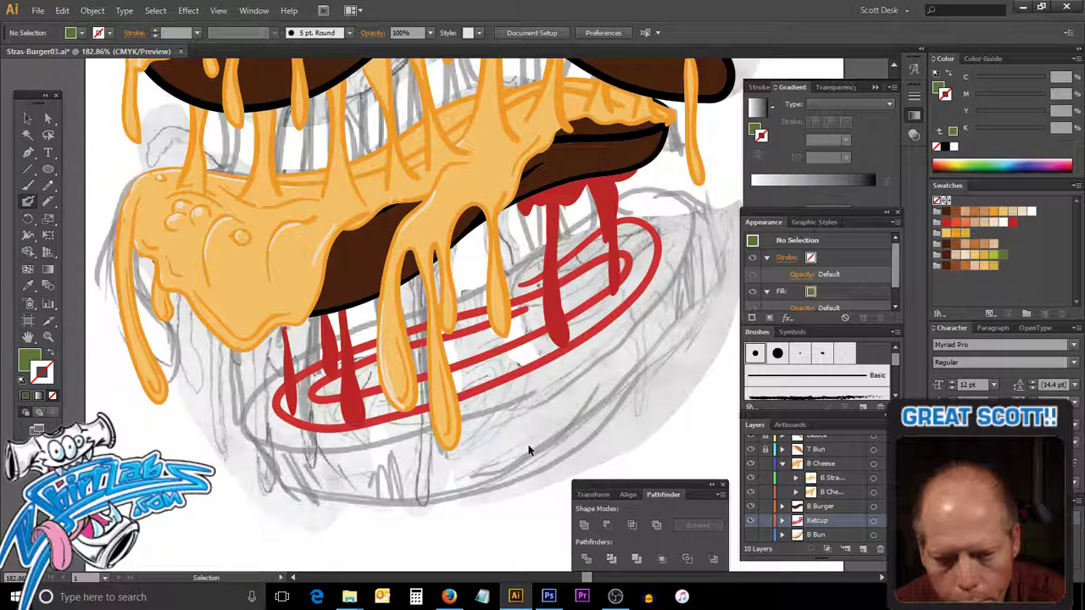
key("ctrl+z")
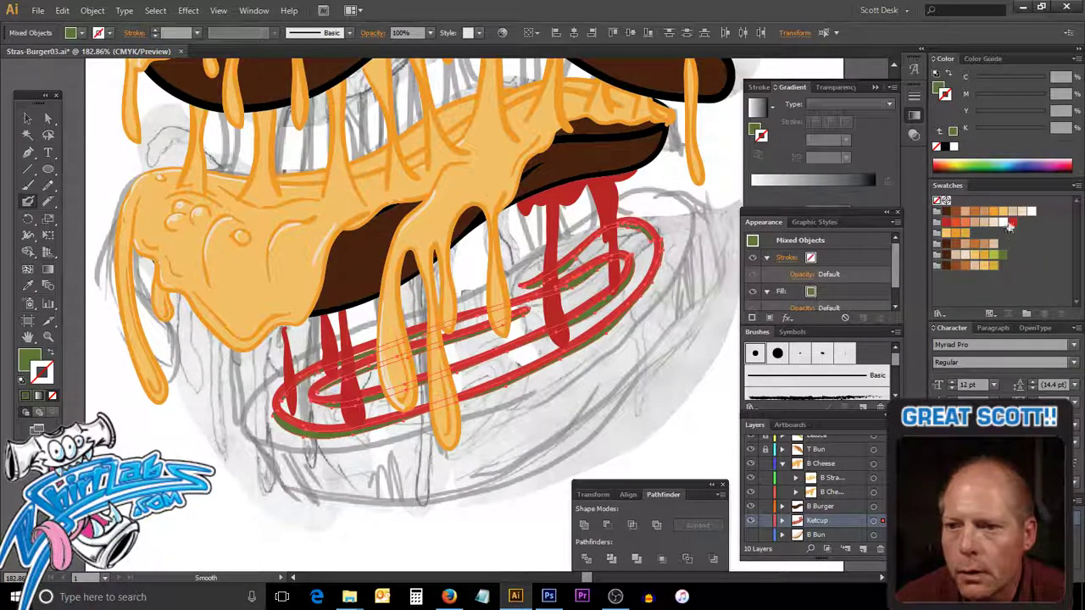
left_click(1011, 223)
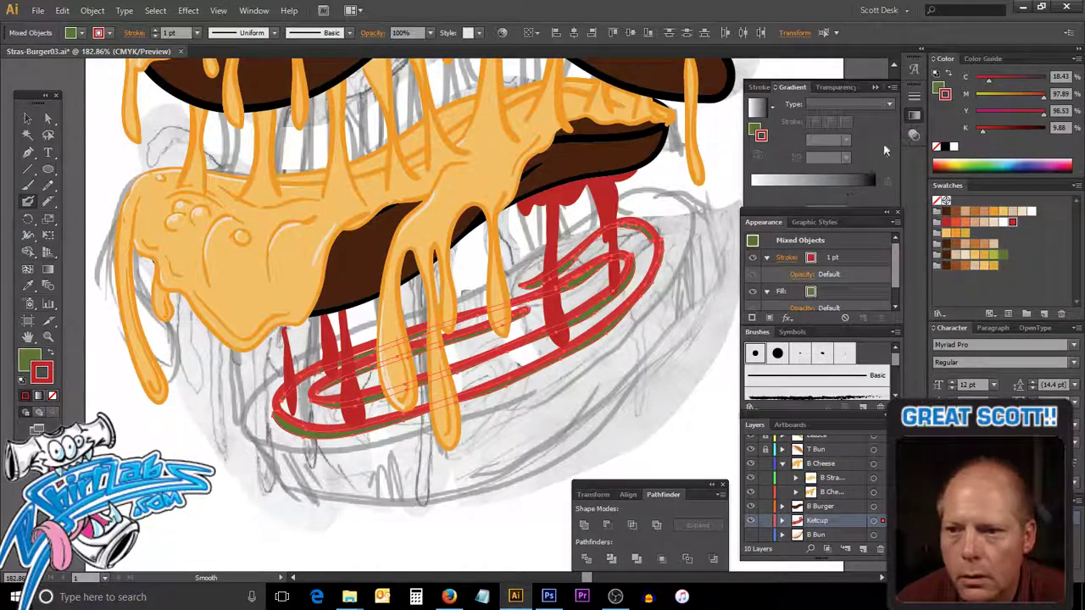
left_click_drag(950, 95, 937, 87)
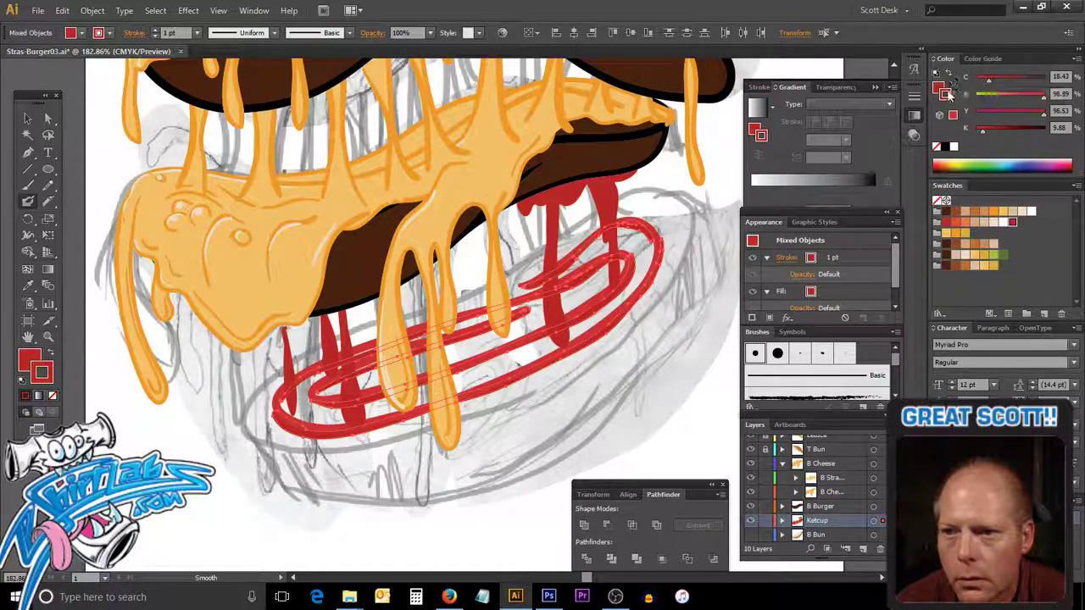
left_click(936, 146)
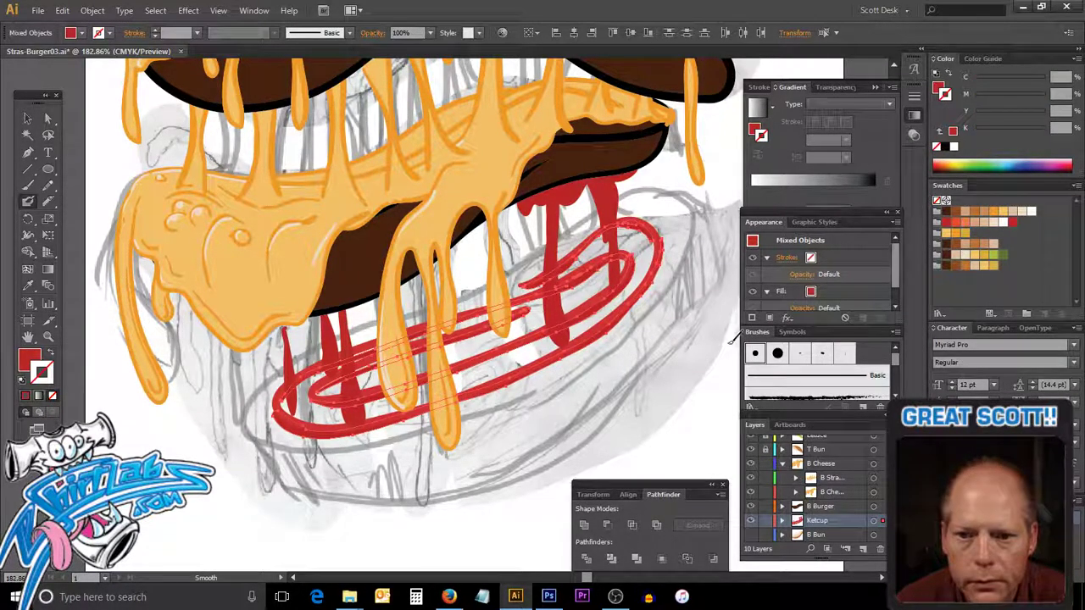
key("ctrl+shift+a")
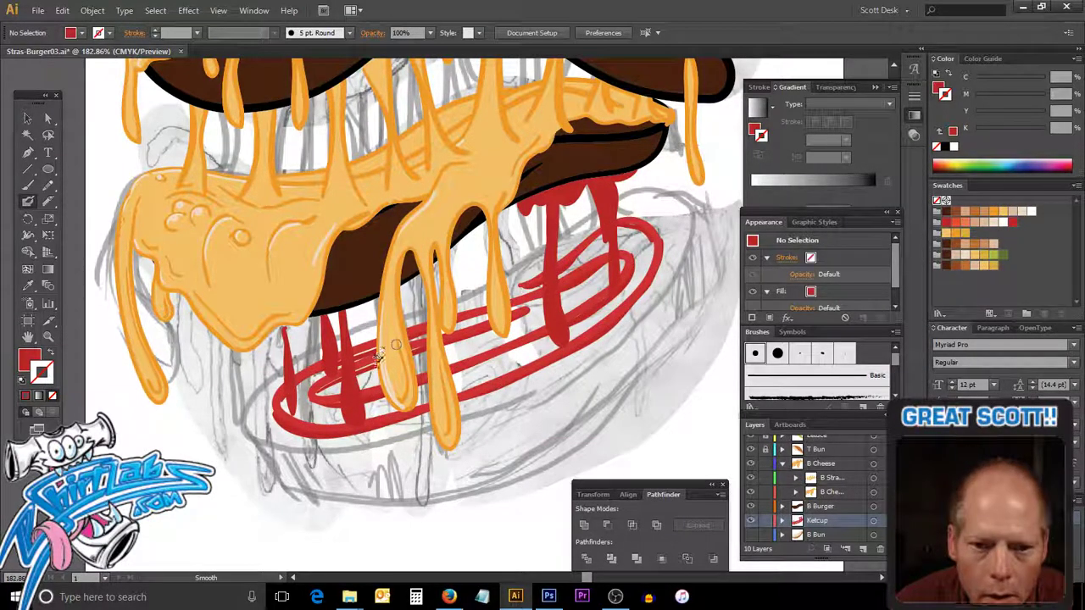
Smooth two red ketchup swirl paths along their length to remove bumps.
left_click(371, 367, "ctrl")
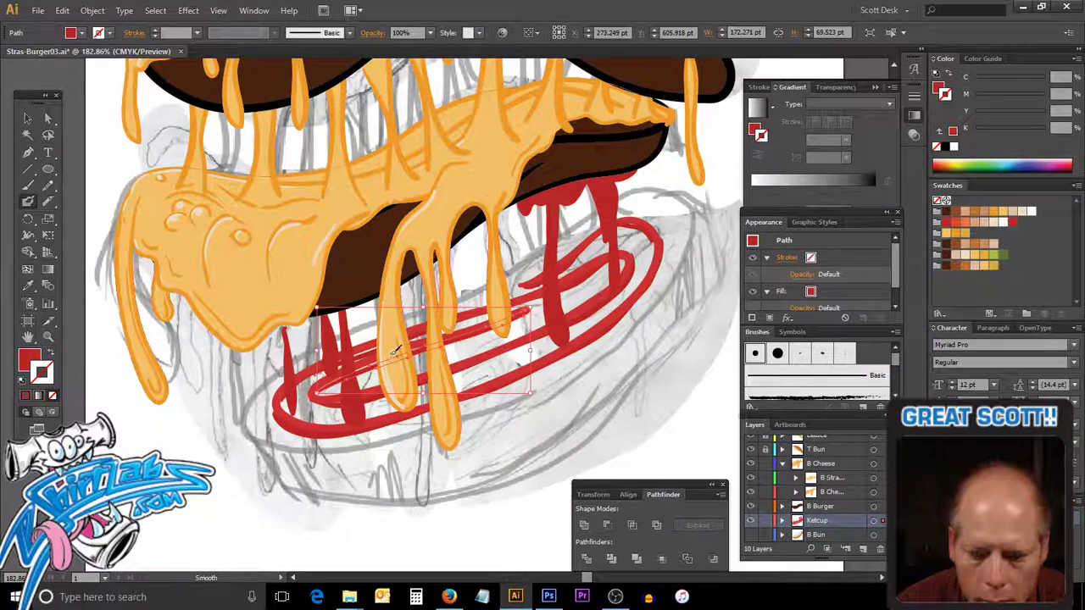
left_click(368, 356, "ctrl")
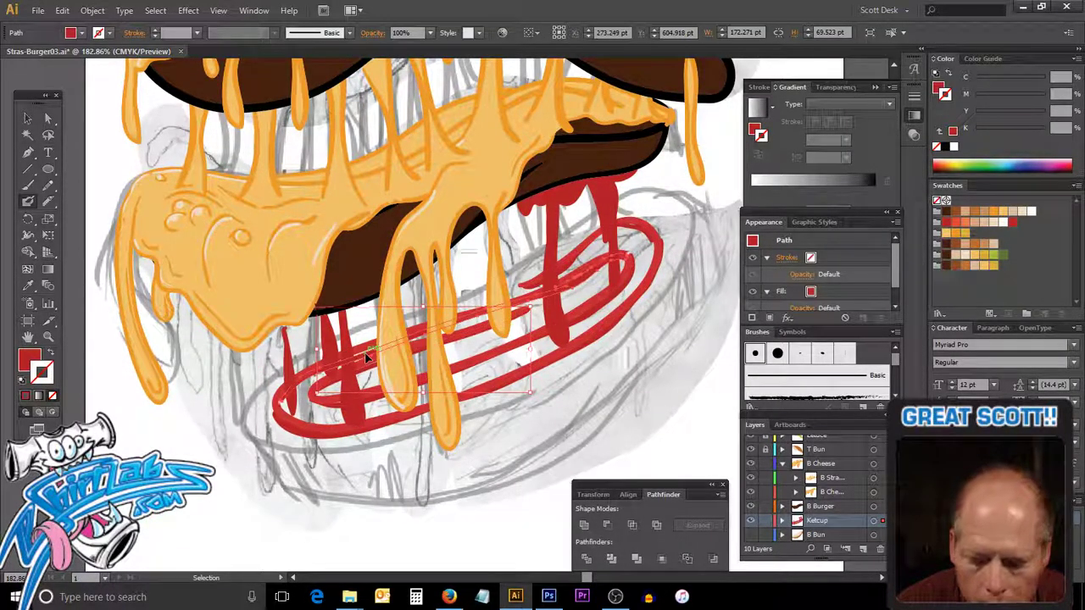
left_click_drag(625, 262, 368, 354)
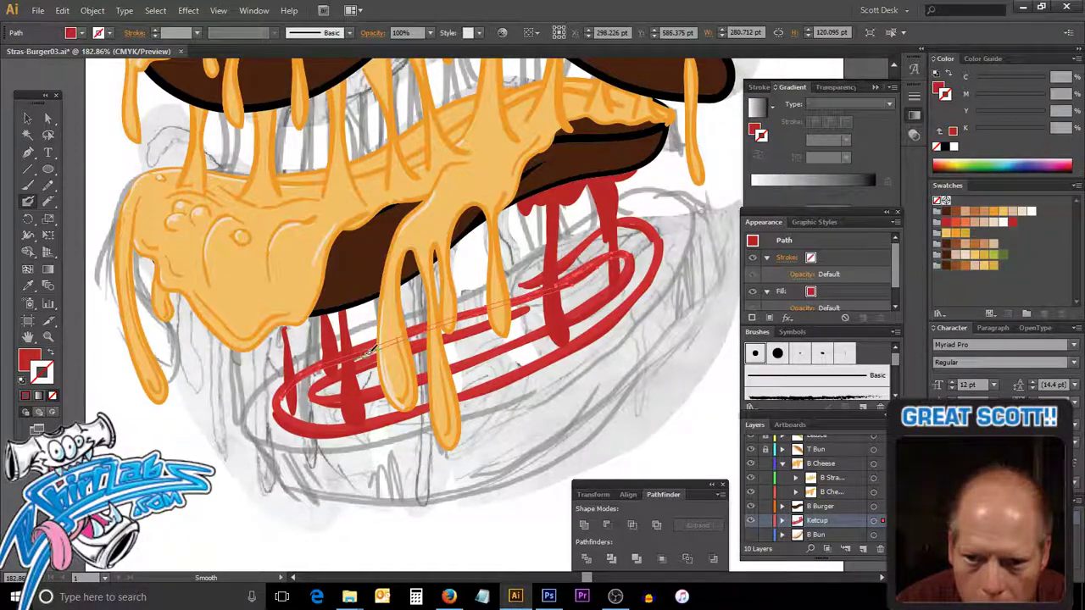
left_click(218, 410, "ctrl")
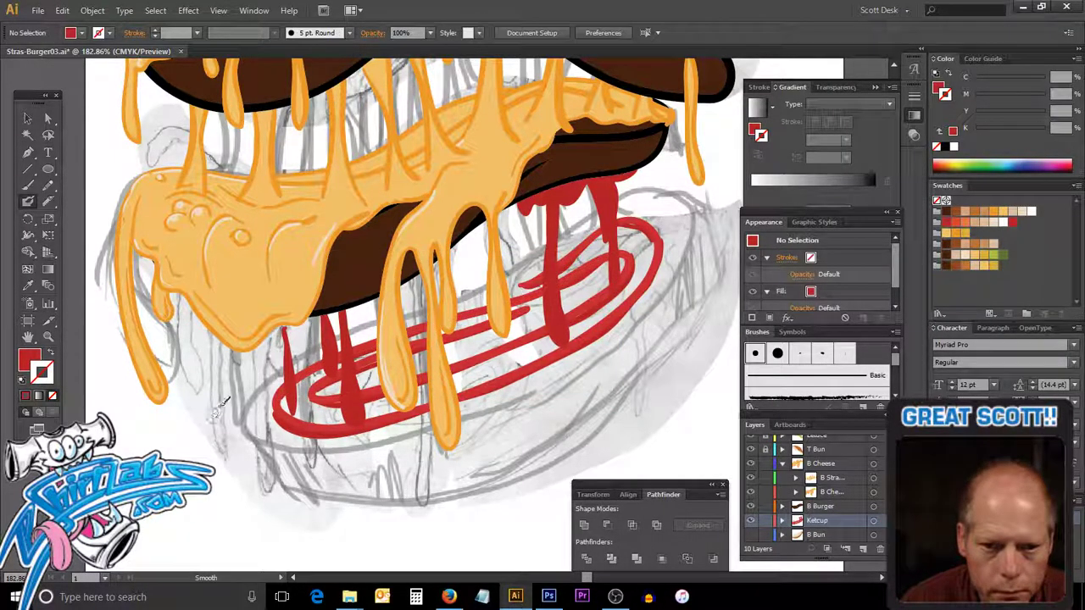
left_click(373, 405, "ctrl")
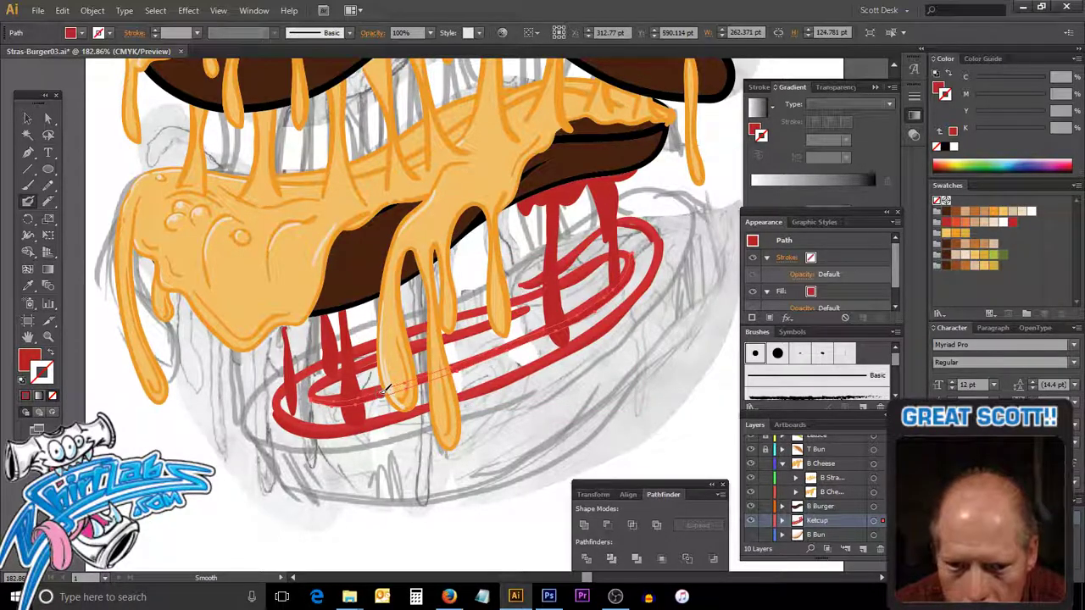
left_click_drag(384, 388, 387, 392)
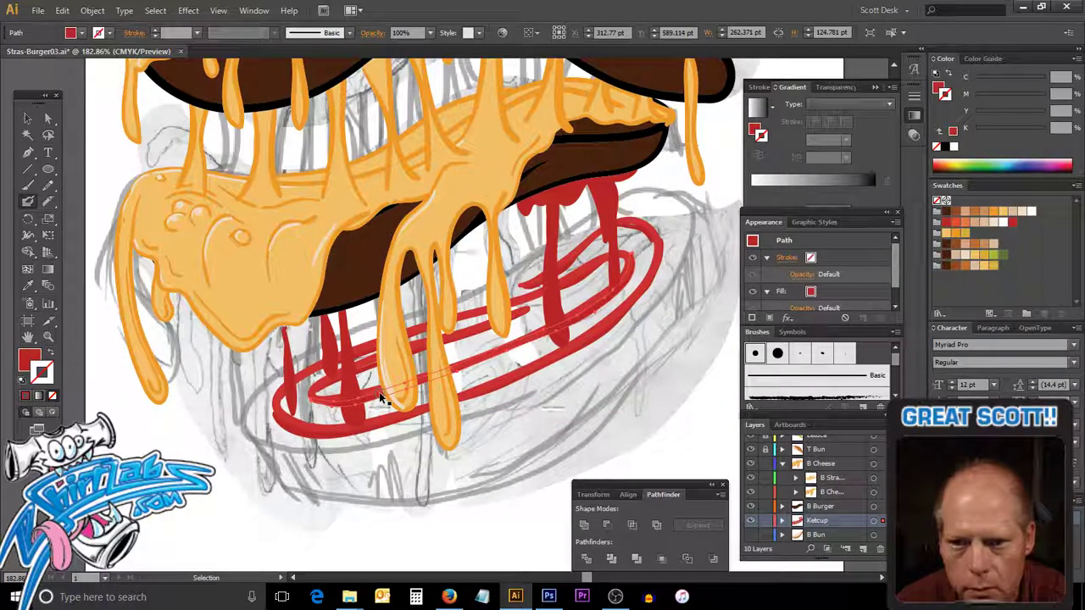
left_click(700, 322, "ctrl")
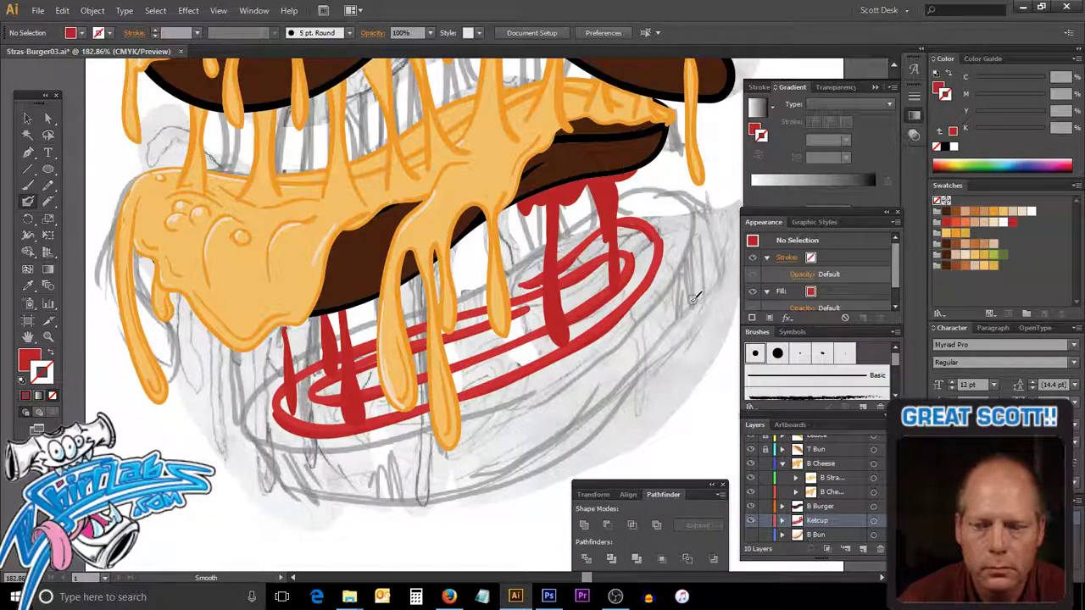
Select the outer ketchup path for refinement, then deselect it.
left_click(621, 348, "ctrl")
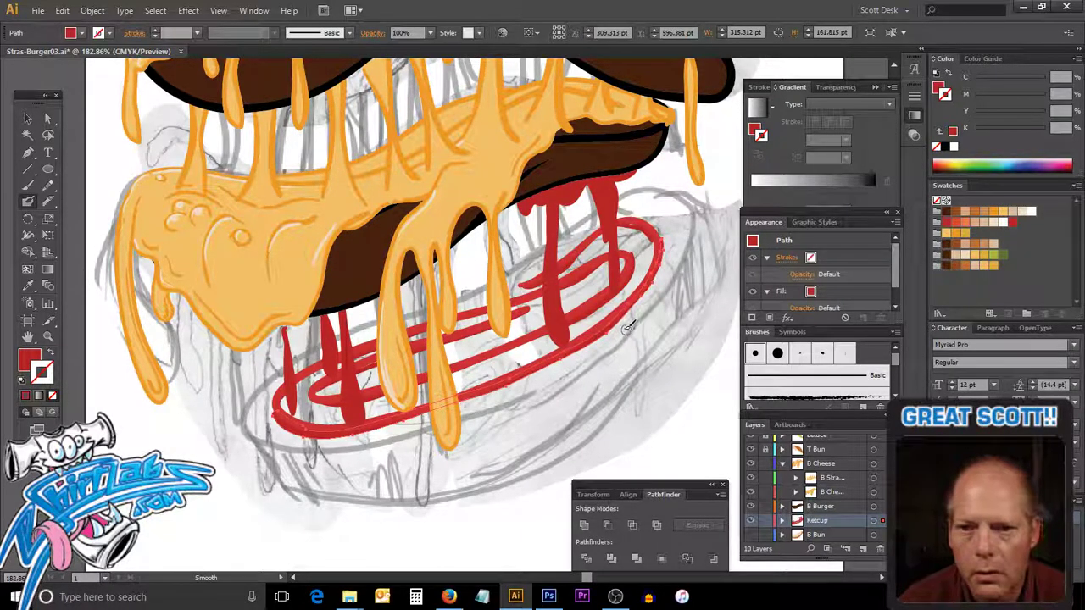
left_click(630, 329, "ctrl")
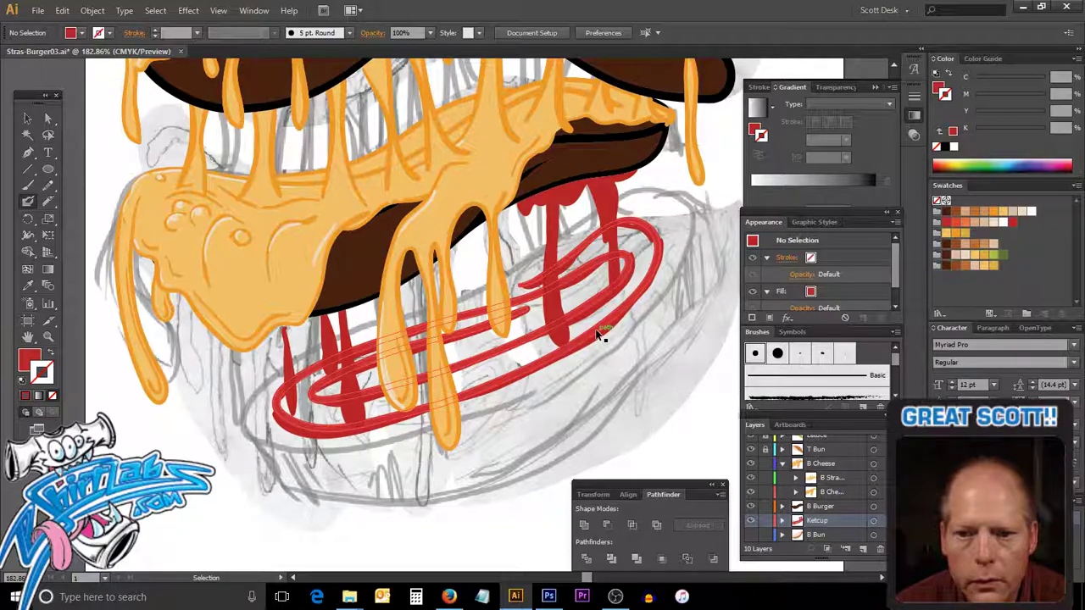
left_click(598, 336, "ctrl")
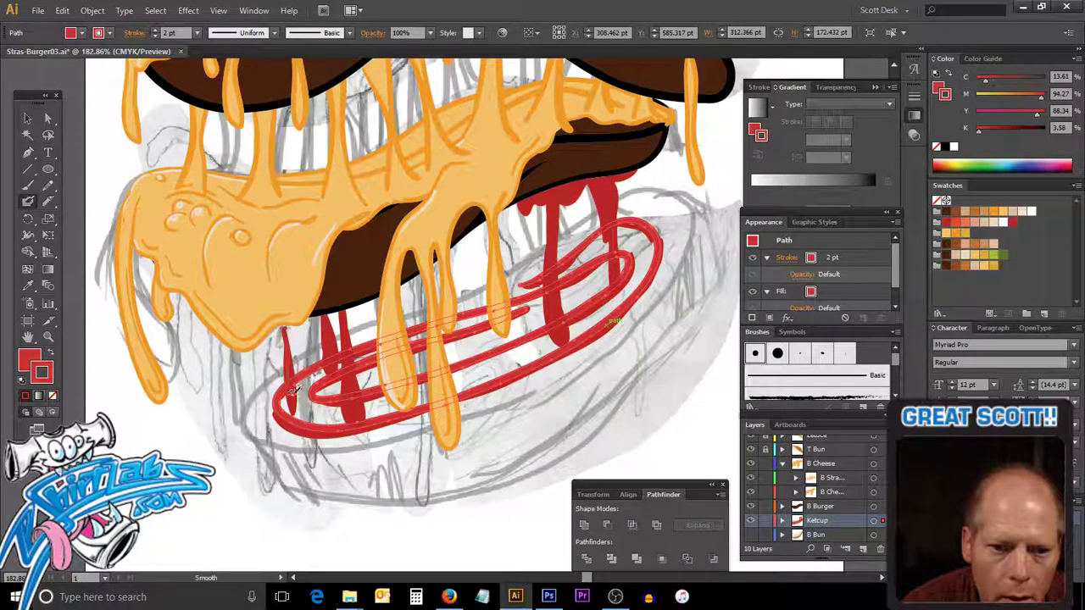
key("ctrl+shift+a")
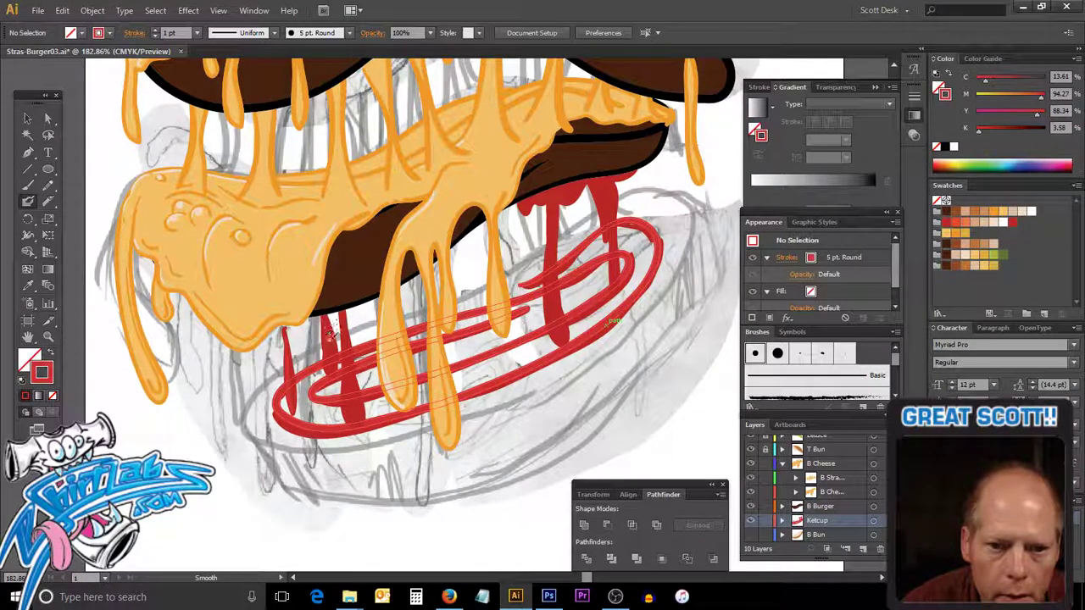
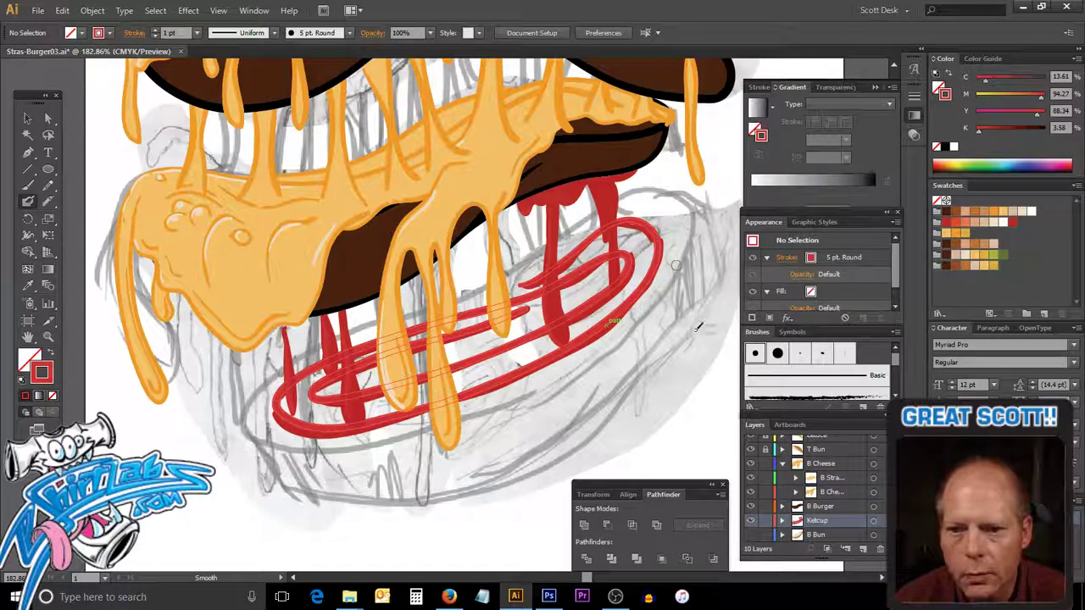
Pick the orange-red swatch and select the ketchup drip and its small highlight path.
key("v")
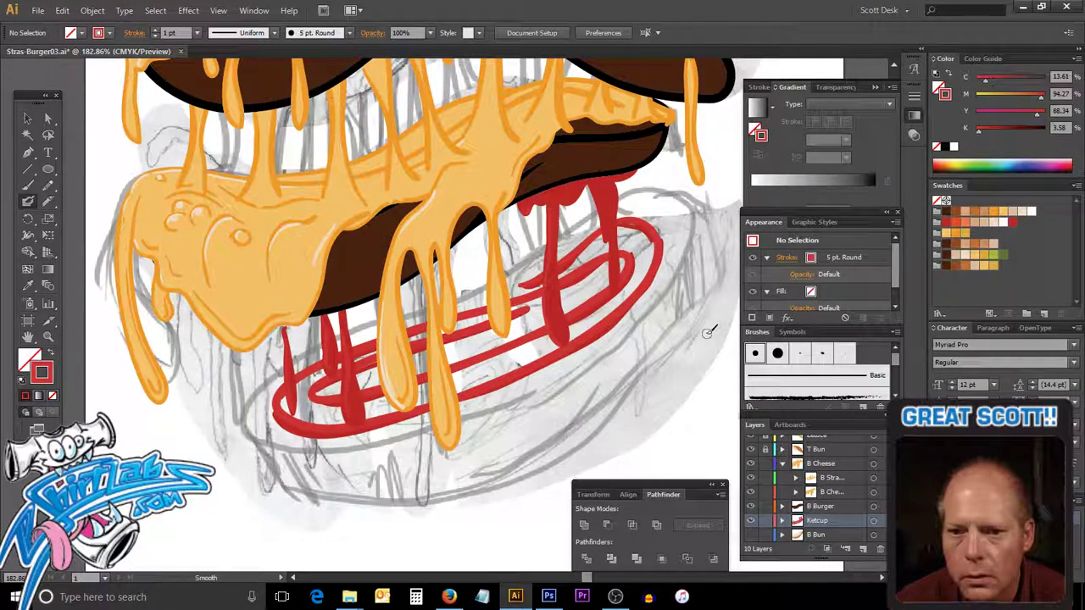
left_click(965, 221)
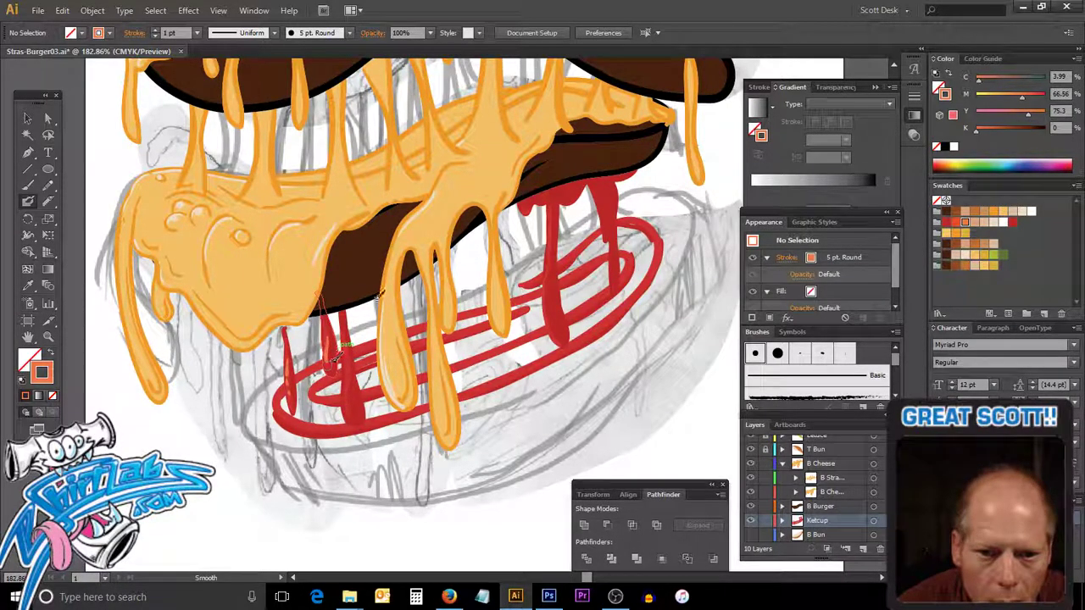
left_click(378, 315, "ctrl")
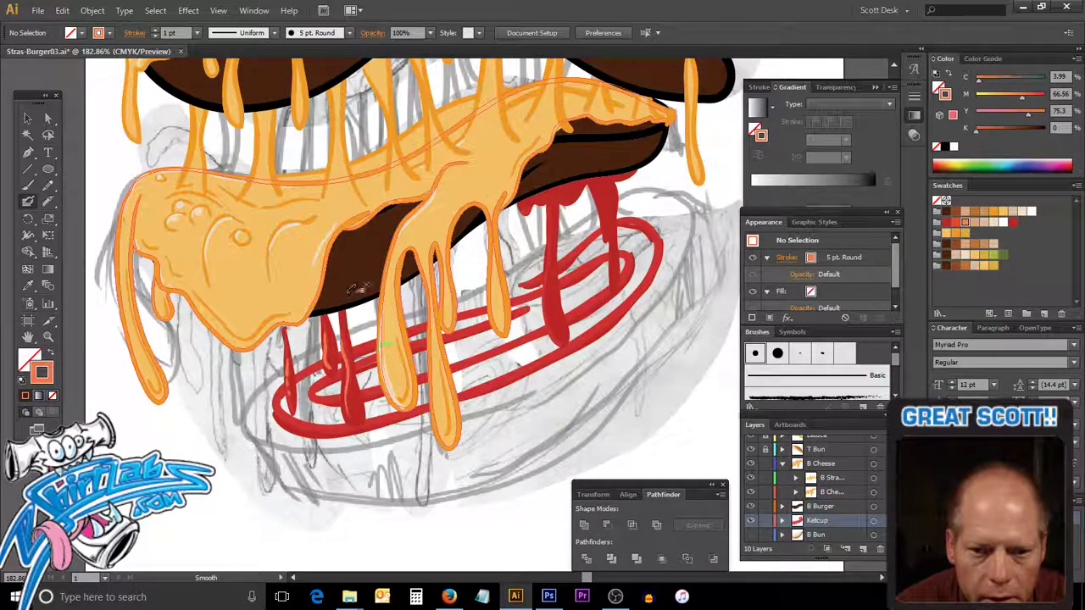
left_click(355, 331, "ctrl")
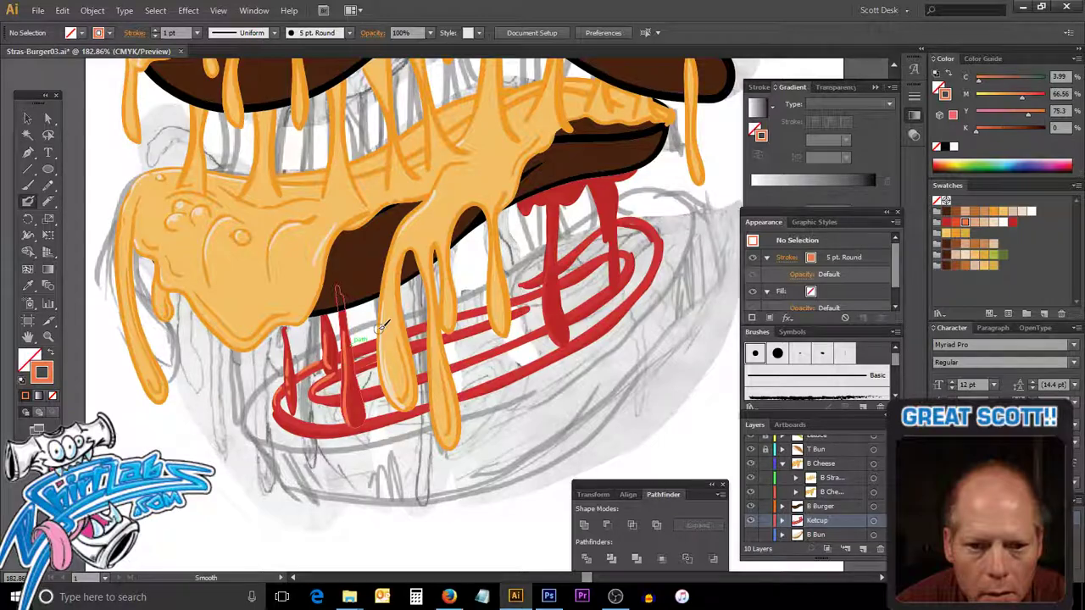
left_click(337, 386, "ctrl")
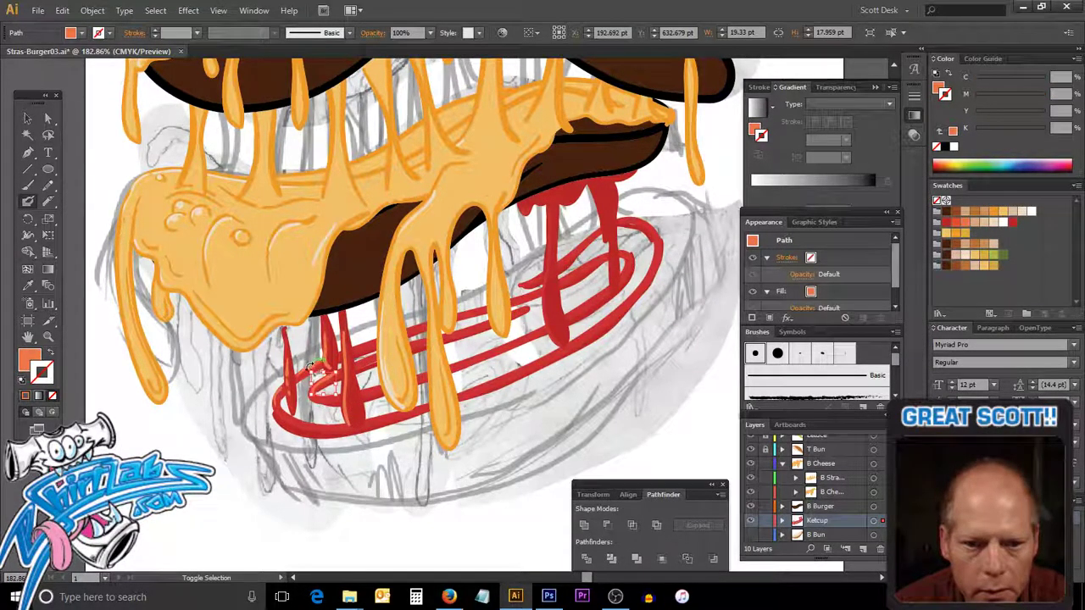
Inspect the left ketchup strokes by selecting and deselecting their paths.
left_click(311, 364, "ctrl+shift")
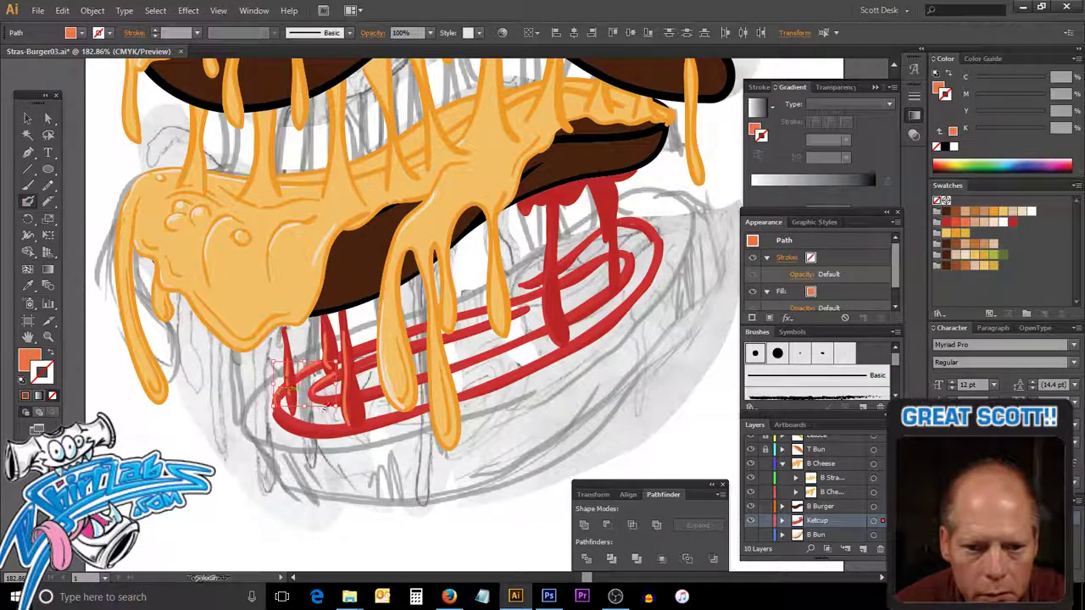
left_click(276, 406)
left_click(300, 442, "ctrl")
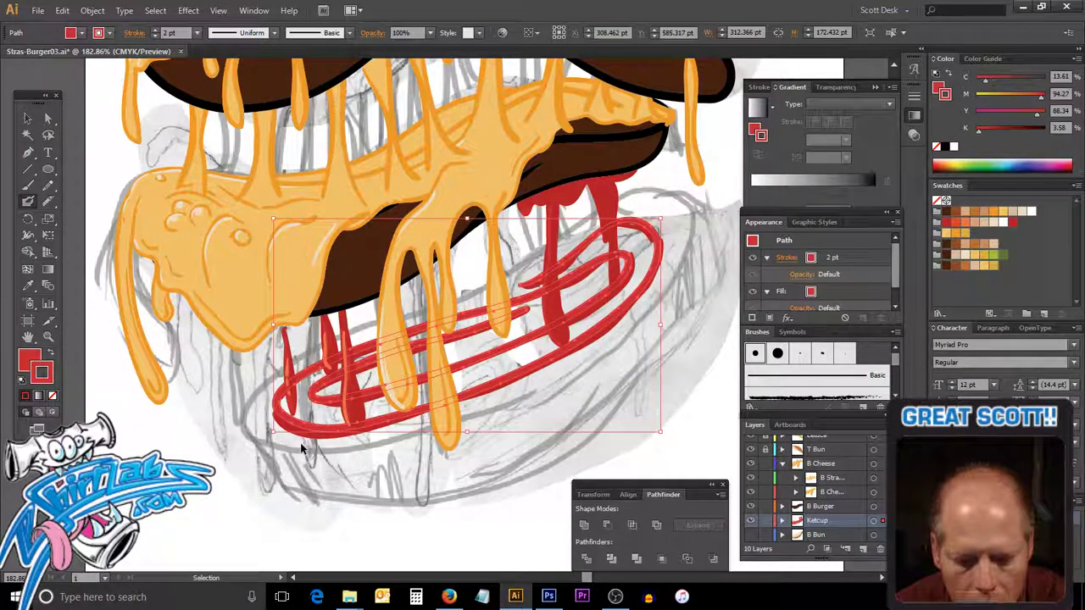
left_click_drag(301, 442, 462, 420)
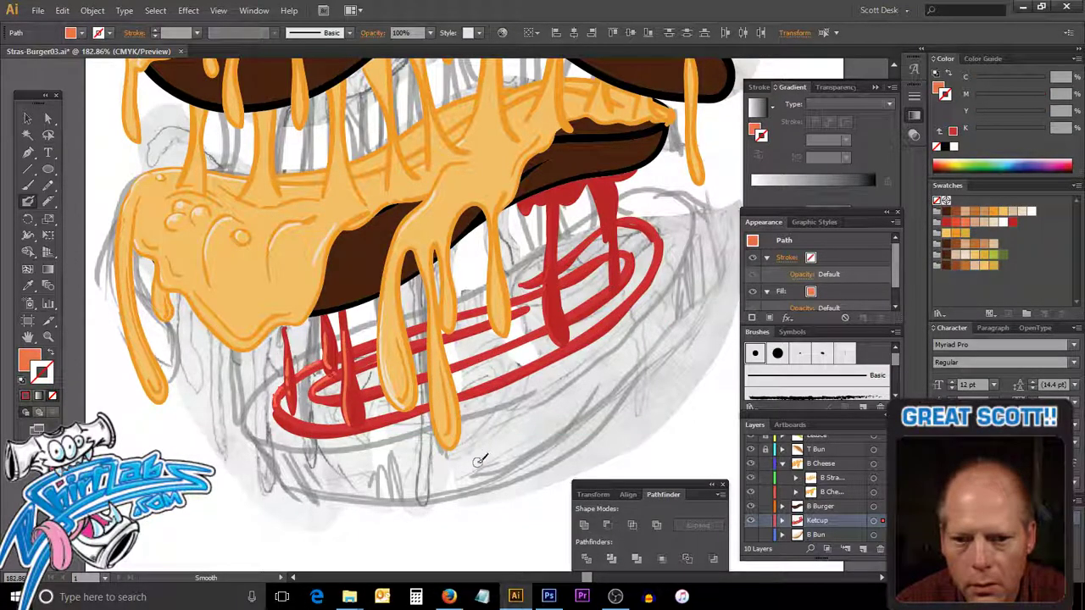
left_click(485, 472, "ctrl")
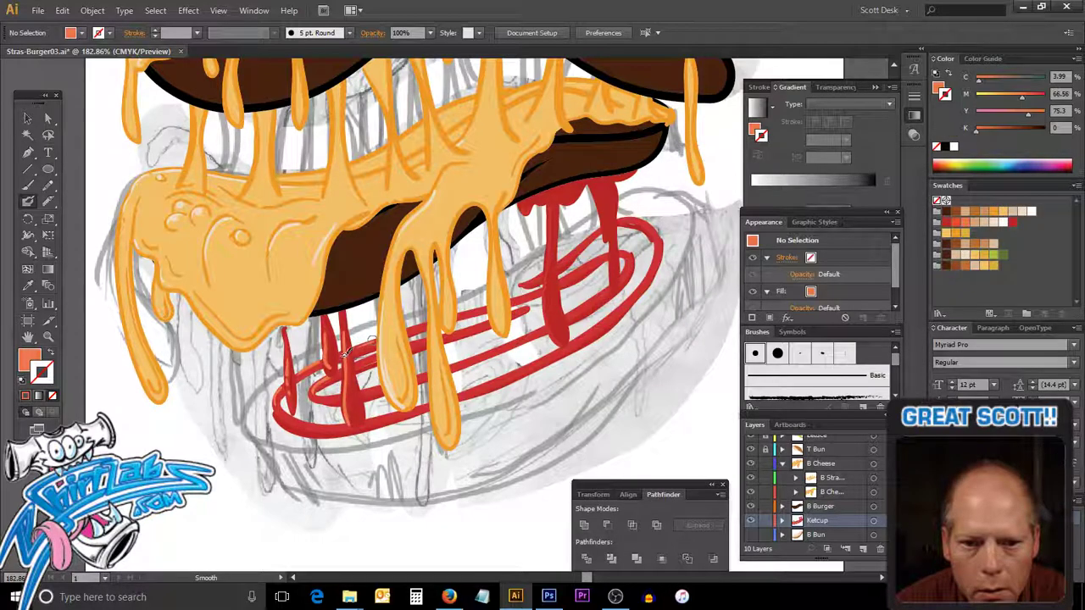
Paint a thin orange highlight streak along the ketchup zigzag.
key("shift+x")
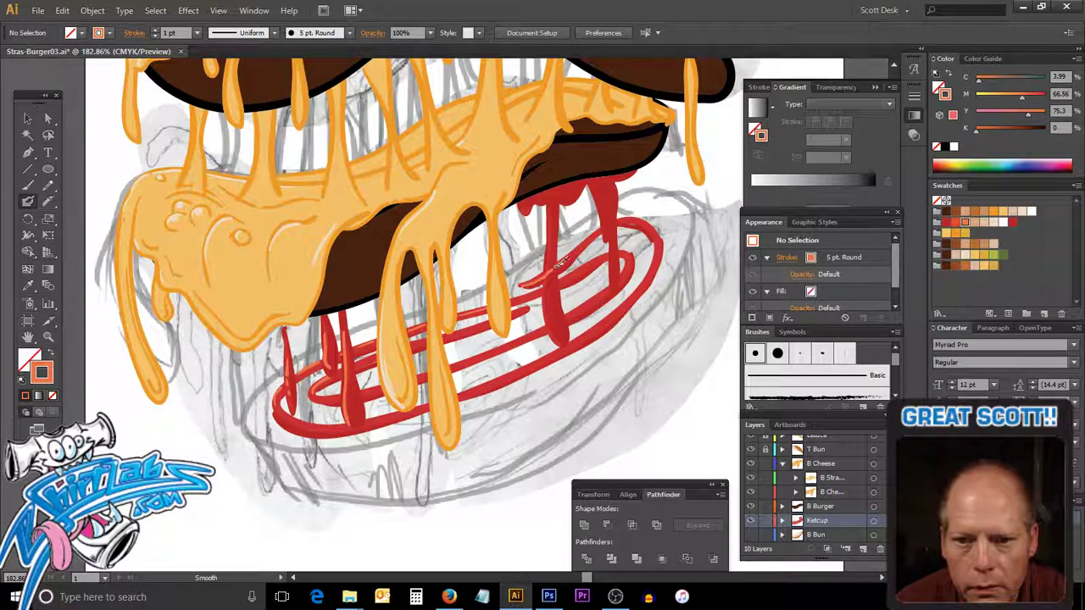
key("ctrl")
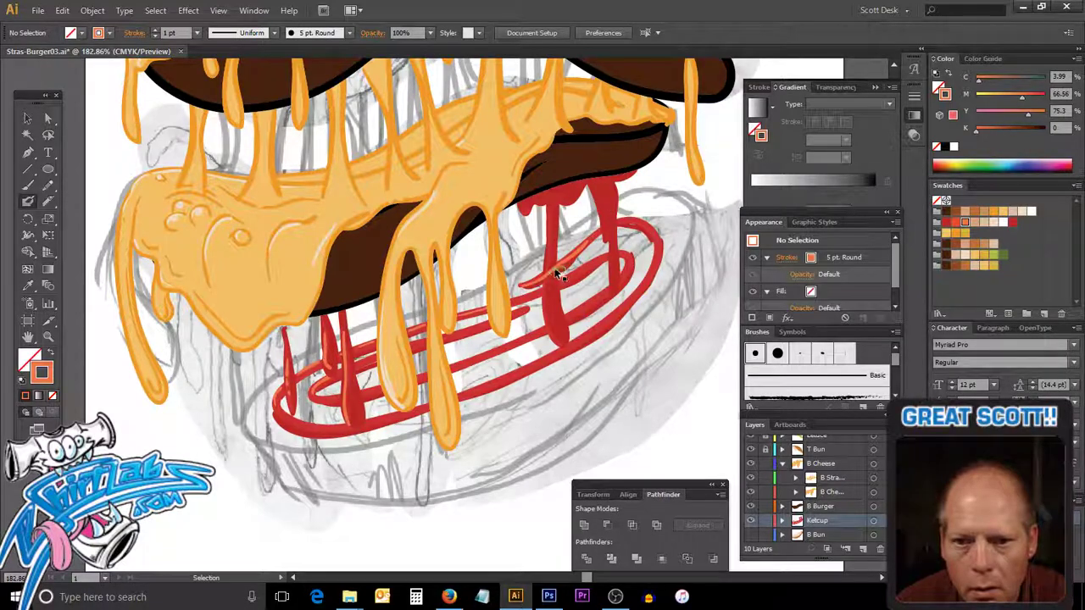
left_click(566, 273, "ctrl")
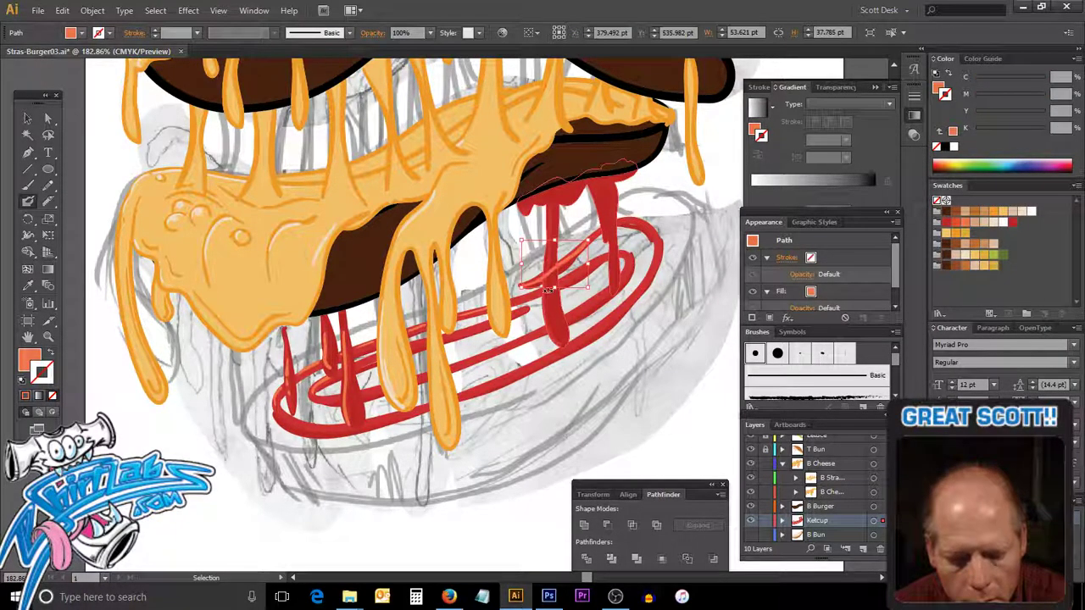
left_click(559, 282, "ctrl")
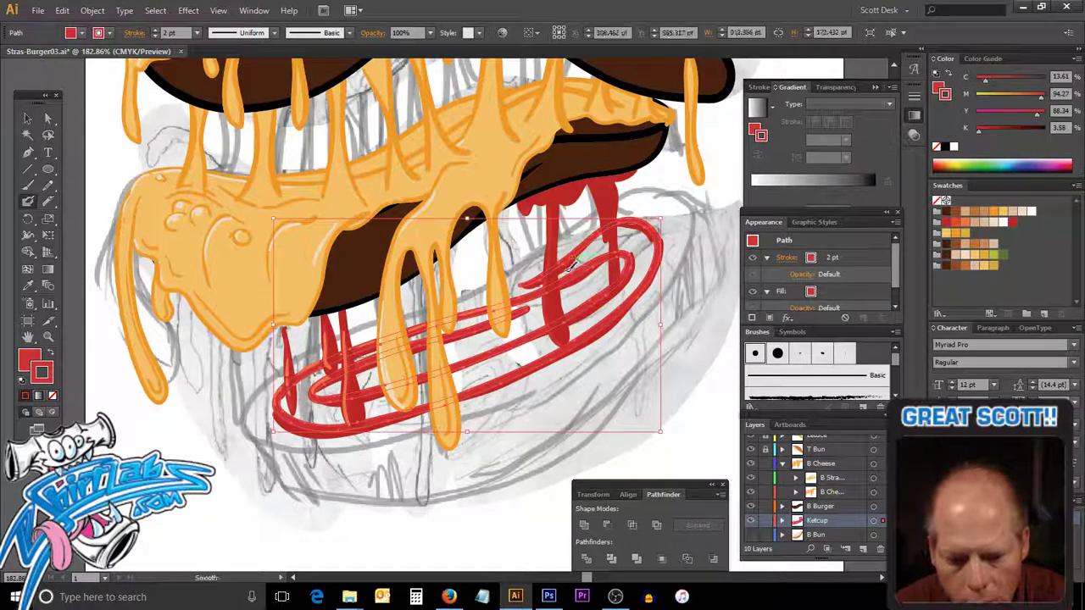
key("ctrl+shift+a")
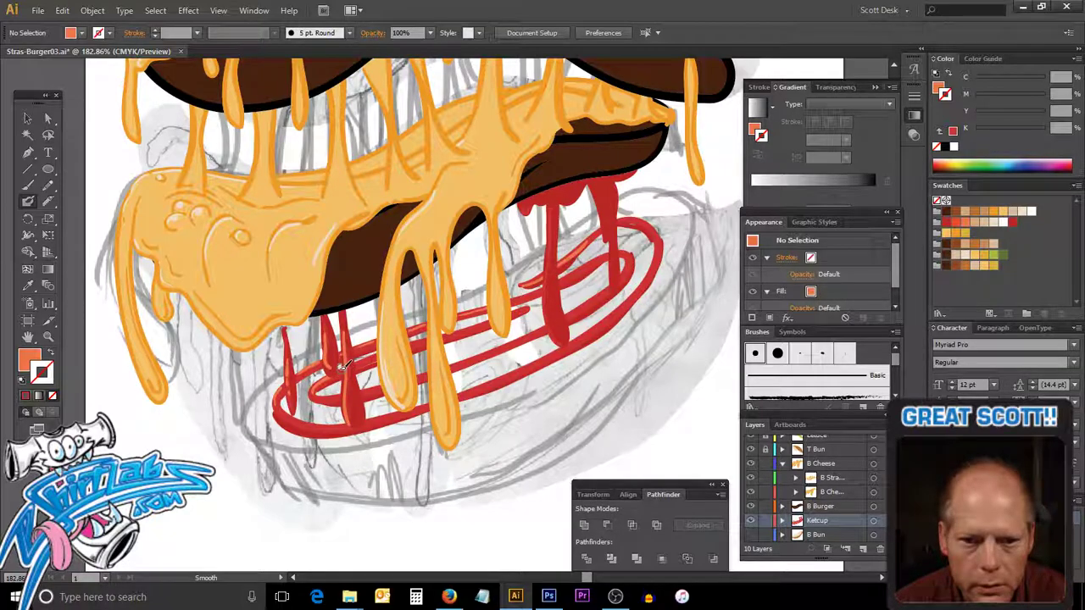
left_click_drag(384, 349, 536, 298)
key("shift+x")
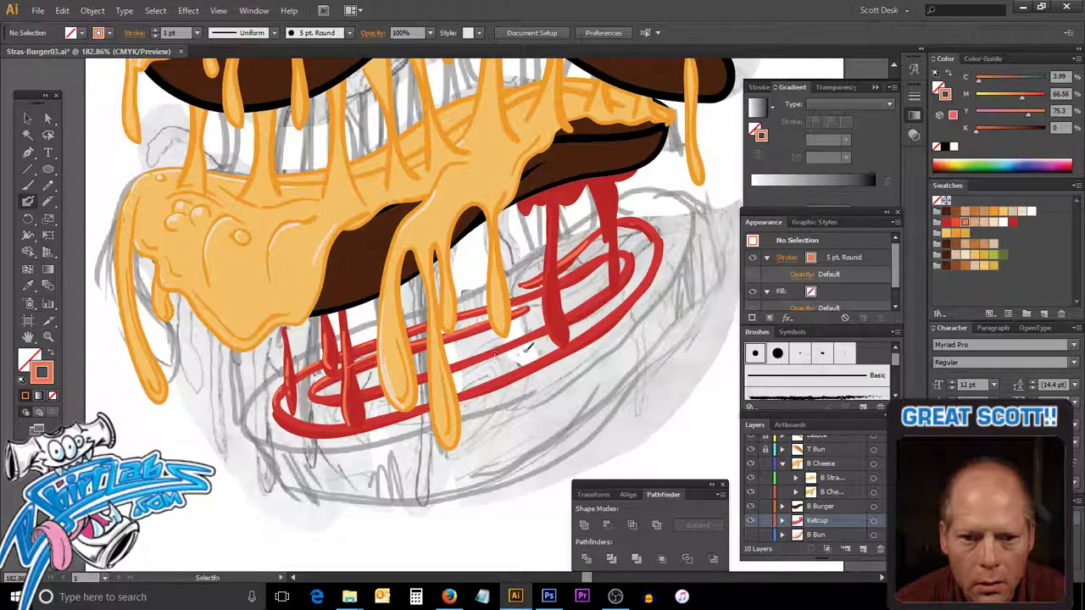
Check the new orange highlight against the red ketchup stroke beneath it.
left_click(462, 320)
key("shift+x")
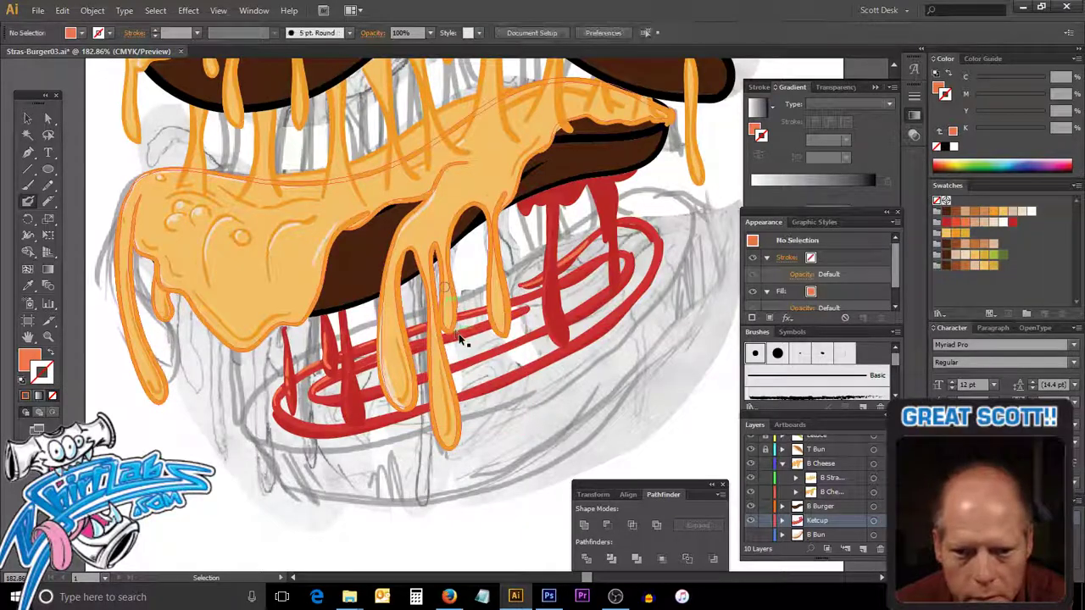
left_click(458, 331, "ctrl")
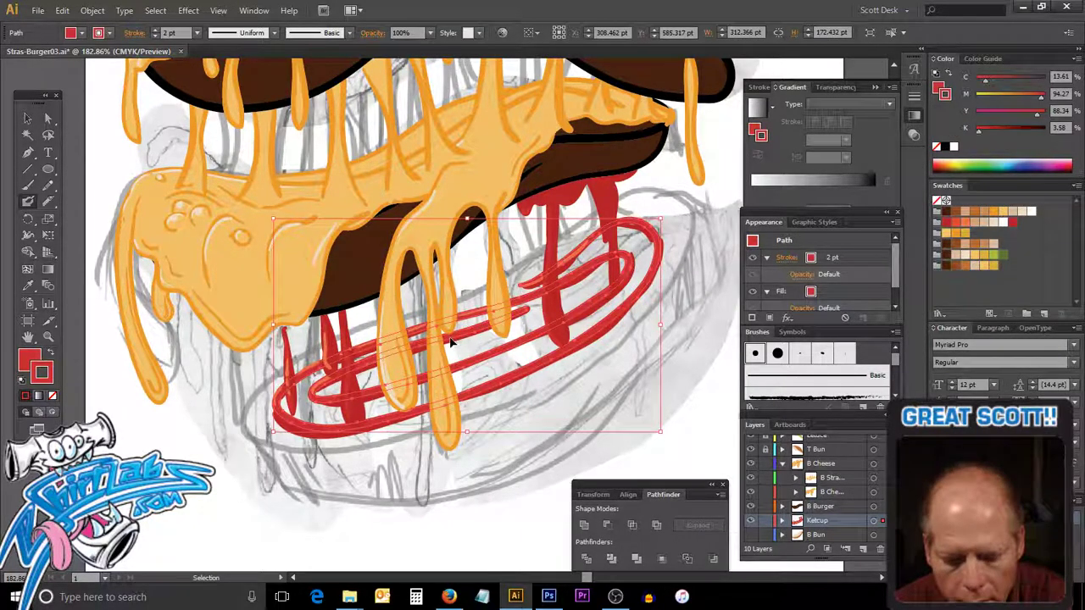
left_click(456, 339)
left_click(547, 424, "ctrl")
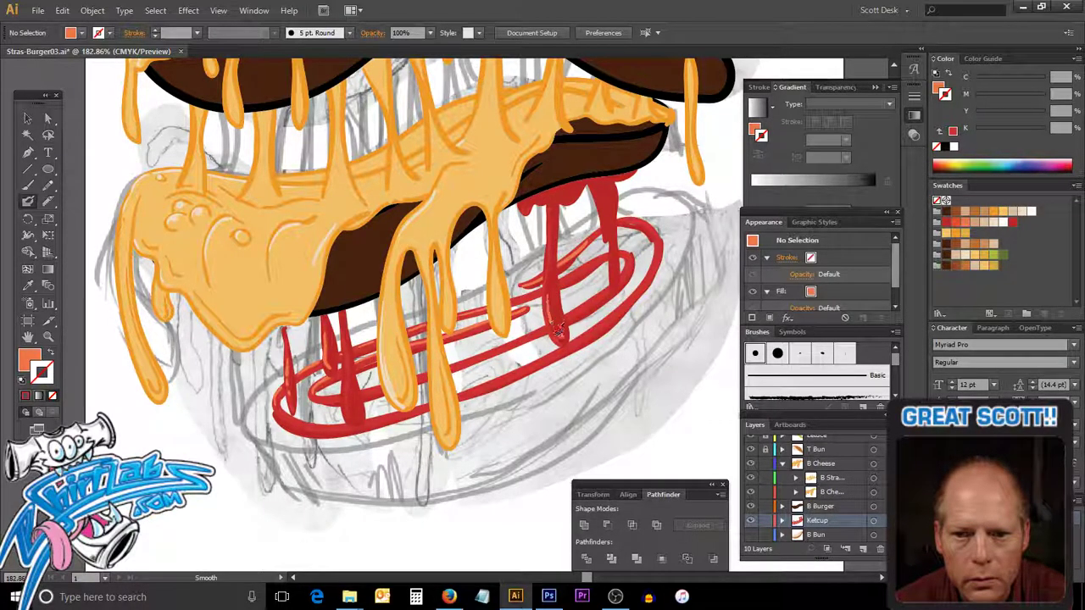
key("shift+x")
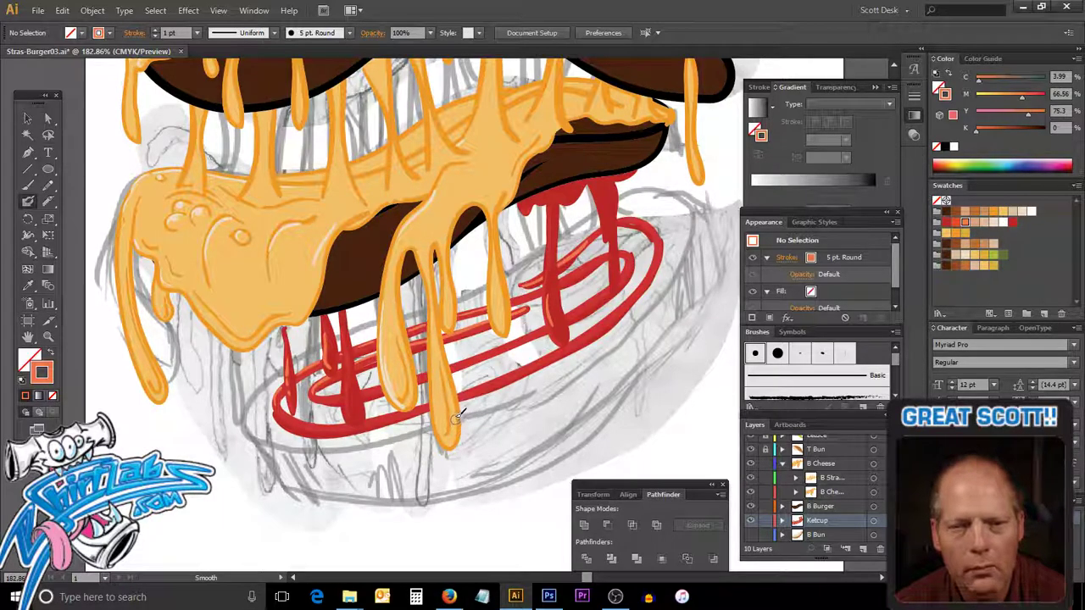
key("ctrl+space")
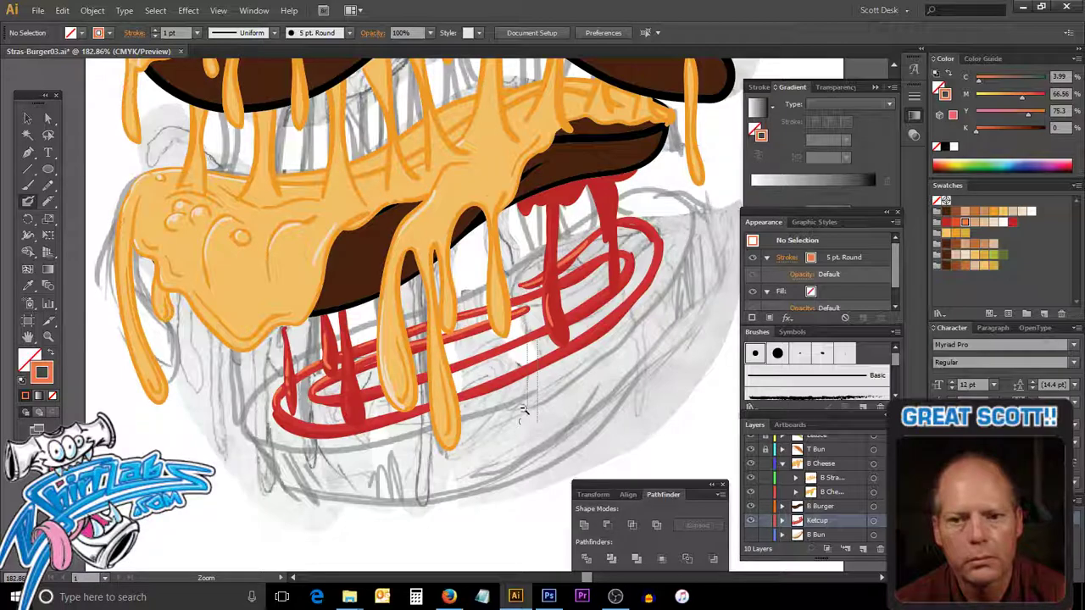
Magnify the stray orange blobs below the ketchup, delete them, and fit the artboard.
mouse_move(536, 342)
left_mouse_down()
mouse_move(623, 375)
mouse_move(660, 372)
left_mouse_up()
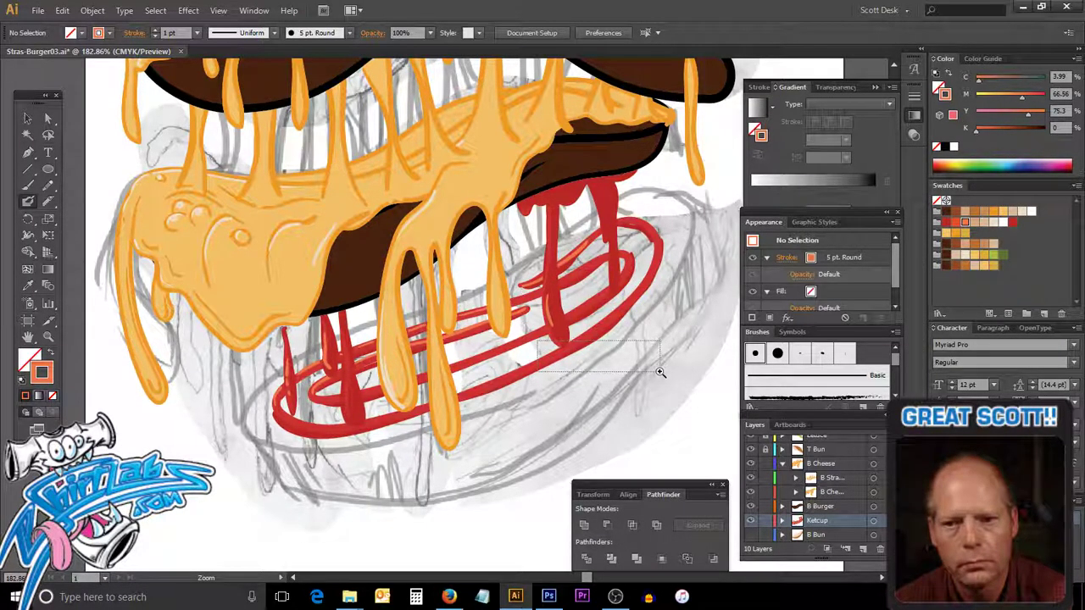
left_click_drag(660, 372, 660, 372)
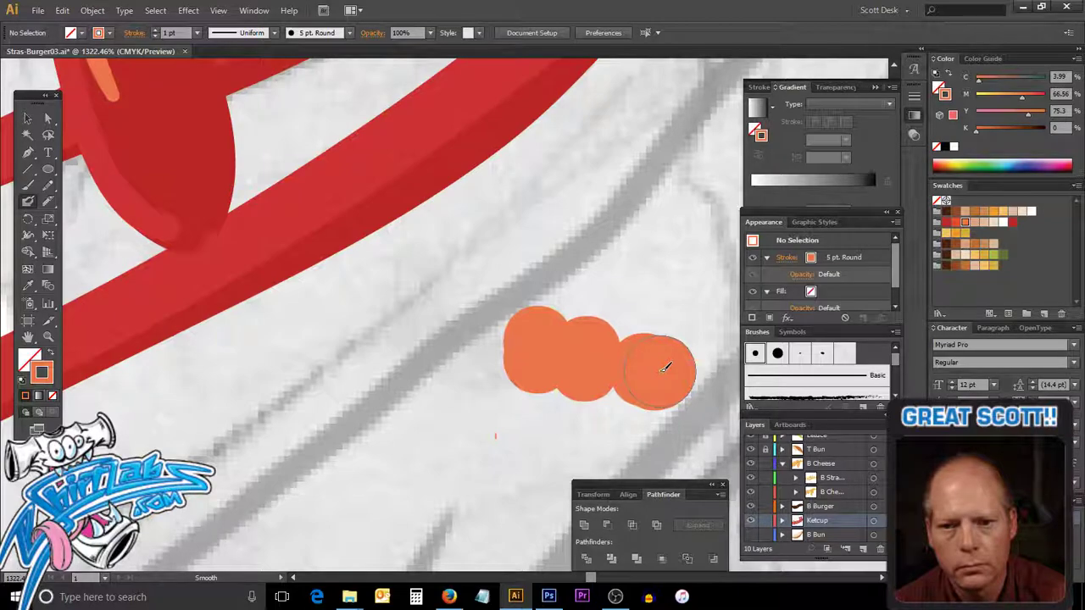
left_click_drag(491, 297, 683, 387)
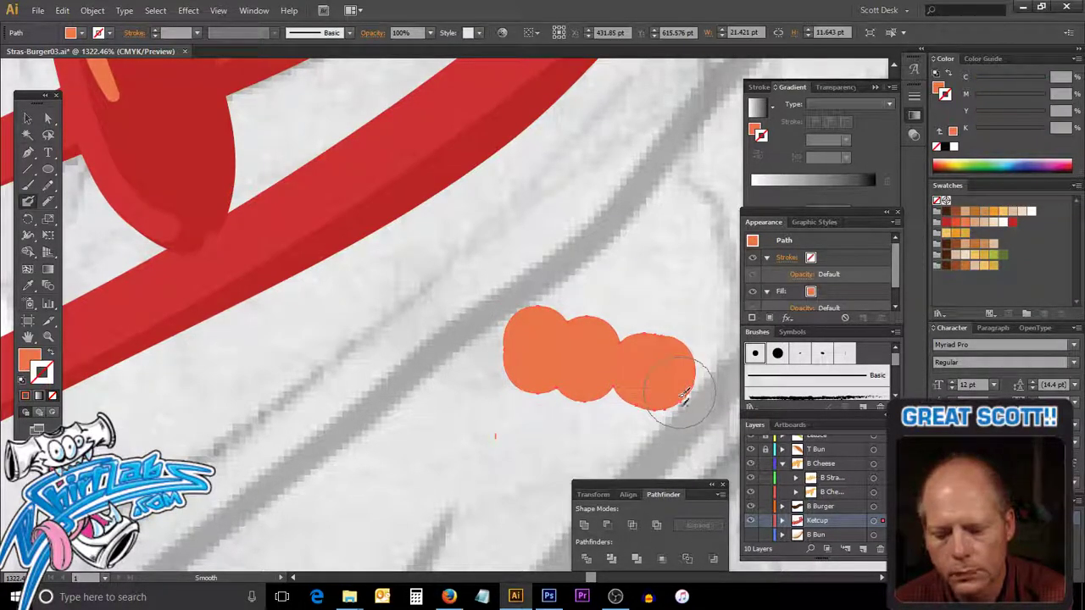
key("Delete")
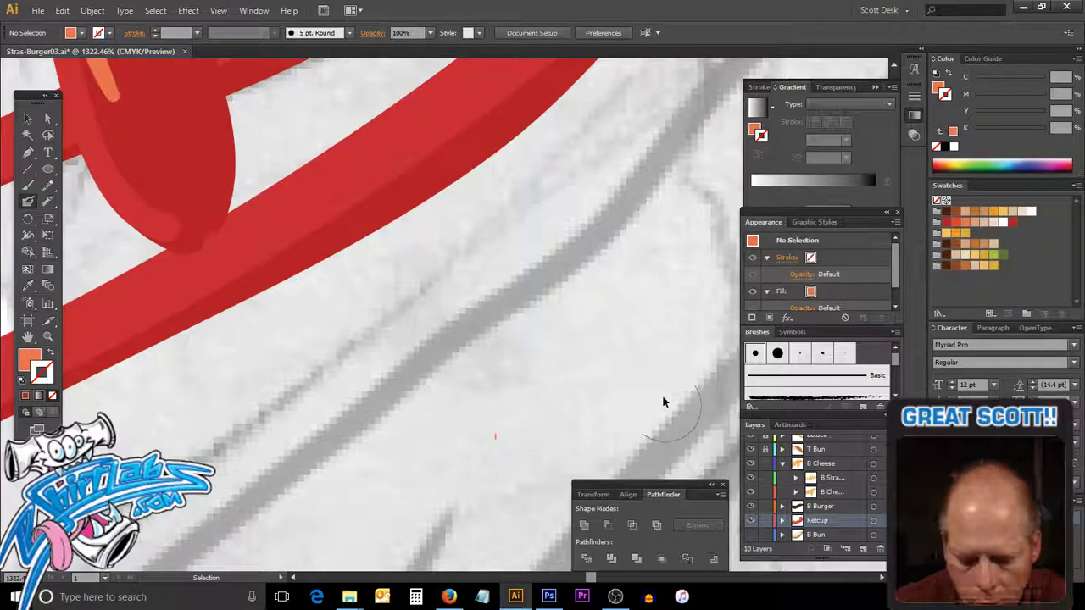
key("ctrl+0")
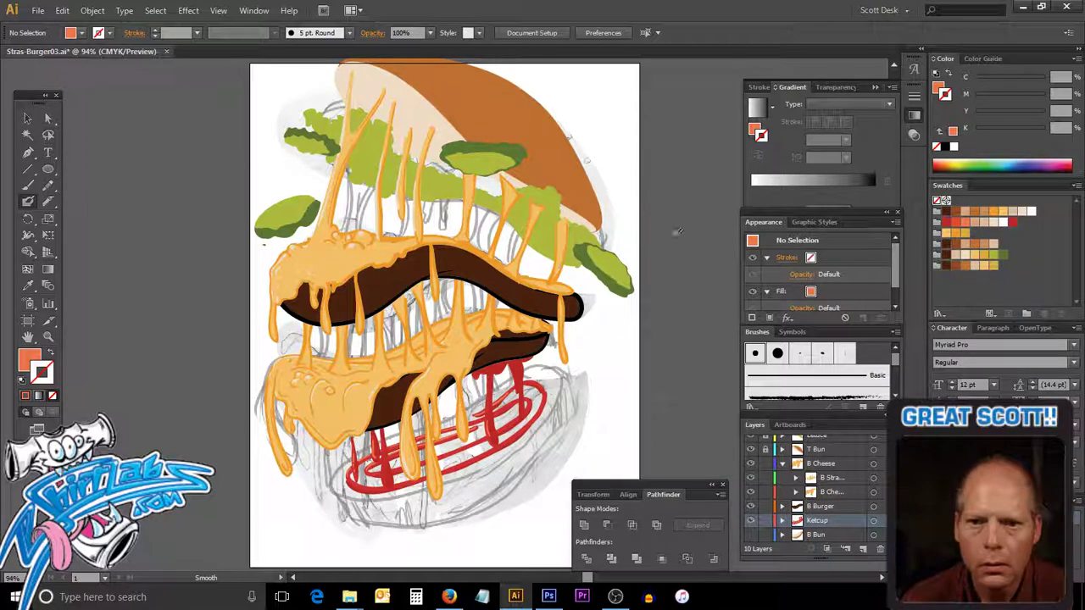
Move the lettuce down onto the lower patty.
left_click(27, 118)
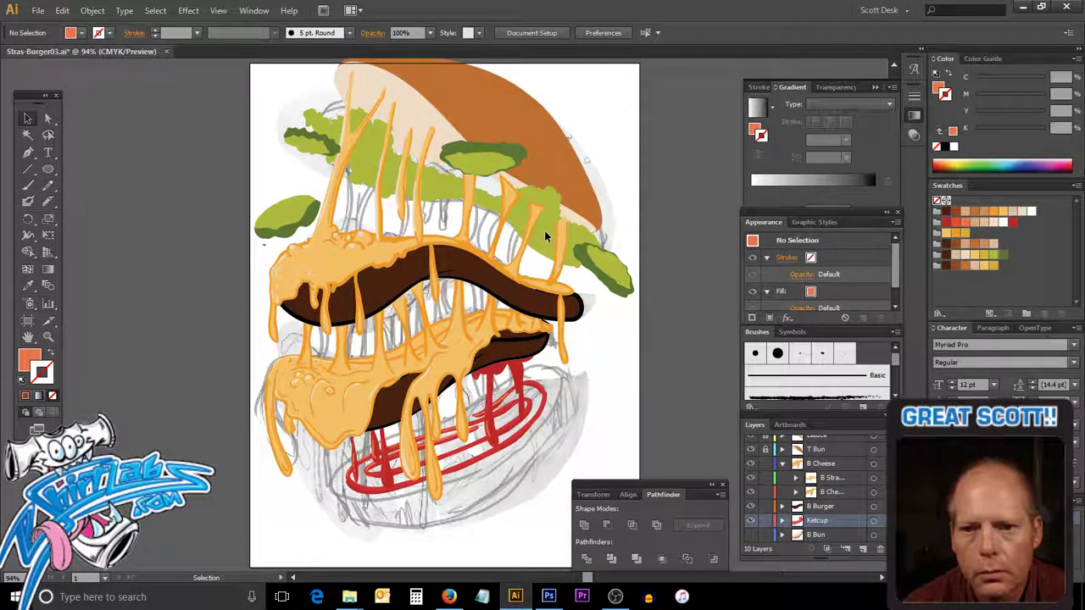
scroll(767, 454, "up", 3)
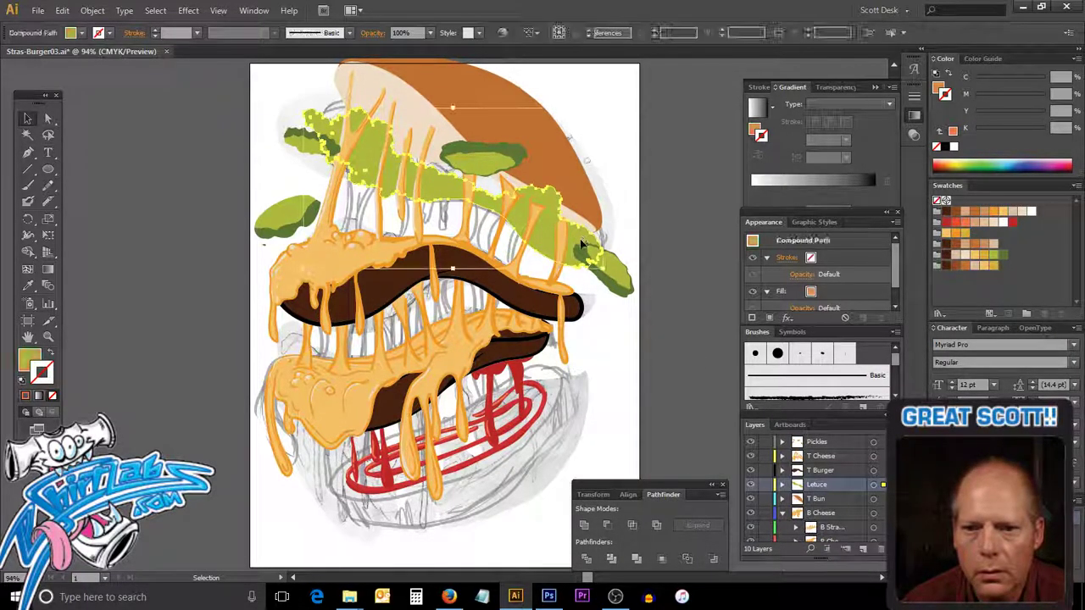
mouse_move(575, 234)
left_mouse_down()
mouse_move(557, 363)
mouse_move(570, 362)
left_mouse_up()
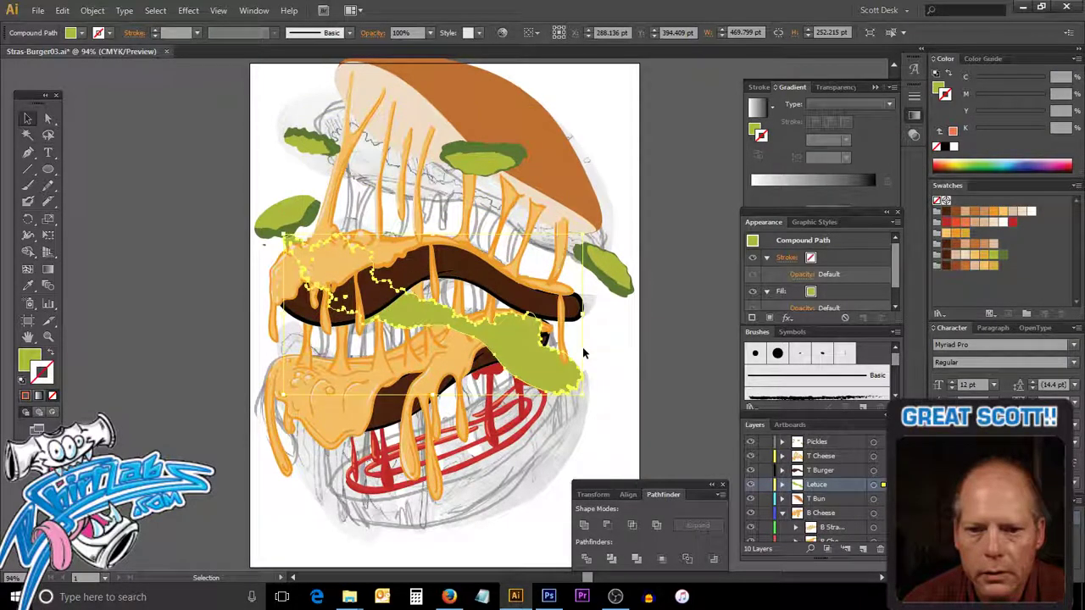
Rotate the lettuce diagonally over the bottom bun and send it behind the cheese drips.
left_click(28, 219)
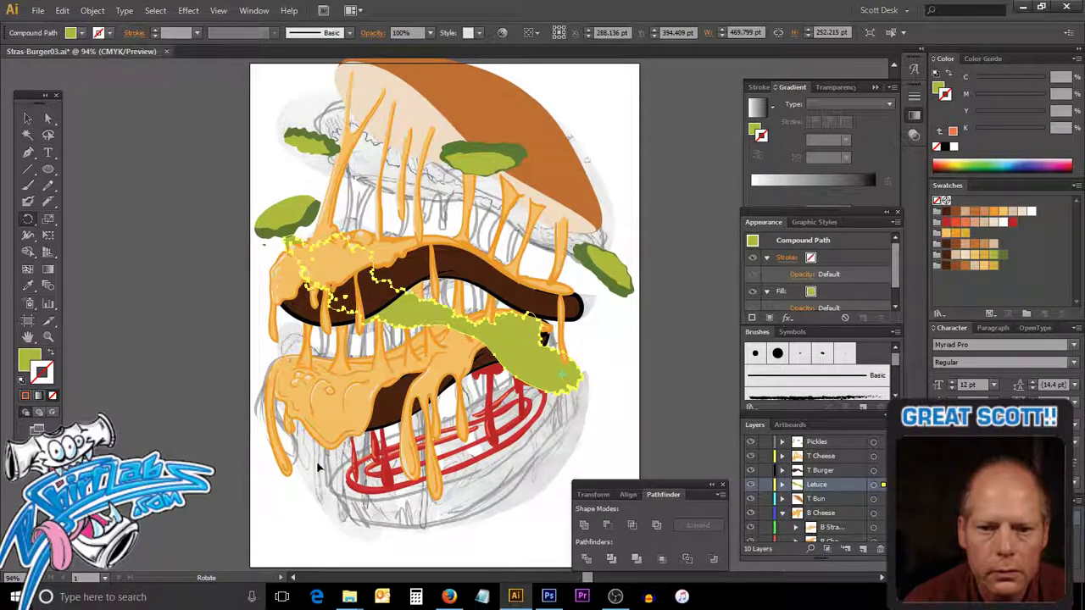
left_click_drag(319, 467, 284, 462)
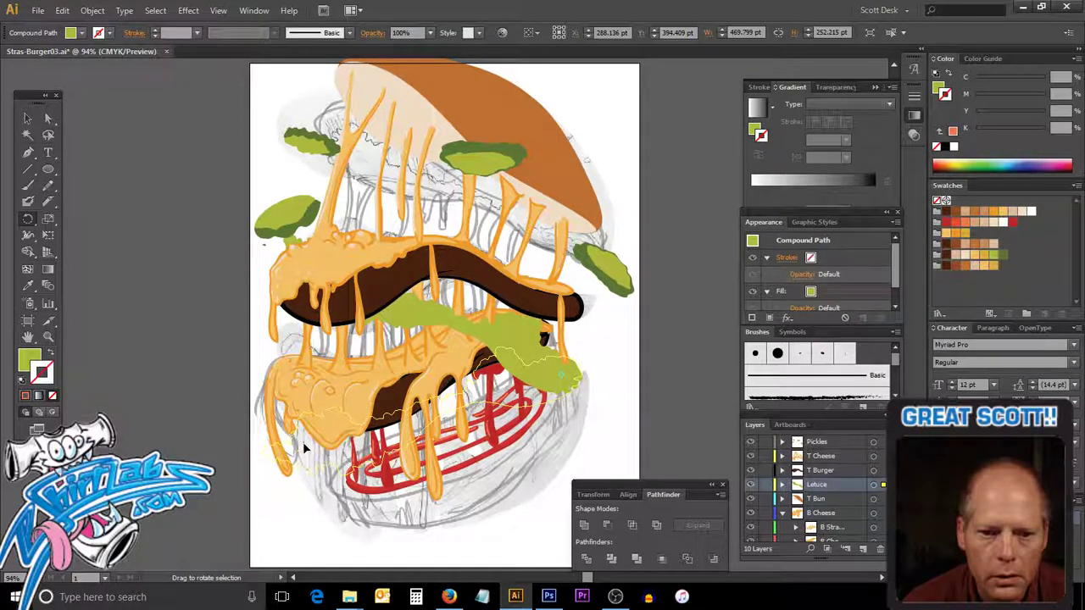
left_click_drag(300, 442, 301, 459)
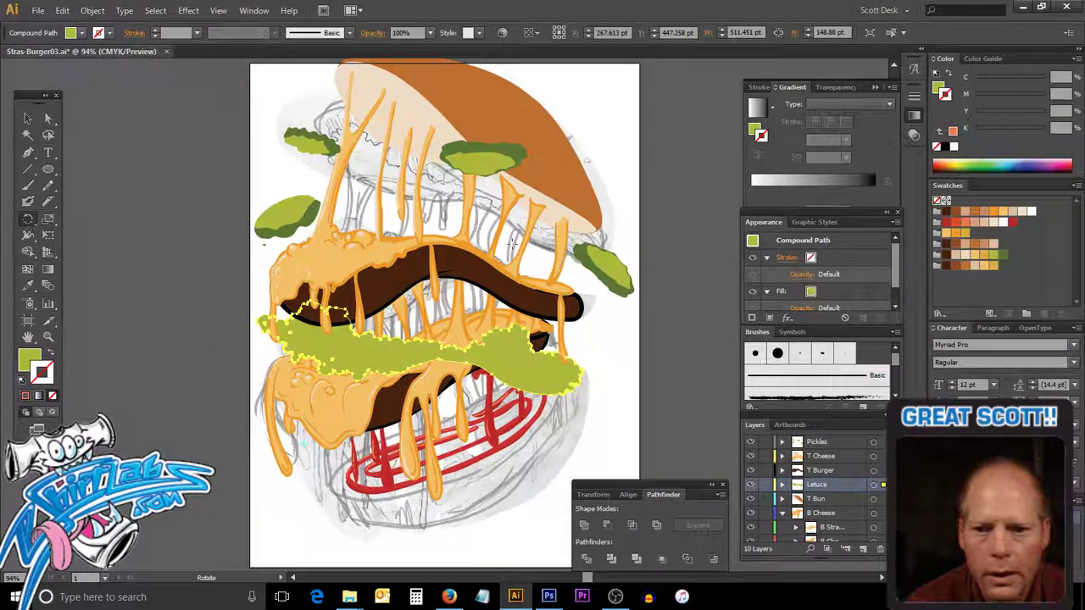
left_click_drag(241, 428, 247, 434)
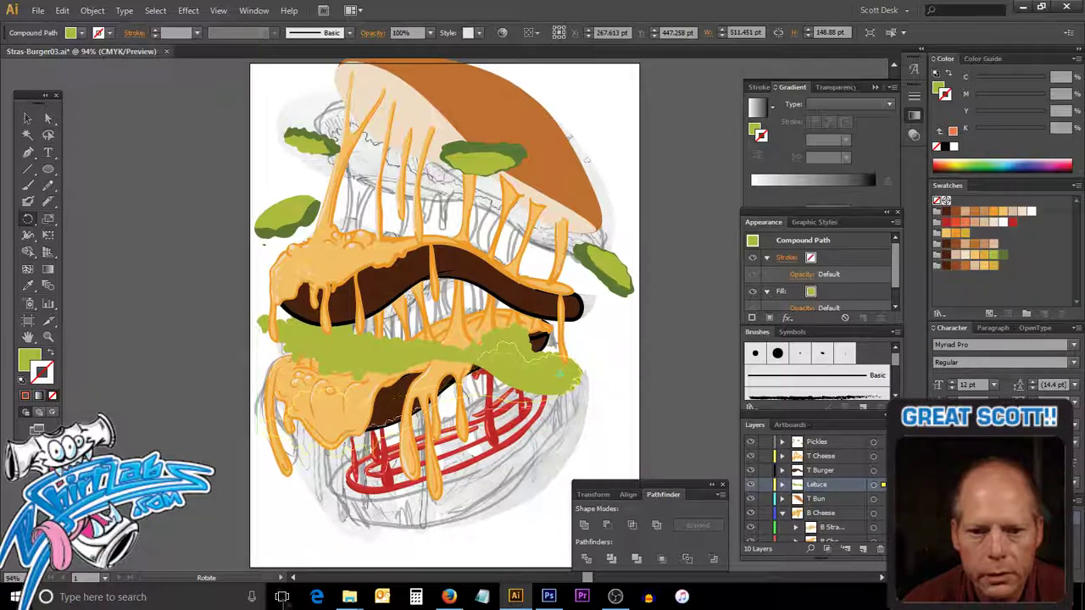
mouse_move(284, 593)
left_mouse_down()
mouse_move(314, 580)
mouse_move(470, 369)
mouse_move(364, 400)
left_mouse_up()
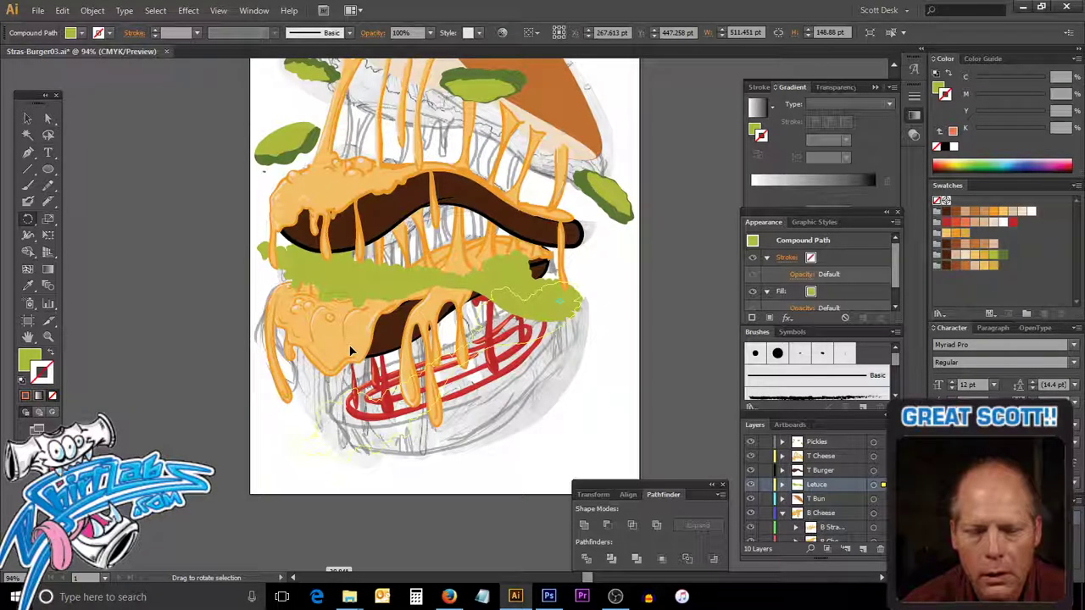
mouse_move(350, 350)
left_mouse_down()
mouse_move(352, 479)
mouse_move(355, 462)
left_mouse_up()
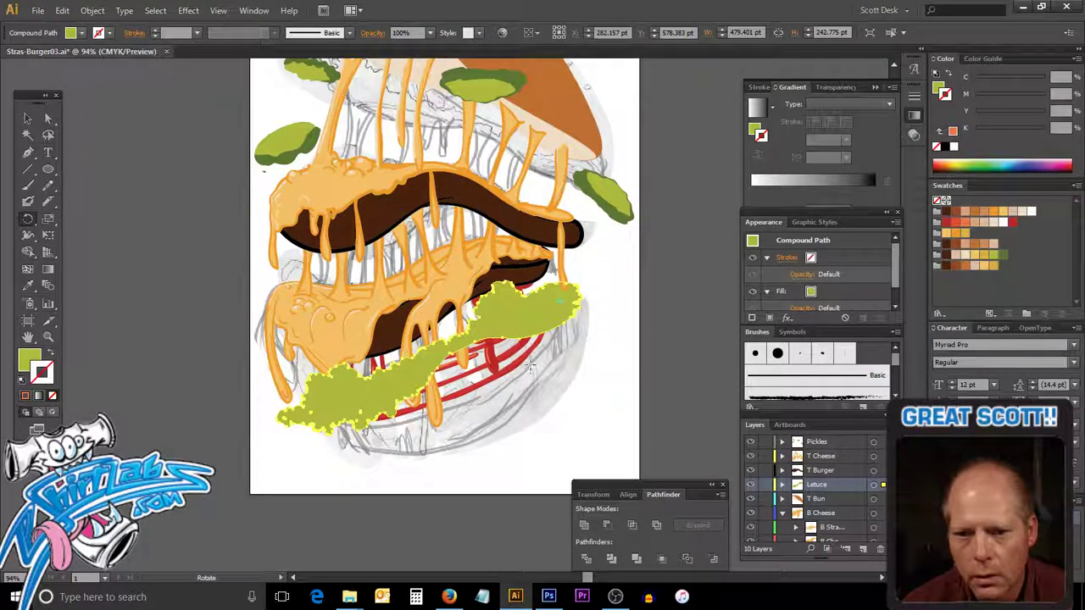
key("ctrl+bracketleft")
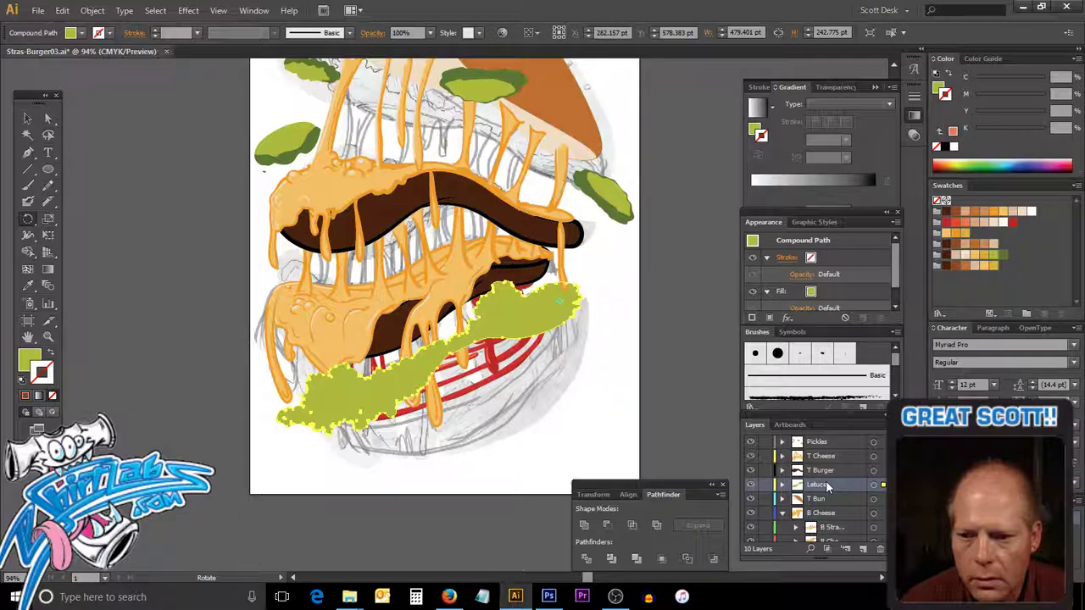
Try moving the Letuce layer below the bottom cheese, then undo the rearrangement.
mouse_move(825, 481)
left_mouse_down()
mouse_move(840, 560)
mouse_move(843, 522)
left_mouse_up()
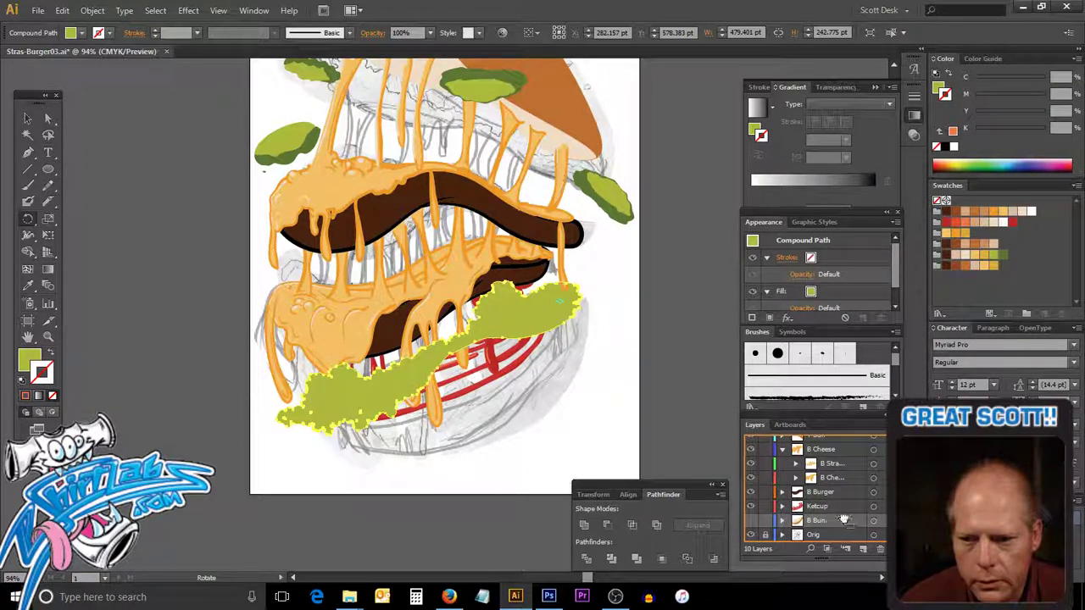
left_click_drag(844, 522, 842, 489)
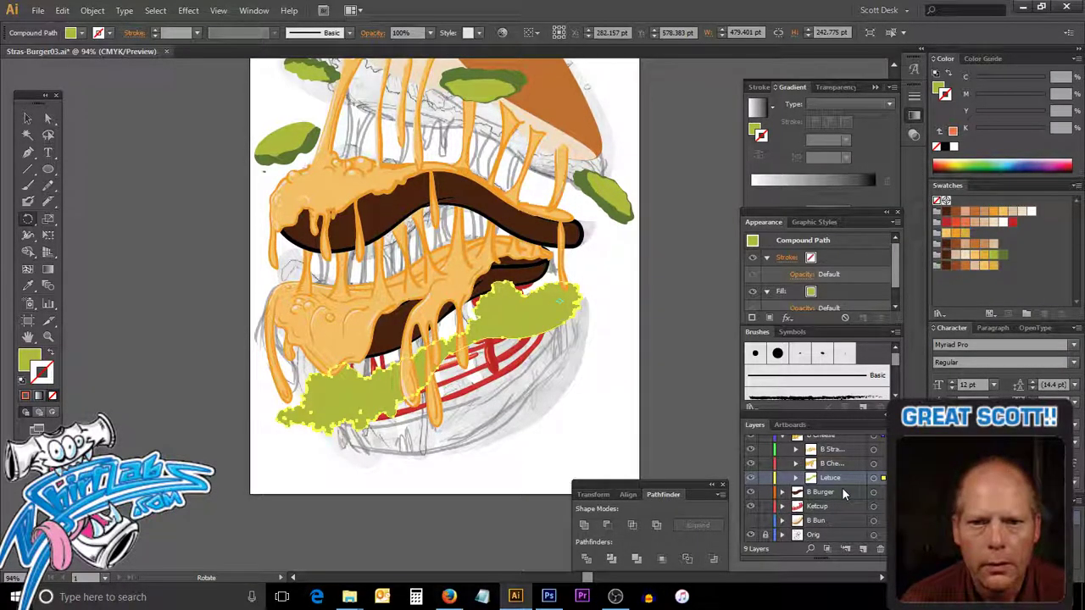
scroll(576, 245, "up", 3)
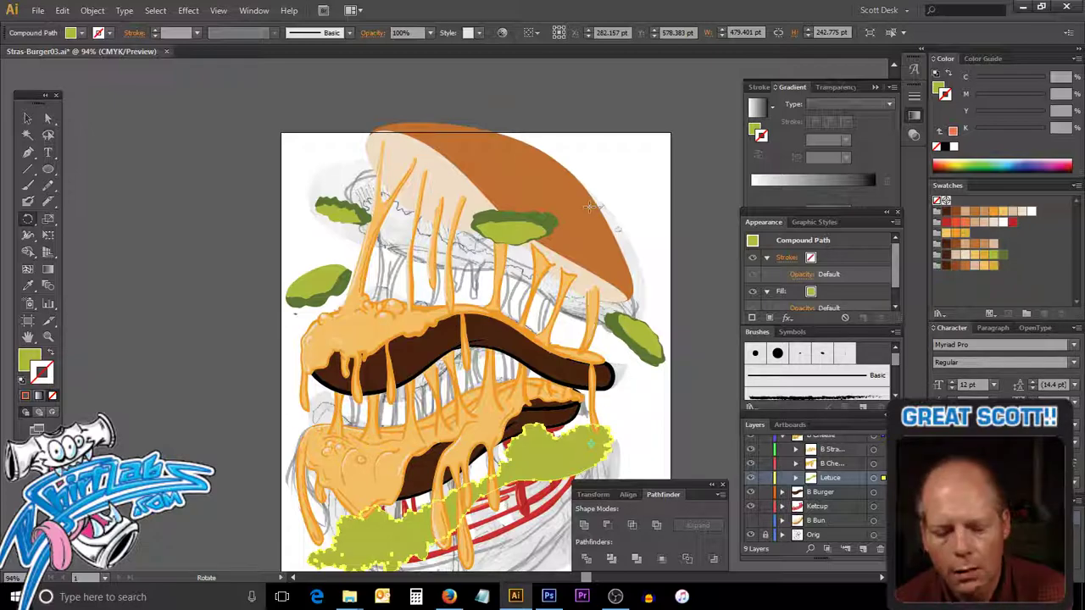
left_click(476, 270, "ctrl+alt")
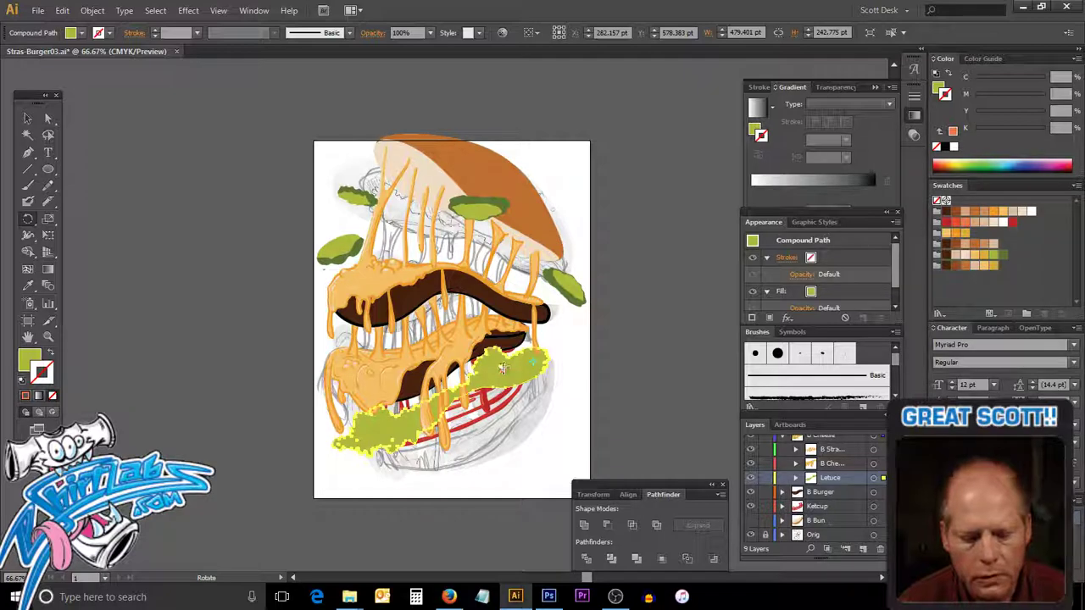
key("ctrl+z")
key("ctrl+z")
key("ctrl+z")
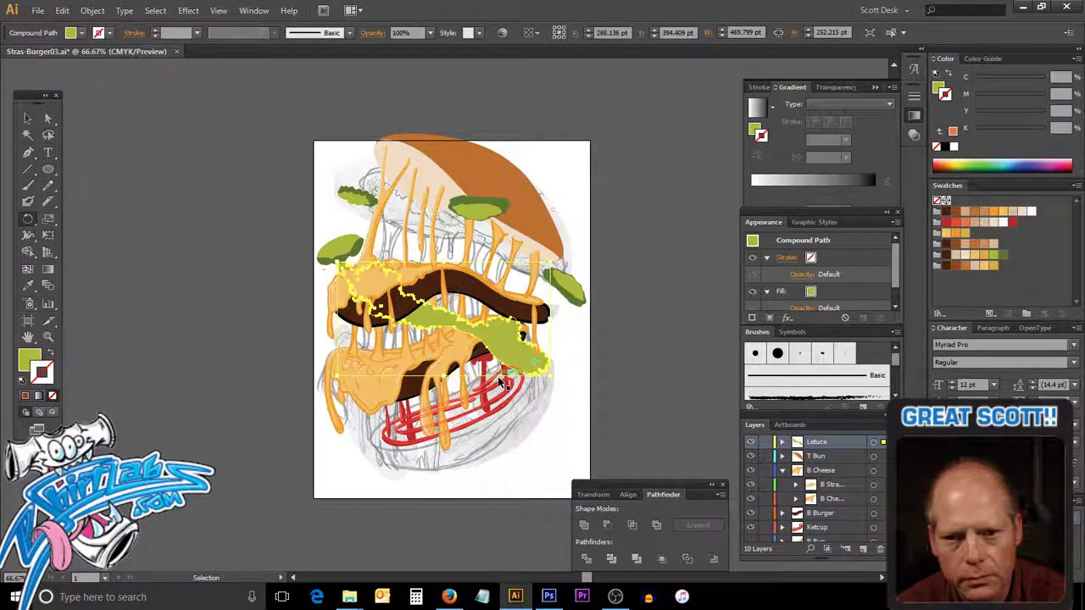
key("ctrl+z")
Hide the Letuce layer and swap the fill and stroke colours.
key("r")
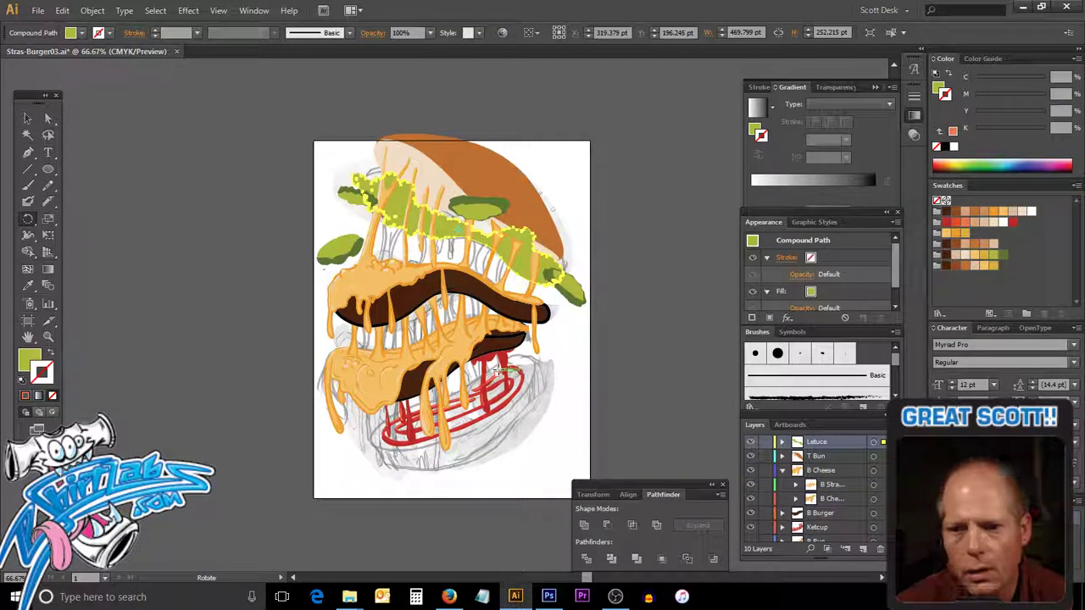
left_click(751, 442)
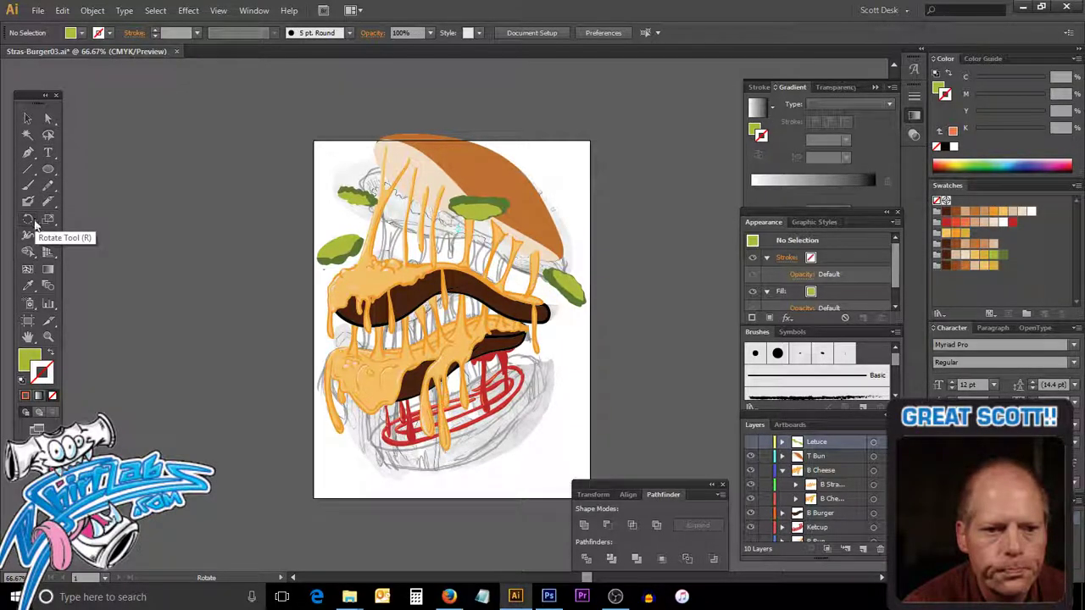
left_click(50, 353)
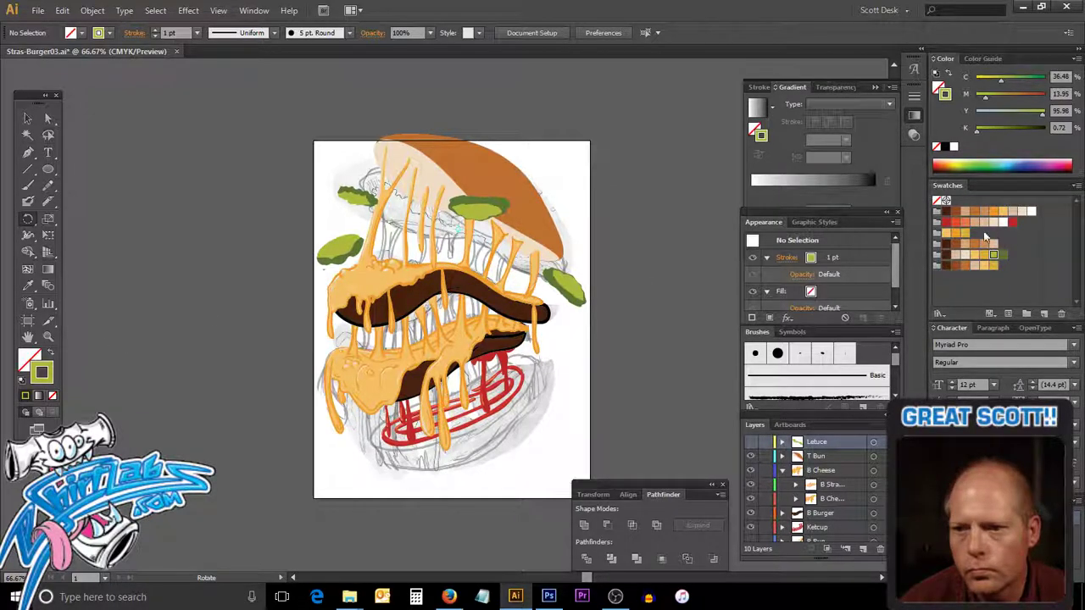
Set a red stroke with the Paintbrush and target the Ketcup layer.
left_click(946, 222)
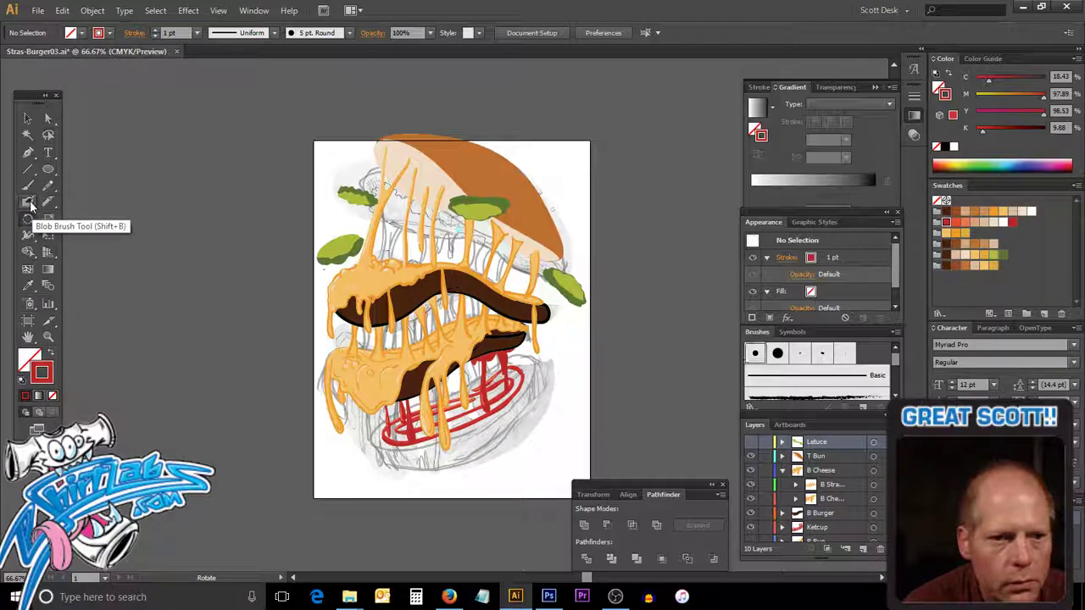
left_click(28, 201)
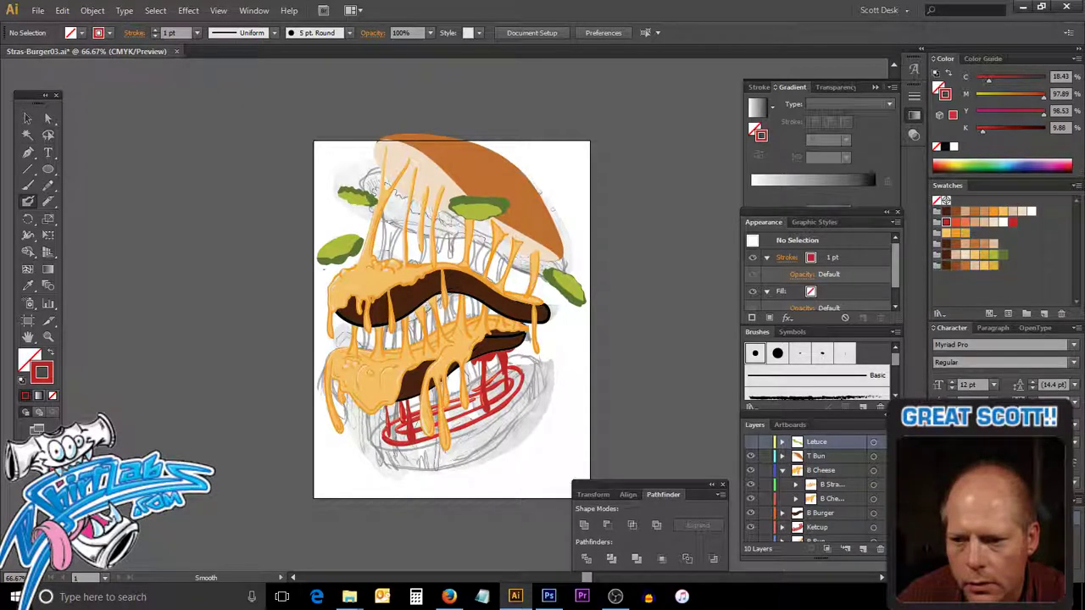
scroll(814, 487, "down", 2)
left_click(850, 508)
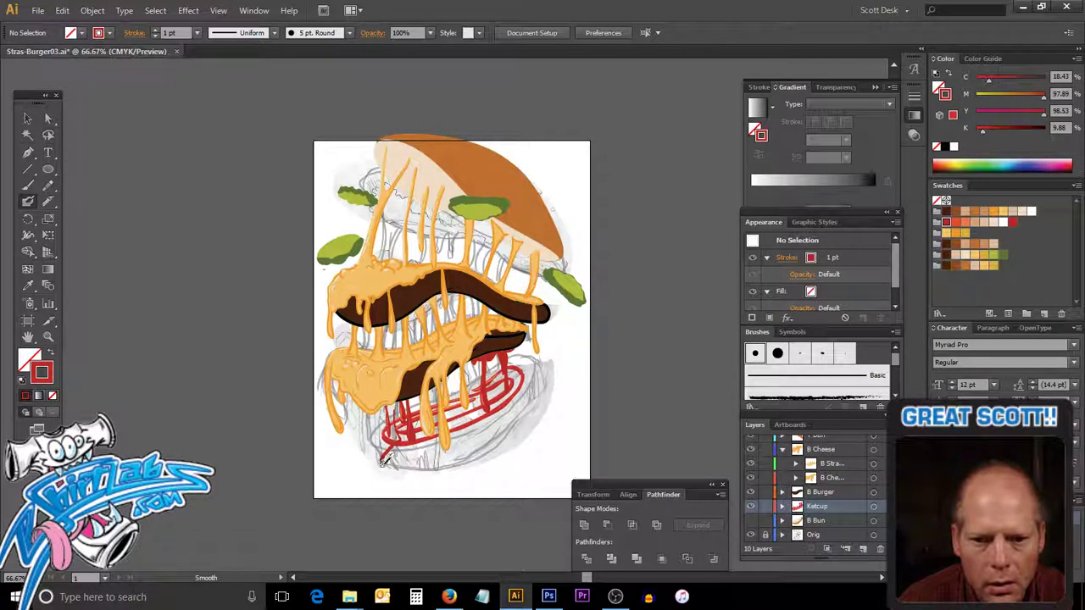
Brush 5 pt red ketchup drips and strands below the bun and to the right.
mouse_move(419, 472)
left_mouse_down()
mouse_move(380, 480)
mouse_move(393, 441)
left_mouse_up()
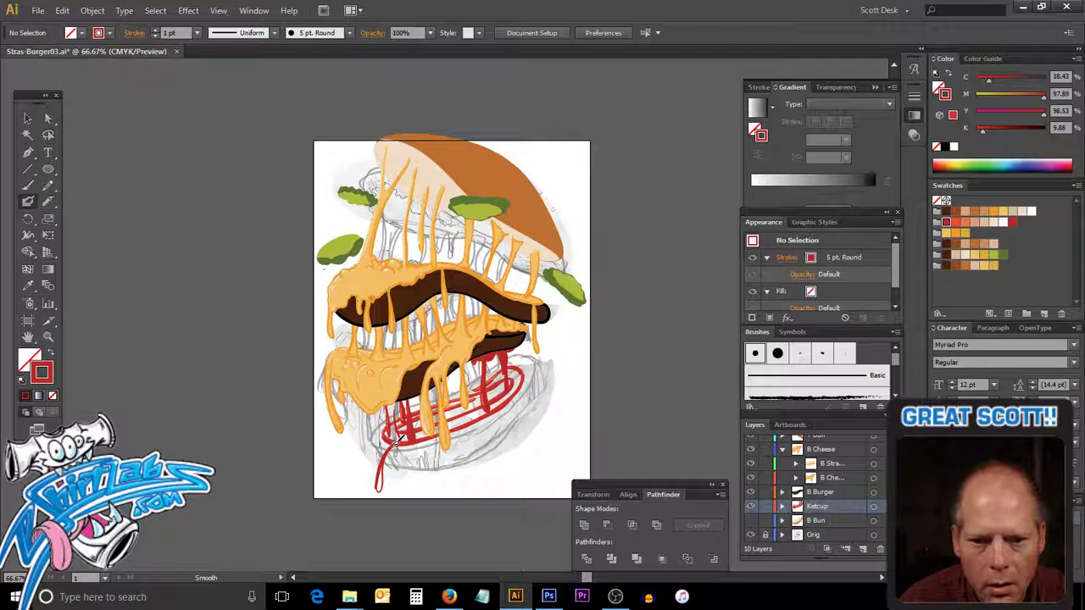
left_click_drag(390, 457, 395, 466)
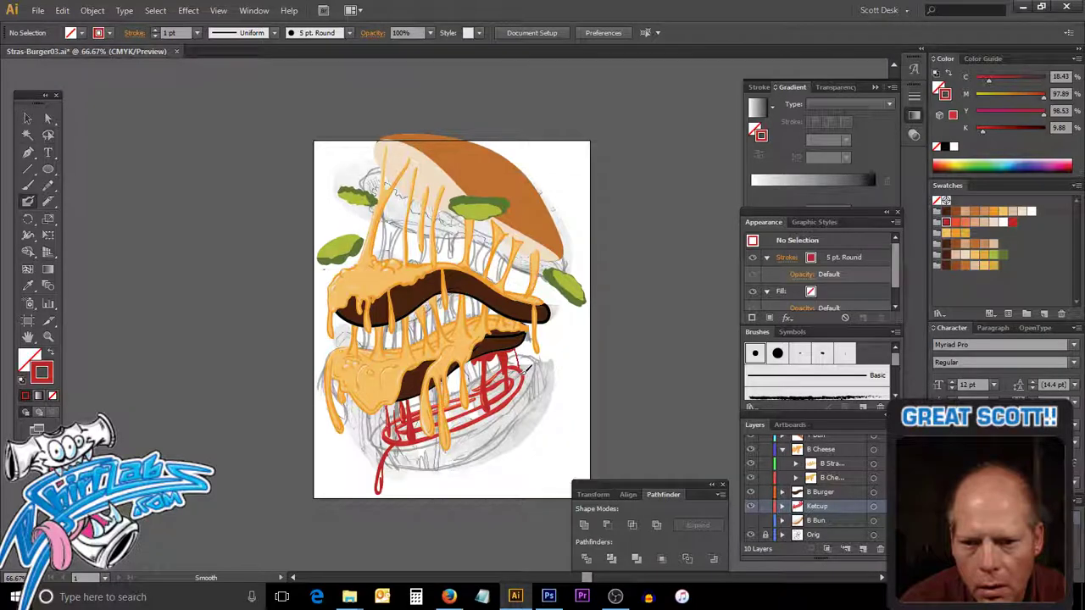
left_click_drag(566, 384, 557, 391)
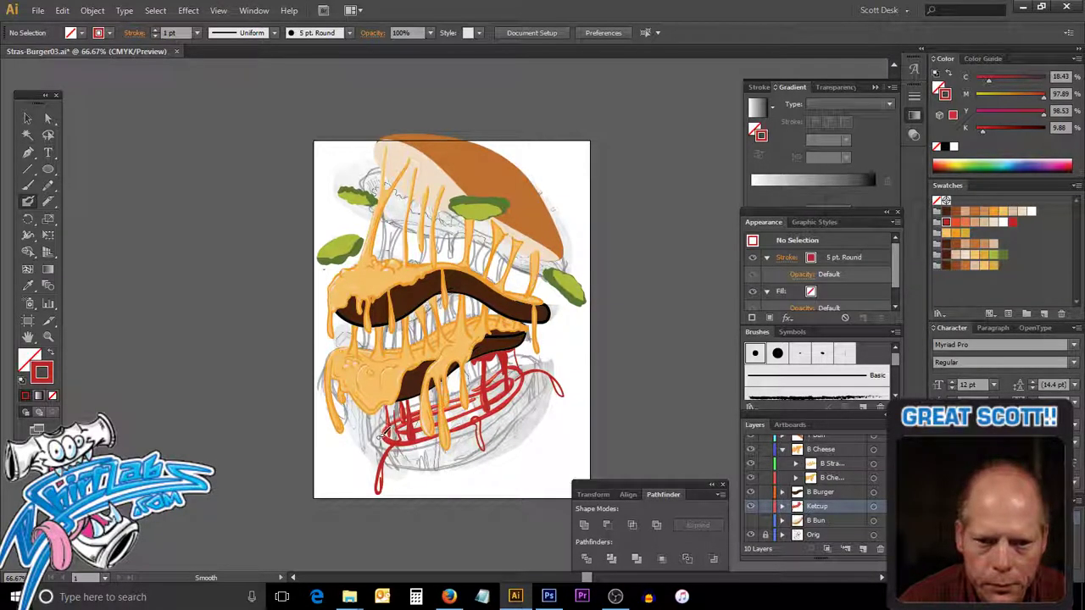
left_click_drag(373, 435, 339, 466)
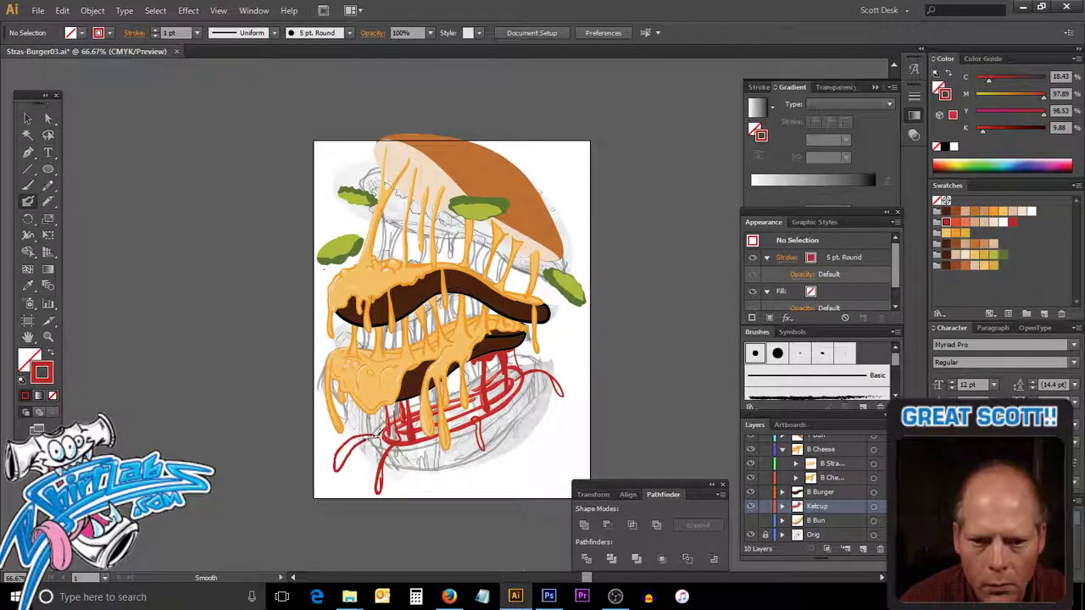
mouse_move(378, 435)
left_mouse_down()
mouse_move(398, 446)
mouse_move(355, 476)
left_mouse_up()
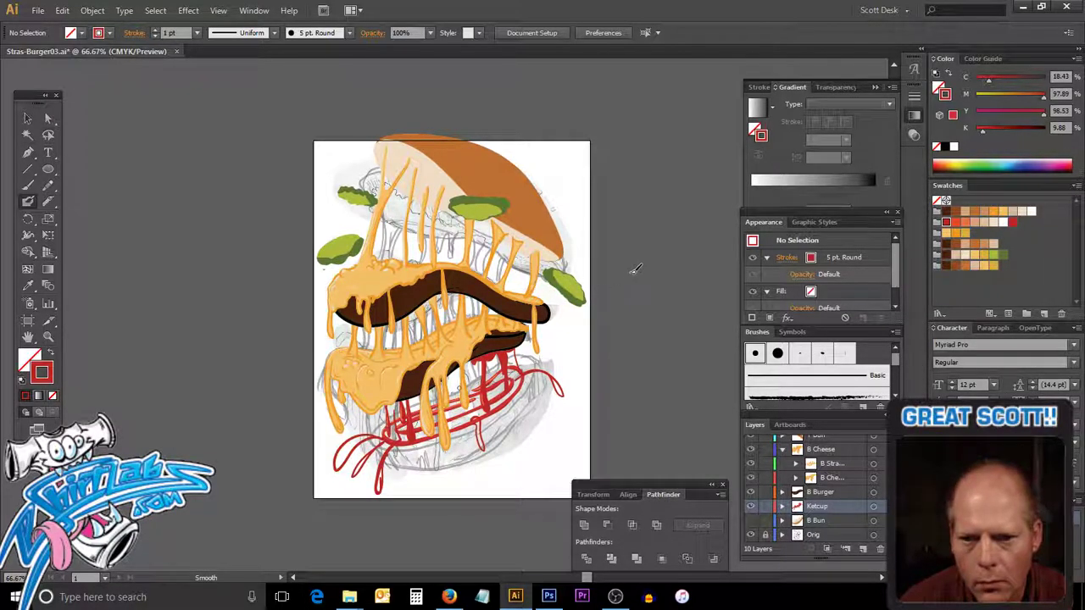
left_click_drag(515, 364, 579, 335)
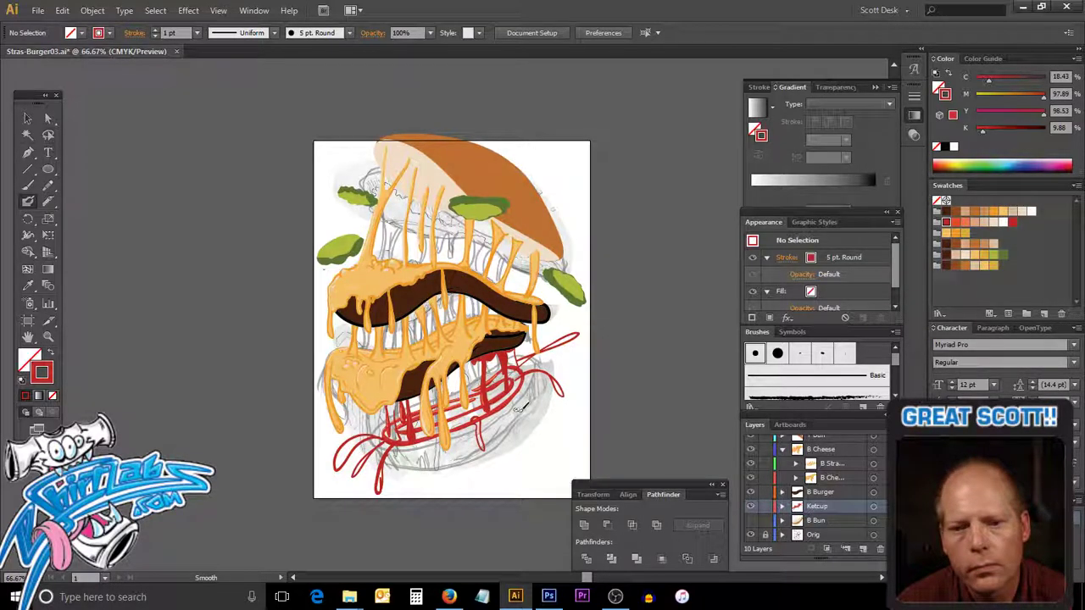
key("ctrl+space")
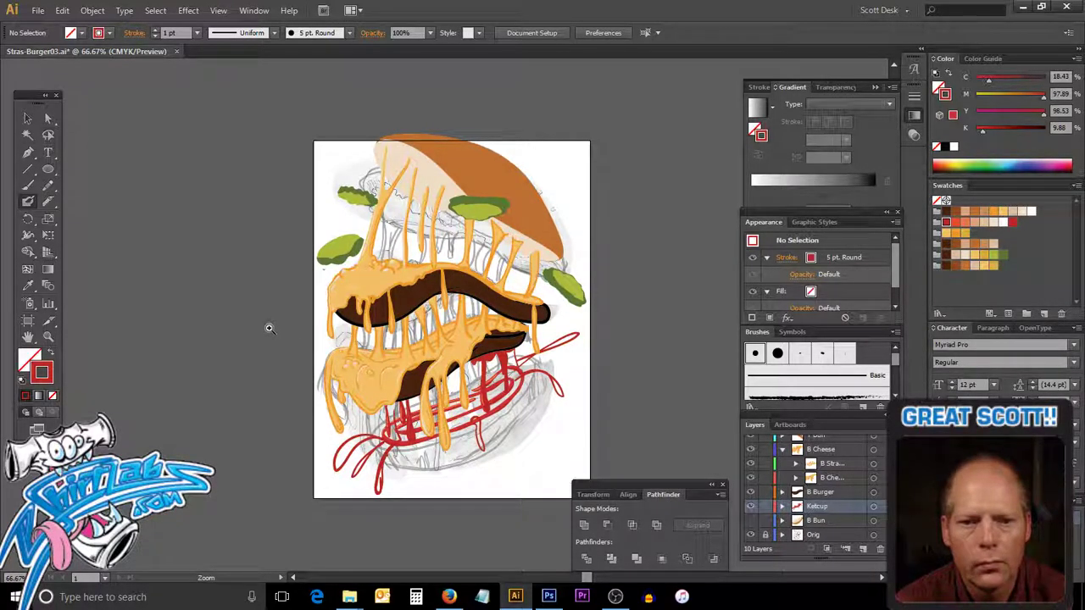
Zoom in on the ketchup drips and select the ketchup paths and upper-right strand.
left_click_drag(263, 323, 637, 531)
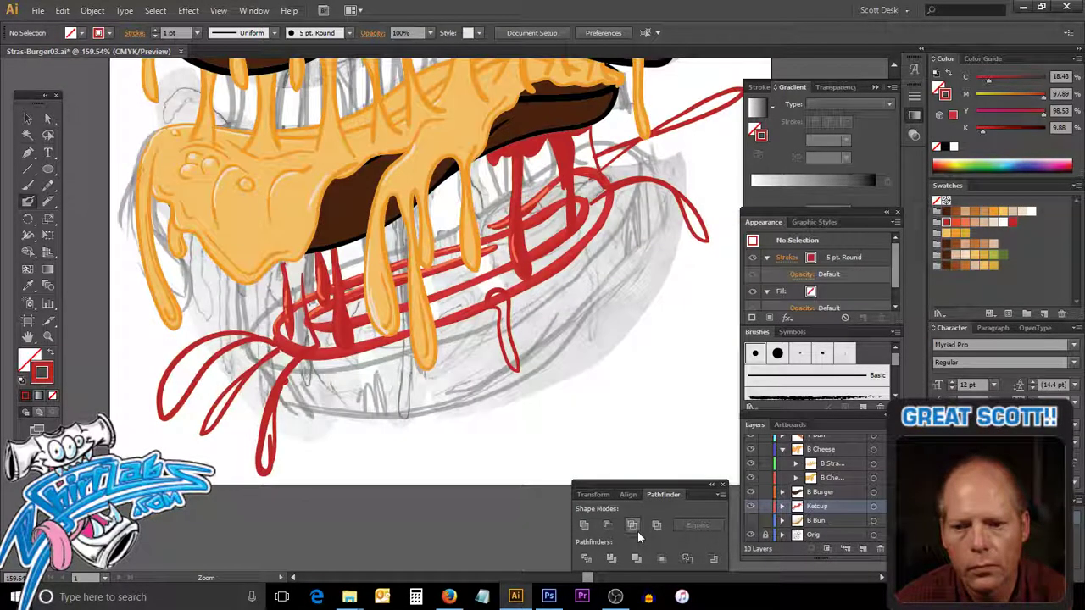
left_click(234, 352, "ctrl")
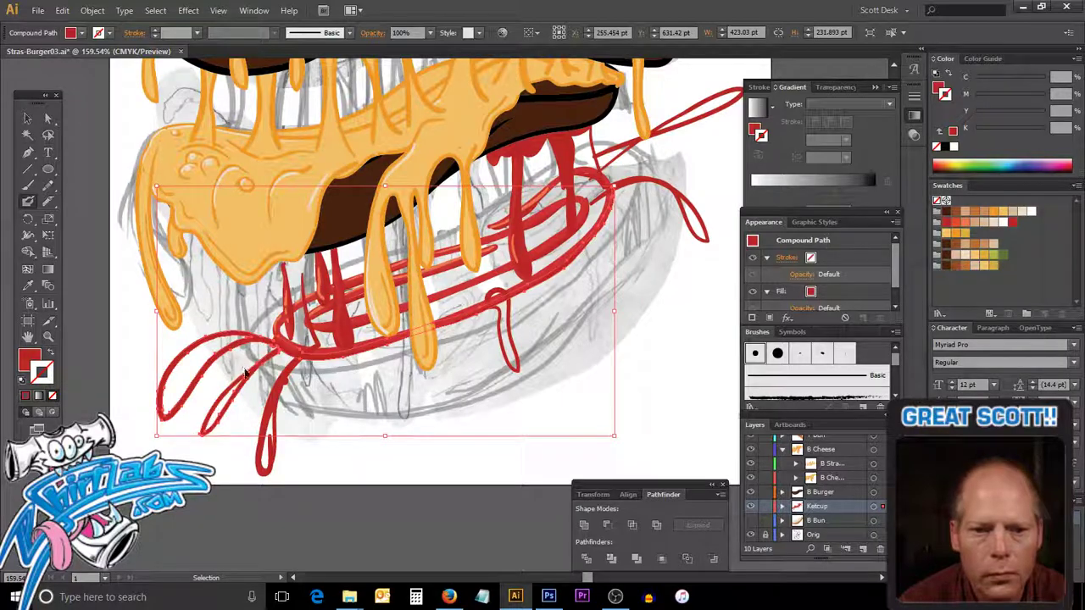
left_click(259, 383, "ctrl")
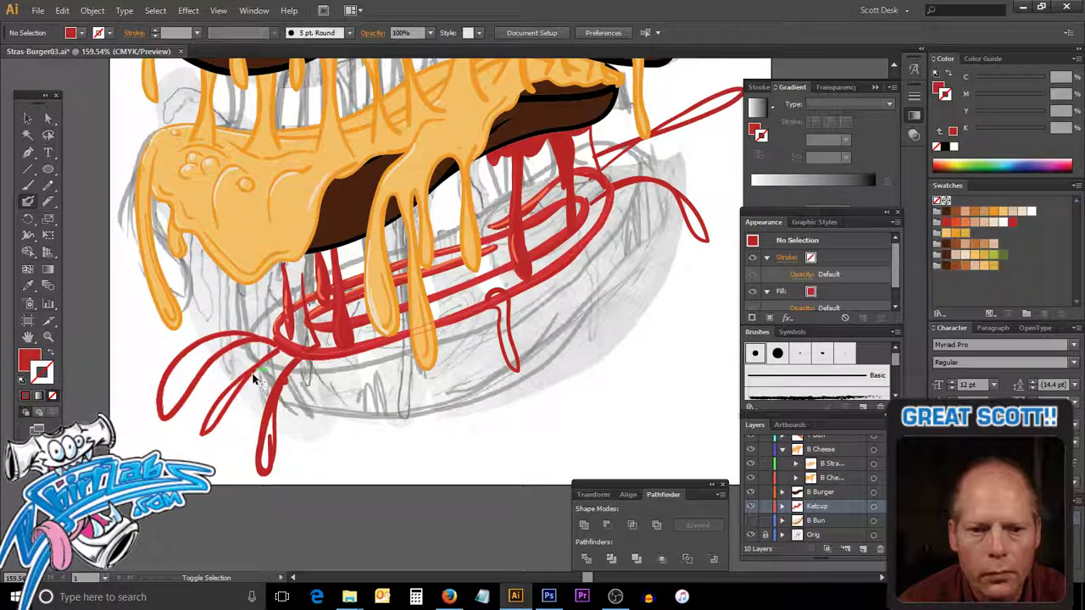
left_click(283, 400, "ctrl")
left_click(281, 400, "ctrl+shift")
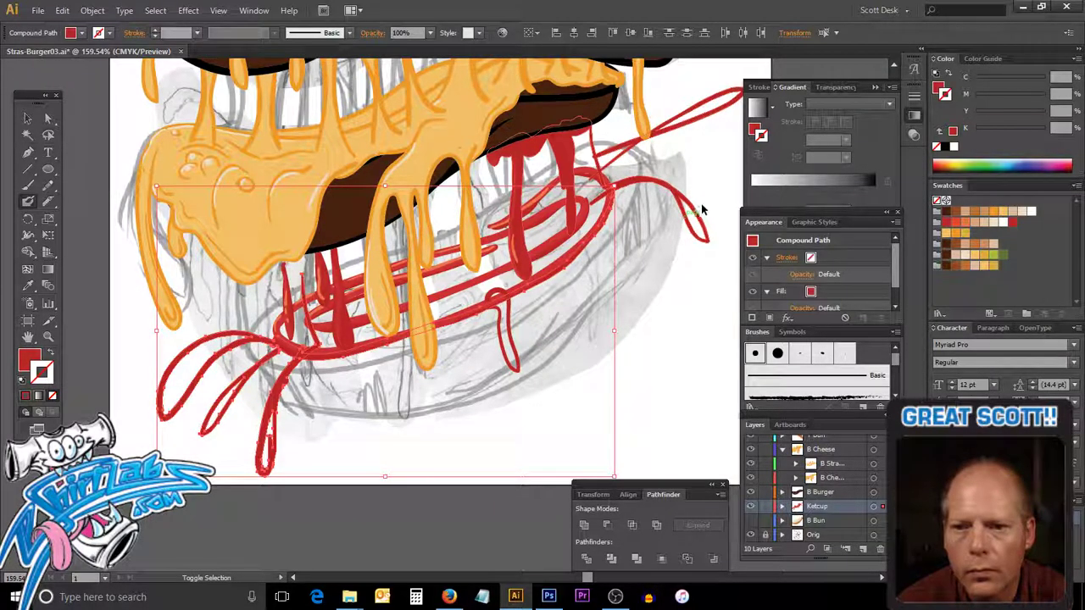
left_click(695, 219, "ctrl+shift")
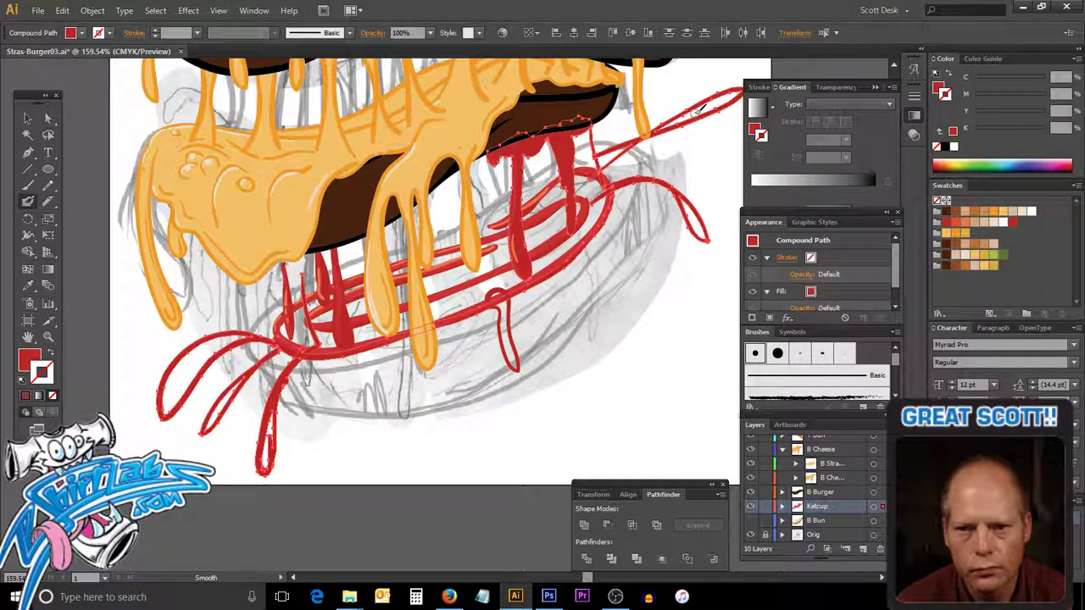
Undo and redo to compare the lower-left ketchup loops, keeping them.
key("ctrl+z")
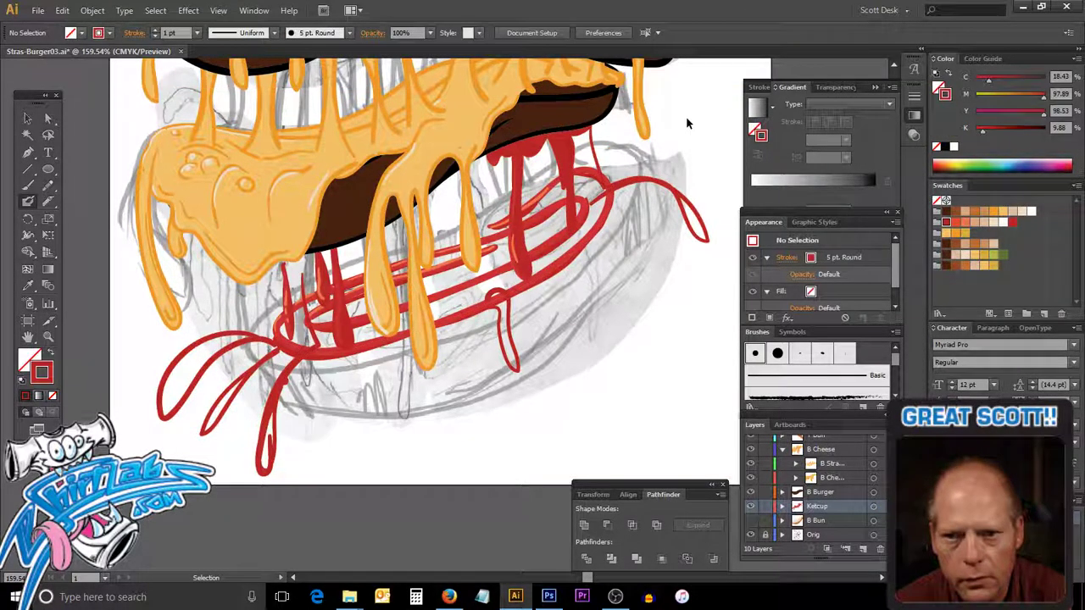
key("ctrl+z")
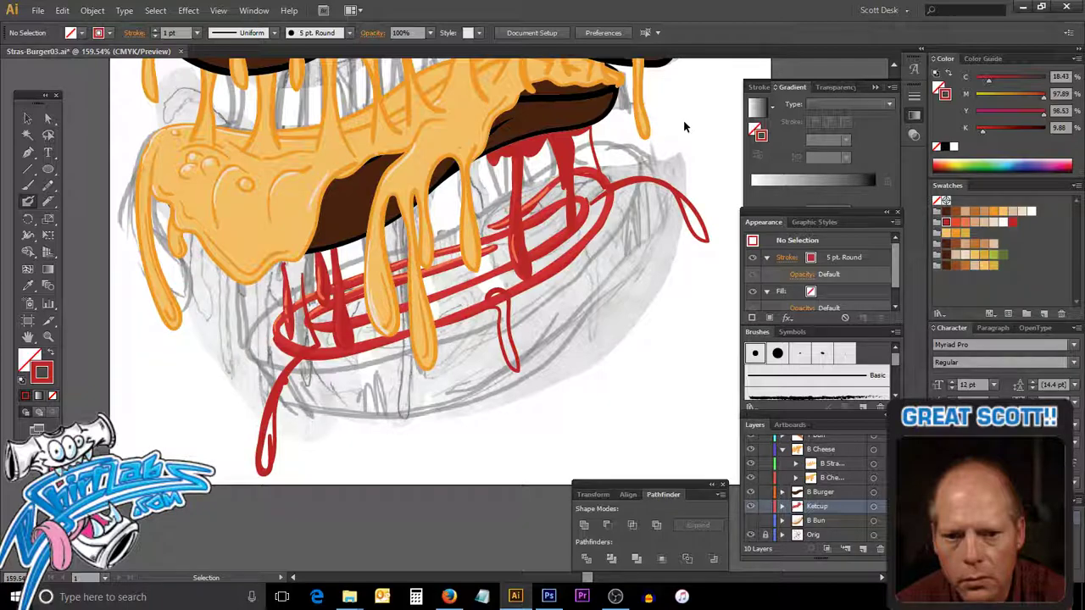
key("ctrl+shift+z")
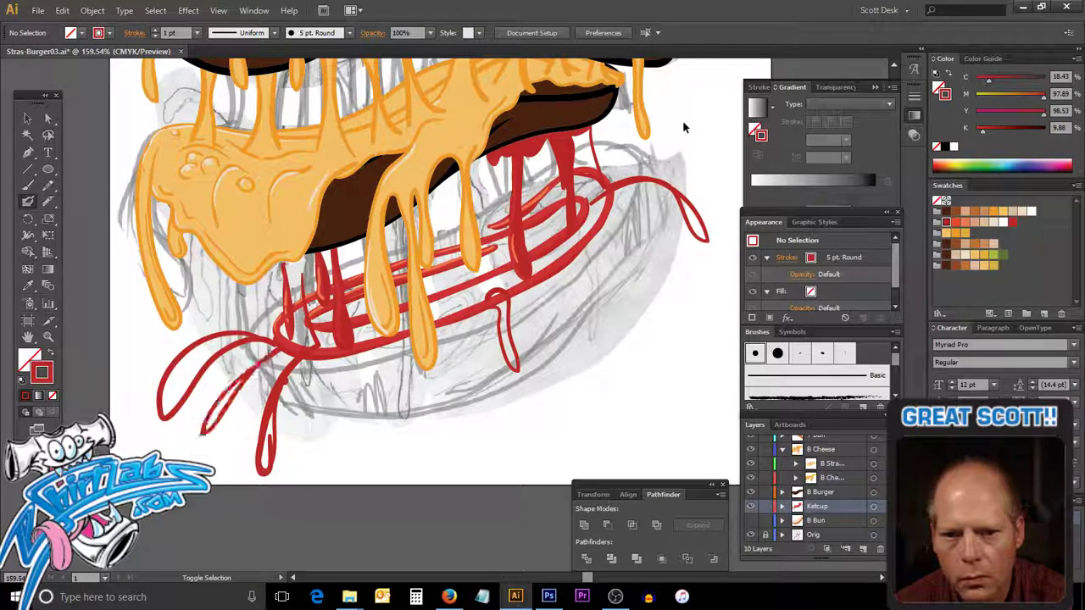
key("ctrl+z")
key("ctrl+z")
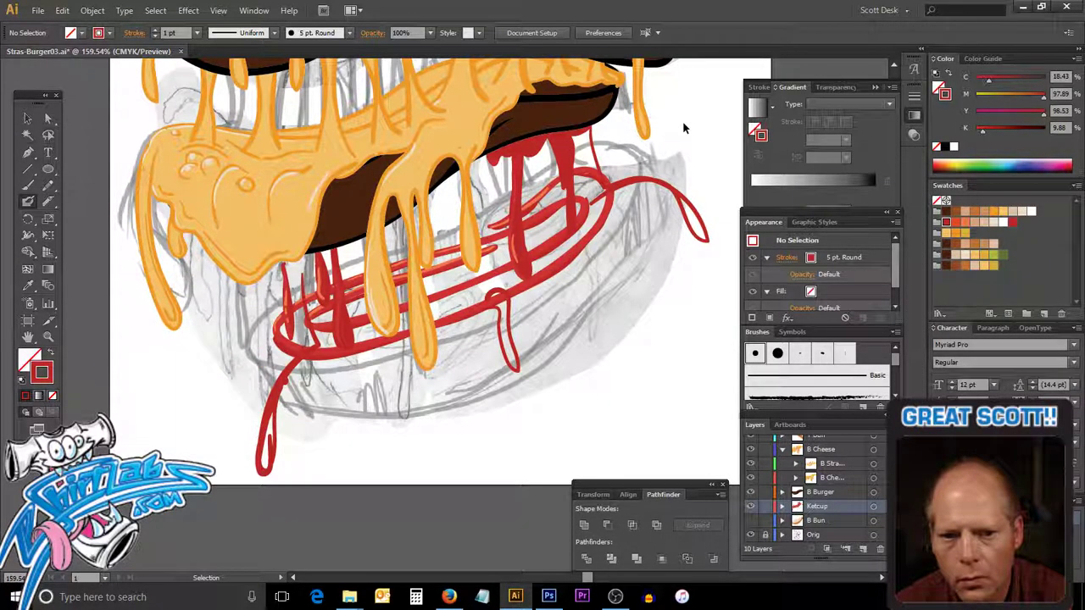
key("ctrl+shift+z")
key("ctrl+shift+z")
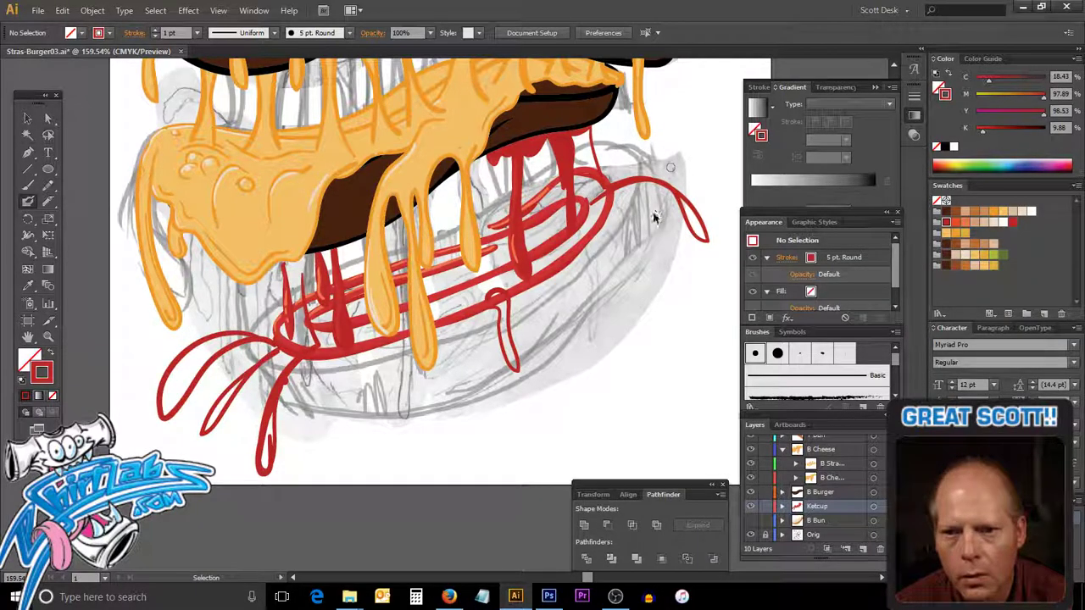
Marquee-select the ketchup loops and drips, ending on the top-right splash.
left_click(662, 190, "ctrl")
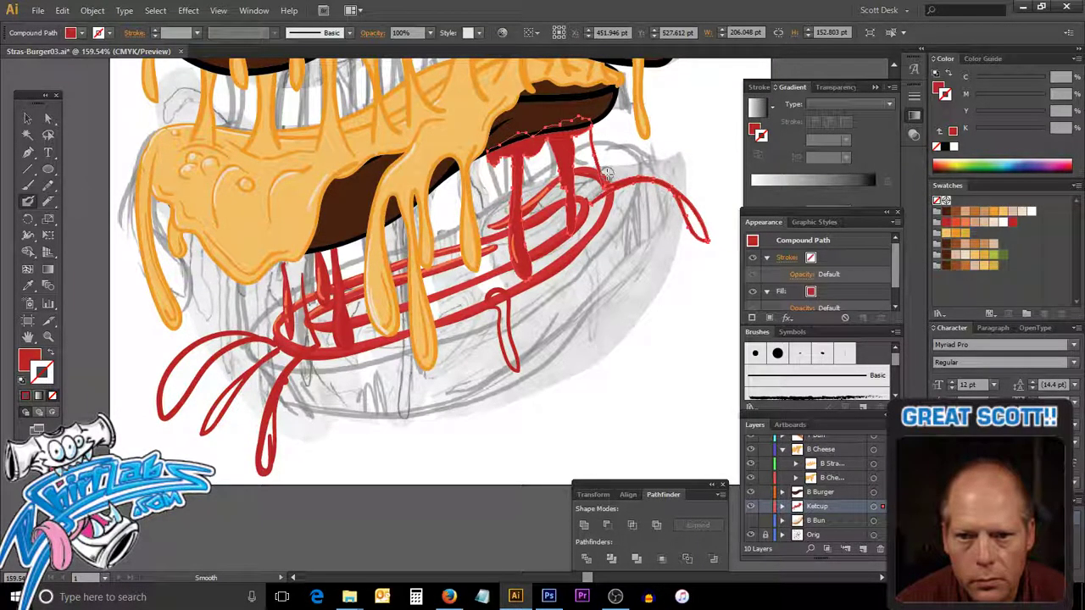
left_click(603, 182, "shift")
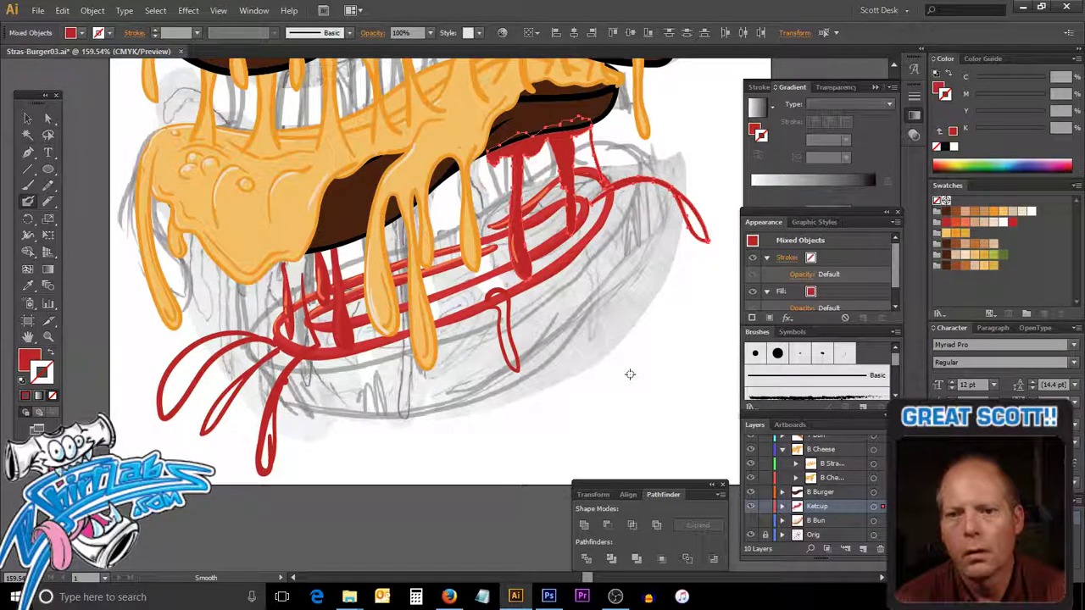
left_click(755, 353)
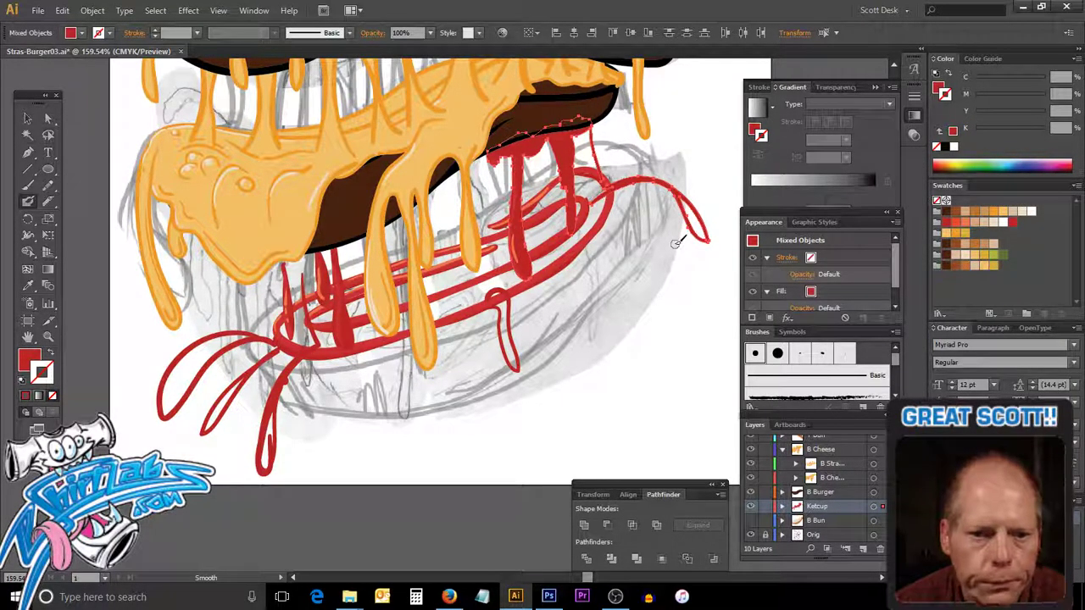
left_click(27, 119)
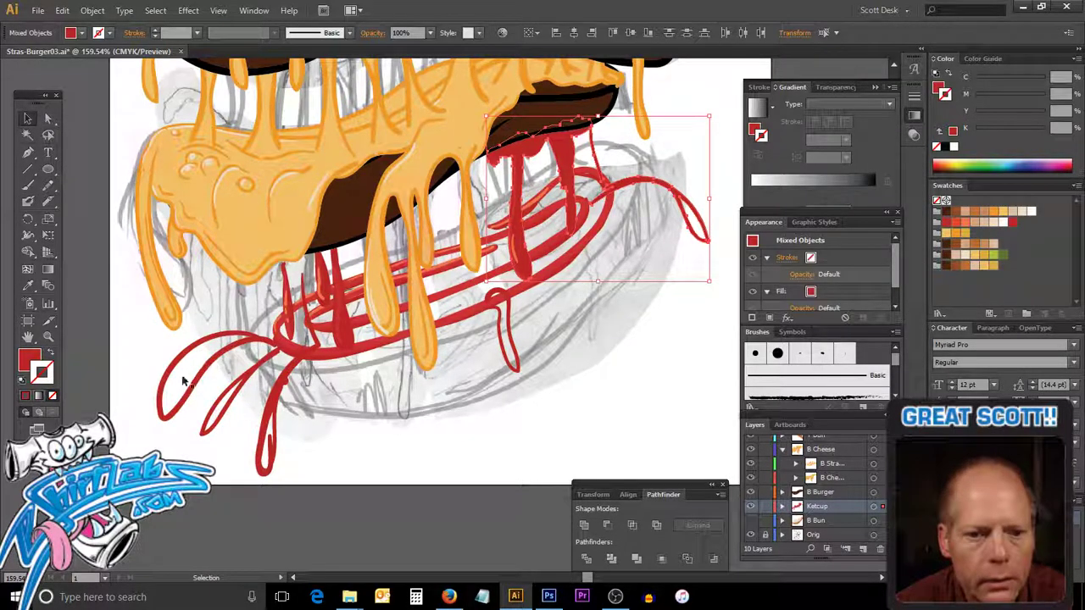
left_click_drag(142, 394, 295, 454)
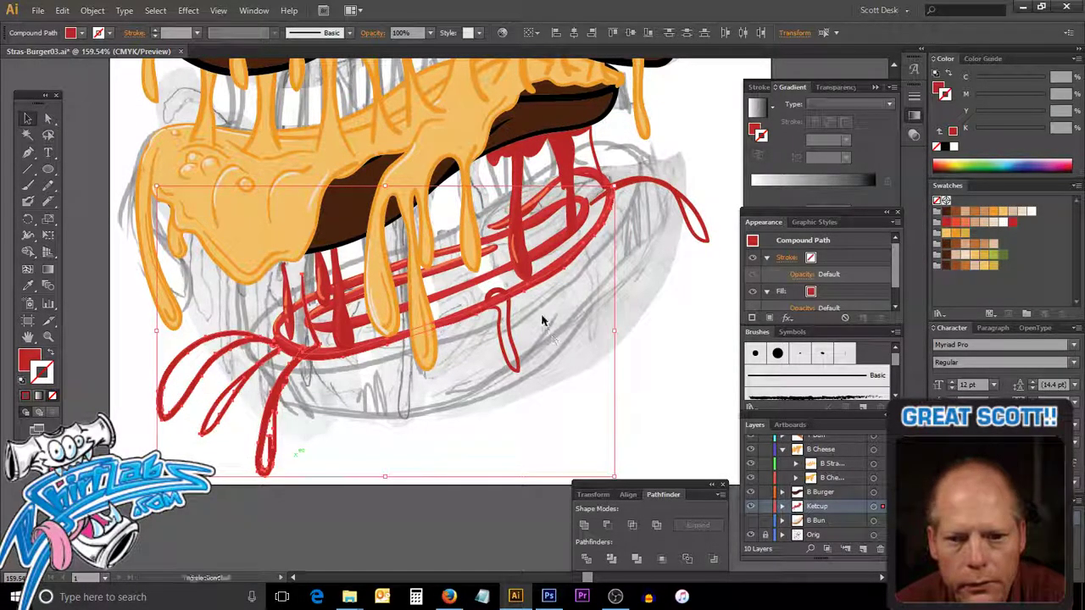
left_click_drag(493, 360, 531, 334)
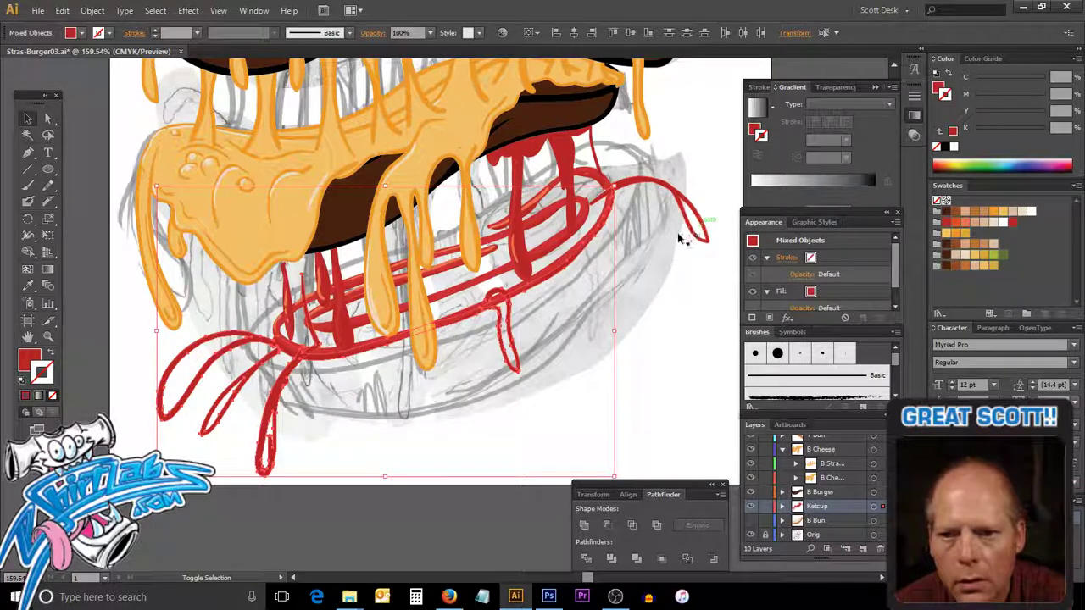
left_click_drag(676, 235, 709, 212)
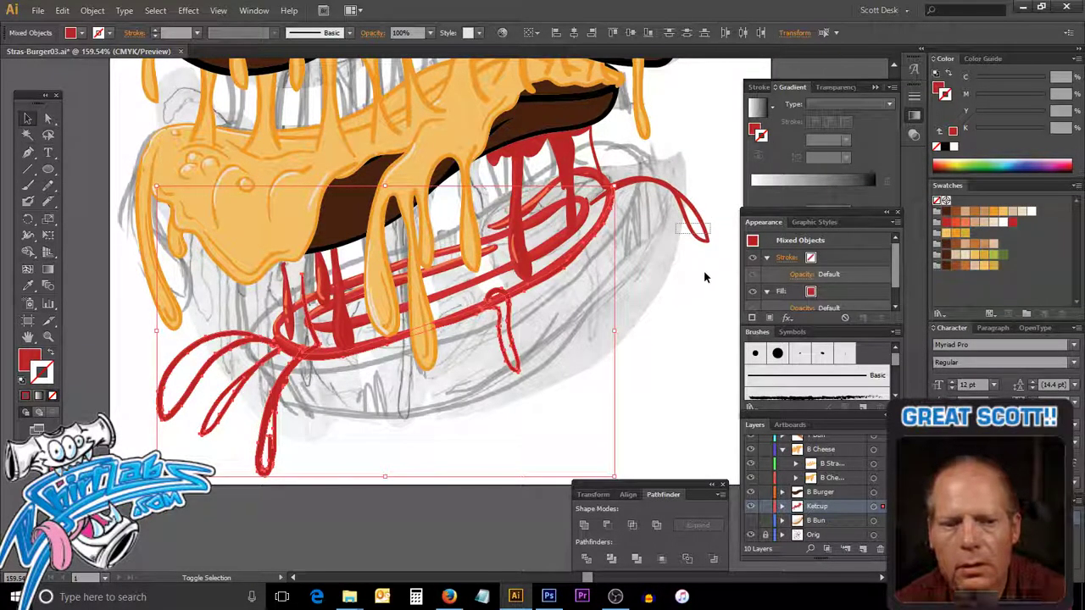
left_click_drag(705, 273, 678, 223)
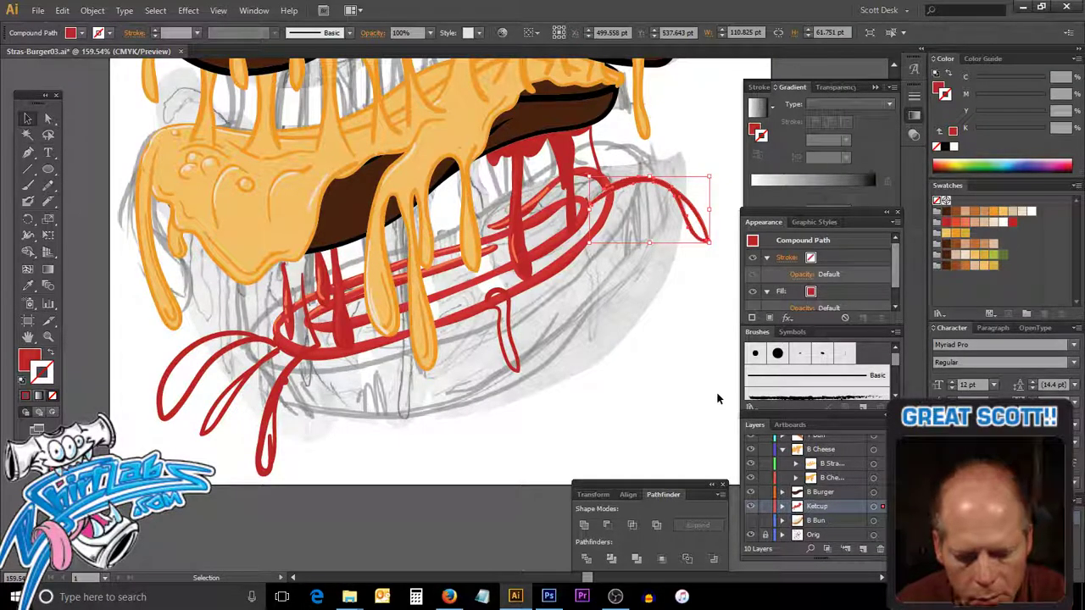
Release the ketchup compound paths so the top-right and lower-left splashes fill solid red.
key("ctrl")
key("ctrl+alt+shift+8")
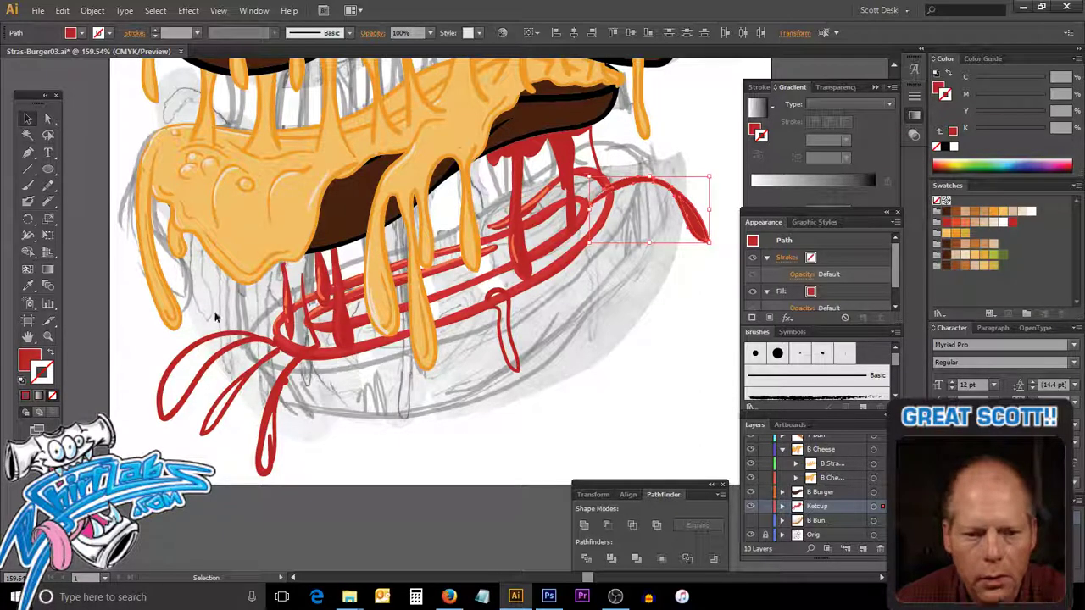
key("ctrl+a")
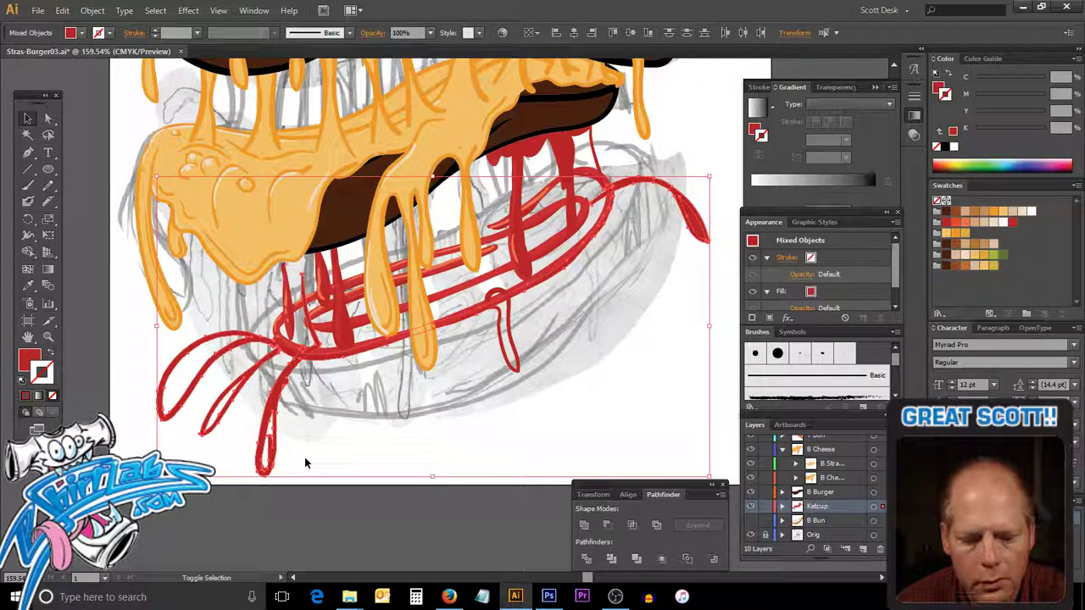
key("ctrl+h")
key("ctrl+4")
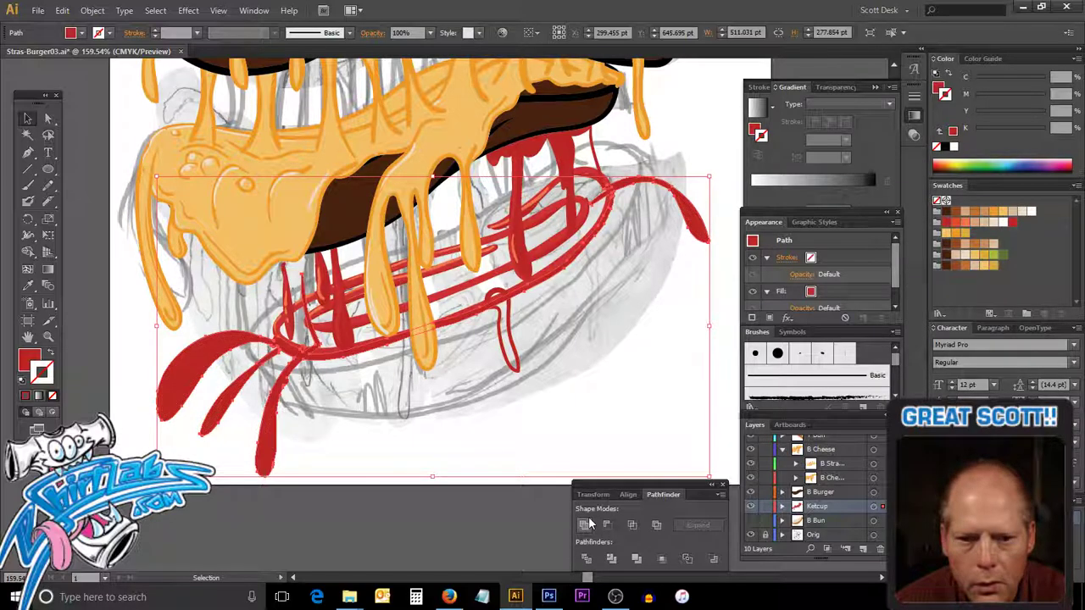
Select the small center ketchup drip and the large ketchup shape.
left_click(519, 367)
left_click(527, 371, "shift")
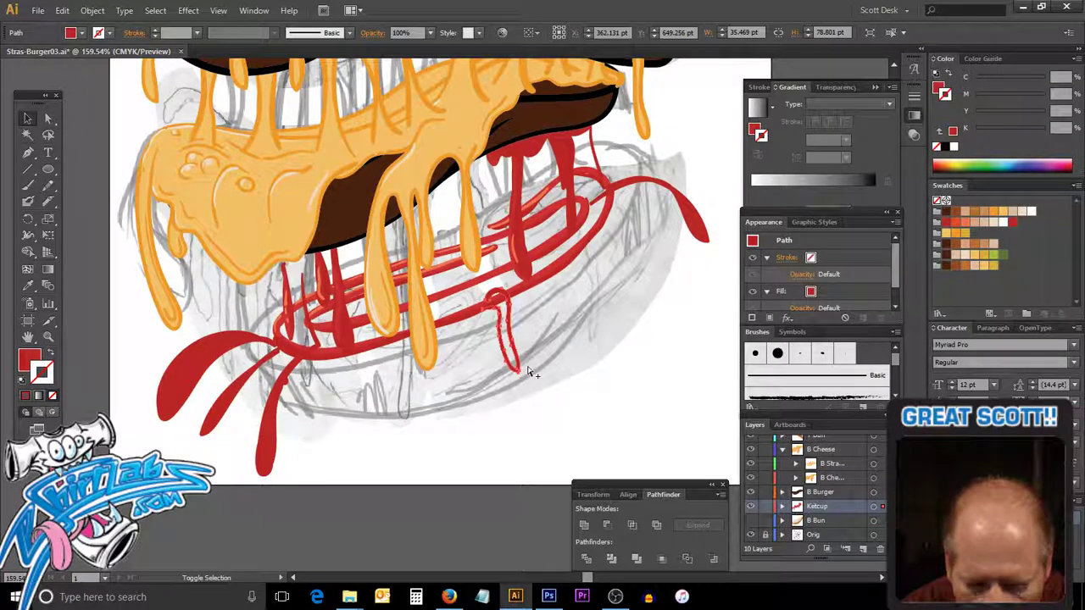
left_click(527, 370)
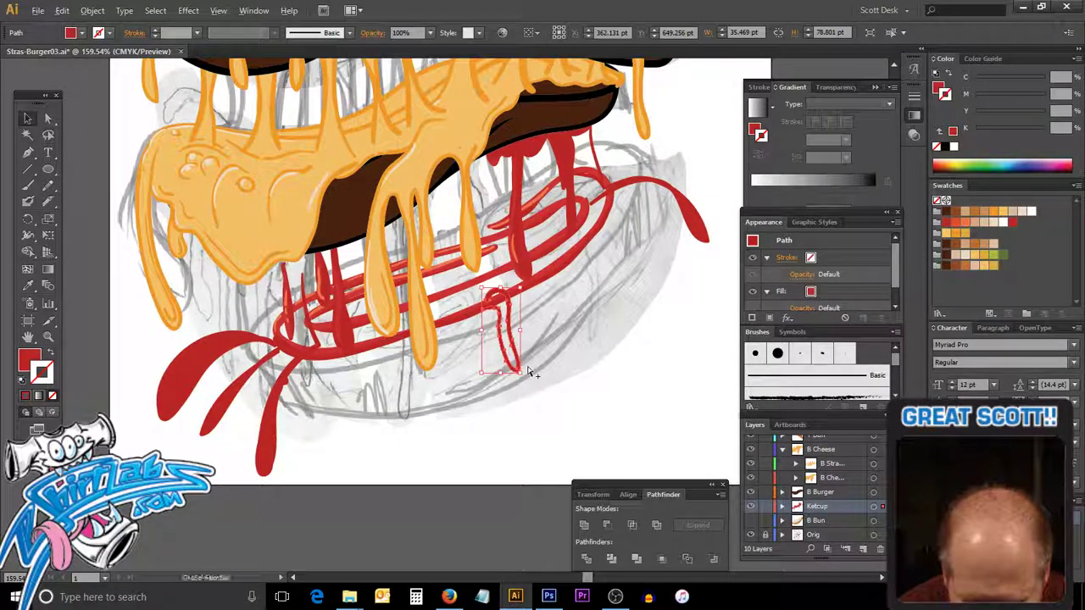
left_click(528, 370, "shift")
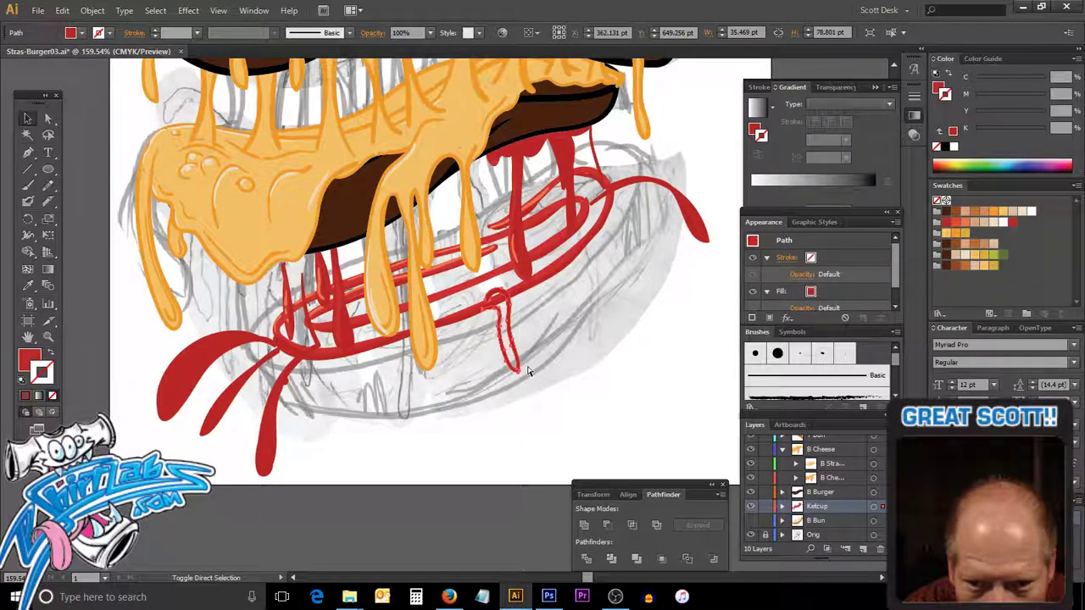
left_click(528, 371)
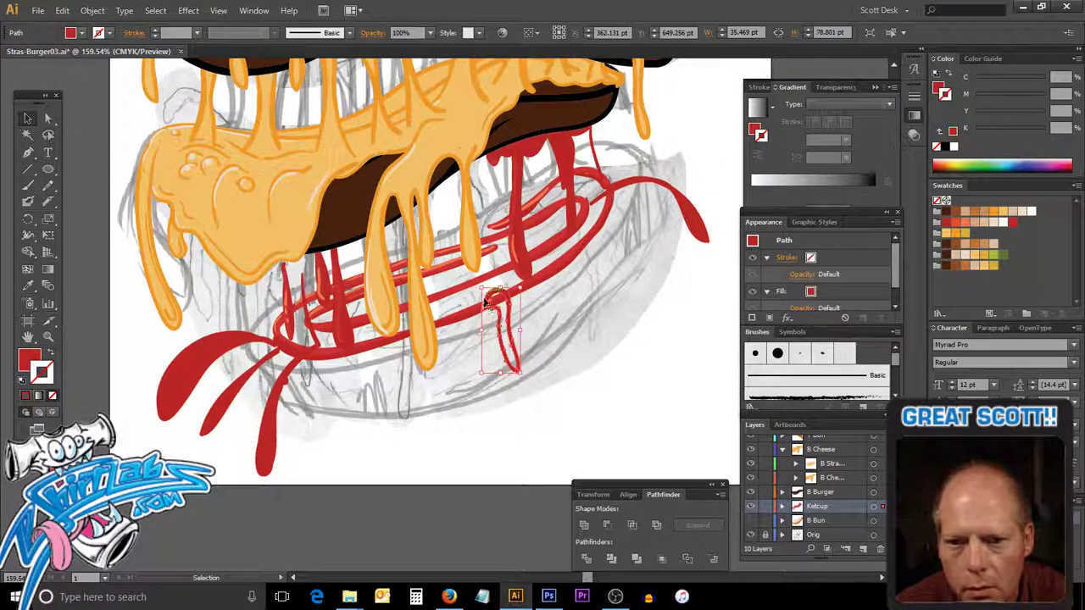
left_click(703, 207)
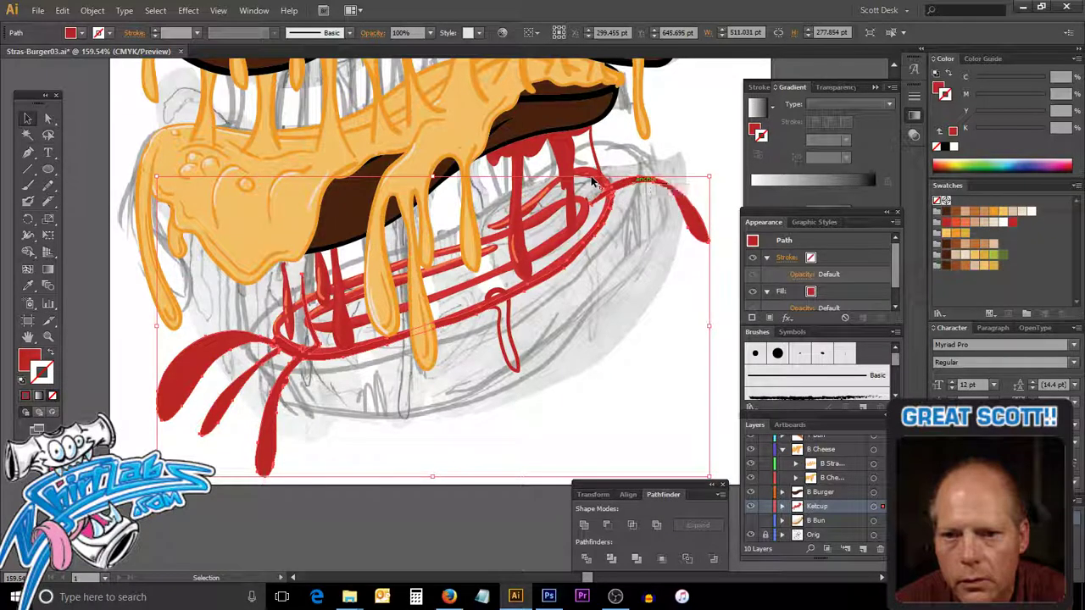
Erase the jagged corner where the top-right ketchup strokes cross, then fit the artboard.
key("z")
left_click_drag(587, 176, 628, 229)
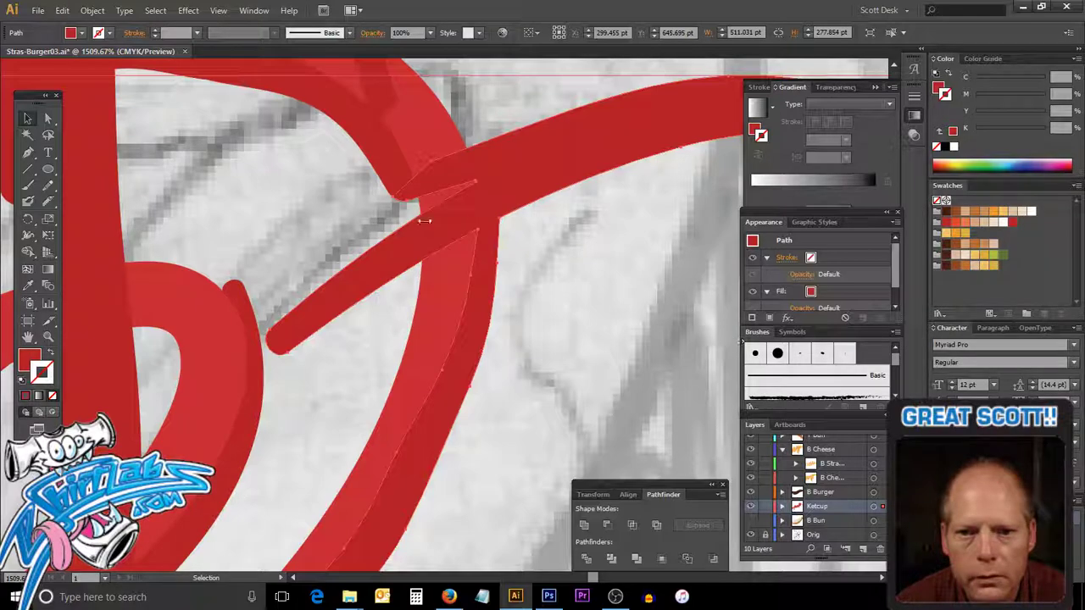
key("shift+e")
mouse_move(458, 293)
left_mouse_down()
mouse_move(481, 261)
mouse_move(565, 235)
left_mouse_up()
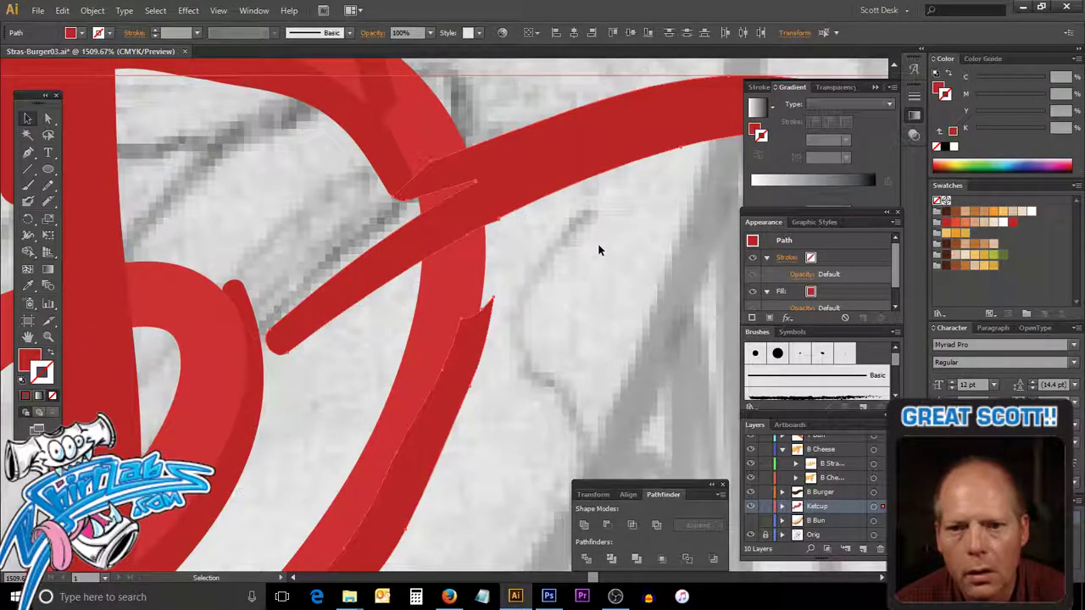
left_click(476, 383, "ctrl+alt")
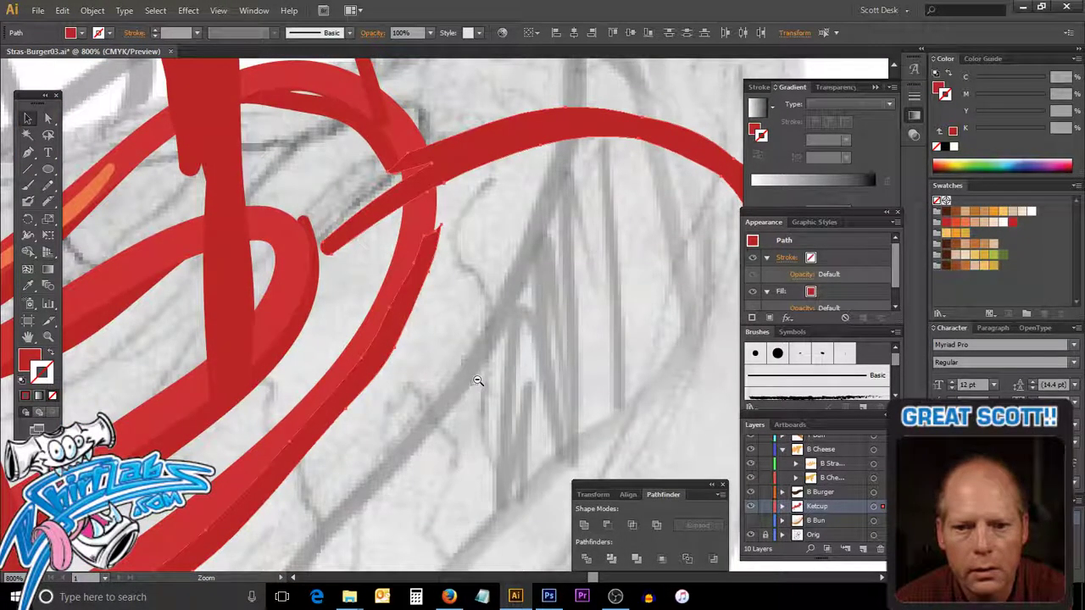
left_click(467, 376, "ctrl+alt")
key("ctrl+0")
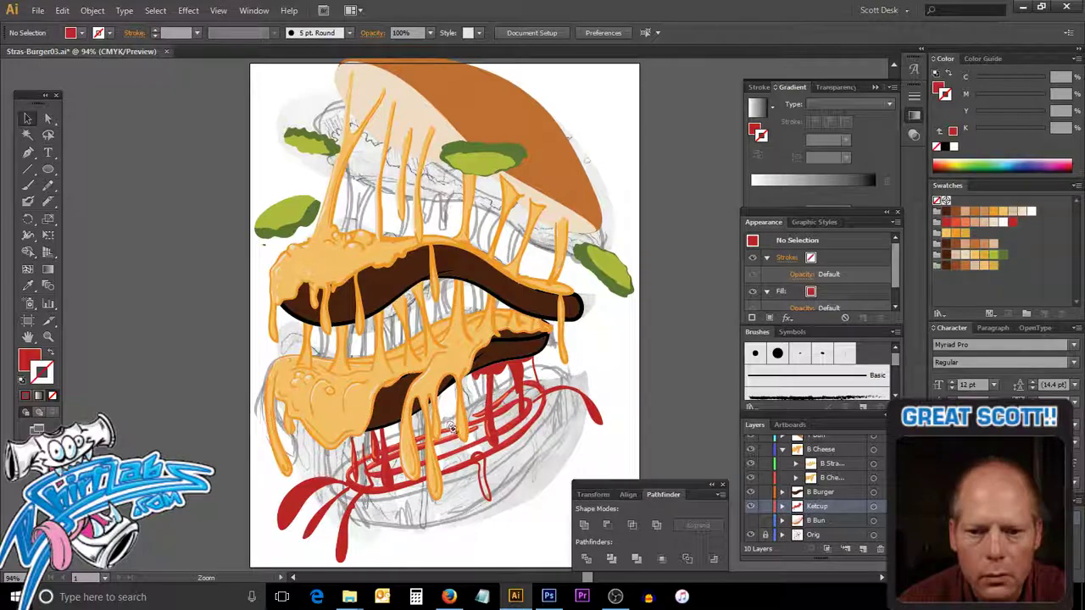
Smooth the top curve of the small ketchup drip and reselect it with Direct Selection.
scroll(498, 479, "up", 5)
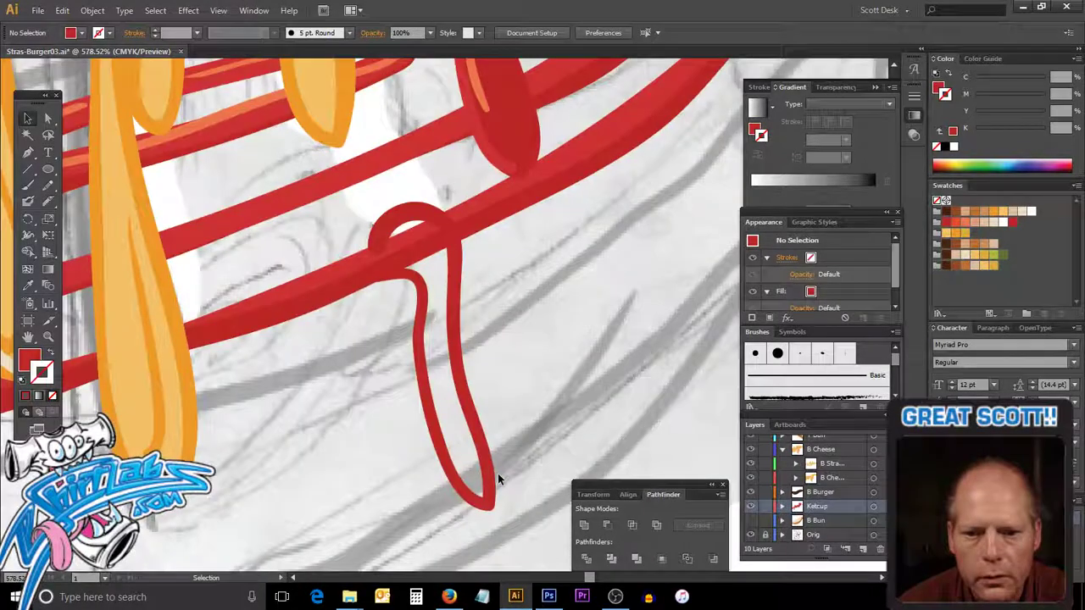
left_click(439, 218)
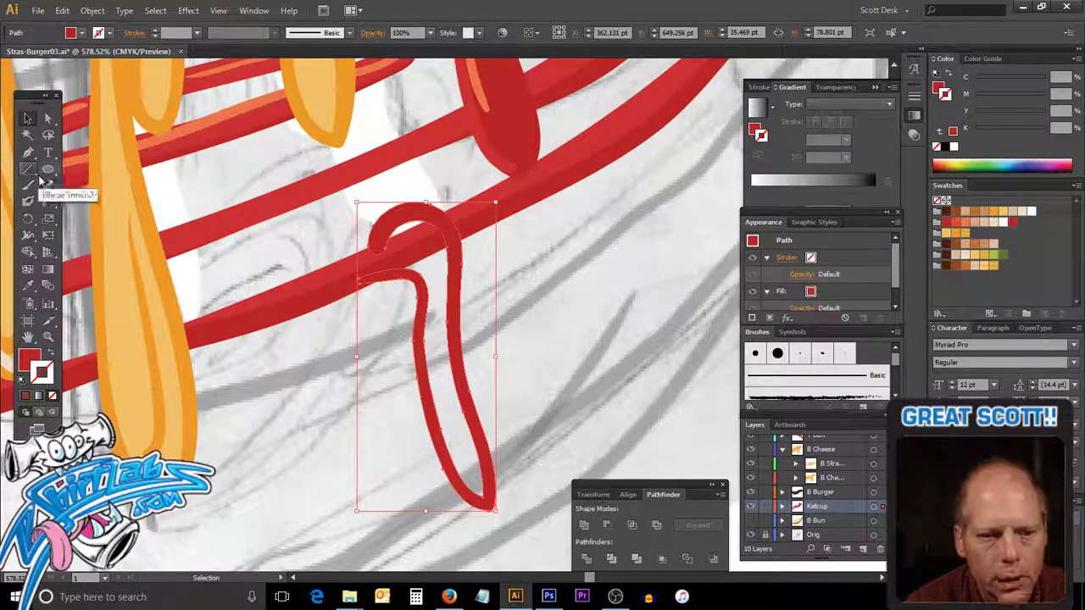
left_click(28, 201)
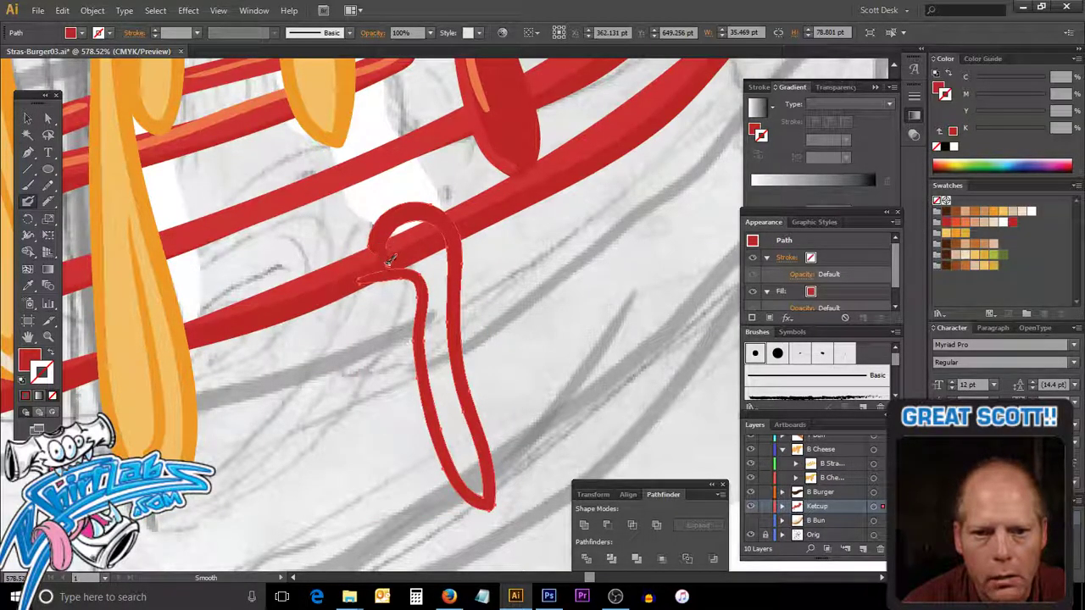
left_click_drag(378, 252, 380, 247)
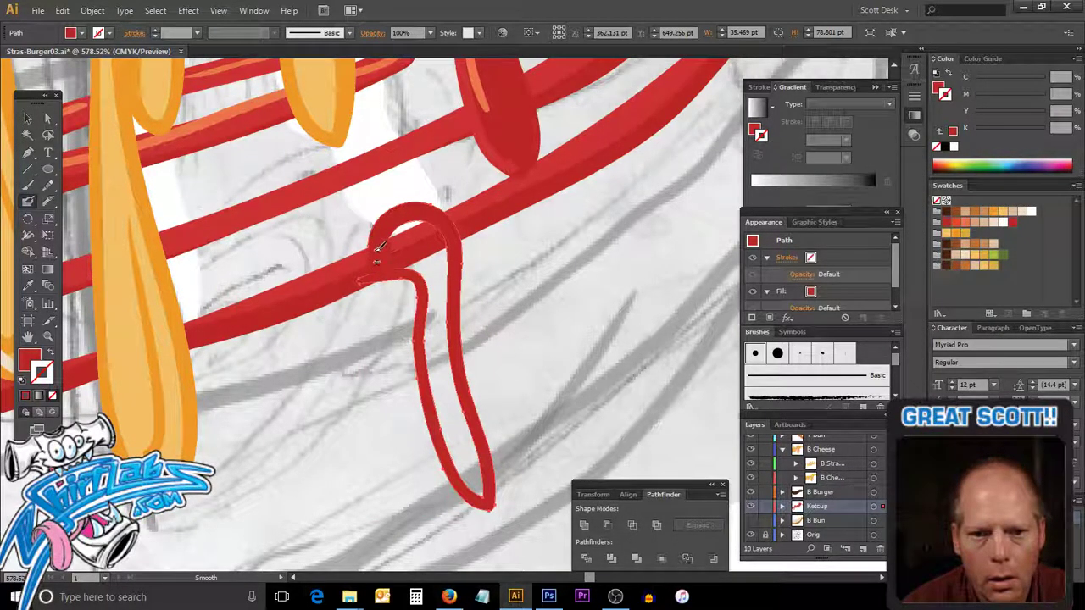
key("ctrl+shift+a")
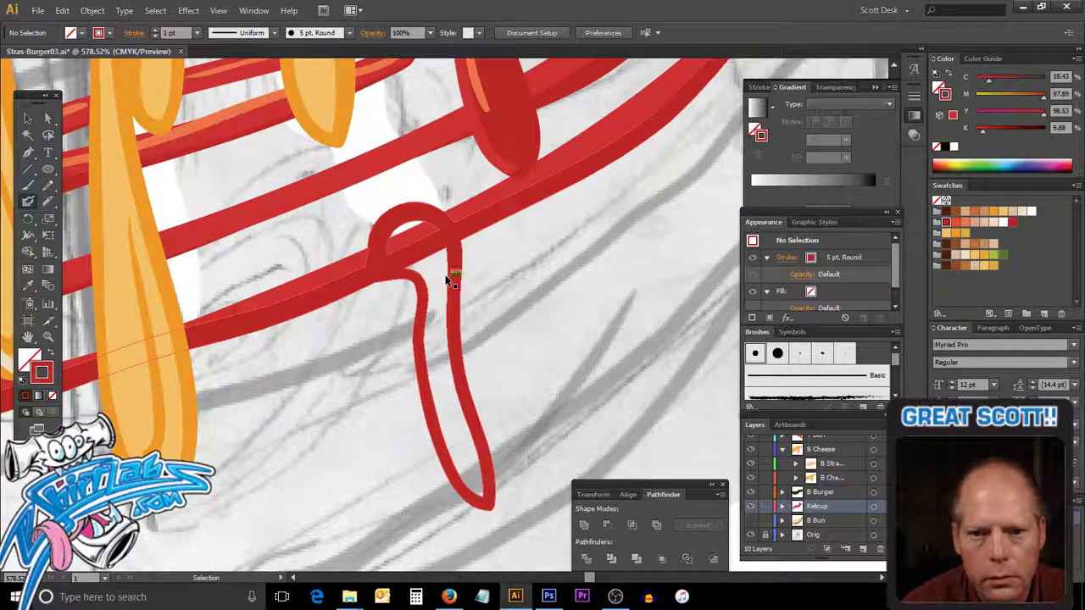
left_click(49, 117)
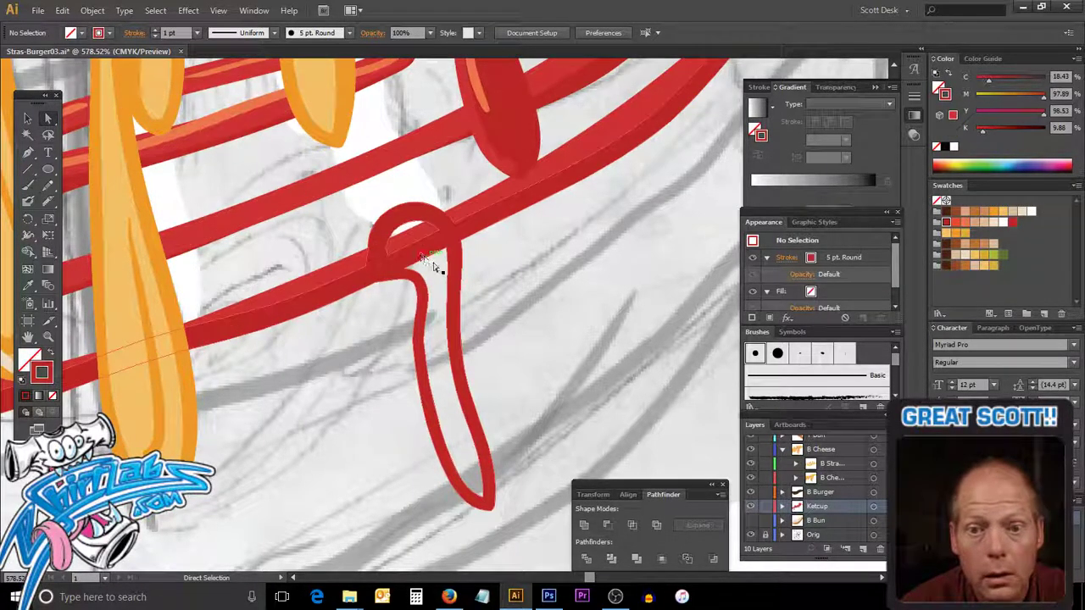
left_click(449, 278)
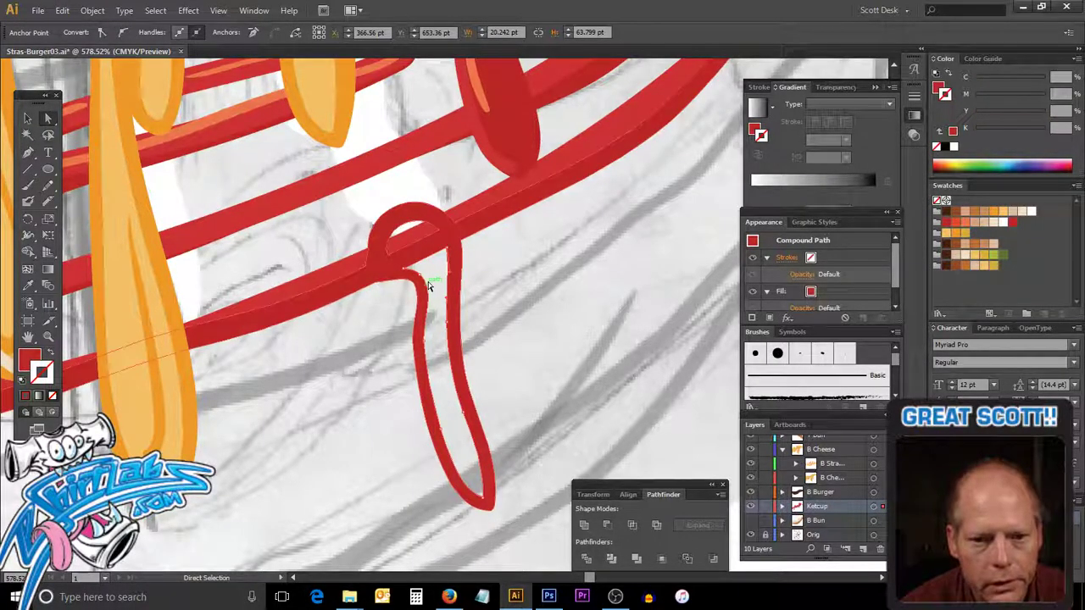
left_click(428, 289, "ctrl")
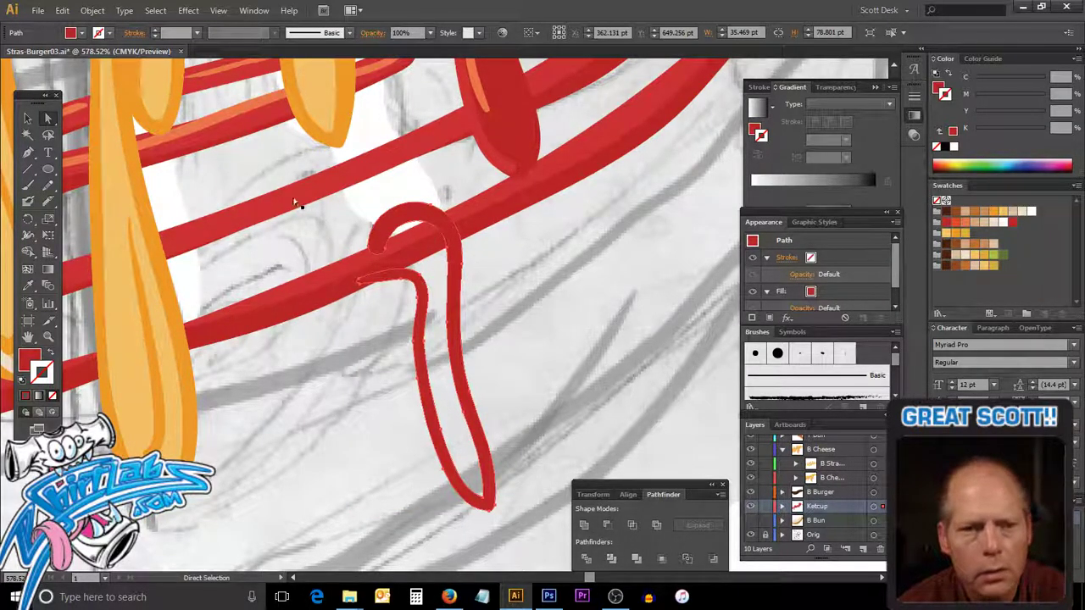
left_click(430, 225, "ctrl")
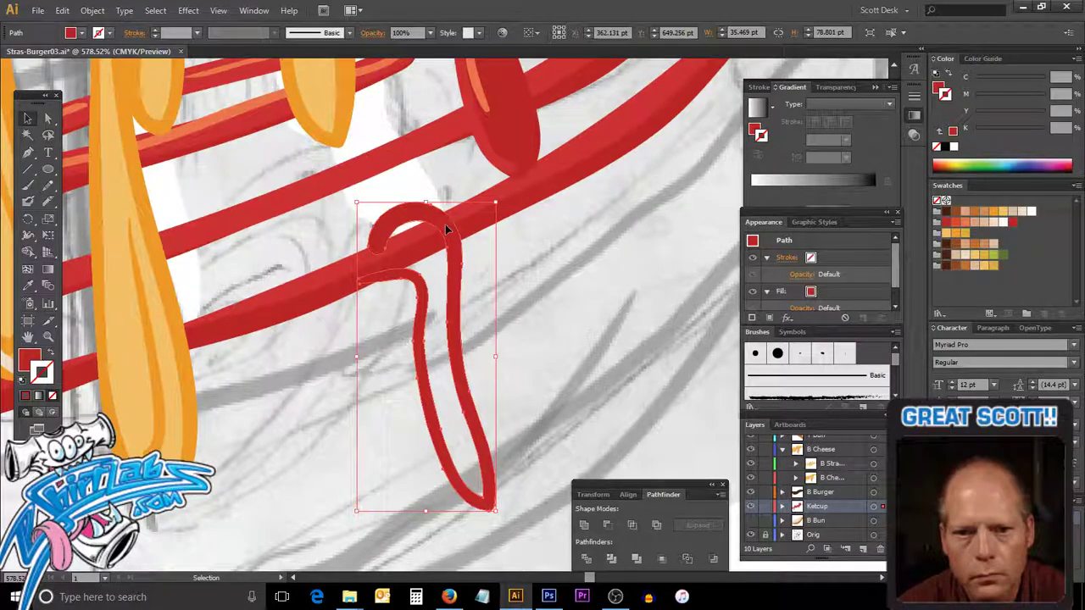
Reposition the small ketchup drip and smooth its curled hook.
left_click_drag(445, 224, 604, 329)
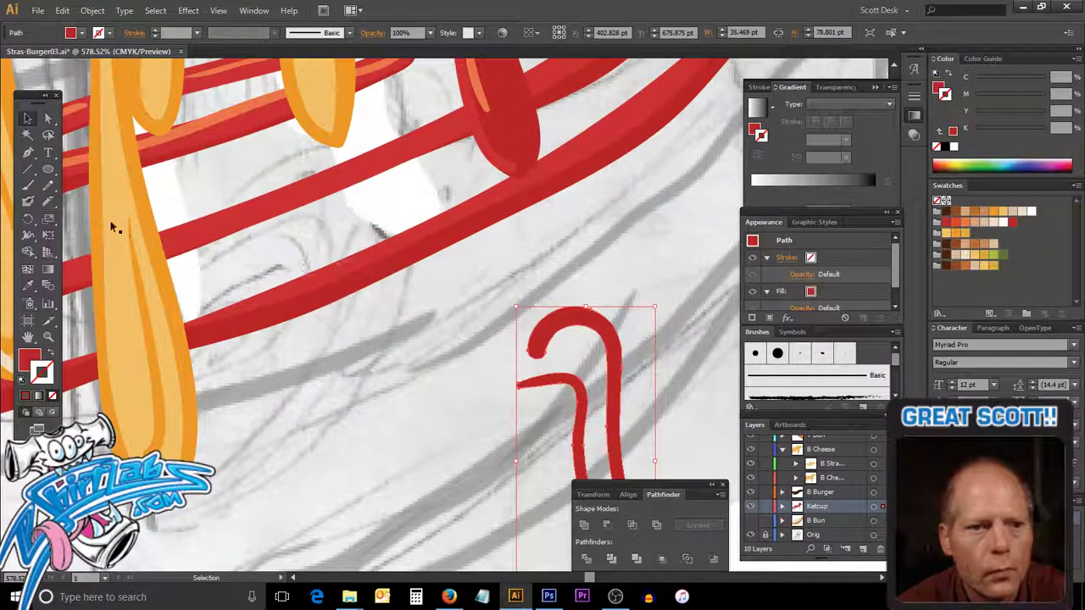
left_click_drag(28, 201, 49, 203)
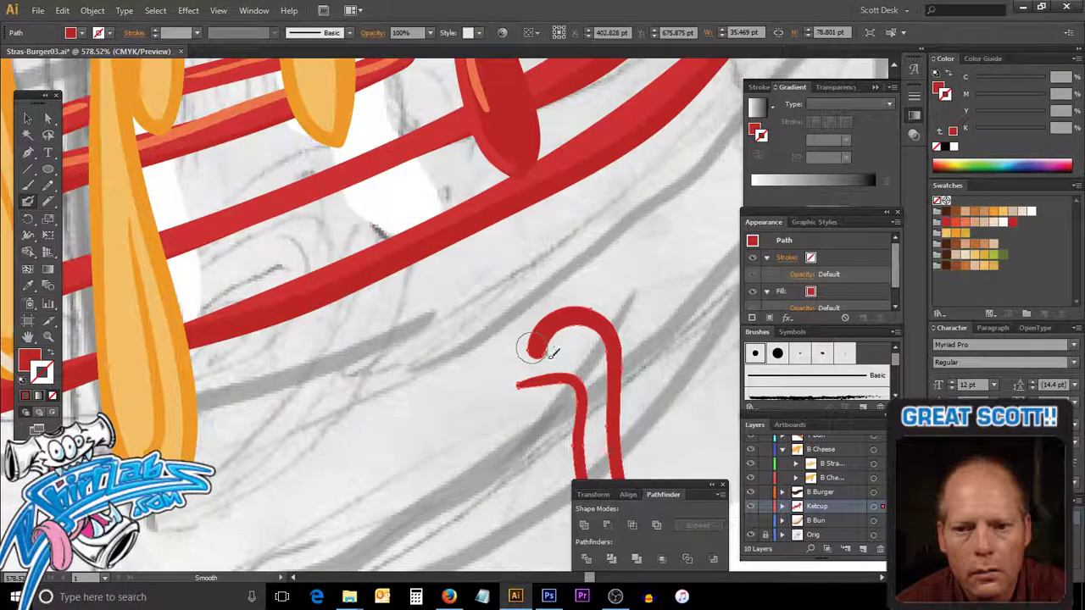
mouse_move(532, 348)
left_mouse_down()
mouse_move(533, 375)
mouse_move(544, 353)
left_mouse_up()
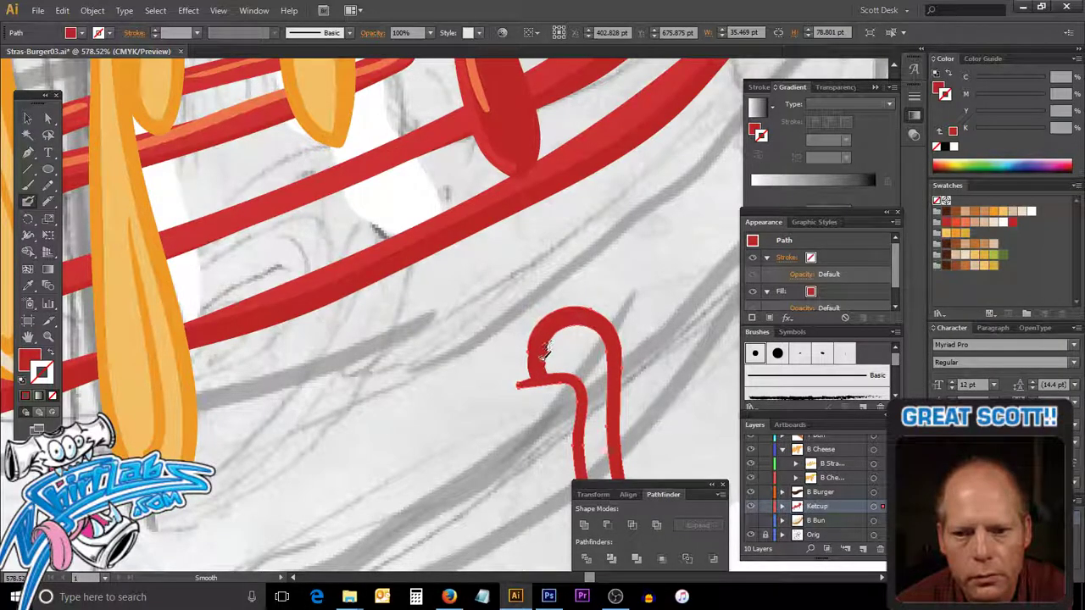
key("ctrl+shift+a")
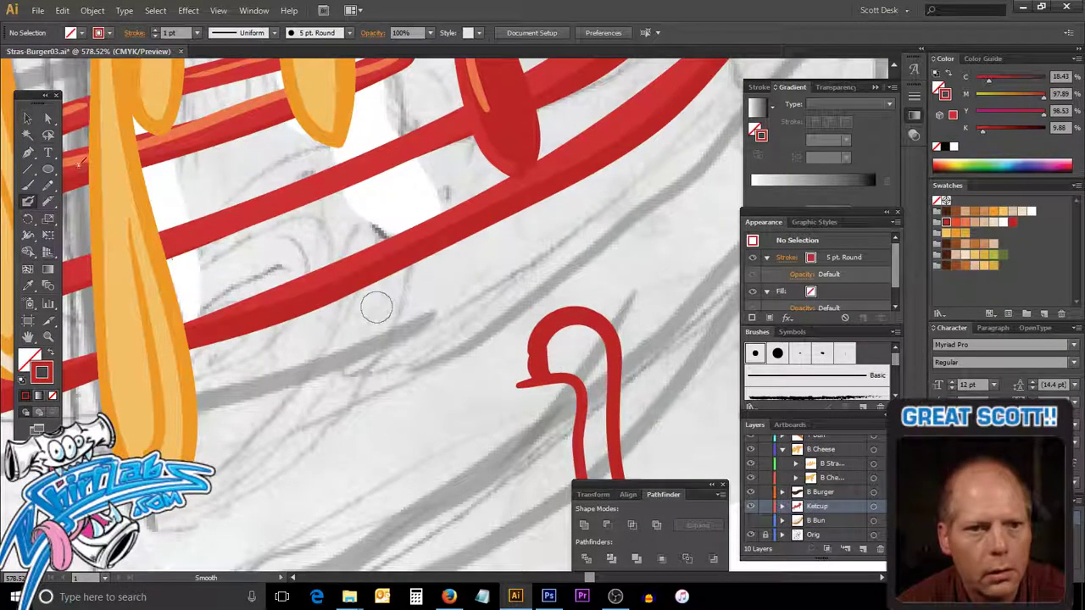
Move the ketchup drip up and left onto the red strand, then zoom out.
left_click(49, 120)
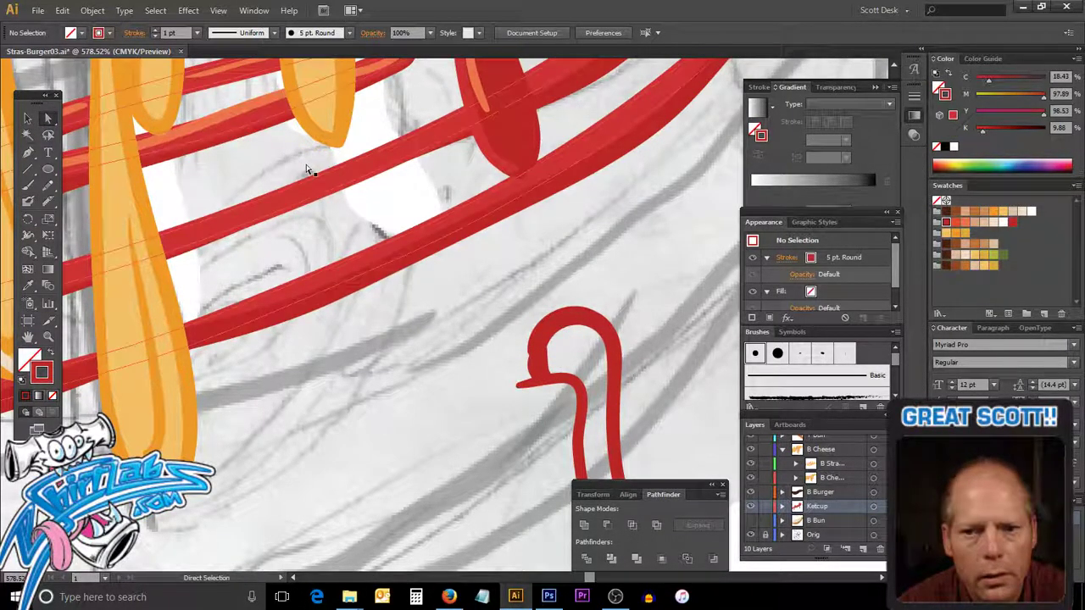
left_click(586, 329)
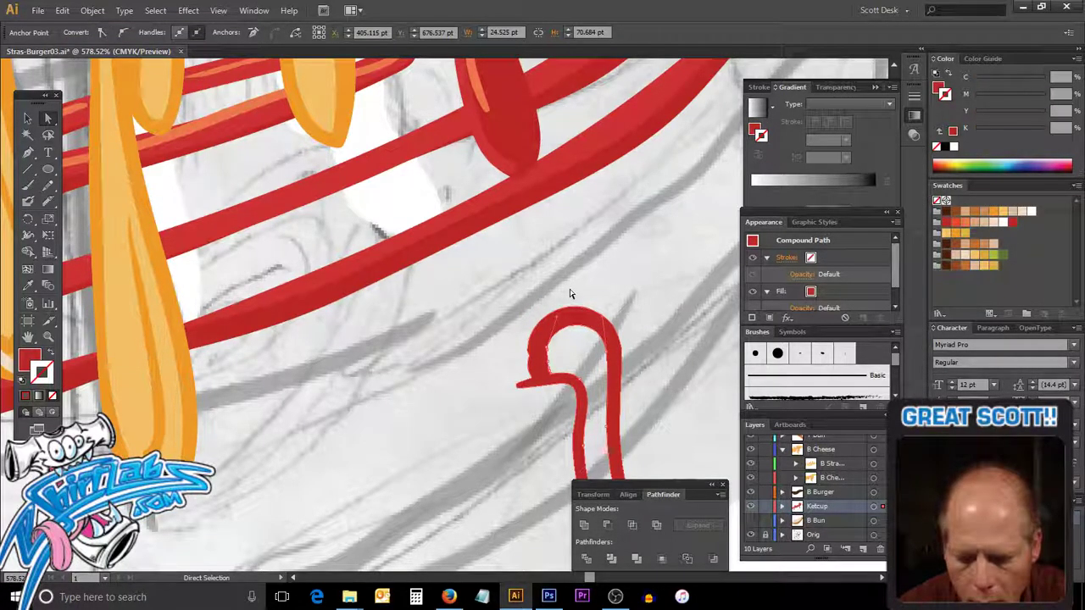
left_click(570, 294)
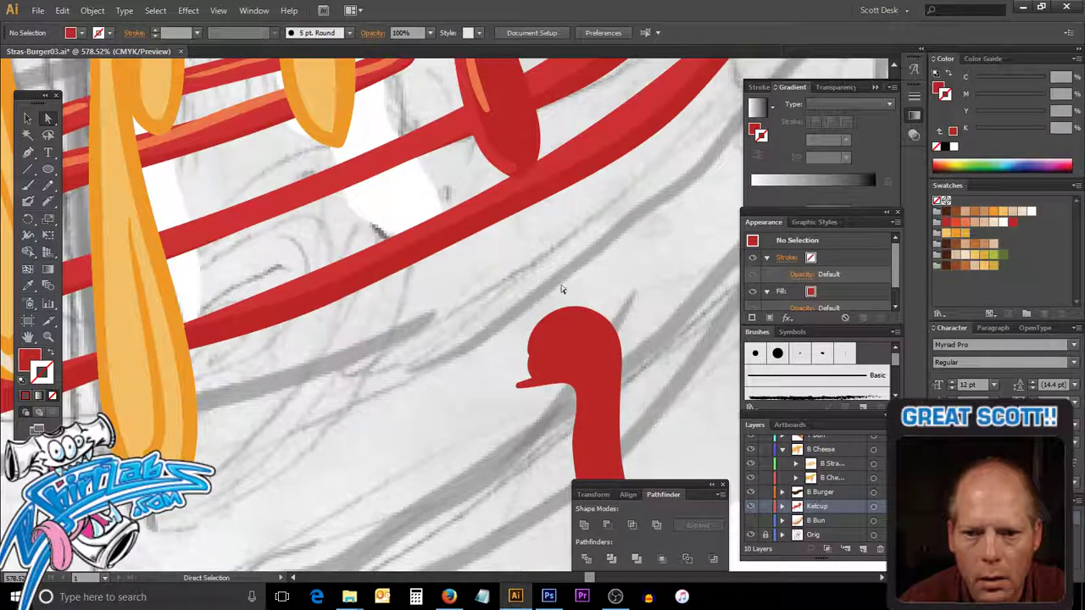
left_click_drag(568, 339, 380, 227)
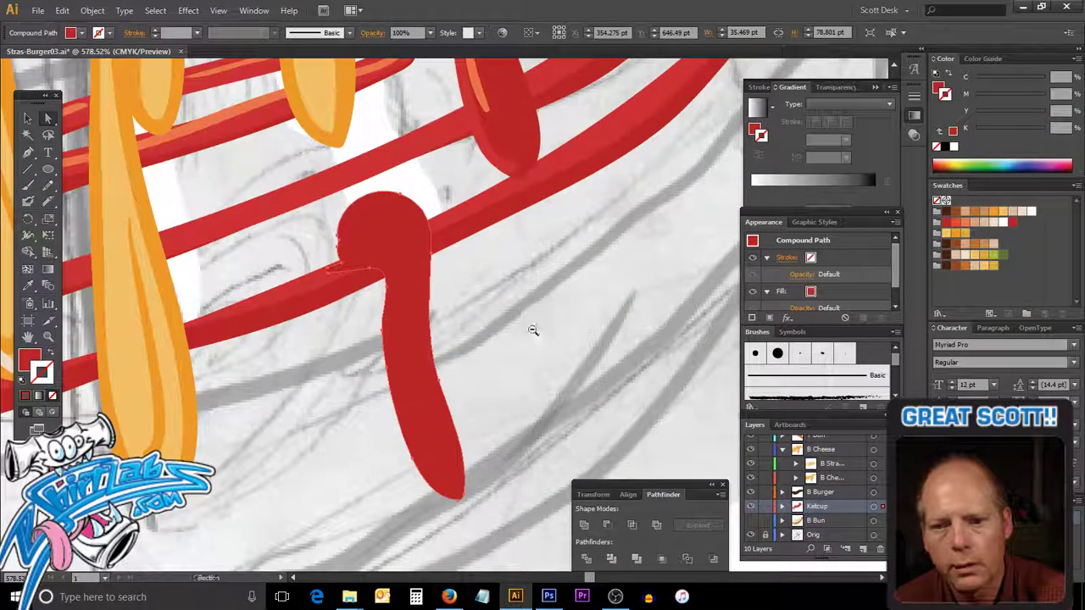
left_click(532, 329, "alt")
left_click(536, 331, "alt")
left_click(538, 331, "alt")
Nudge a point on the dark patty and show the B Bun layer beneath the ketchup.
left_click(539, 333, "alt")
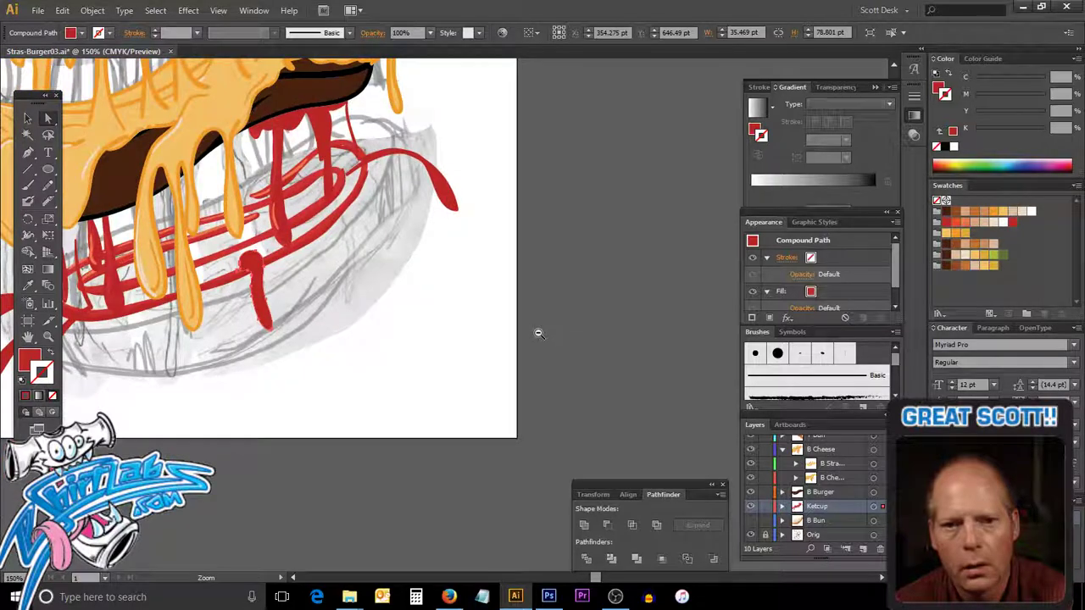
left_click_drag(460, 305, 637, 359)
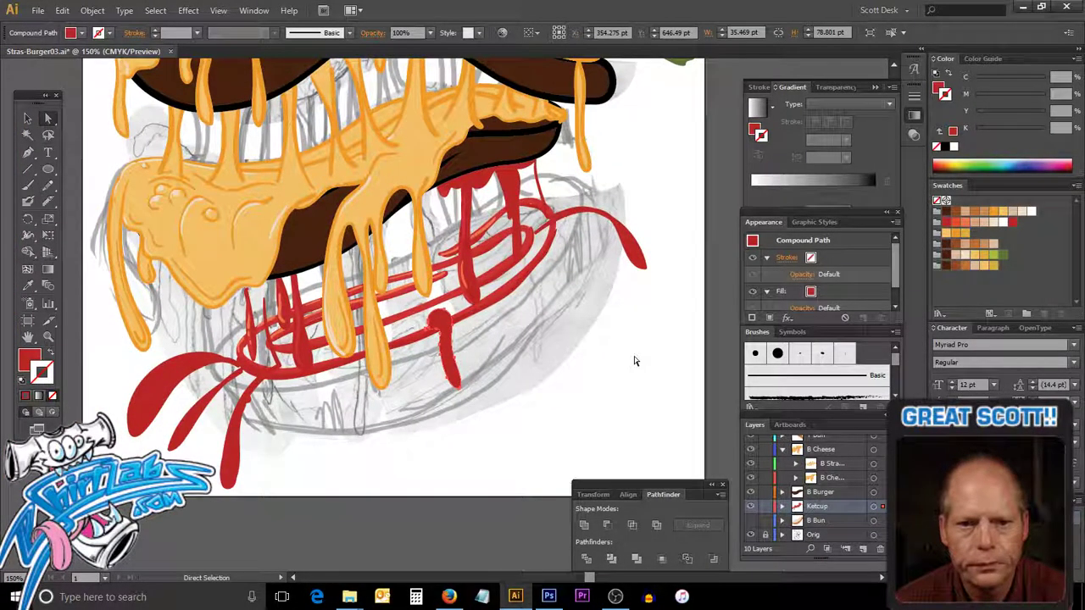
left_click(480, 292, "alt")
left_click(481, 291, "alt")
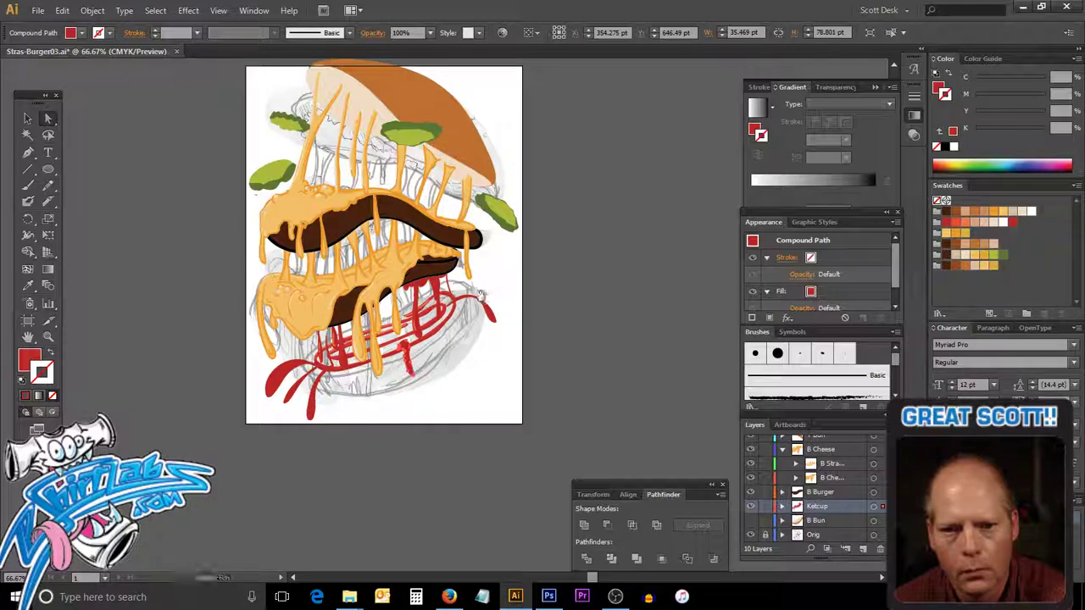
left_click_drag(480, 292, 516, 365)
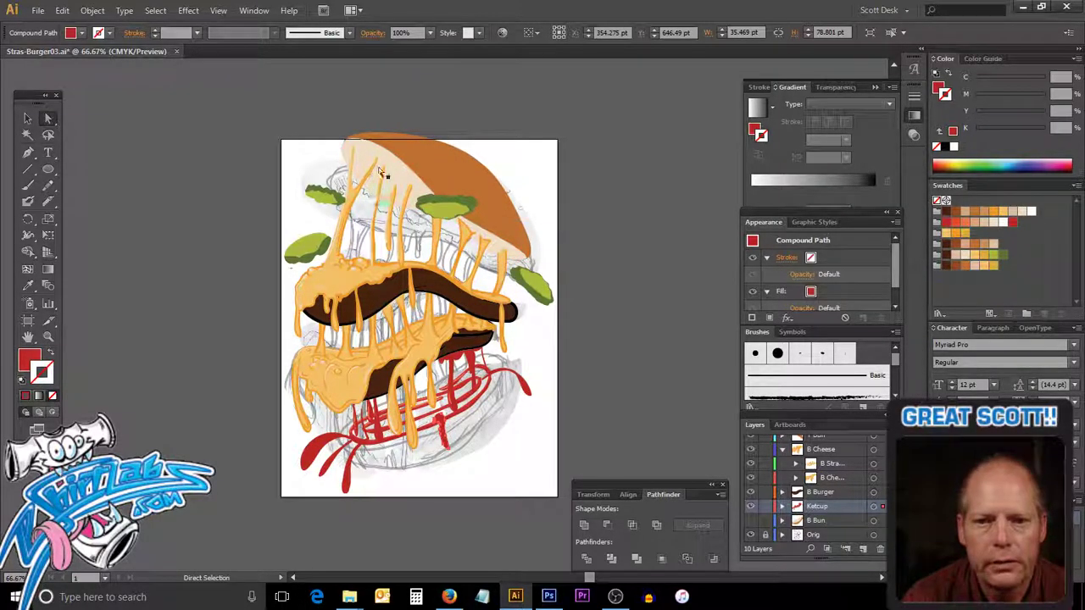
left_click_drag(432, 321, 430, 312)
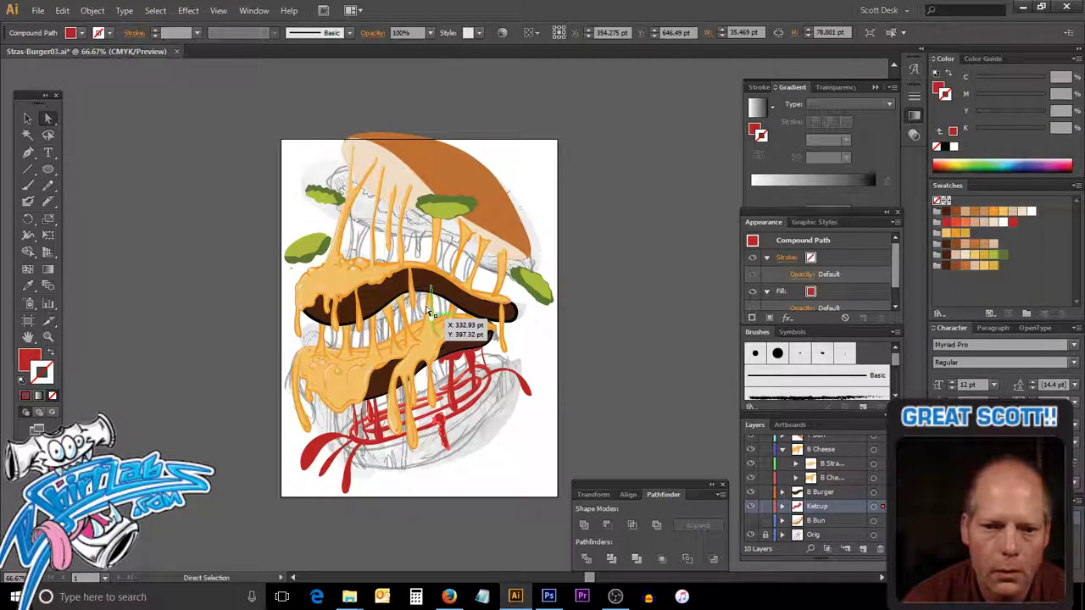
left_click_drag(429, 312, 430, 312)
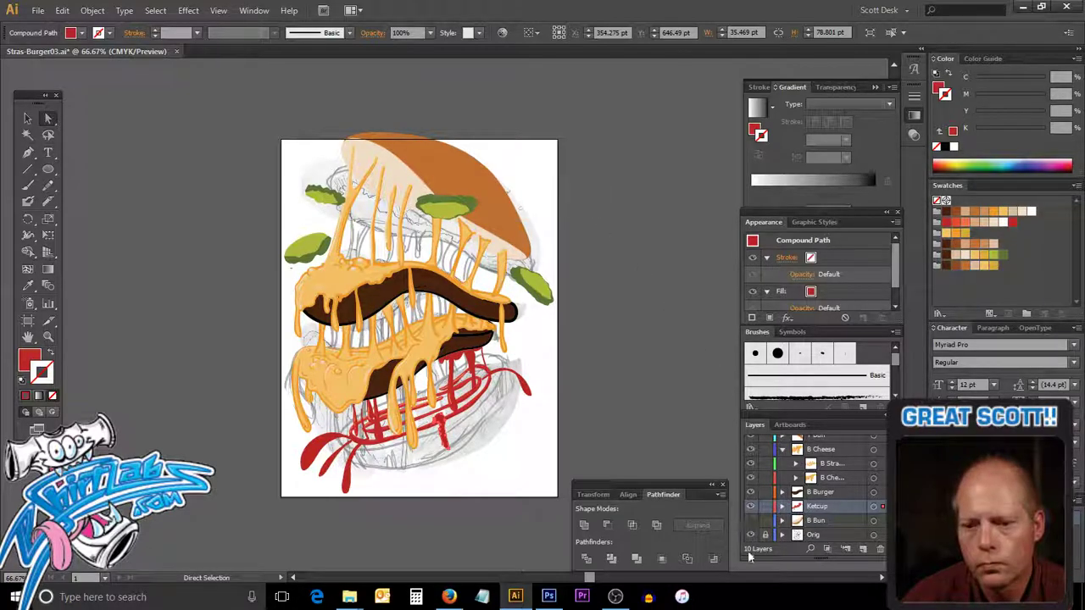
left_click(751, 520)
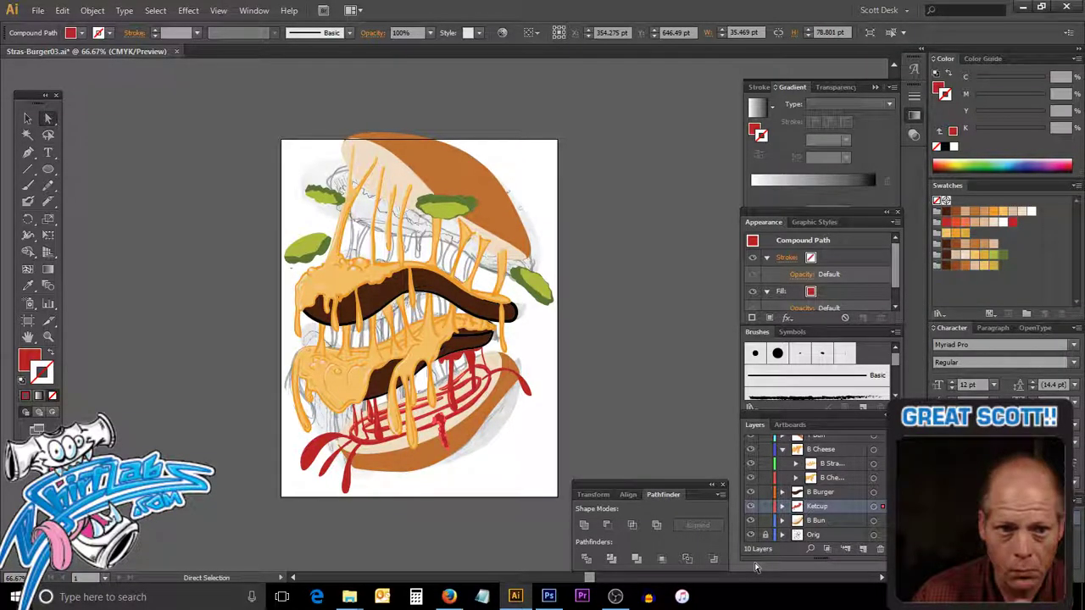
Save As Stras-Burger04.ai, bumping the version number and accepting the default Illustrator options.
left_click(37, 11)
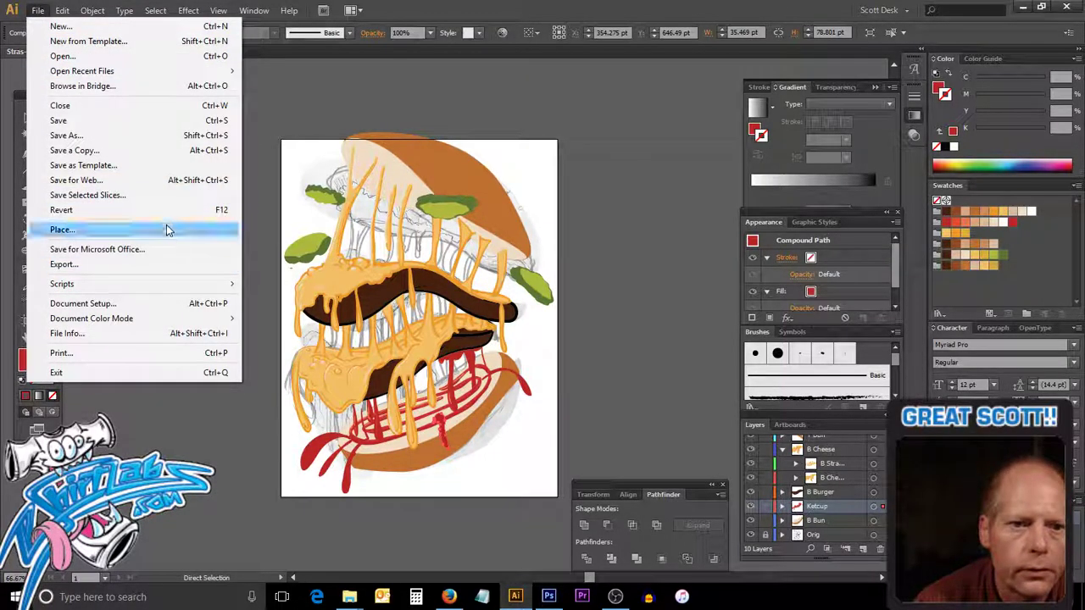
left_click(158, 135)
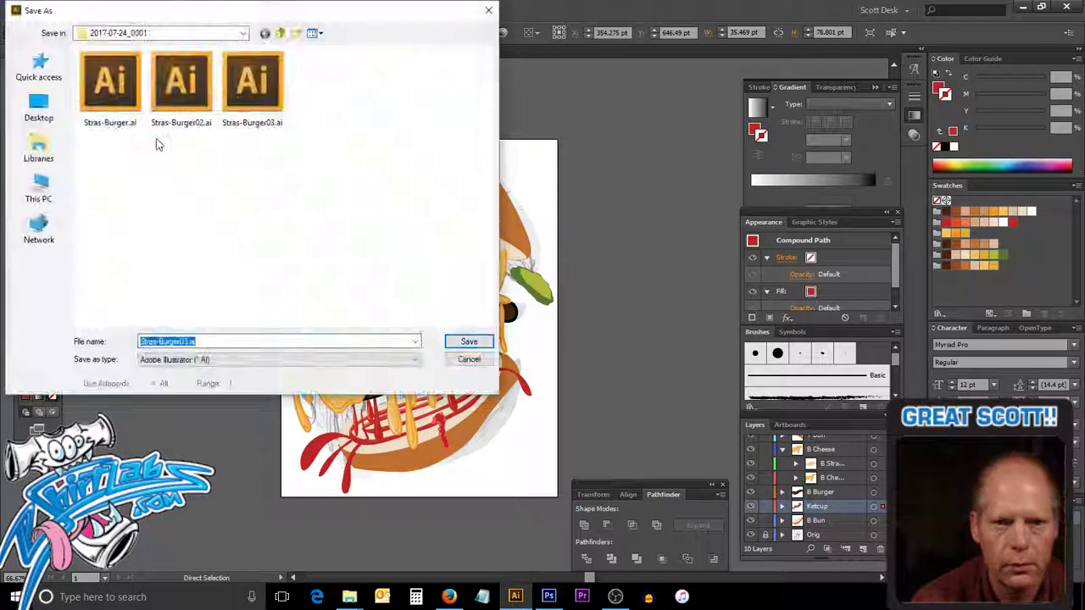
left_click(185, 340)
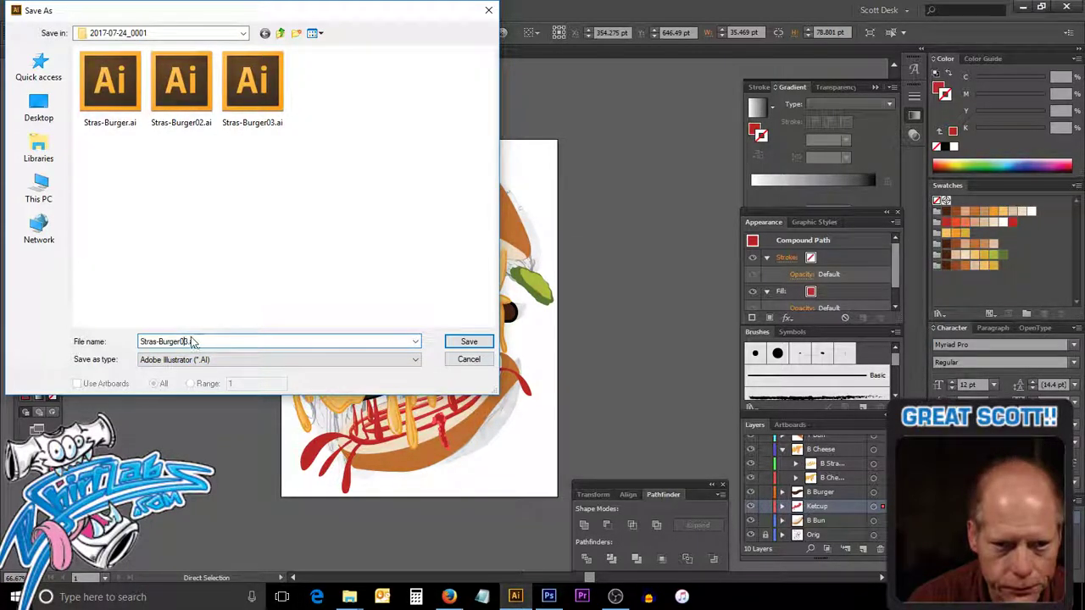
type("4")
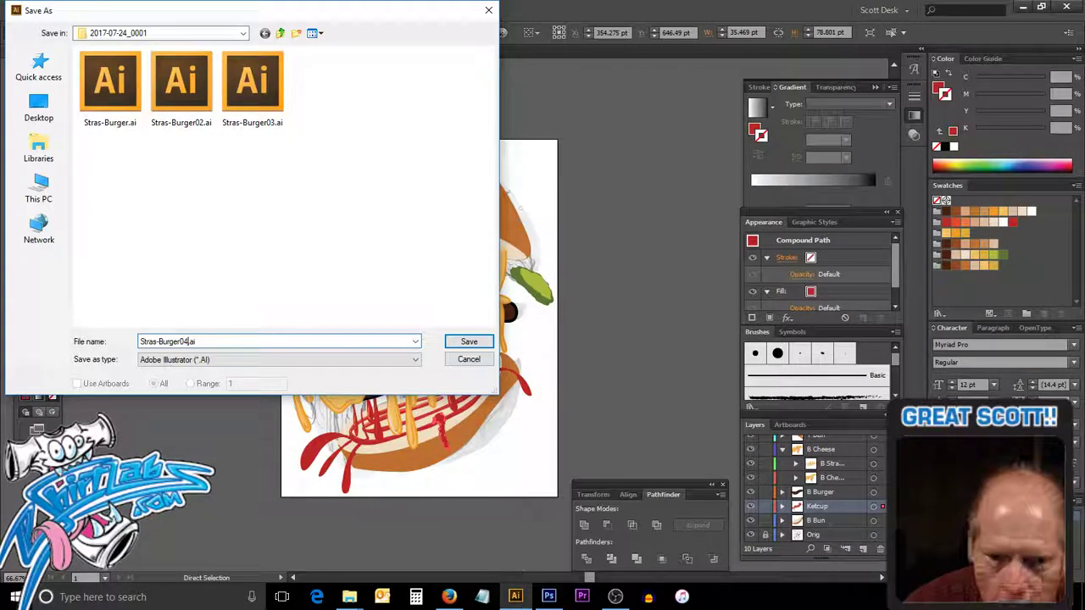
key("Return")
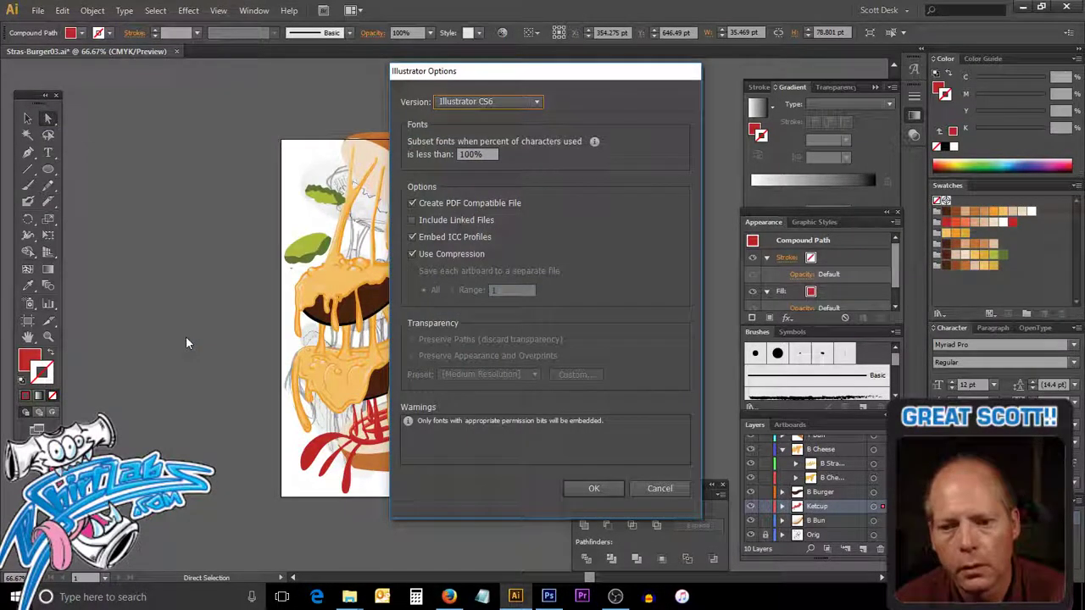
key("Return")
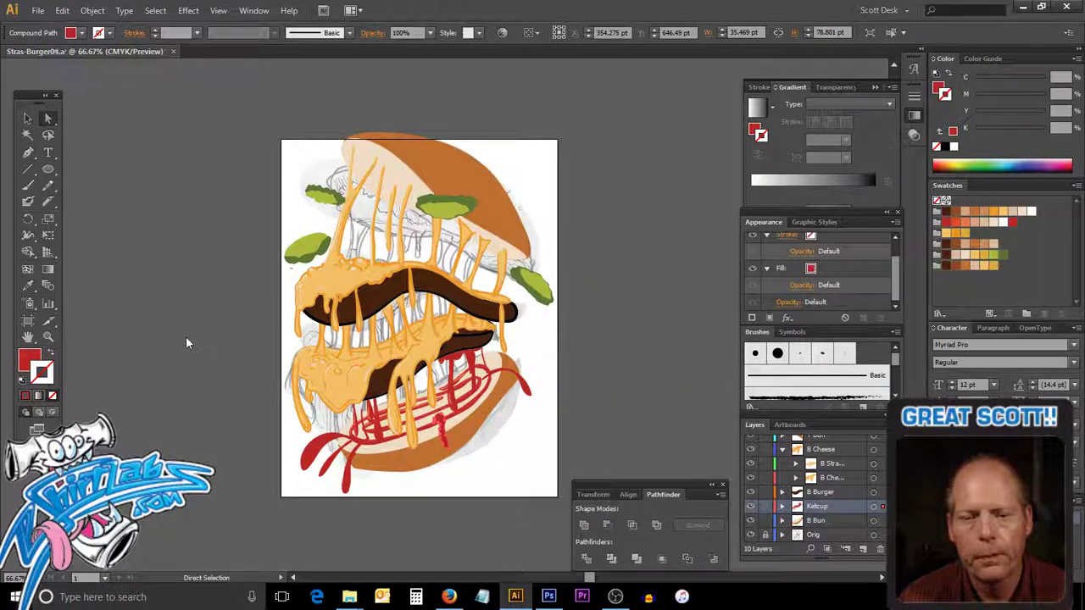
Hide the Orig sketch layer and deselect the ketchup so only the coloured burger shows.
key("v")
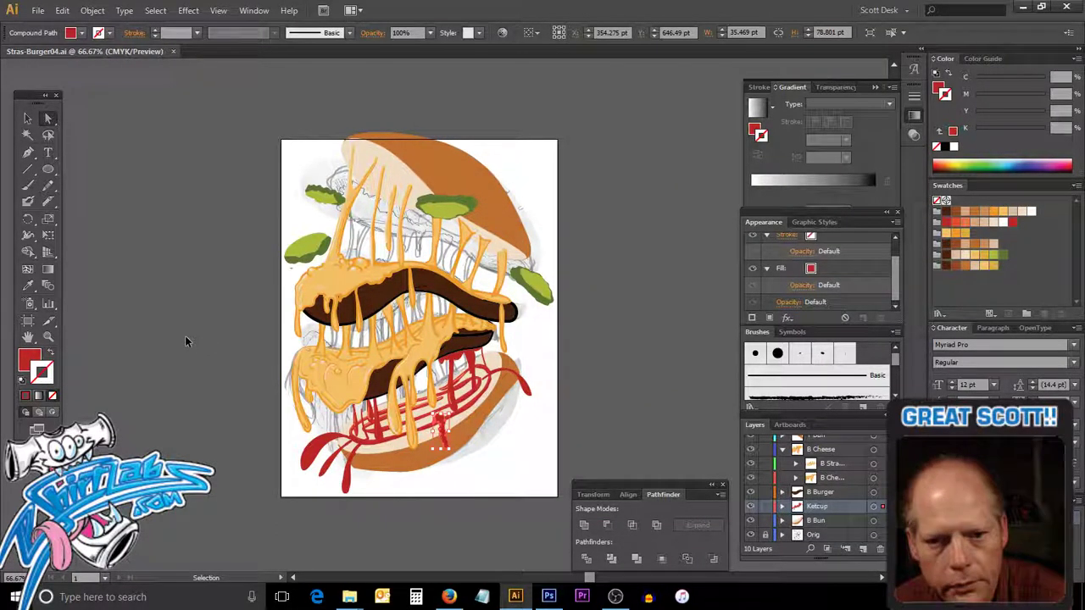
key("a")
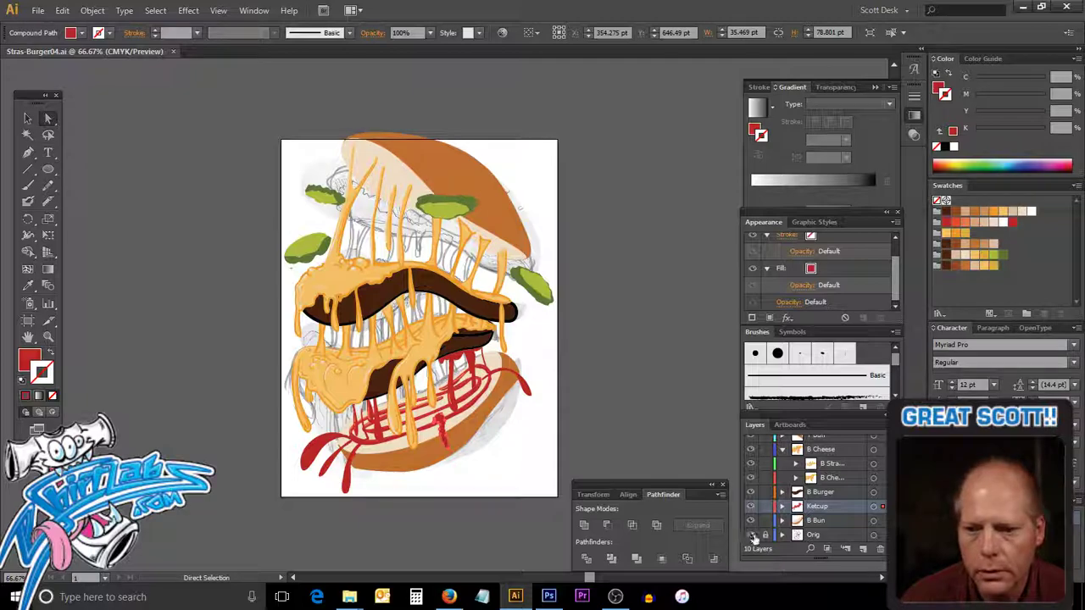
left_click(750, 535)
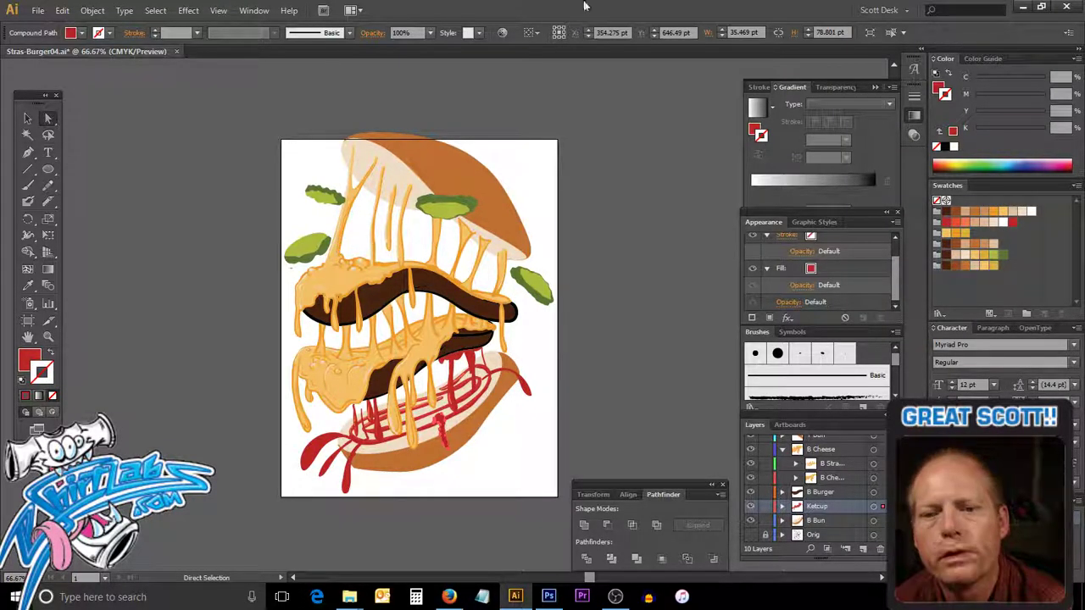
left_click(597, 311)
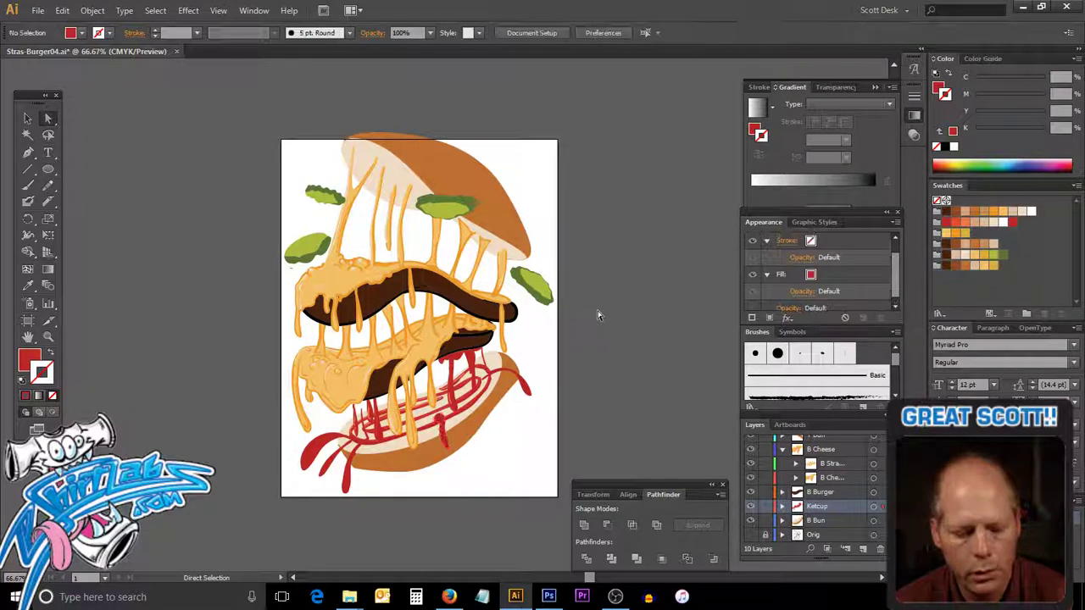
key("v")
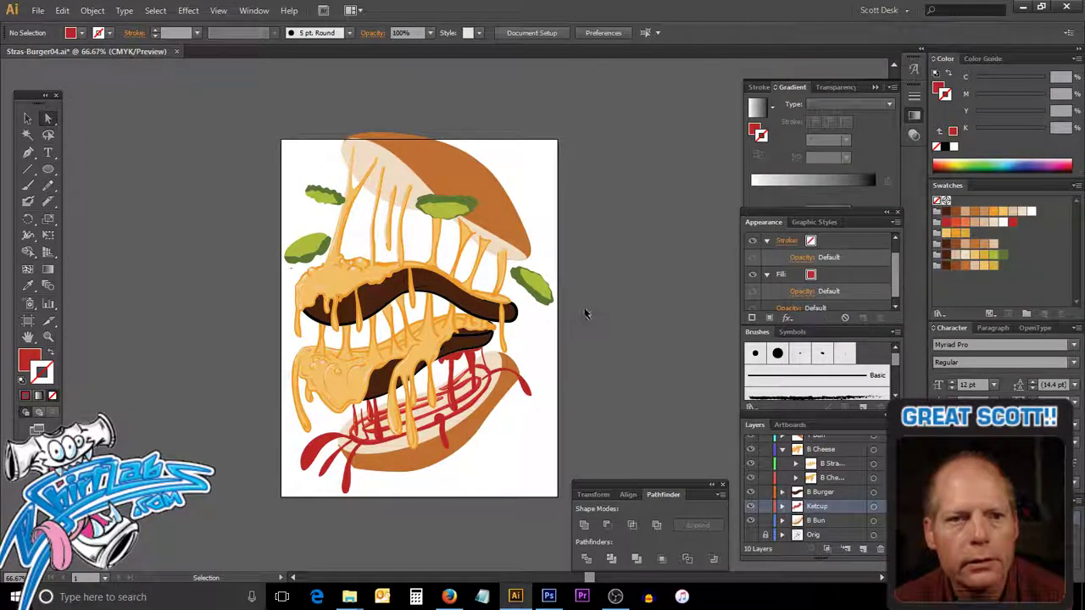
key("a")
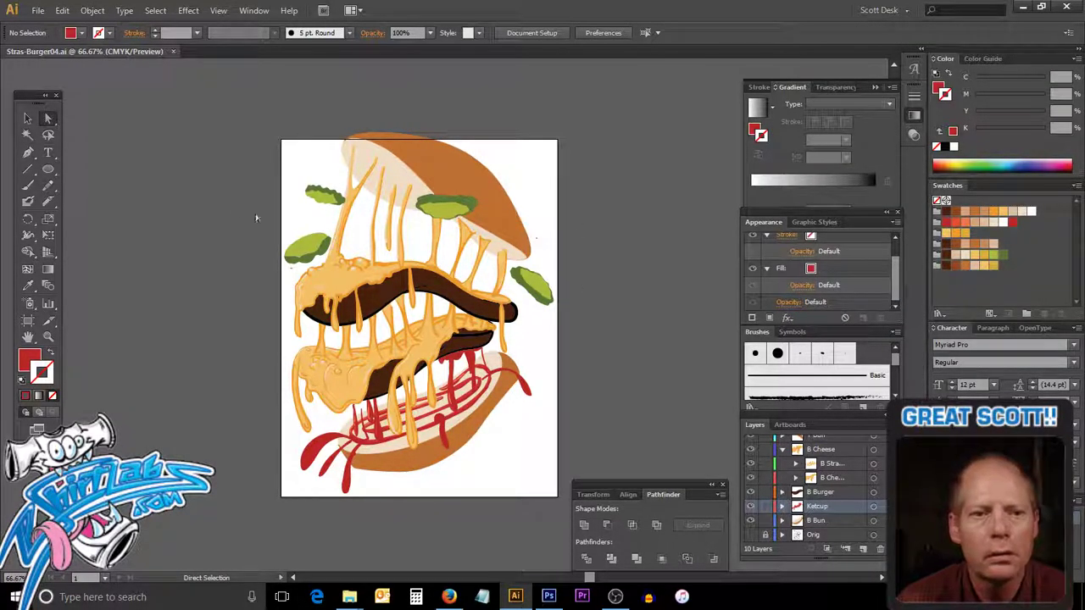
left_click(32, 119)
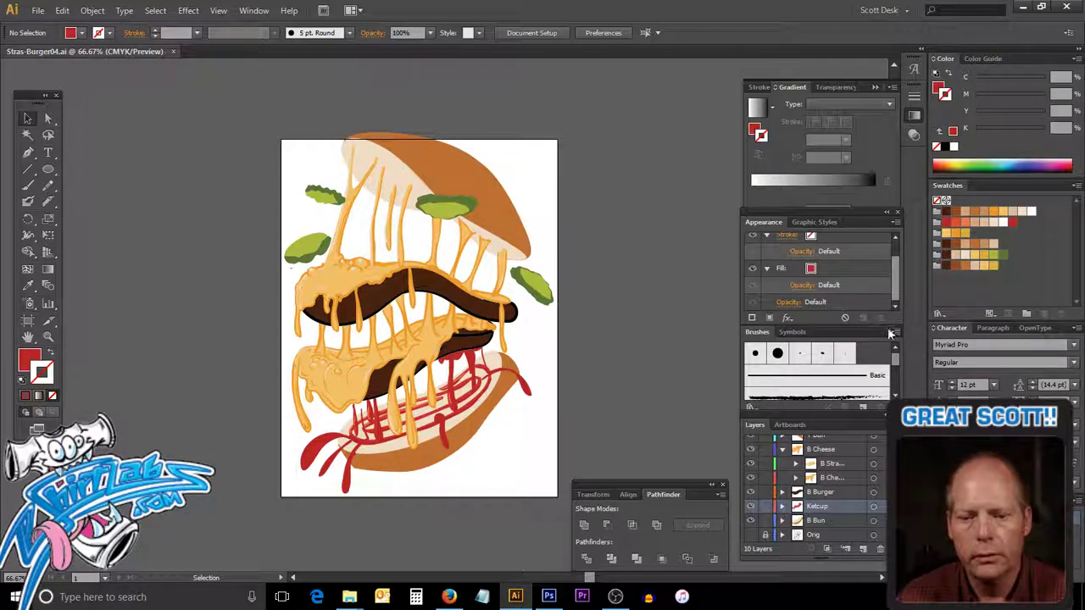